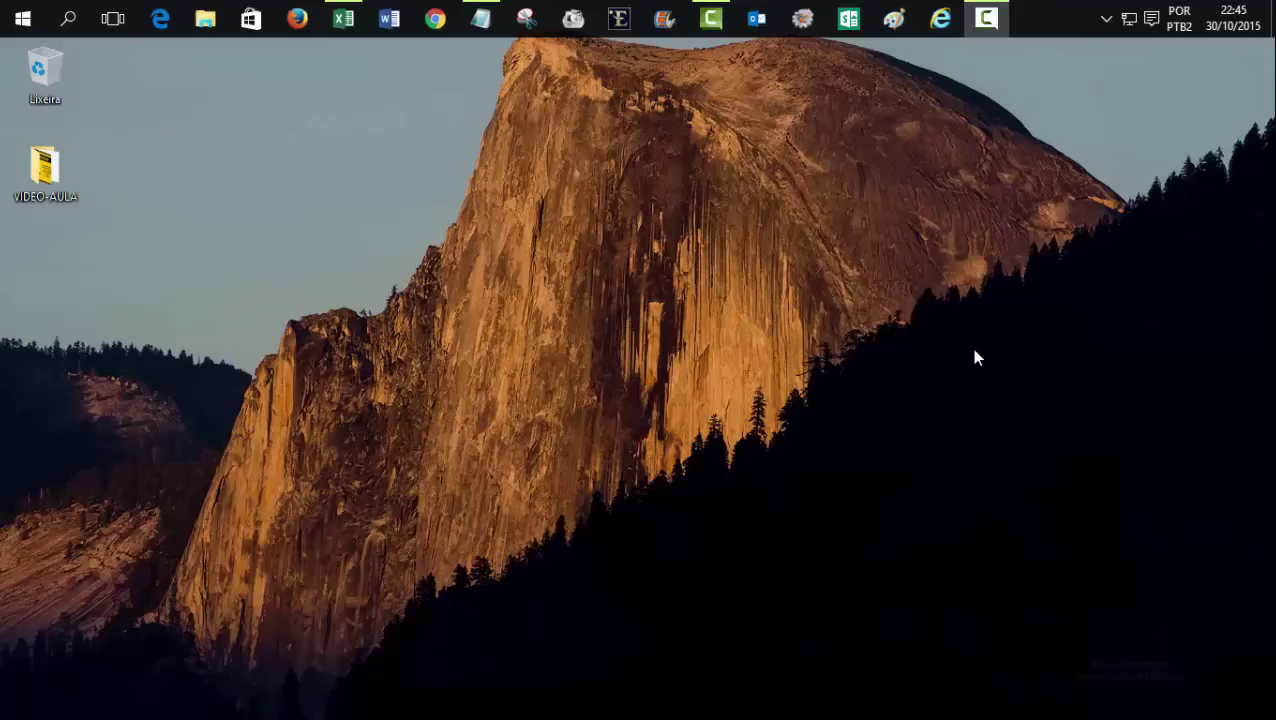
- Bring up the CadCli workbook, run Filtrar on the RELATORIO report, then clear it with Limpar Filtro
left_click(343, 18)
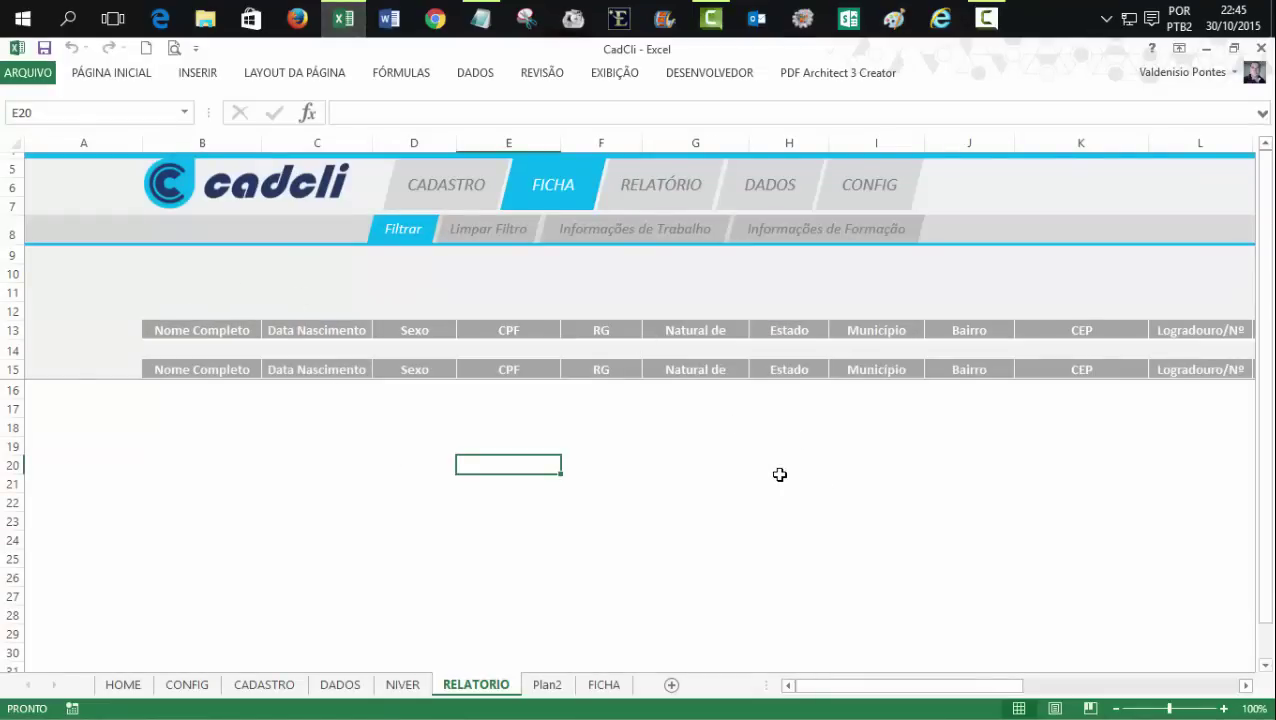
left_click(396, 232)
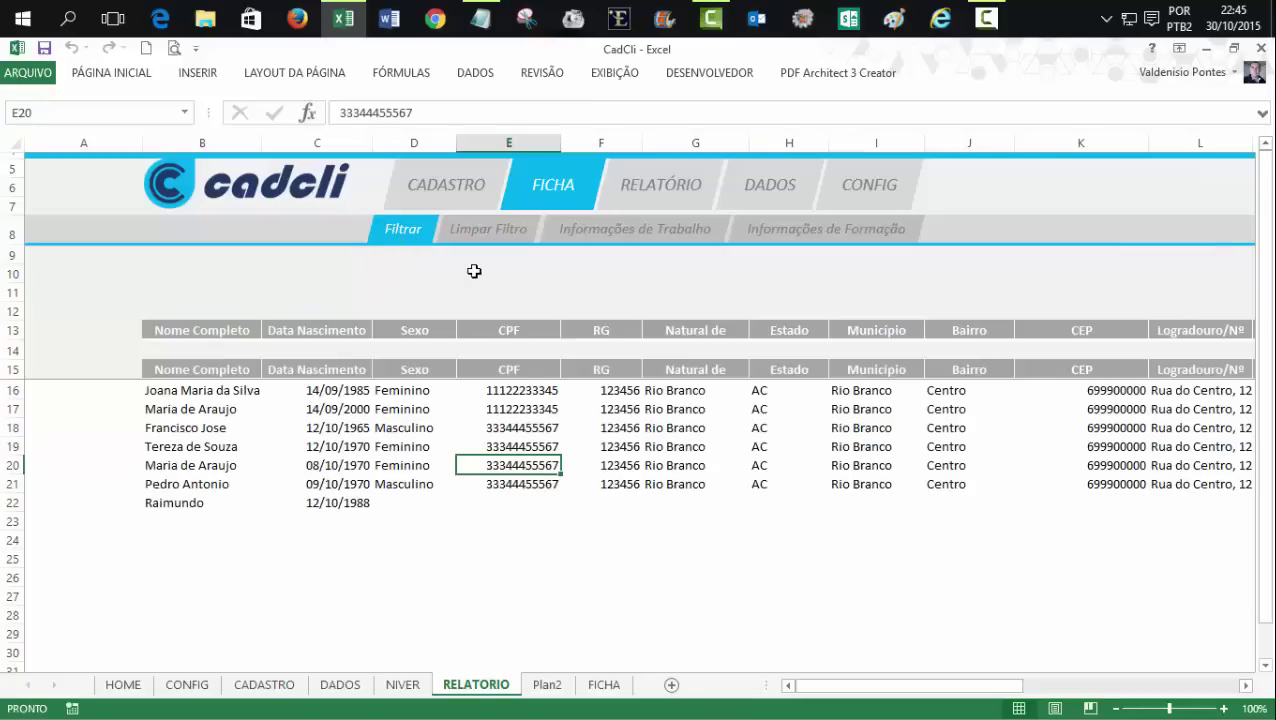
left_click(468, 232)
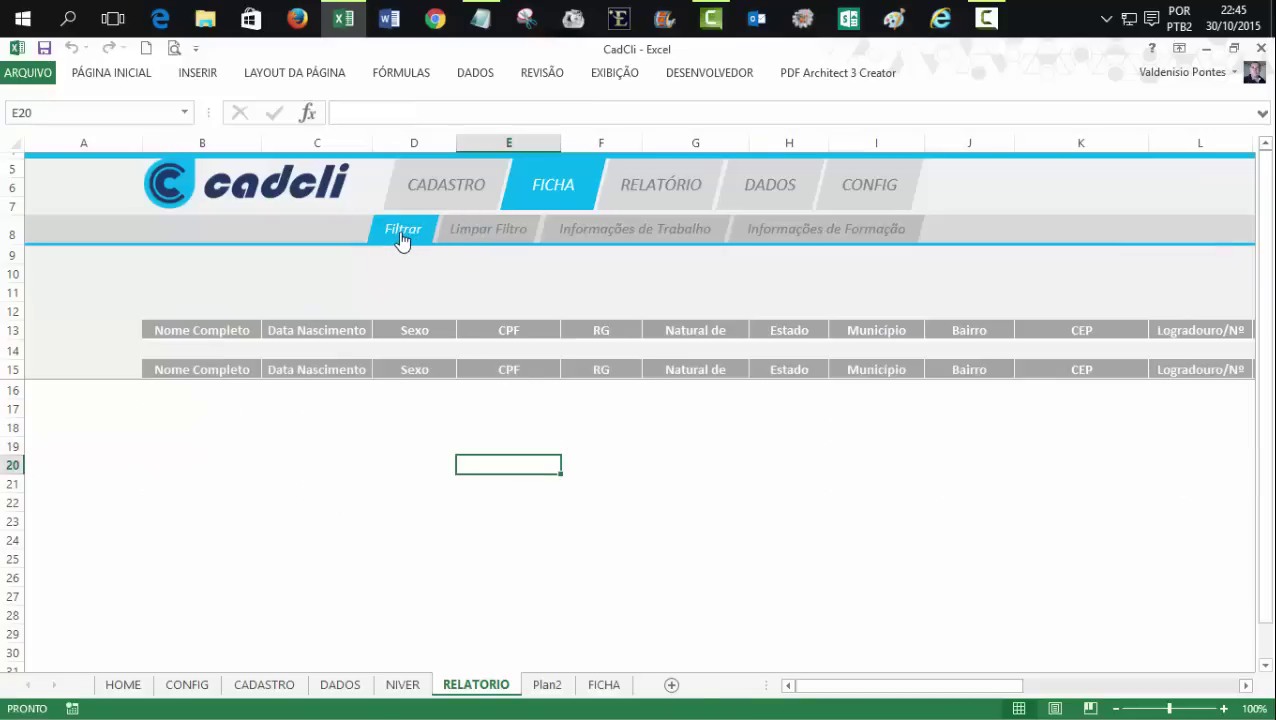
left_click(401, 232)
left_click(463, 232)
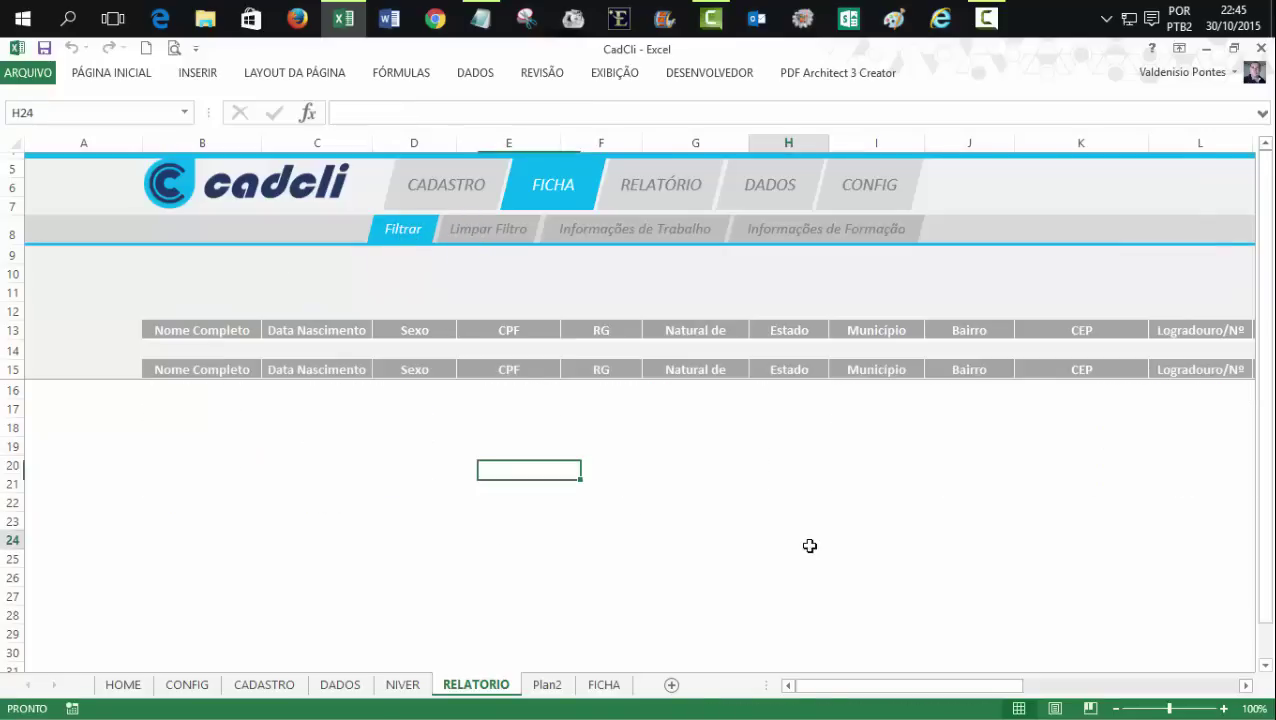
left_click(805, 541)
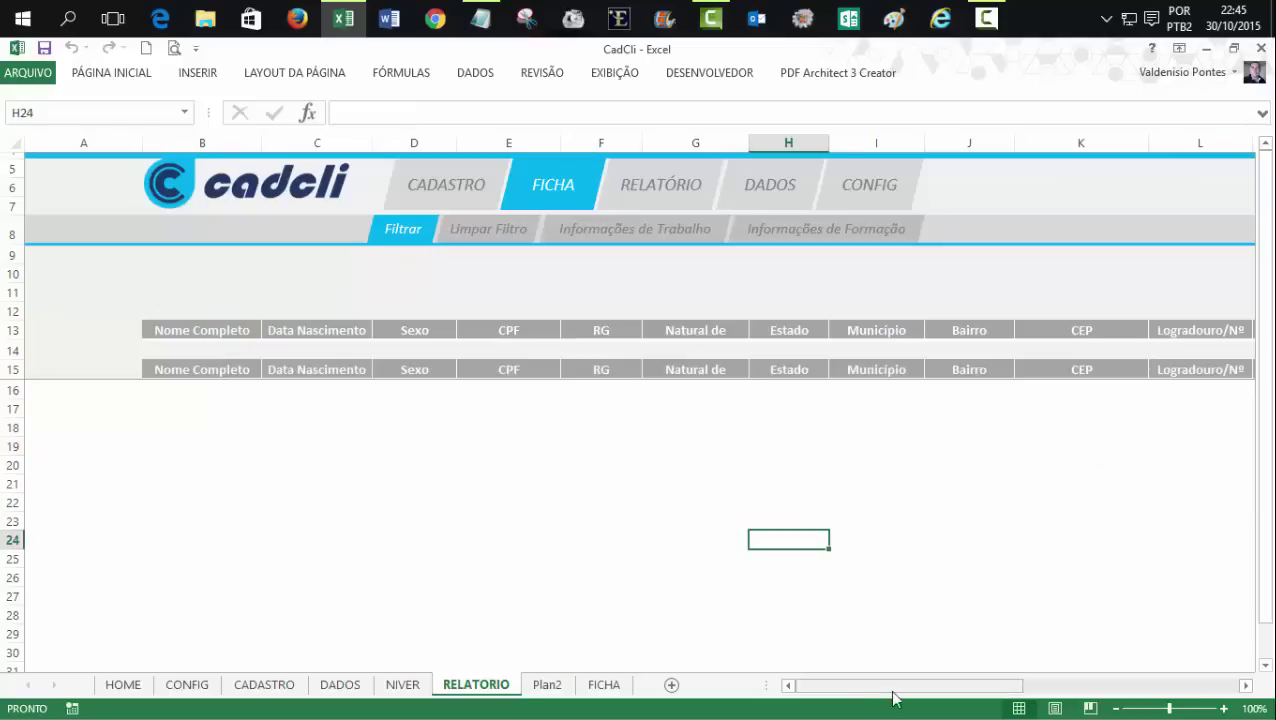
mouse_move(880, 692)
left_mouse_down()
mouse_move(1025, 691)
mouse_move(872, 695)
left_mouse_up()
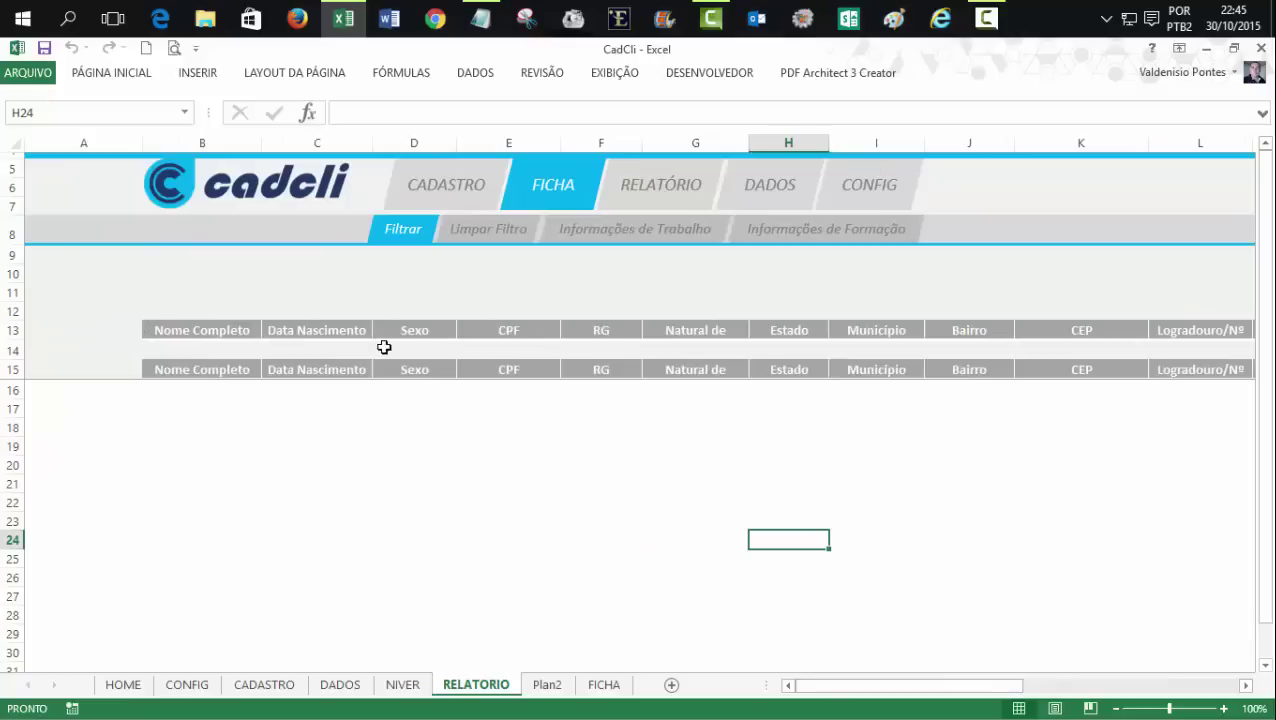
mouse_move(877, 687)
left_mouse_down()
mouse_move(1057, 686)
mouse_move(832, 685)
left_mouse_up()
left_click(578, 518)
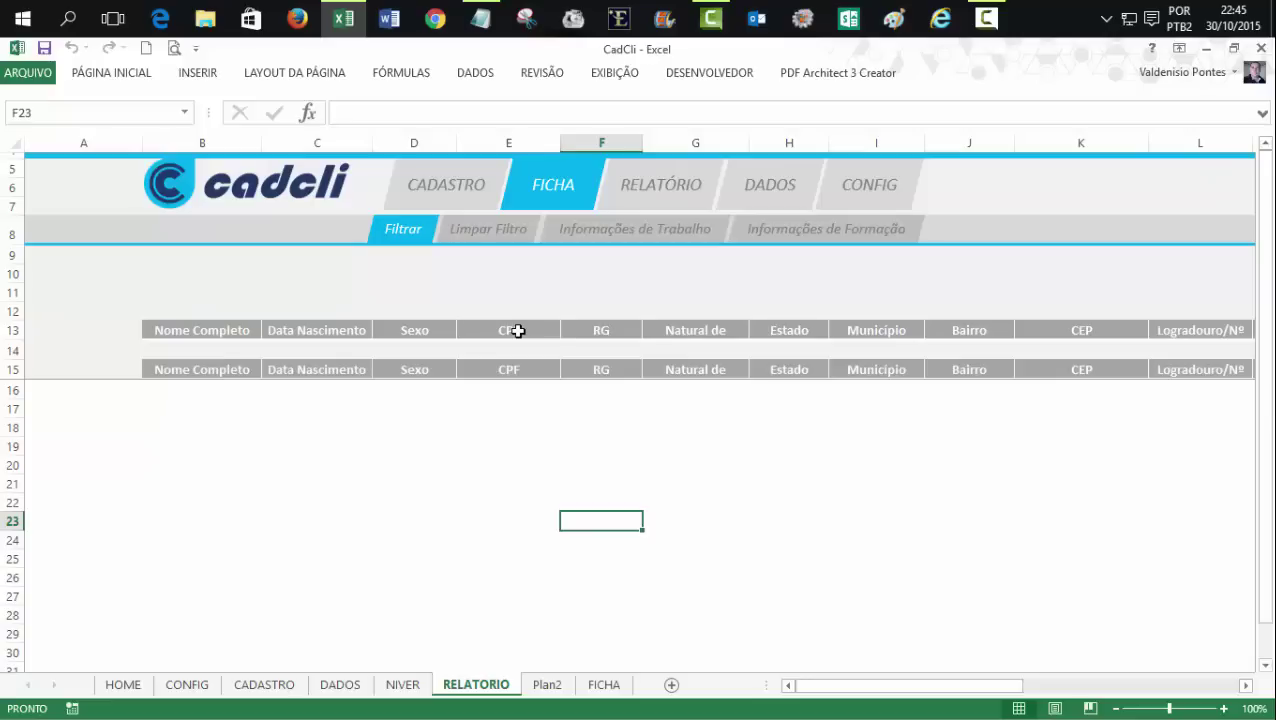
left_click(464, 441)
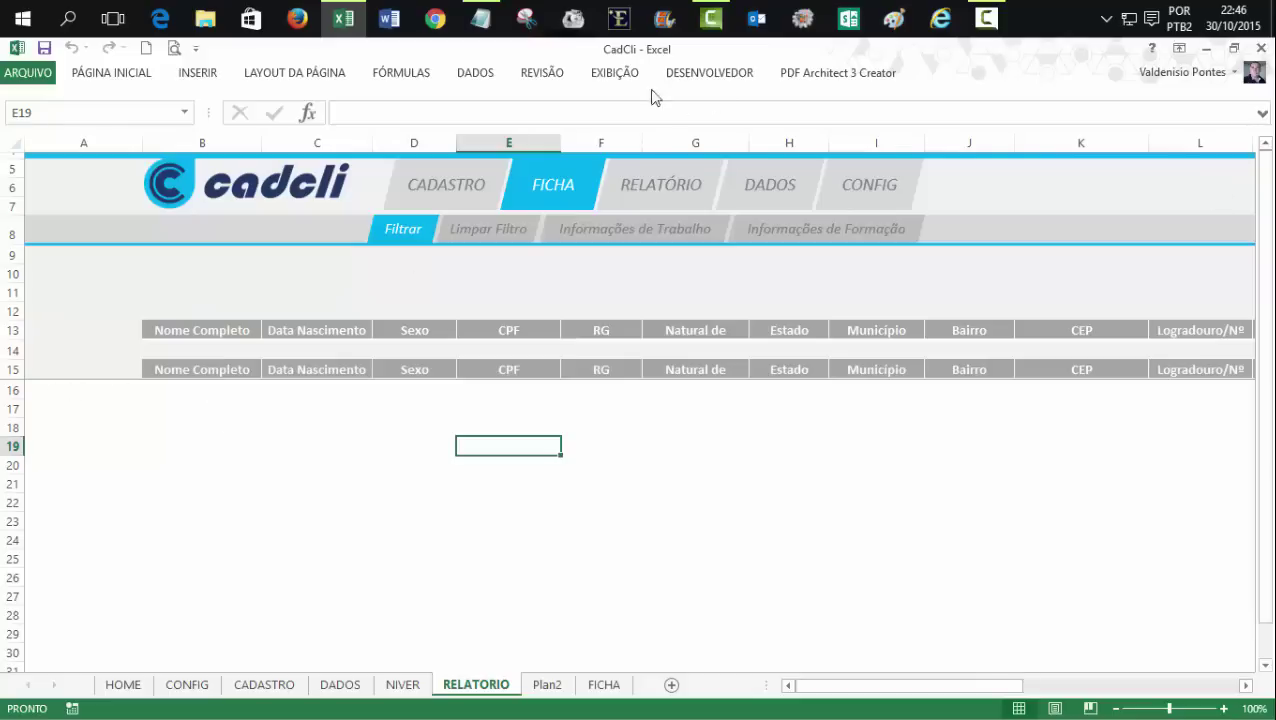
- Unfreeze the panes on the RELATORIO sheet
left_click(608, 78)
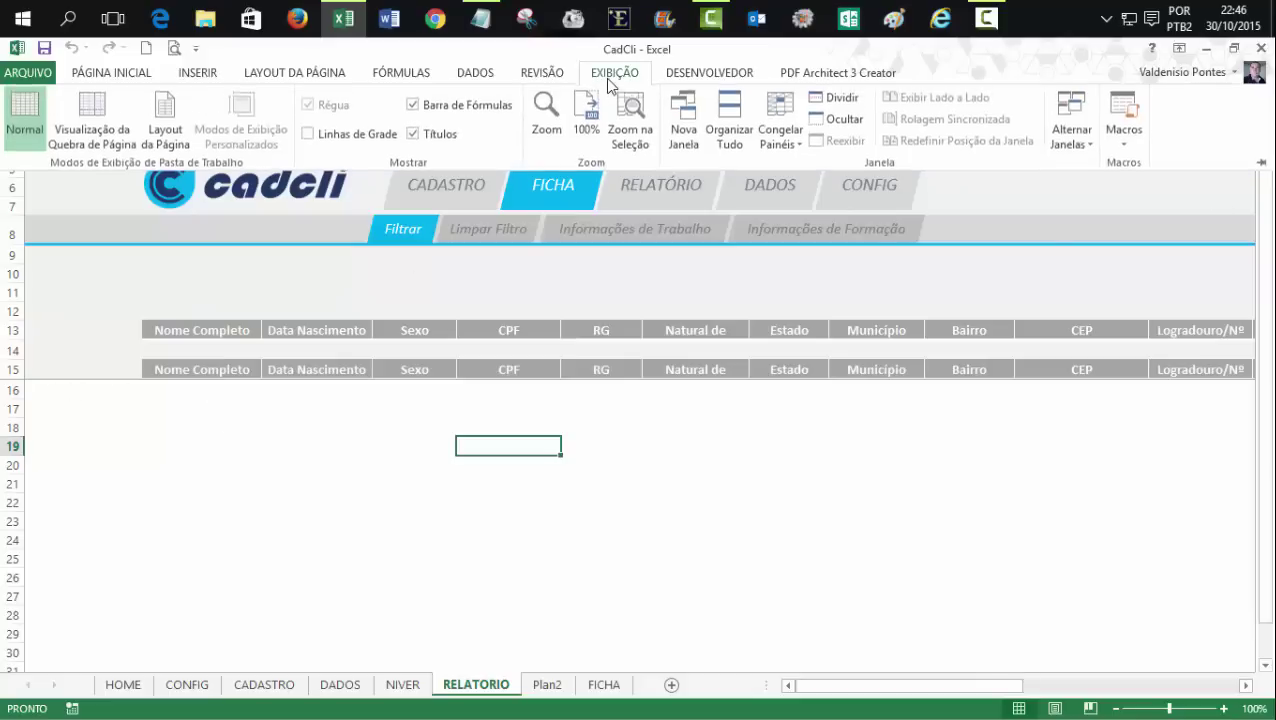
left_click(118, 456)
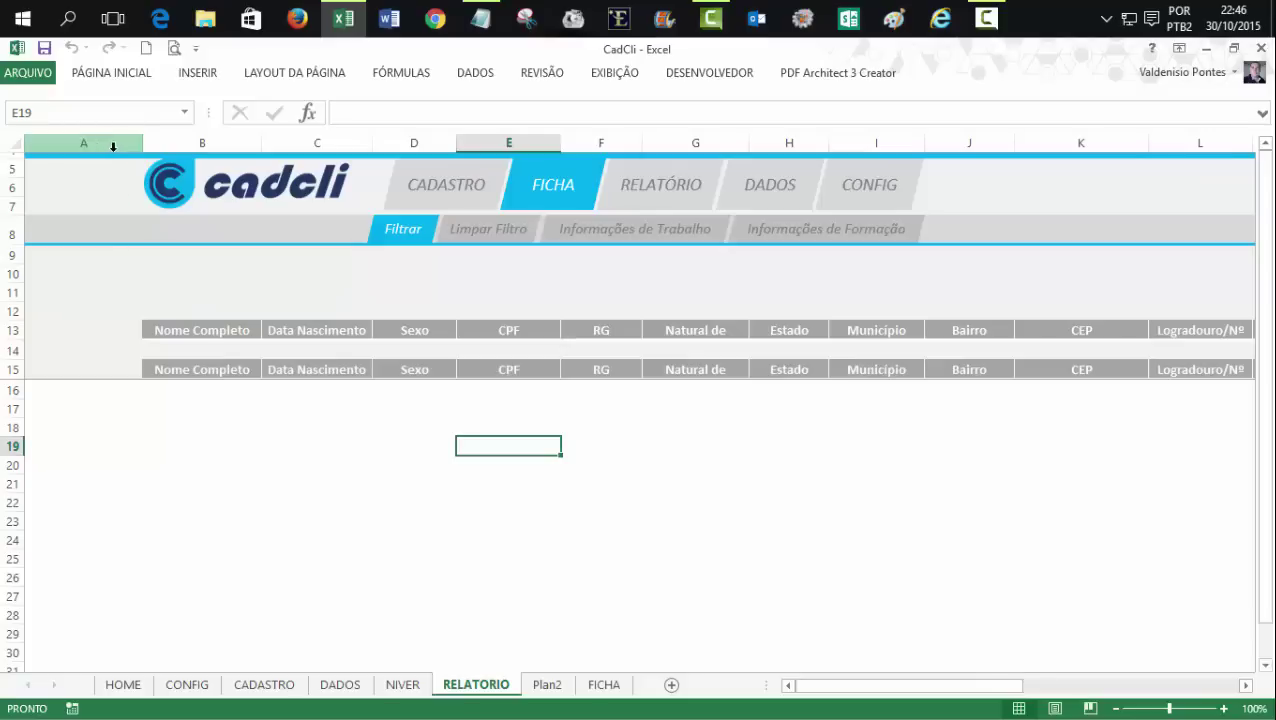
left_click(631, 80)
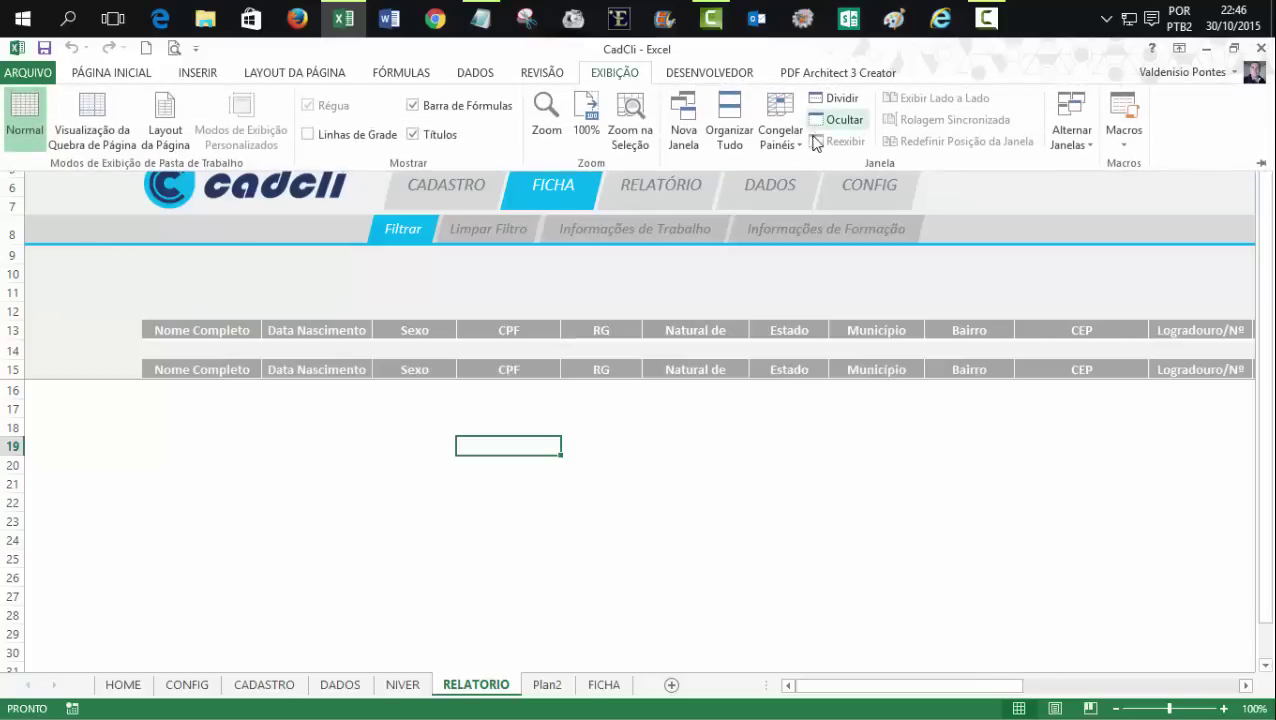
left_click(780, 135)
left_click(834, 175)
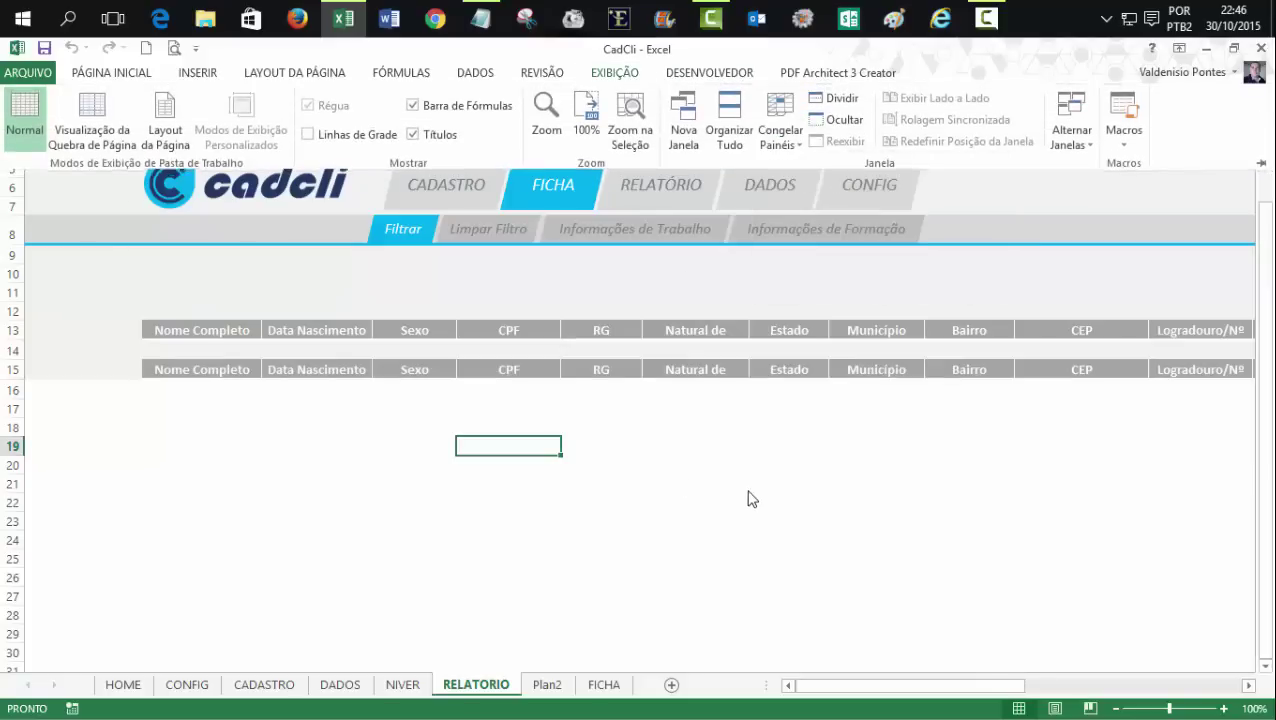
- From the top of the sheet, select row 16 and freeze all panes above it
left_click_drag(1270, 296, 1270, 284)
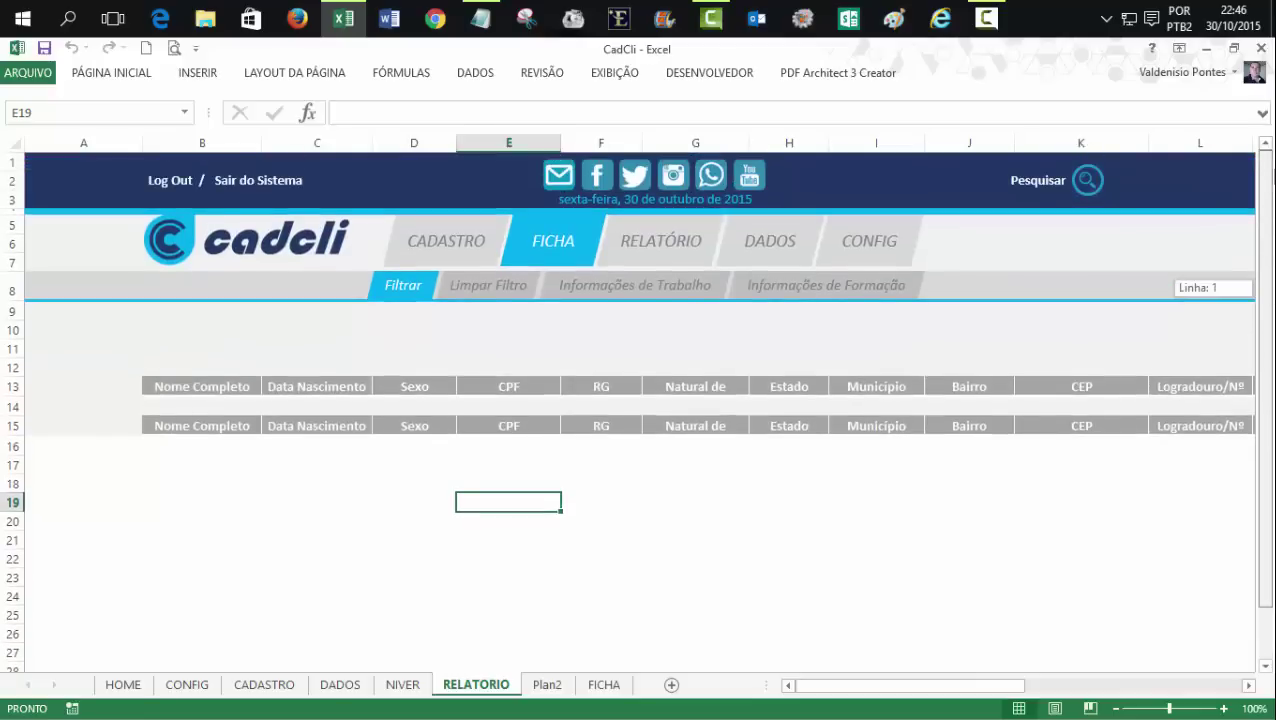
left_click(34, 445)
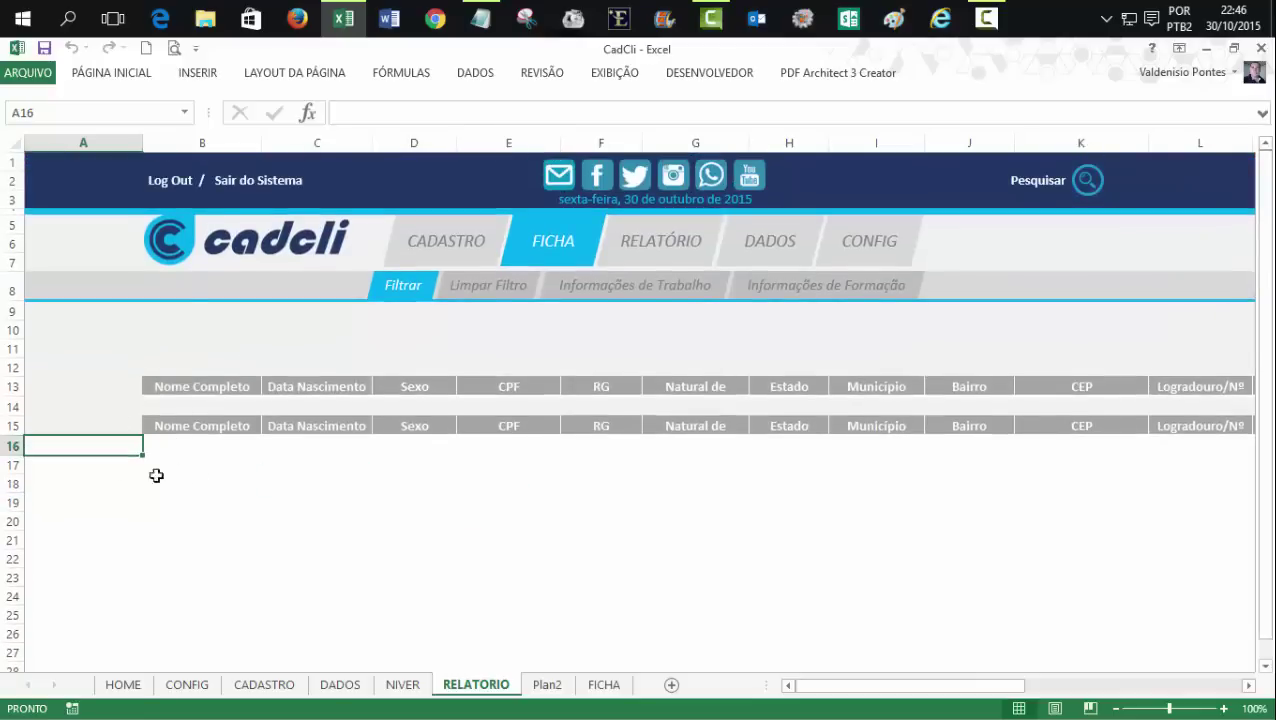
left_click(620, 73)
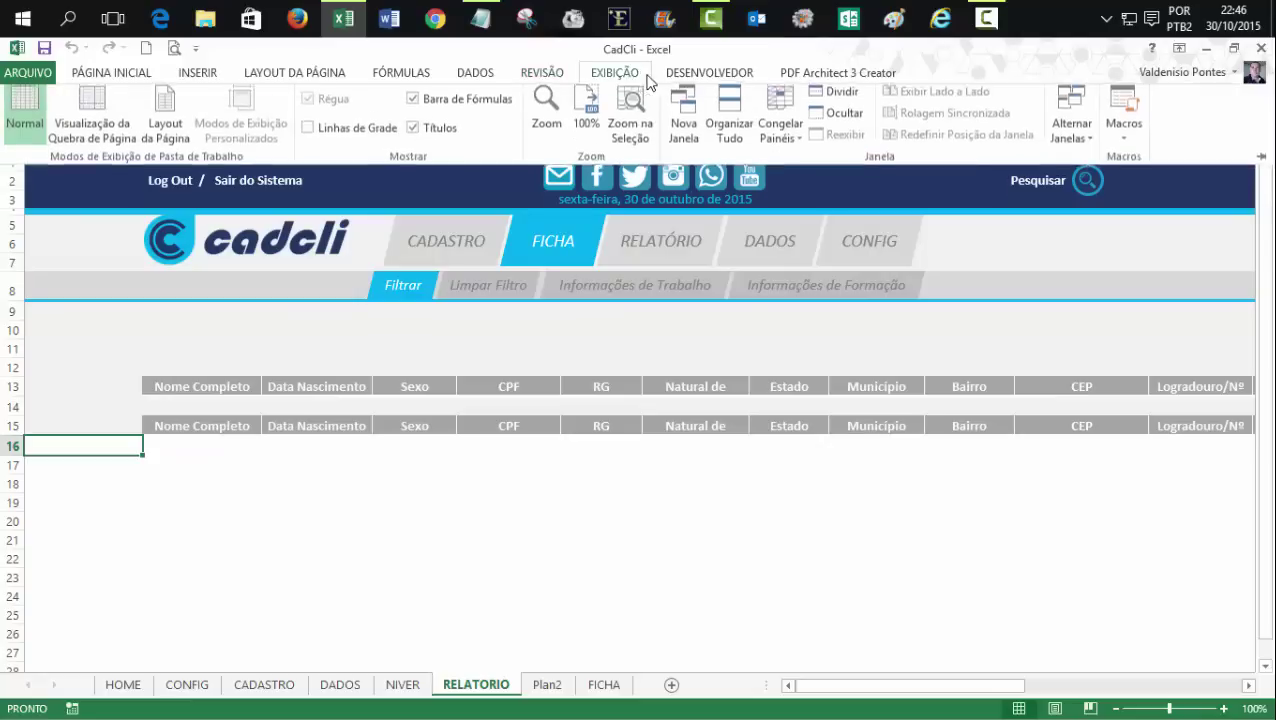
left_click(780, 130)
left_click(800, 172)
left_click(317, 484)
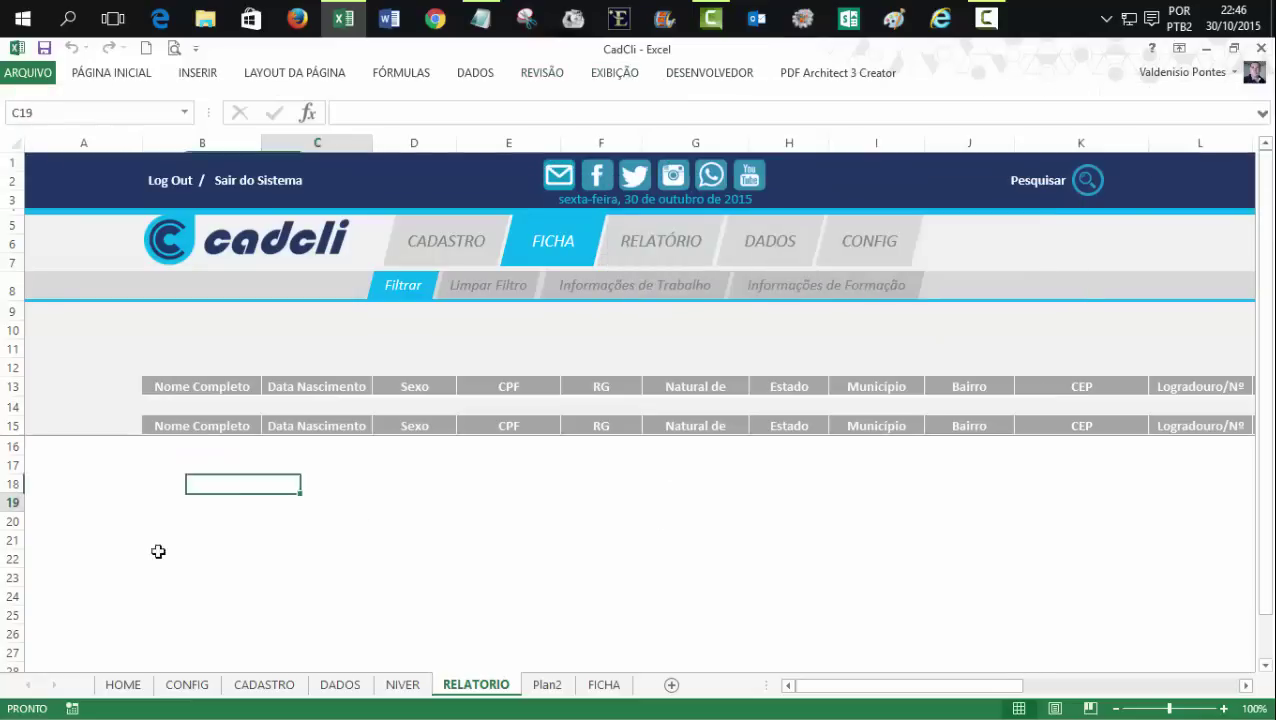
left_click(175, 540)
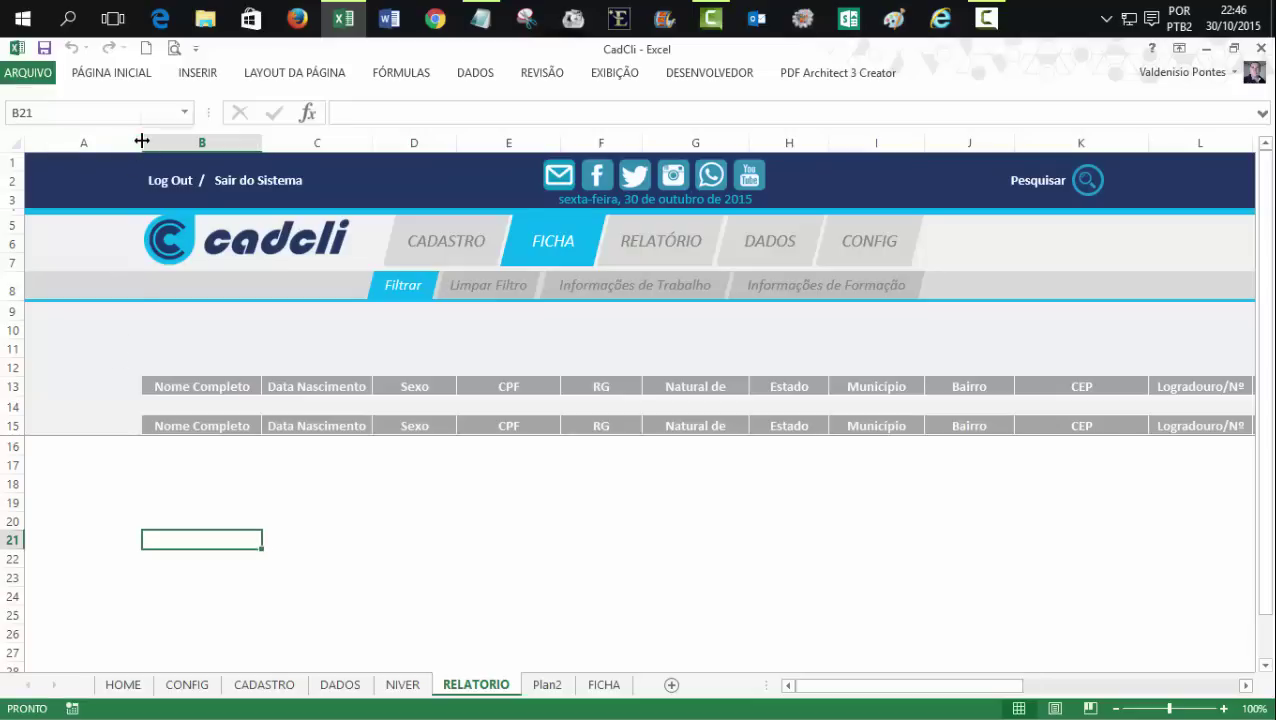
- Narrow column A to a width of 2,71
left_click_drag(142, 142, 46, 146)
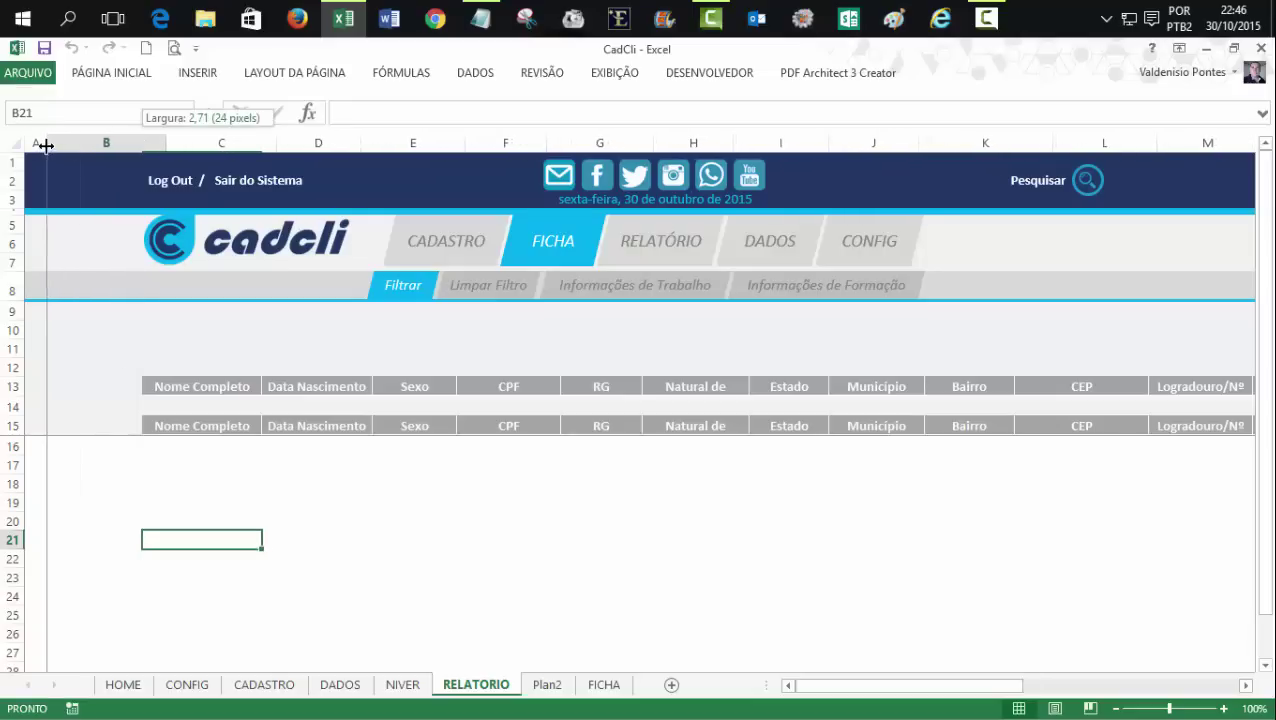
left_click_drag(46, 146, 47, 146)
left_click(416, 561)
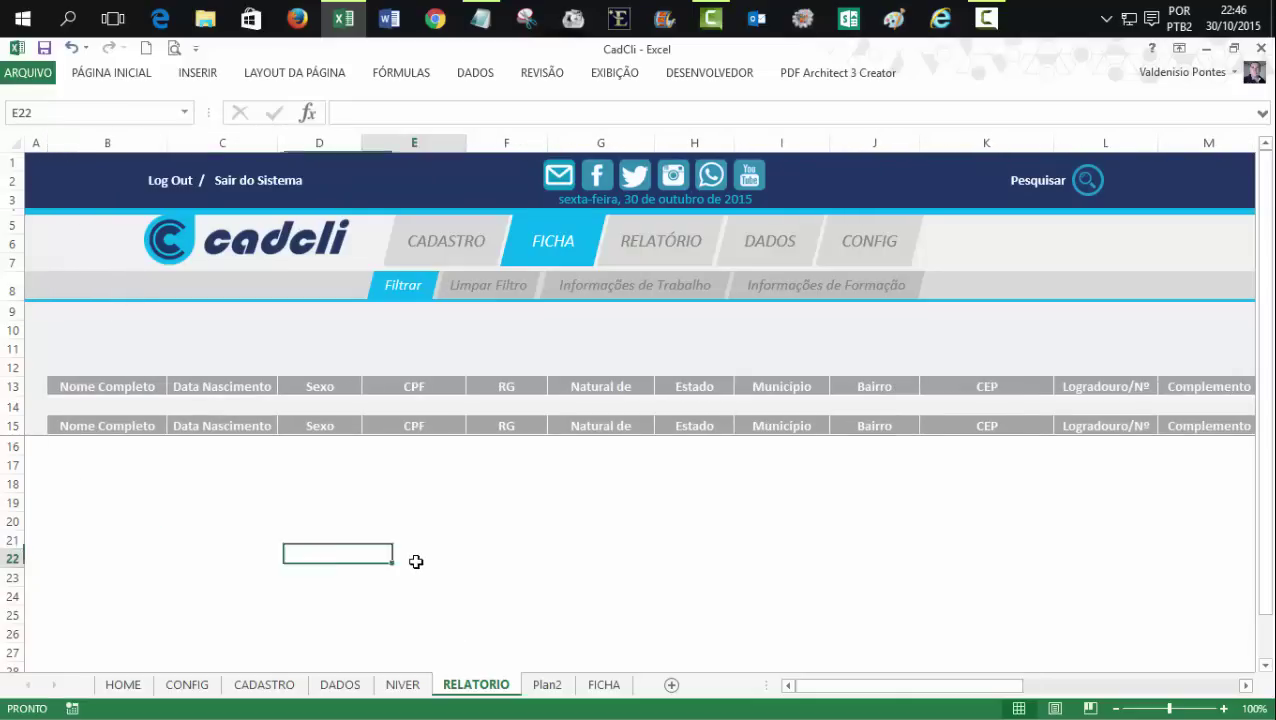
- Select cells B11 through U11
left_click(66, 348)
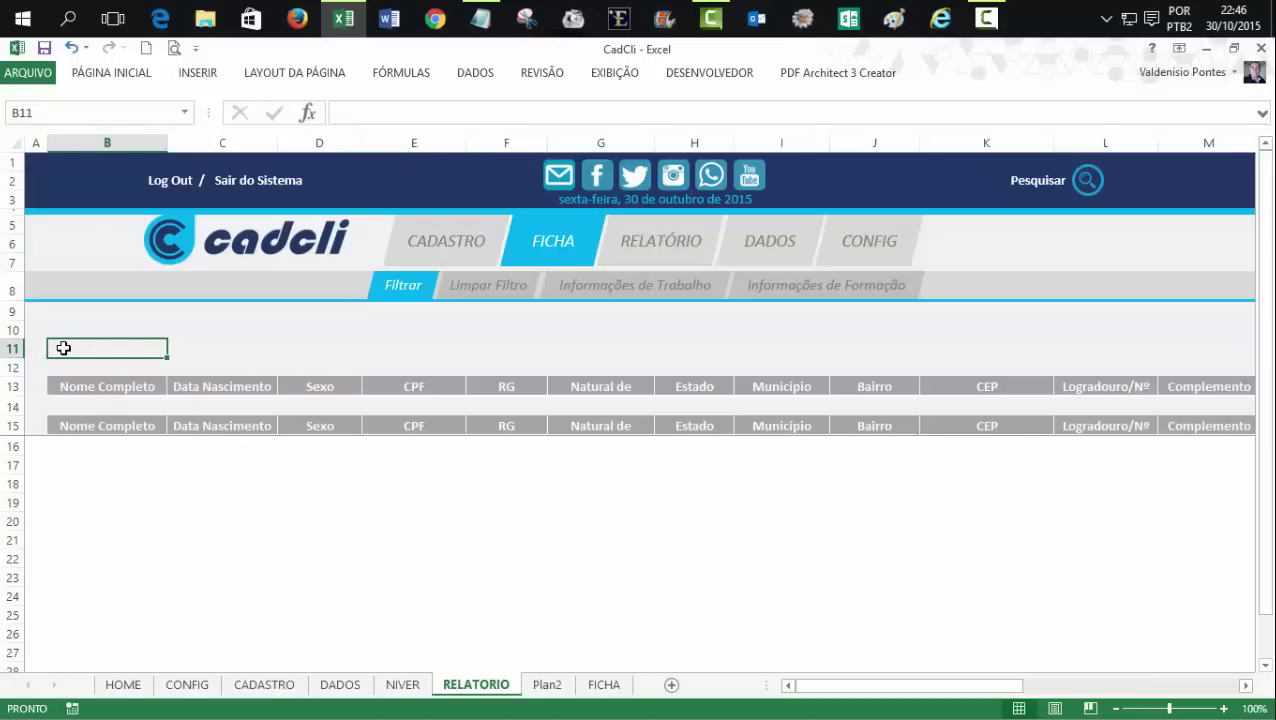
left_click_drag(63, 348, 1232, 359)
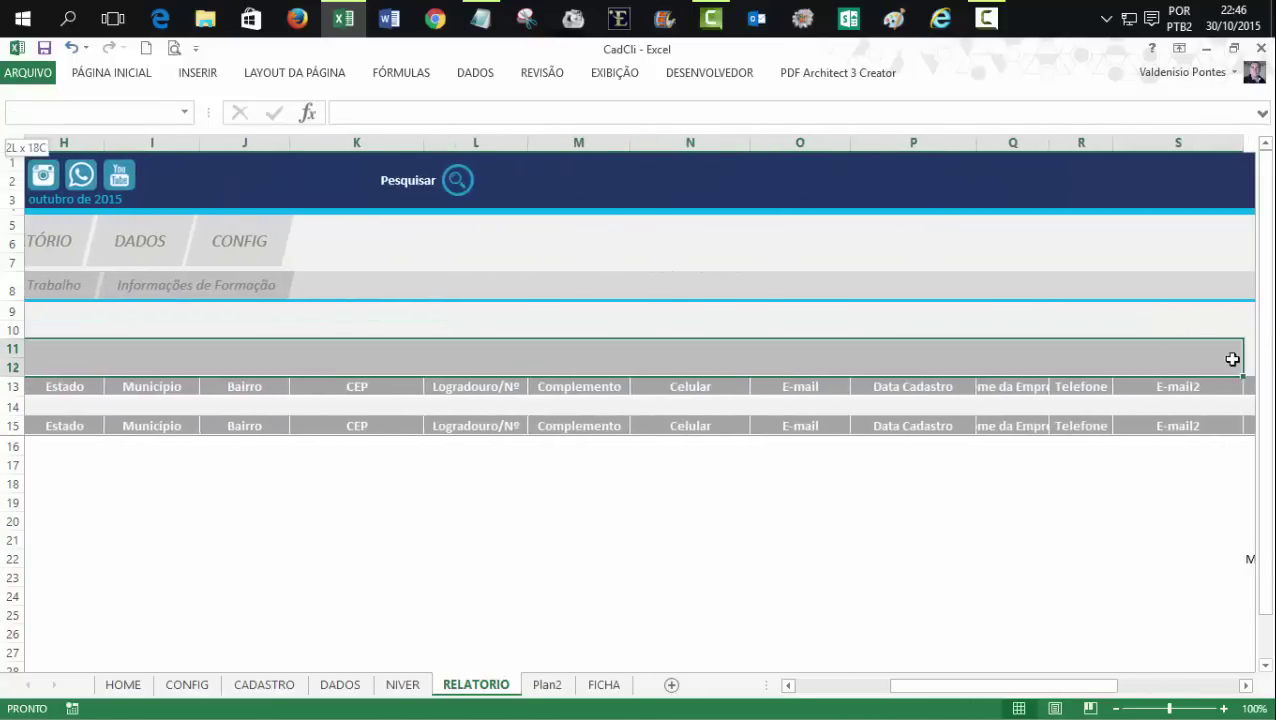
left_click_drag(1232, 359, 995, 348)
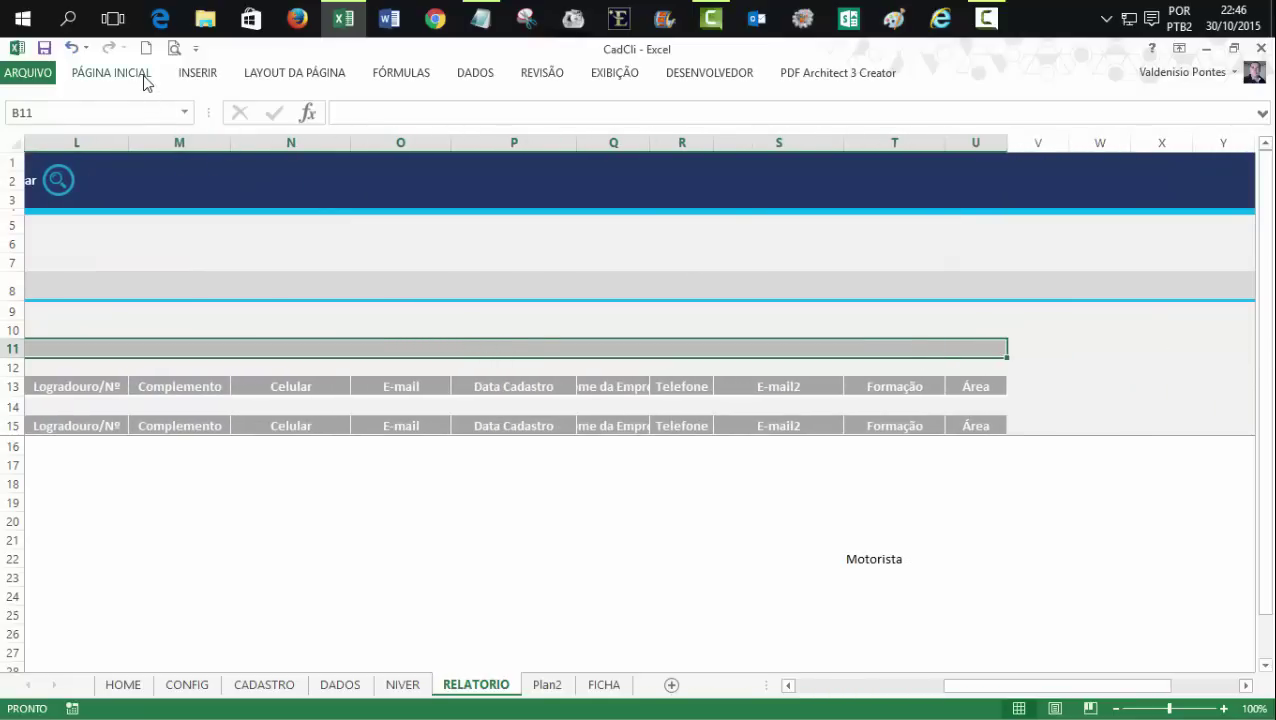
- Fill the row 11 cells with a blue-grey colour
left_click(112, 73)
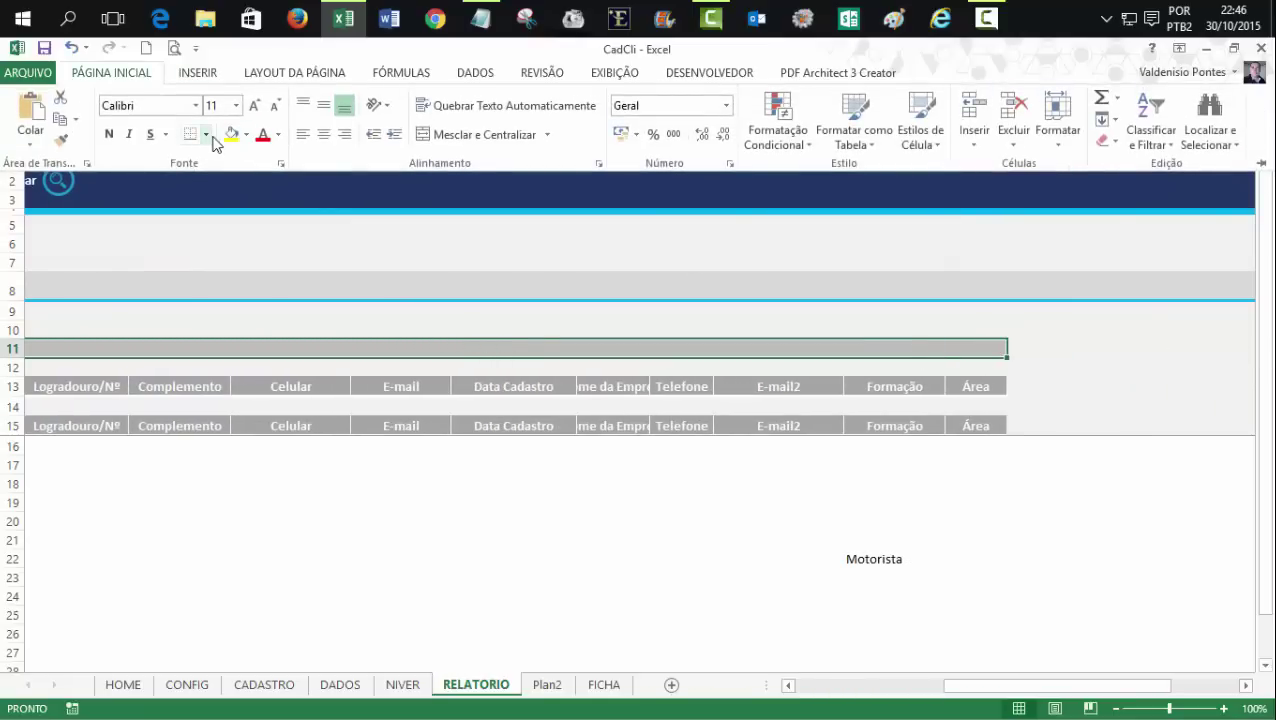
left_click(246, 134)
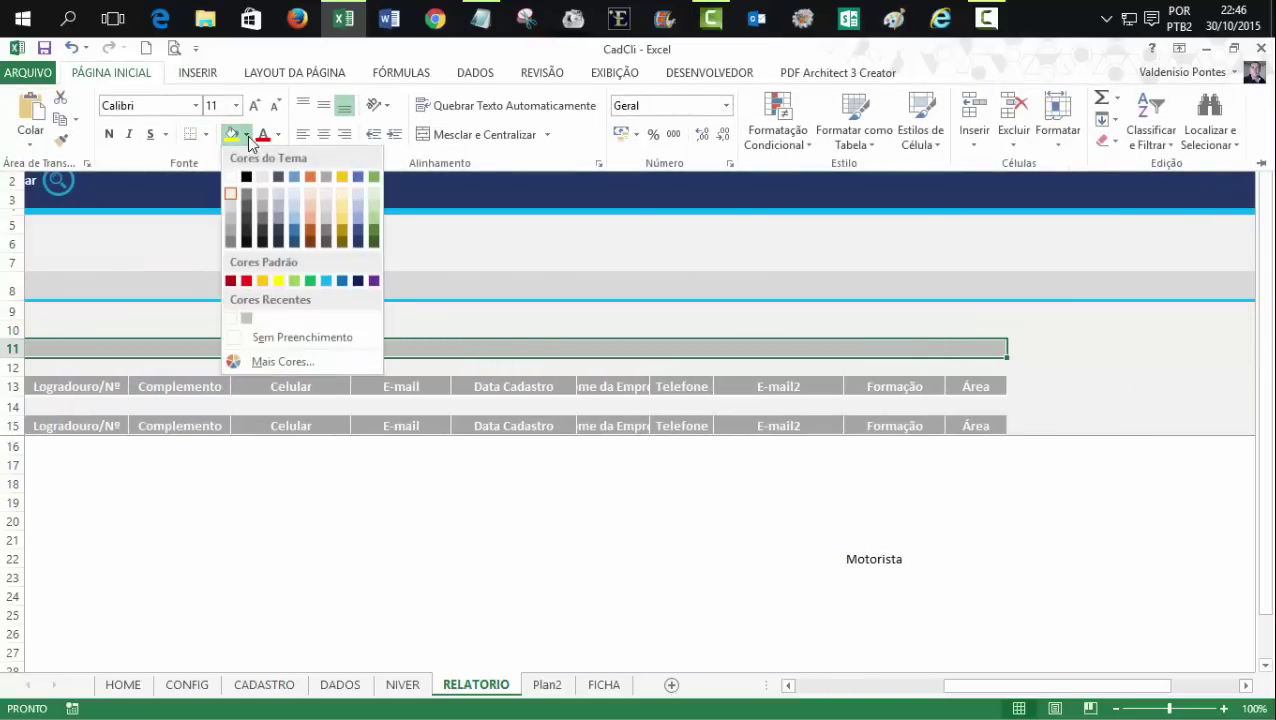
left_click(294, 207)
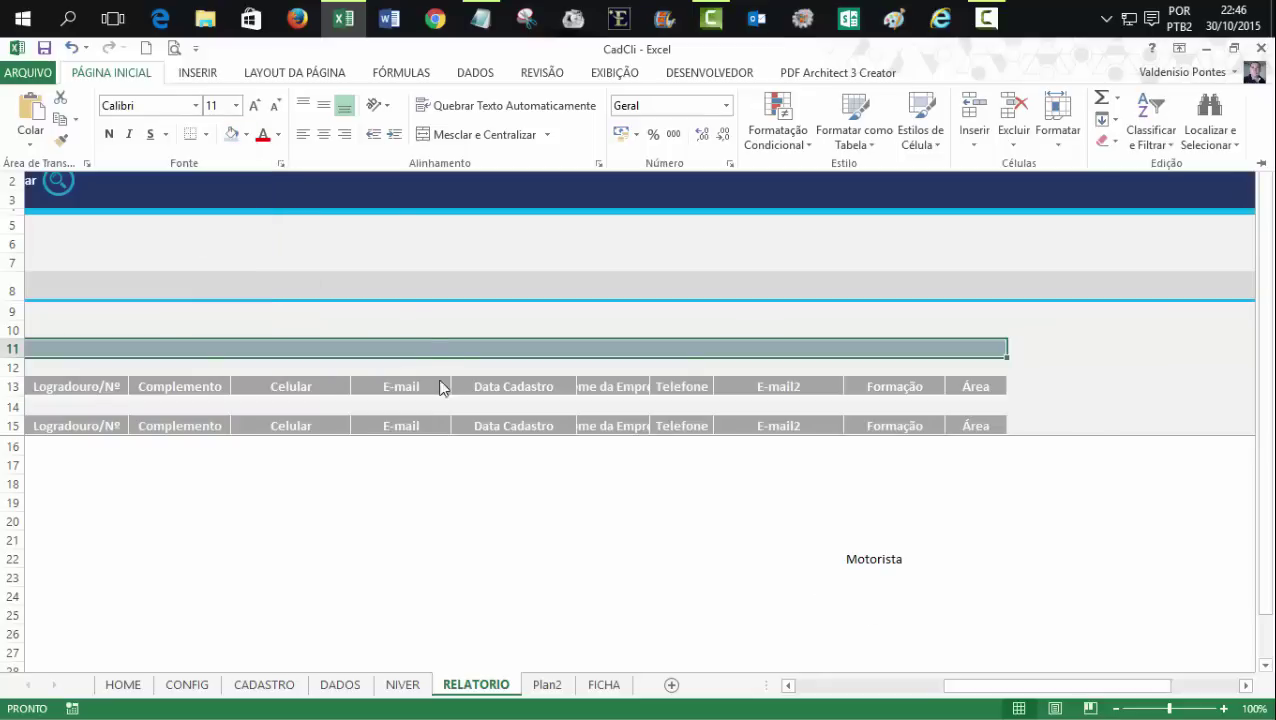
left_click(427, 343)
- Add white inside borders to row 11 through Format Cells > Border
right_click(427, 345)
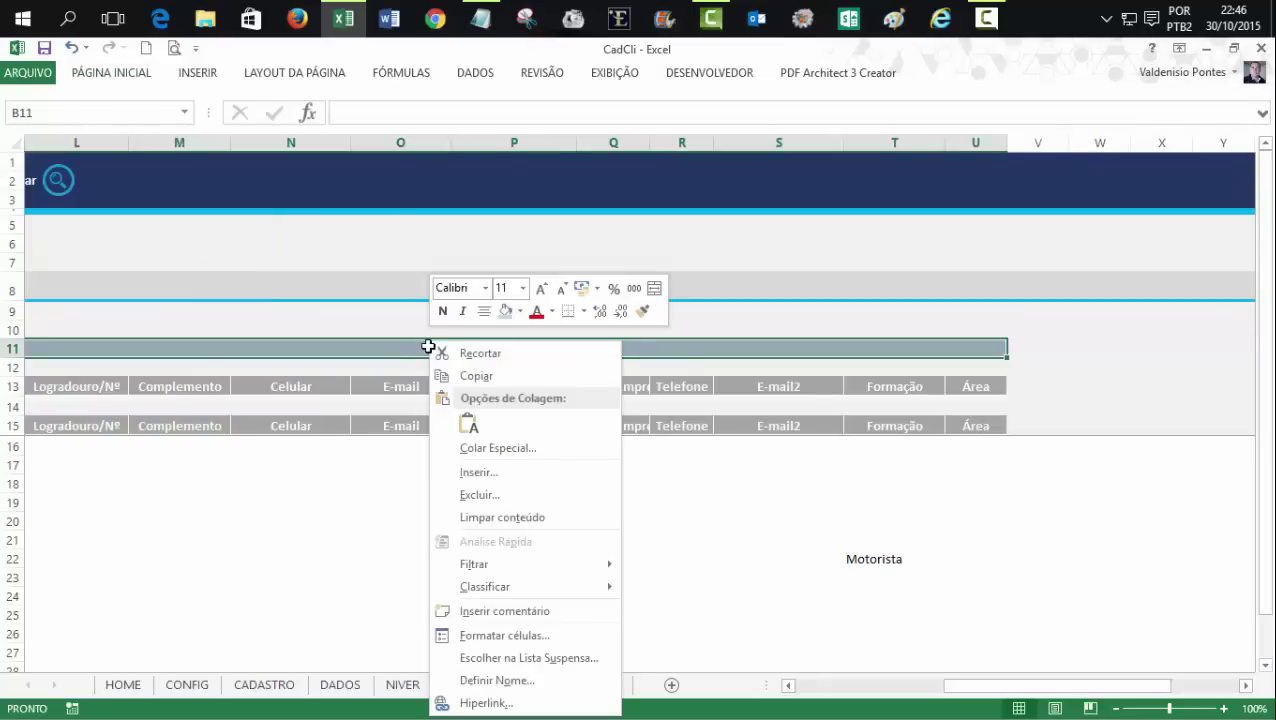
left_click(496, 635)
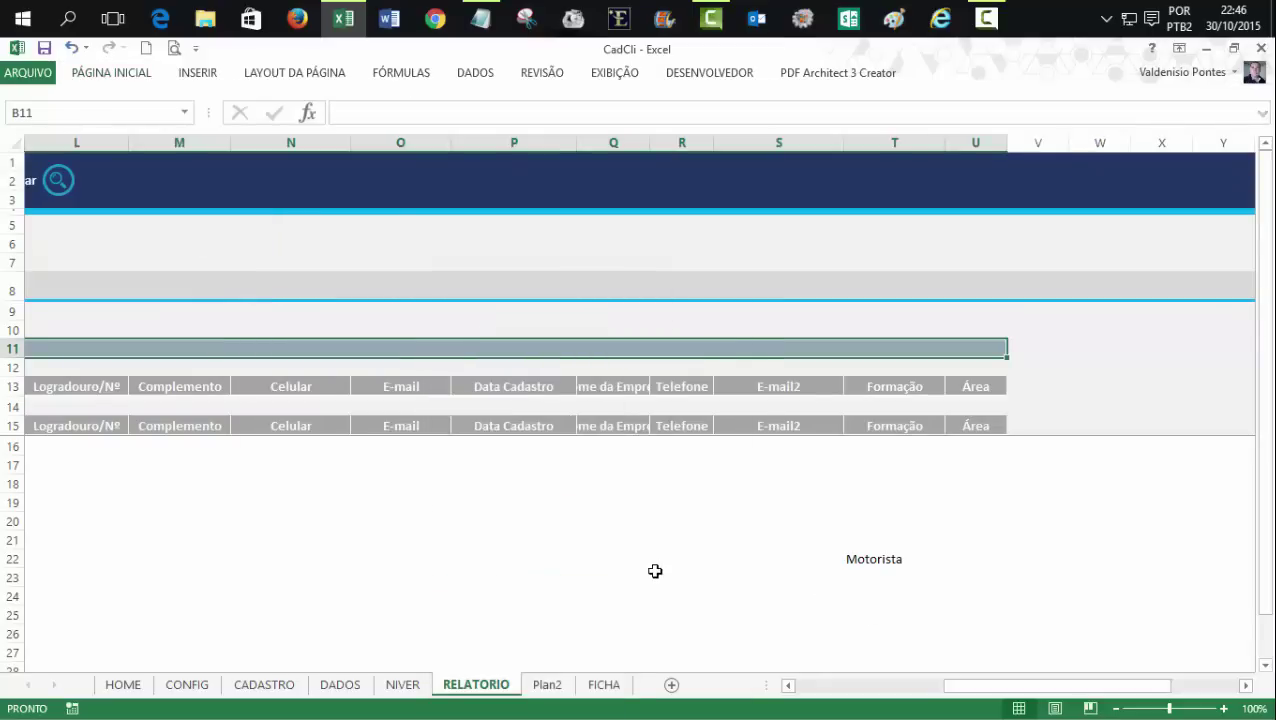
left_click(449, 329)
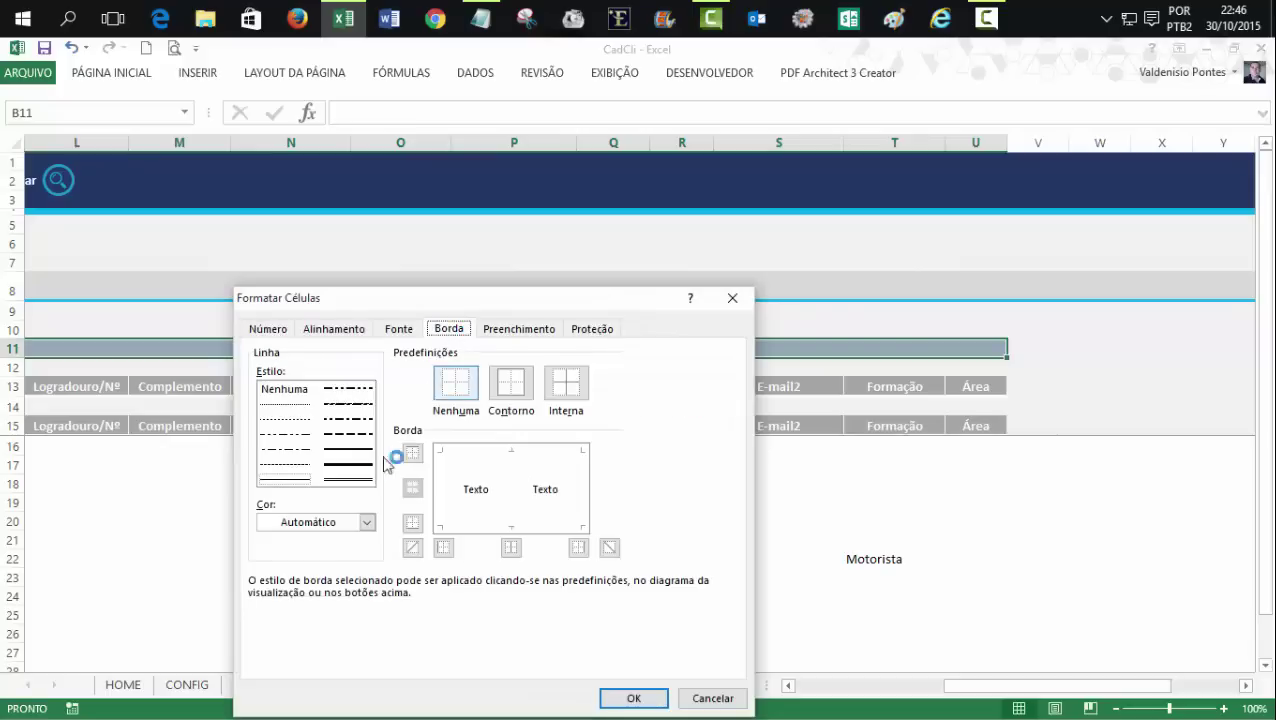
left_click(367, 522)
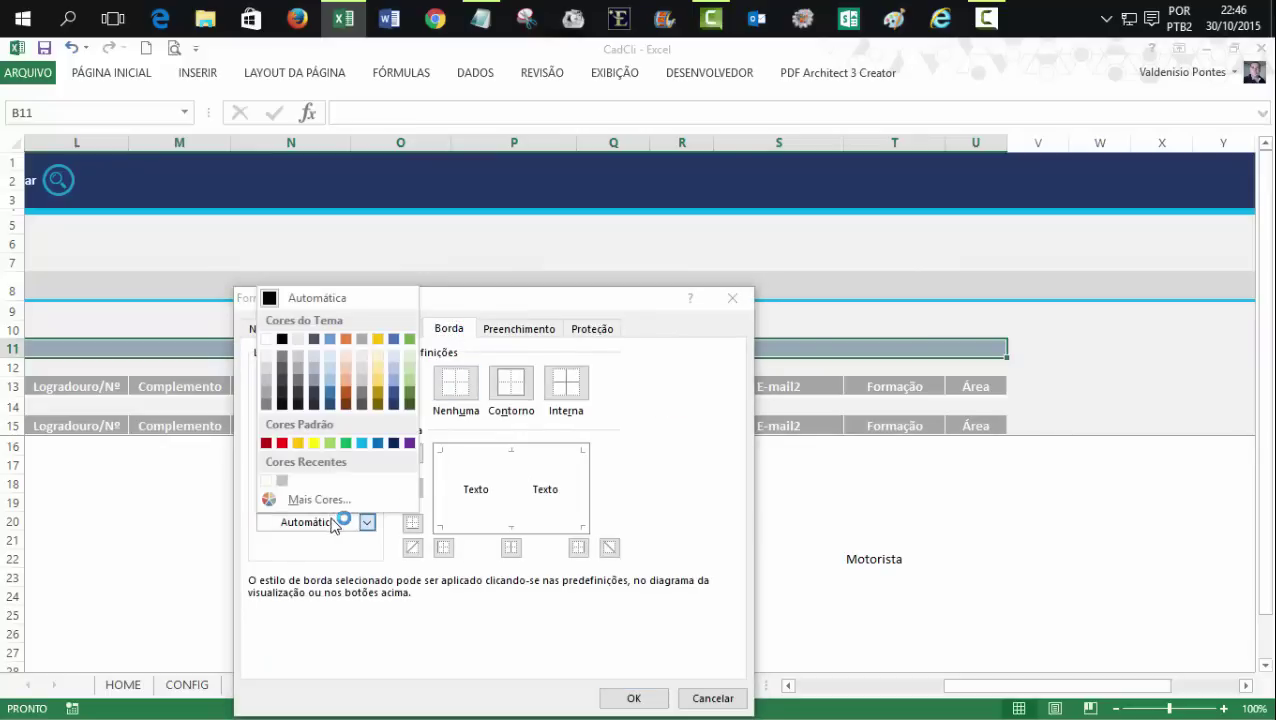
left_click(267, 340)
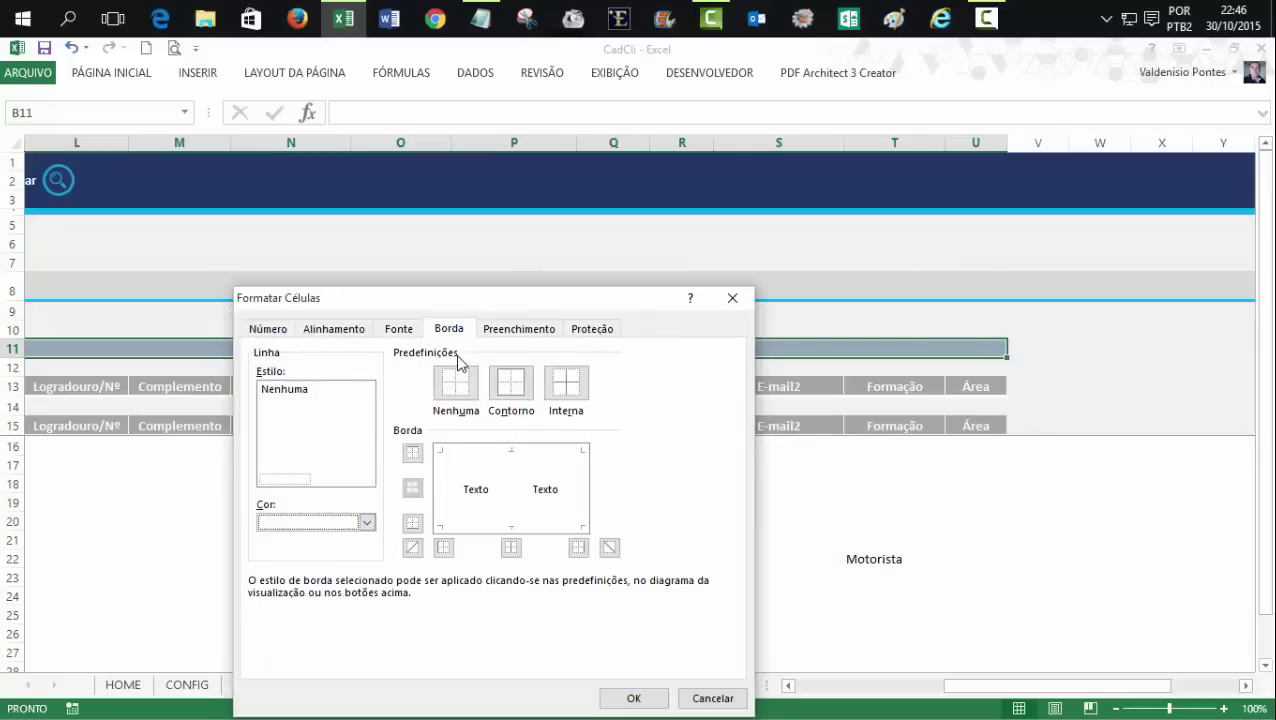
left_click(355, 440)
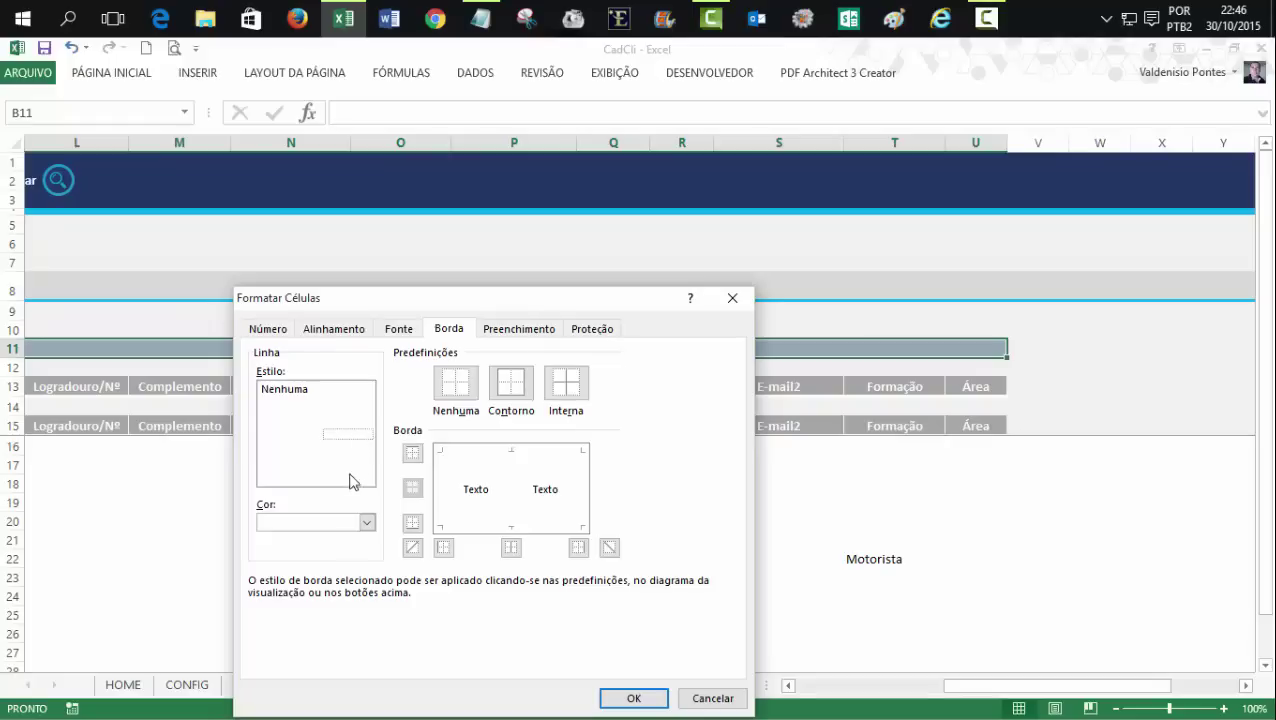
left_click(364, 522)
left_click(280, 340)
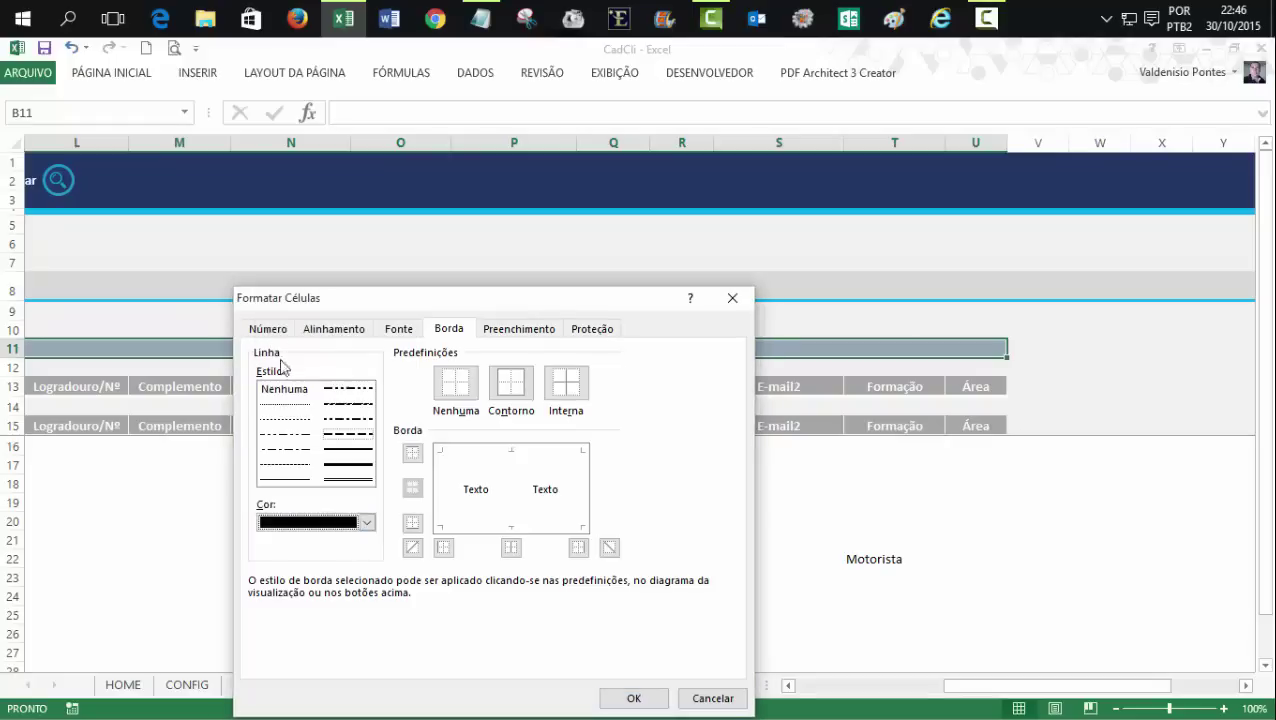
left_click(362, 454)
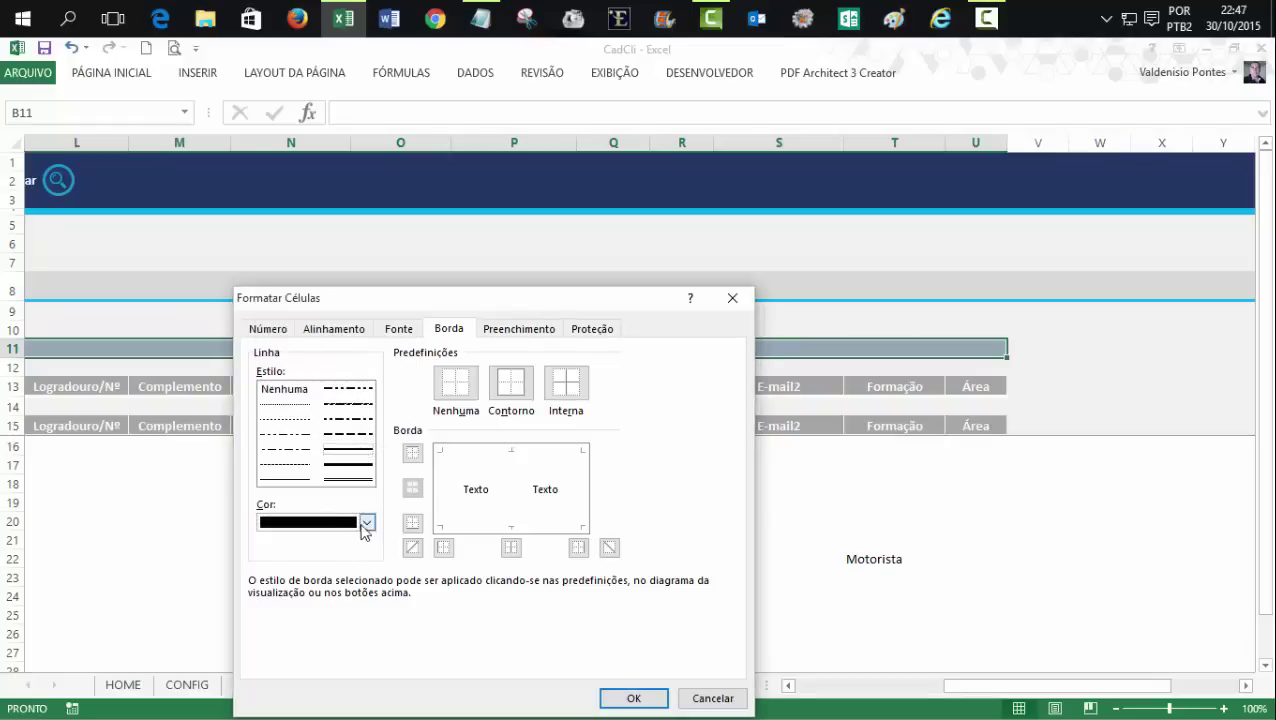
left_click(366, 524)
left_click(366, 524)
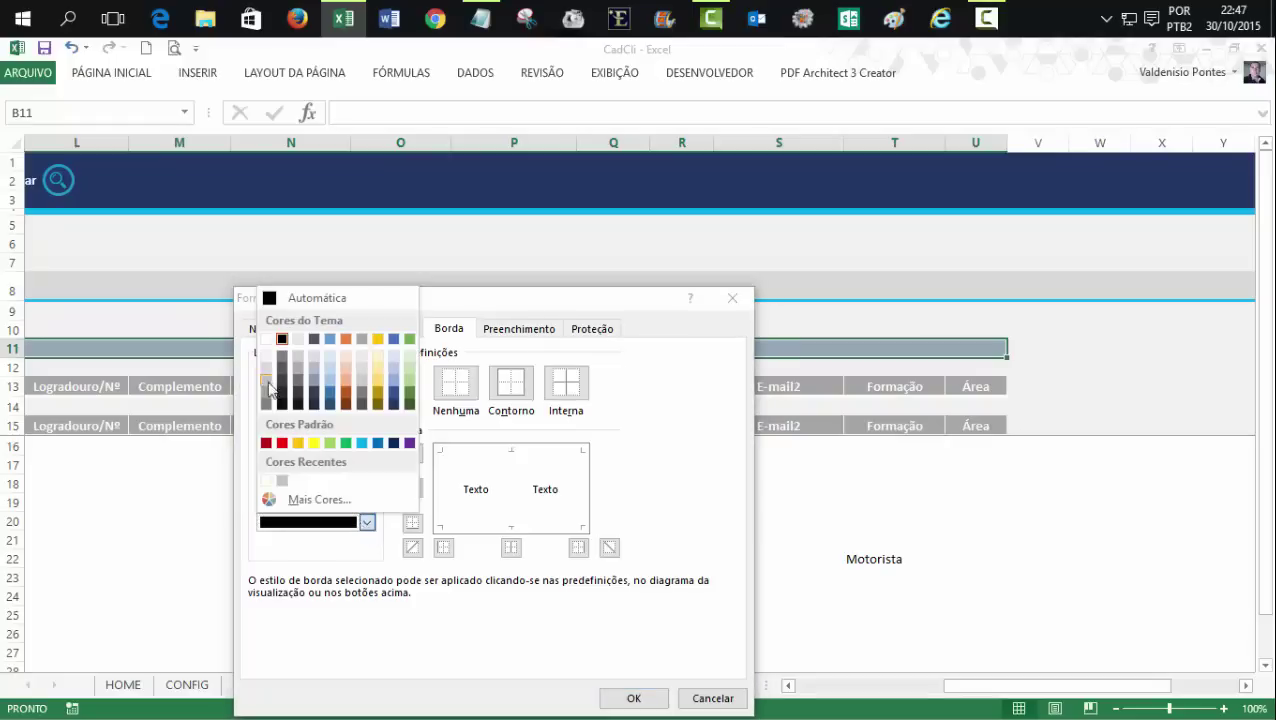
left_click(266, 342)
left_click(518, 386)
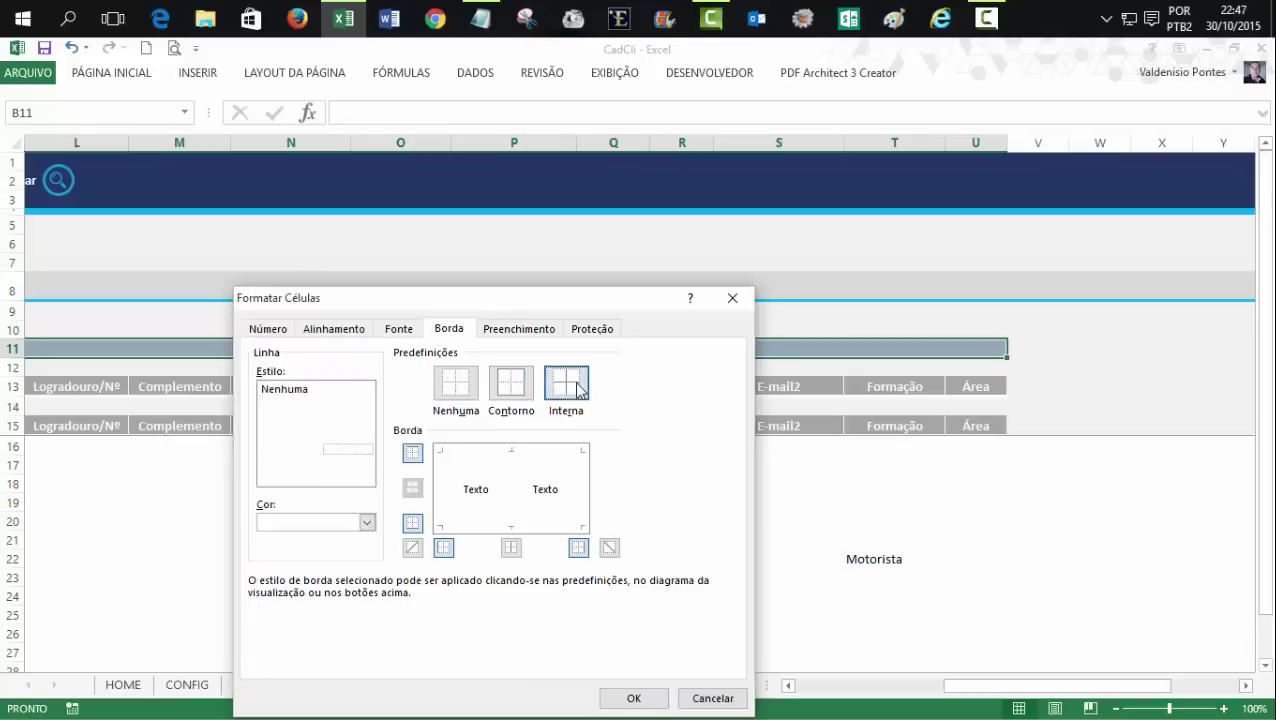
left_click(640, 698)
left_click_drag(960, 685, 800, 688)
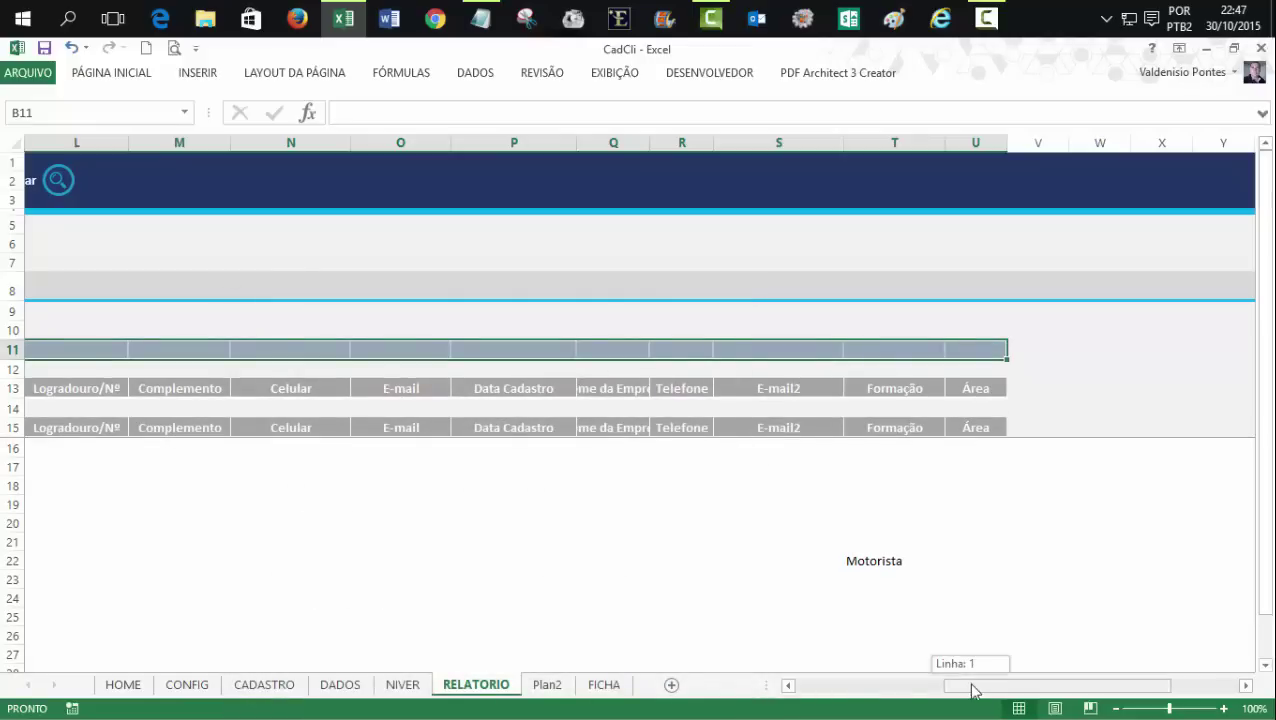
- Increase the heights of rows 11 and 14
left_click(409, 525)
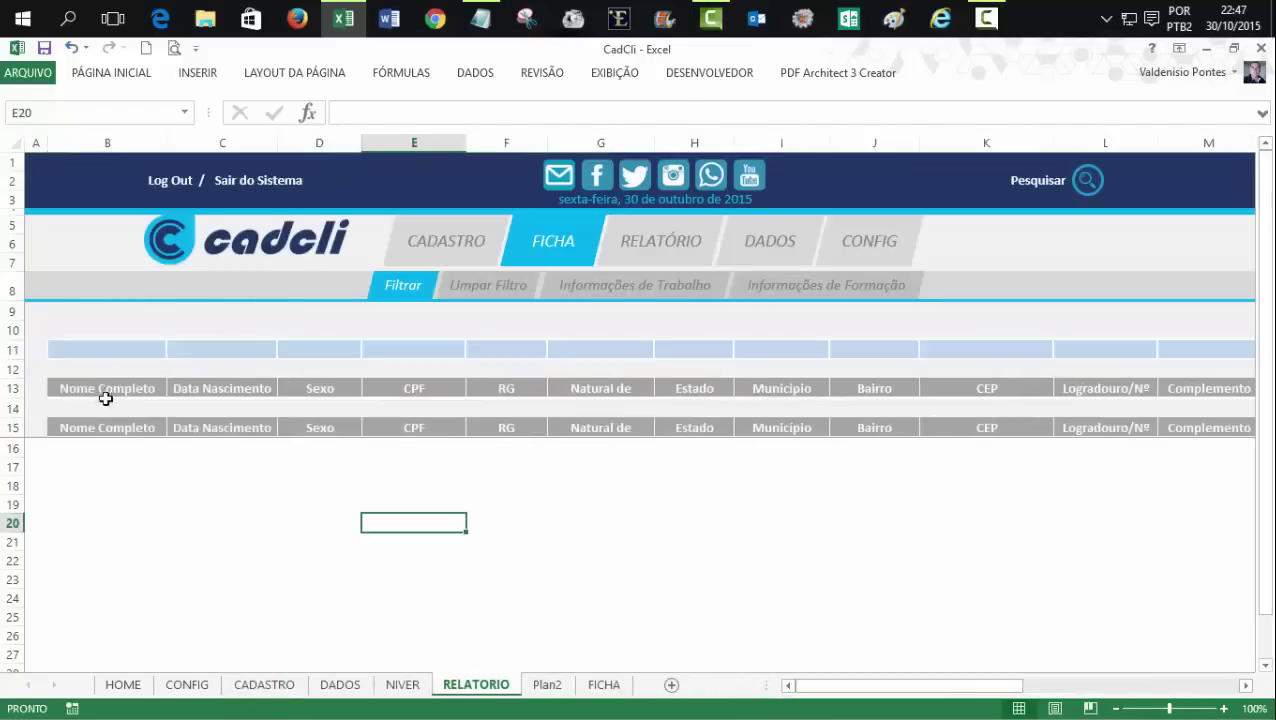
left_click_drag(7, 360, 7, 370)
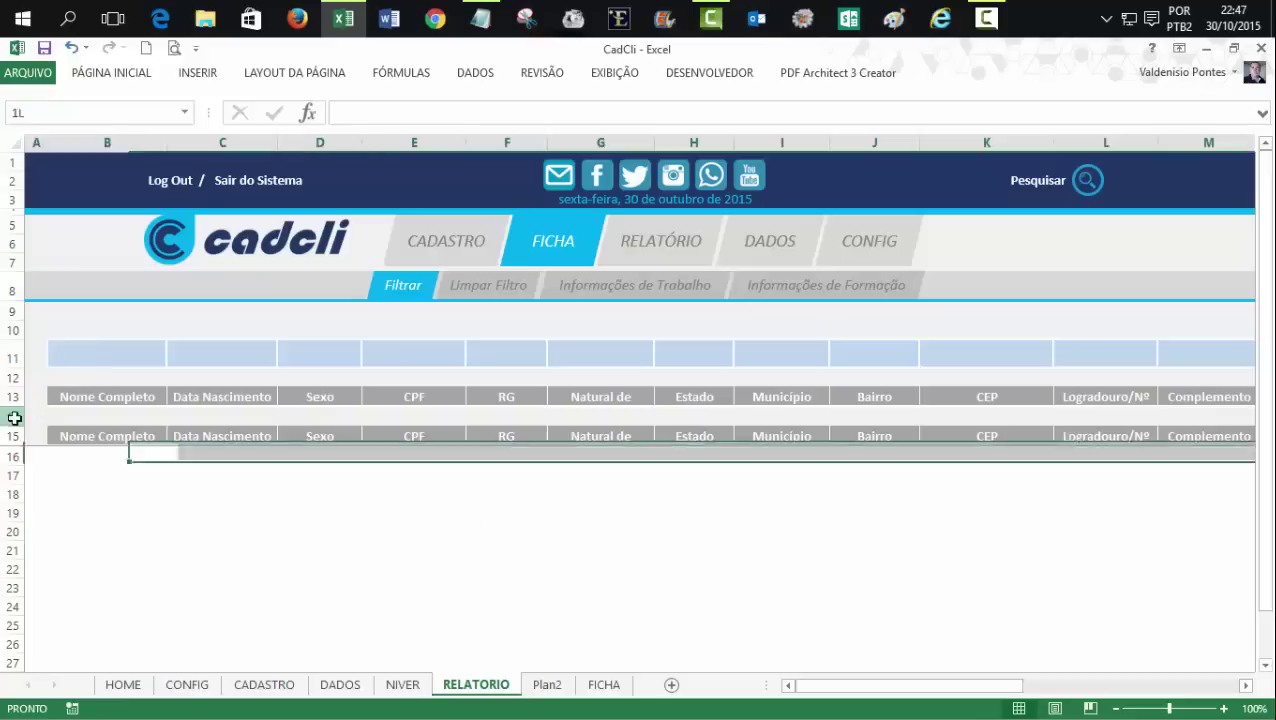
left_click(13, 418)
left_click_drag(13, 427, 13, 435)
left_click(508, 616)
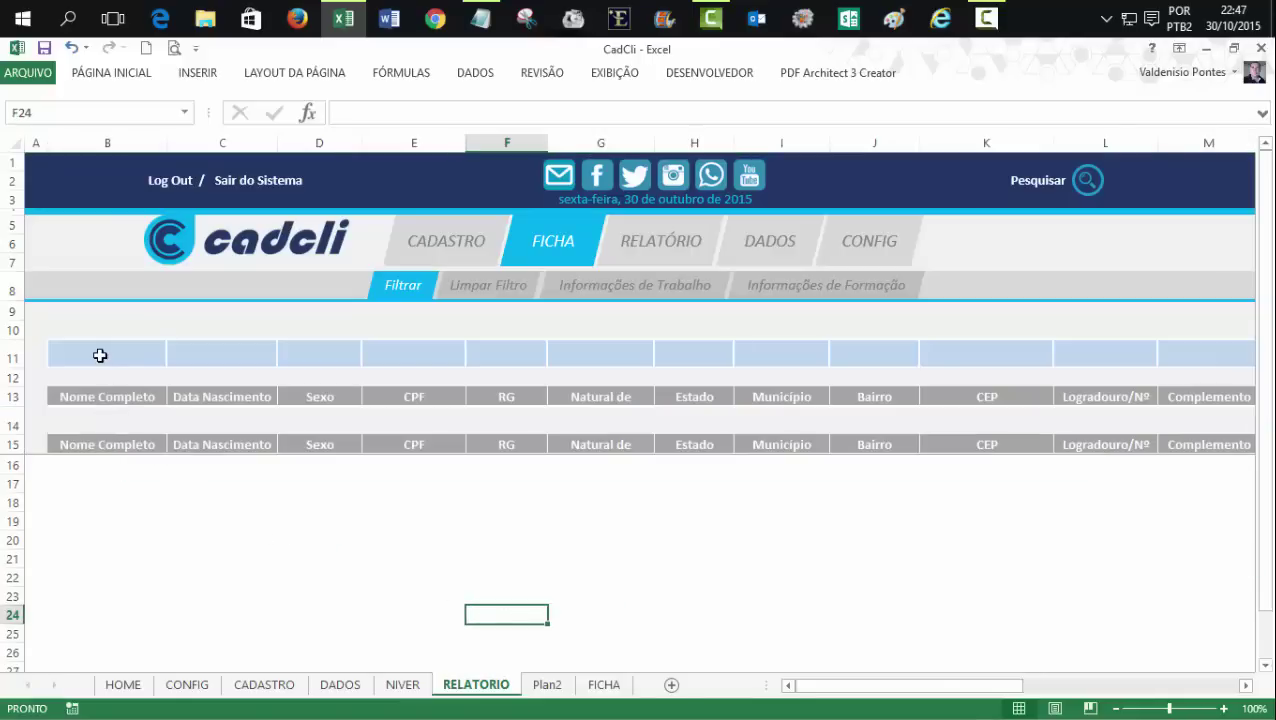
- Centre row 11's contents both horizontally and vertically
left_click(45, 355)
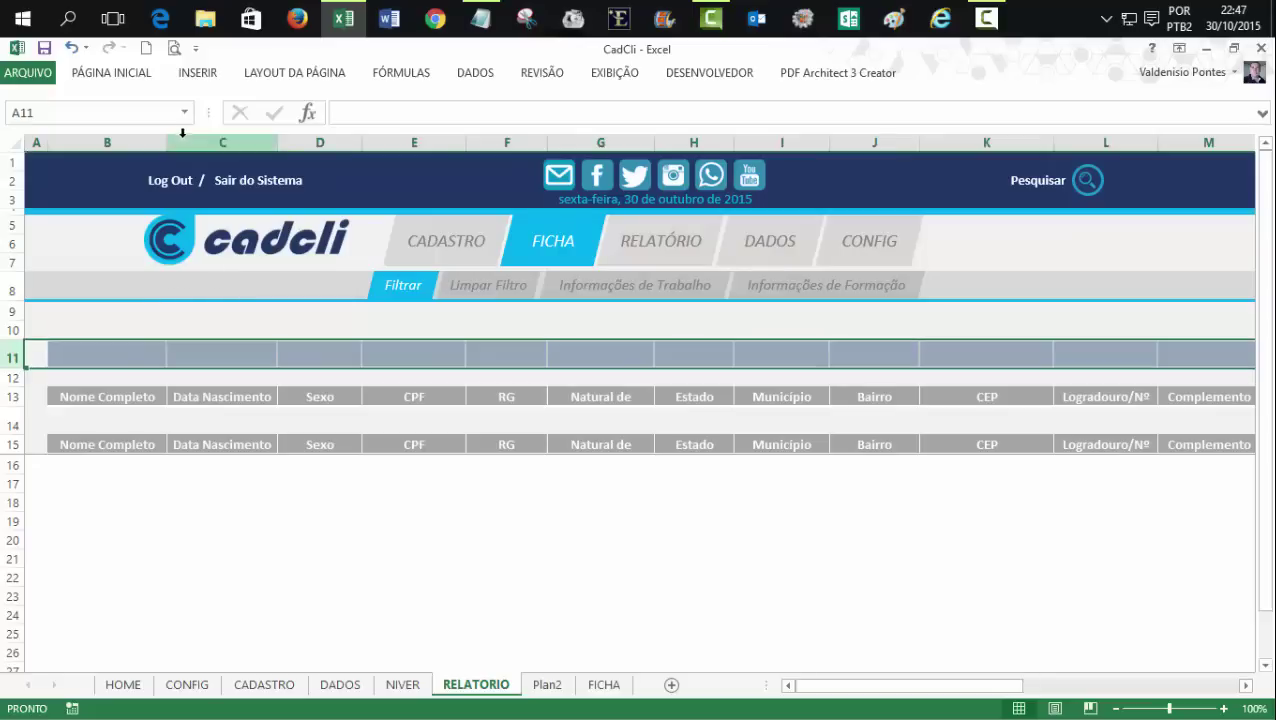
left_click(110, 72)
left_click(323, 133)
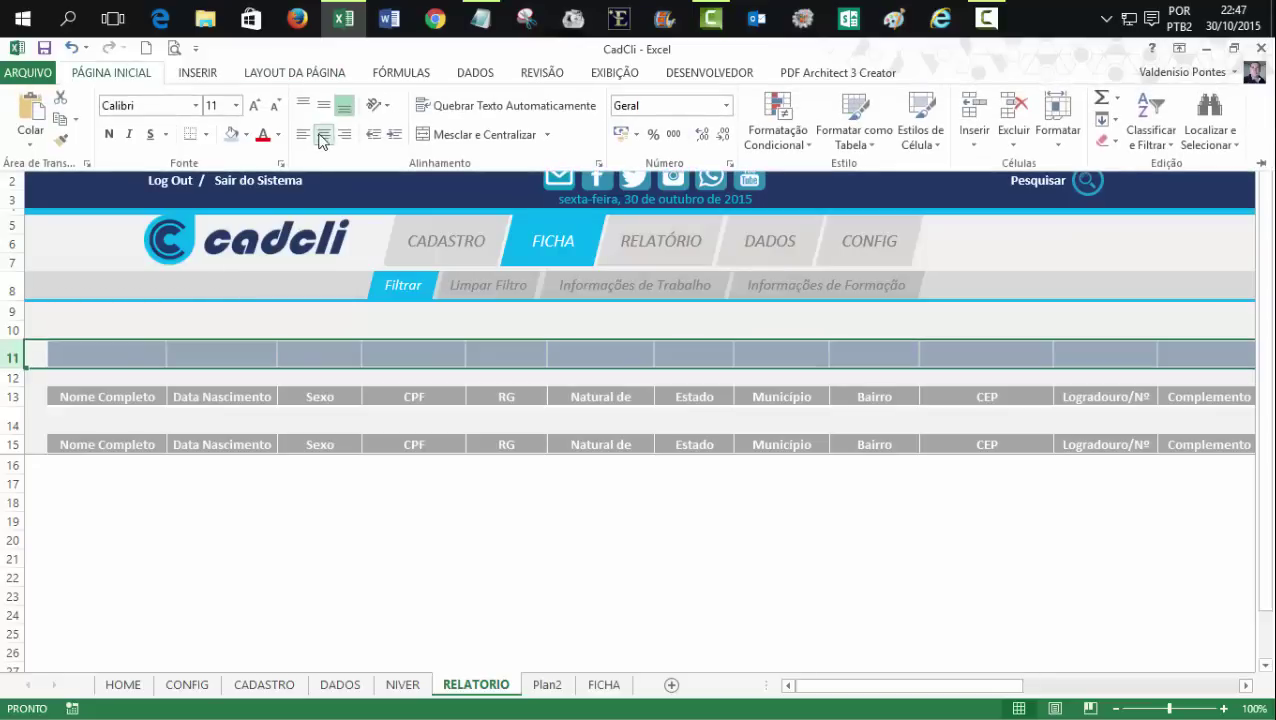
left_click(323, 104)
left_click(470, 524)
left_click(470, 524)
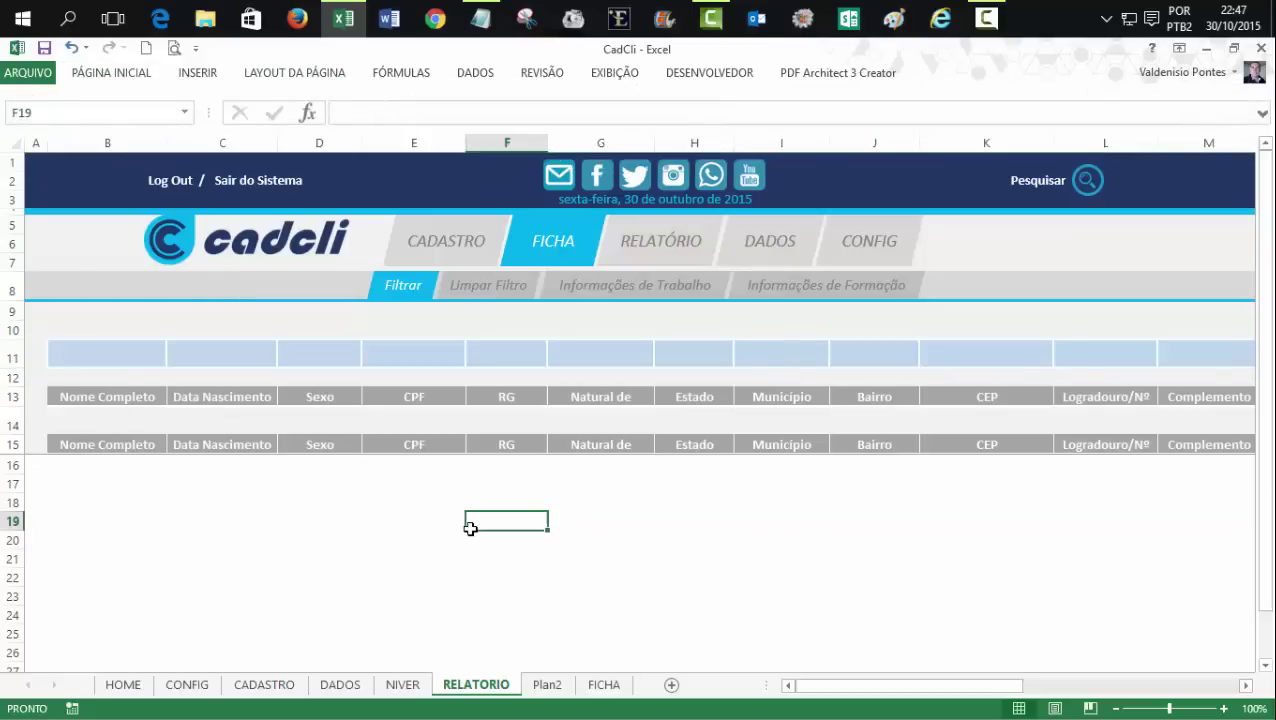
- Set row 14's report cells to thin grey outline and vertical borders with white fill
mouse_move(68, 420)
left_mouse_down()
mouse_move(1272, 399)
mouse_move(1193, 418)
left_mouse_up()
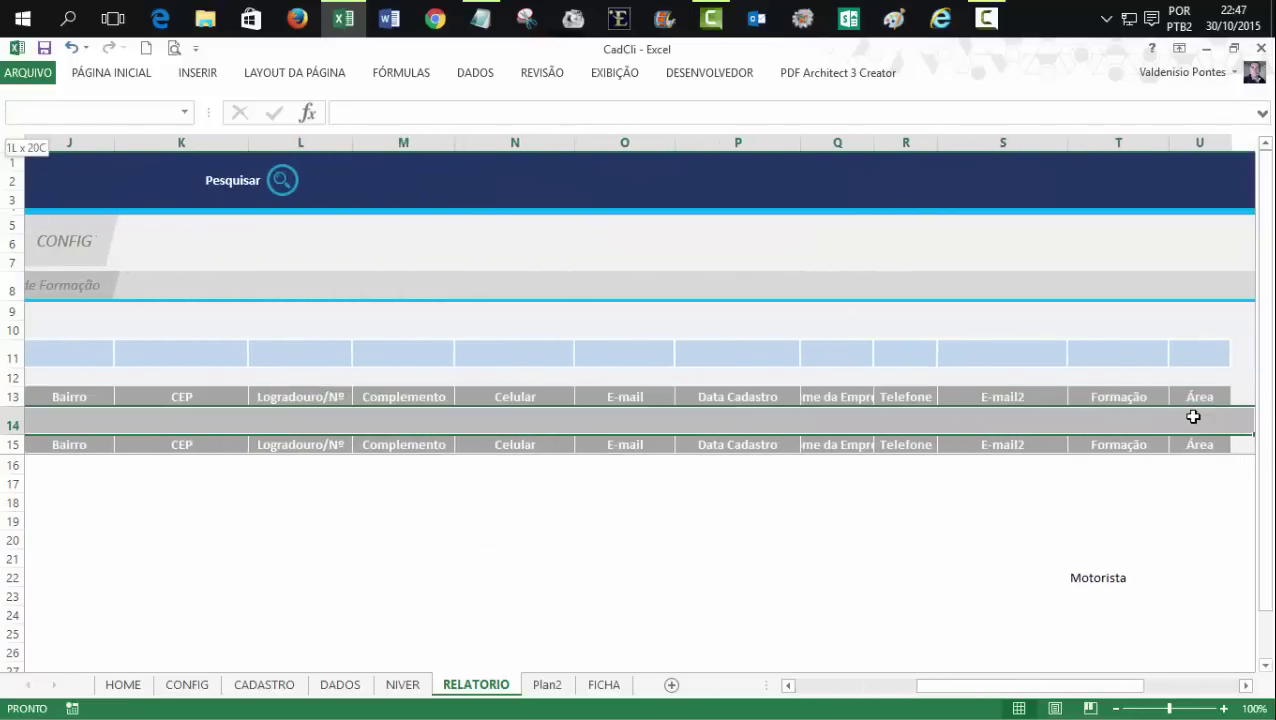
right_click(739, 420)
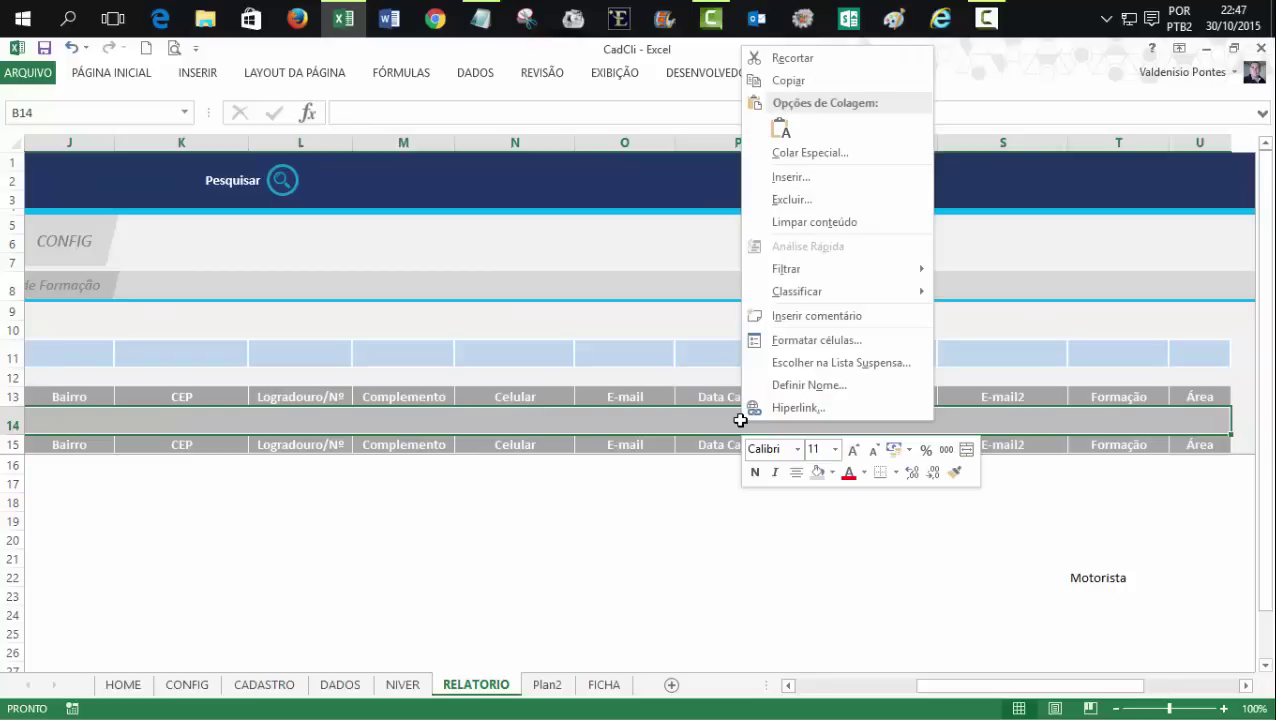
left_click(799, 342)
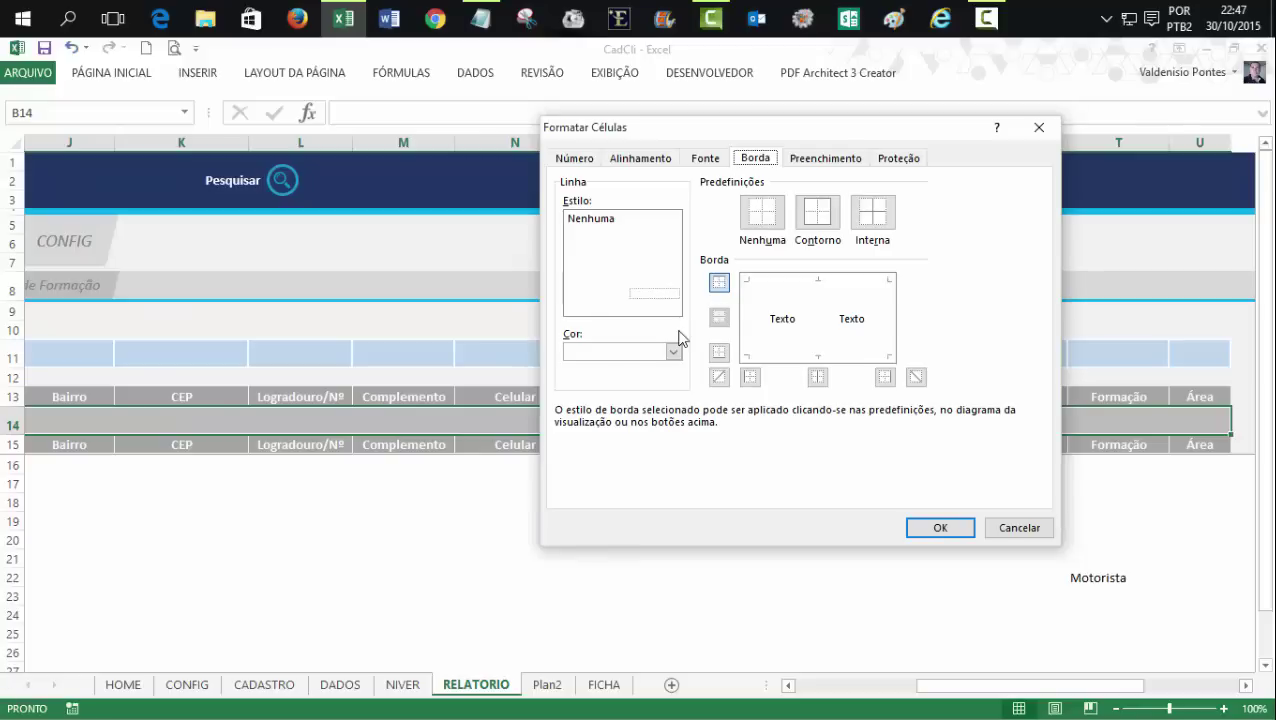
left_click(673, 352)
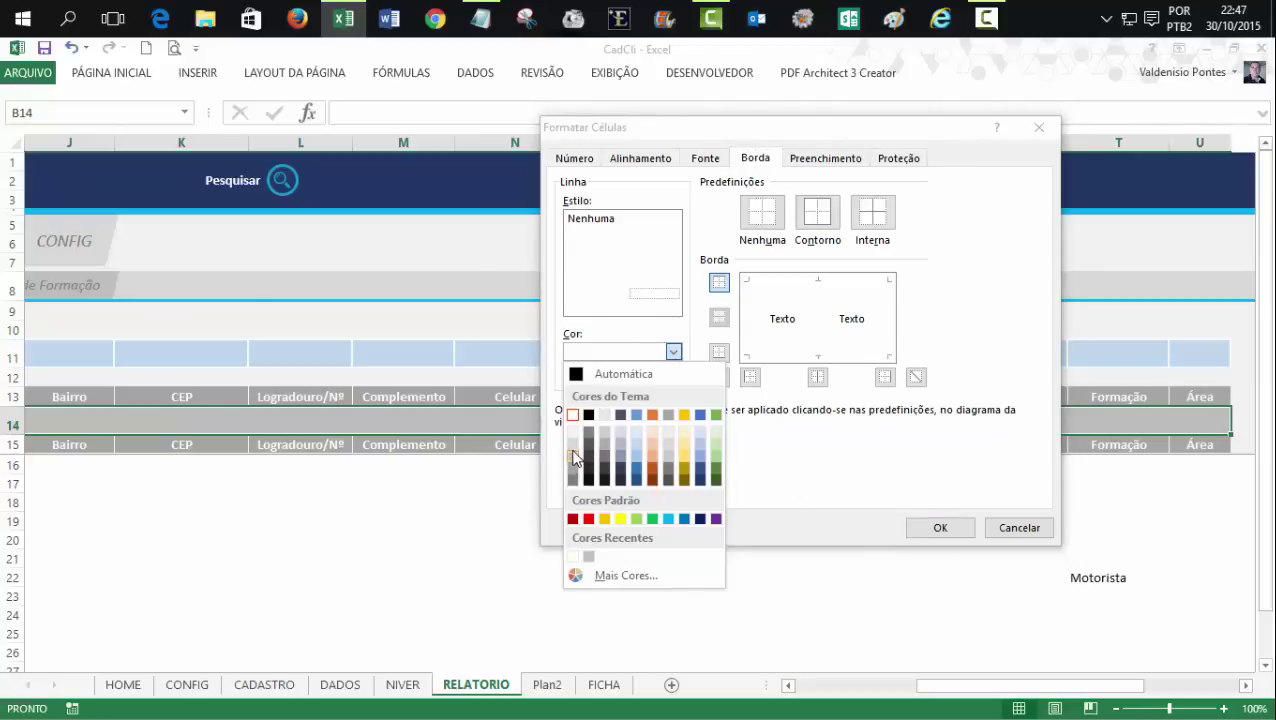
left_click(590, 460)
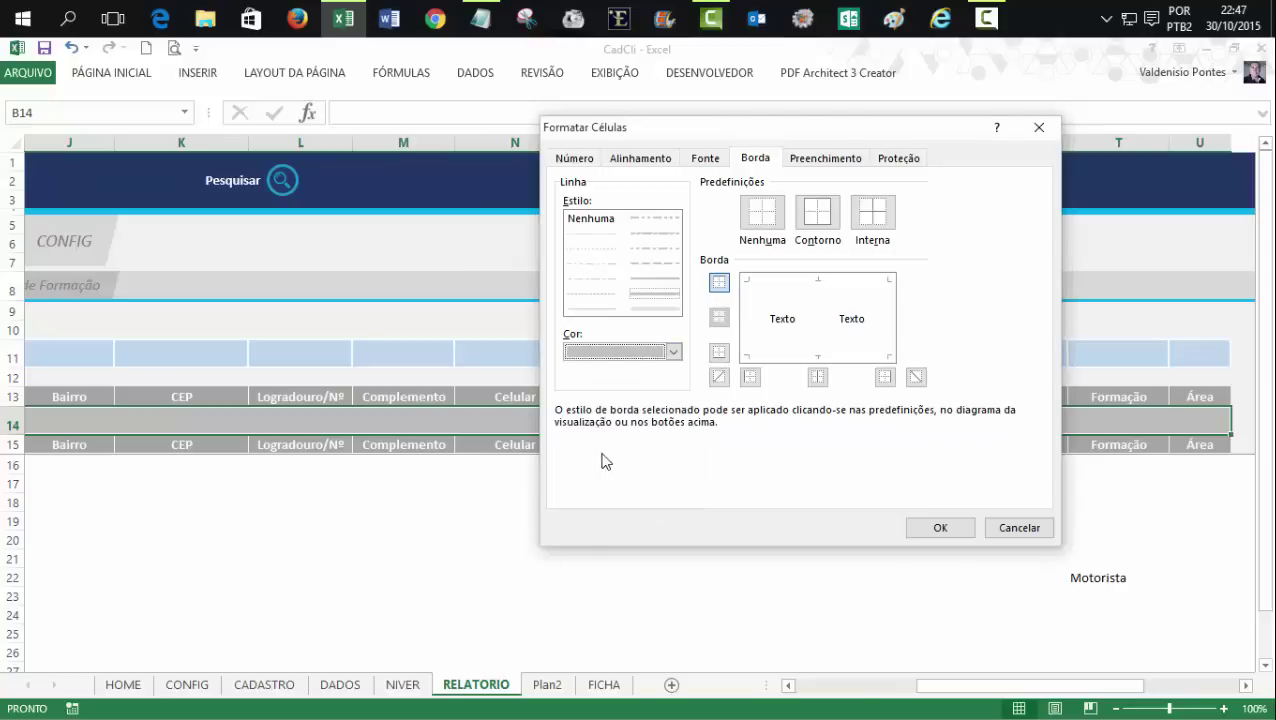
left_click(662, 281)
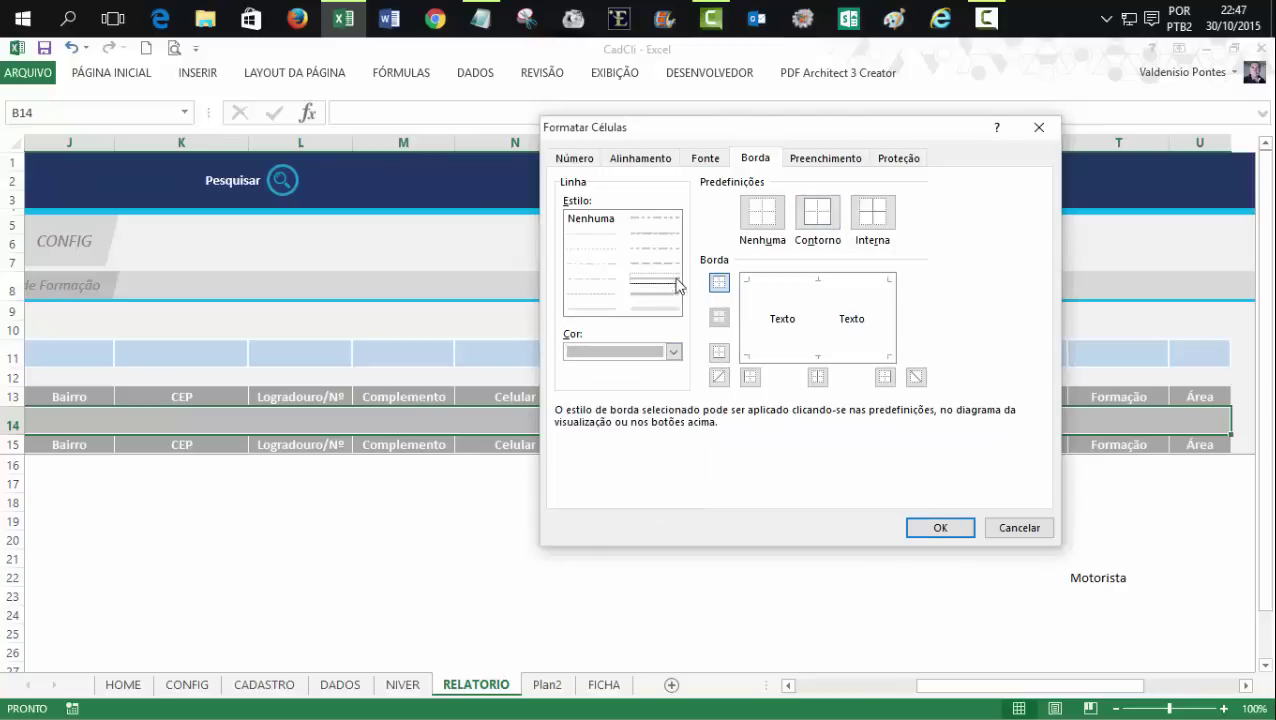
left_click(822, 207)
left_click(868, 212)
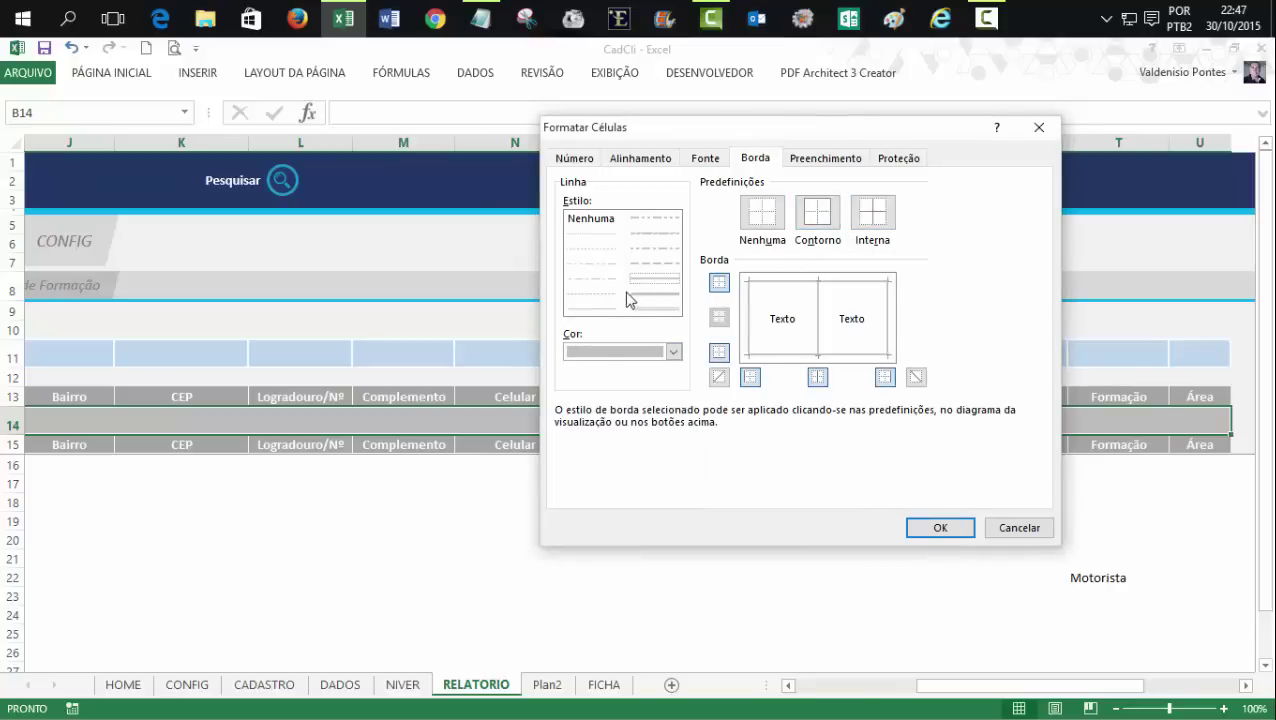
left_click(822, 158)
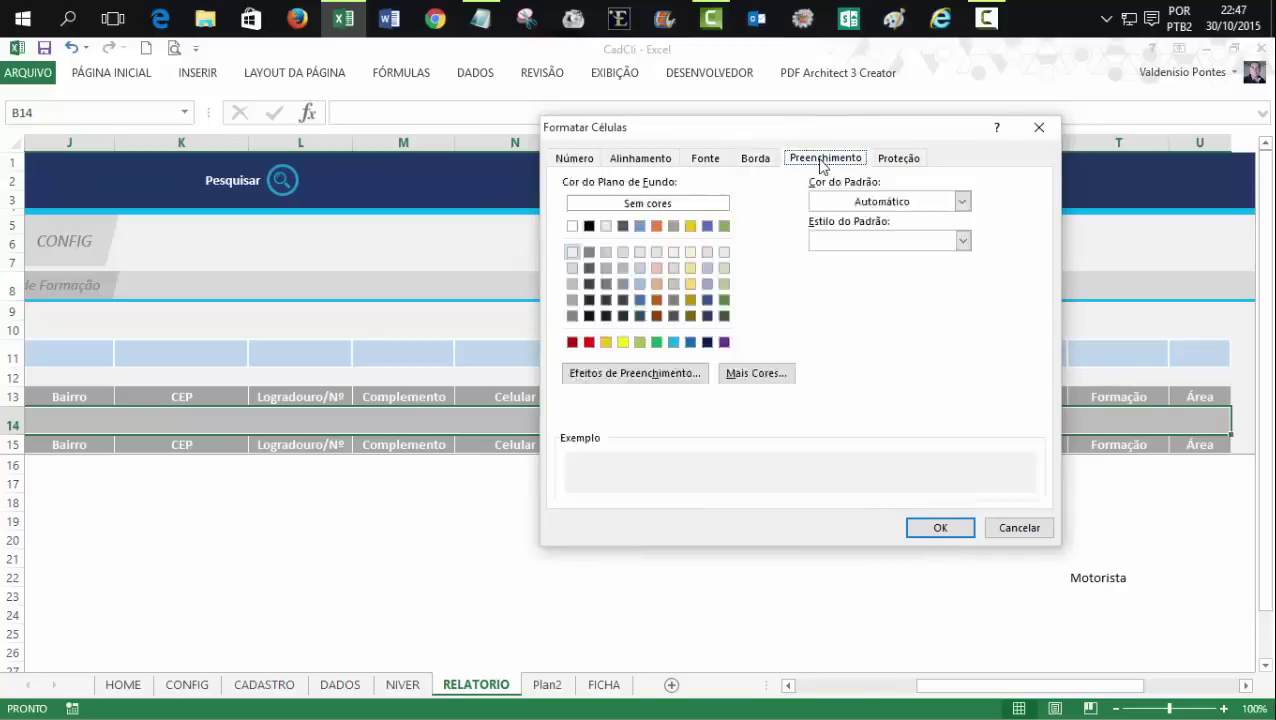
left_click(574, 228)
- Confirm the grey borders and white fill on row 14
left_click(938, 528)
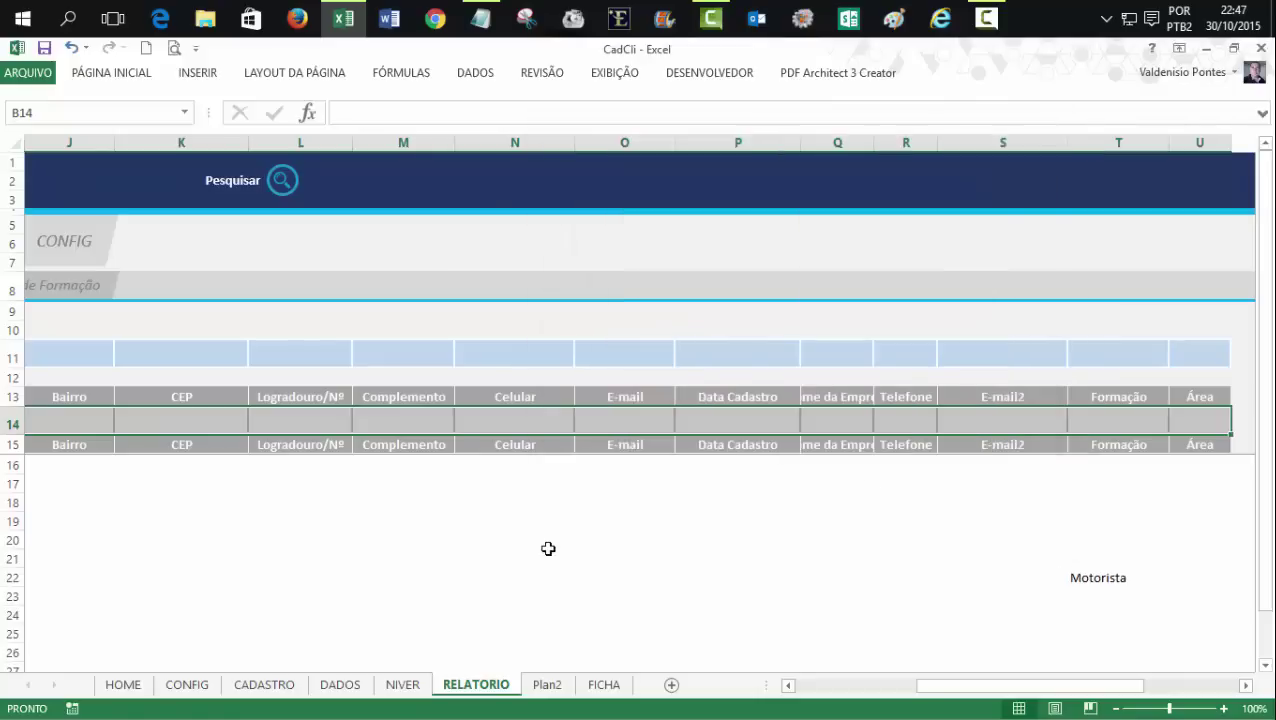
left_click_drag(530, 540, 530, 558)
left_click_drag(937, 686, 800, 686)
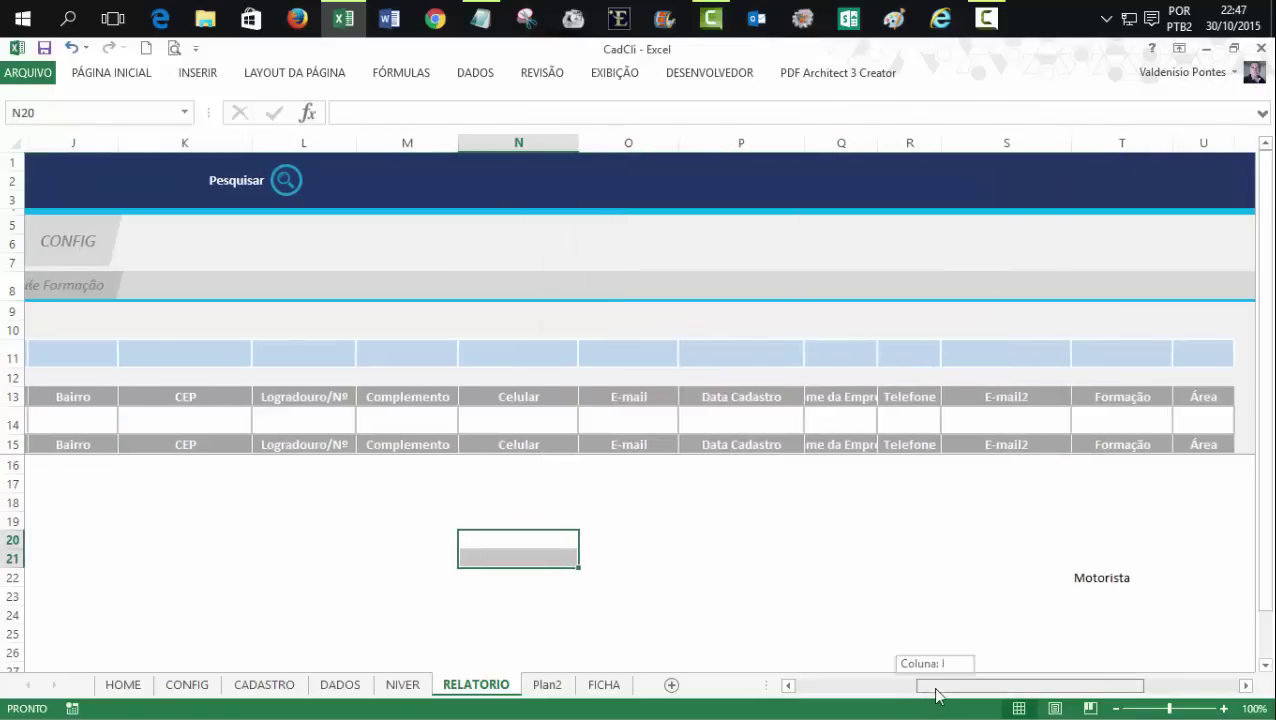
left_click(413, 595)
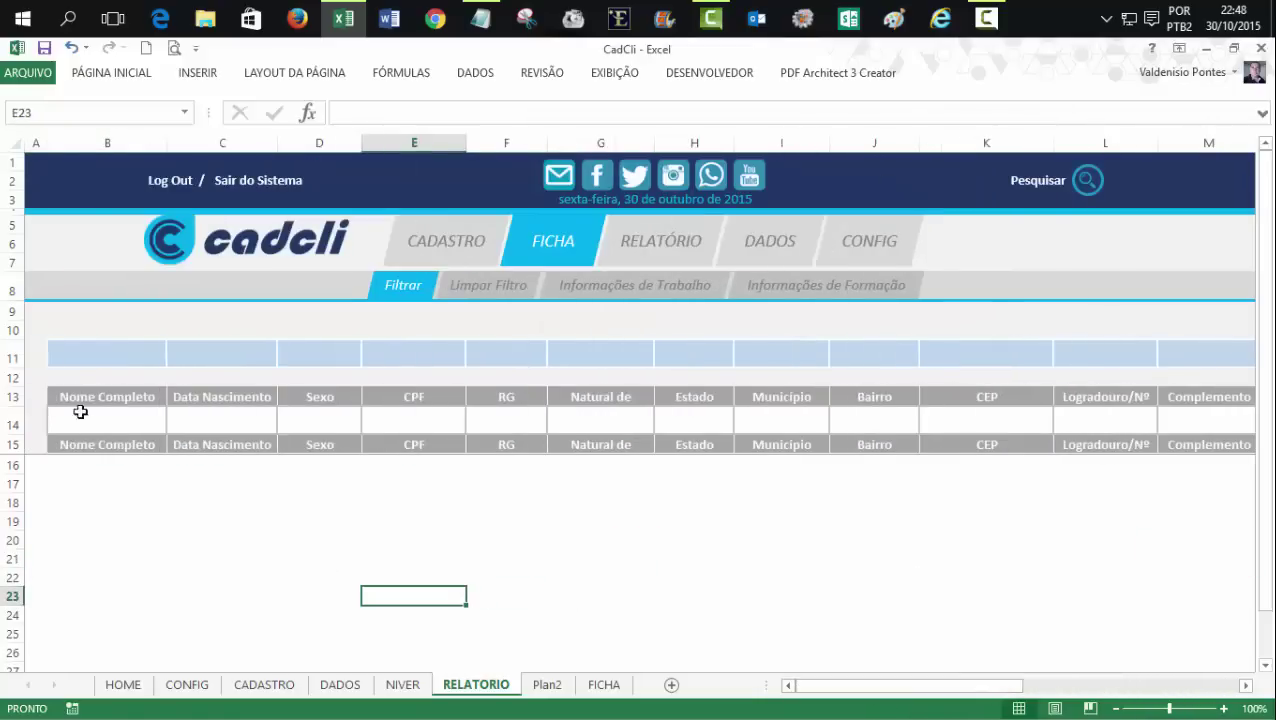
- Select rows 13–14 across the report columns through Área
left_click(10, 396)
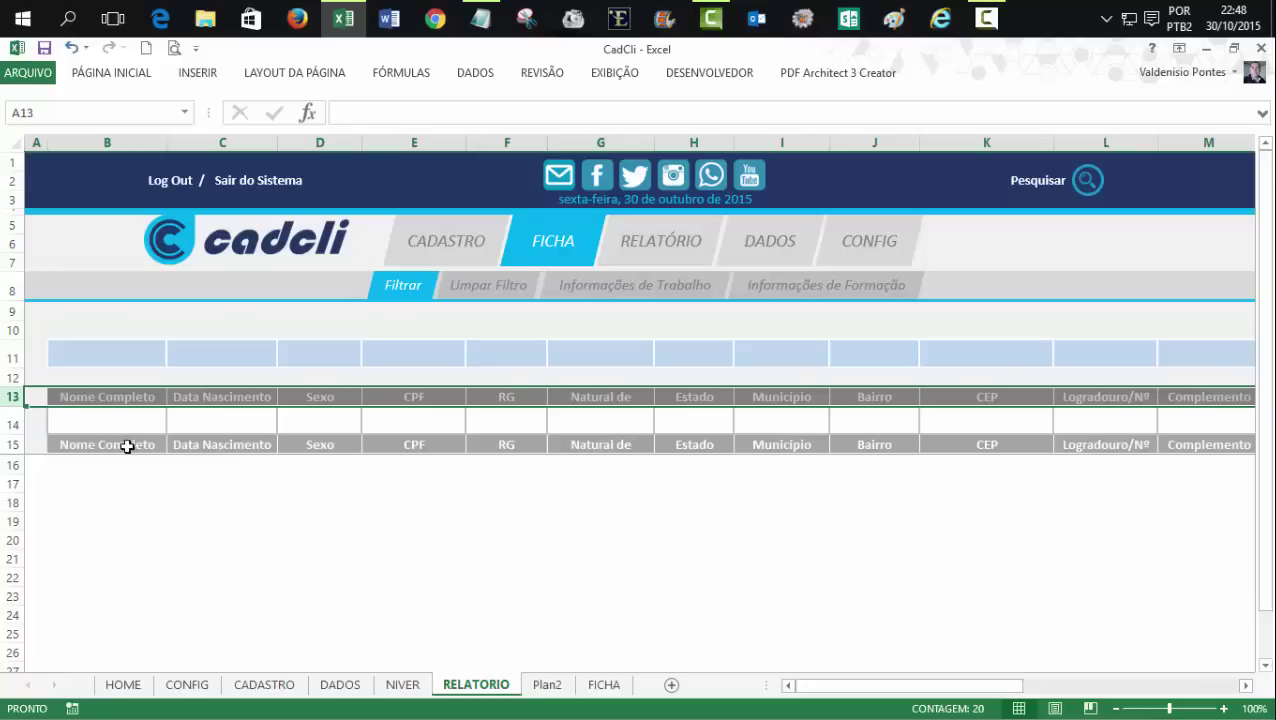
left_click(160, 484)
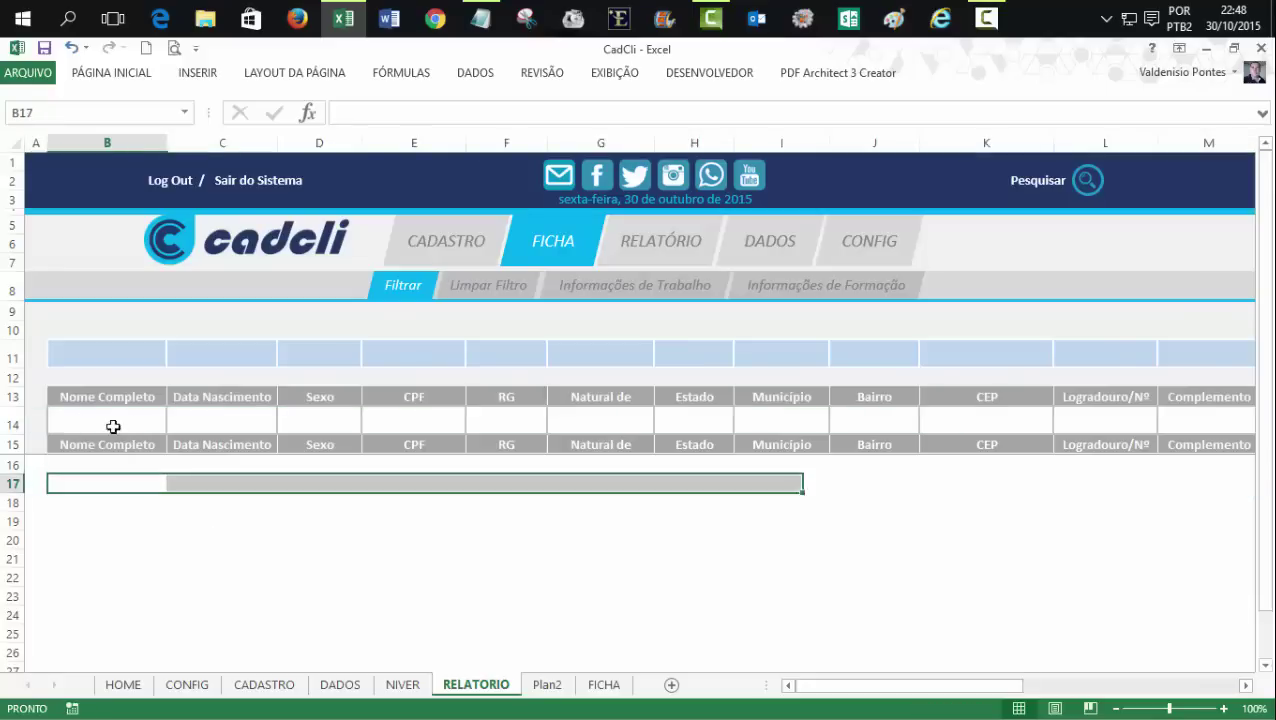
left_click(67, 396)
left_click_drag(67, 396, 1270, 413)
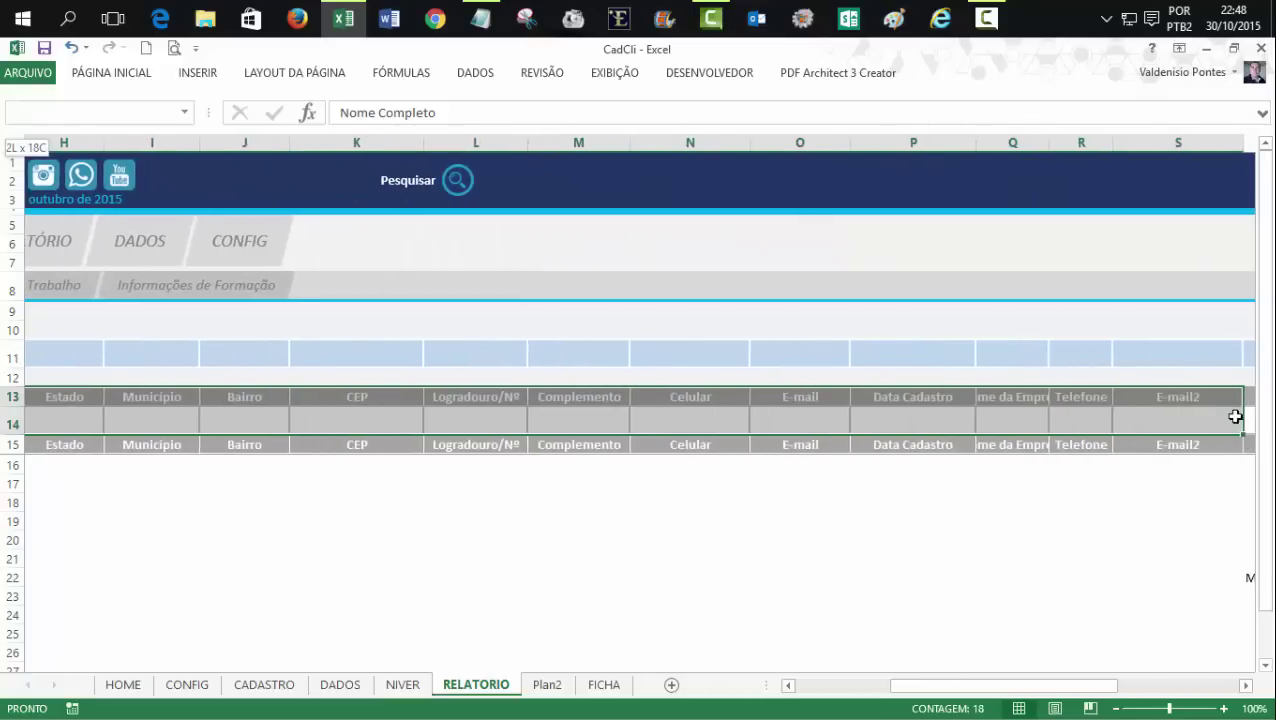
mouse_move(1270, 413)
left_mouse_down()
mouse_move(1061, 420)
mouse_move(1118, 418)
left_mouse_up()
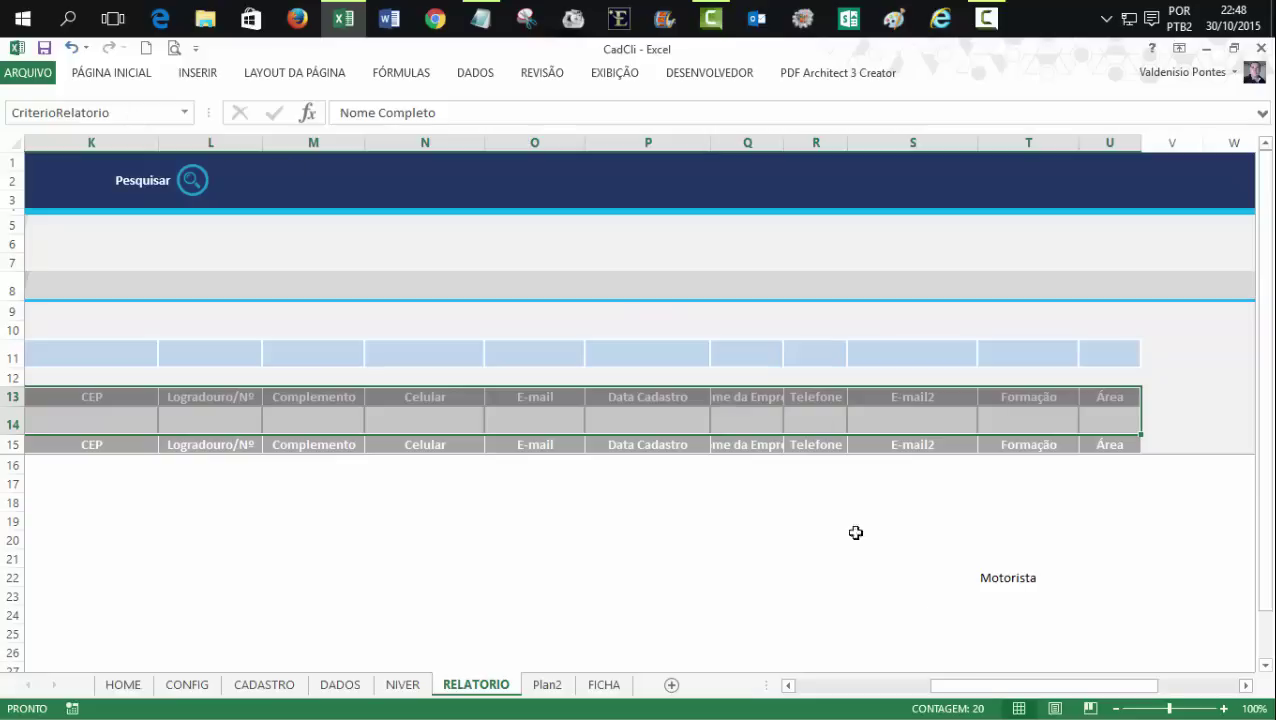
left_click_drag(983, 686, 775, 686)
left_click(487, 535)
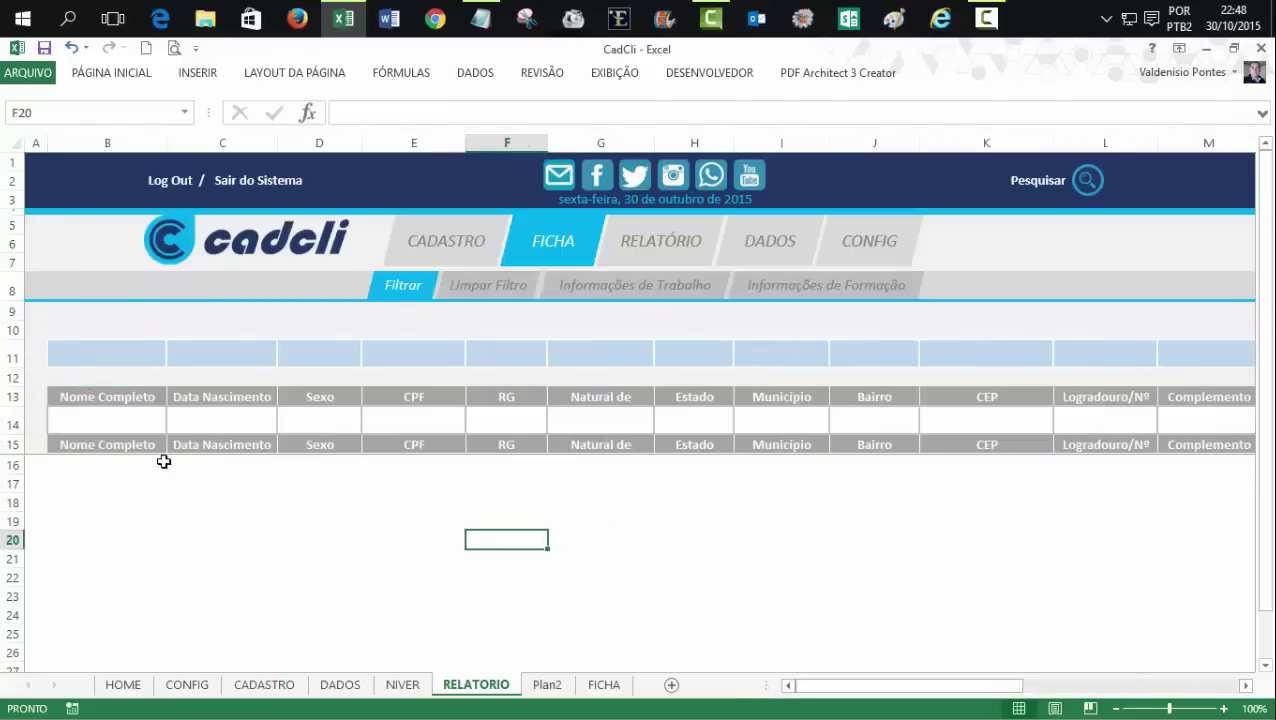
- Hide row 13, the duplicate column-heading row
left_click(9, 396)
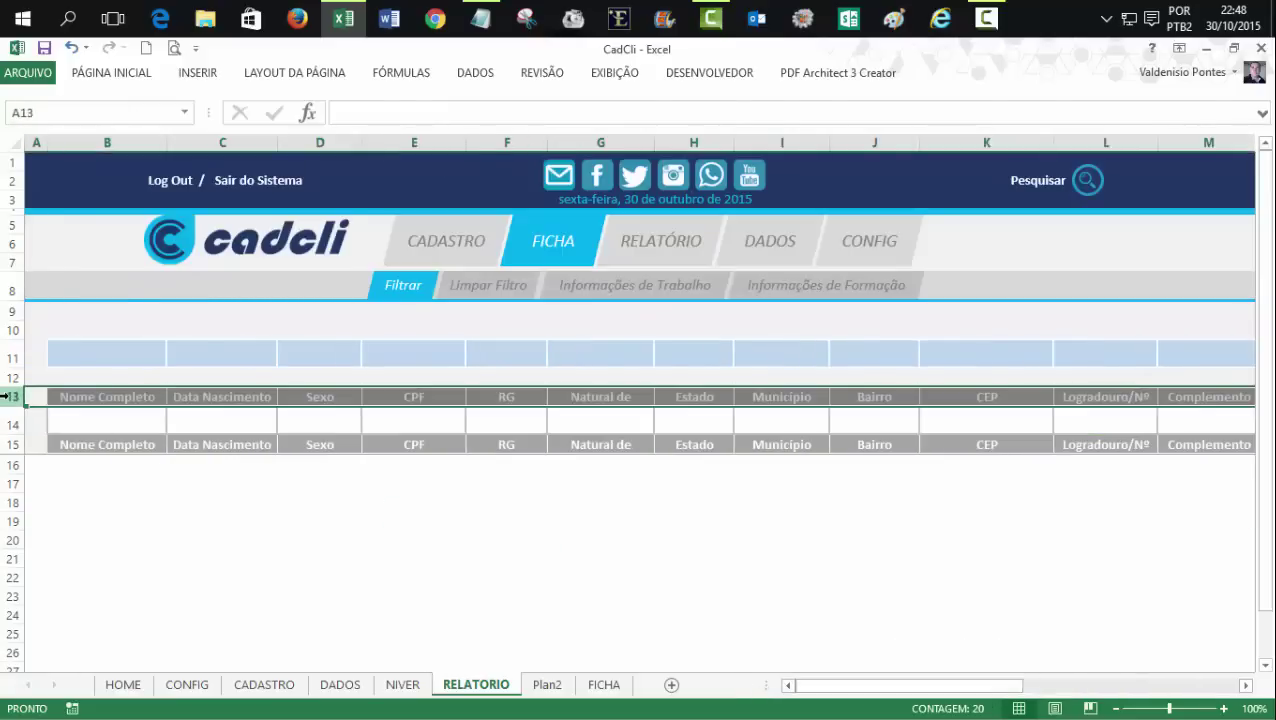
right_click(6, 396)
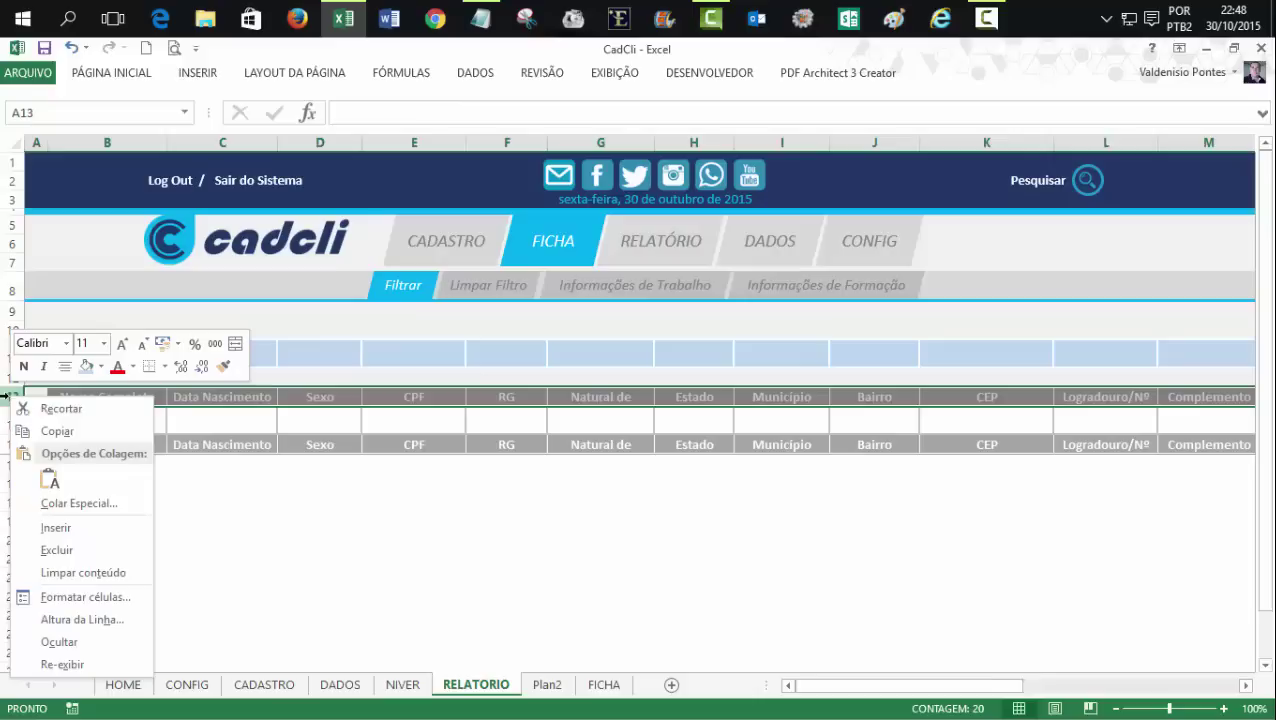
left_click(60, 643)
left_click(268, 592)
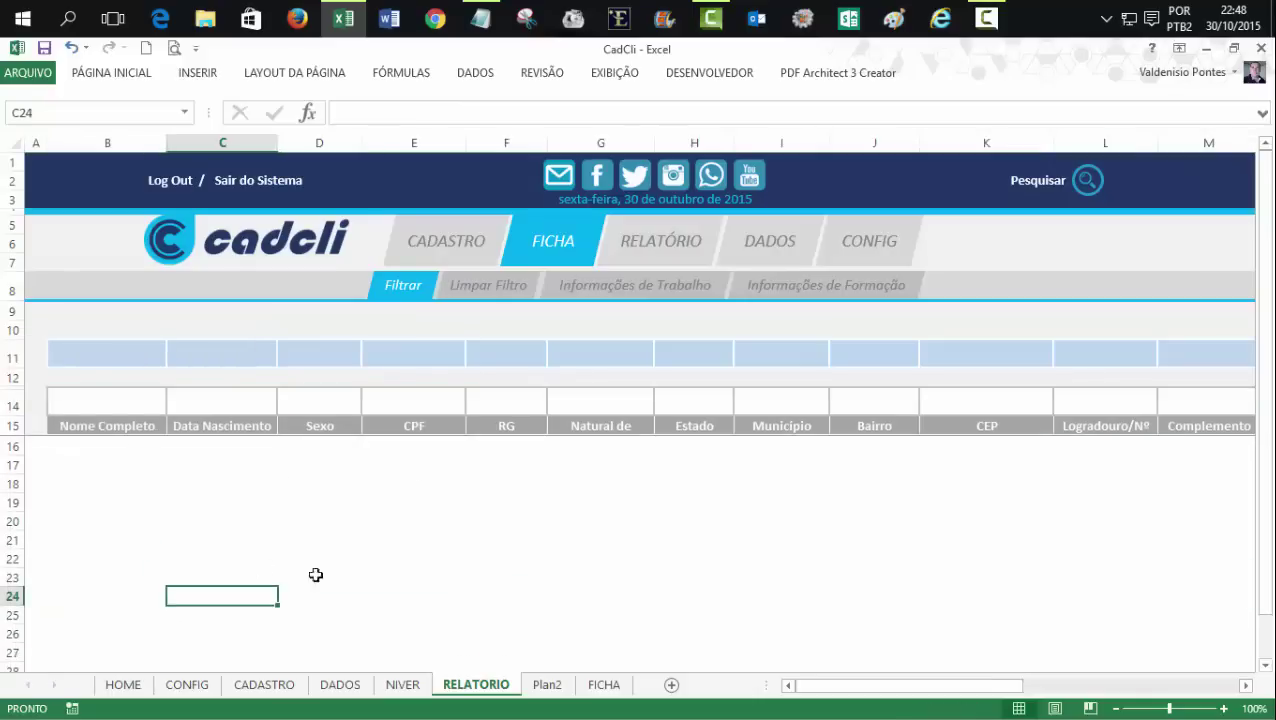
- Enter F as the Sexo filter in cell D14
left_click(335, 406)
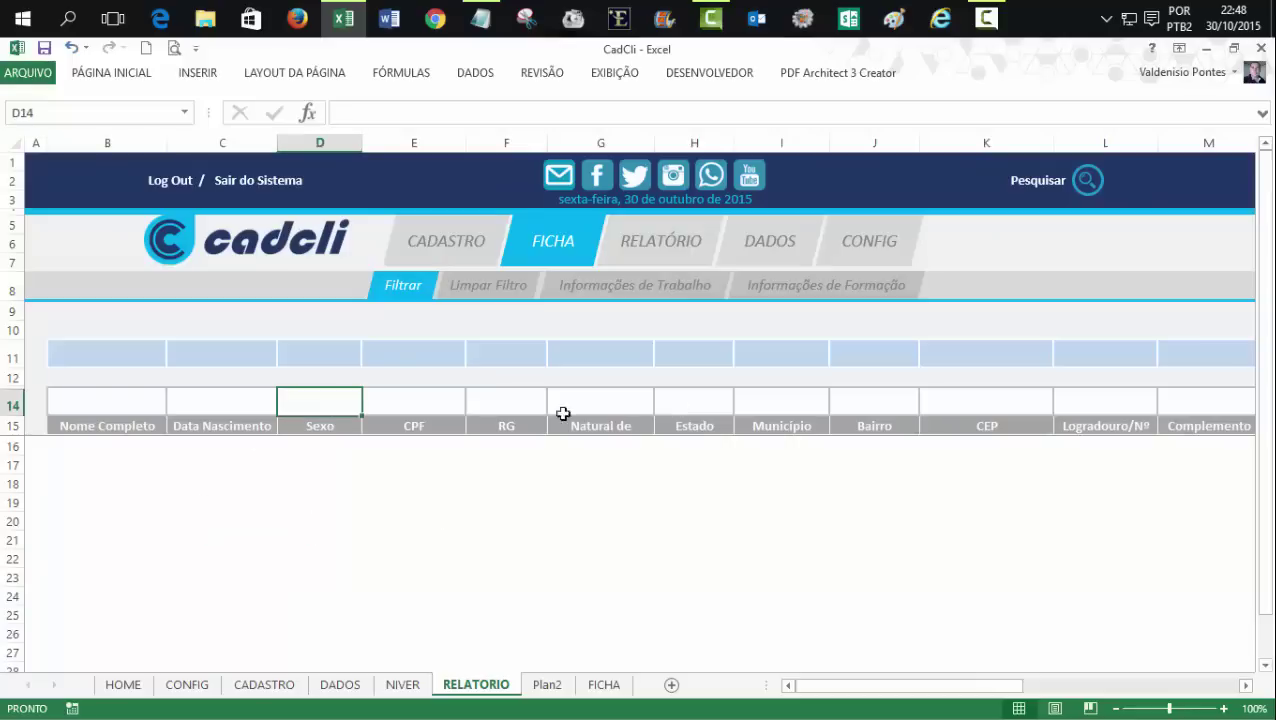
type("F")
left_click(470, 535)
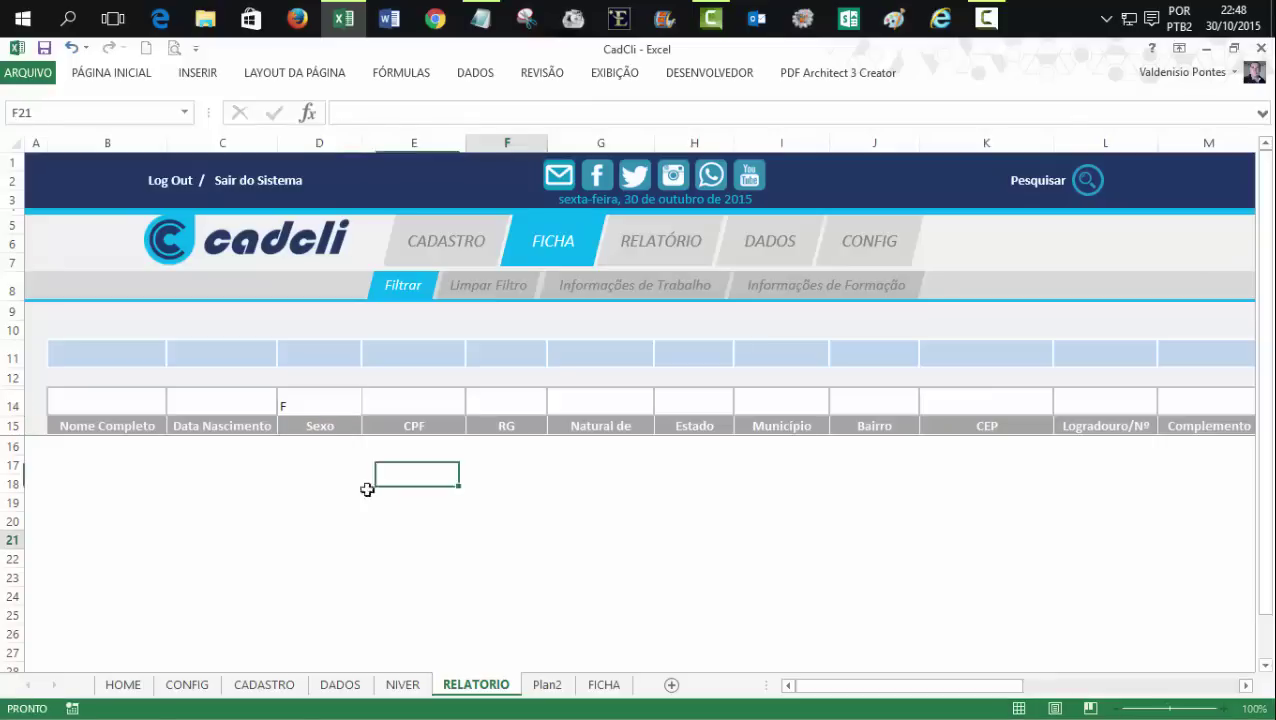
- Centre the text across filter row 14
left_click(14, 405)
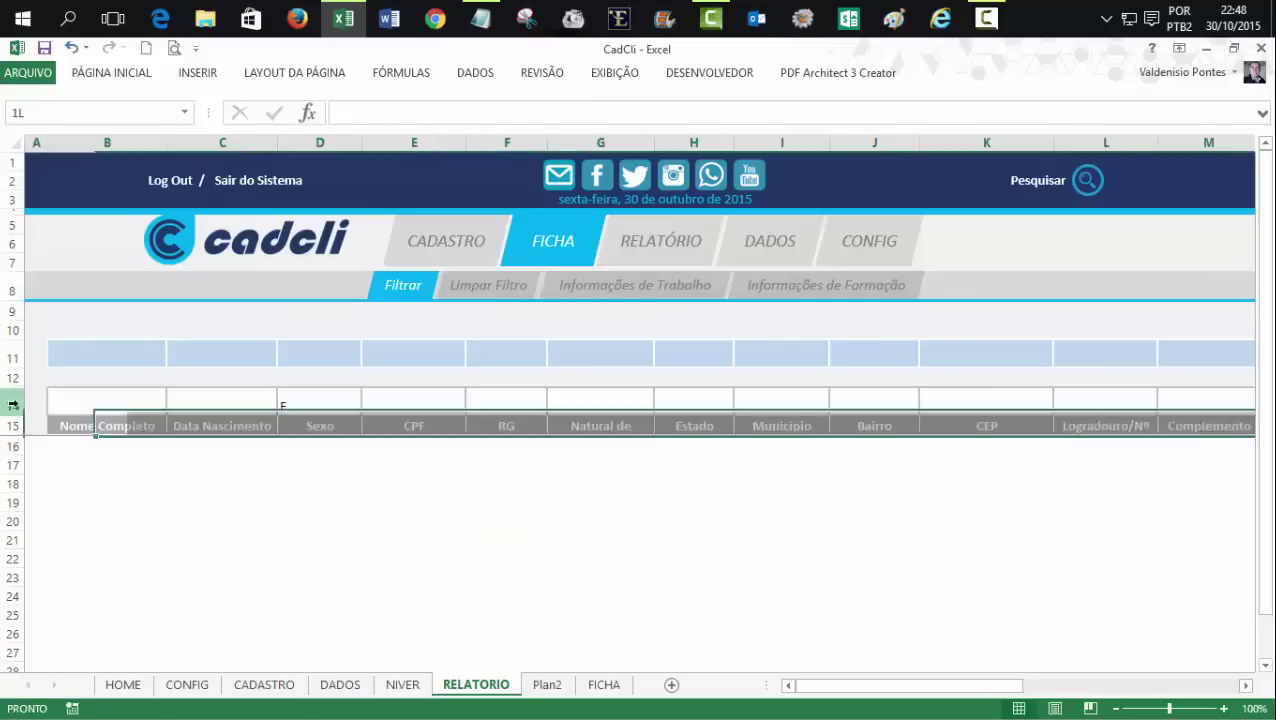
left_click(111, 72)
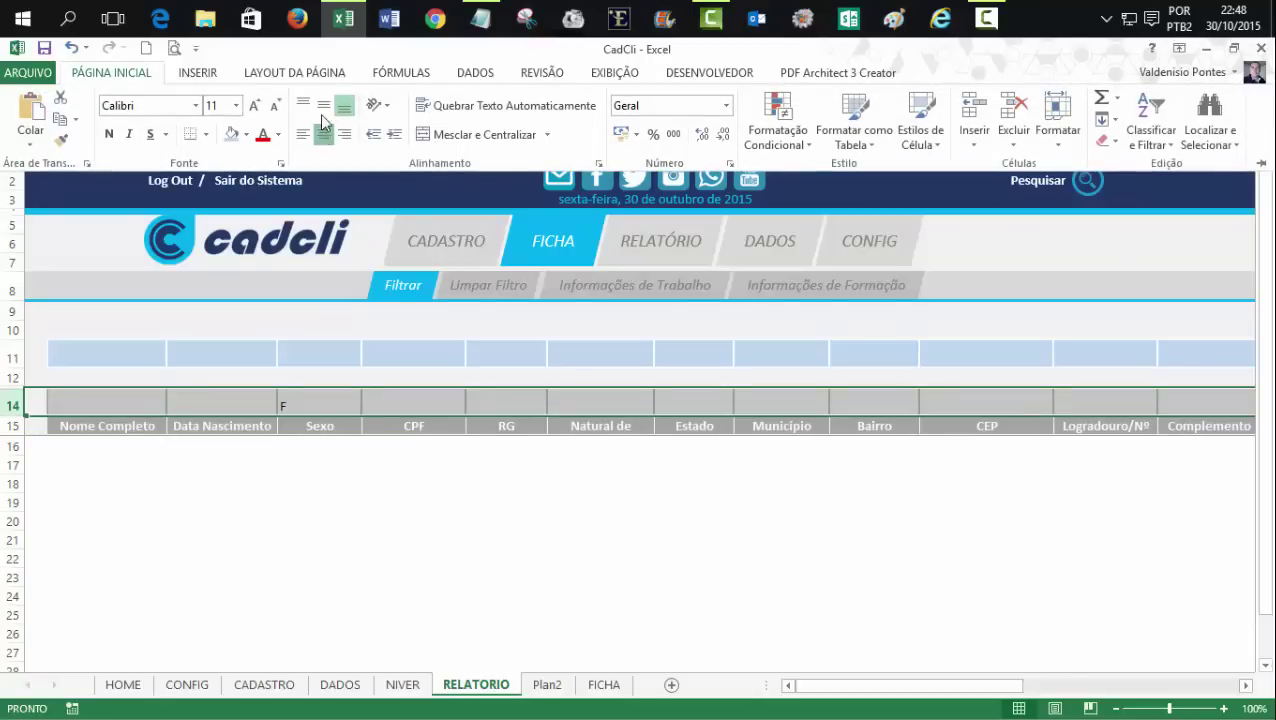
left_click(323, 133)
left_click(421, 605)
left_click(433, 562)
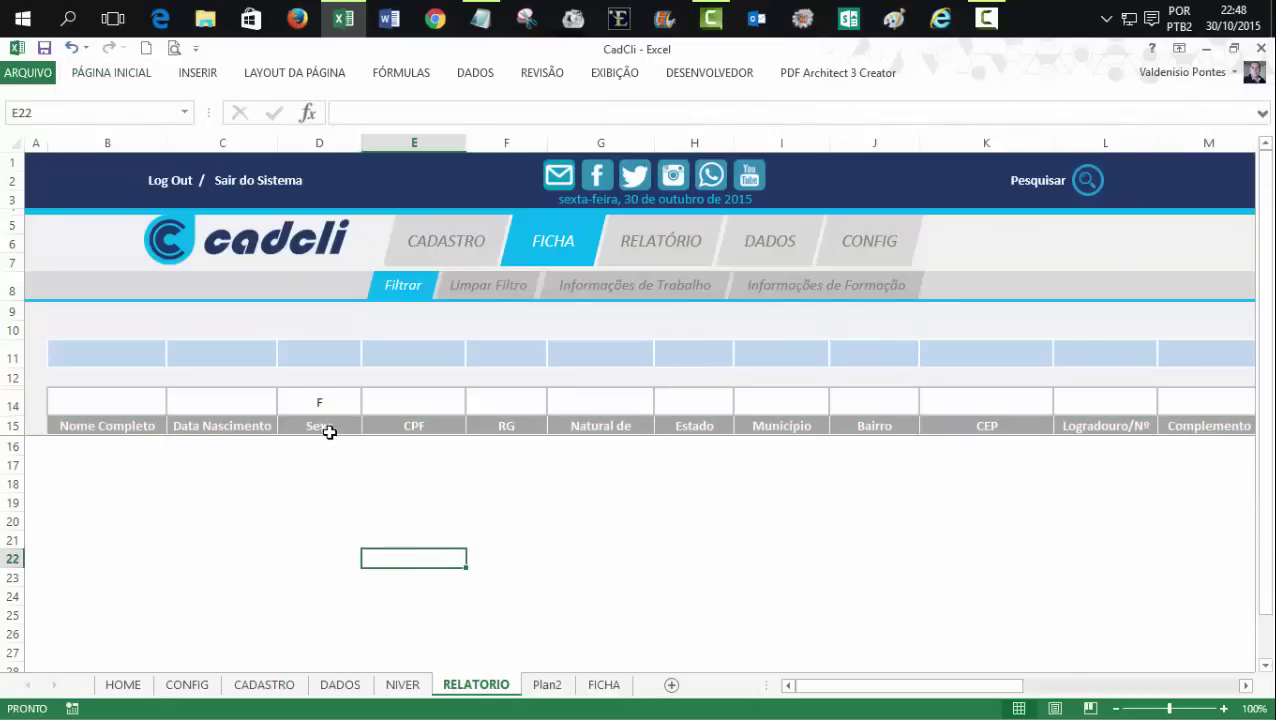
- Set rows 11 and 14 to font size 16
left_click(12, 405)
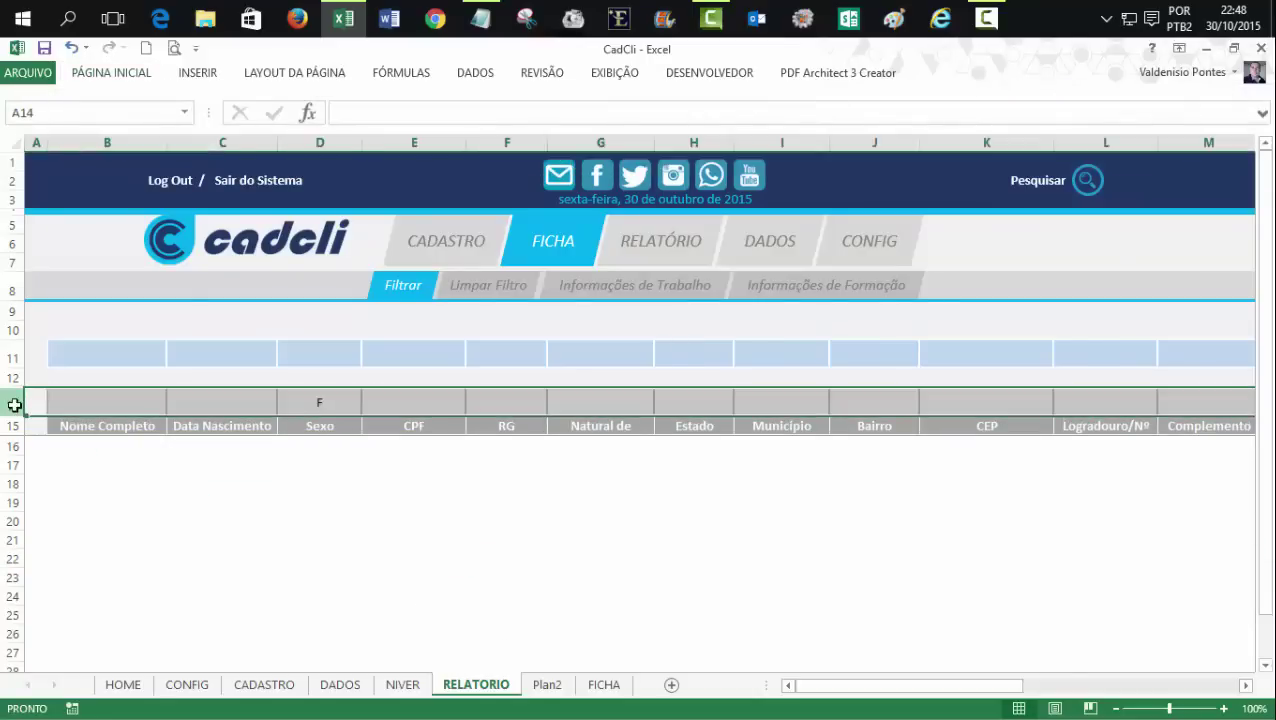
left_click(12, 355)
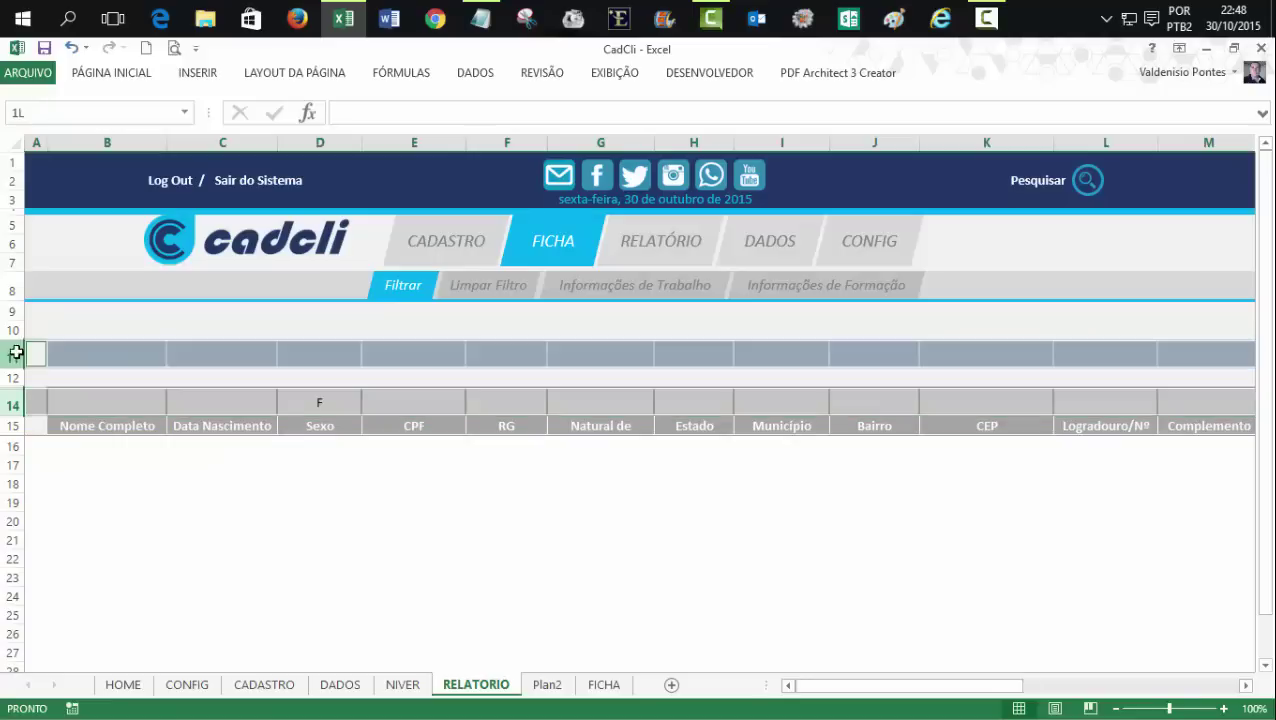
left_click(118, 73)
left_click(236, 105)
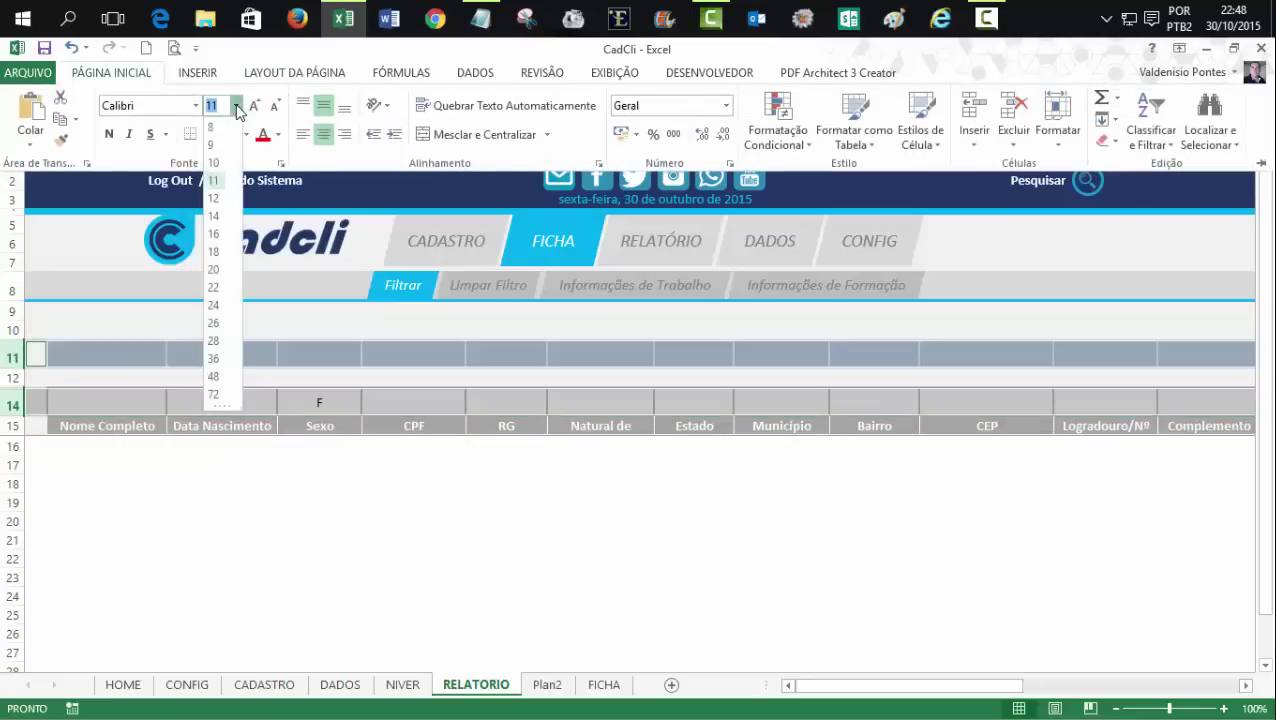
left_click(215, 234)
left_click(255, 521)
left_click(506, 633)
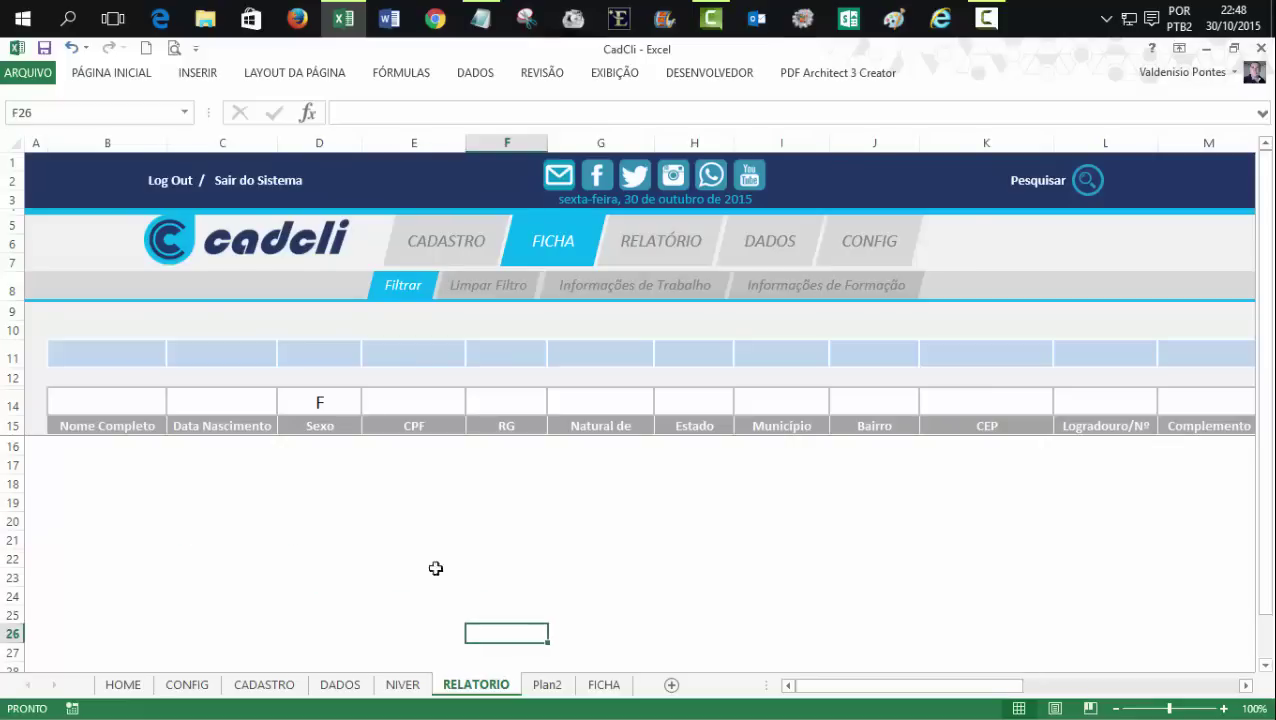
- Filter the report on Sexo F, then clear and rerun to list all seven clients
left_click(406, 291)
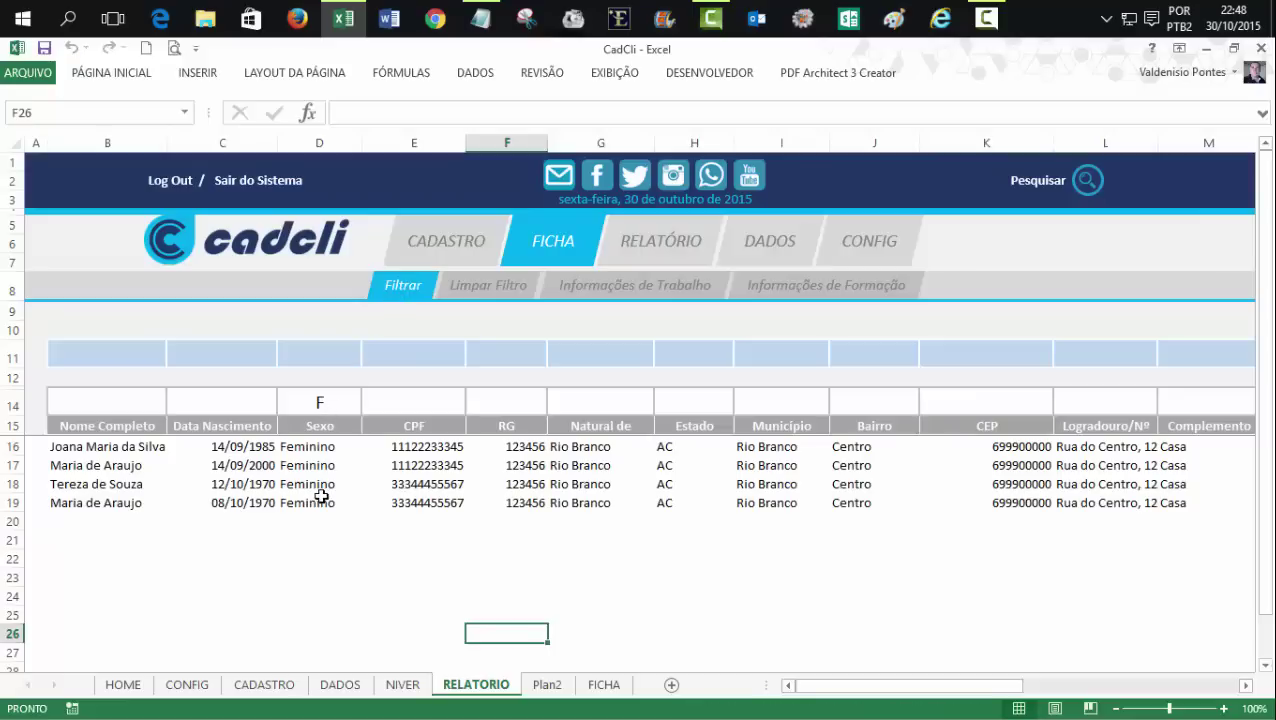
left_click(323, 402)
type("F")
key("Return")
left_click_drag(906, 686, 1070, 687)
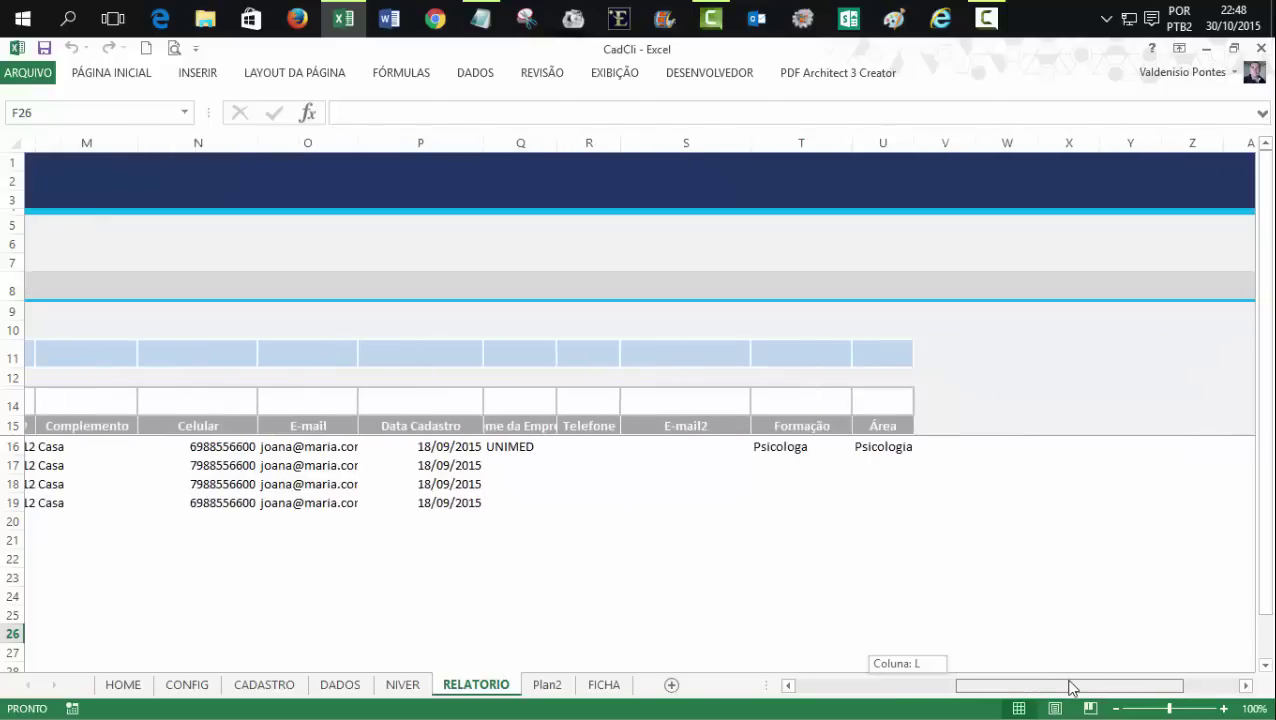
left_click_drag(1070, 687, 890, 687)
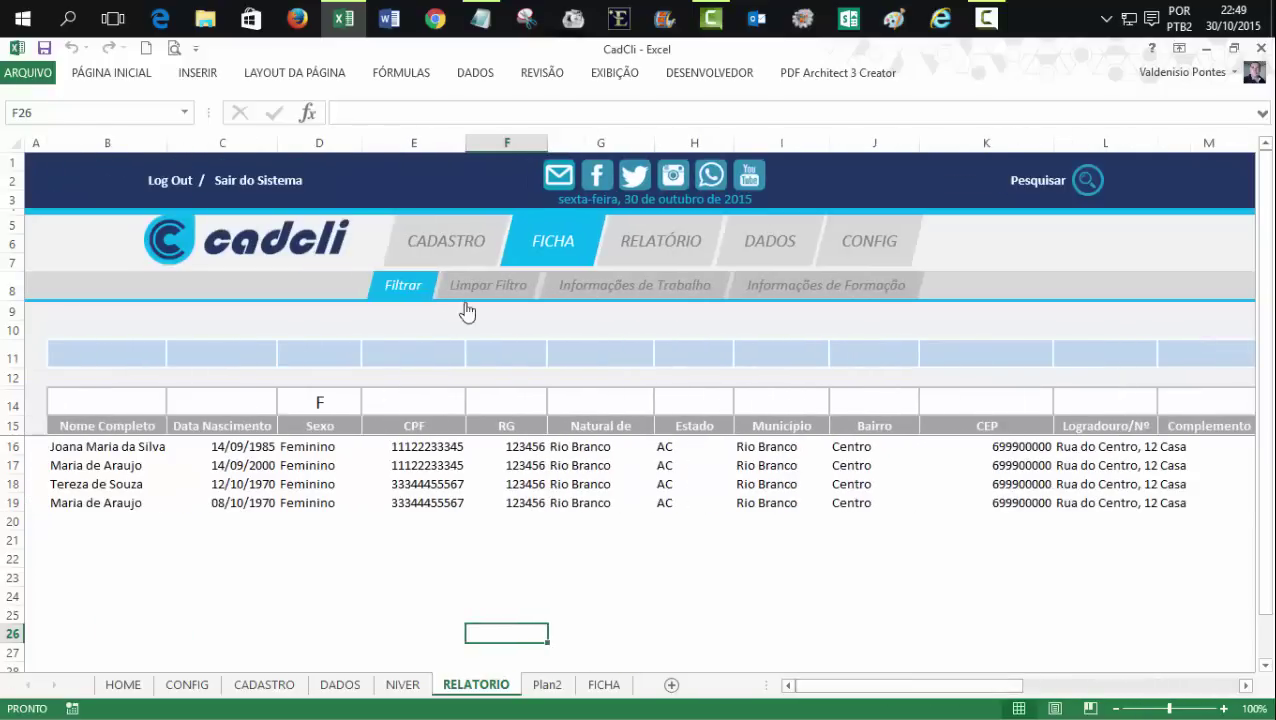
left_click(500, 288)
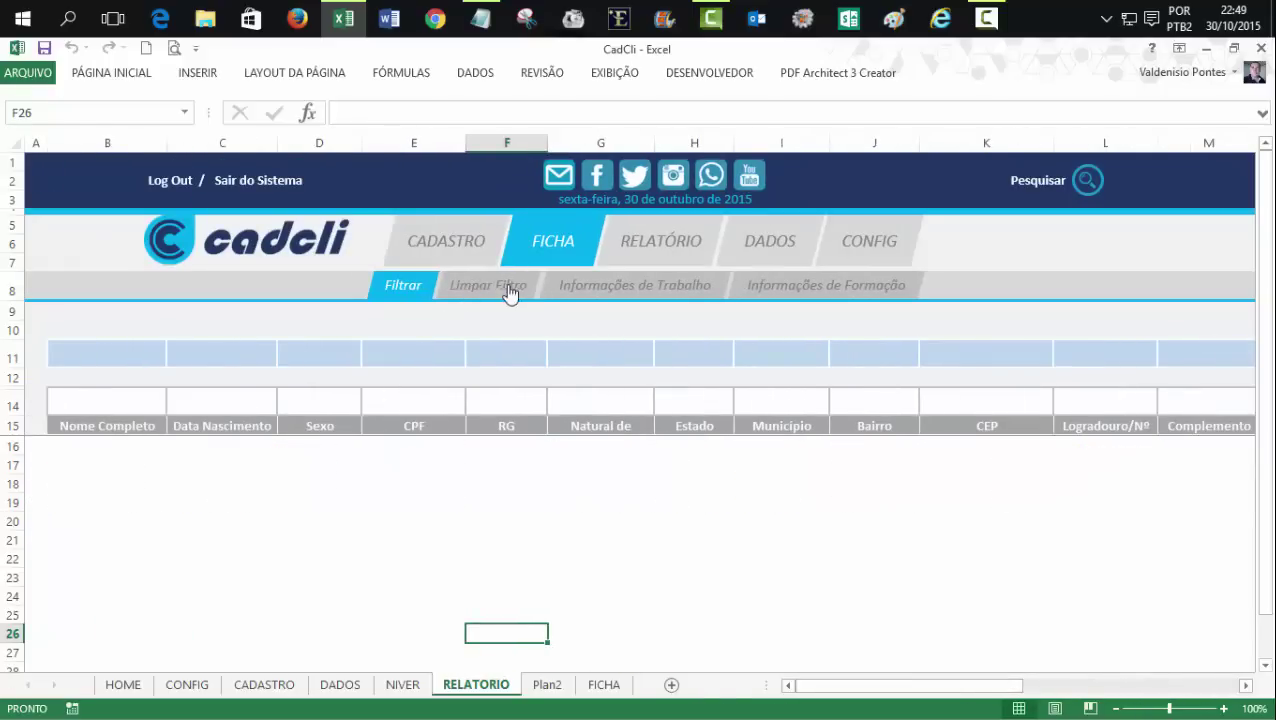
left_click(405, 287)
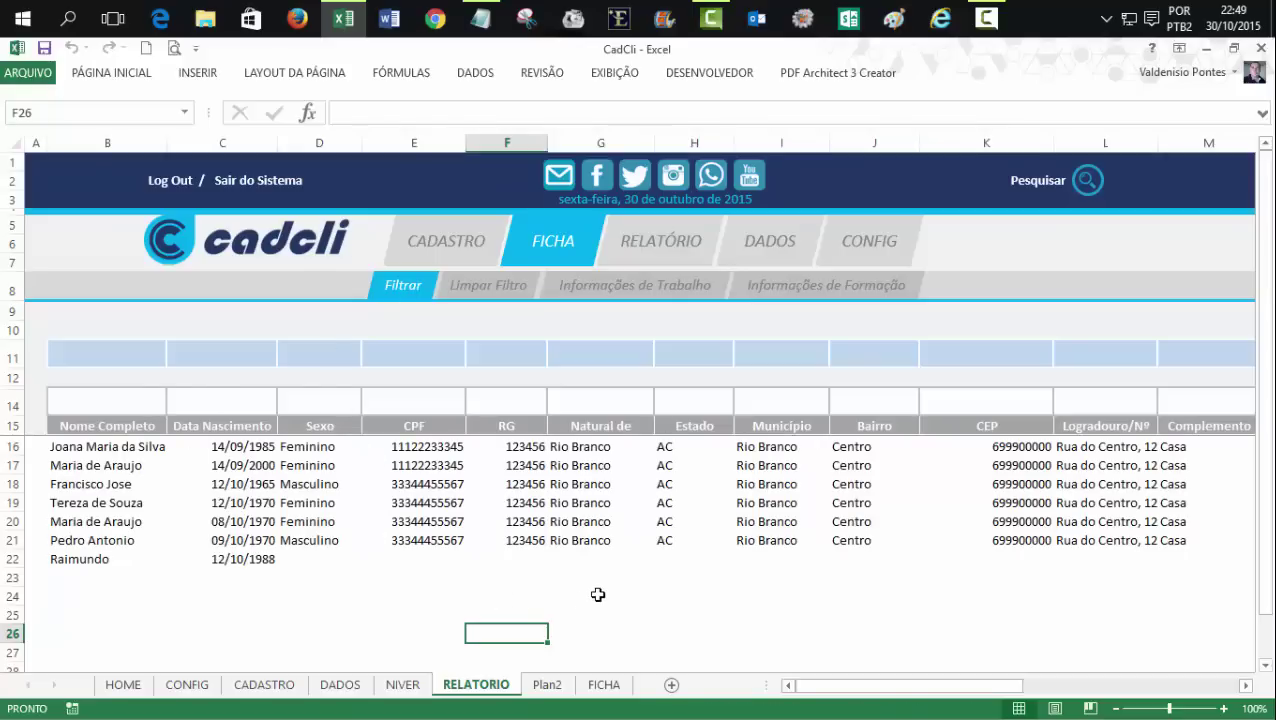
left_click(100, 353)
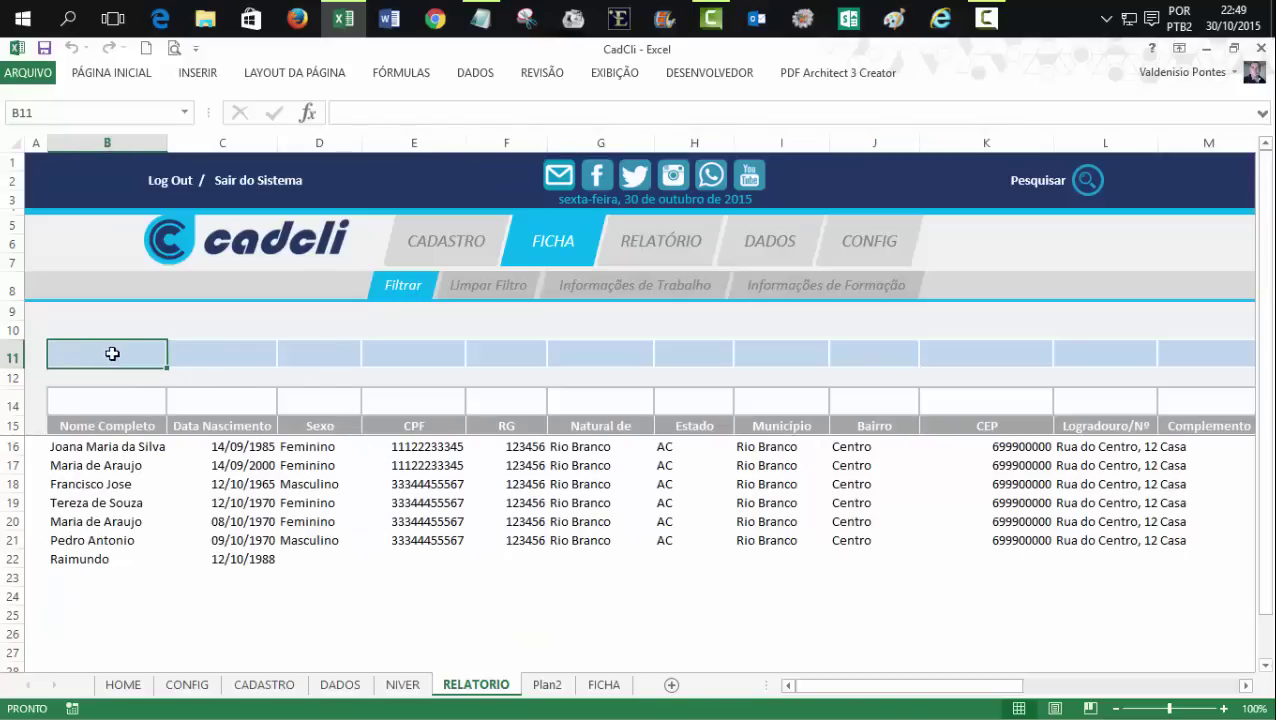
left_click(222, 352)
left_click(330, 352)
left_click(414, 352)
left_click(565, 347)
left_click(675, 347)
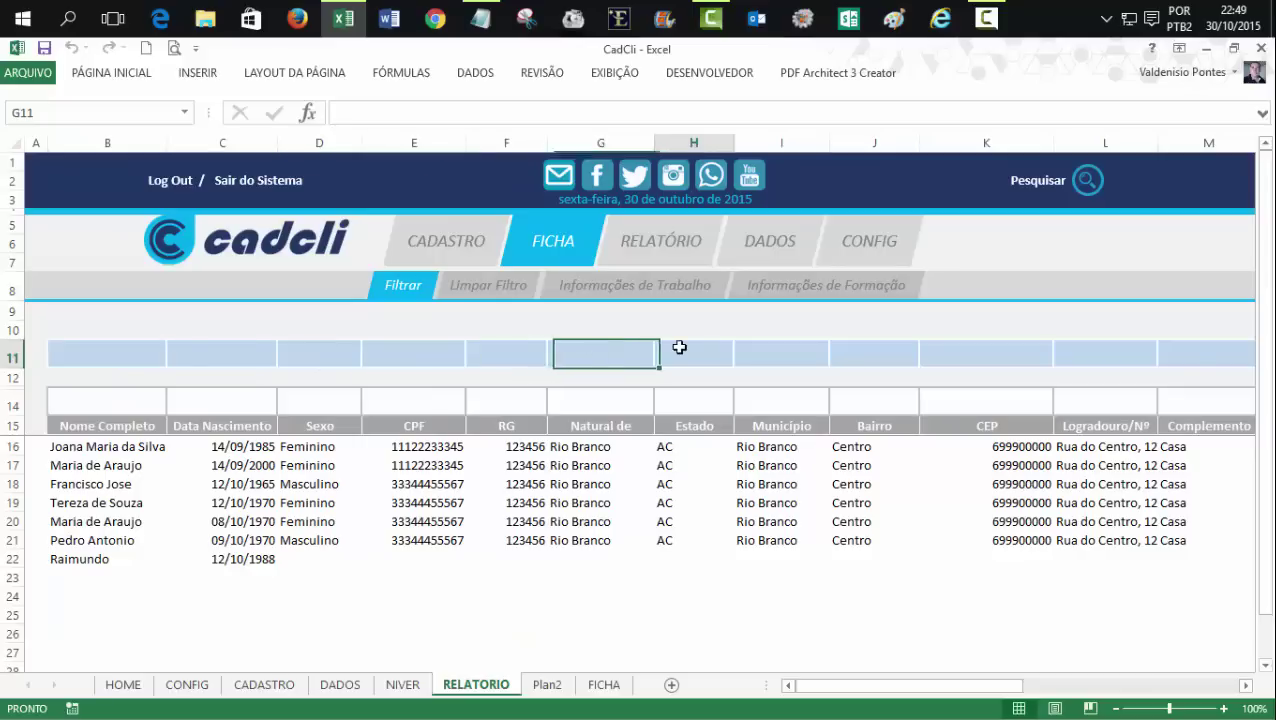
left_click(120, 353)
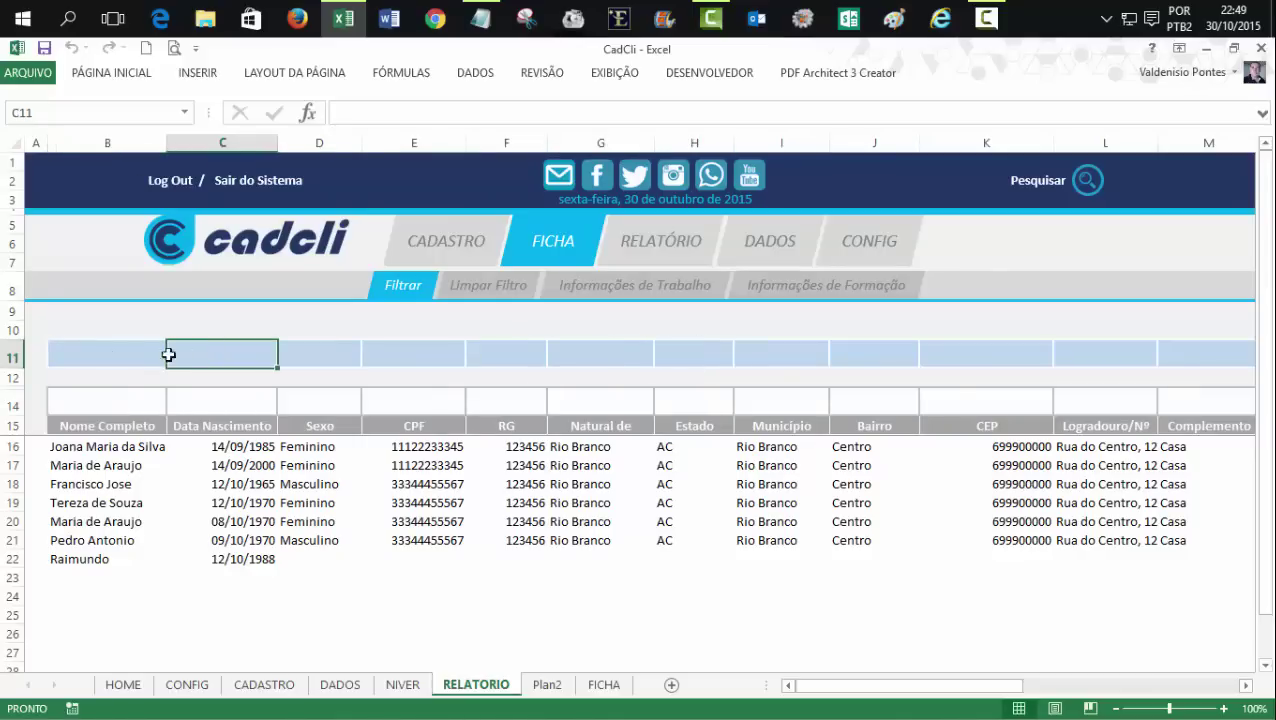
left_click_drag(183, 352, 94, 353)
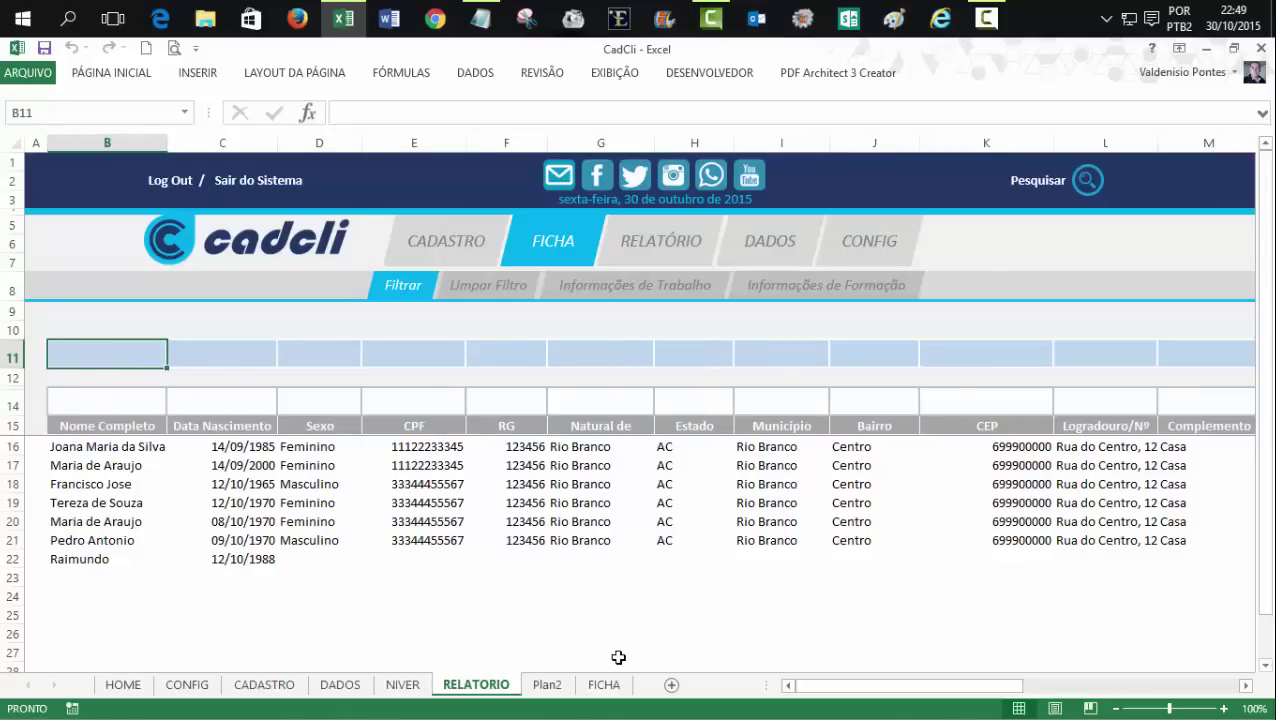
type("A")
left_click(551, 652)
left_click(231, 355)
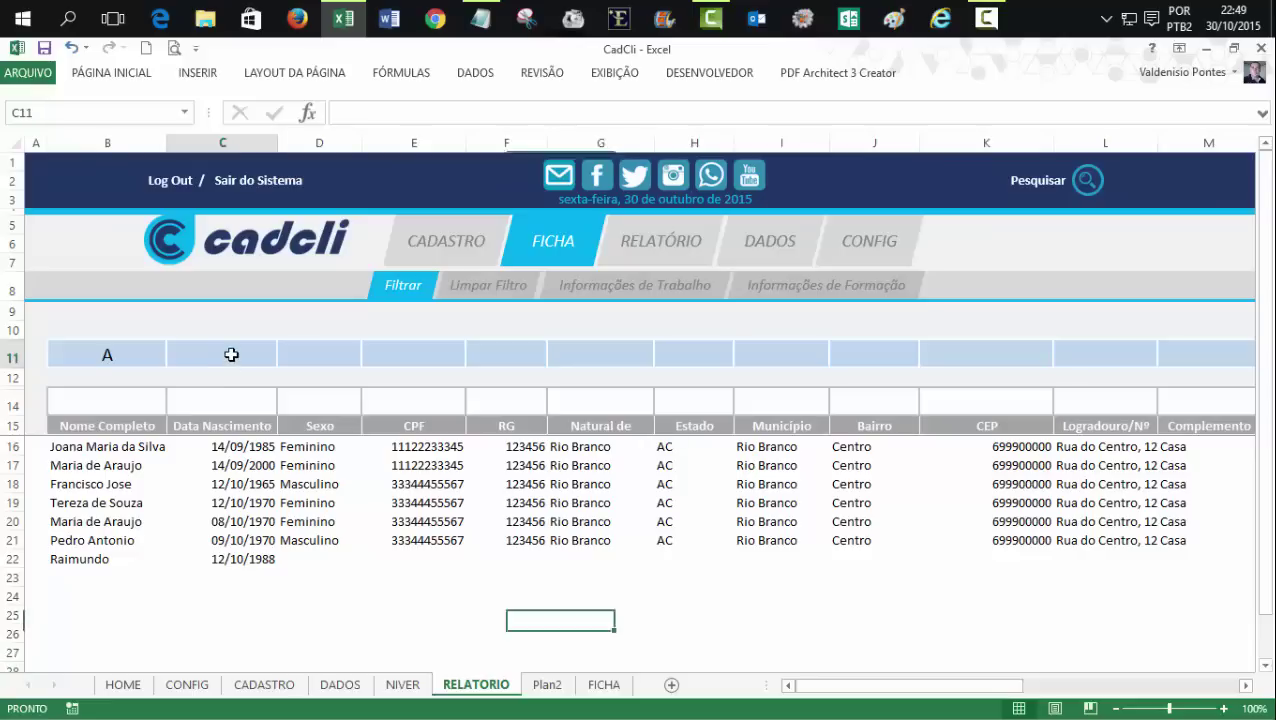
type("1")
left_click(407, 558)
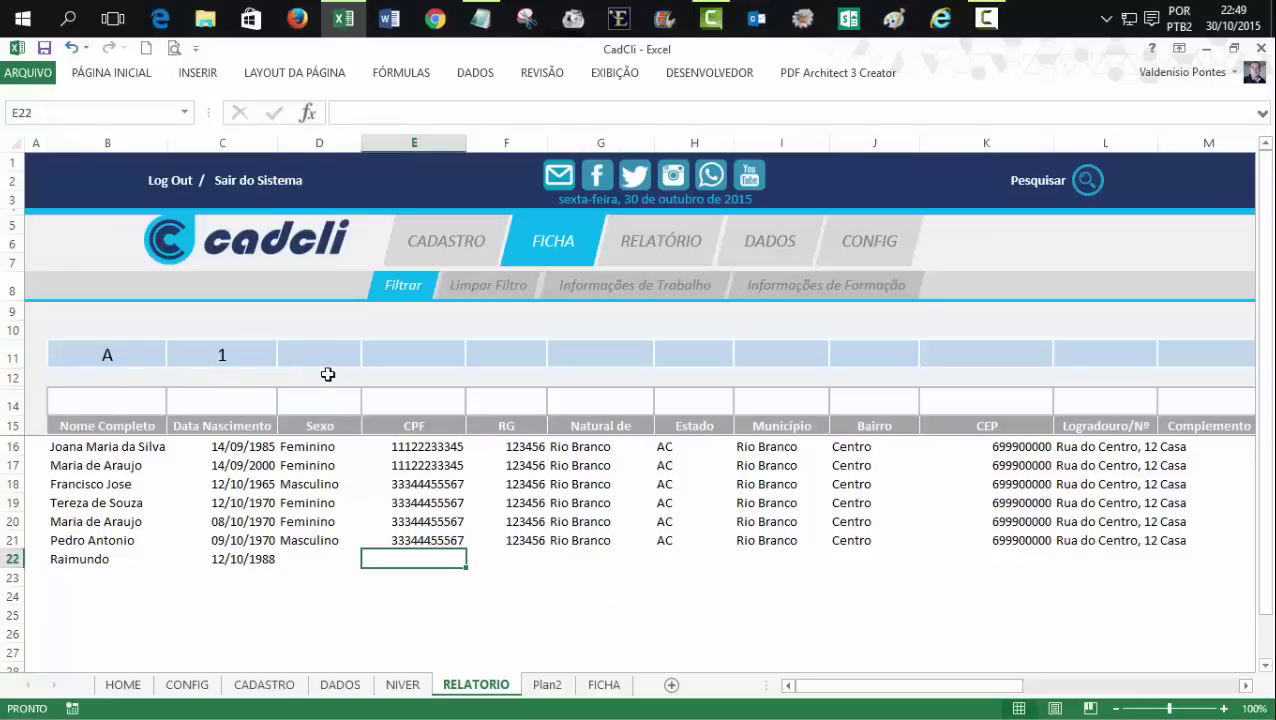
left_click(305, 354)
left_click(441, 354)
left_click(548, 352)
left_click(700, 354)
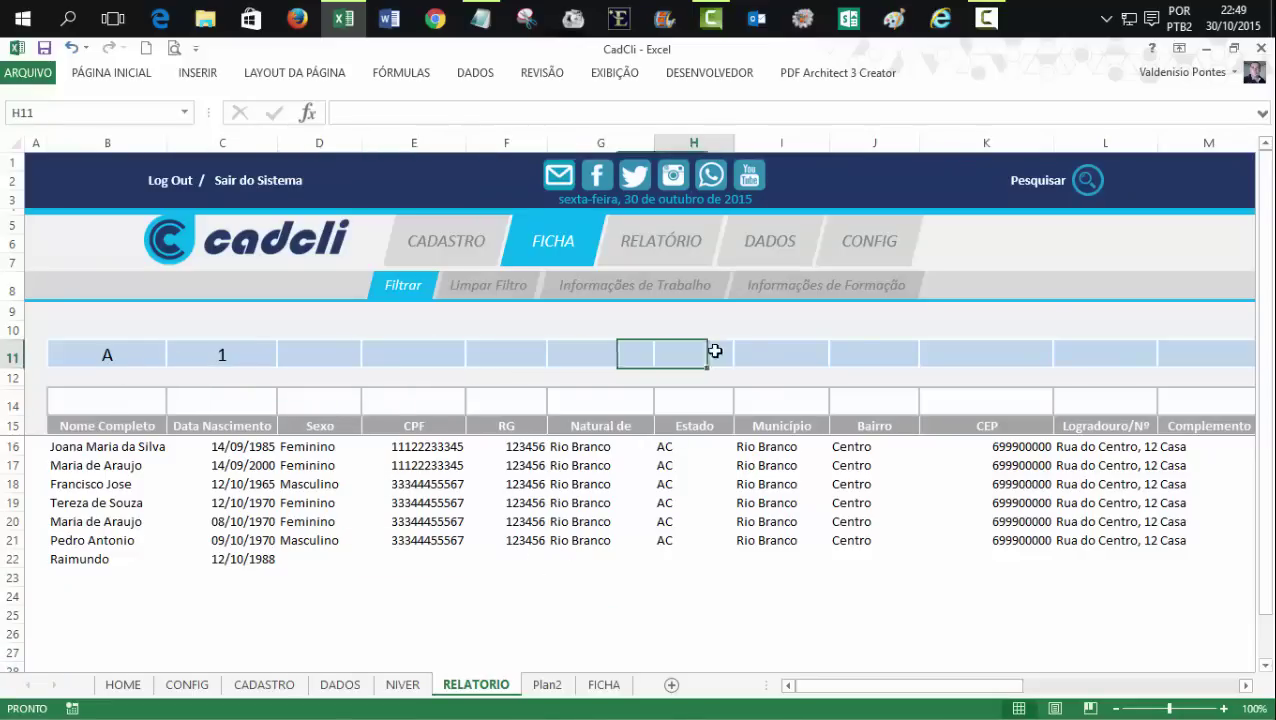
left_click(780, 354)
left_click(872, 354)
left_click(980, 354)
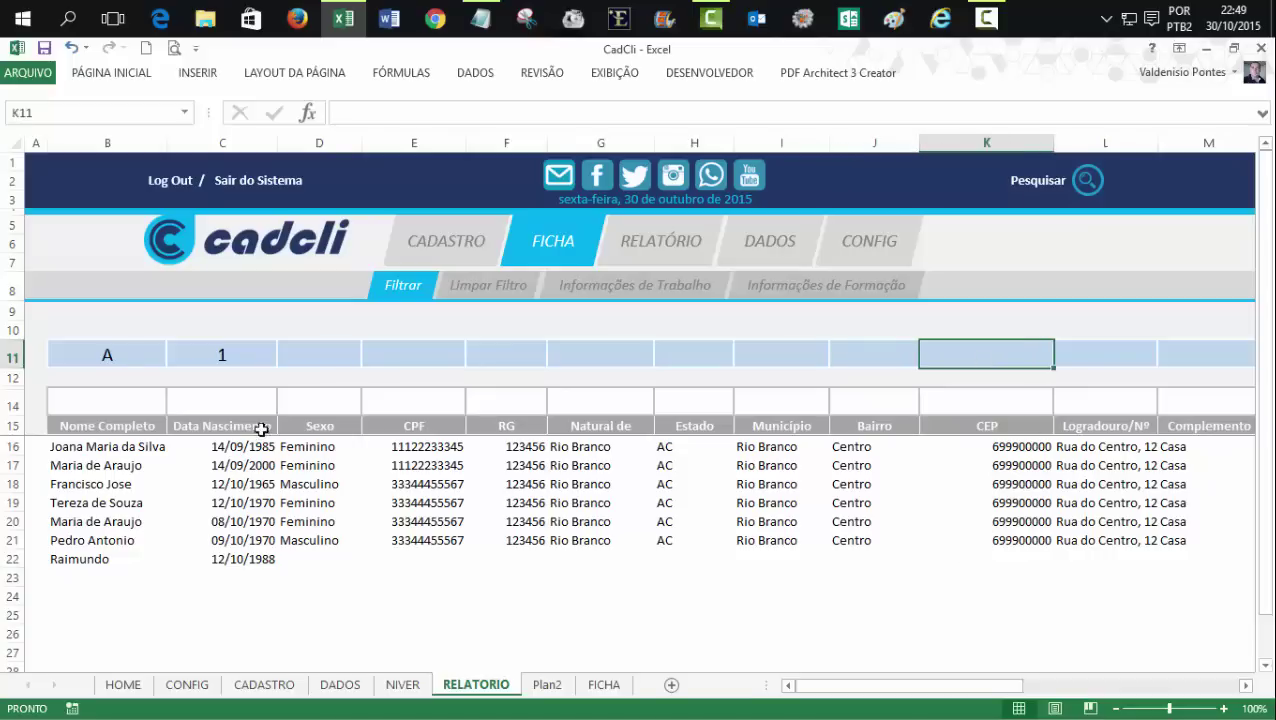
left_click_drag(94, 352, 239, 352)
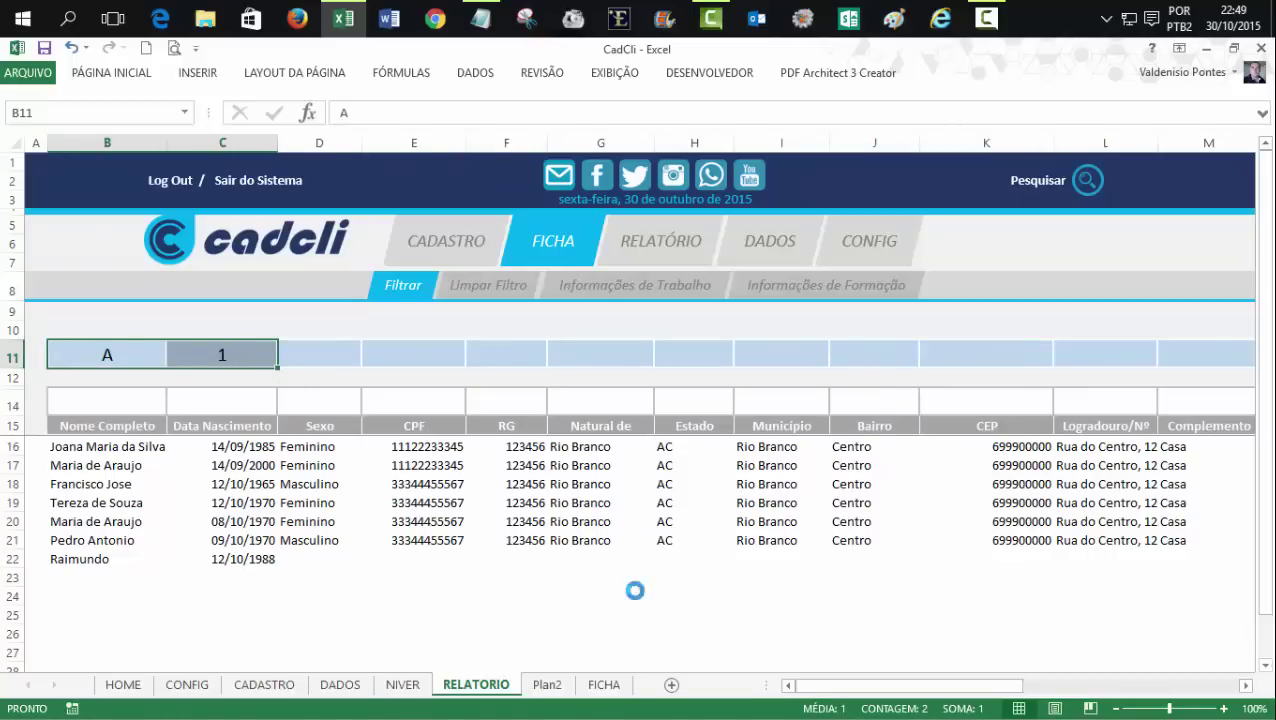
key("Delete")
left_click(558, 613)
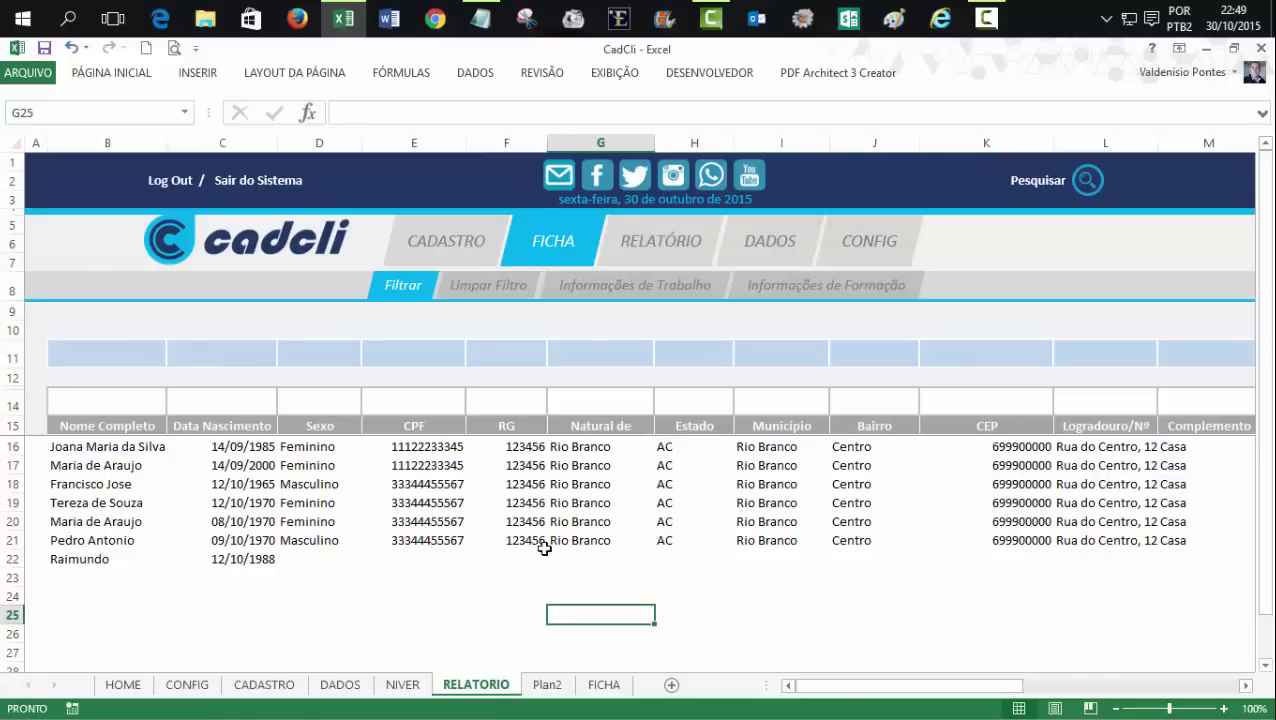
- Change the Informações de Trabalho button label to 'Ocultar'
left_click(601, 290, "ctrl")
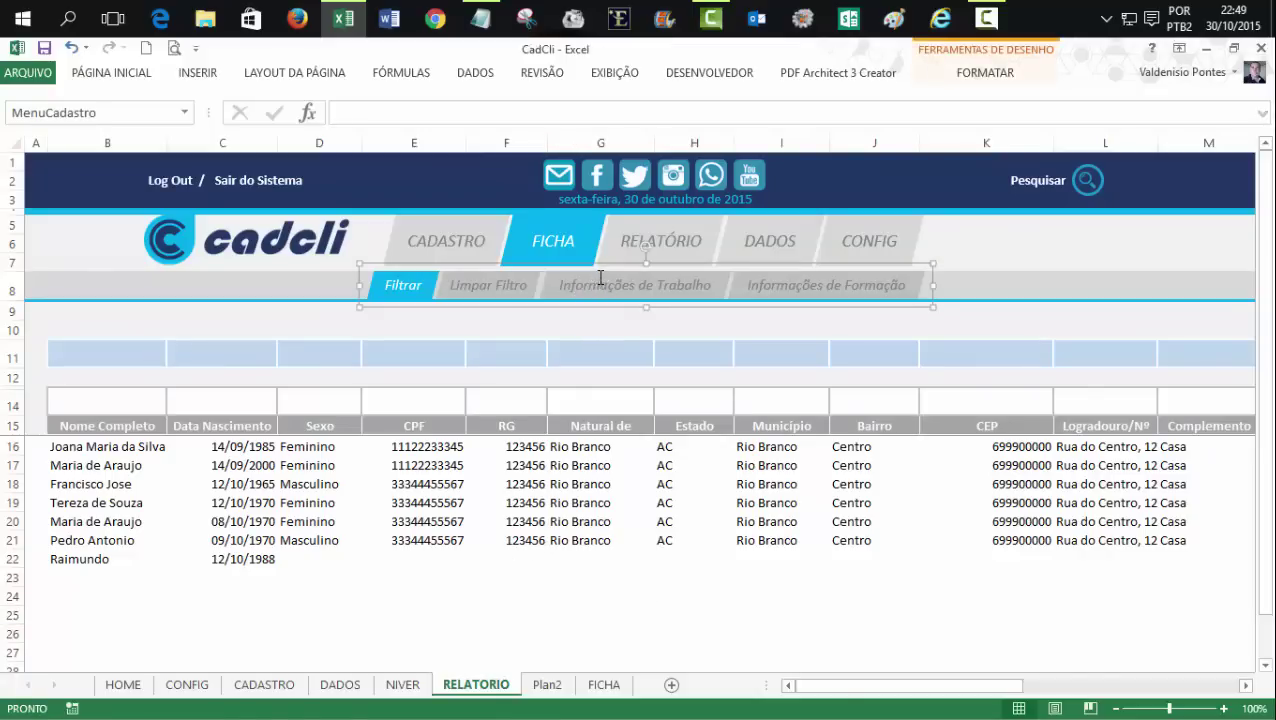
left_click(600, 285)
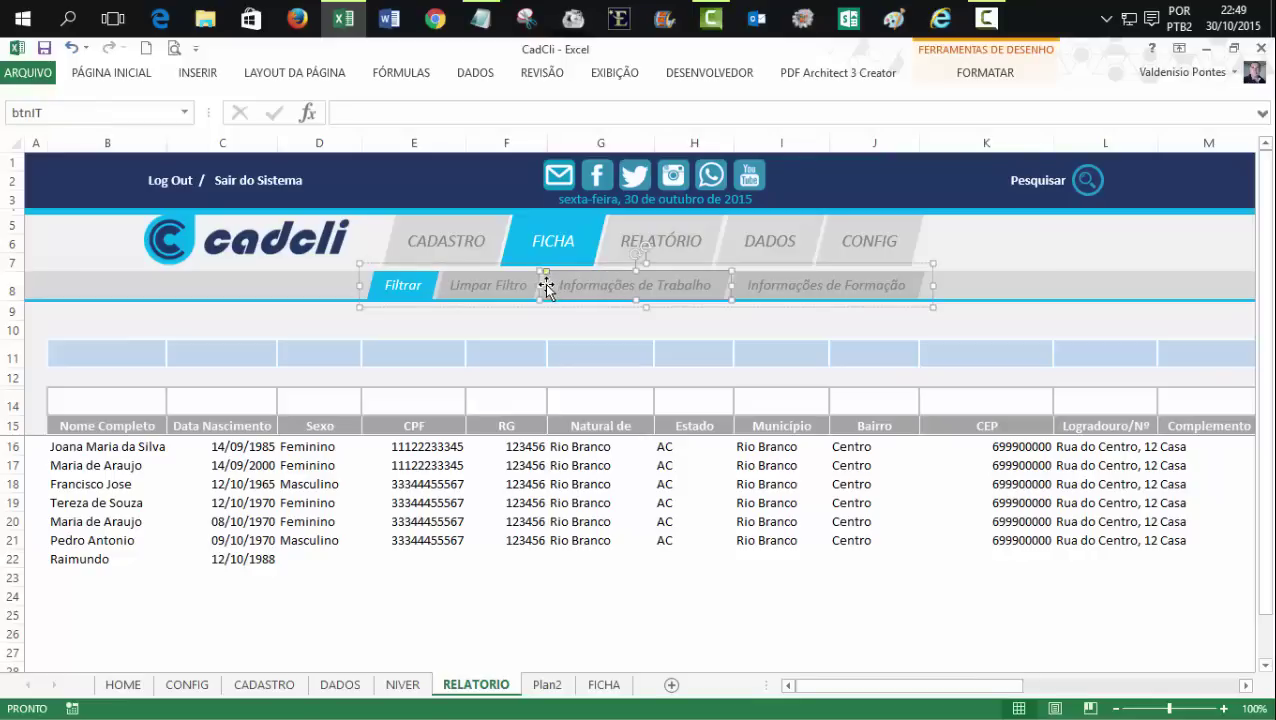
left_click_drag(592, 285, 700, 285)
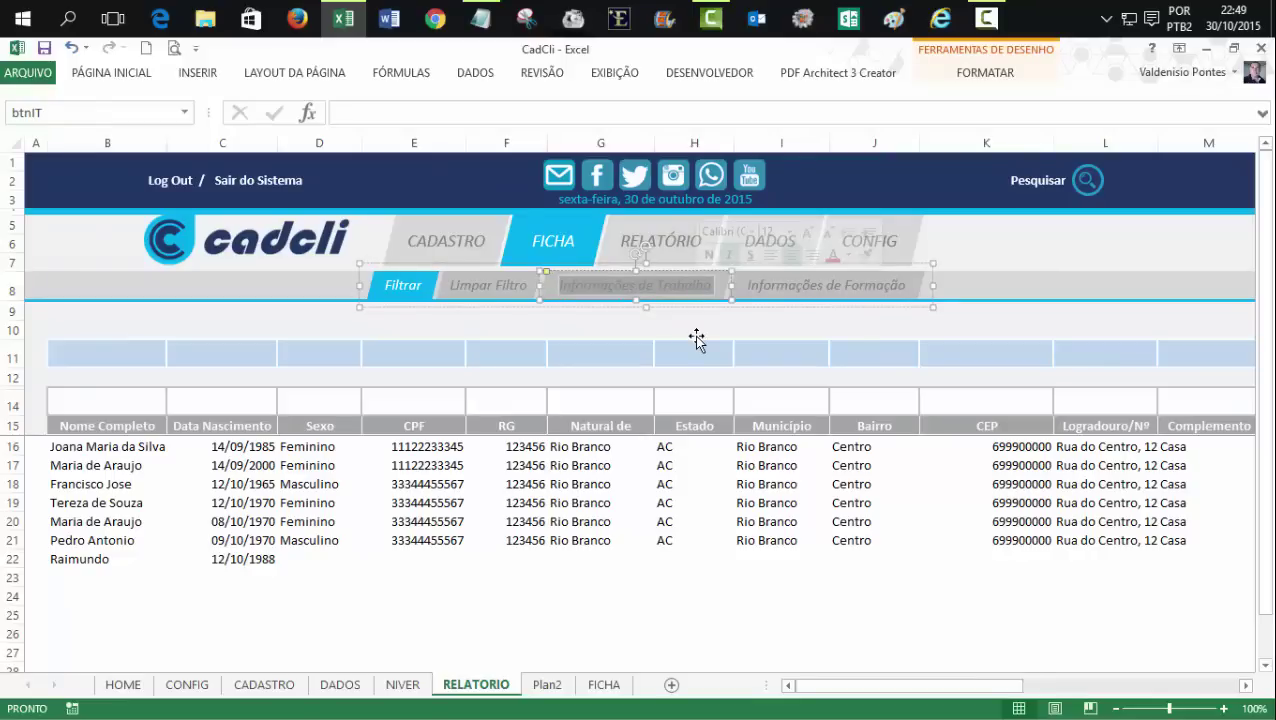
key("Delete")
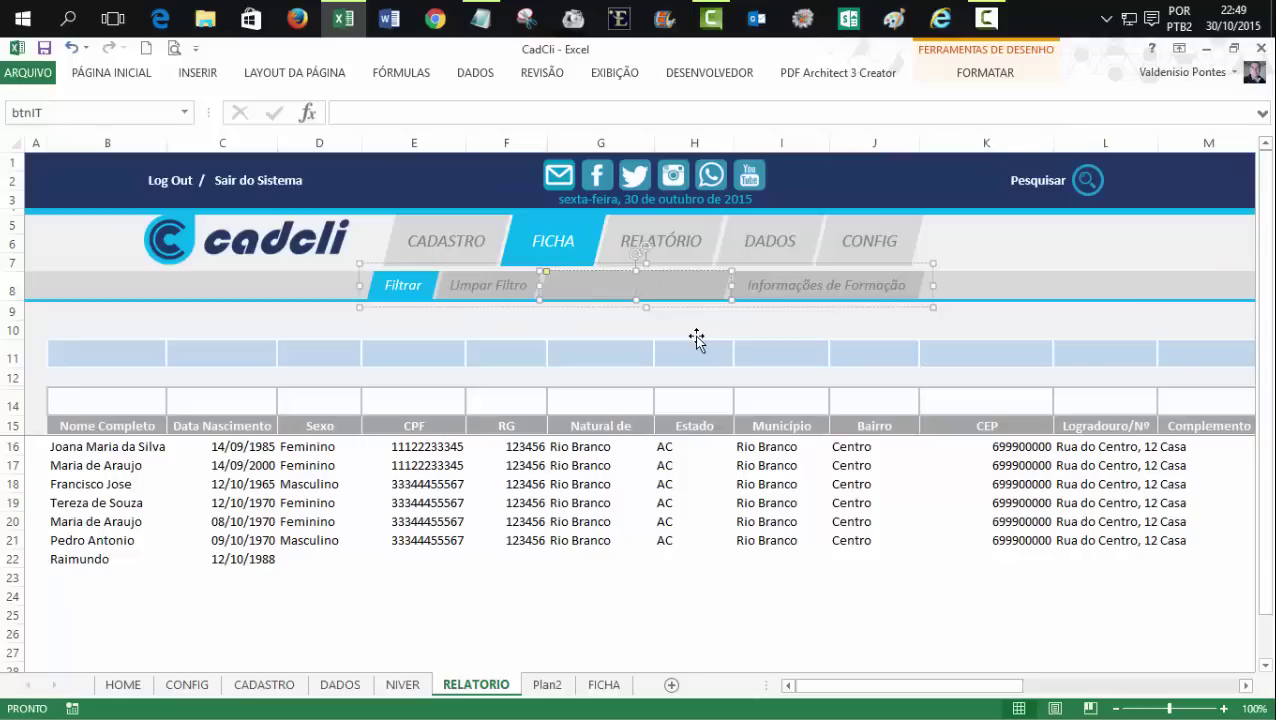
type("OCULTAR")
key("BackSpace")
key("BackSpace")
key("BackSpace")
key("BackSpace")
key("BackSpace")
type("ar")
left_click(708, 286)
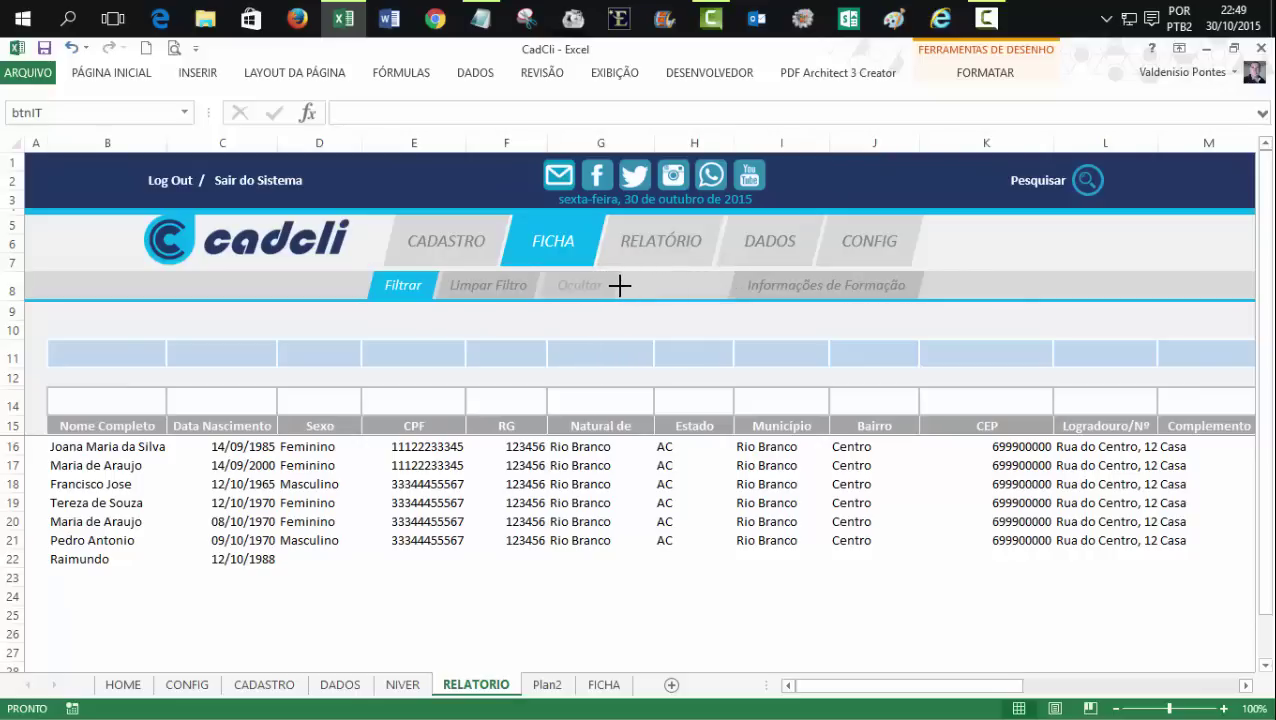
- Duplicate the Ocultar button to its right and label the copy 'Mostrar'
left_click(619, 286)
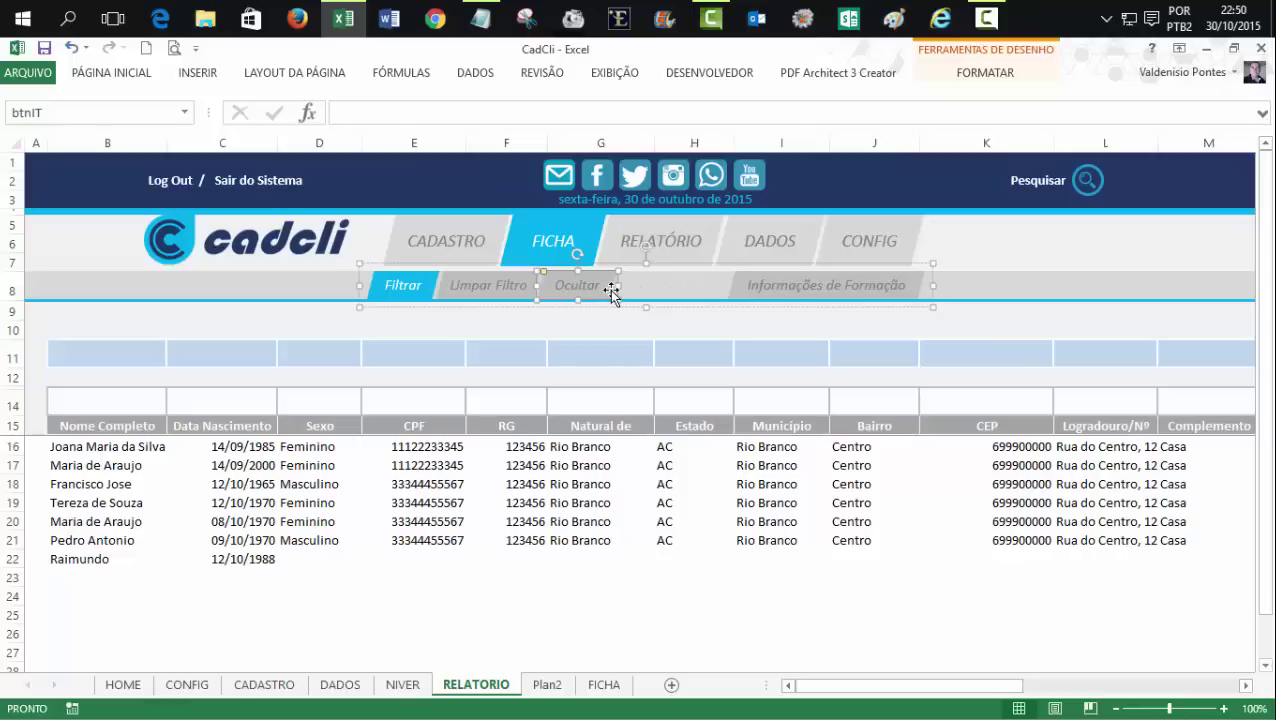
left_click_drag(611, 290, 690, 300)
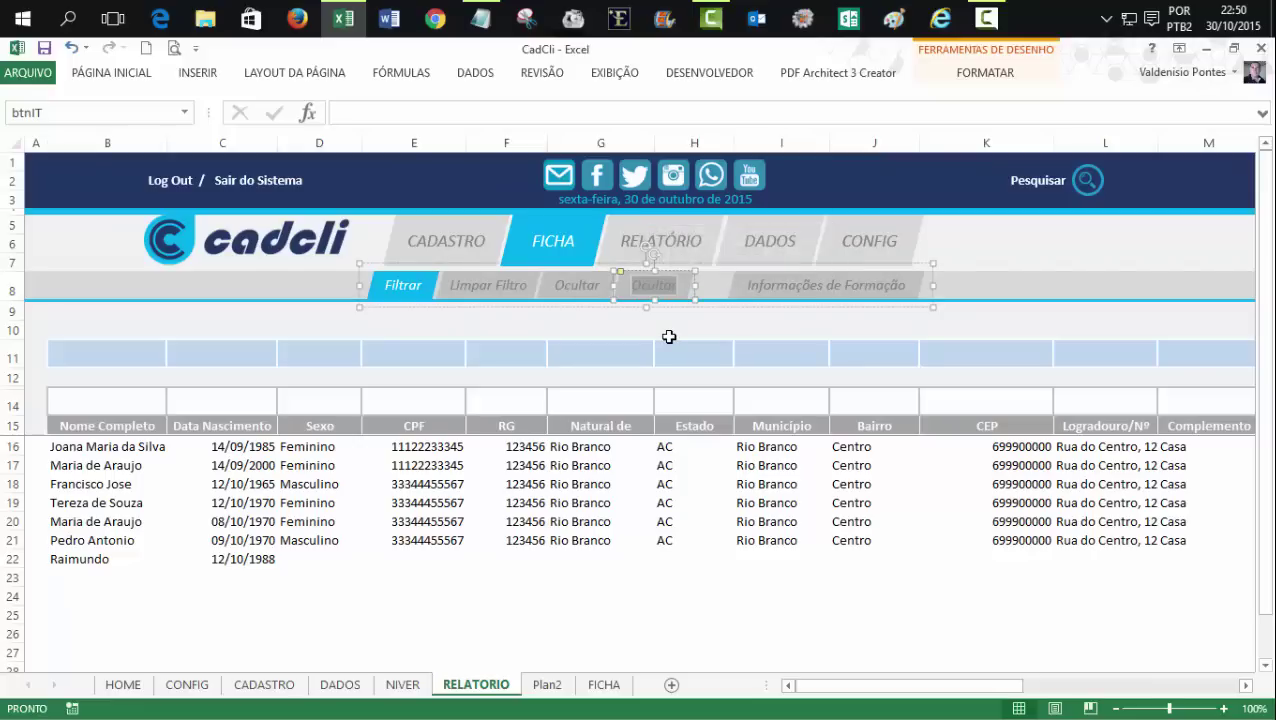
type("Mostrar")
- Deselect the shapes and check that Ocultar becomes the highlighted option in the report menu
left_click(679, 321)
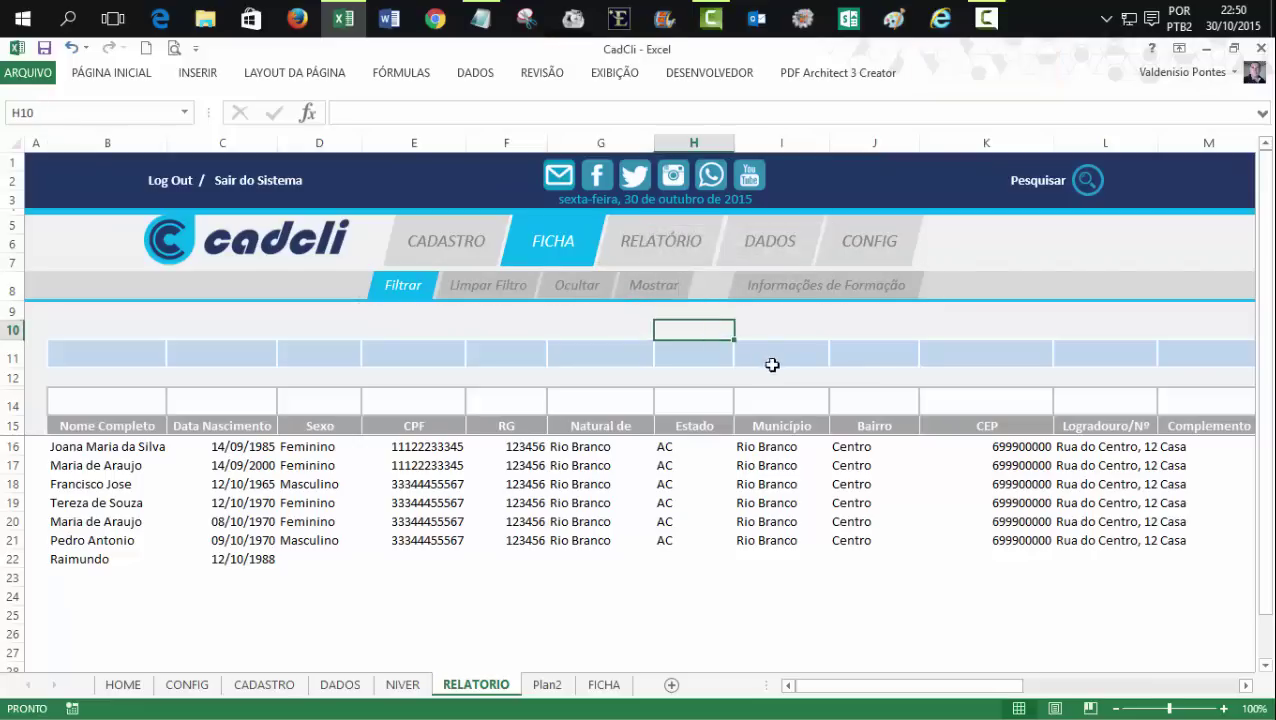
left_click(578, 286)
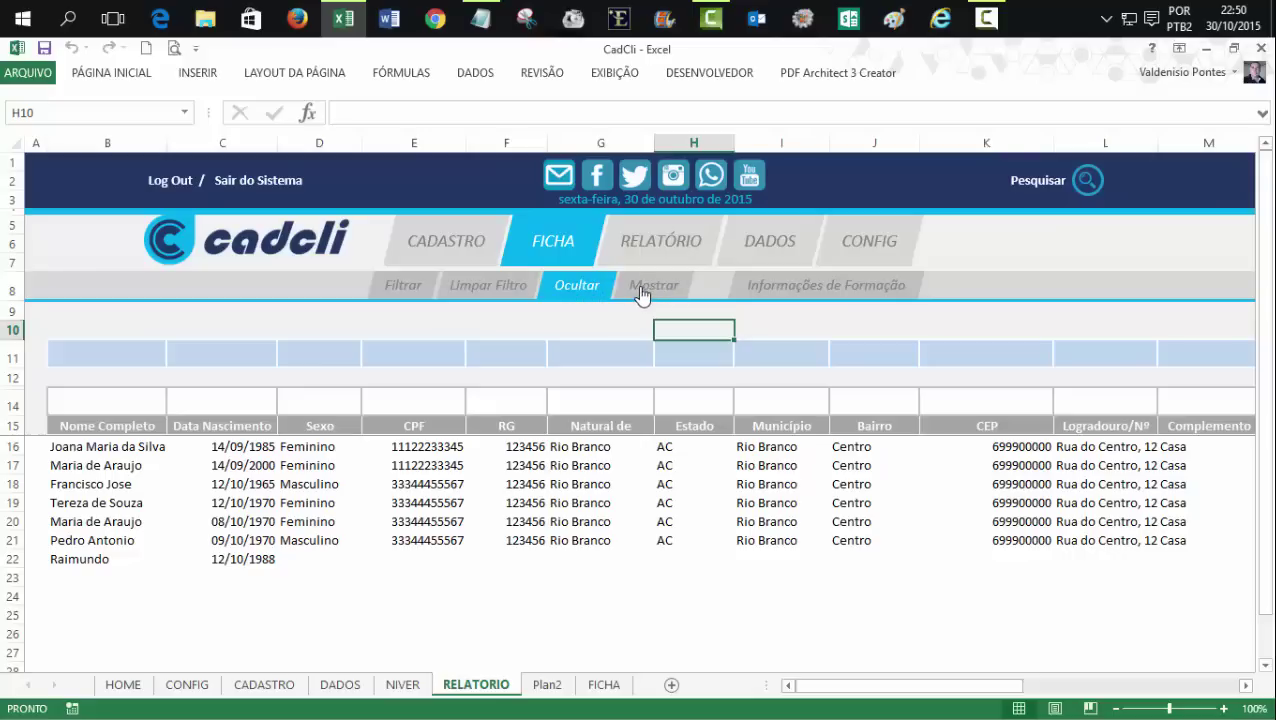
- Name the Ocultar shape inside the menu group btnOcultar
left_click(578, 276)
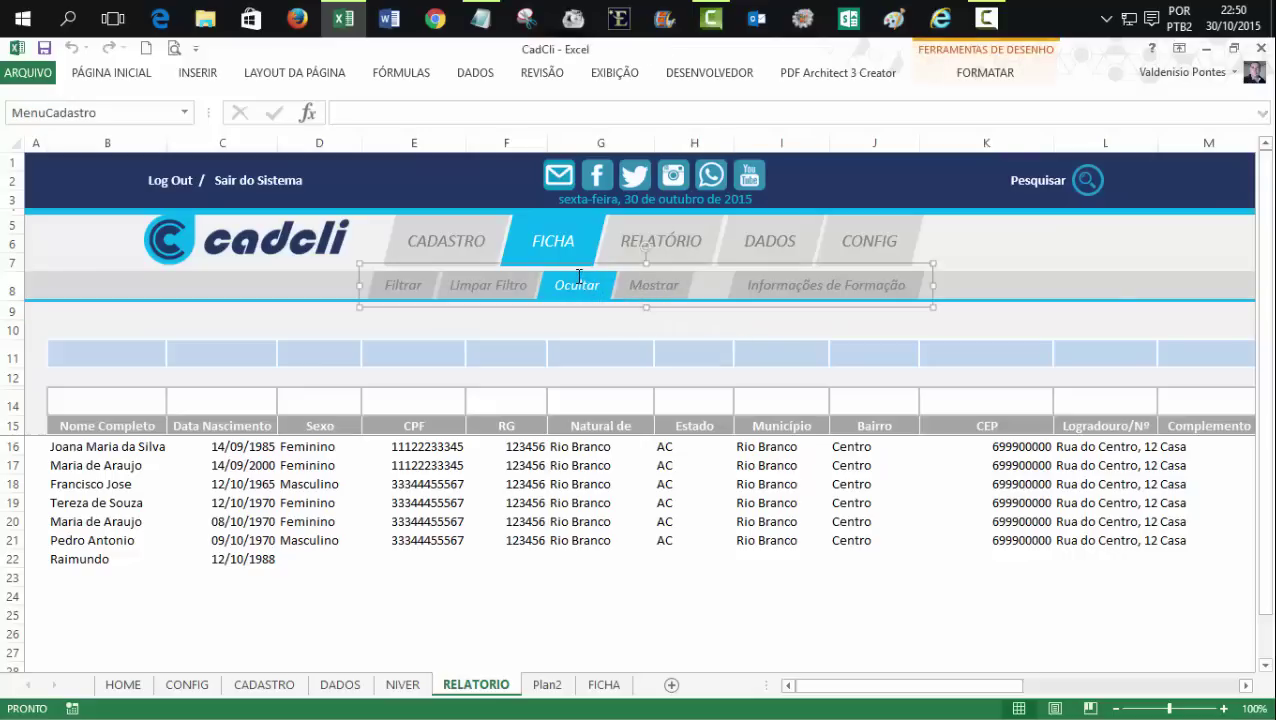
left_click(578, 279)
left_click(58, 106)
type("btnOcultar")
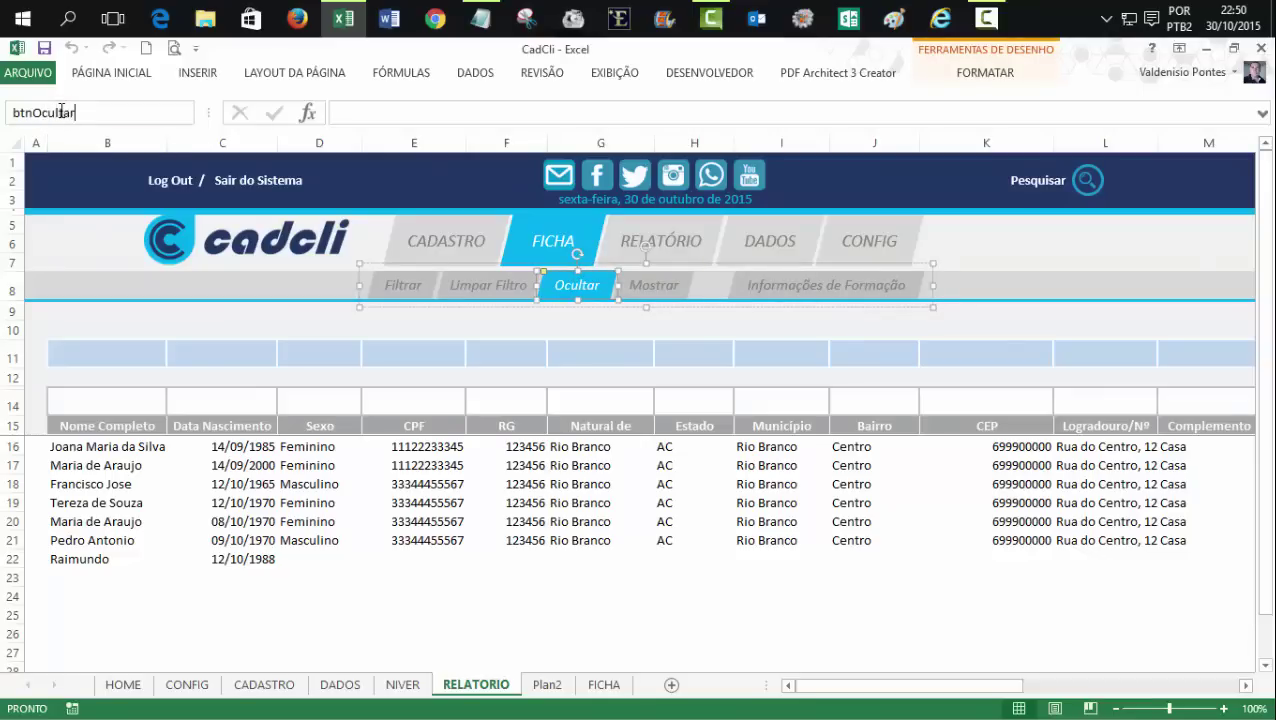
key("Return")
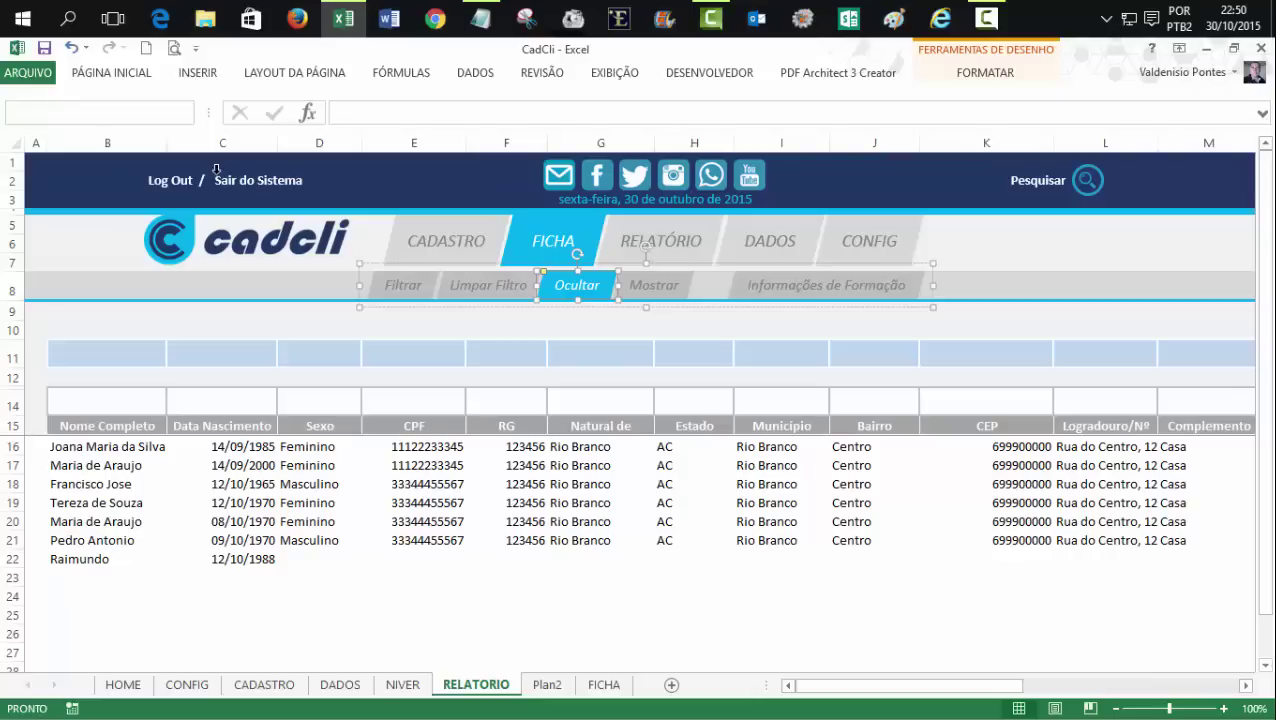
- Rename the Mostrar shape from btnIT to btnMostrar
right_click(650, 281)
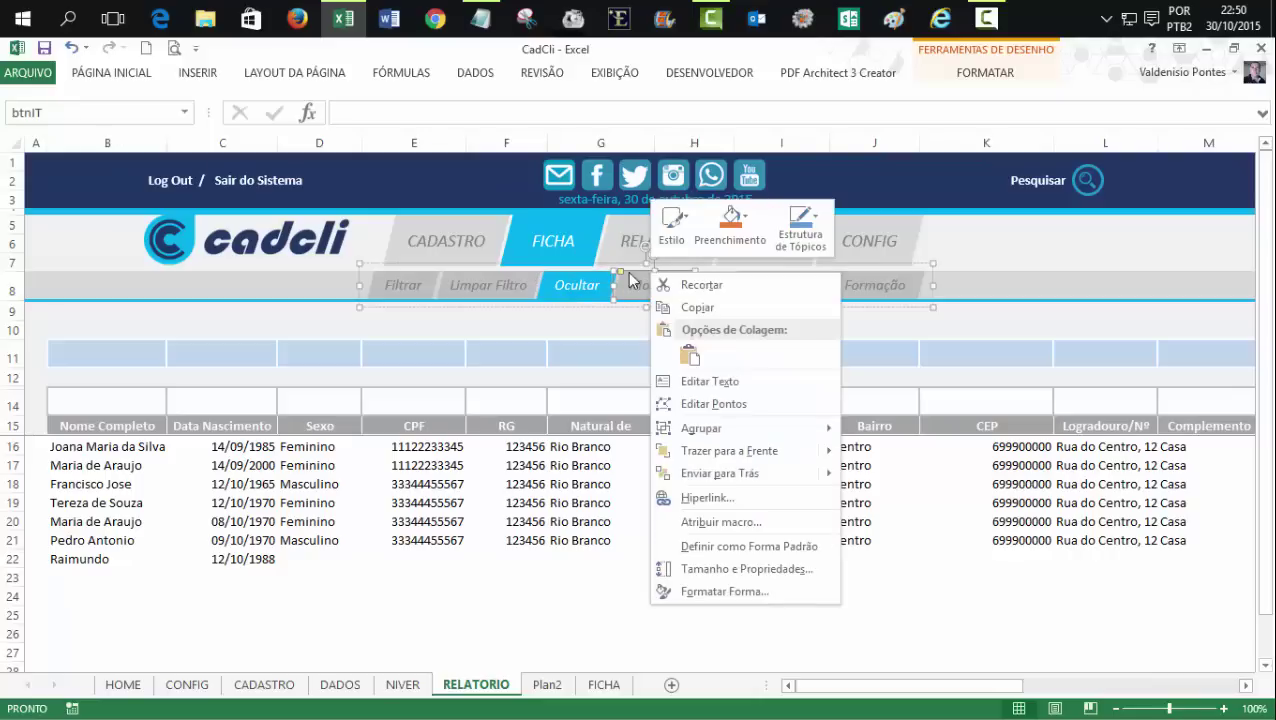
left_click(75, 119)
left_click(50, 113)
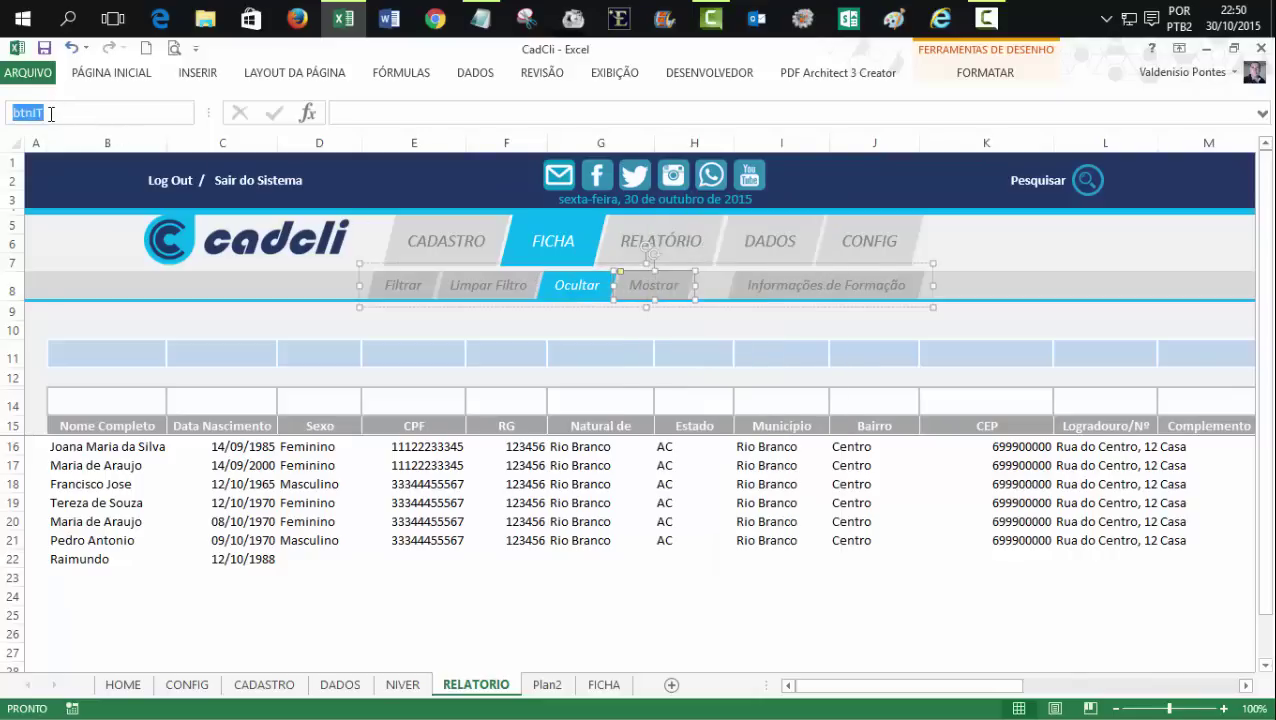
left_click(51, 113)
key("Return")
right_click(744, 284)
- Relabel the Informações de Formação button 'Imprimir ou SalvarPDF'
left_click(741, 289)
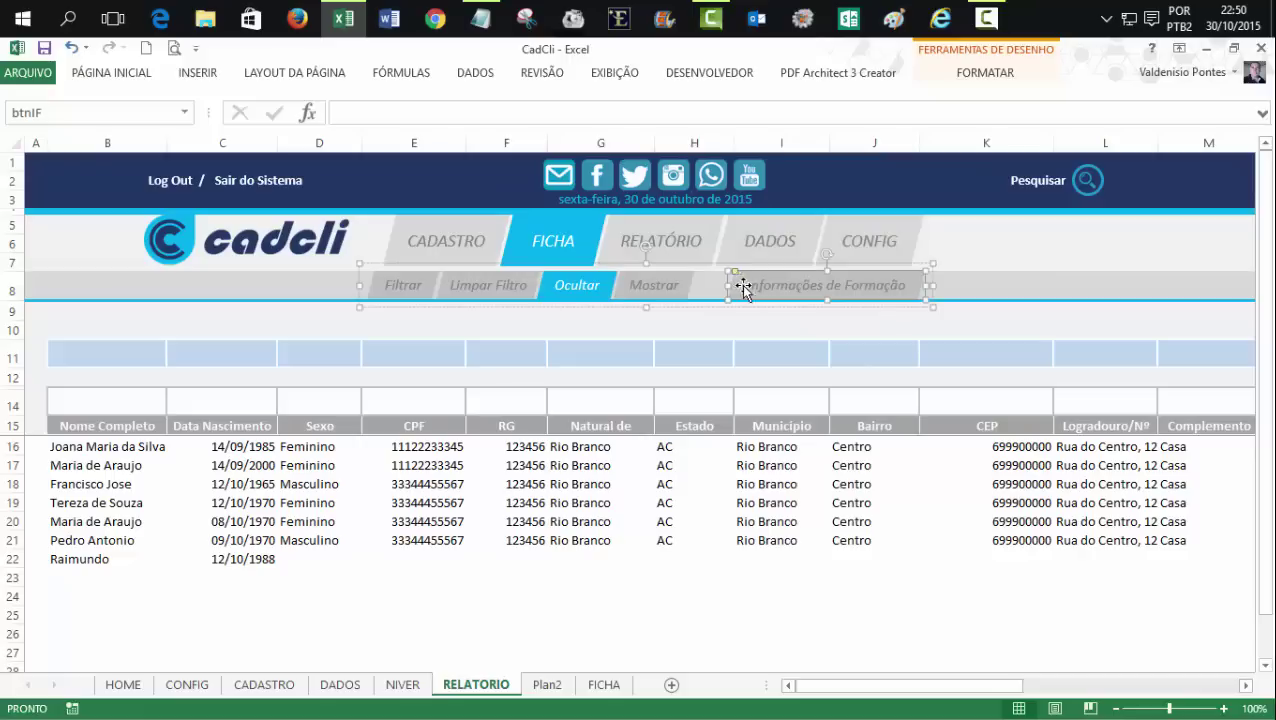
left_click_drag(754, 285, 1004, 301)
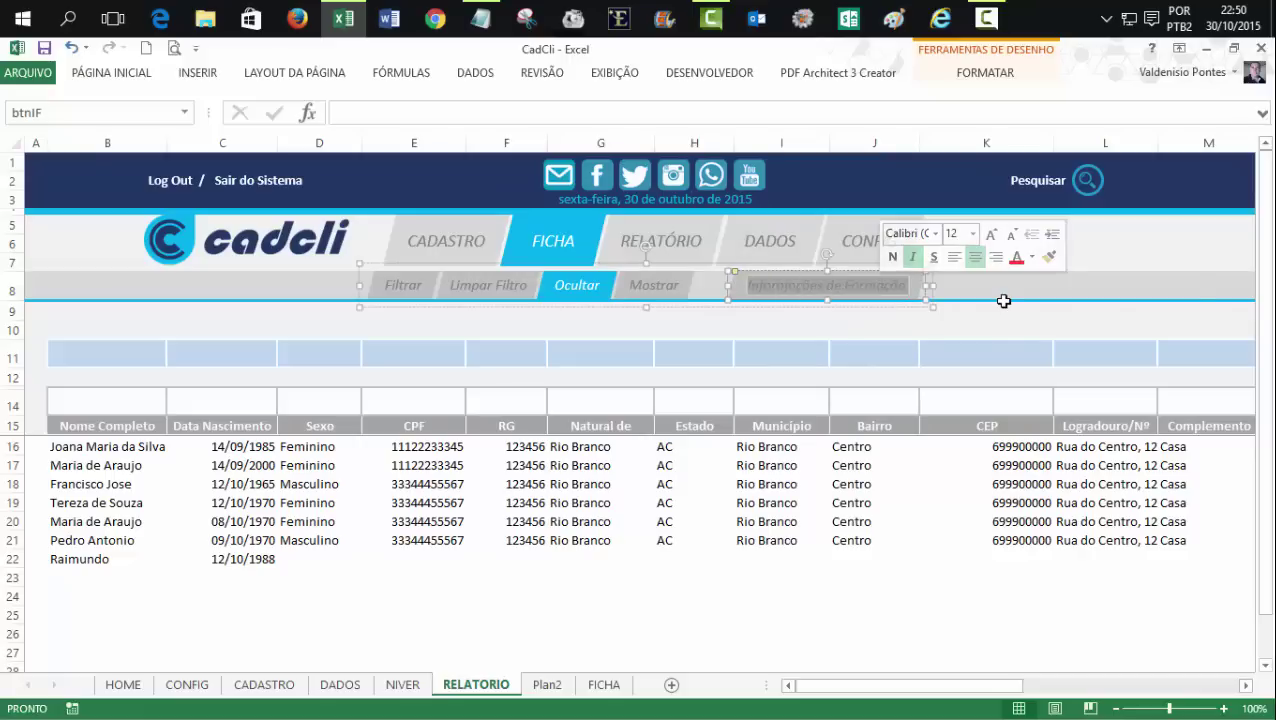
type("In")
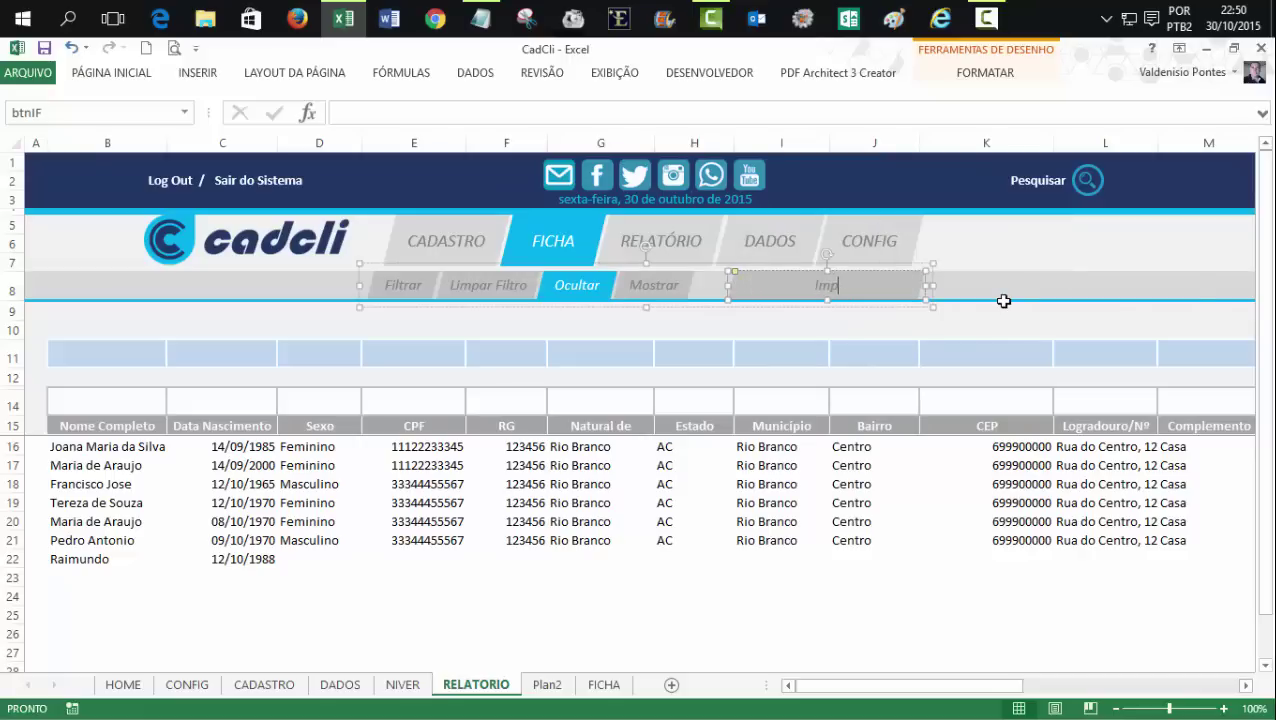
type("rimir")
type(" ou Salva")
type("rPDF")
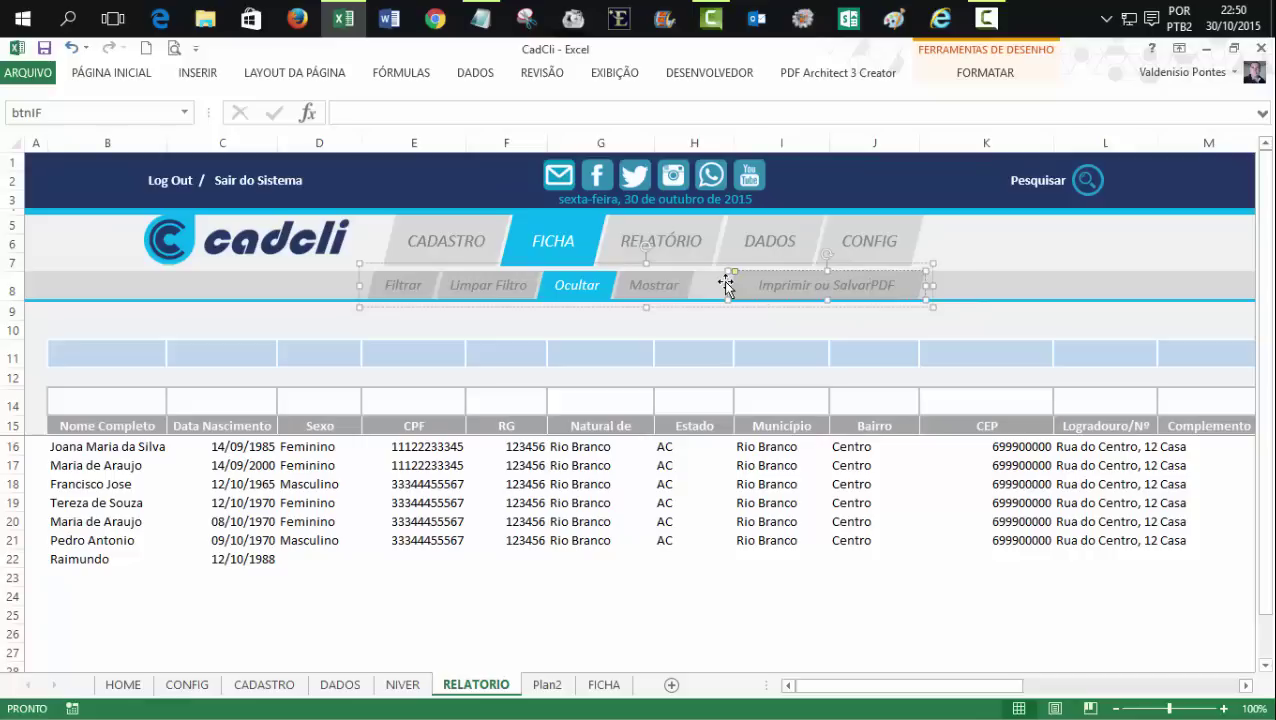
- Resize the Imprimir ou SalvarPDF button so it sits right after Mostrar
left_click_drag(725, 287, 697, 287)
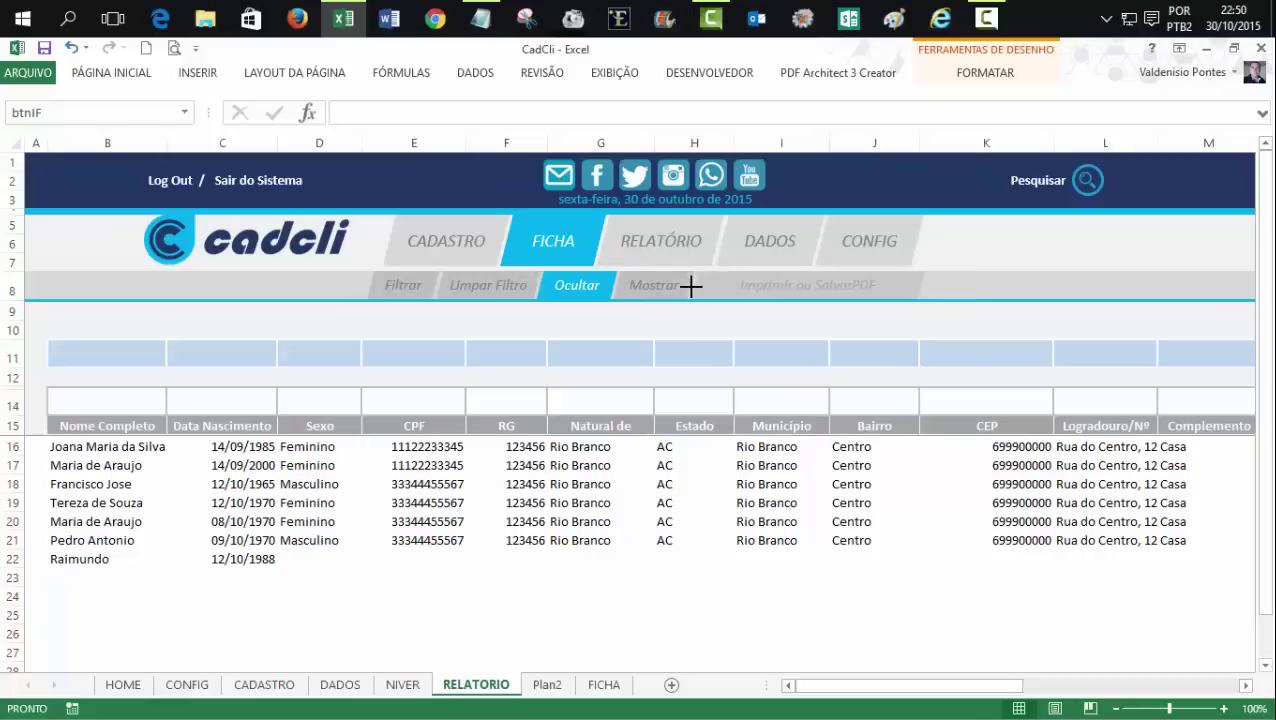
left_click_drag(703, 286, 695, 286)
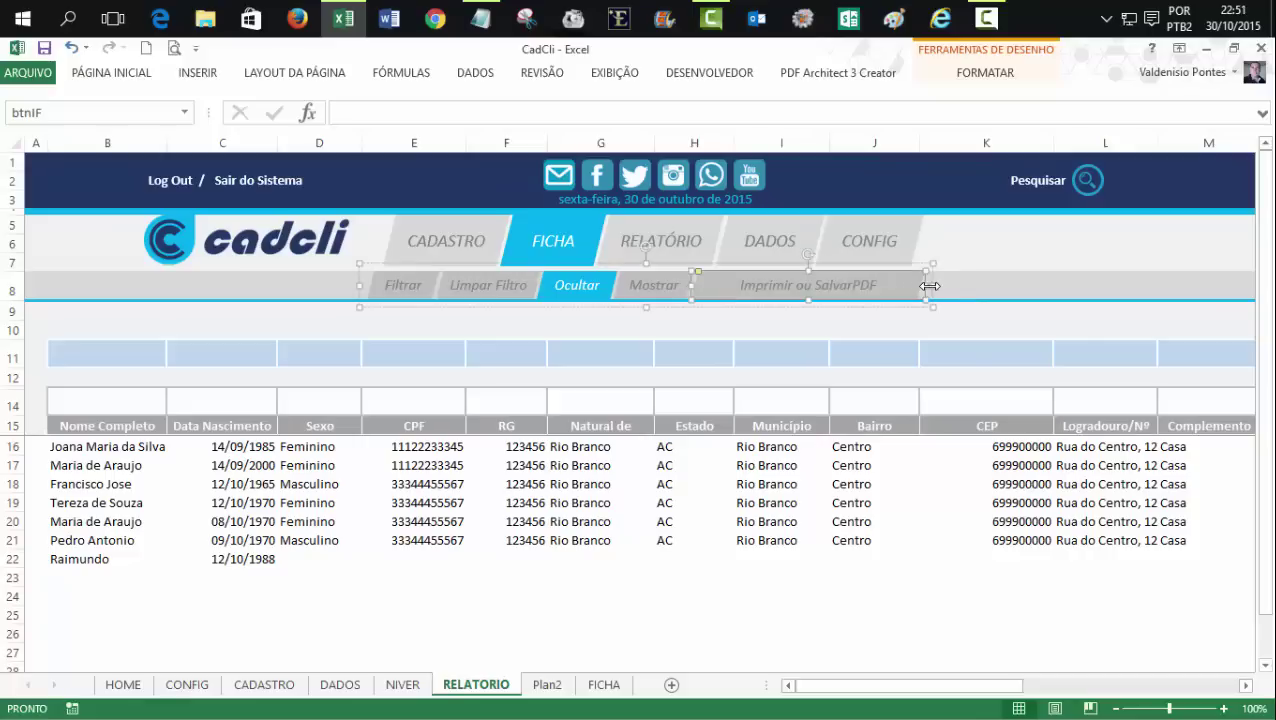
mouse_move(926, 286)
left_mouse_down()
mouse_move(853, 287)
mouse_move(870, 286)
left_mouse_up()
- Test the highlight of the Imprimir ou SalvarPDF, Mostrar and Ocultar buttons
left_click(965, 330)
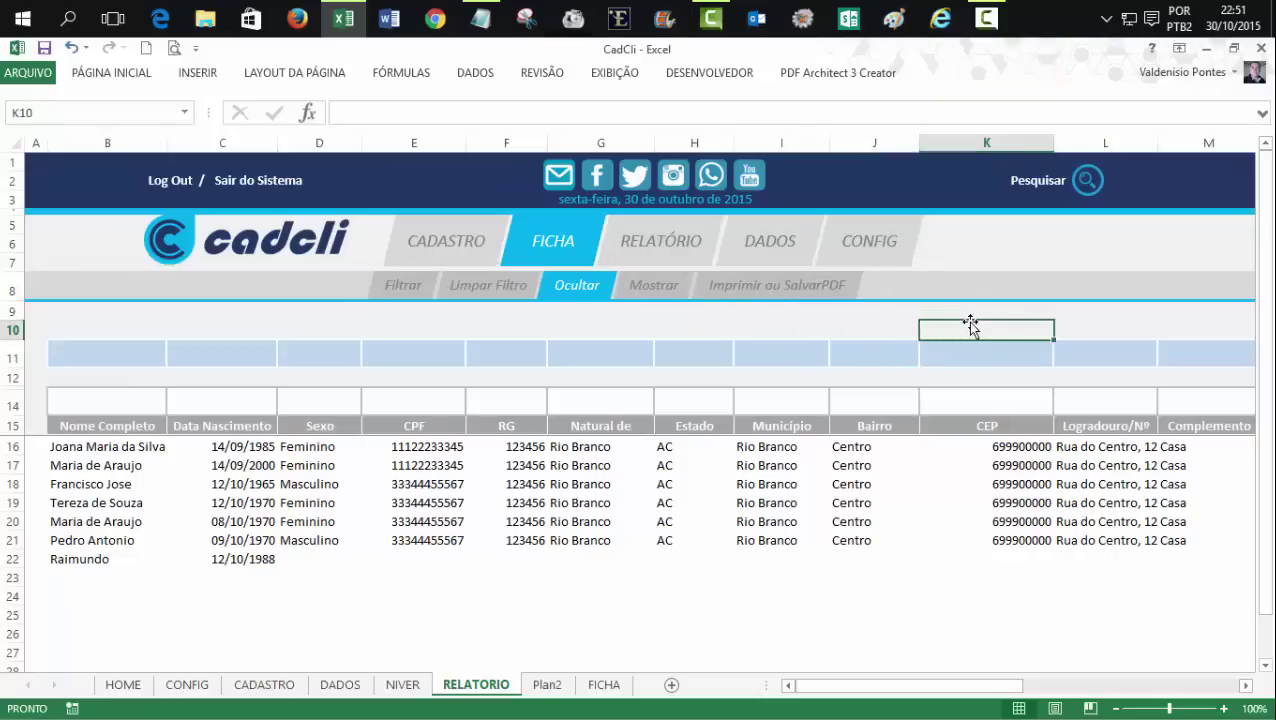
left_click(778, 289)
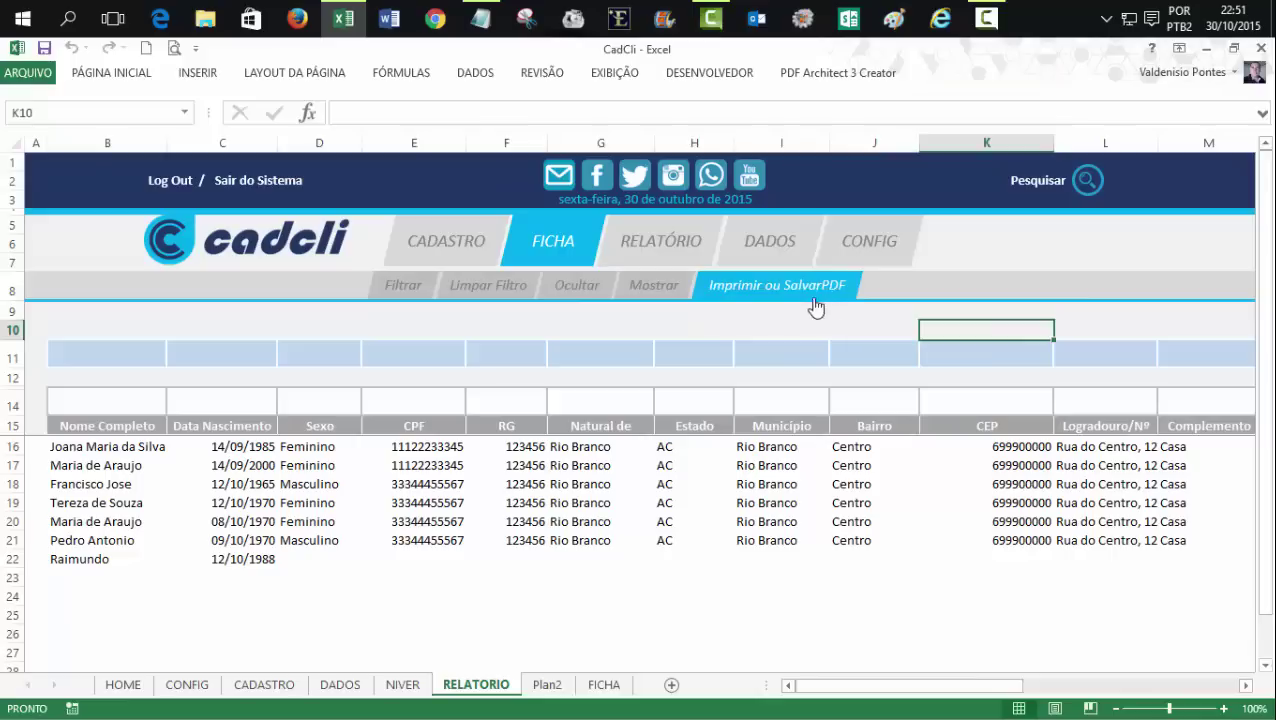
left_click(670, 293)
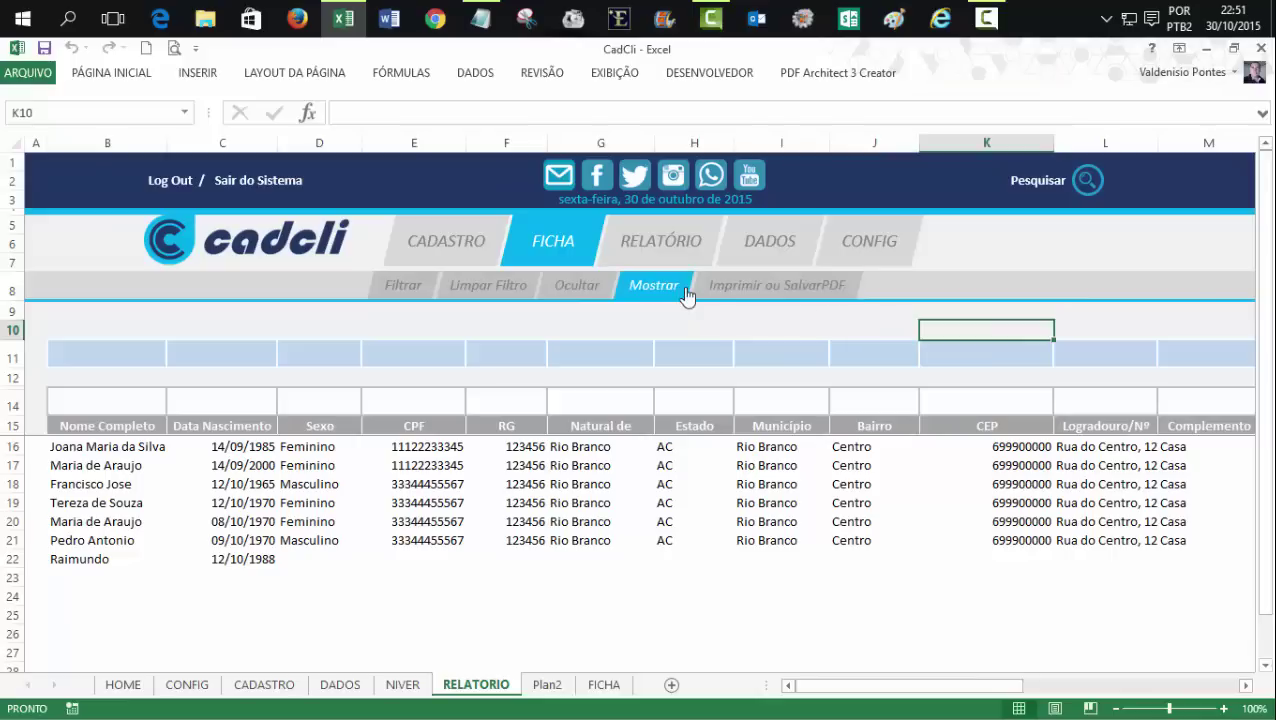
left_click(588, 294)
- Test Filtrar and Limpar Filtro repeatedly, leaving the report refilled, then show the Desenvolvedor tools
left_click(505, 288)
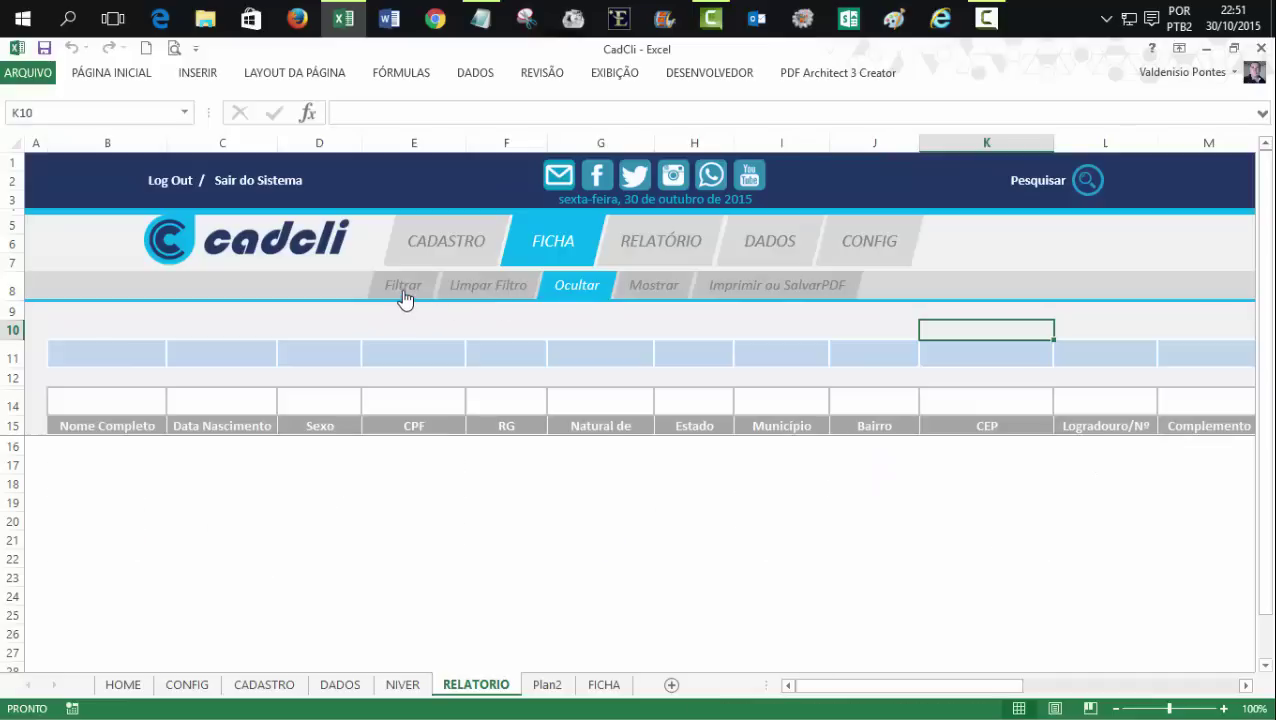
left_click(404, 290)
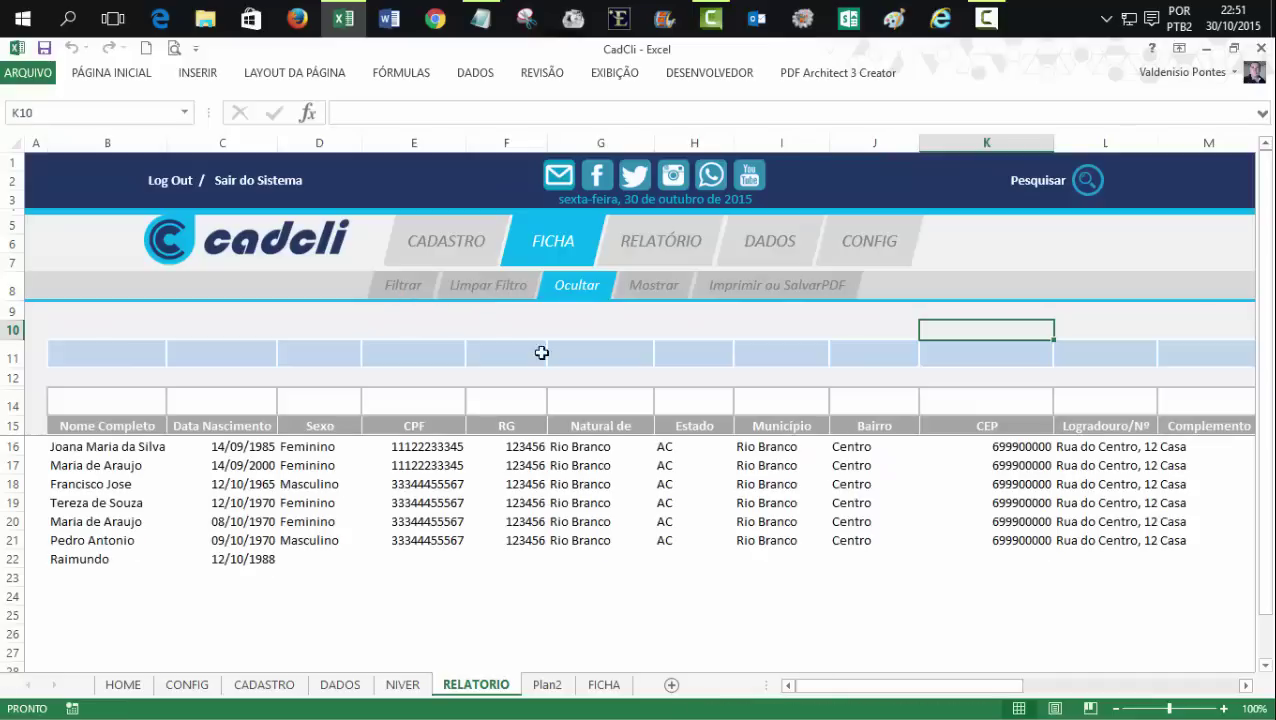
left_click(400, 288)
left_click(484, 285)
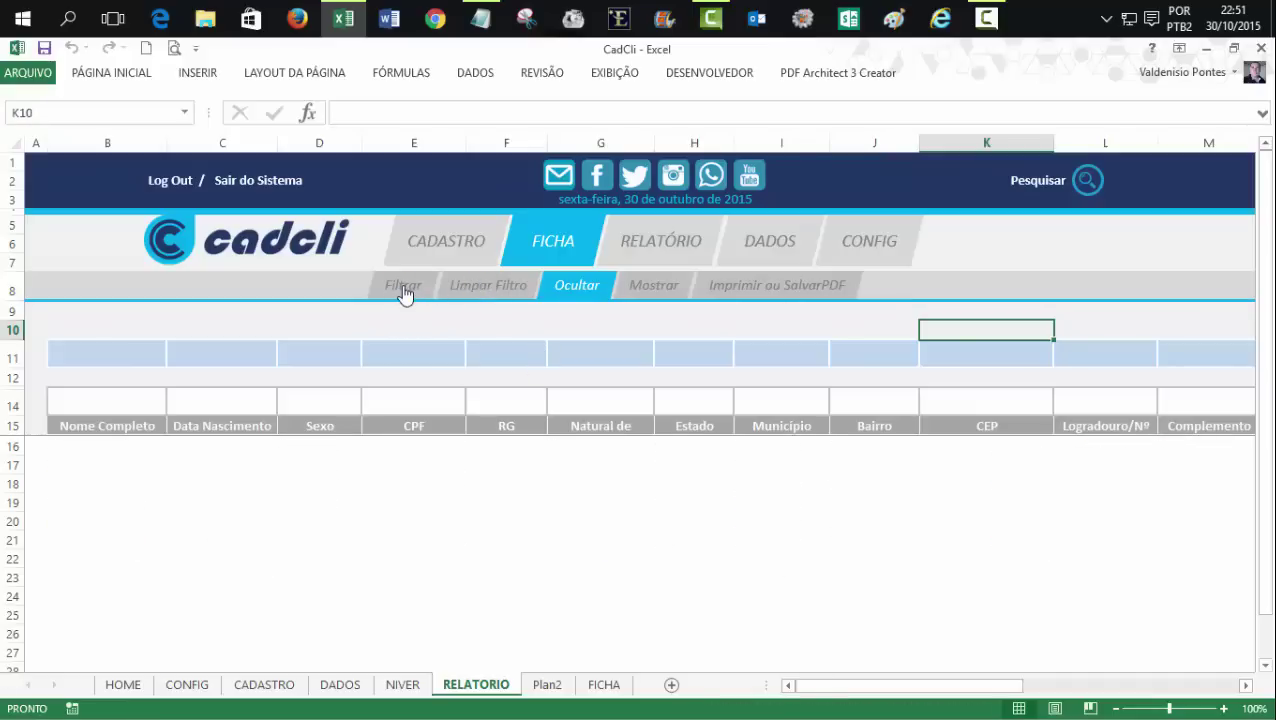
left_click(404, 288)
left_click(530, 288)
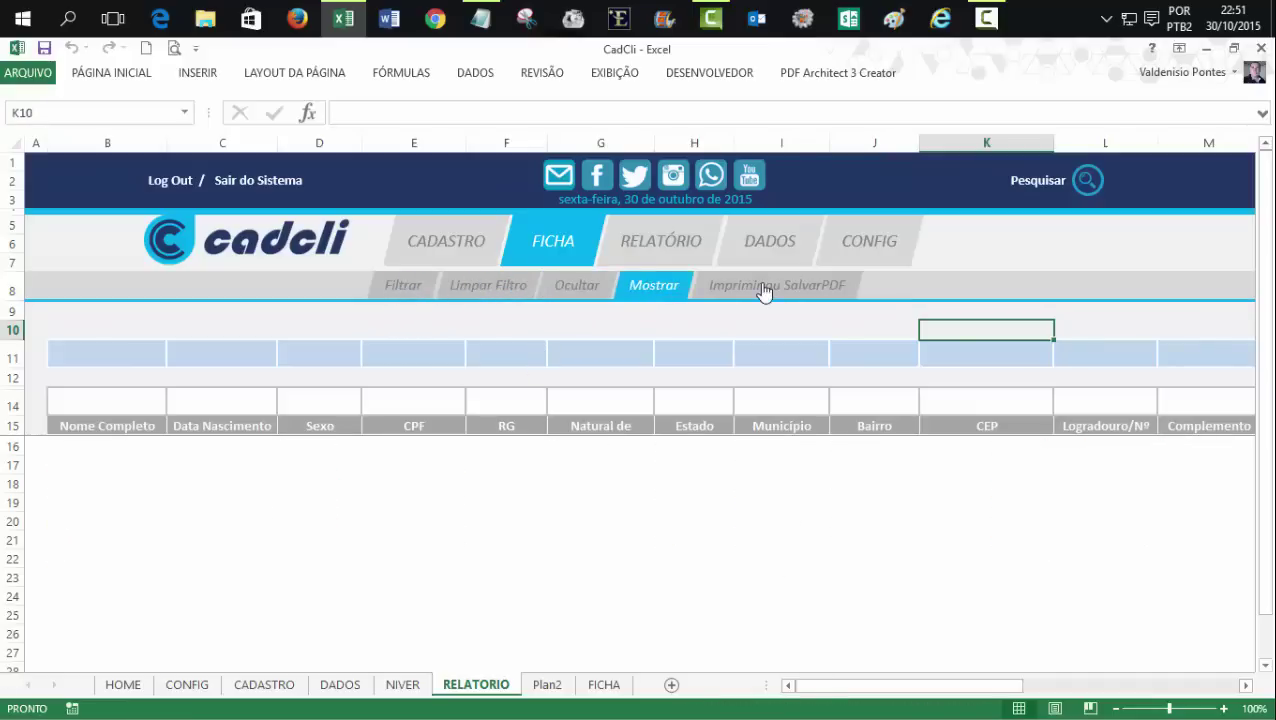
left_click(400, 288)
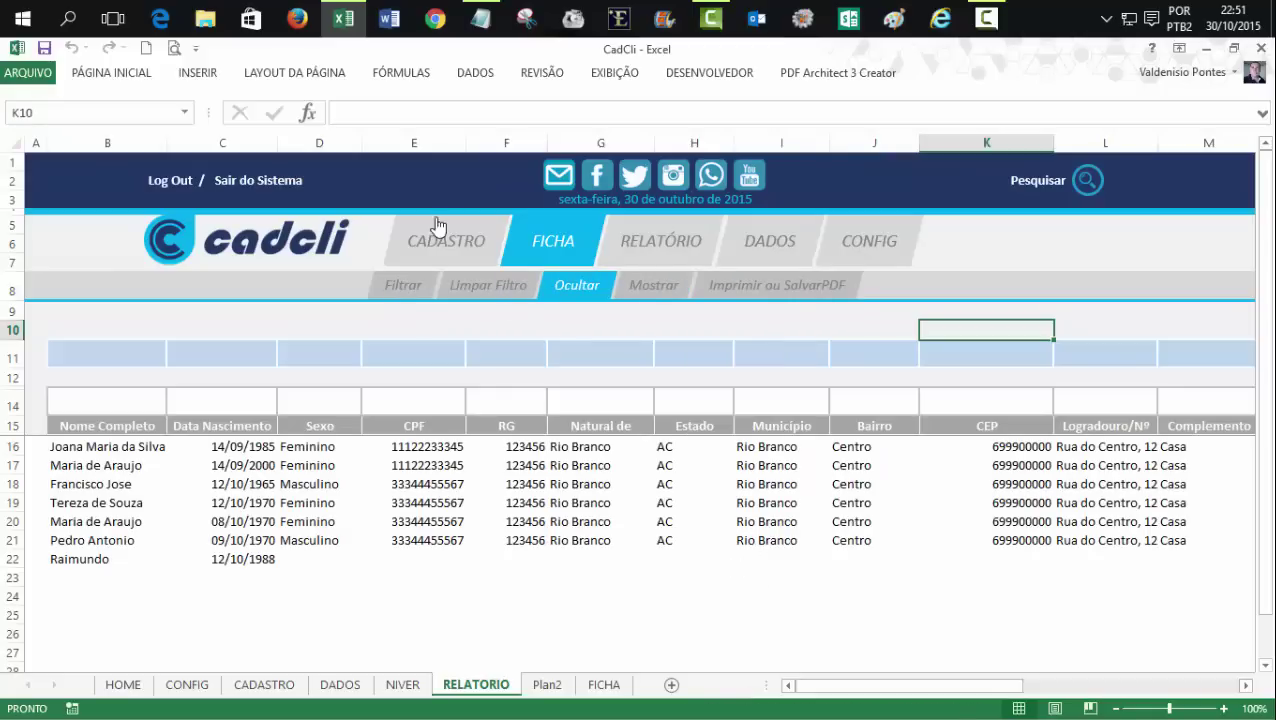
left_click(728, 78)
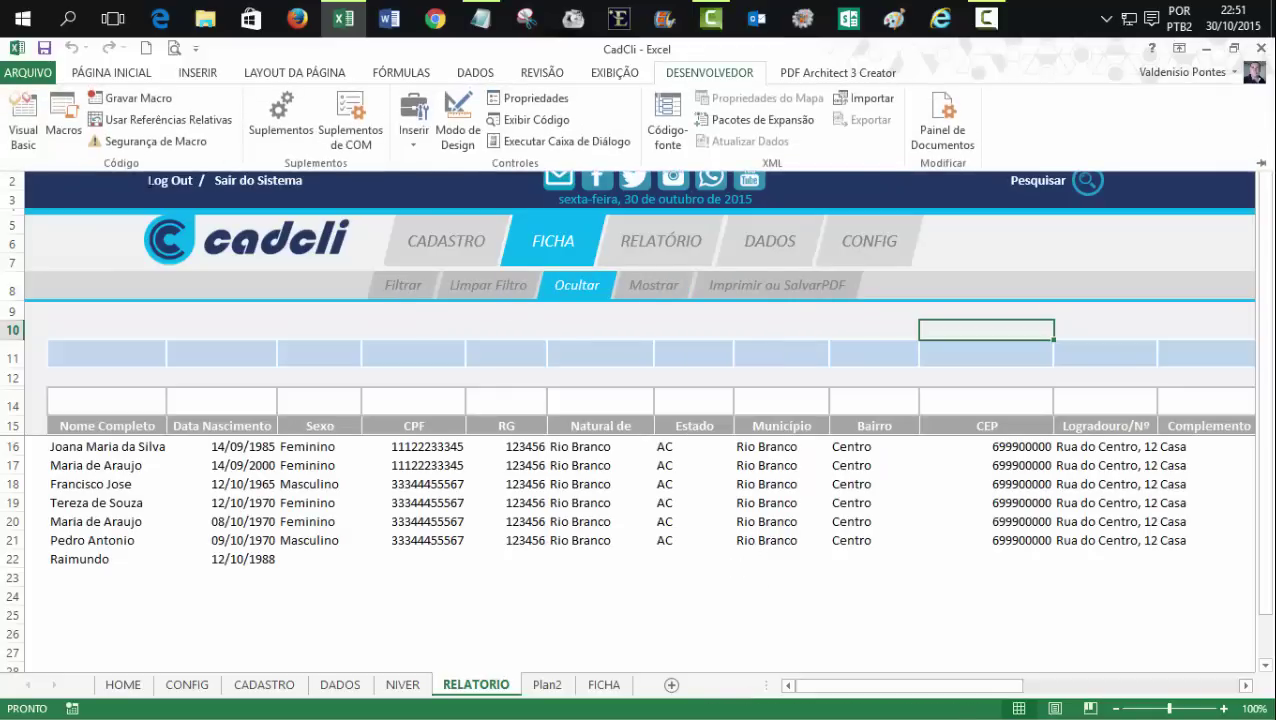
- In the VBA editor, add a 'Call EfeitoMenuCadastro' line at the start of Sub FiltrarRelatorio()
left_click(23, 118)
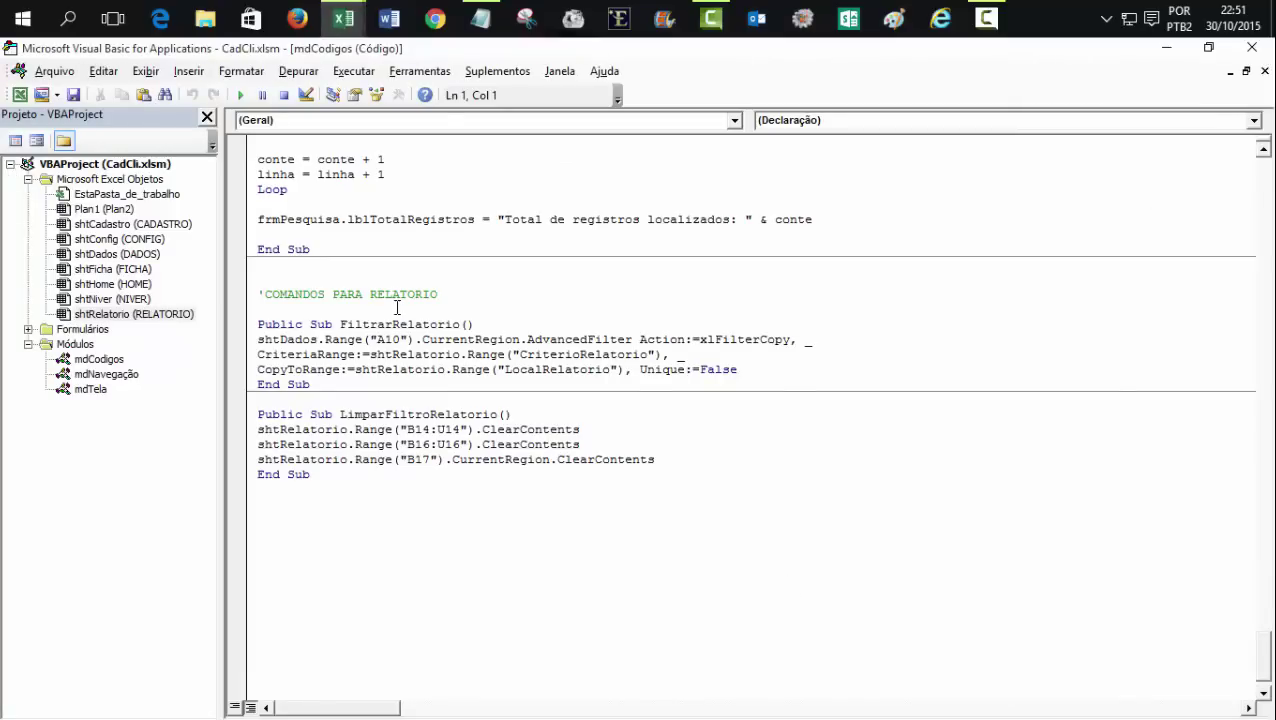
left_click(493, 328)
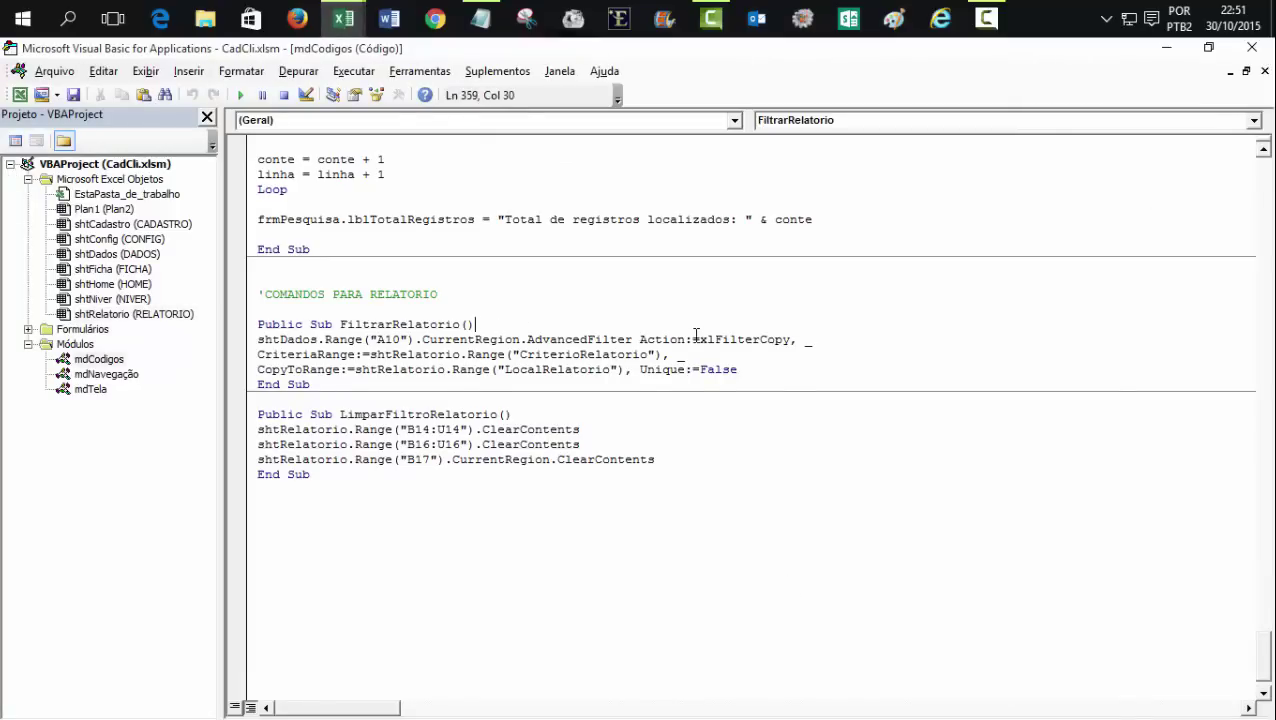
key("Return")
type("call efeitomenucadastro")
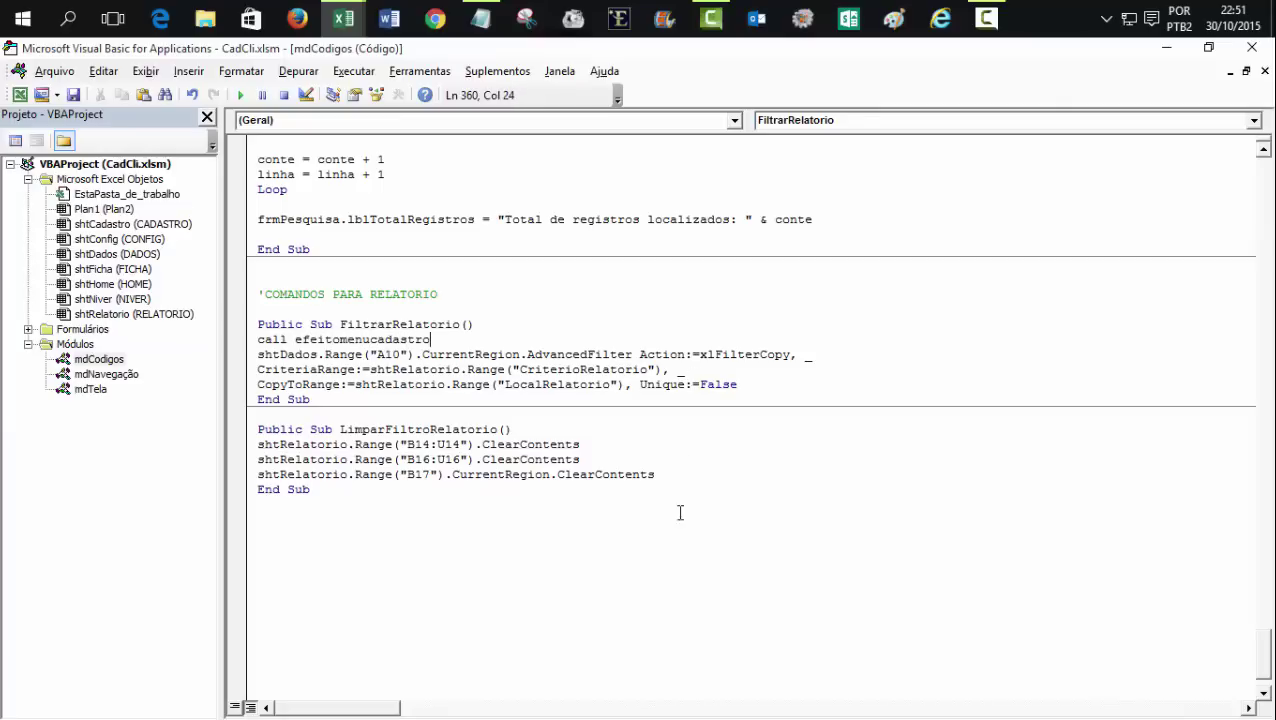
left_click(680, 513)
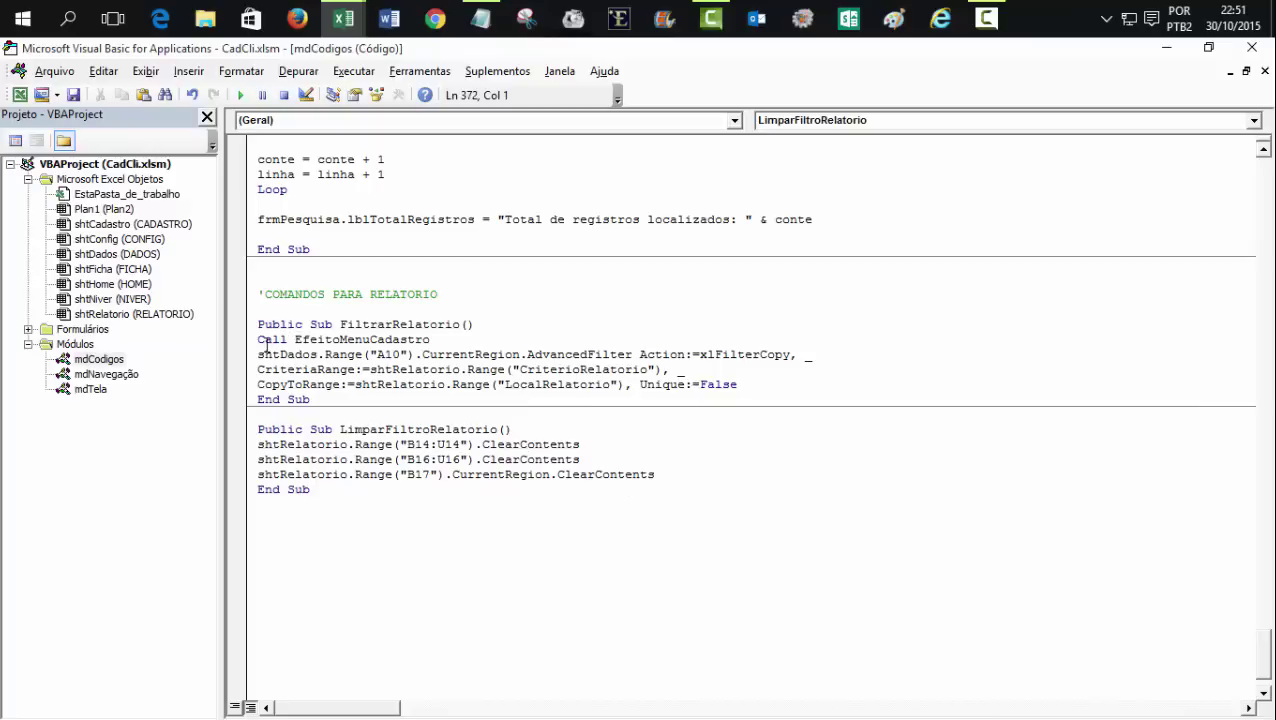
- Copy that Call EfeitoMenuCadastro line into the start of Sub LimparFiltroRelatorio()
left_click_drag(258, 340, 430, 340)
key("ctrl+c")
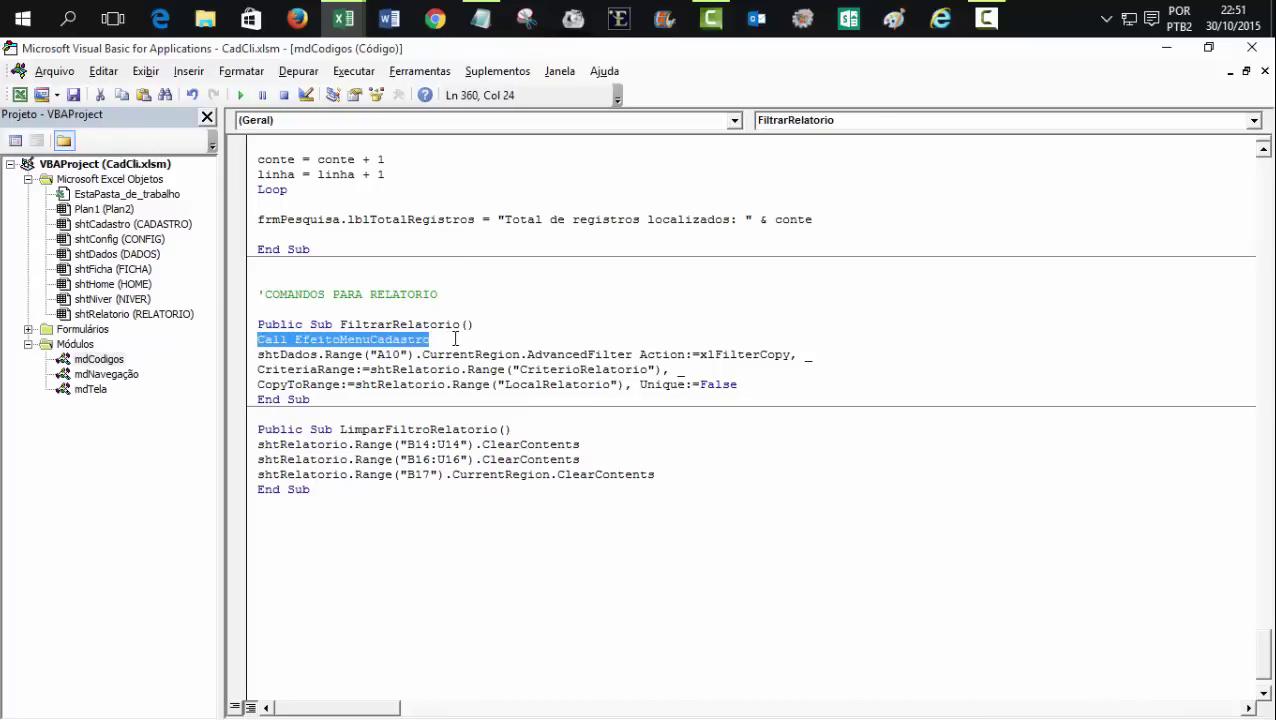
left_click(514, 430)
key("Return")
key("ctrl+v")
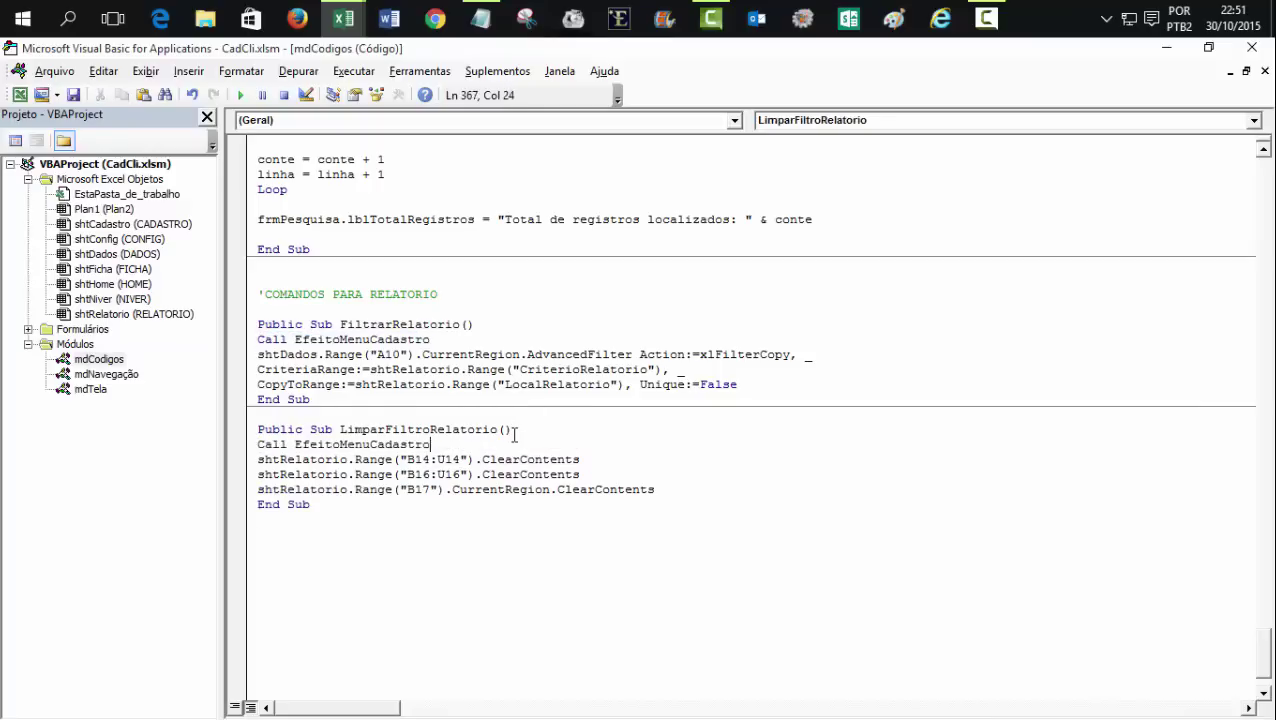
mouse_move(343, 18)
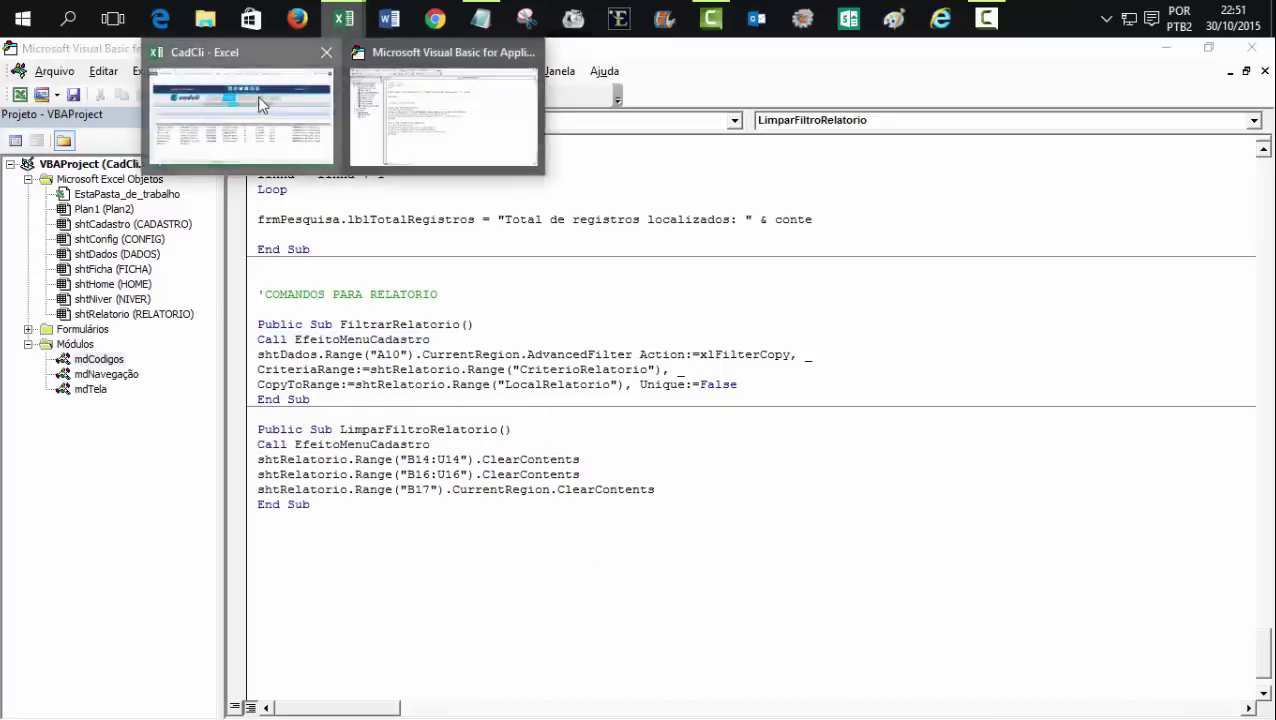
- Test Filtrar, Limpar Filtro, Ocultar and Mostrar on CadCli, ending with Filtrar filling rows 16–22
left_click(262, 110)
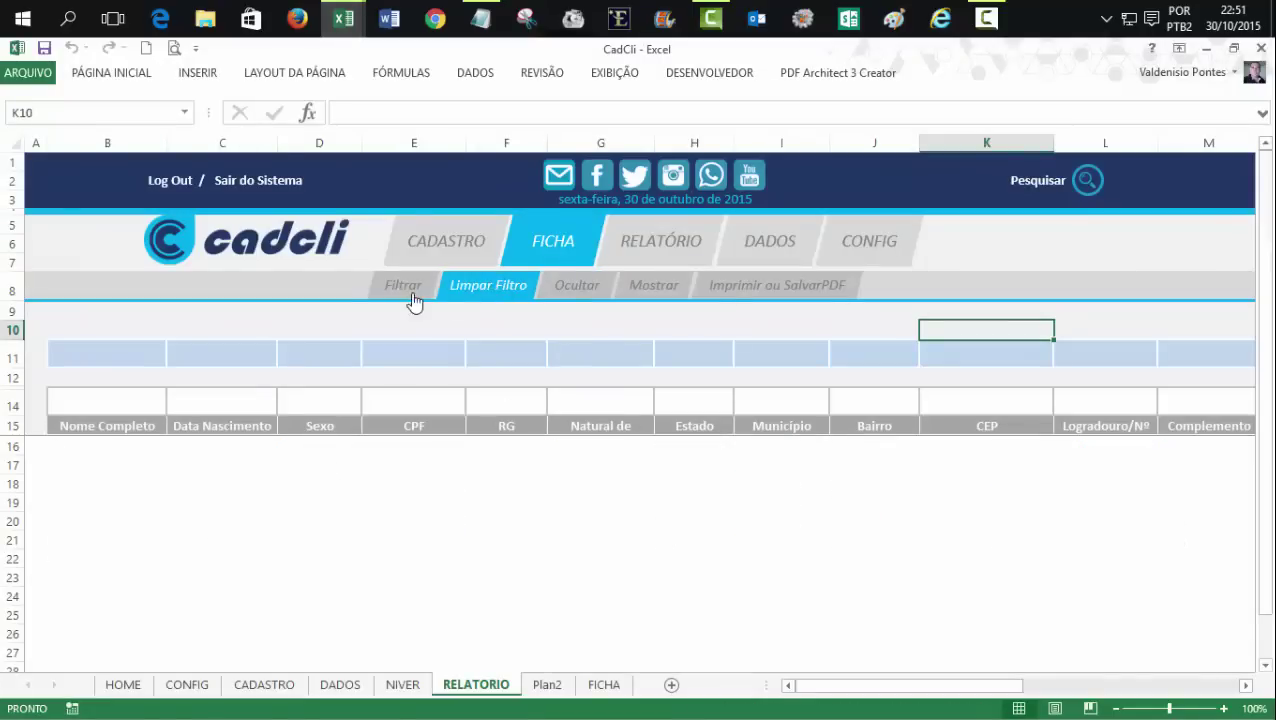
left_click(405, 292)
left_click(495, 292)
left_click(582, 288)
left_click(655, 290)
left_click(575, 288)
left_click(525, 290)
left_click(403, 288)
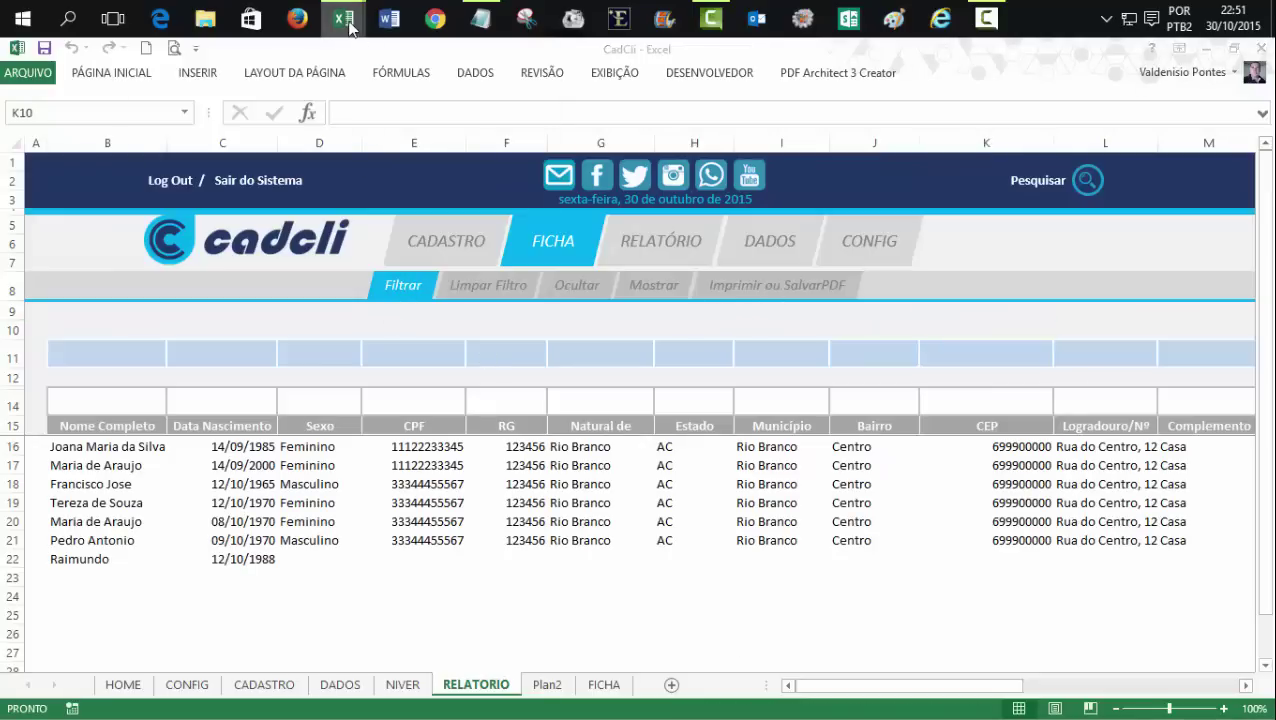
left_click(440, 110)
- Write Public Sub MostrarColunas calling EfeitoMenuCadastro and setting shtRelatorio.Columns("B:U").EntireColumn.Hidden = False
left_click(275, 533)
type("public sub MostrarColunas")
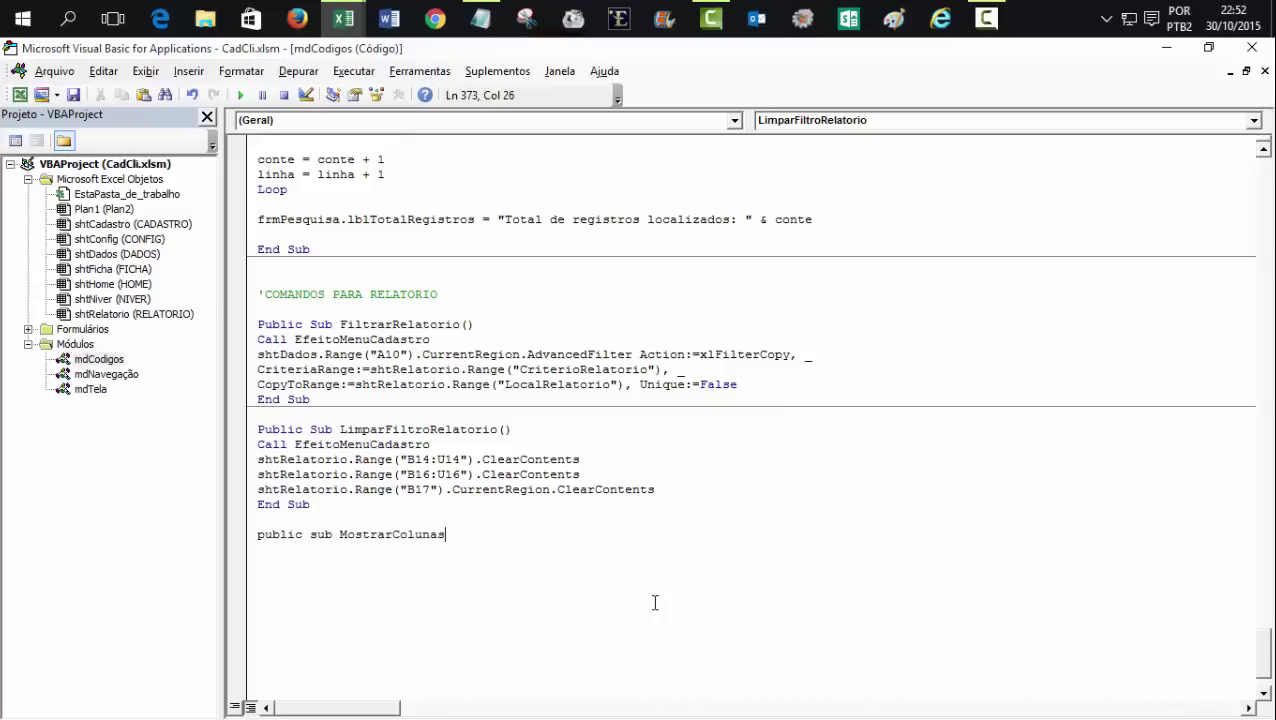
key("Return")
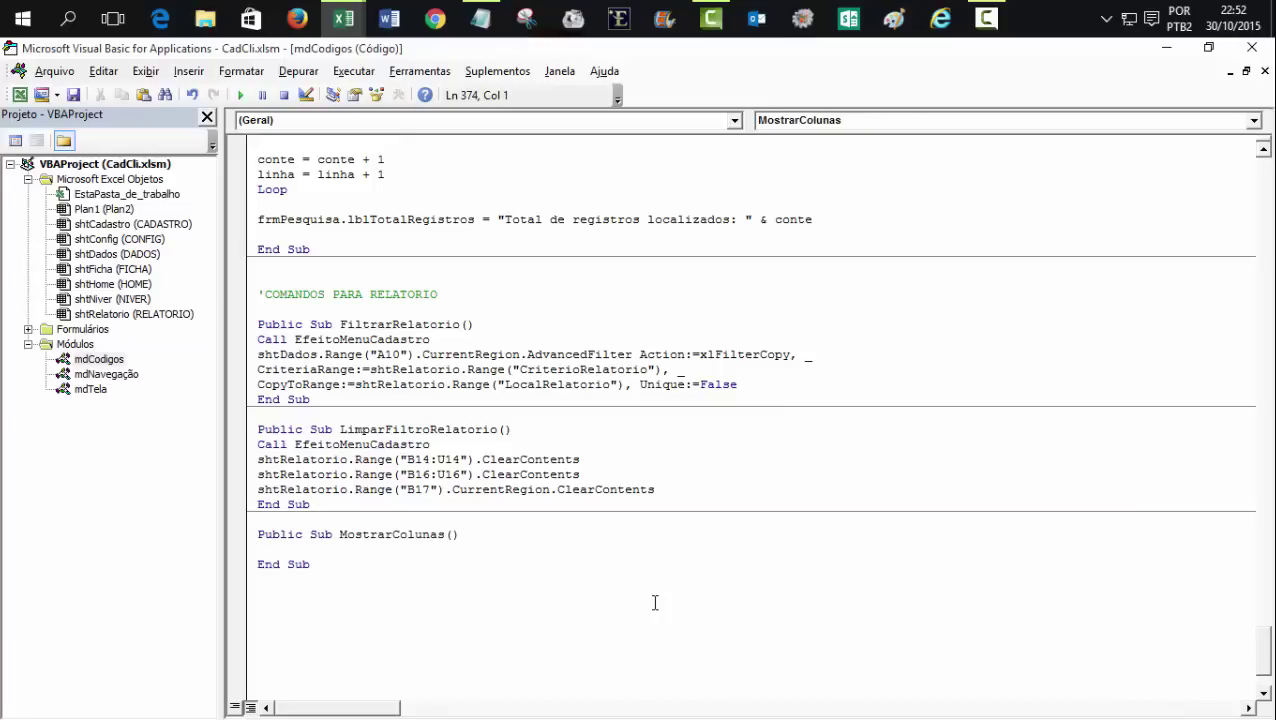
key("ctrl+v")
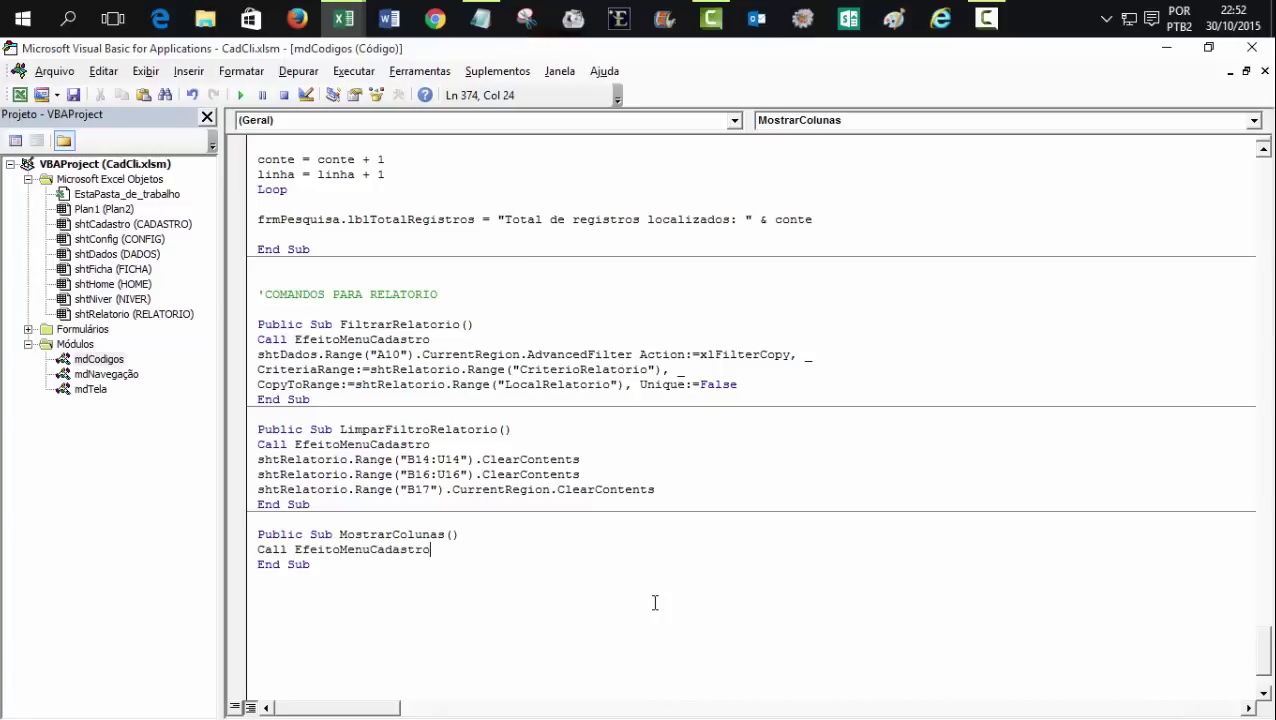
key("Return")
type("shtrelat")
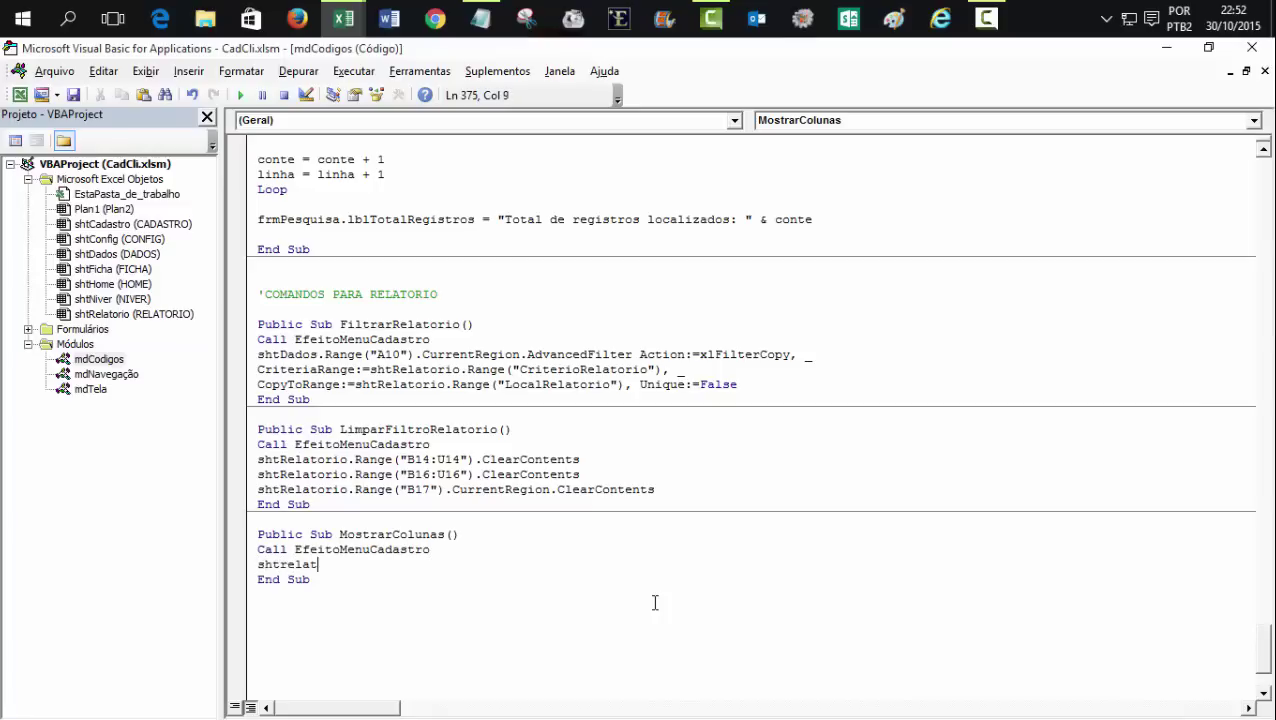
type("orio")
type(".c")
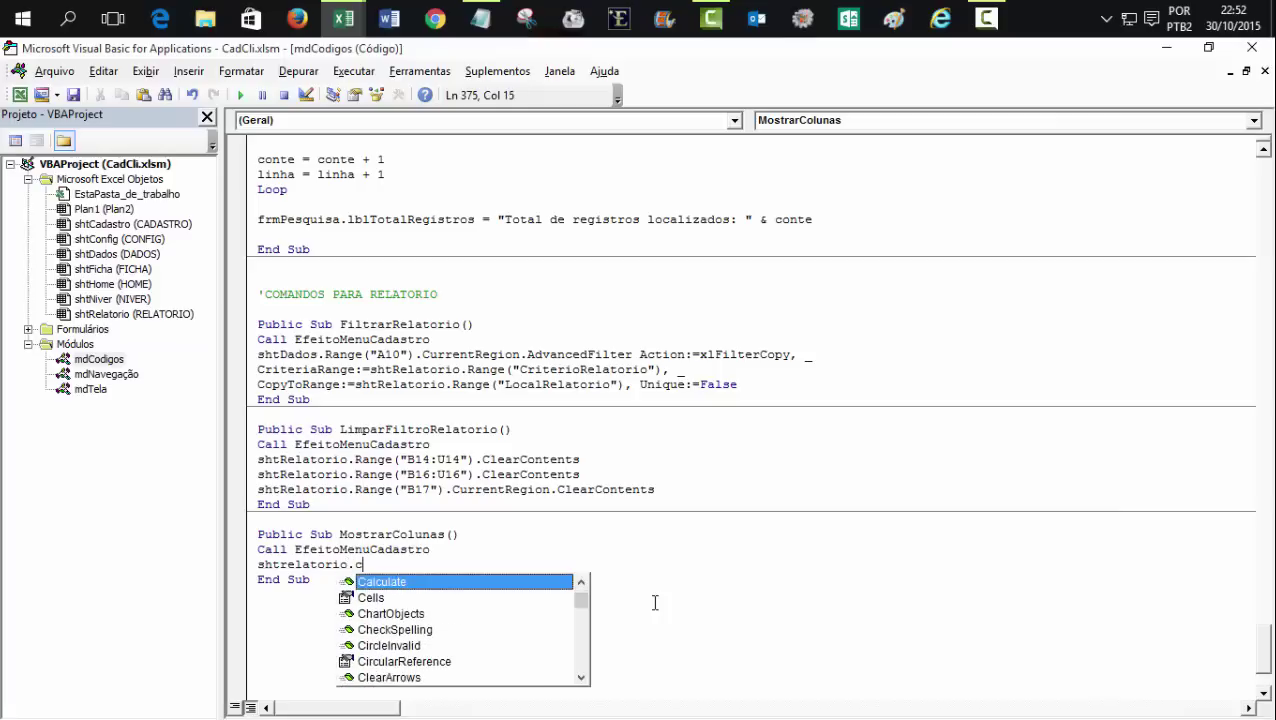
type("ol")
key("Tab")
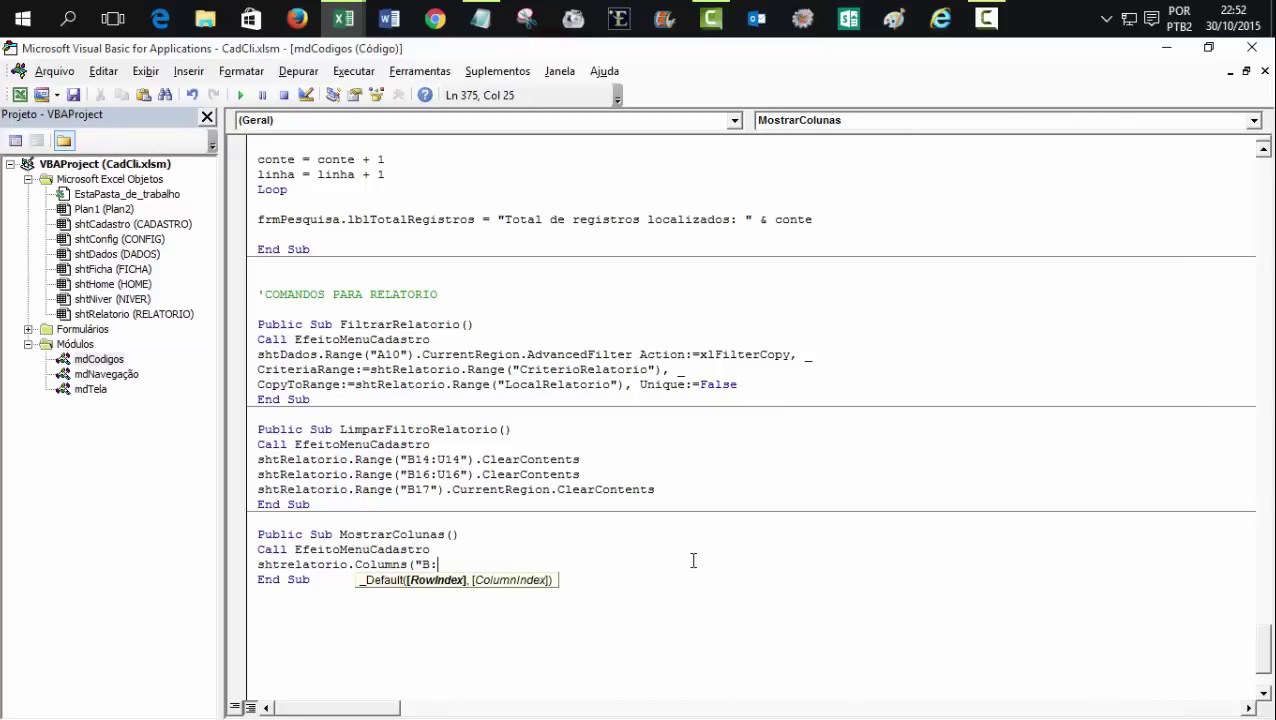
type("U\").en")
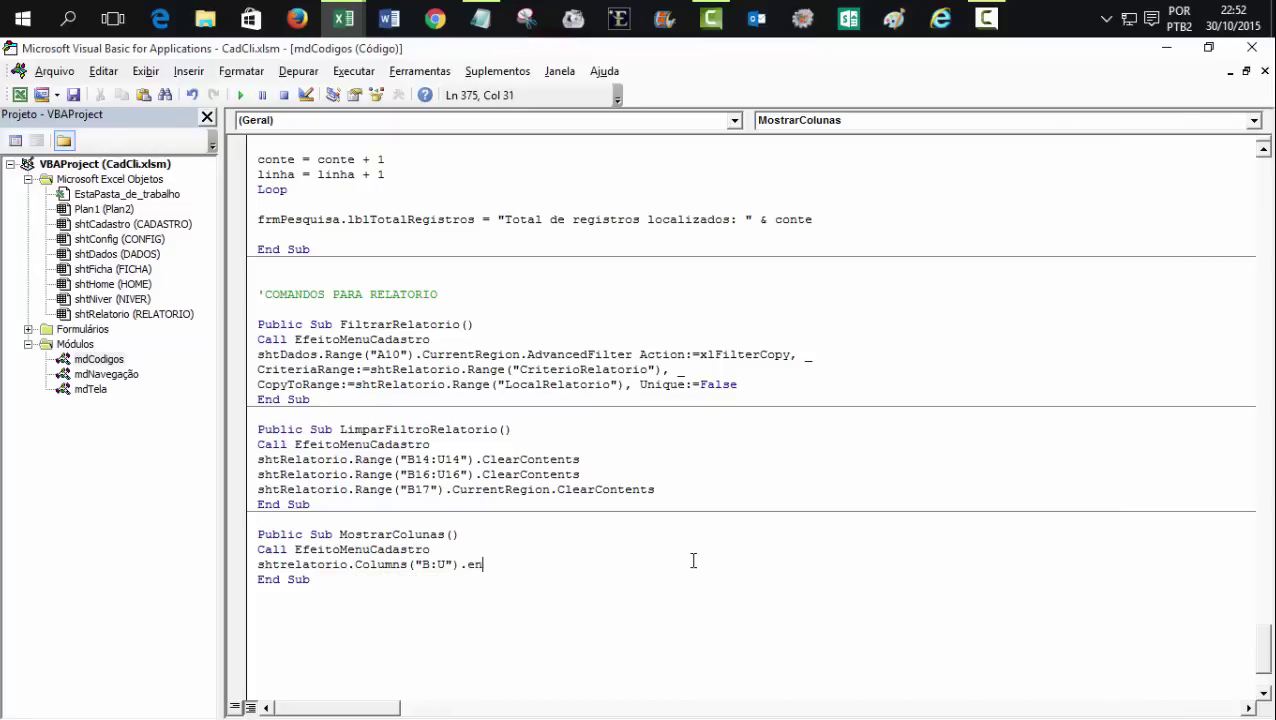
type("tirecolumn.hidden=false")
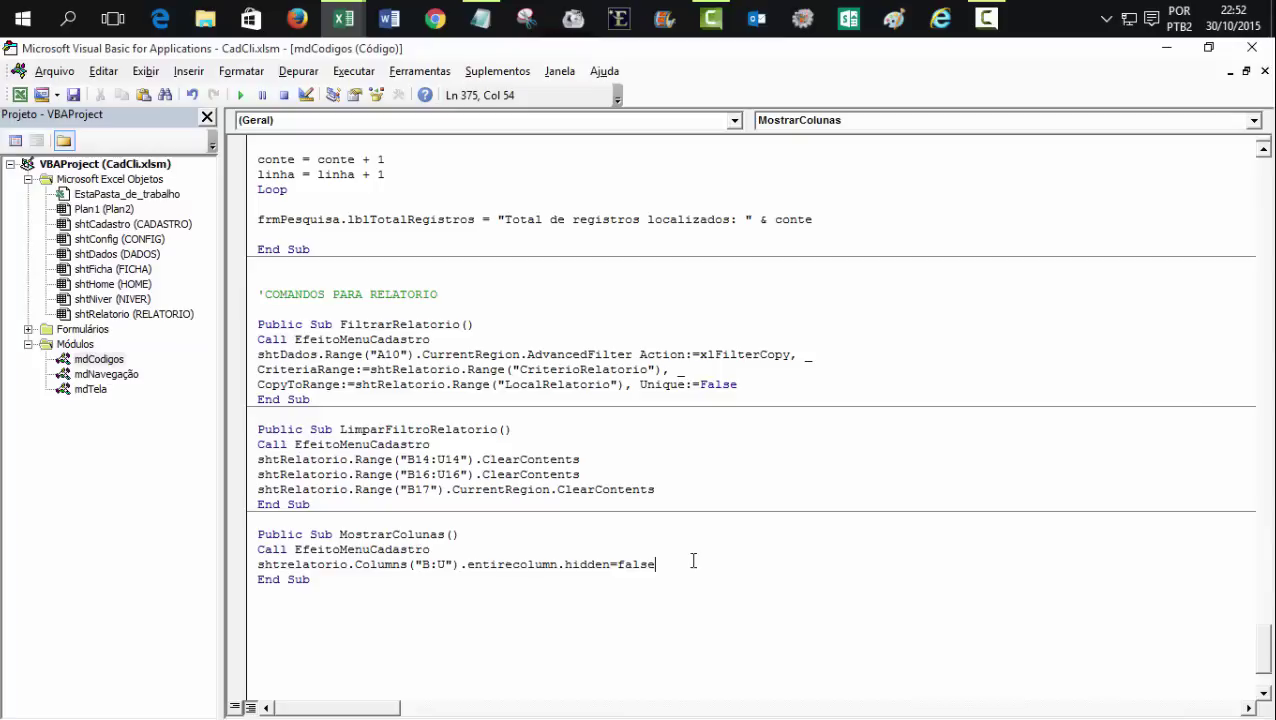
left_click(646, 619)
mouse_move(343, 19)
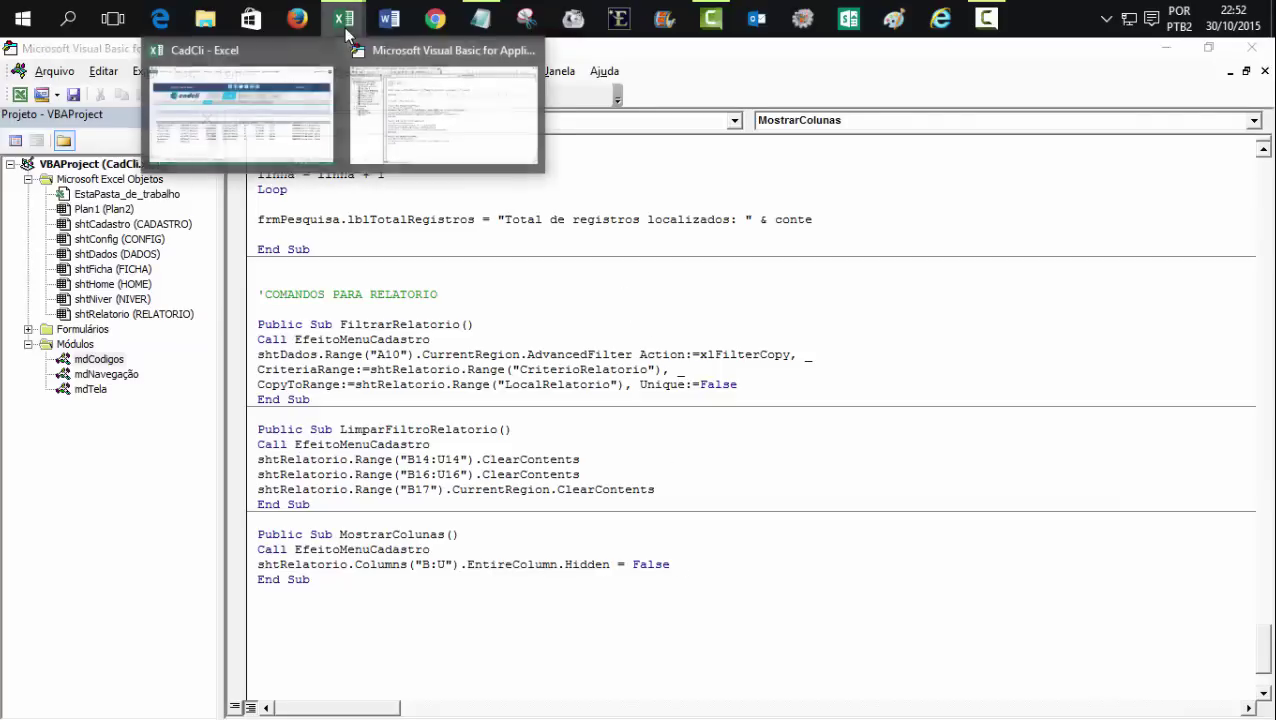
- Assign the MostrarColunas macro to the btnMostrar shape on RELATORIO
left_click(237, 95)
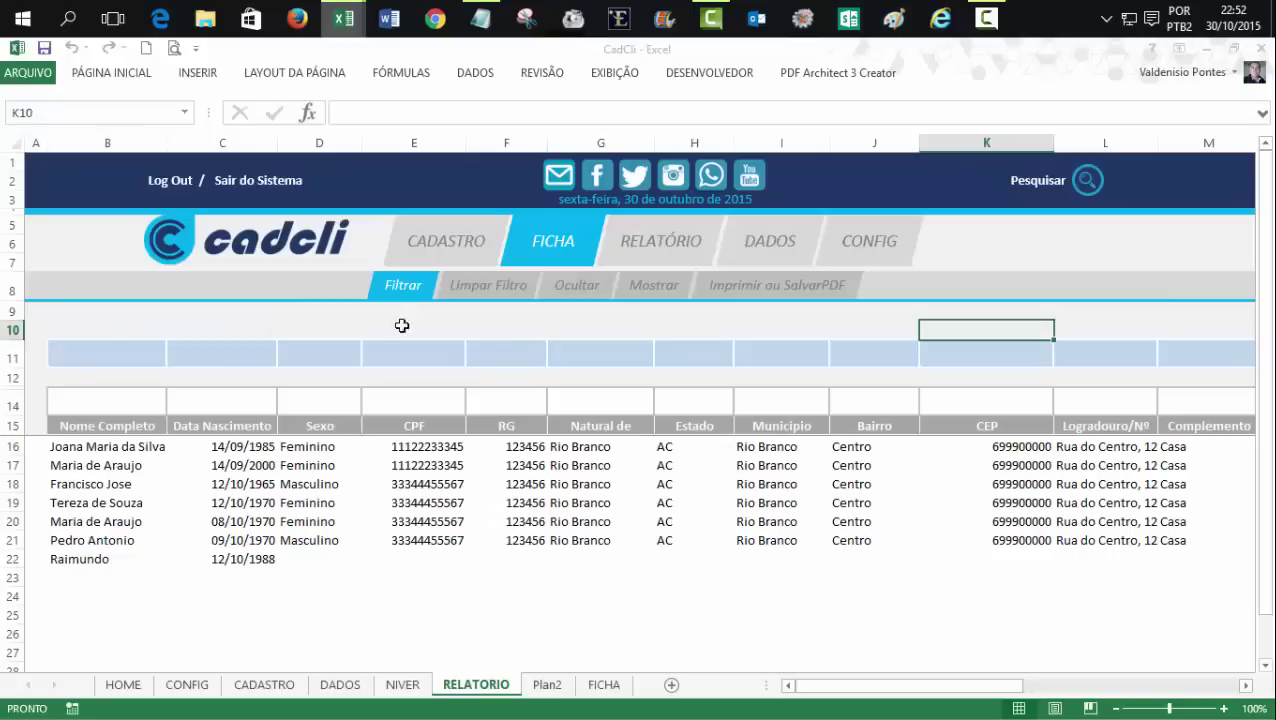
left_click(641, 283, "ctrl")
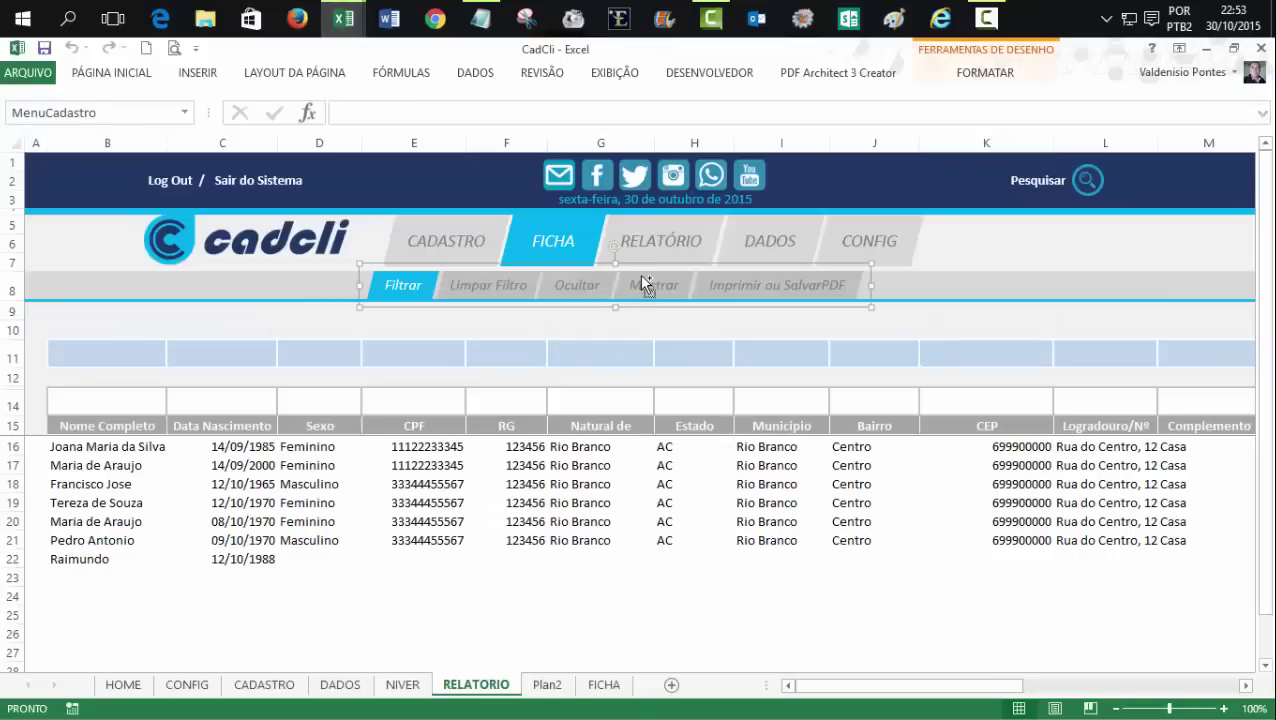
left_click(641, 274, "ctrl")
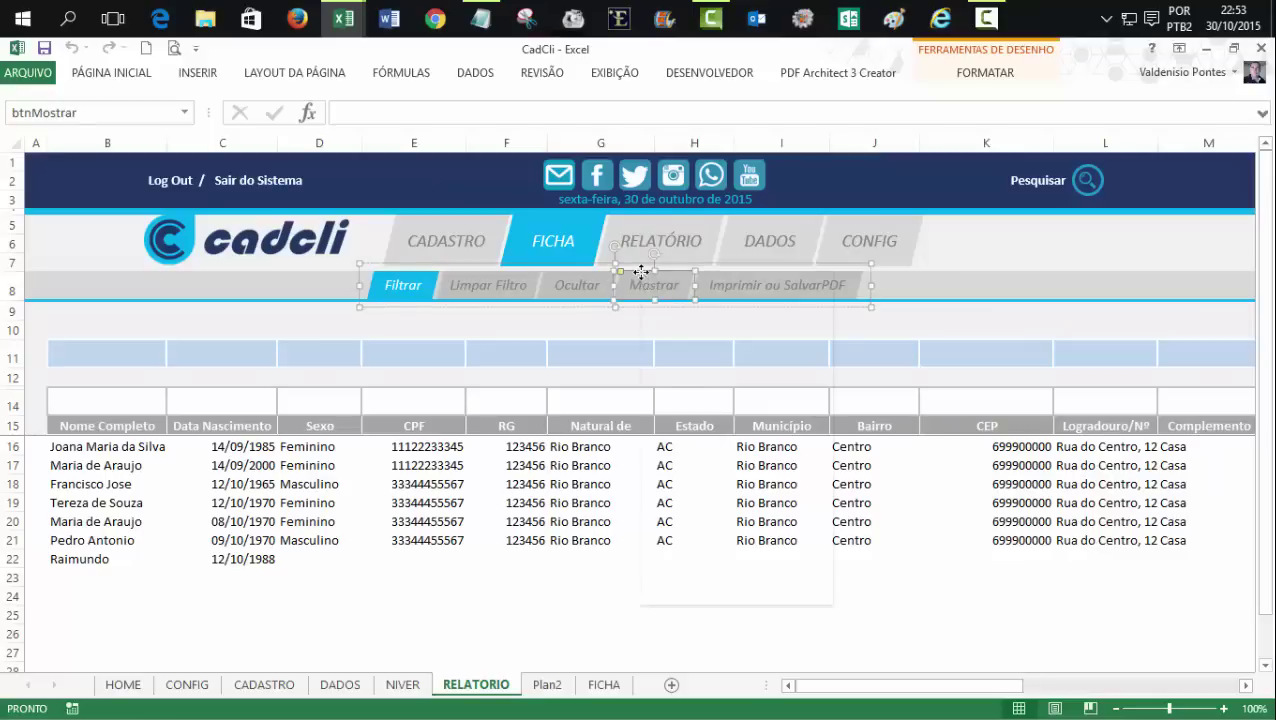
right_click(641, 274)
left_click(701, 520)
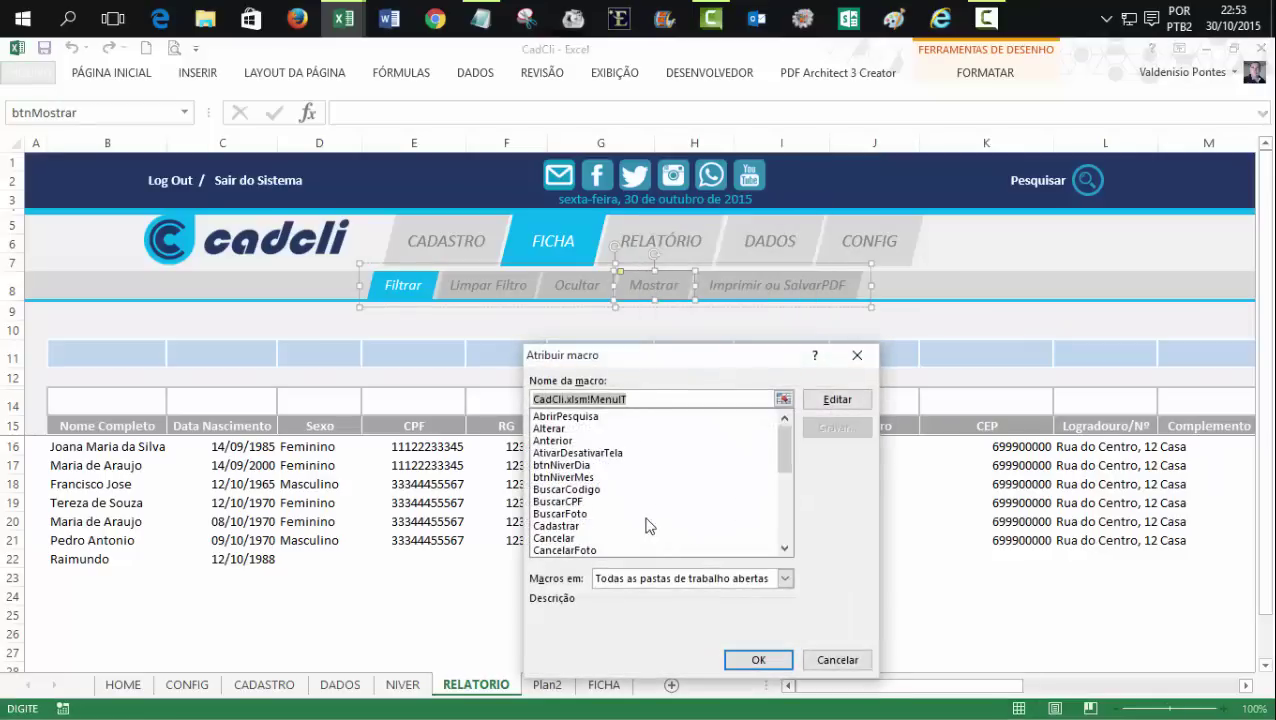
left_click_drag(786, 448, 785, 537)
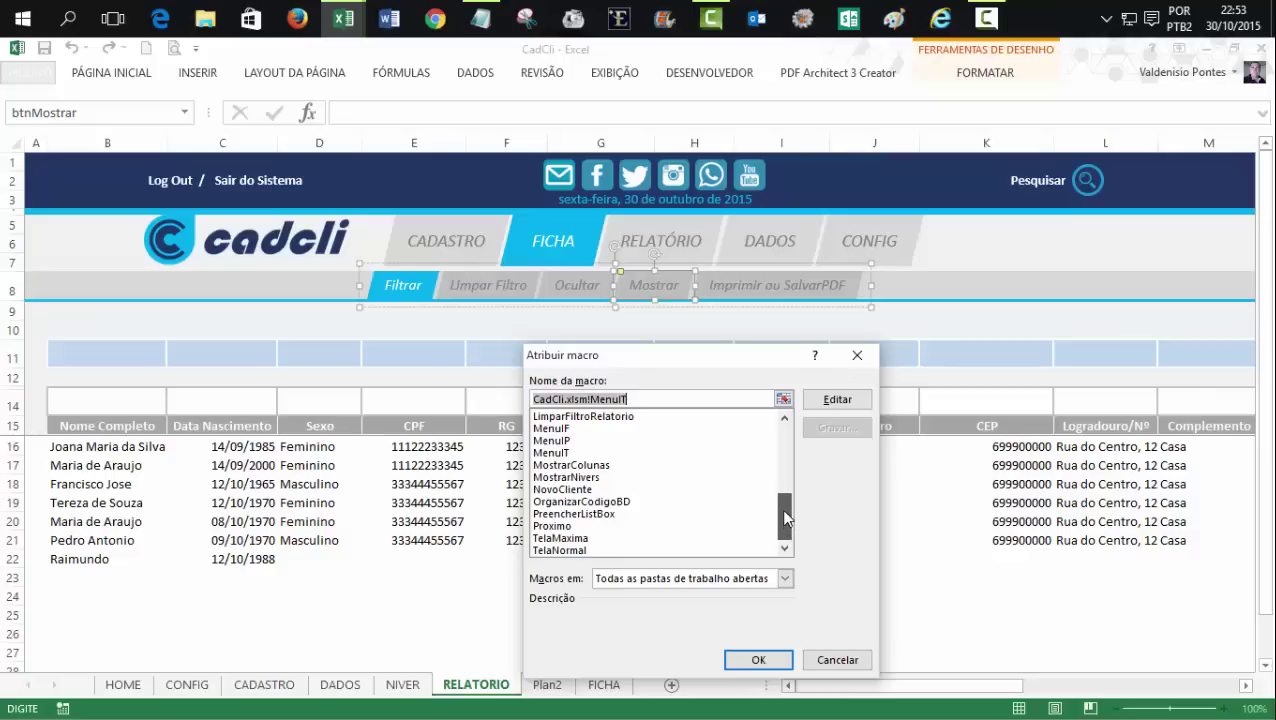
left_click(608, 466)
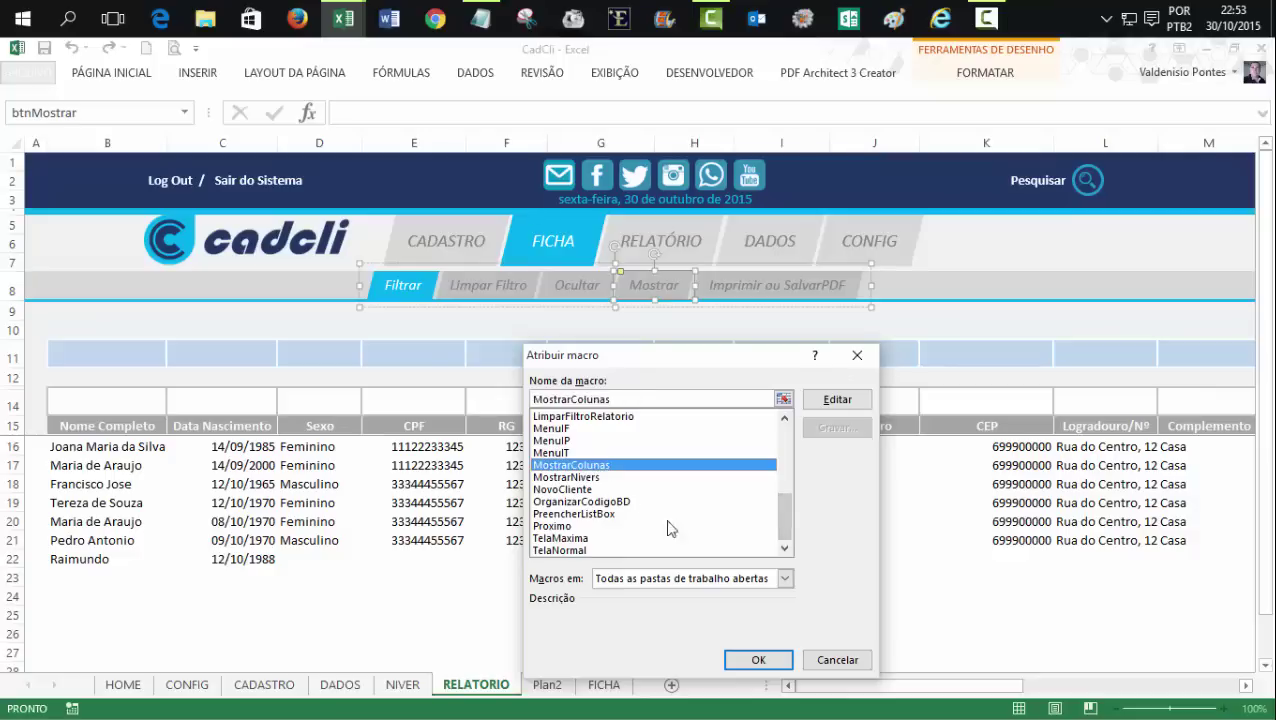
left_click(751, 648)
- Press Mostrar twice to confirm it runs MostrarColunas and highlights
left_click(888, 576)
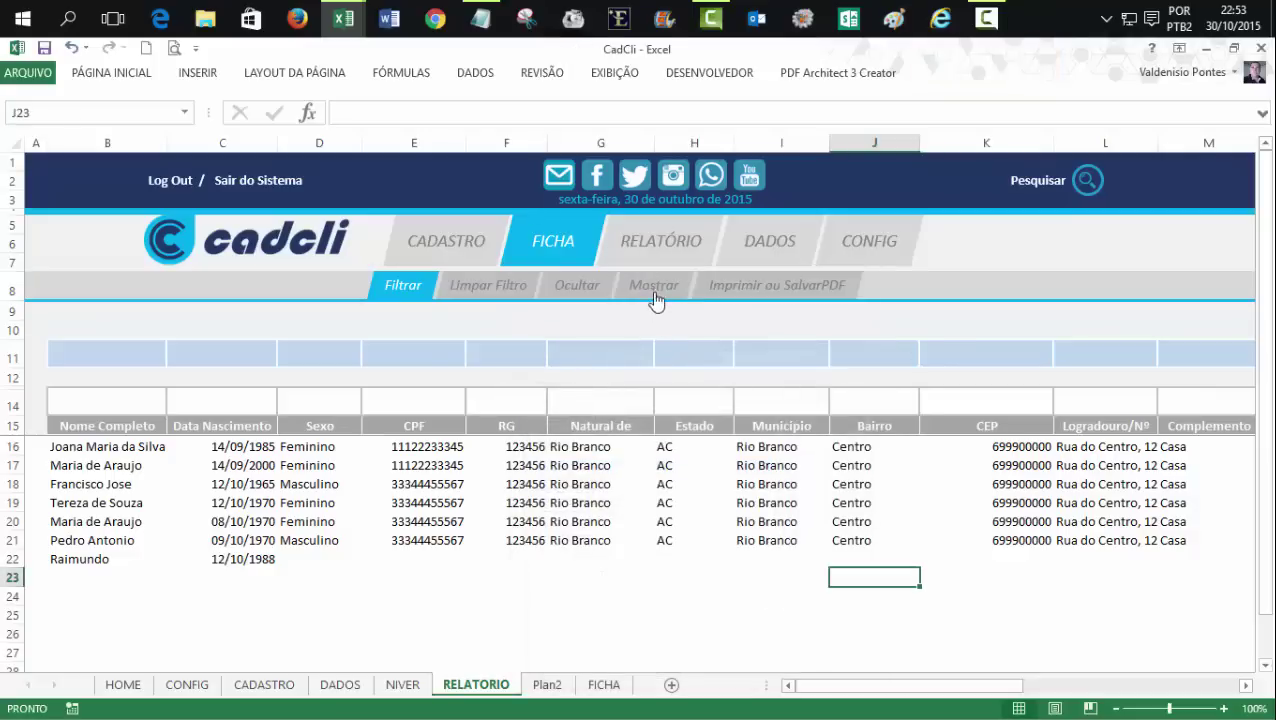
left_click(655, 287)
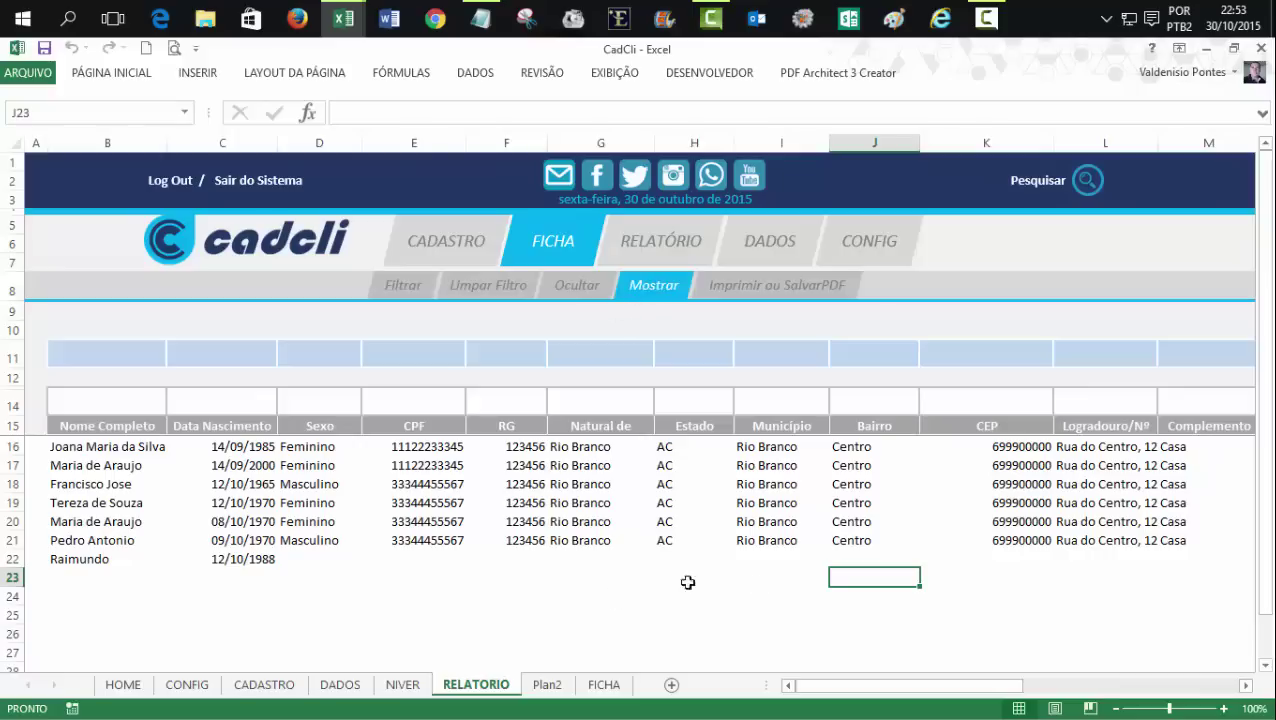
left_click(655, 287)
left_click(344, 18)
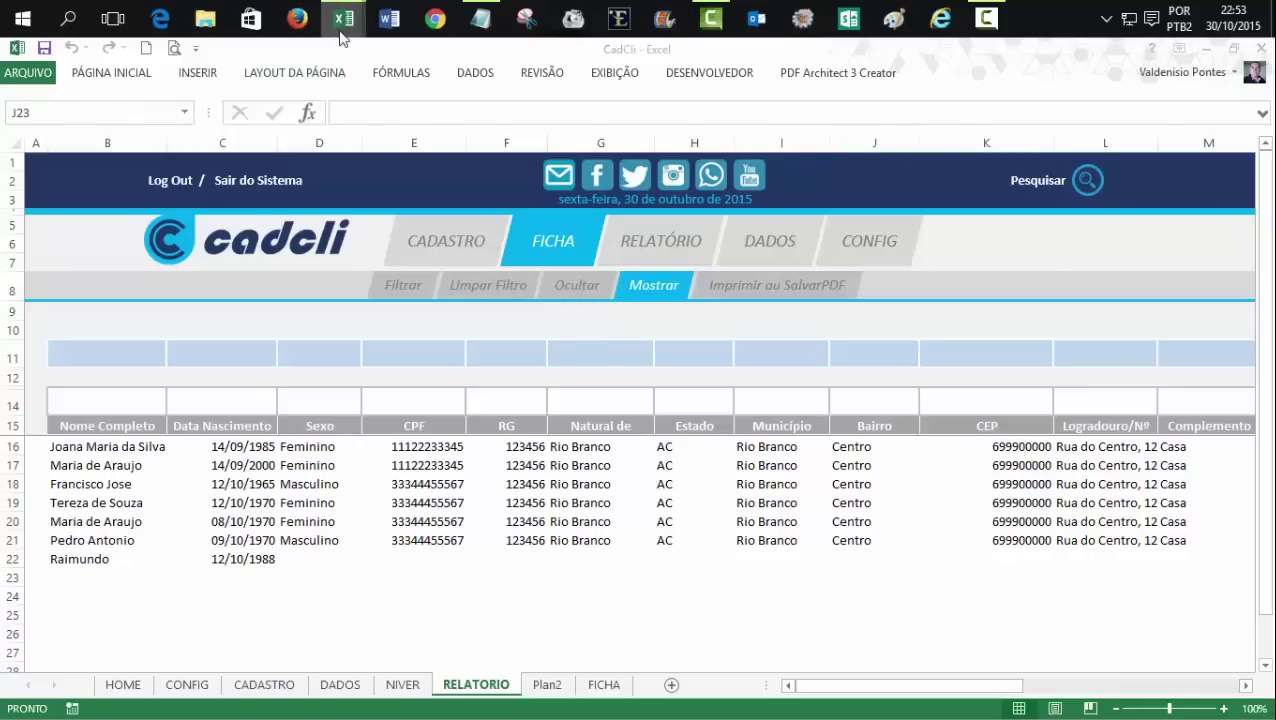
- Copy the whole MostrarColunas procedure and add blank lines beneath its End Sub
left_click(408, 134)
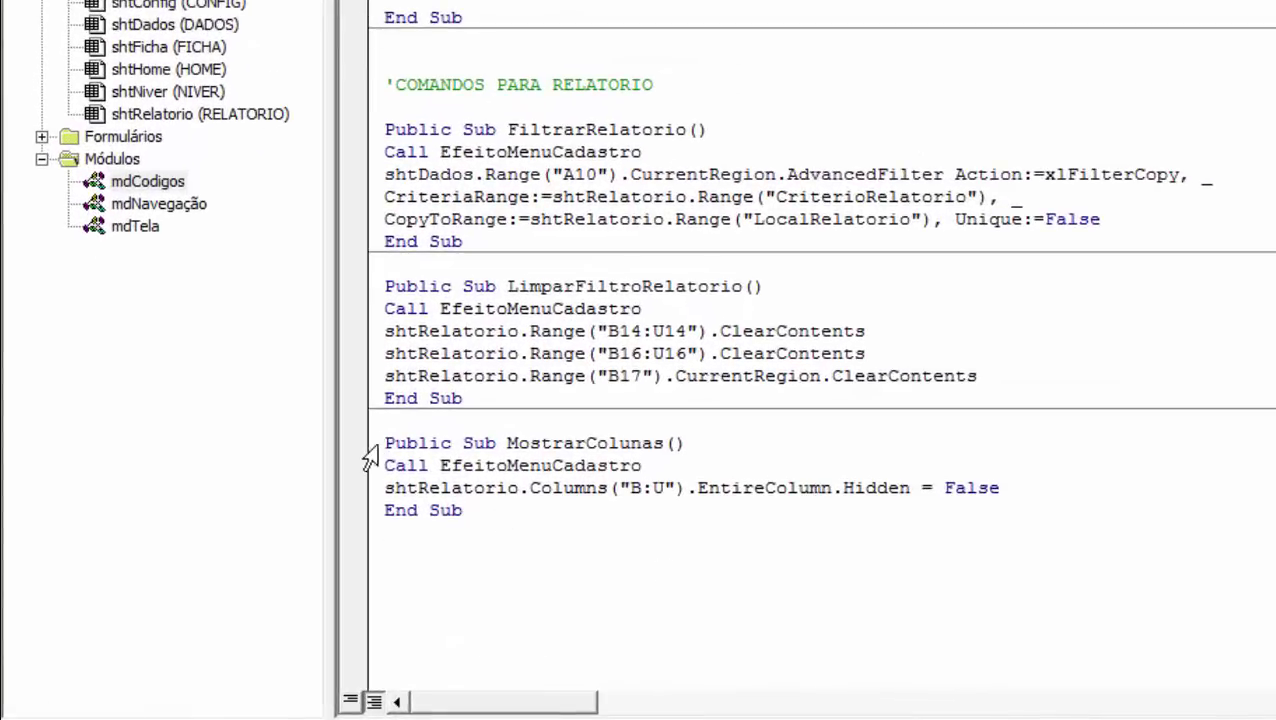
left_click_drag(368, 446, 376, 515)
key("ctrl+c")
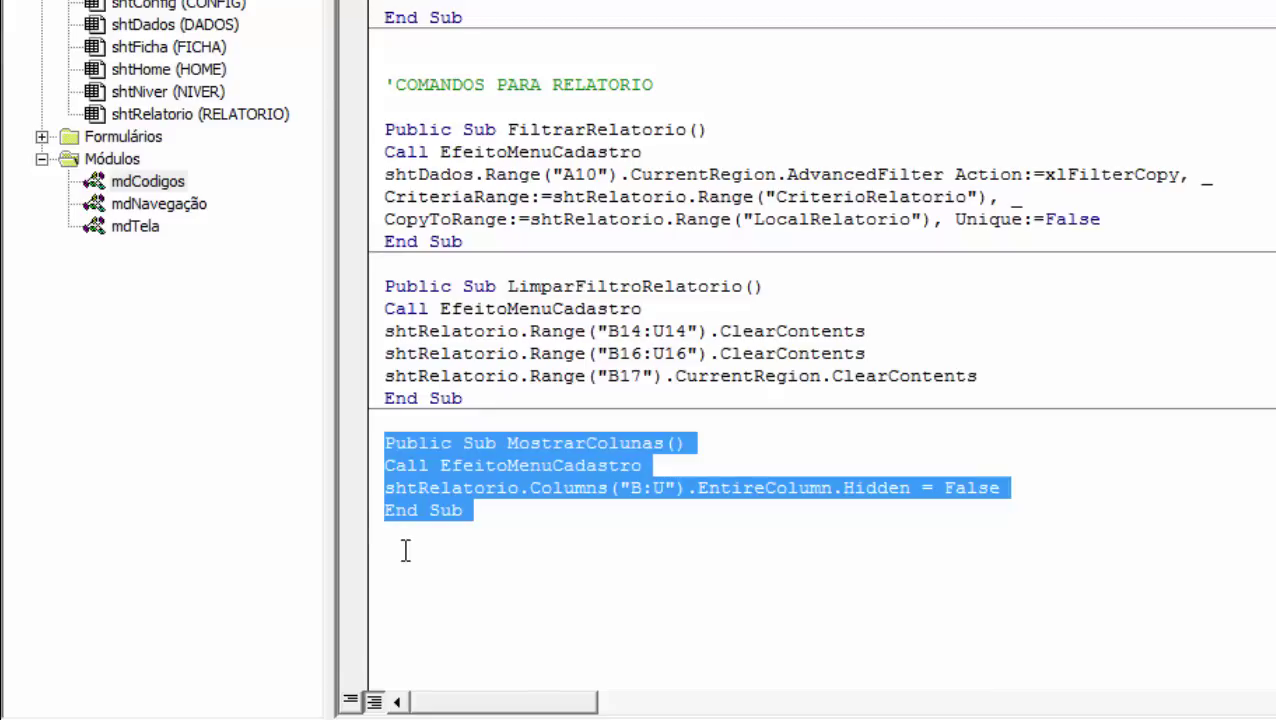
left_click(420, 553)
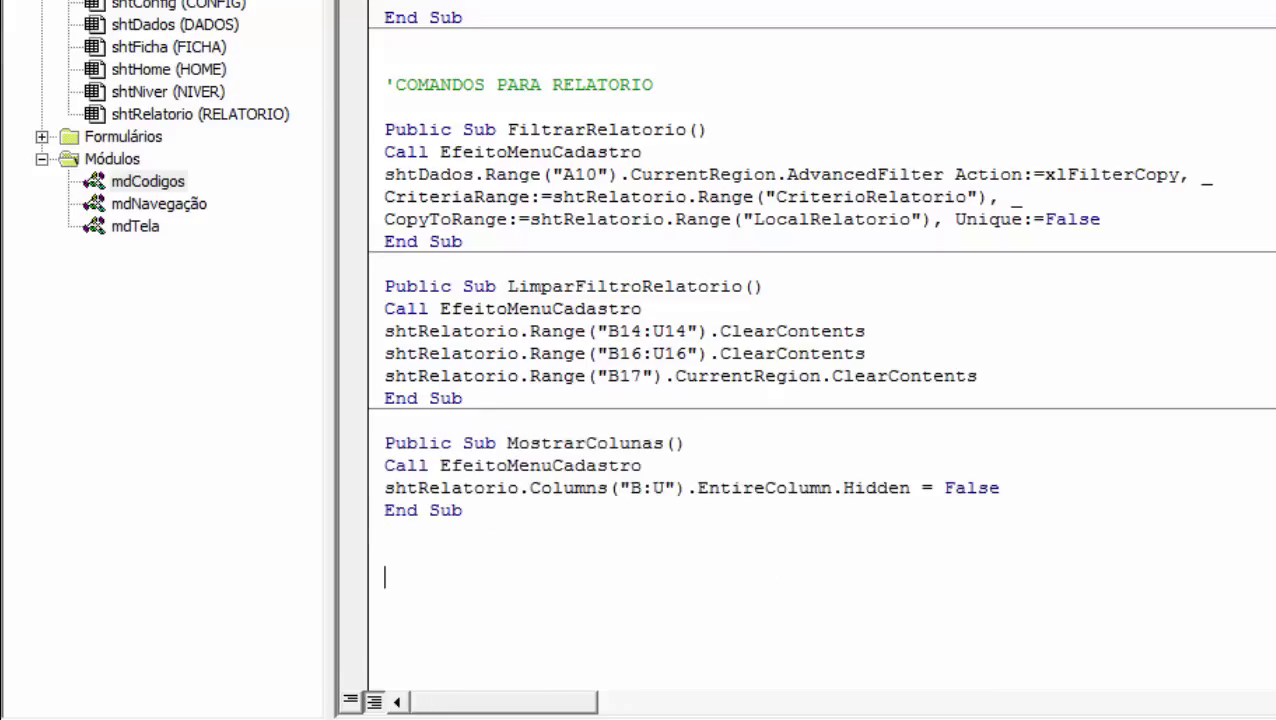
key("Return")
key("Return")
key("Return")
key("Return")
key("Return")
key("Return")
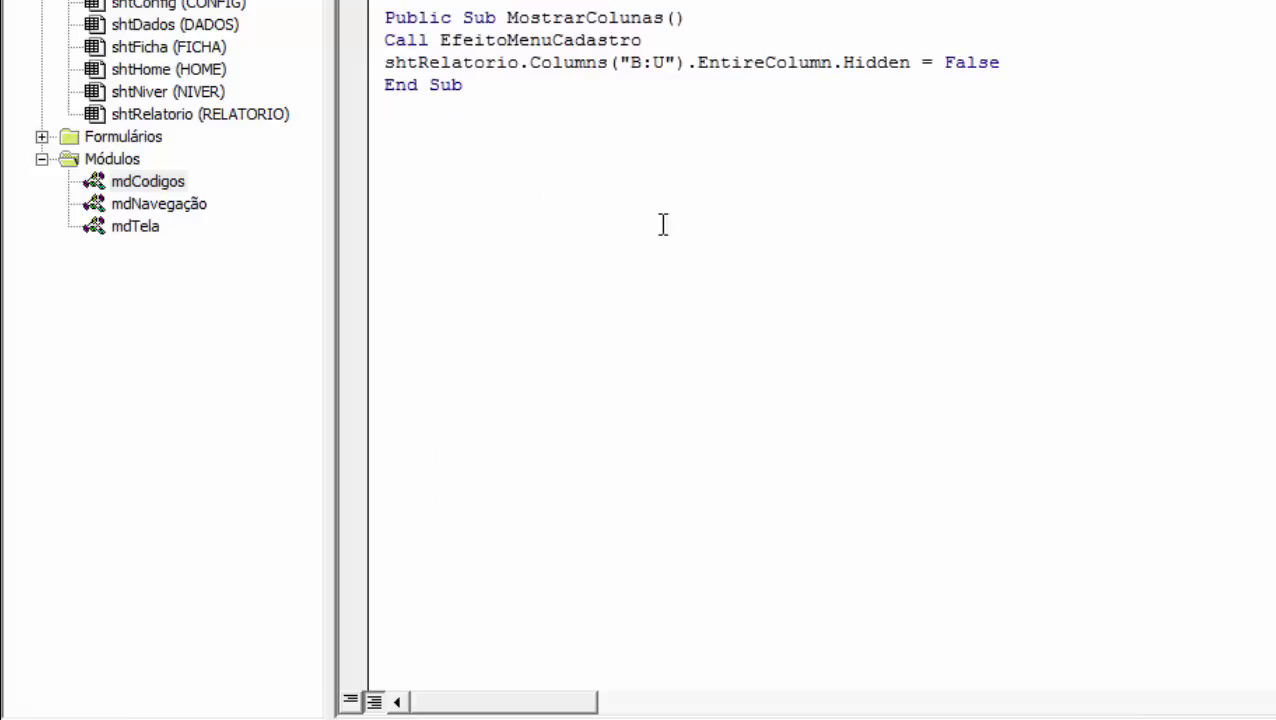
- Paste the MostrarColunas copy, rename it OcultarColunas, and delete its Columns line, keeping Call EfeitoMenuCadastro
left_click(411, 126)
key("ctrl+v")
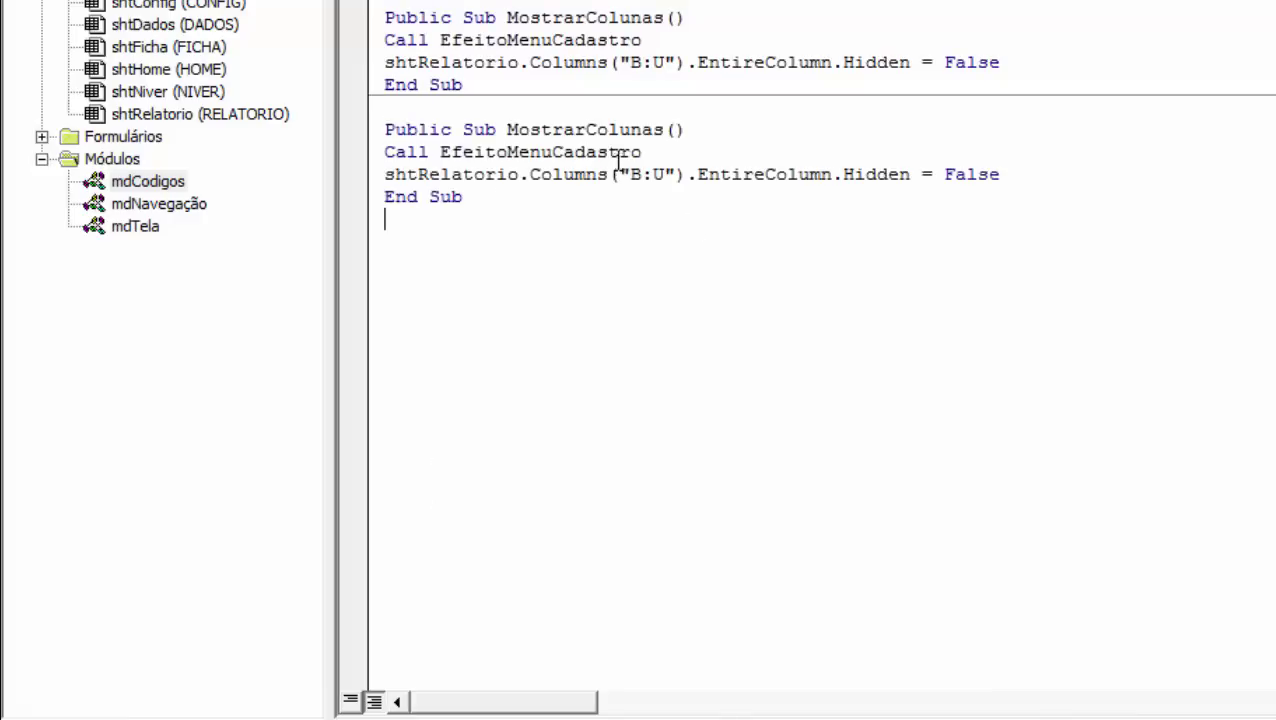
left_click_drag(573, 130, 506, 131)
type("Ocu")
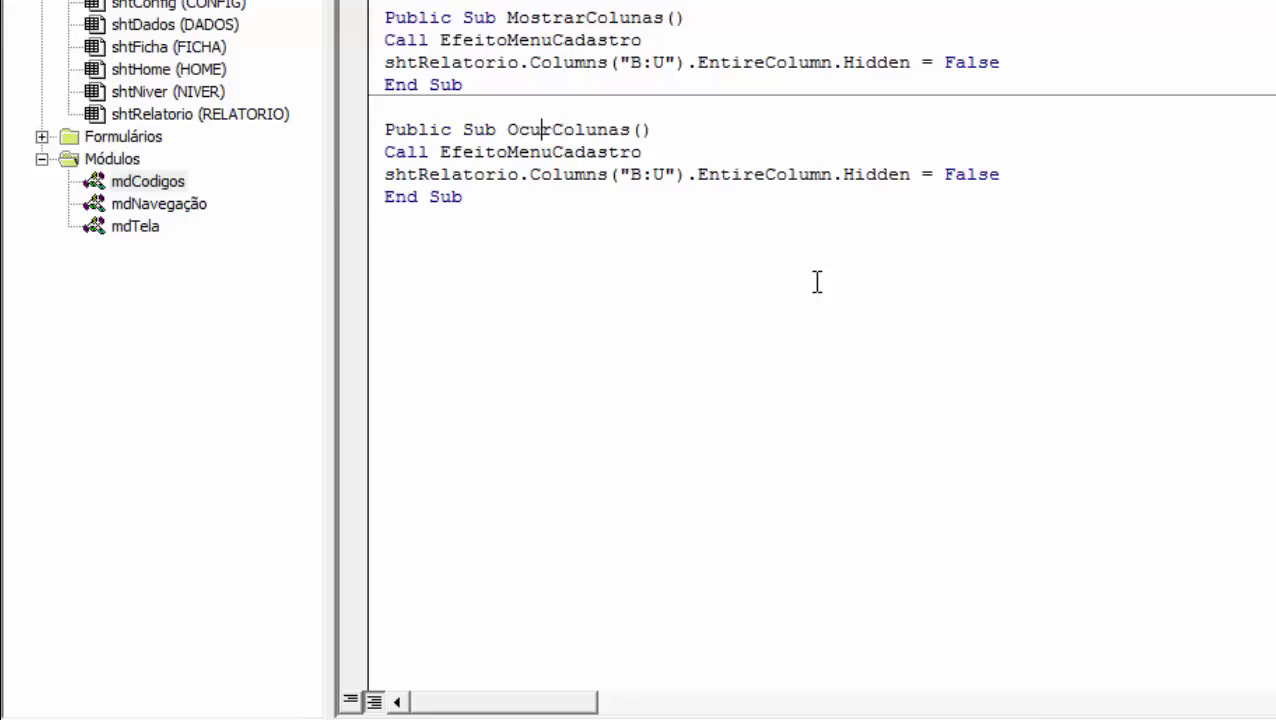
type("lta")
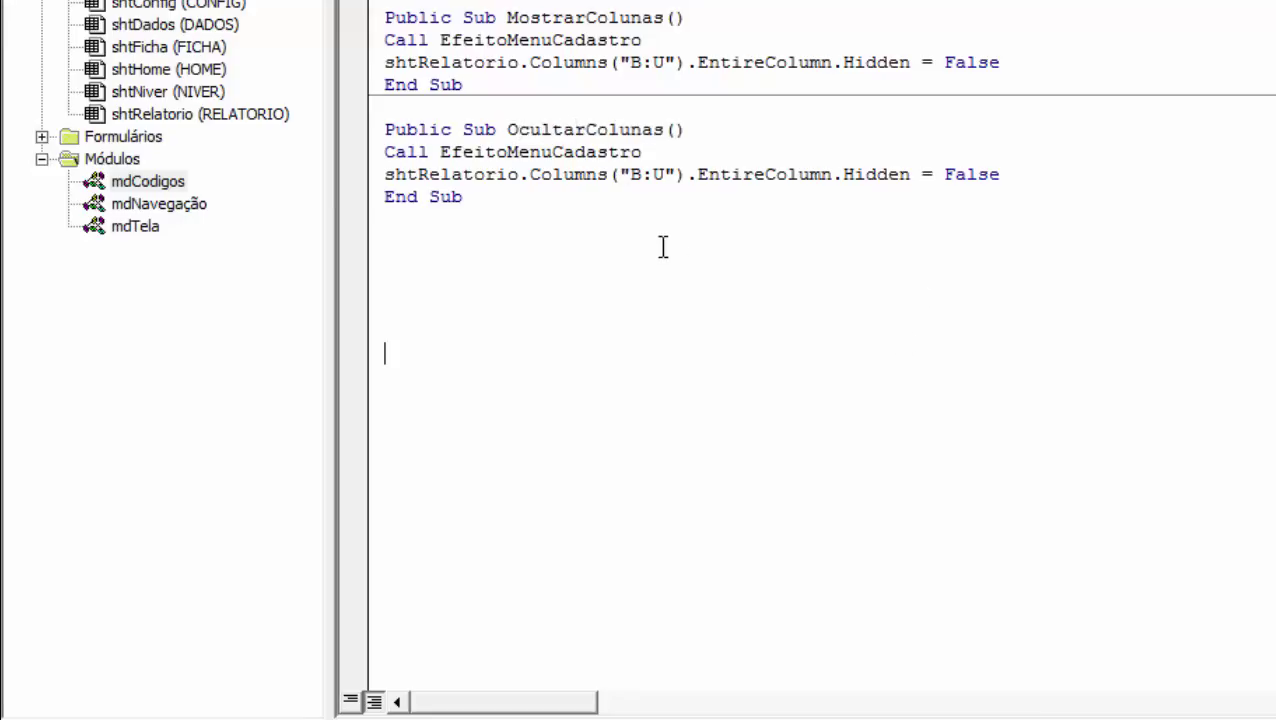
left_click_drag(385, 175, 1038, 178)
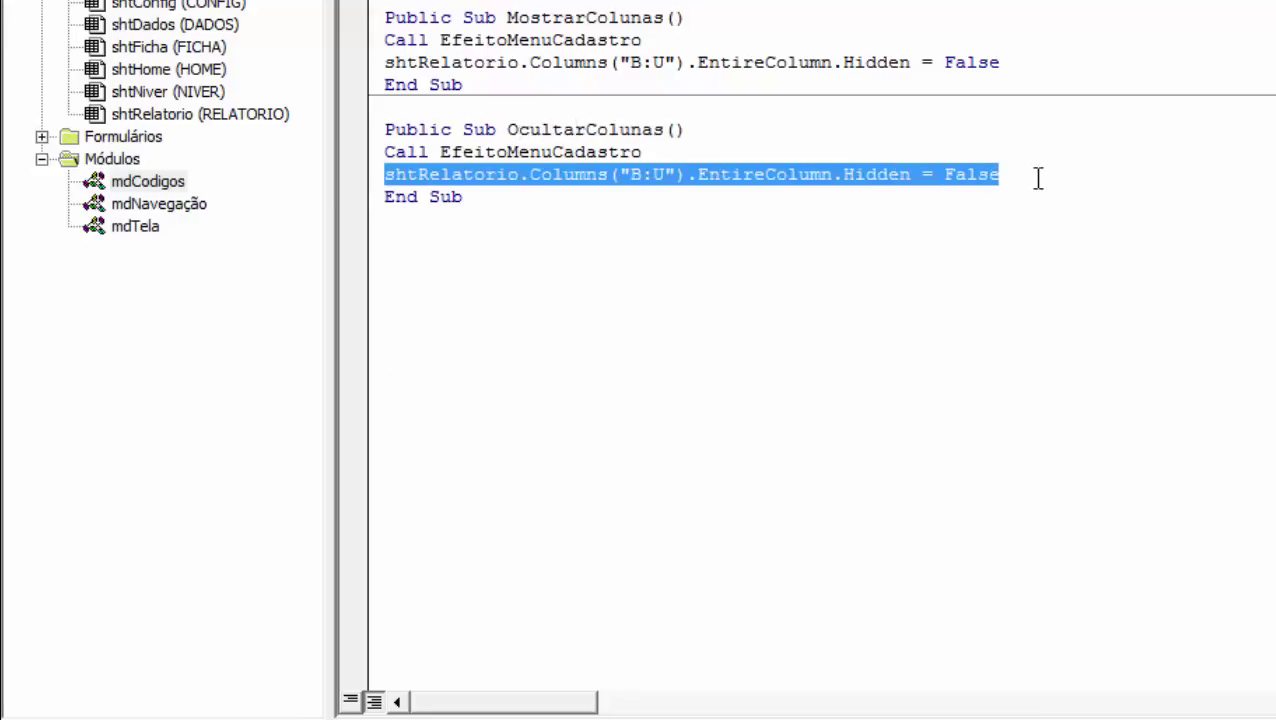
key("Delete")
key("Return")
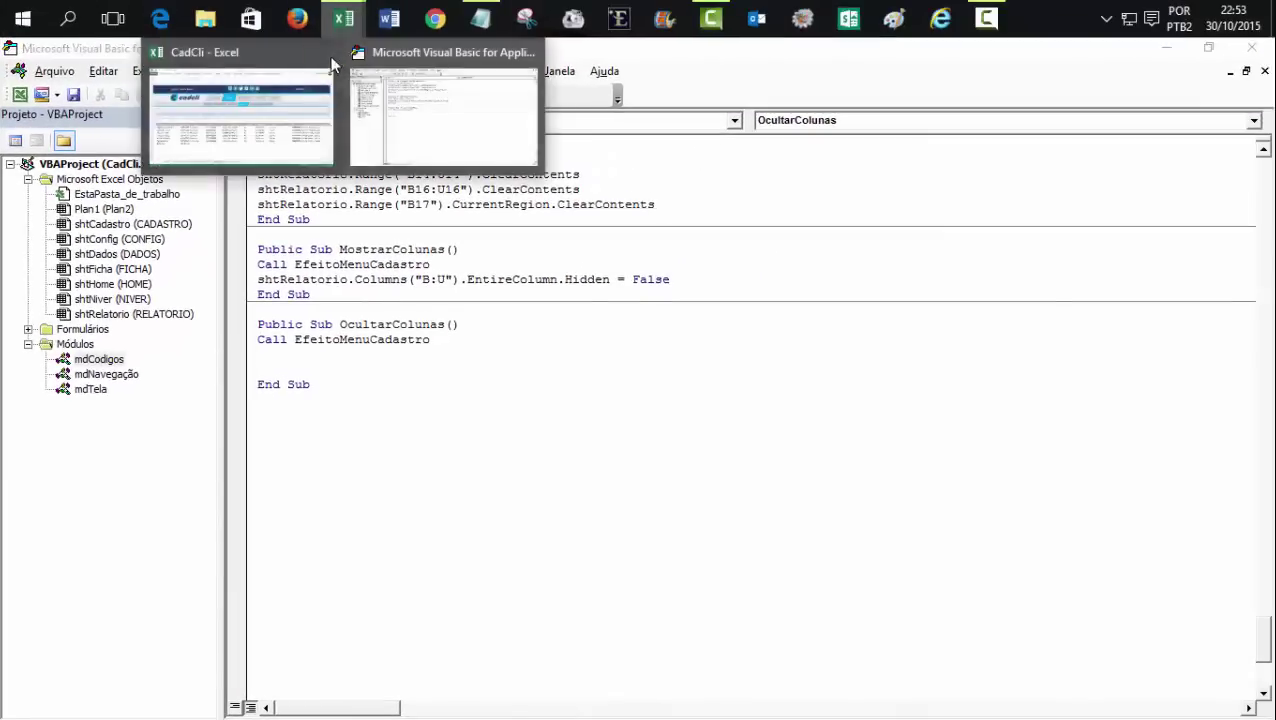
left_click(332, 66)
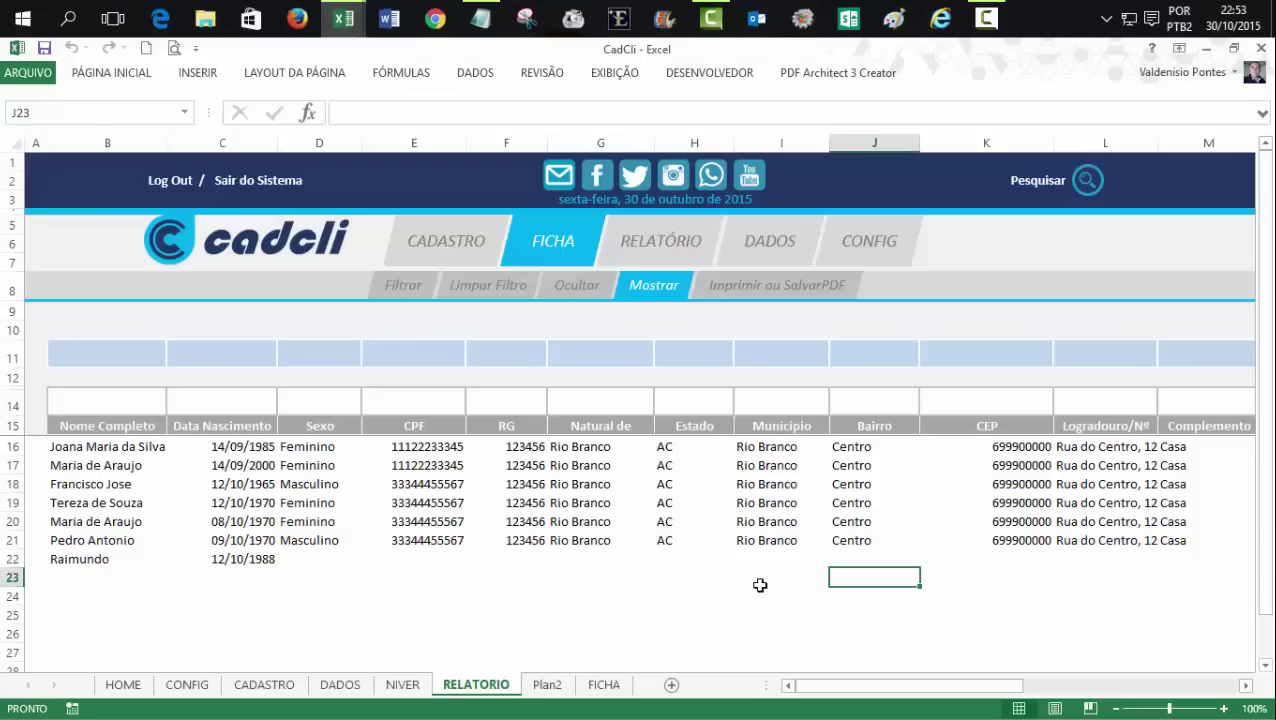
left_click(98, 355)
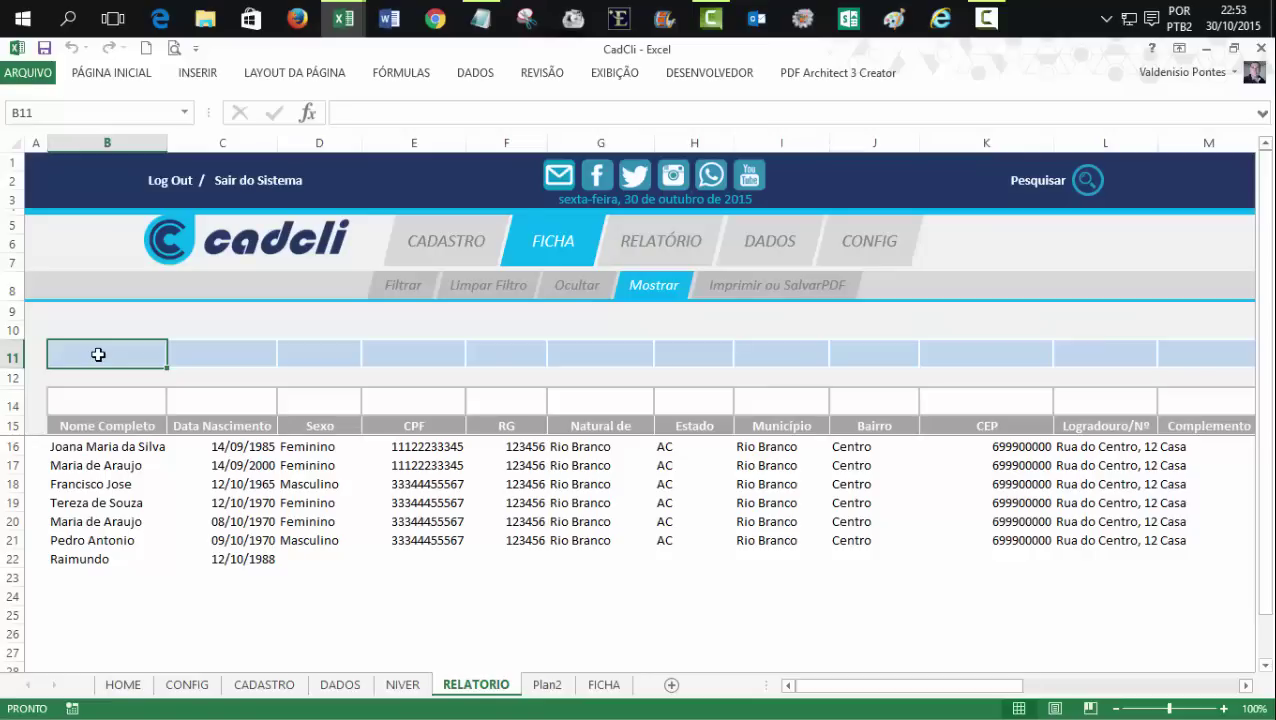
left_click(195, 355)
left_click(285, 353)
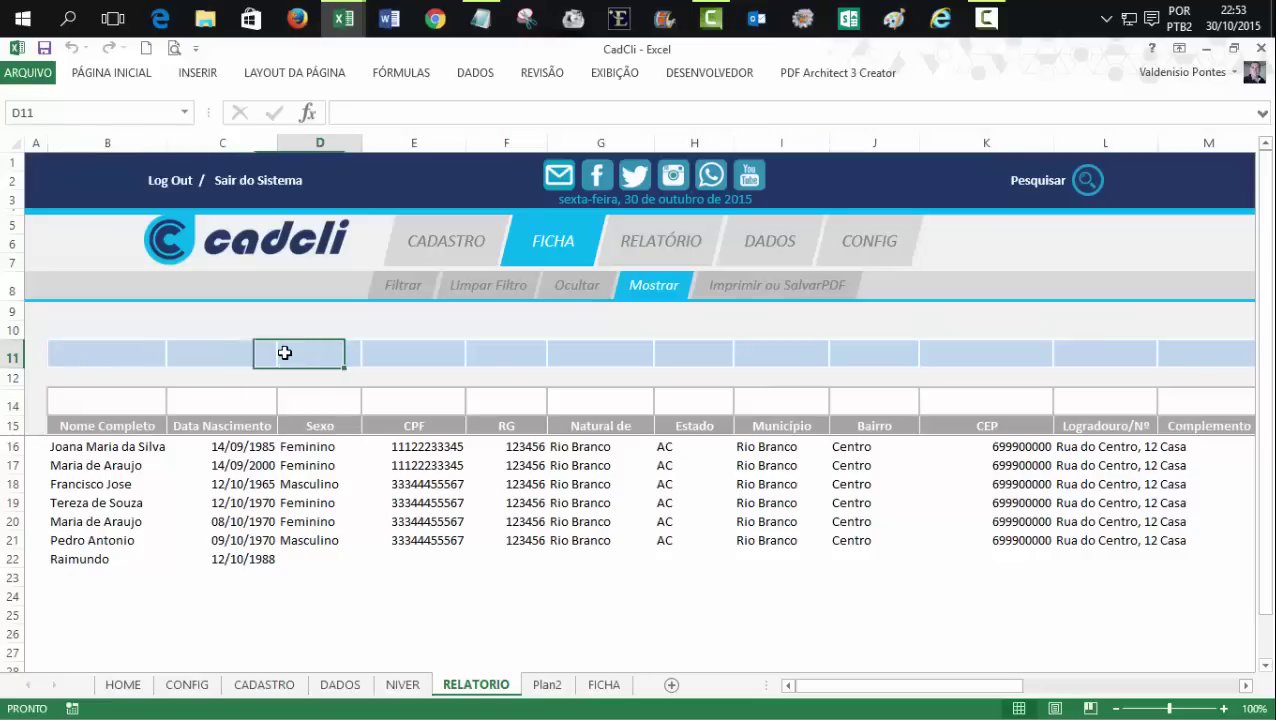
left_click(400, 355)
left_click(484, 356)
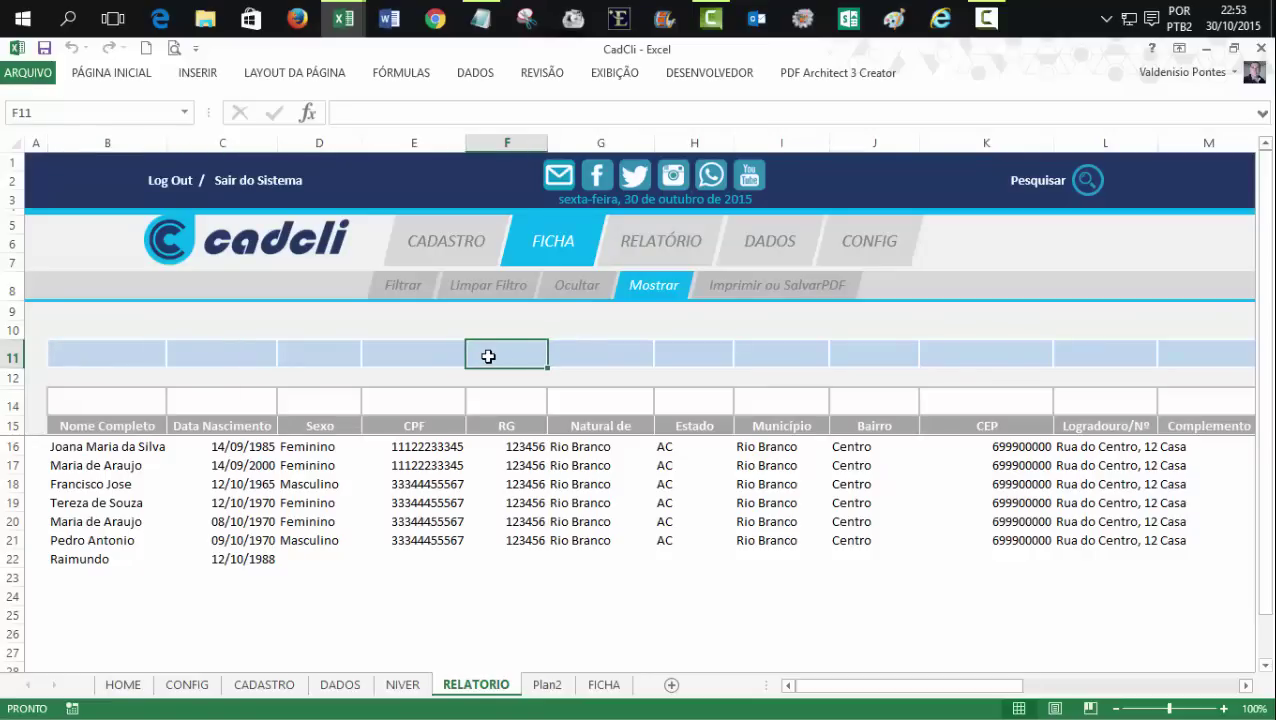
left_click(595, 352)
left_click(696, 352)
left_click(767, 354)
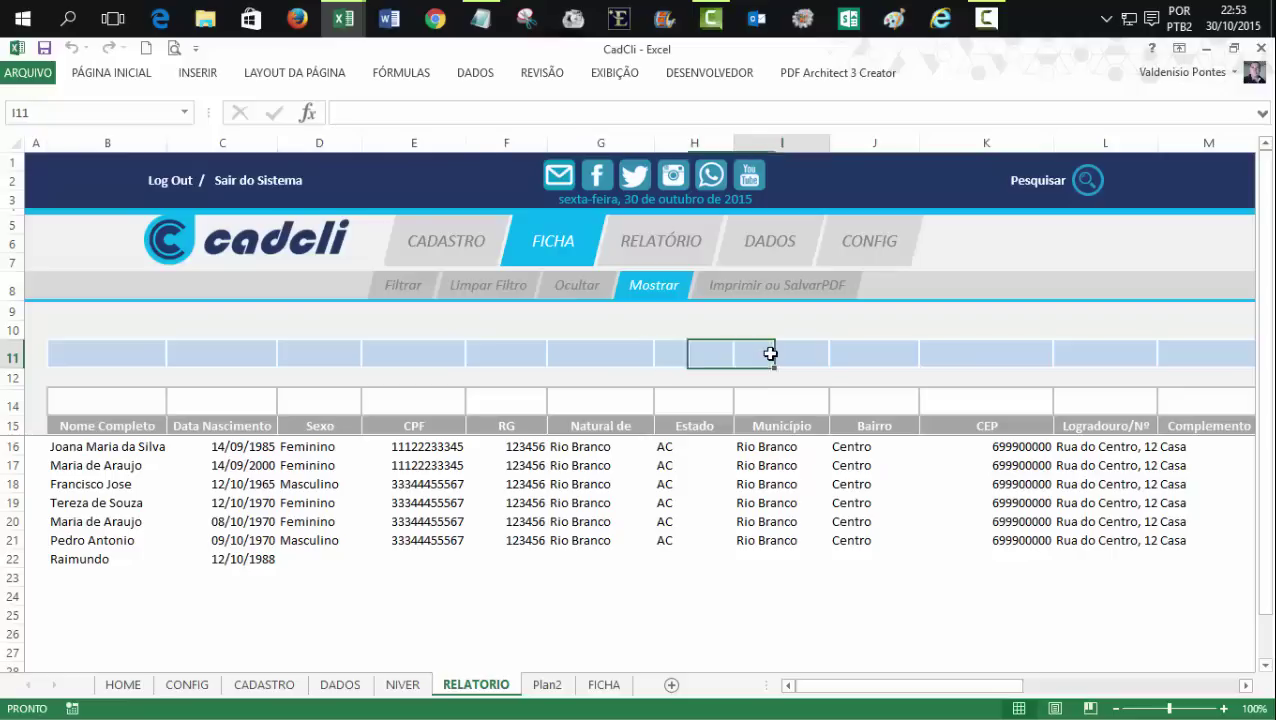
left_click(880, 354)
left_click(960, 355)
left_click(1090, 357)
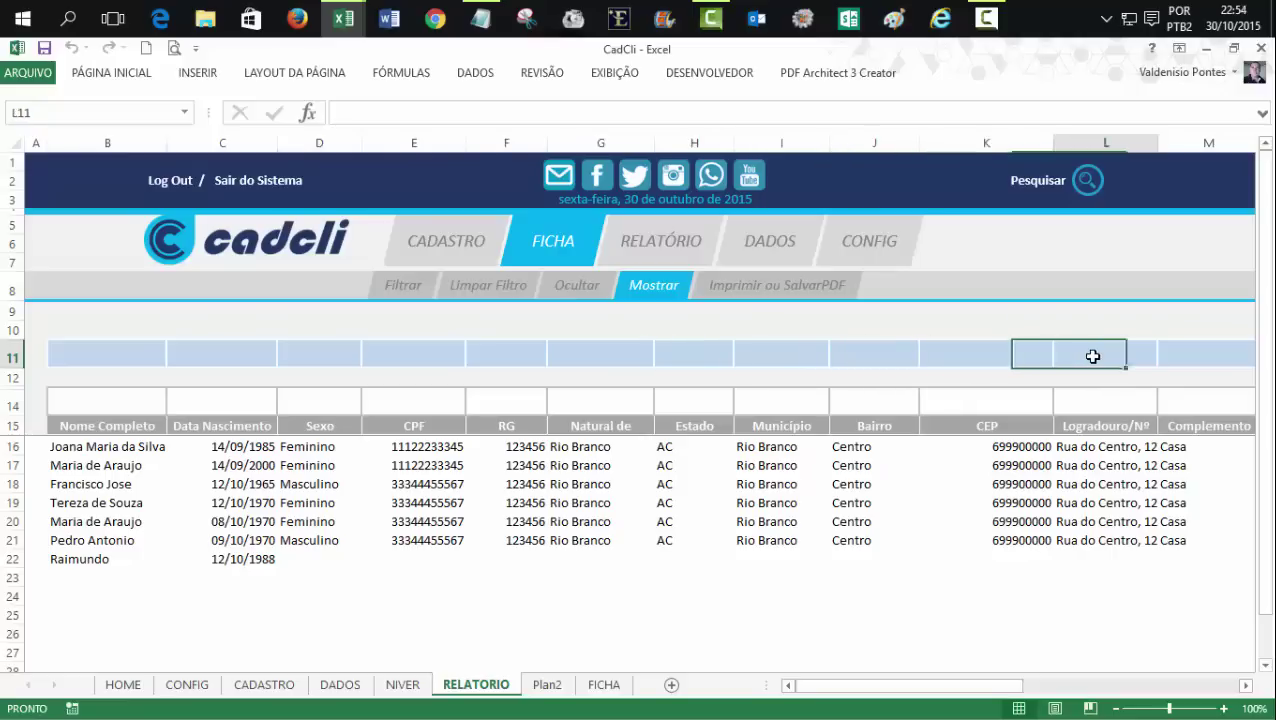
left_click(607, 353)
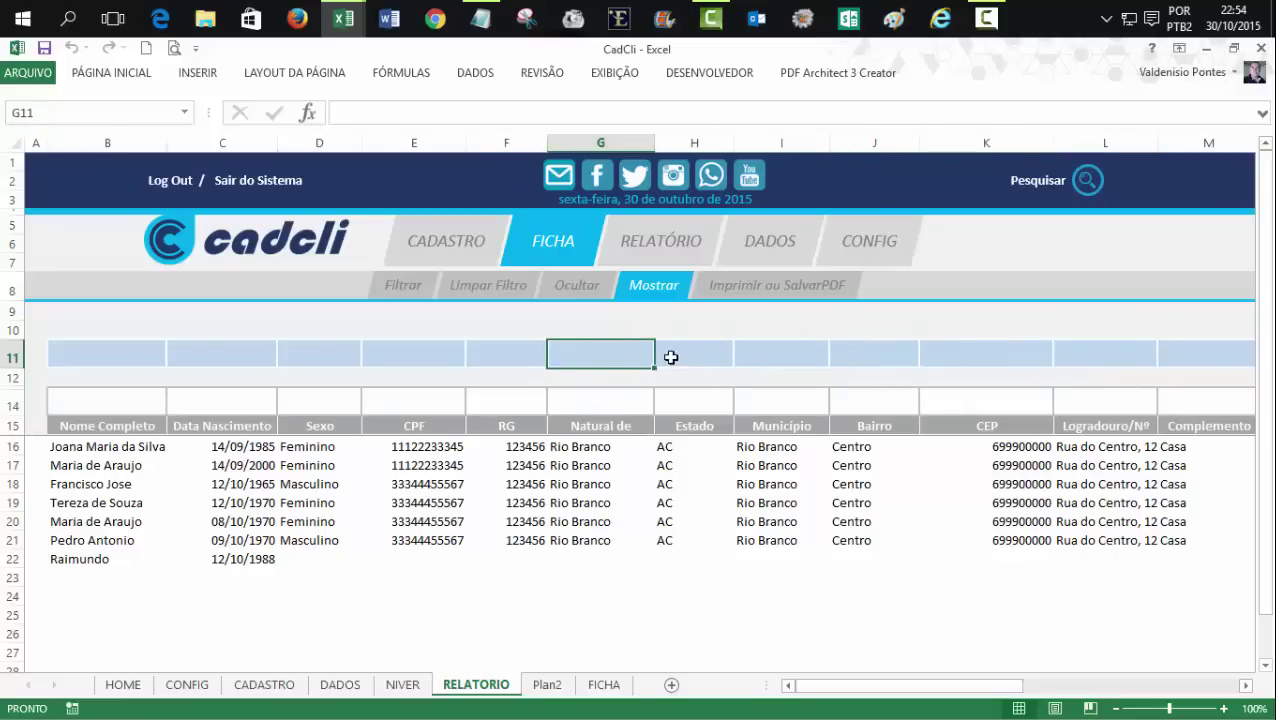
left_click(670, 357)
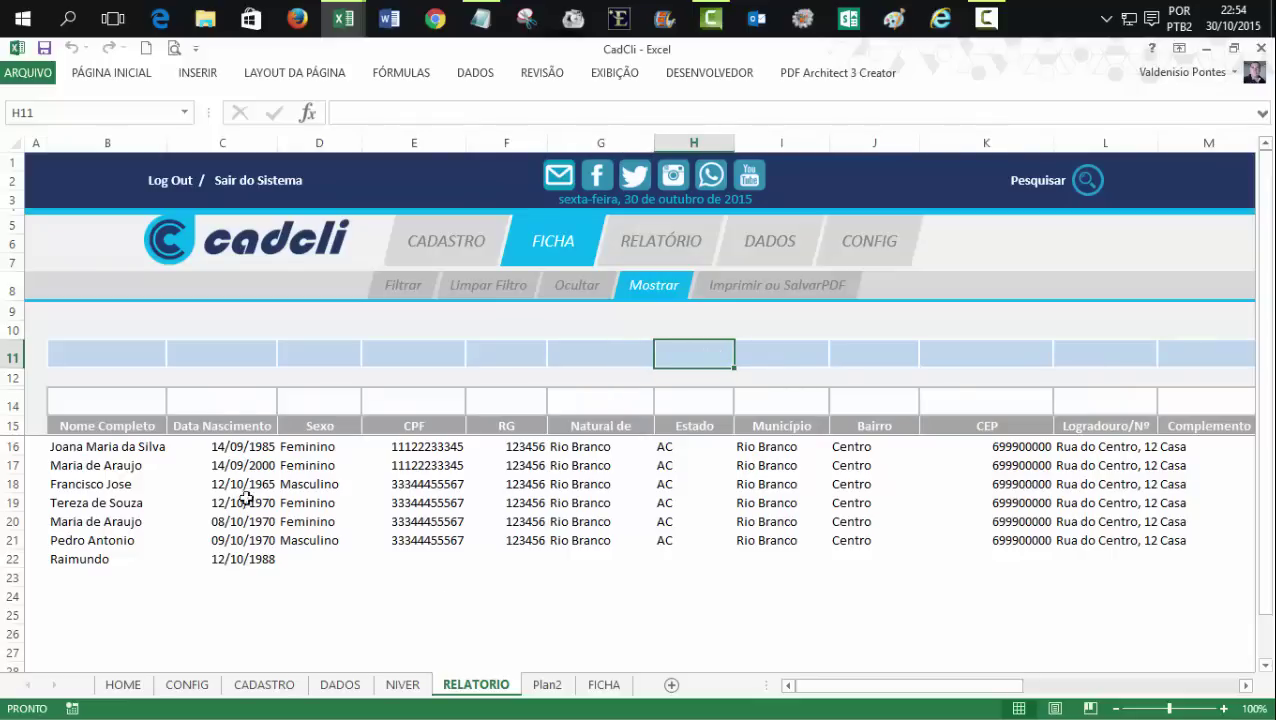
left_click(115, 354)
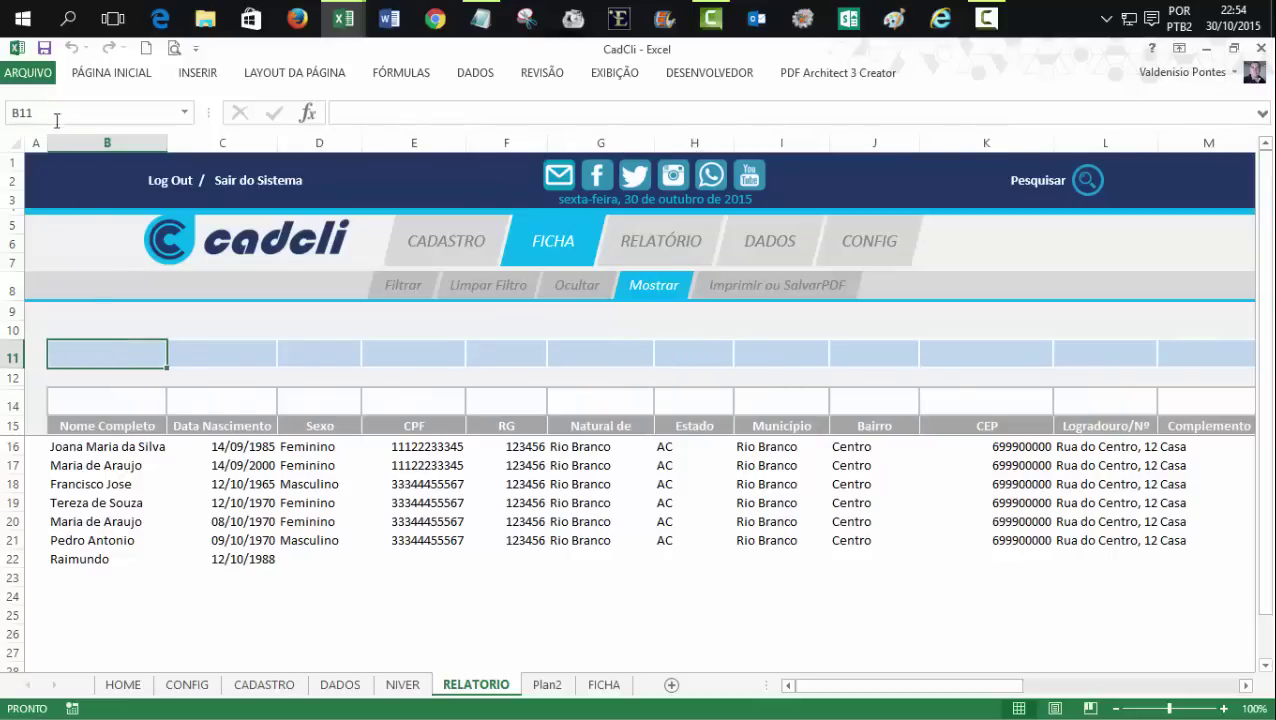
left_click(343, 18)
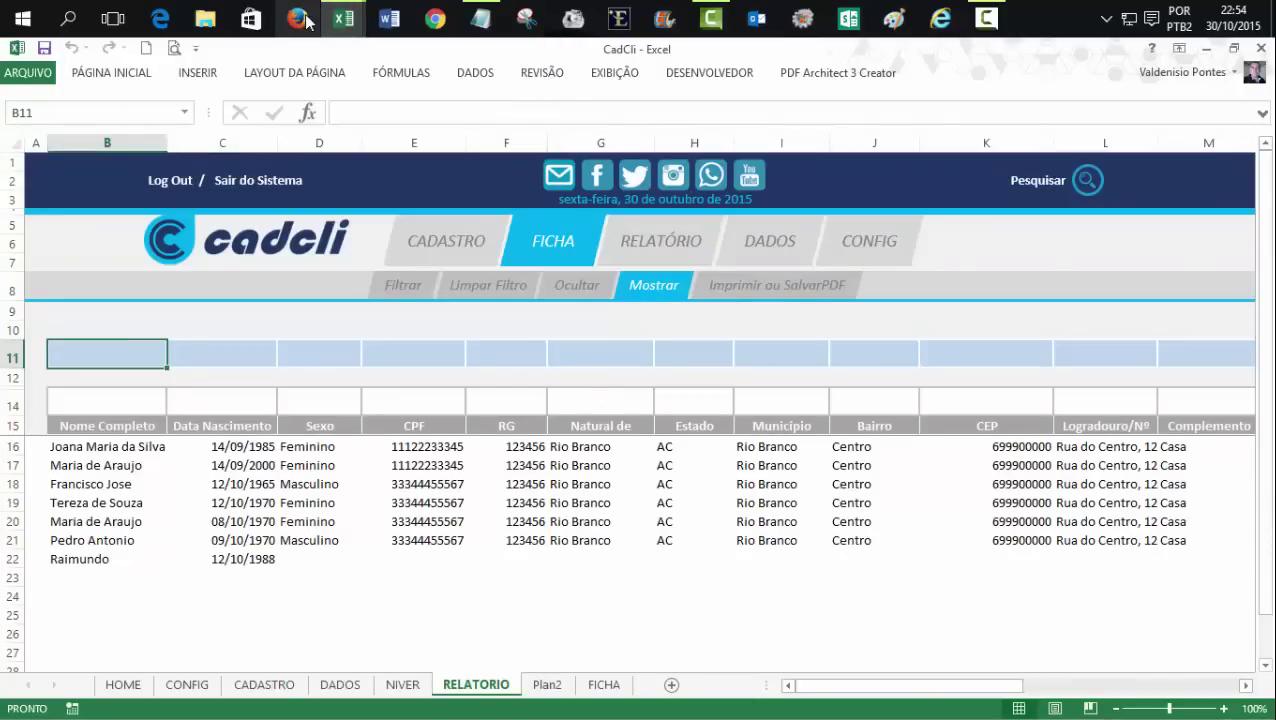
mouse_move(343, 19)
left_click(413, 100)
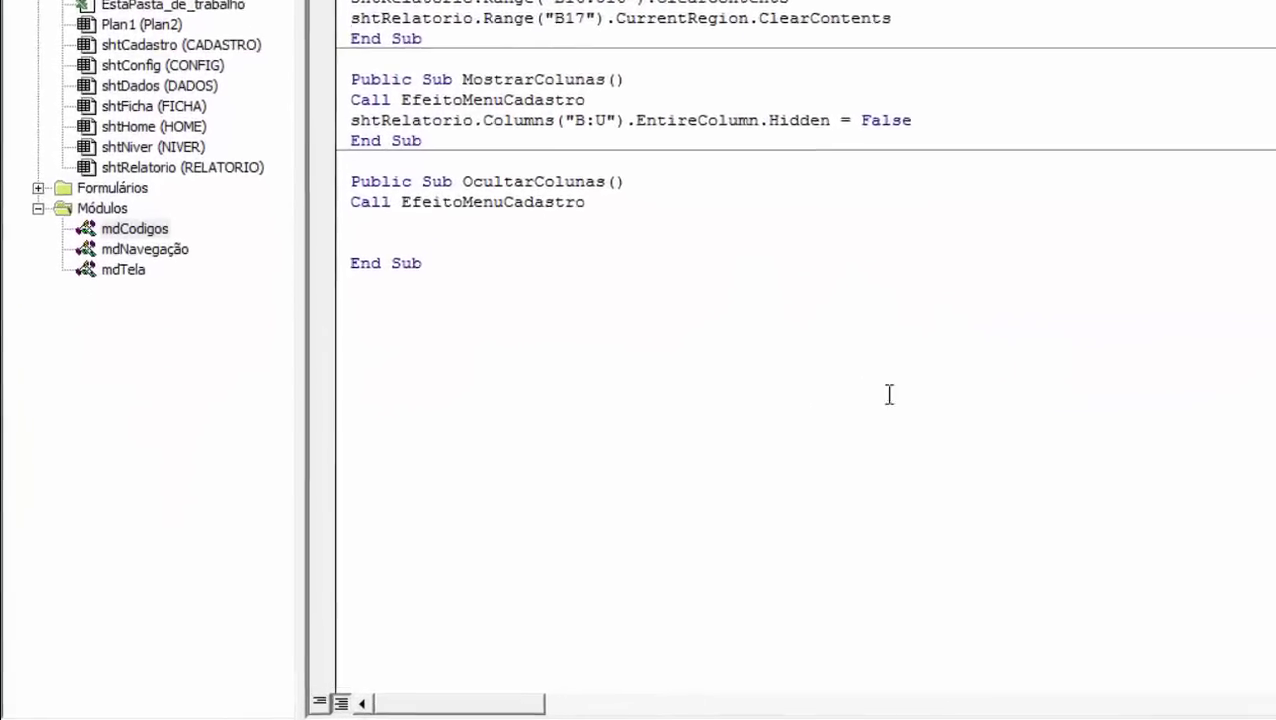
- Add a Range("B11").Select line to OcultarColunas and return to the CadCli workbook
type("range")
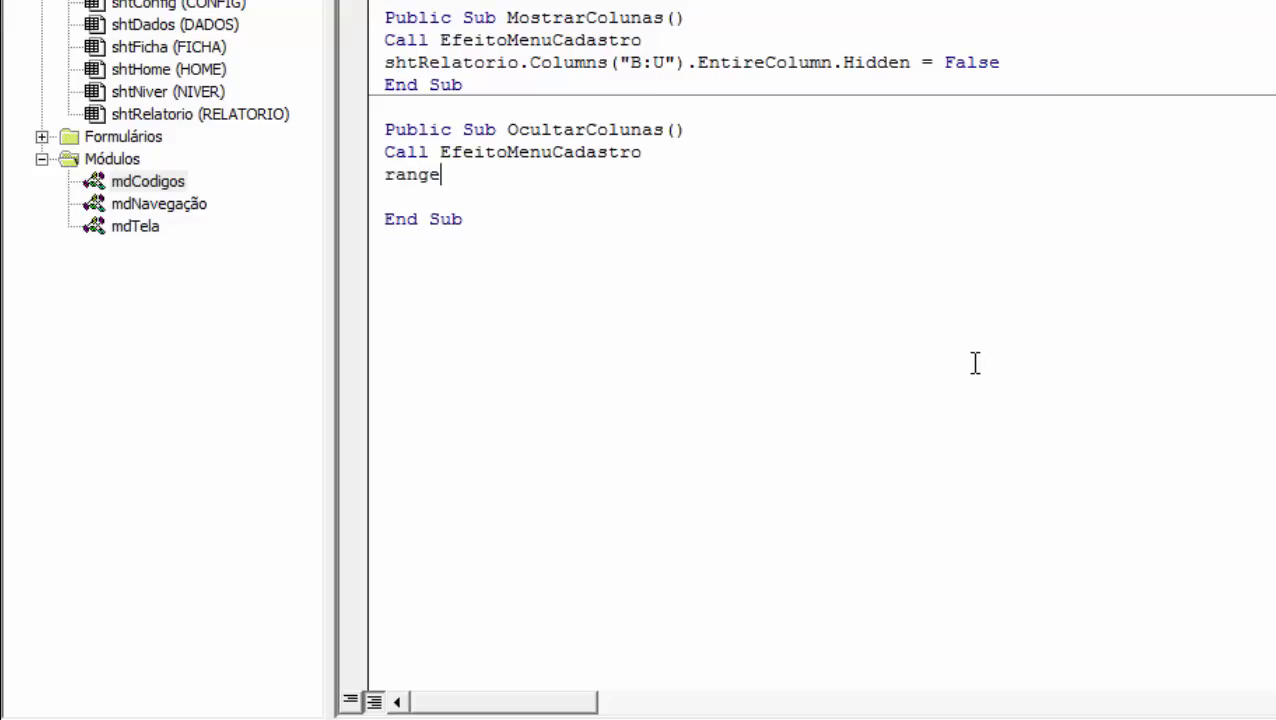
type("(")
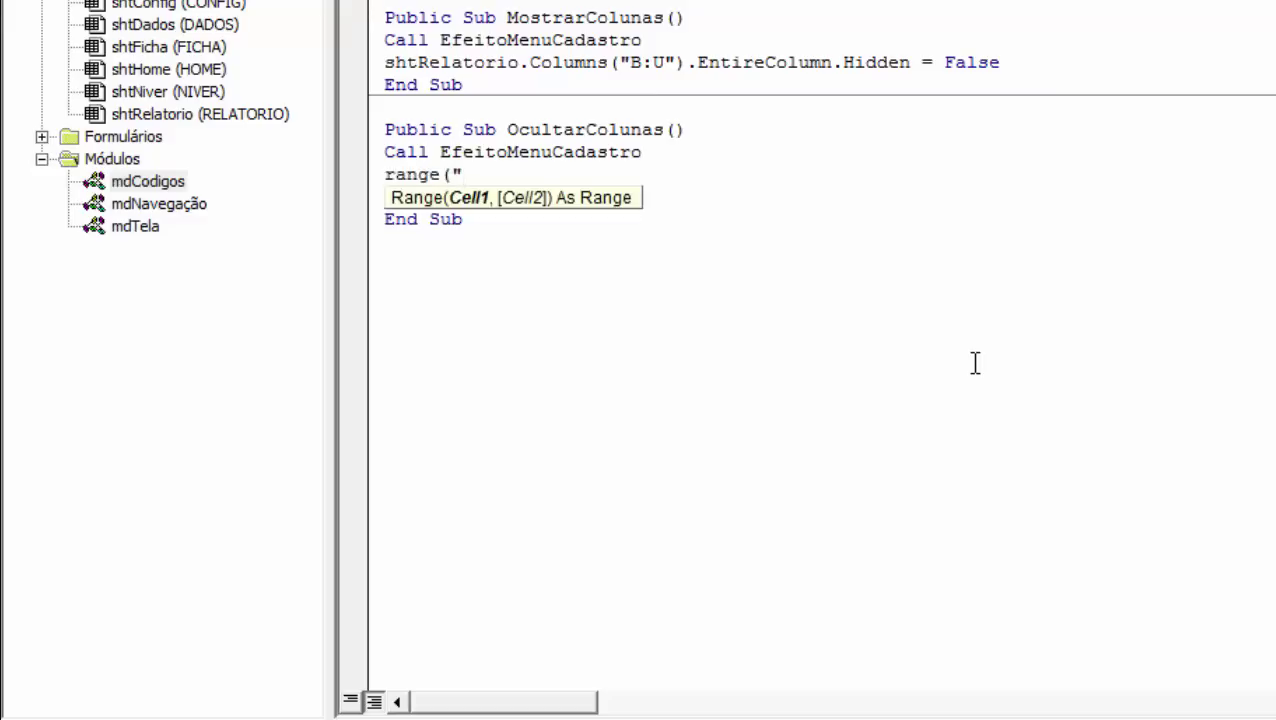
type("11")
type(").se")
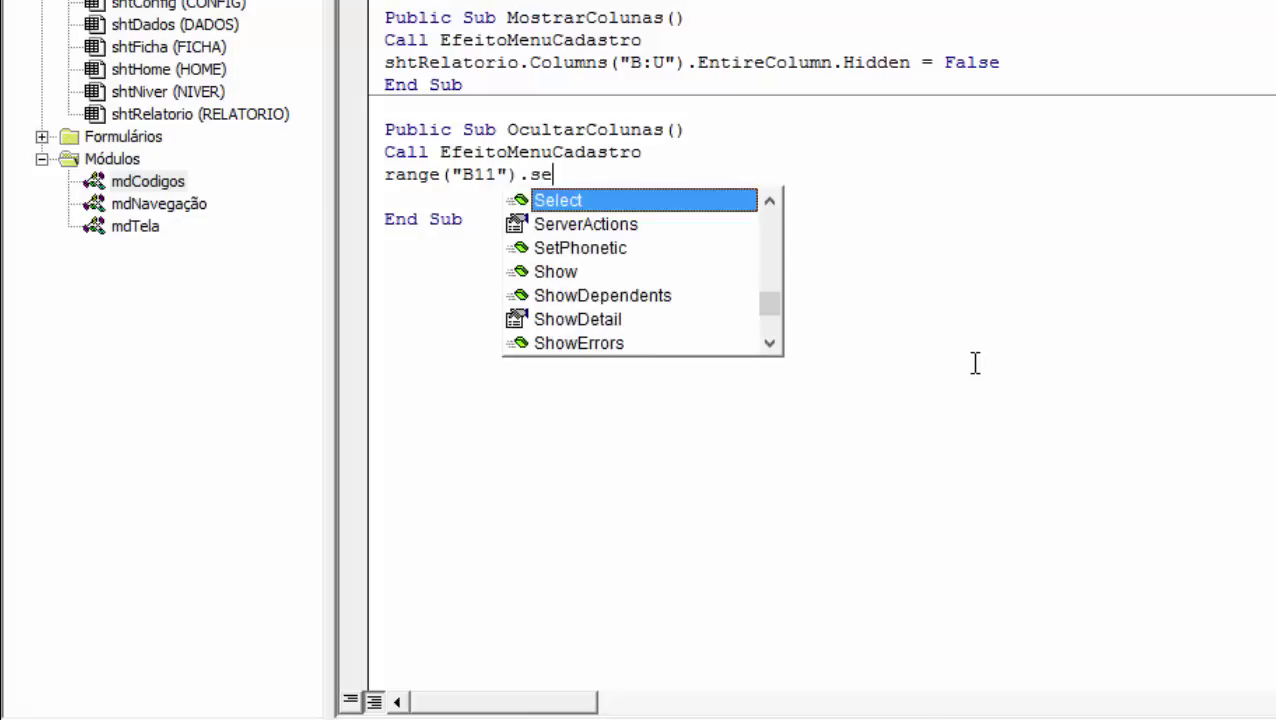
key("Tab")
left_click(975, 363)
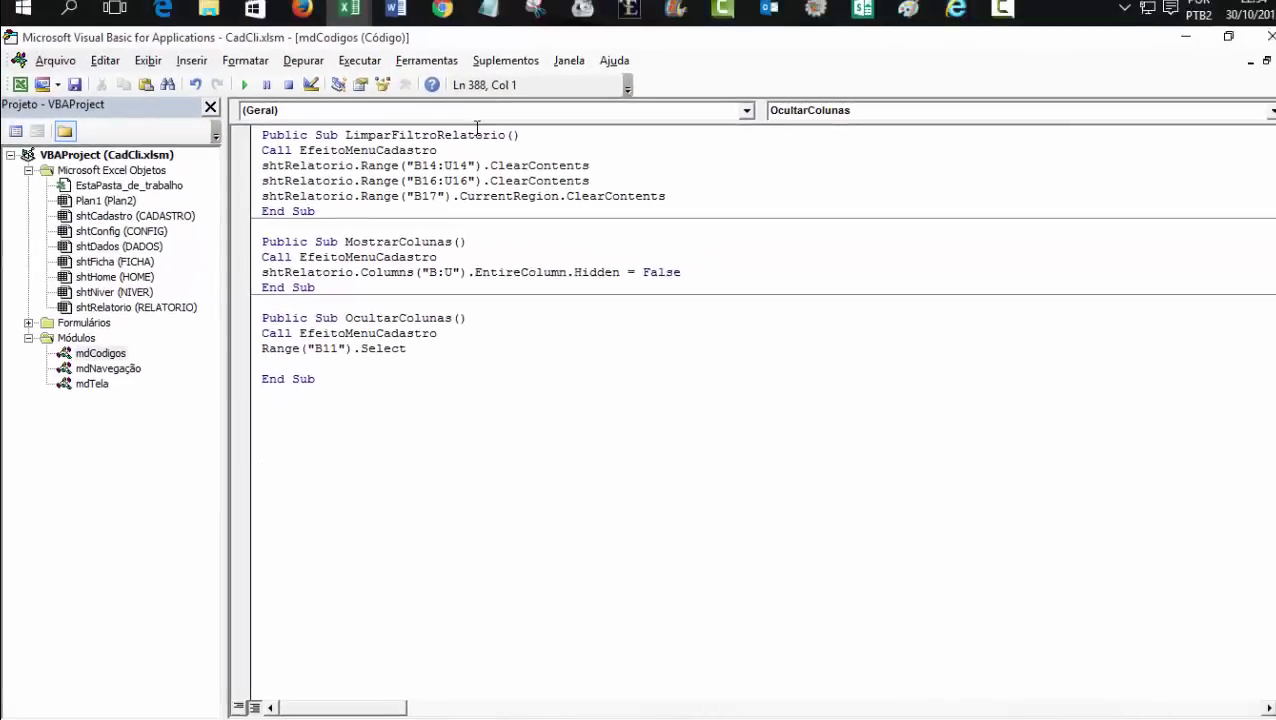
left_click(280, 107)
left_click(760, 578)
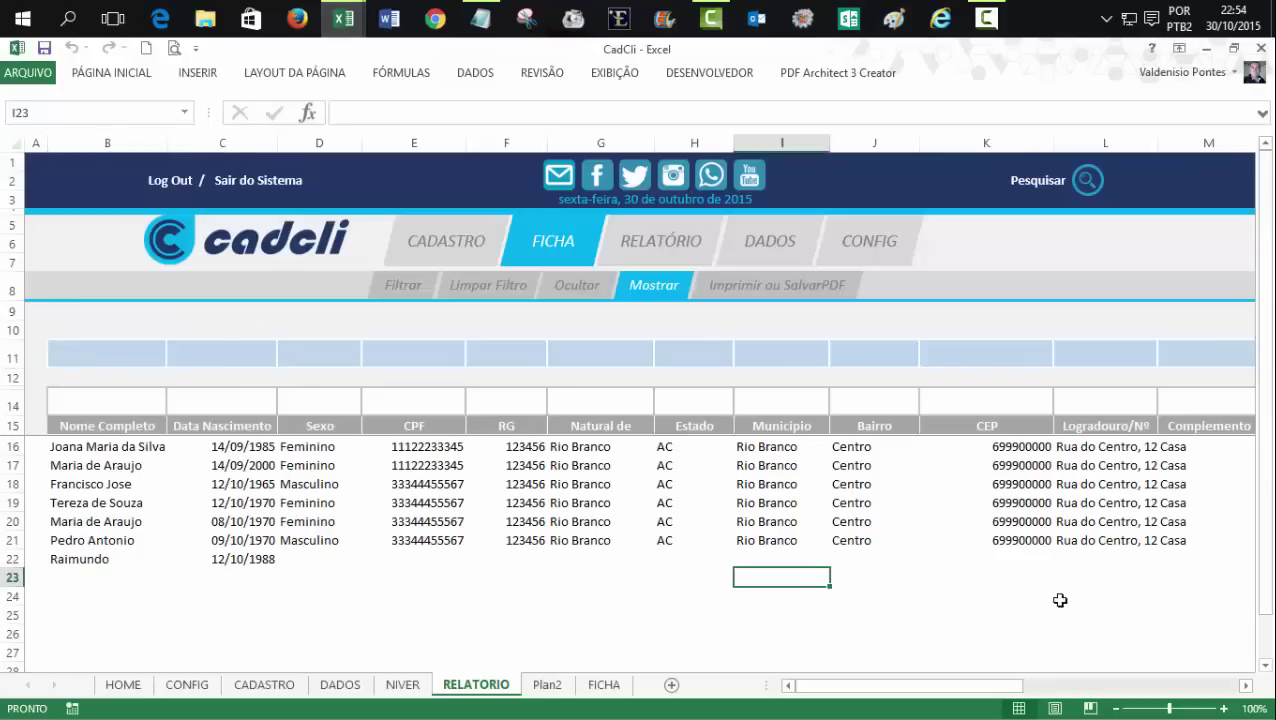
- Assign the OcultarColunas macro to the Ocultar button shape through Atribuir macro
left_click(576, 283, "ctrl")
left_click(577, 280, "ctrl")
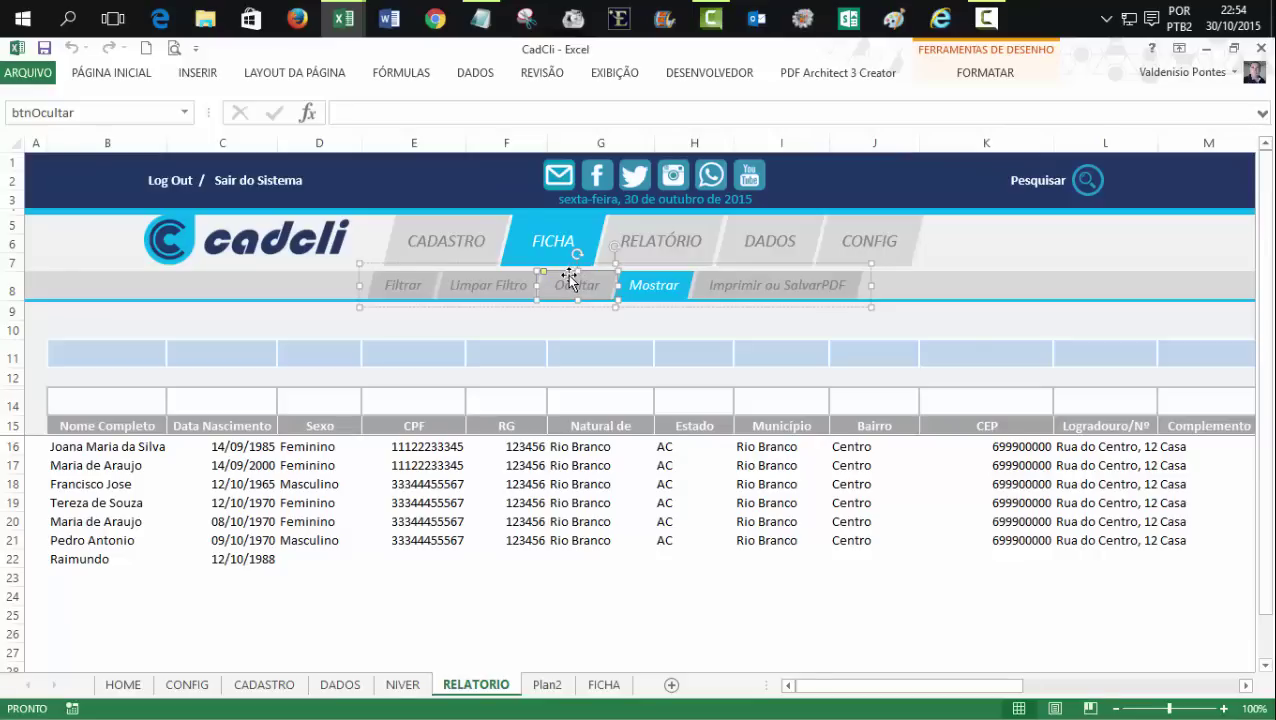
right_click(577, 280)
left_click(643, 527)
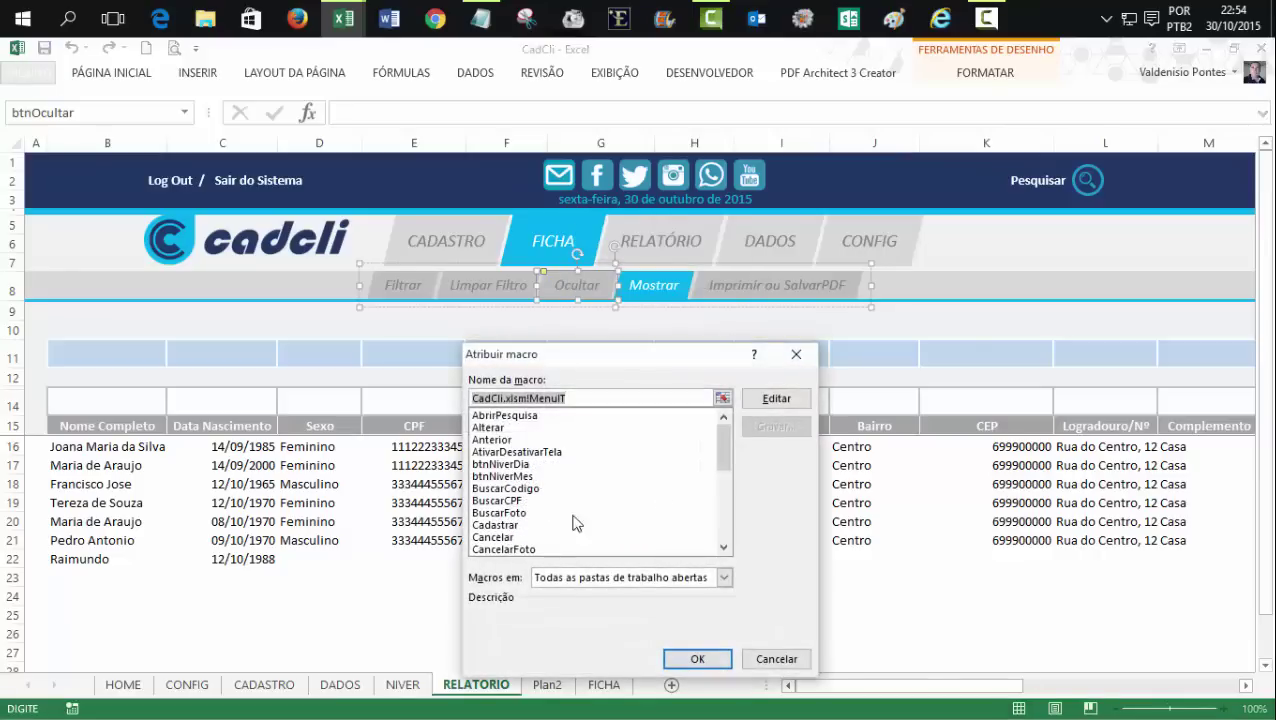
left_click_drag(723, 450, 723, 468)
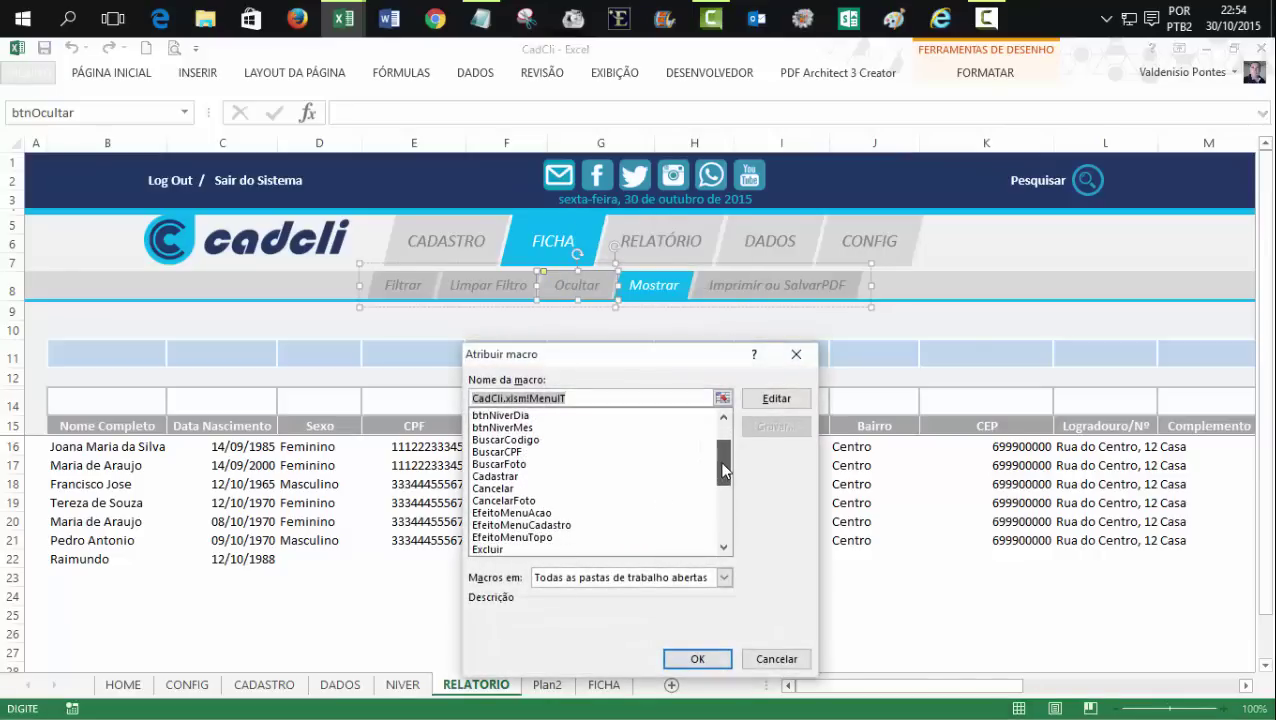
scroll(725, 468, "down", 3)
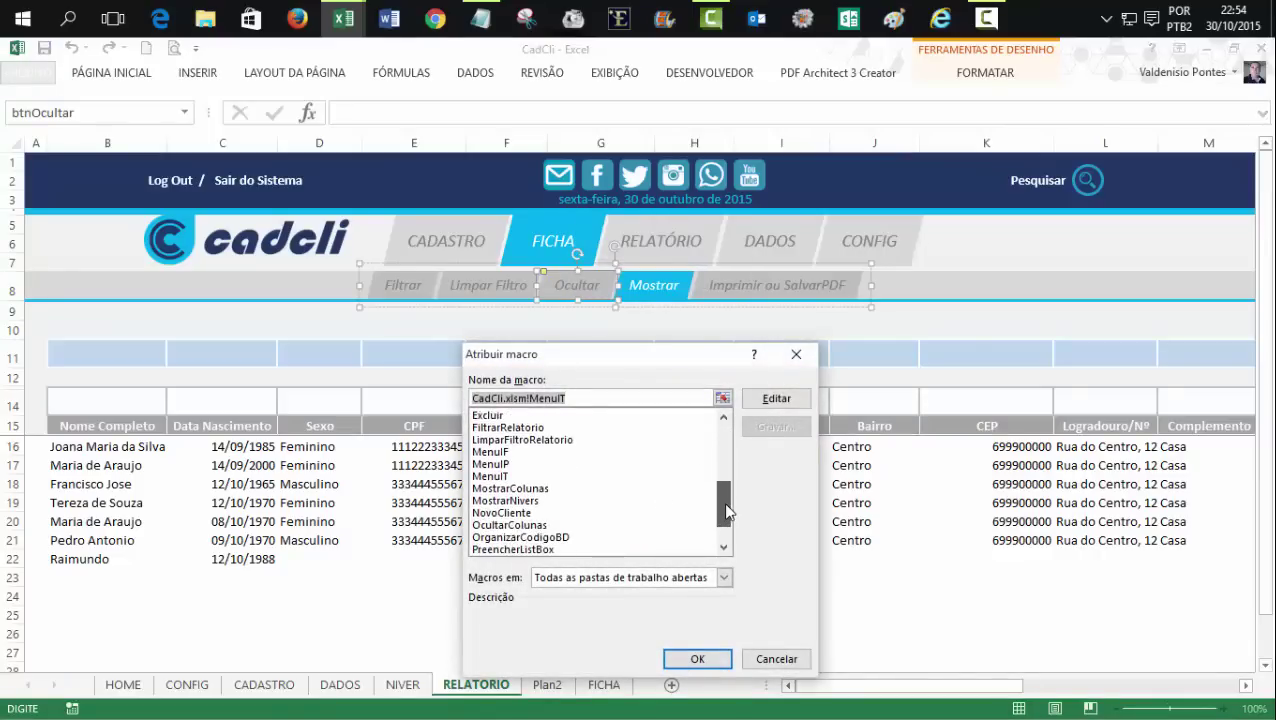
scroll(725, 468, "down", 2)
left_click(538, 500)
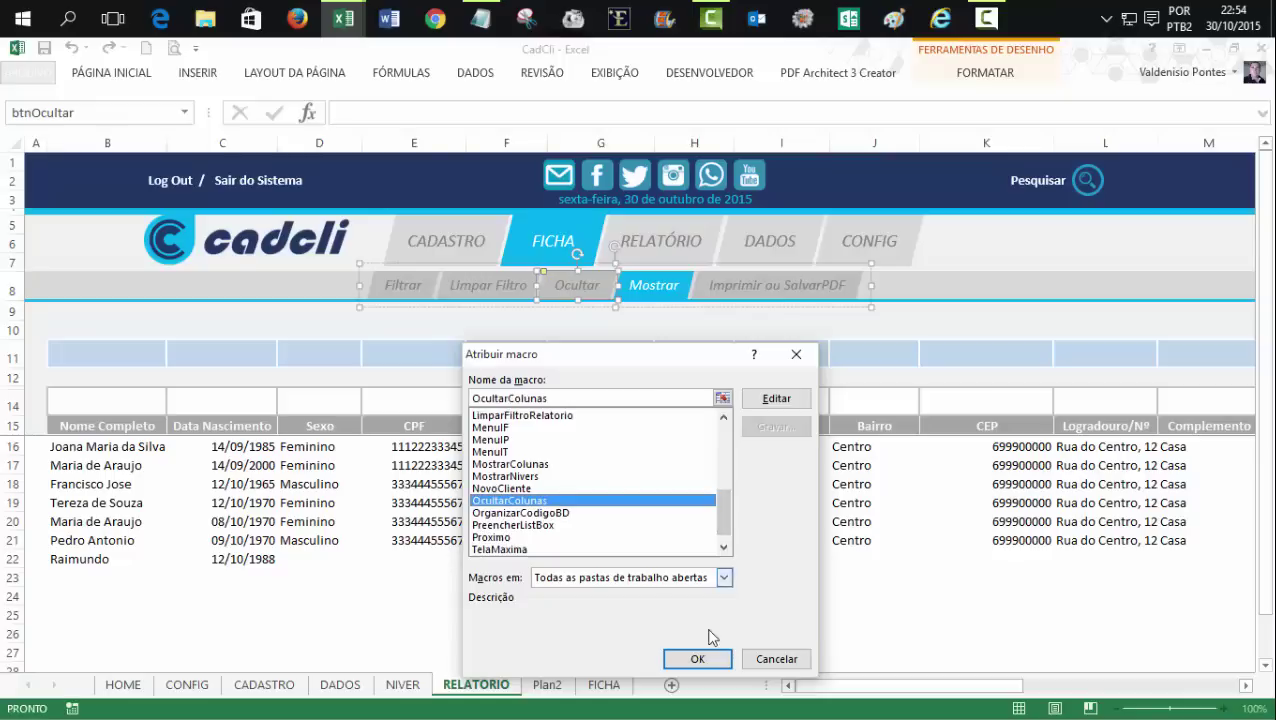
left_click(698, 659)
left_click(820, 614)
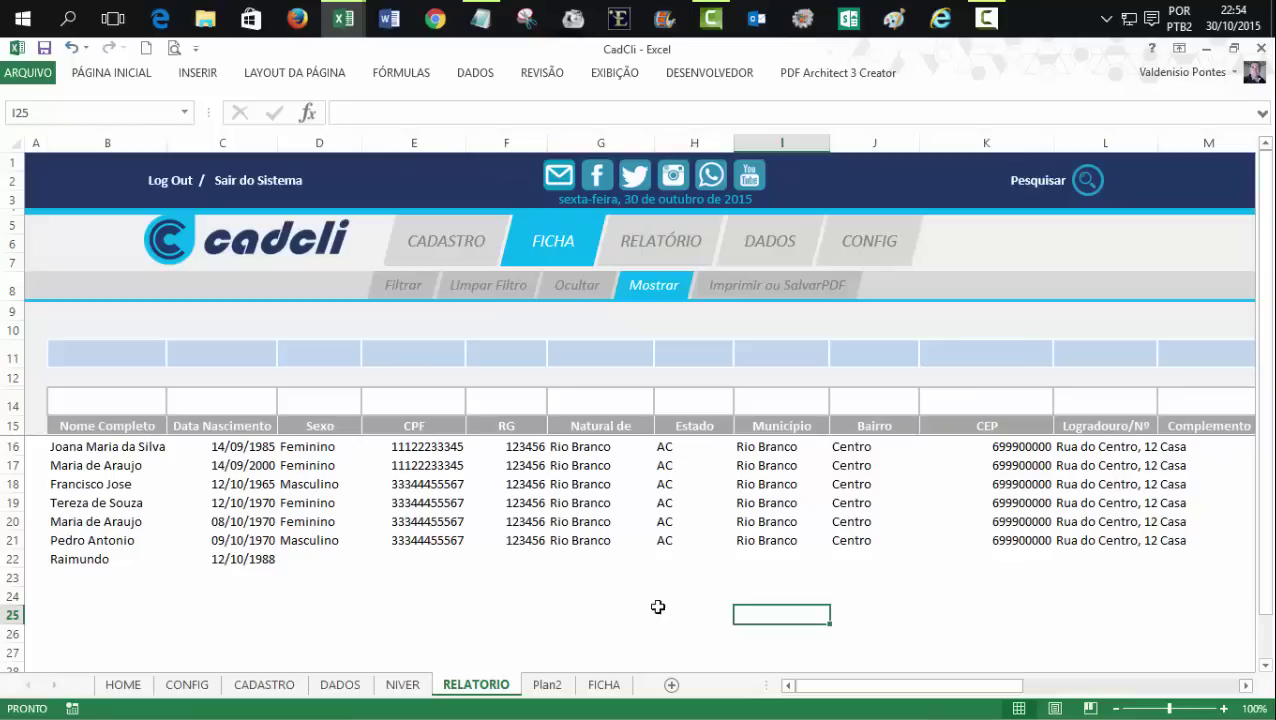
- Test the Ocultar button's jump to B11 several times, then add a blank line before End Sub
left_click(925, 580)
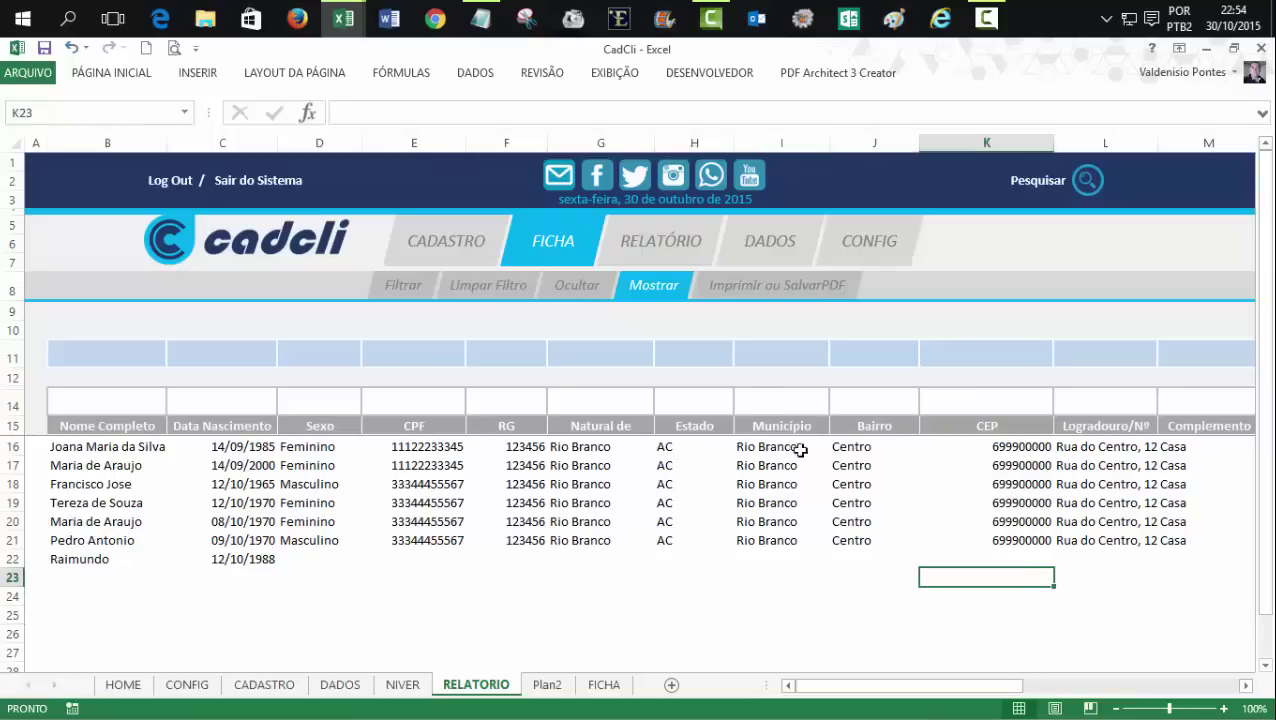
left_click(584, 287)
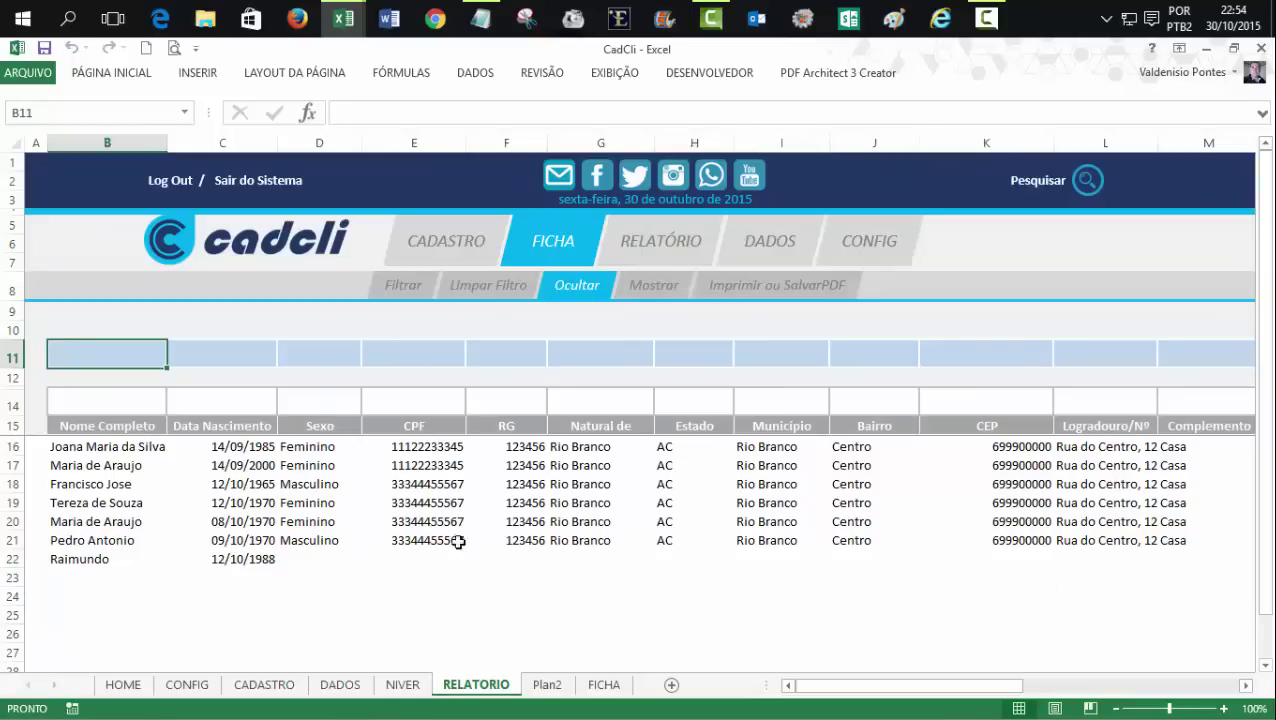
left_click(894, 573)
left_click(558, 290)
left_click(930, 582)
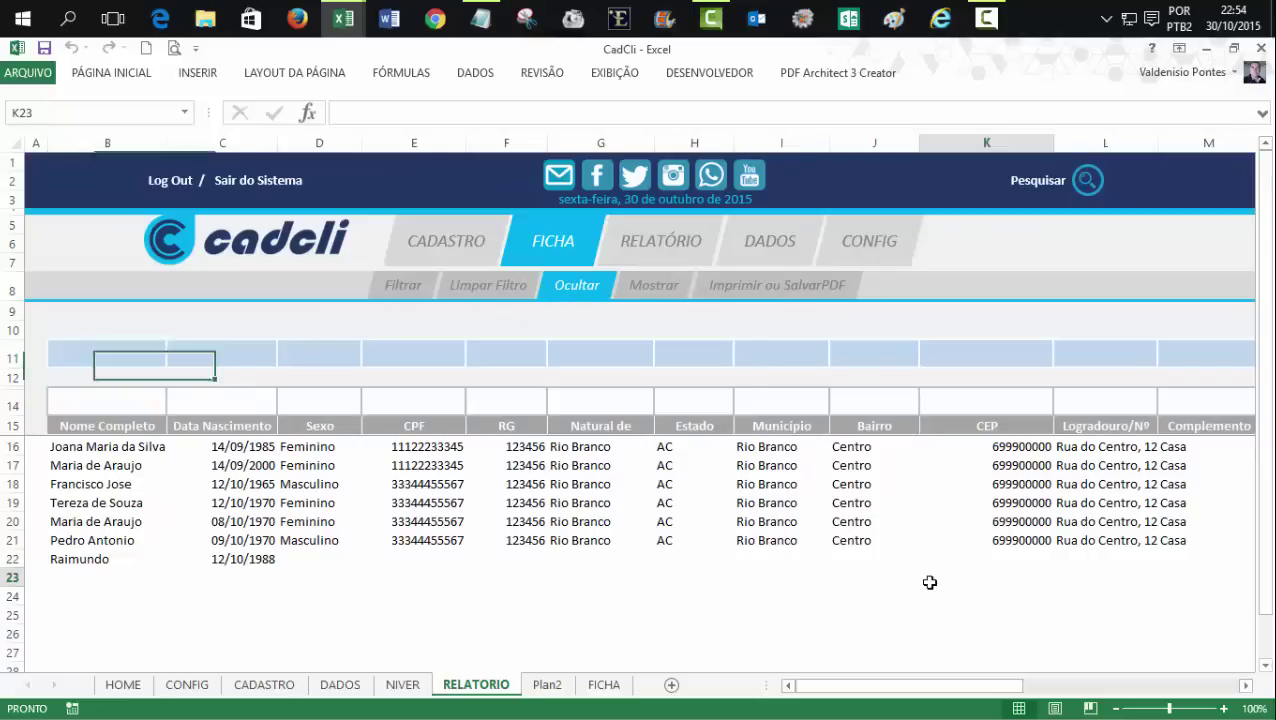
left_click(582, 288)
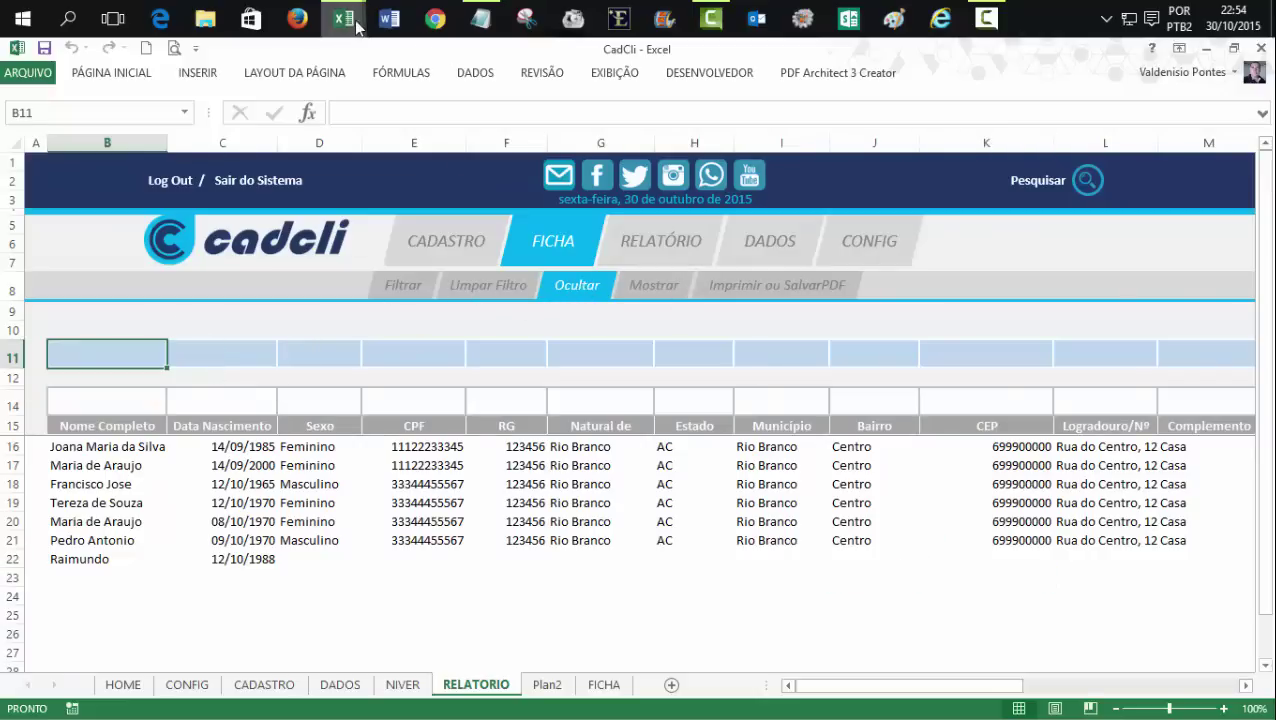
mouse_move(343, 19)
left_click(430, 95)
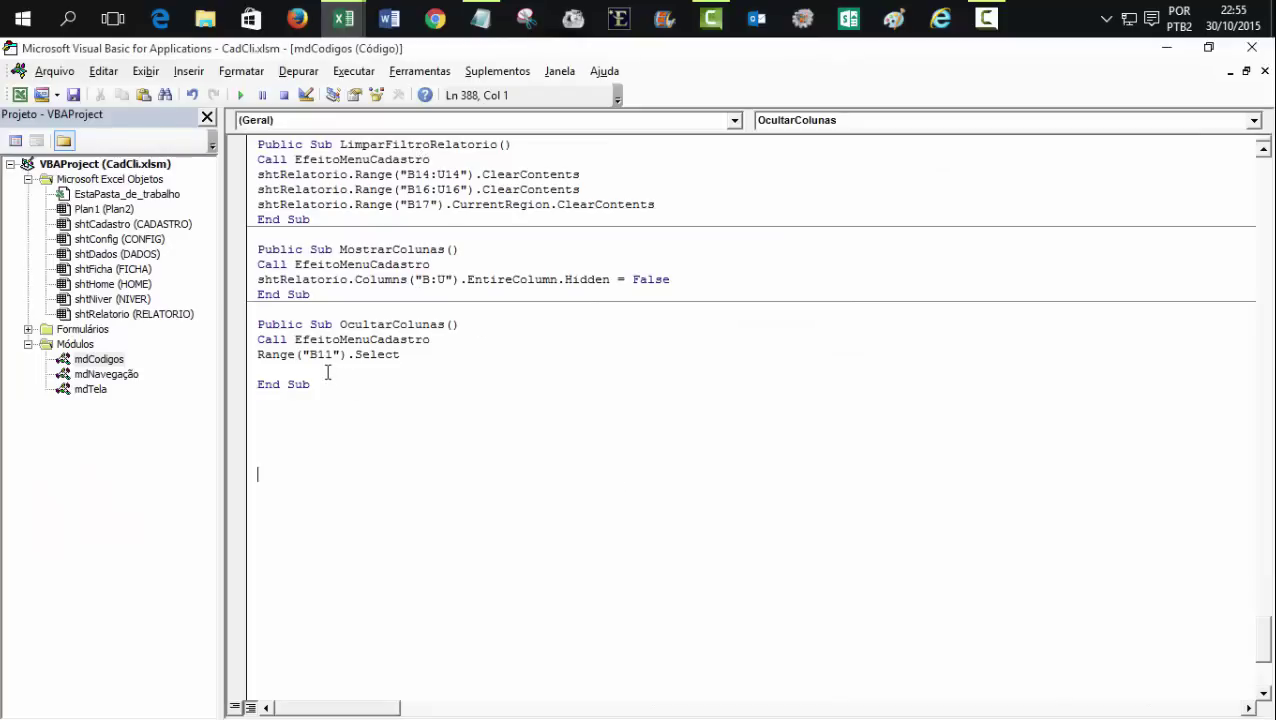
key("Return")
key("Return")
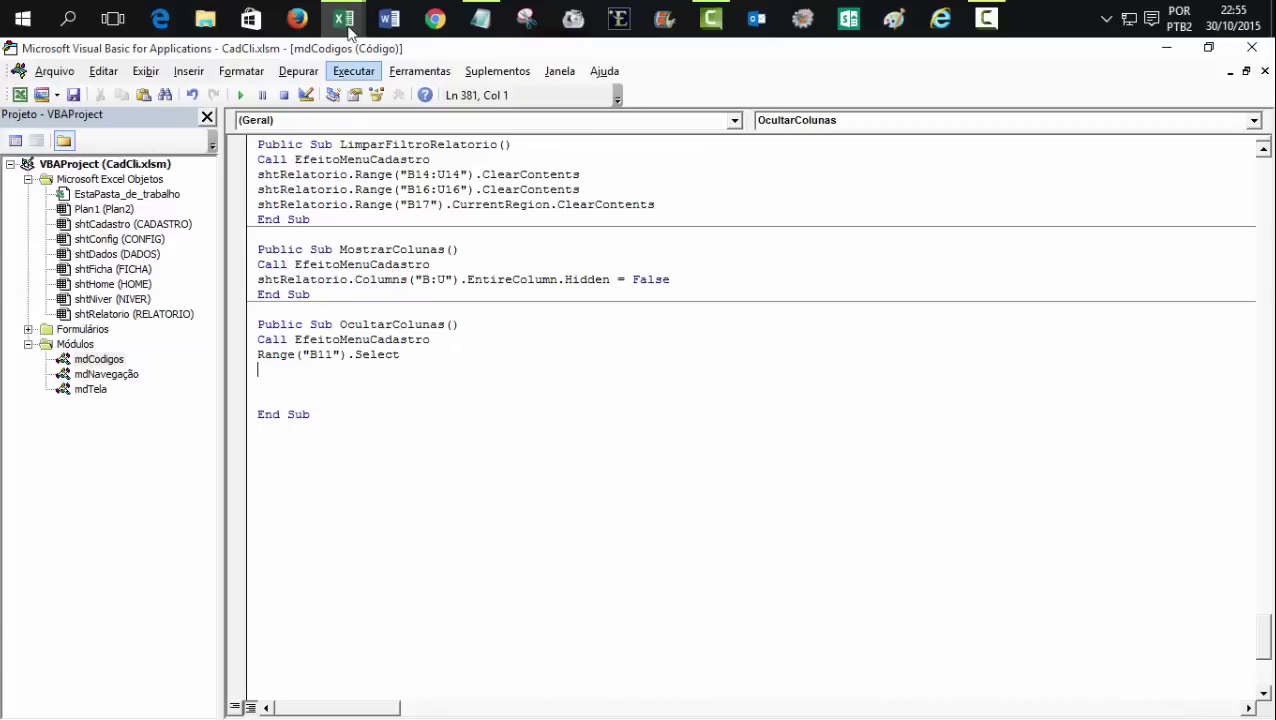
- Back in the CadCli workbook, enter 0 in B10 and 1 in C10
mouse_move(343, 19)
left_click(240, 110)
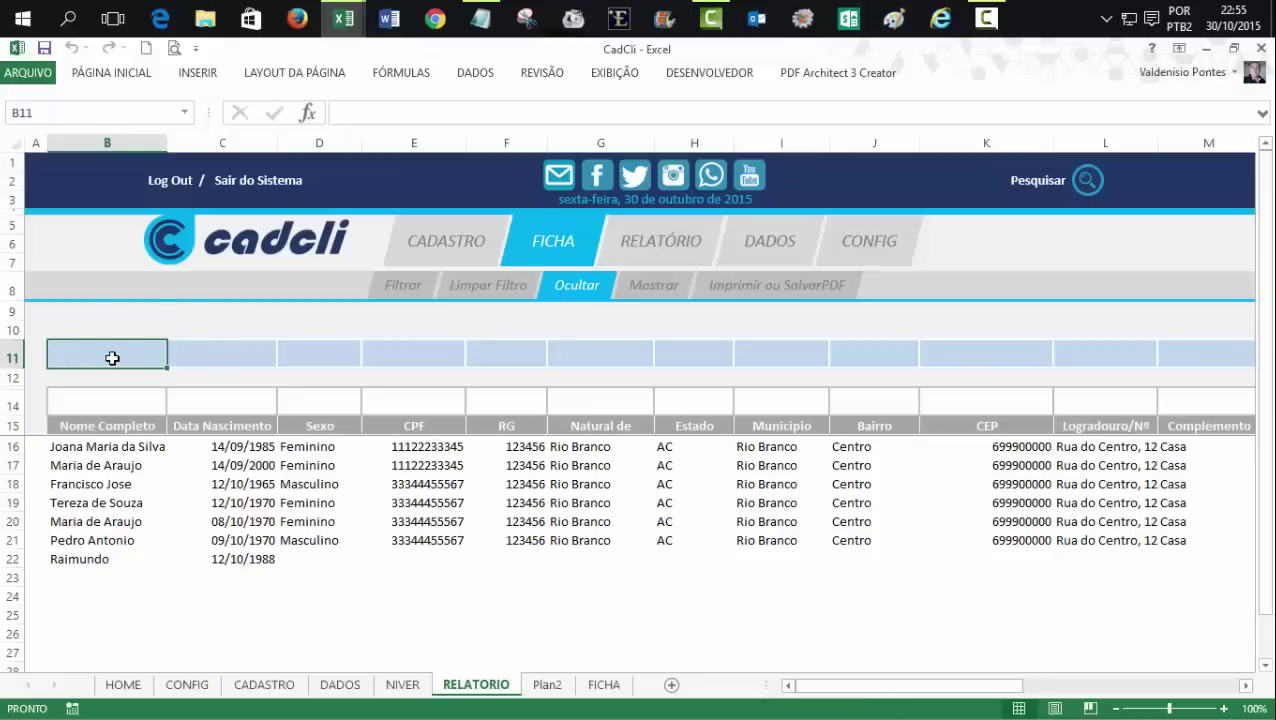
left_click(106, 327)
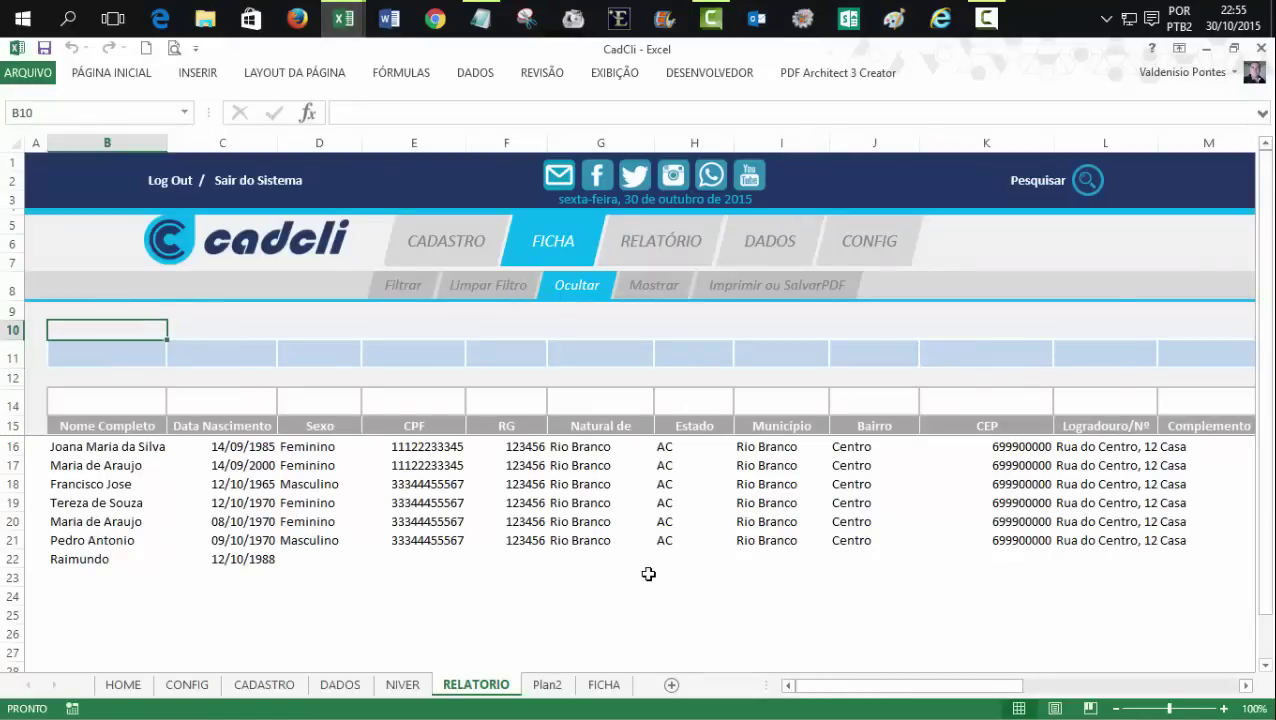
type("0")
key("Tab")
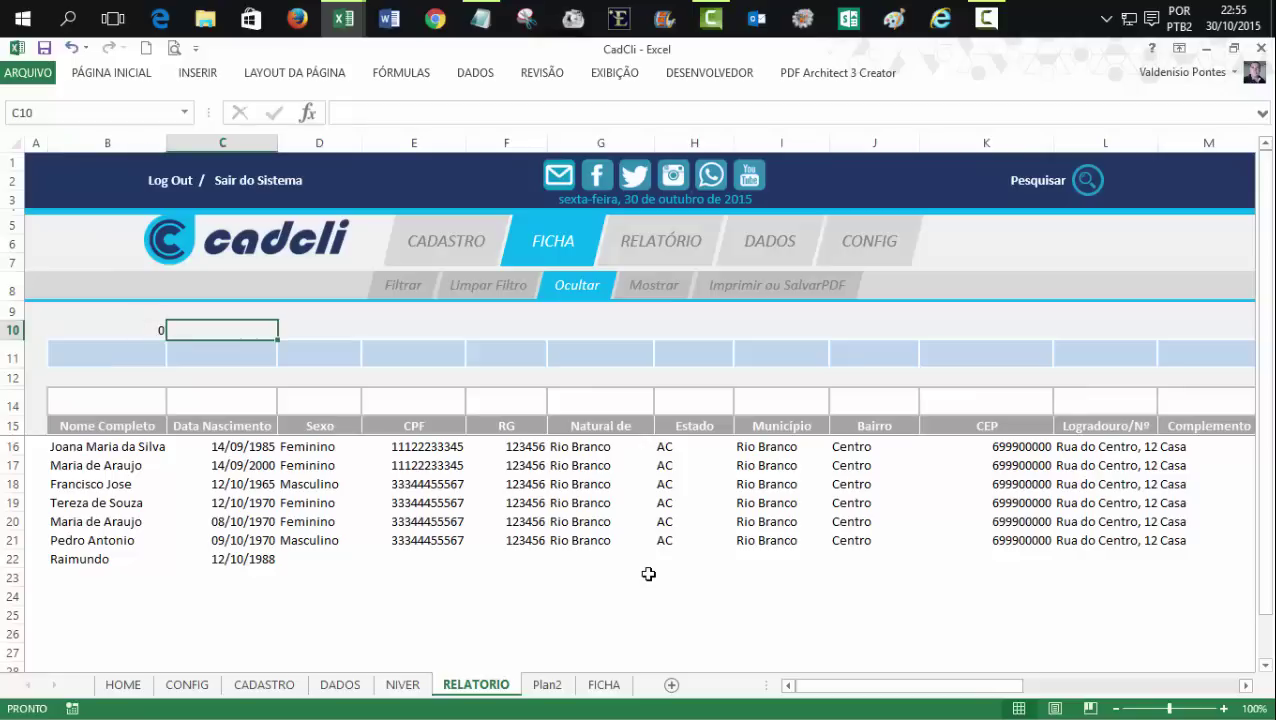
type("1")
key("Tab")
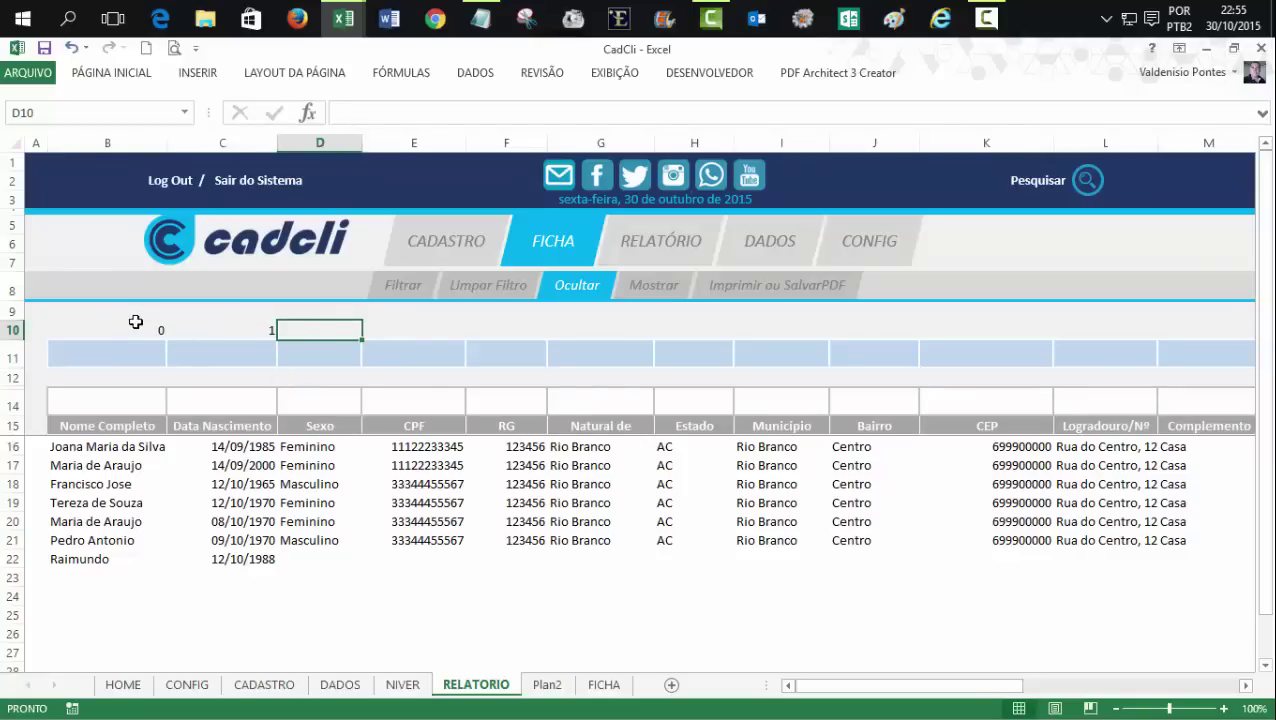
- Fill the series across row 10 to 19 in U10, then clear row 10
left_click(140, 328)
left_click_drag(140, 328, 1272, 347)
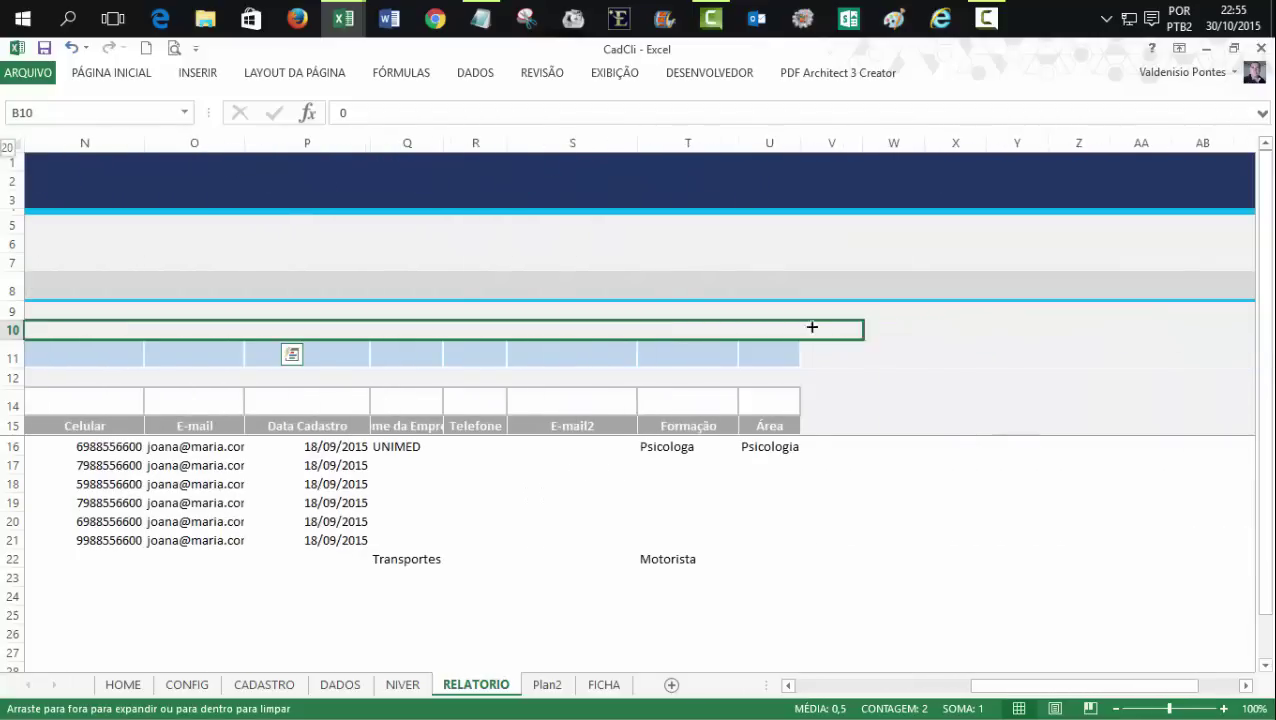
left_click_drag(1272, 347, 800, 330)
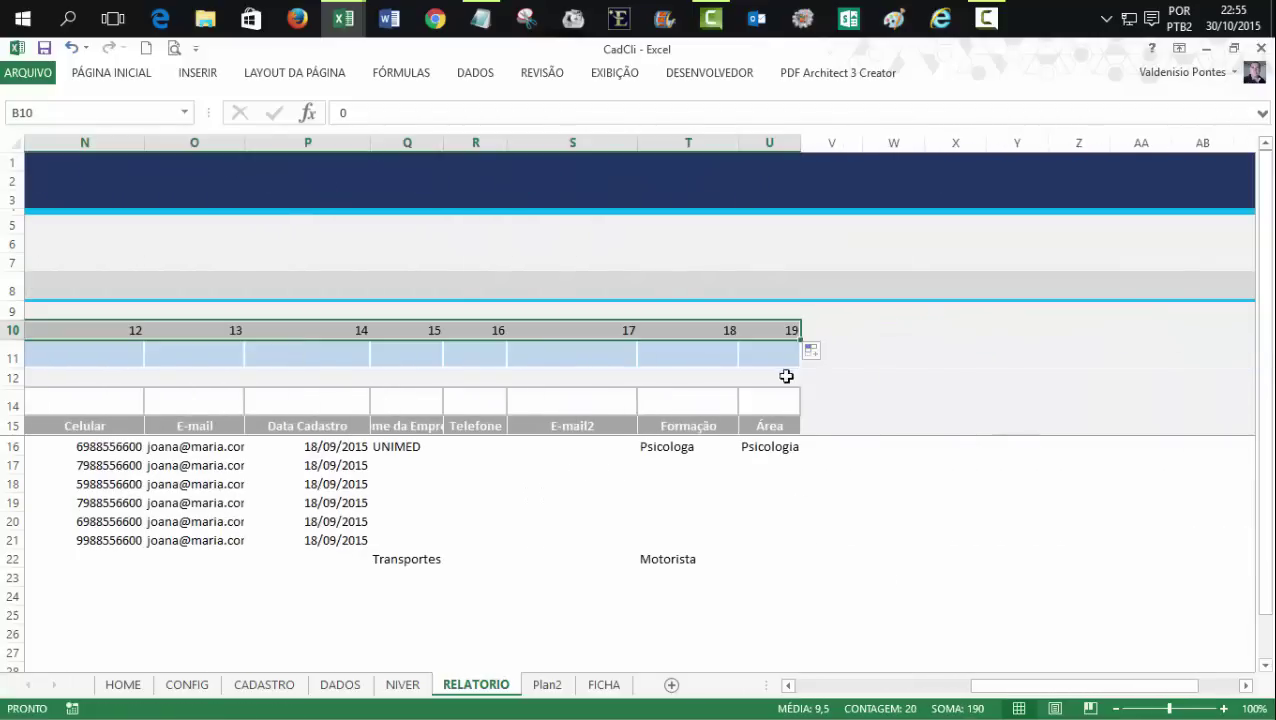
left_click(787, 330)
left_click_drag(997, 686, 823, 686)
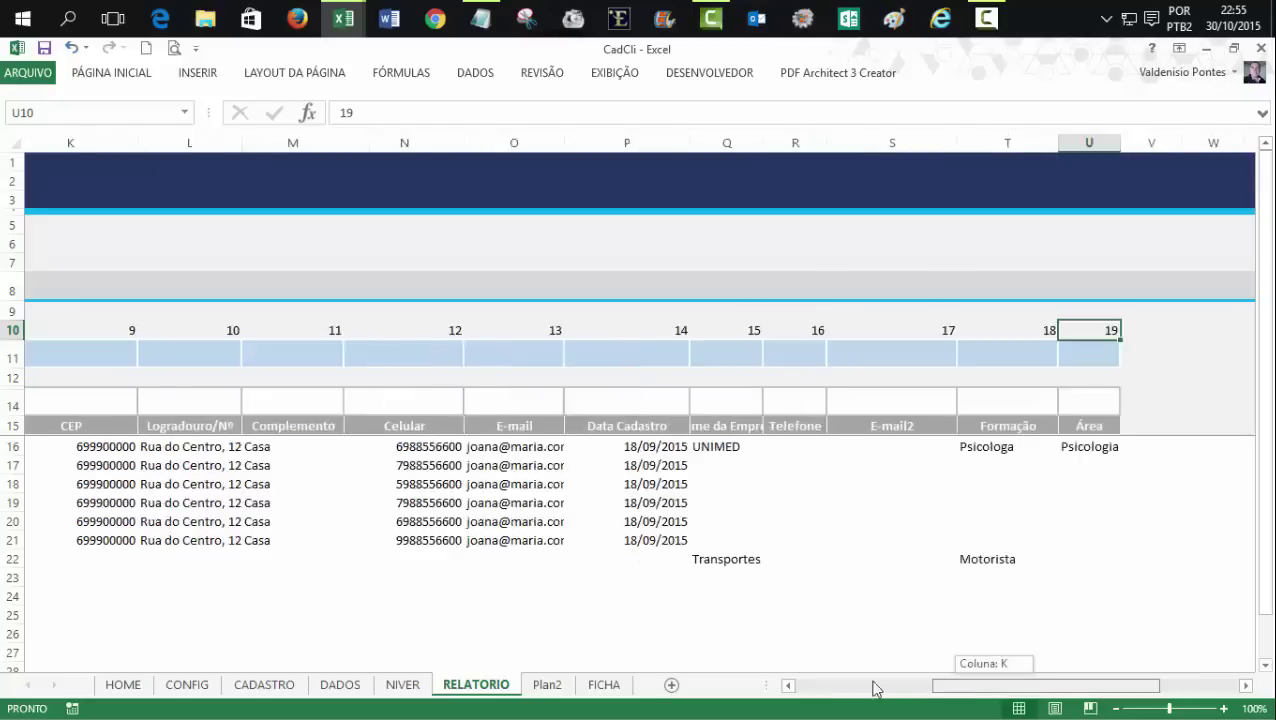
left_click(14, 331)
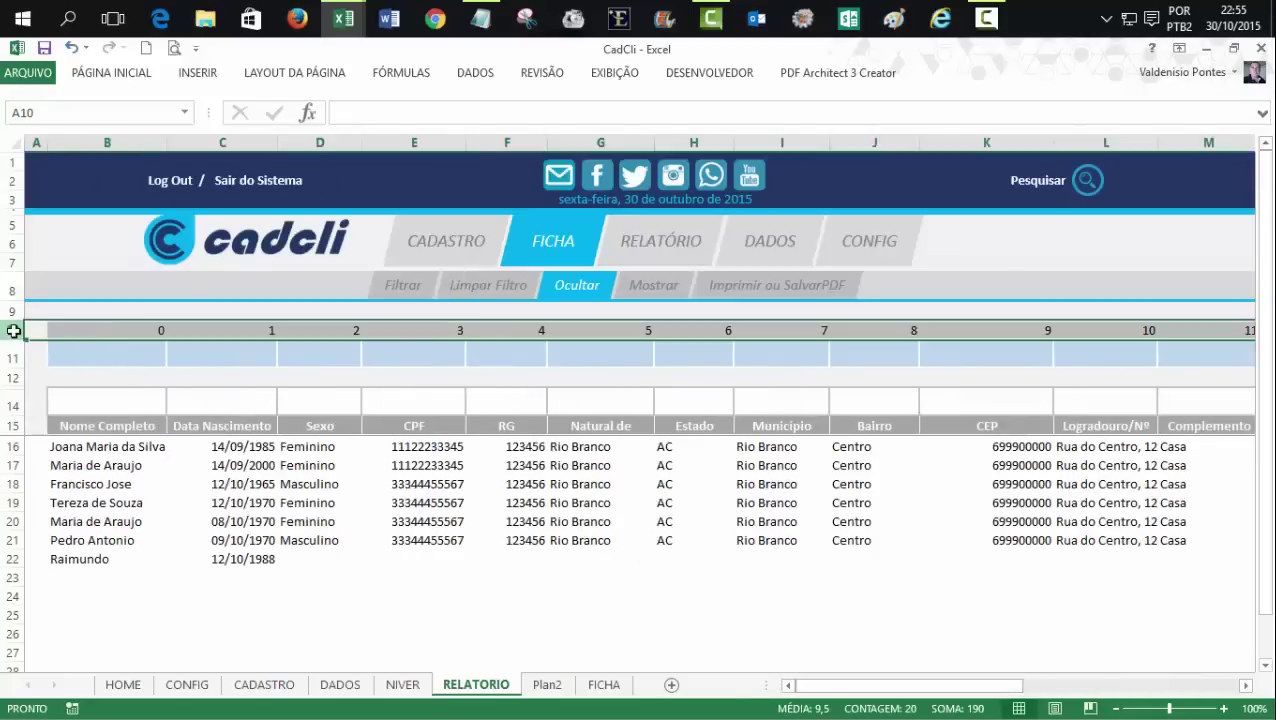
key("Delete")
left_click(414, 577)
- Start a For a = 0 To 19 loop containing If ActiveCell.Offset(0, a).Value = "" Then
mouse_move(343, 18)
left_click(450, 100)
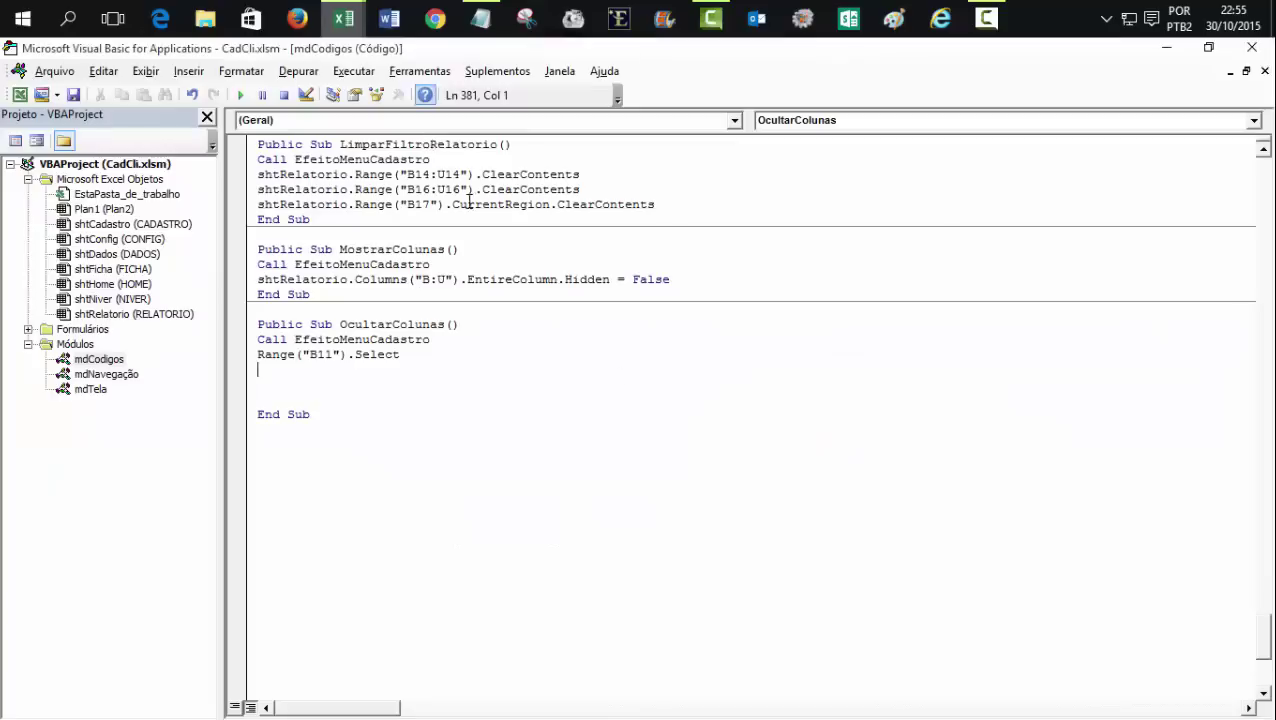
type("for")
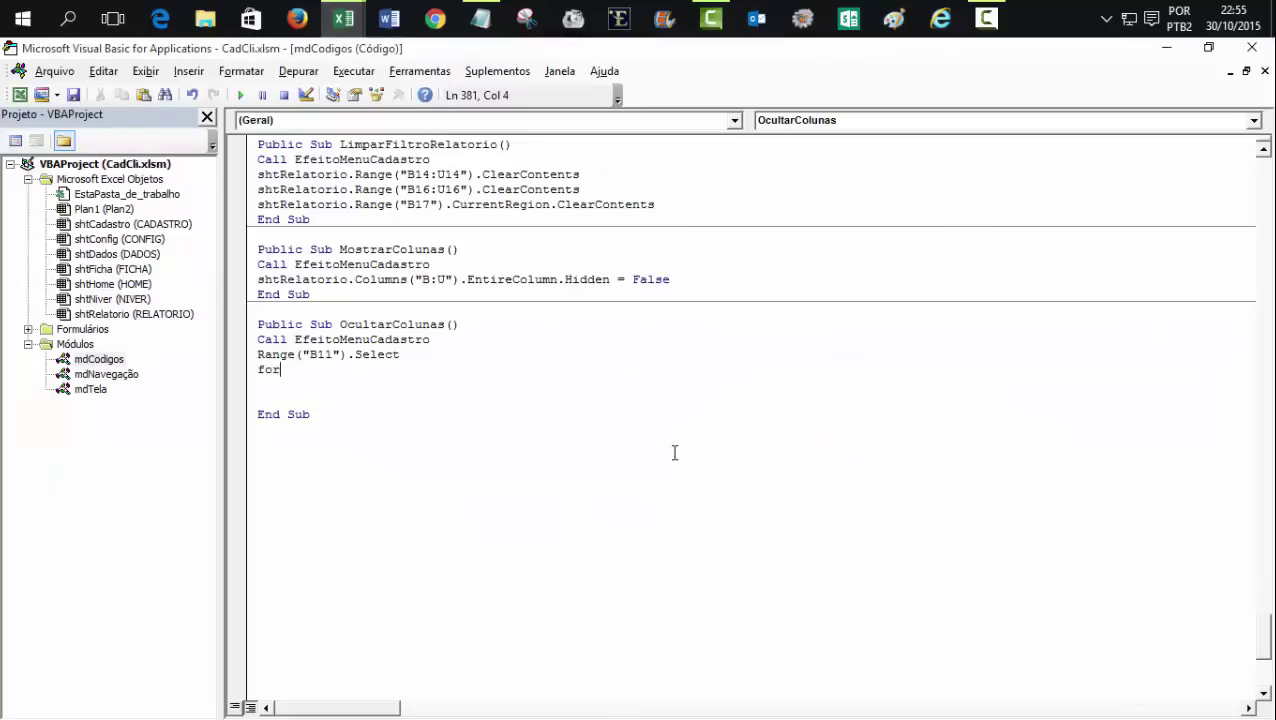
type(" a")
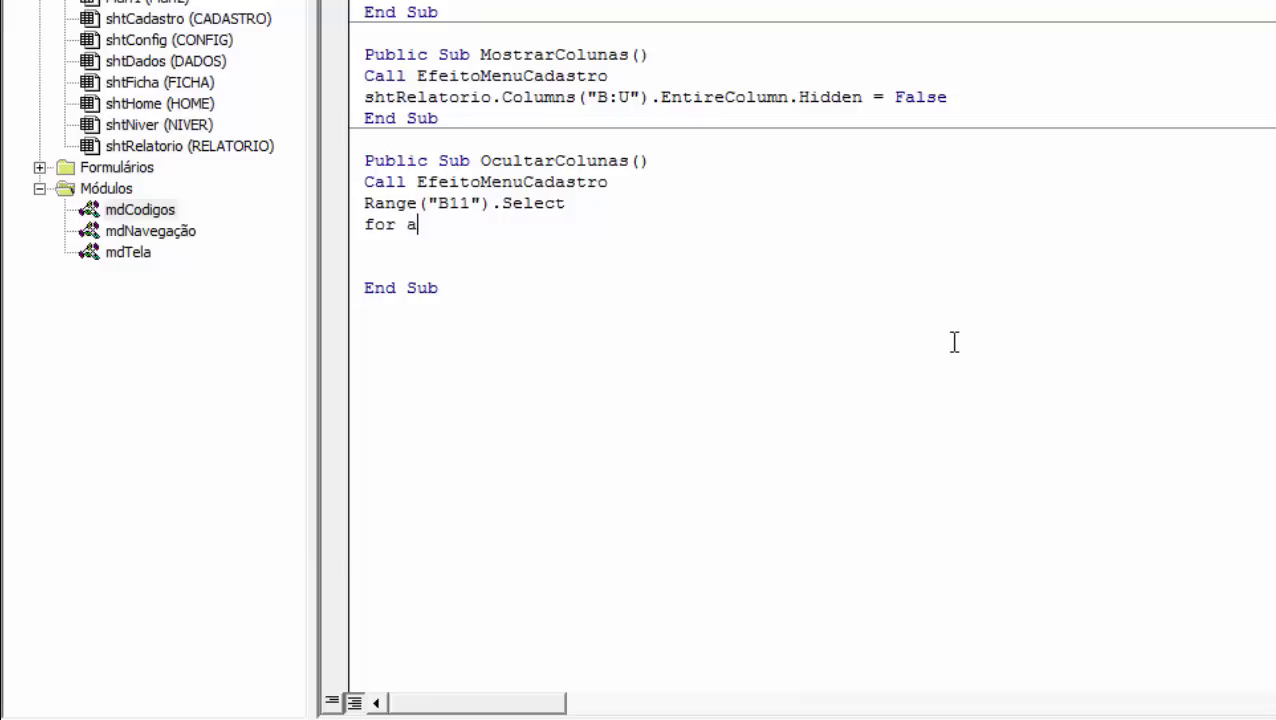
type("=0 to 1")
type("9")
key("Return")
type("Next")
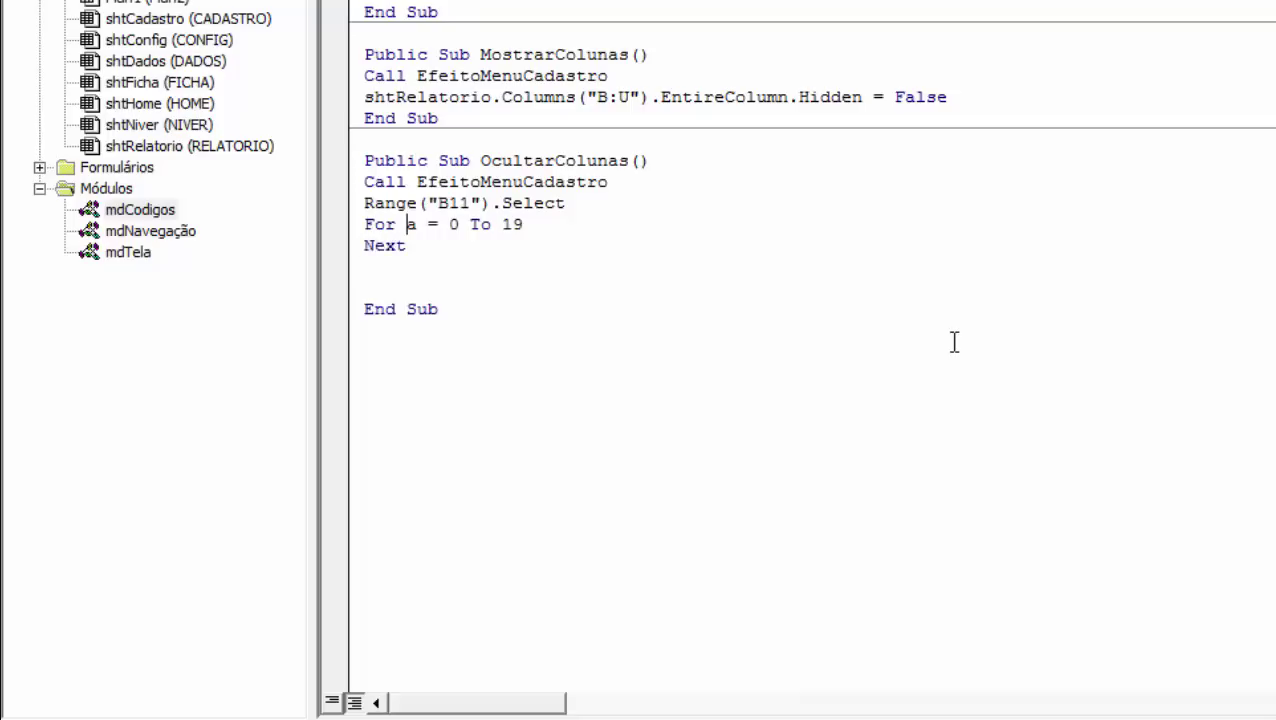
key("Return")
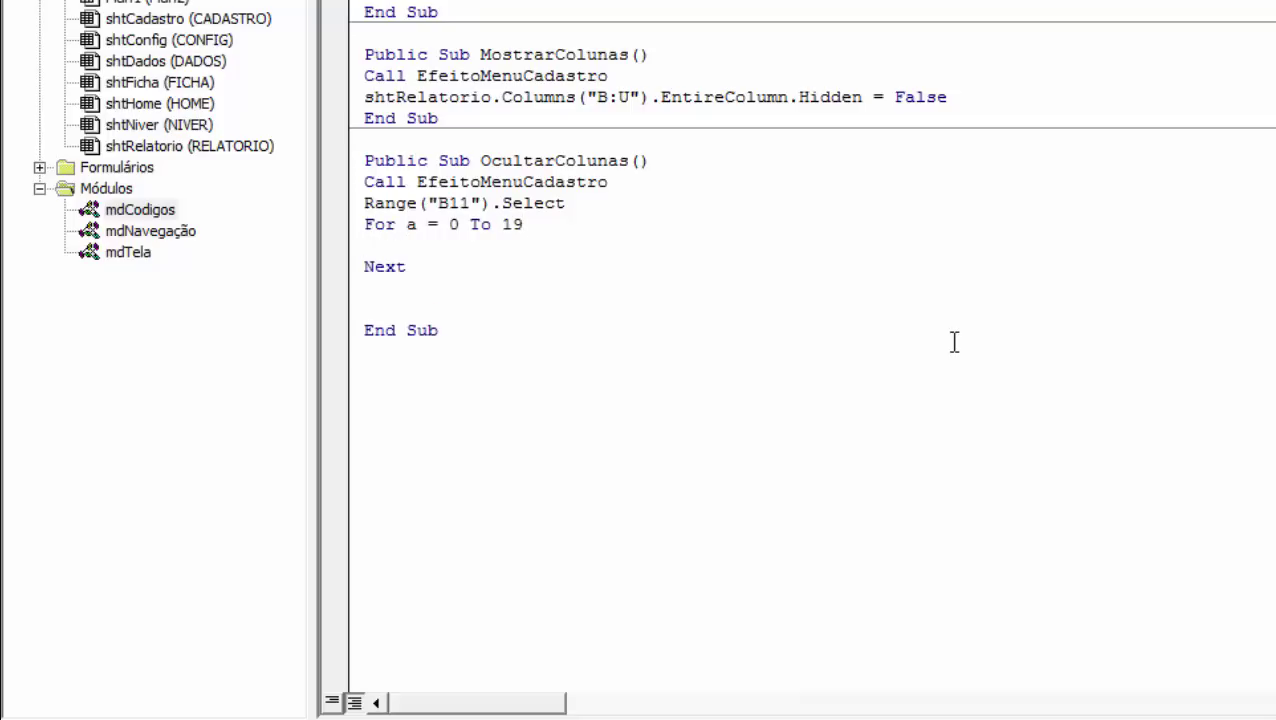
type("if ")
type("acti")
type("vecell")
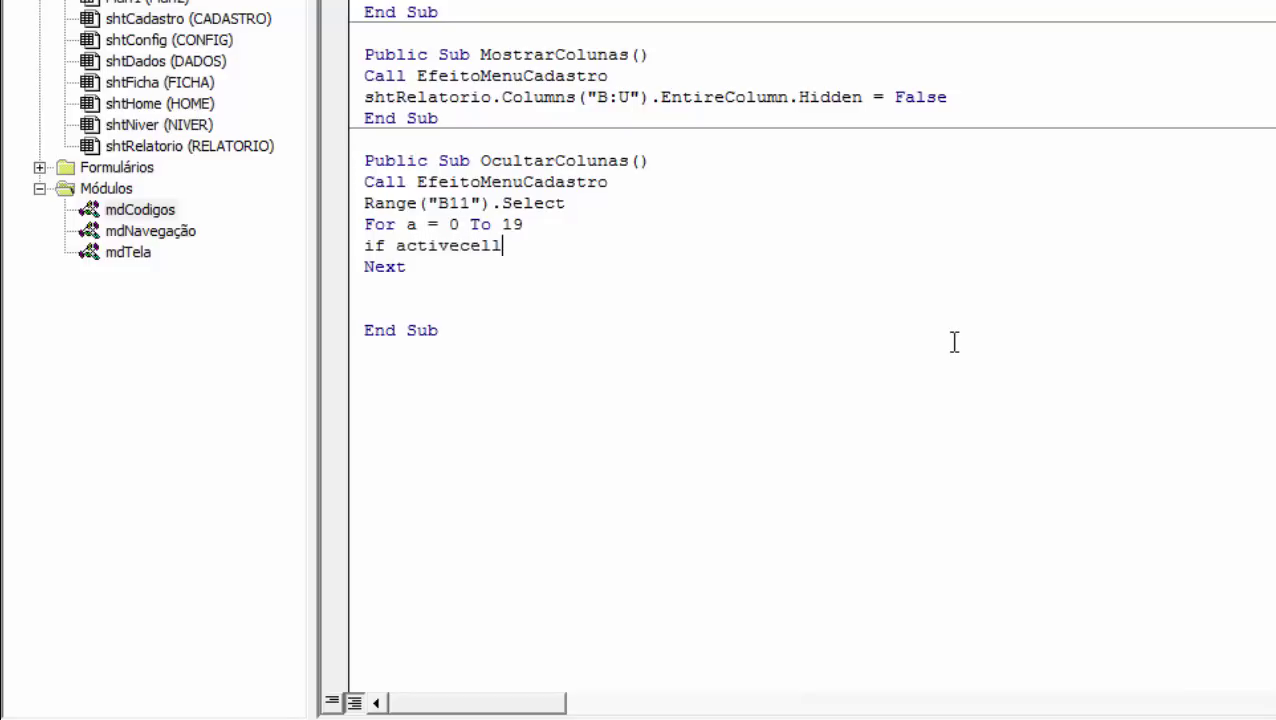
type(".of")
key("Tab")
type("(0")
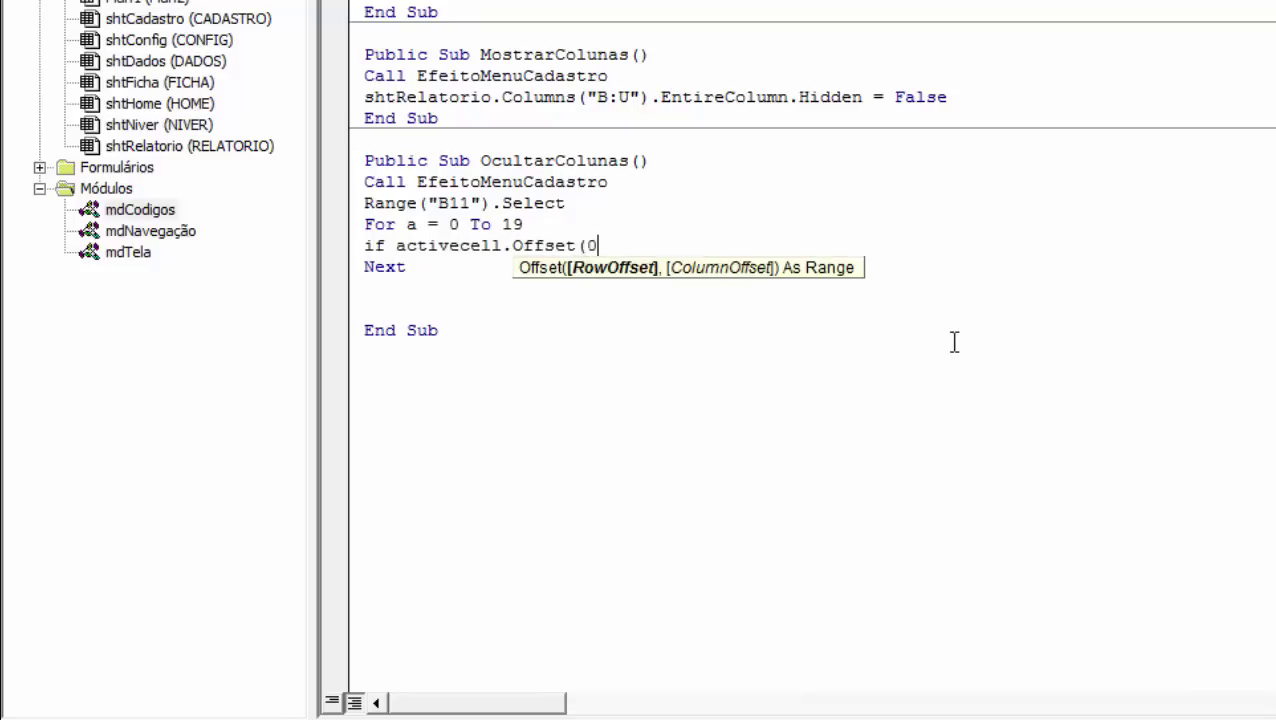
type(",a")
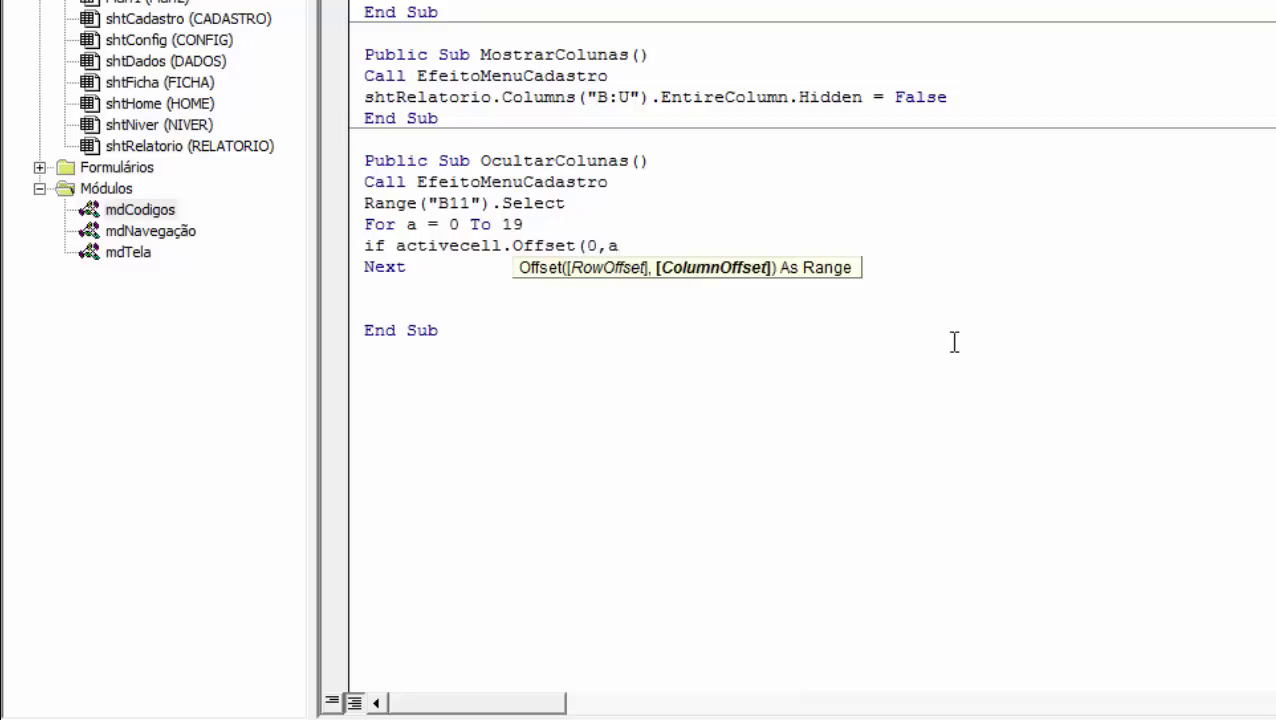
type(")")
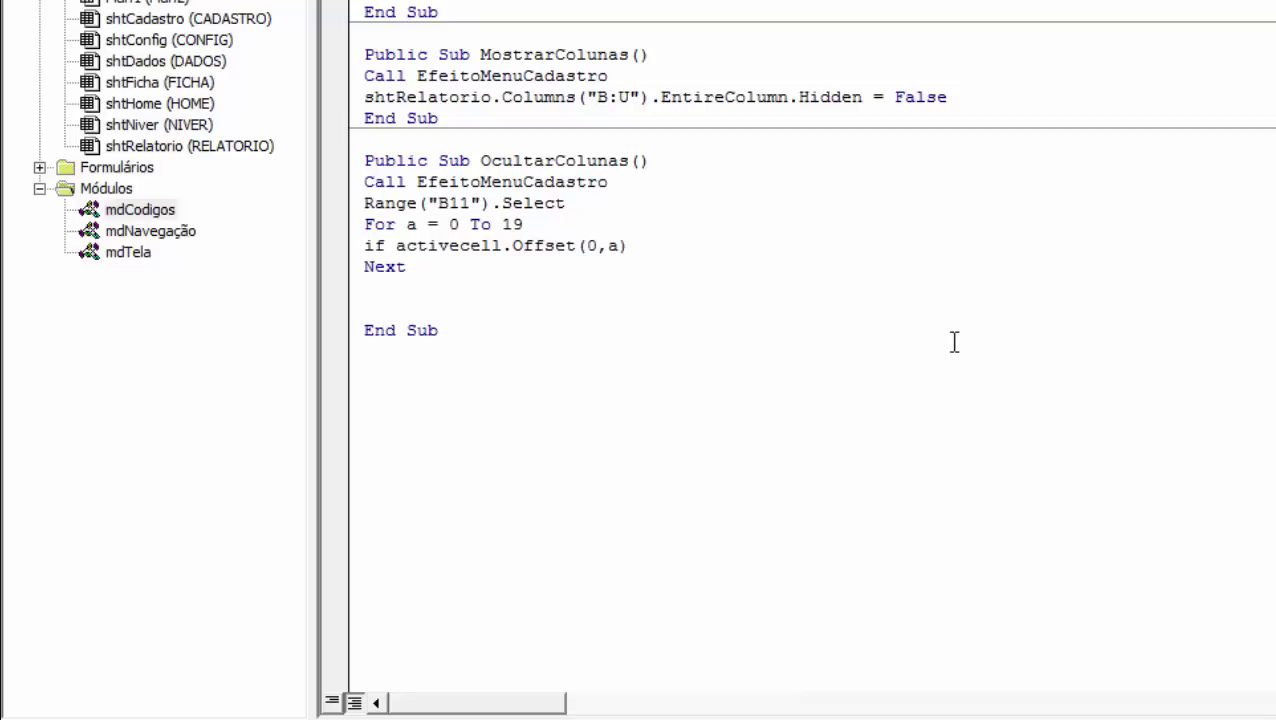
type(".va")
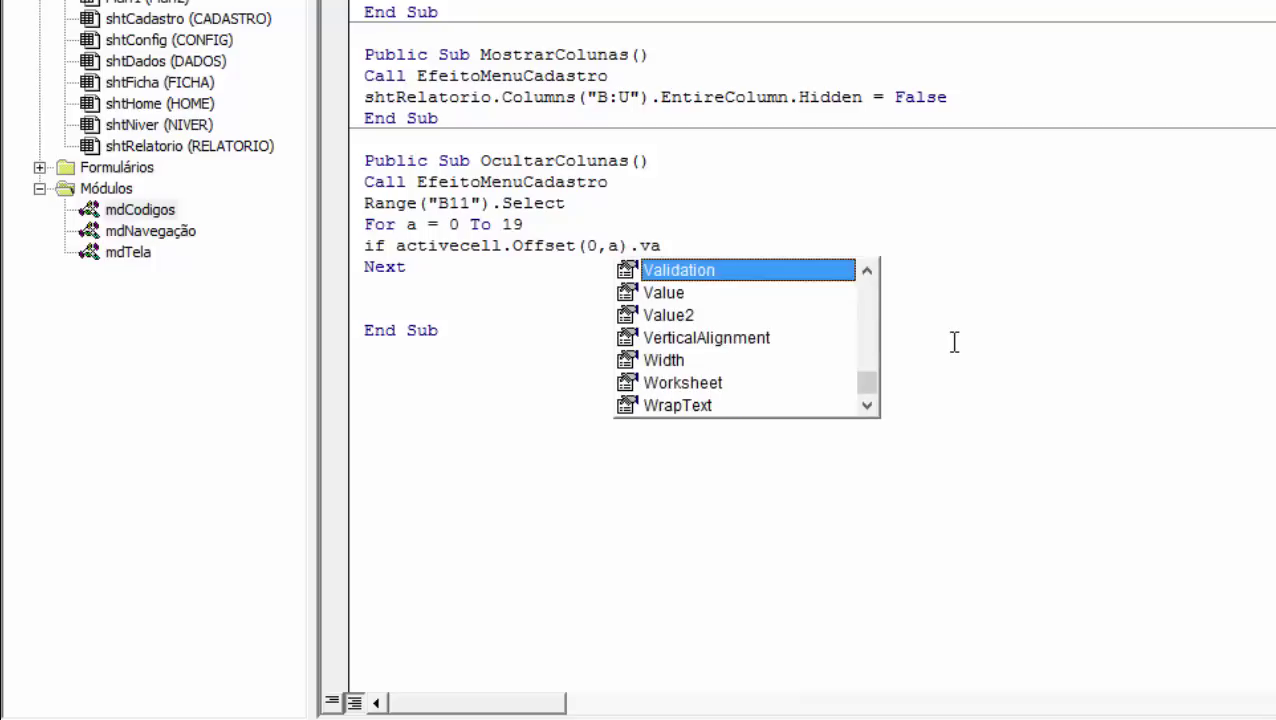
key("Down")
key("Tab")
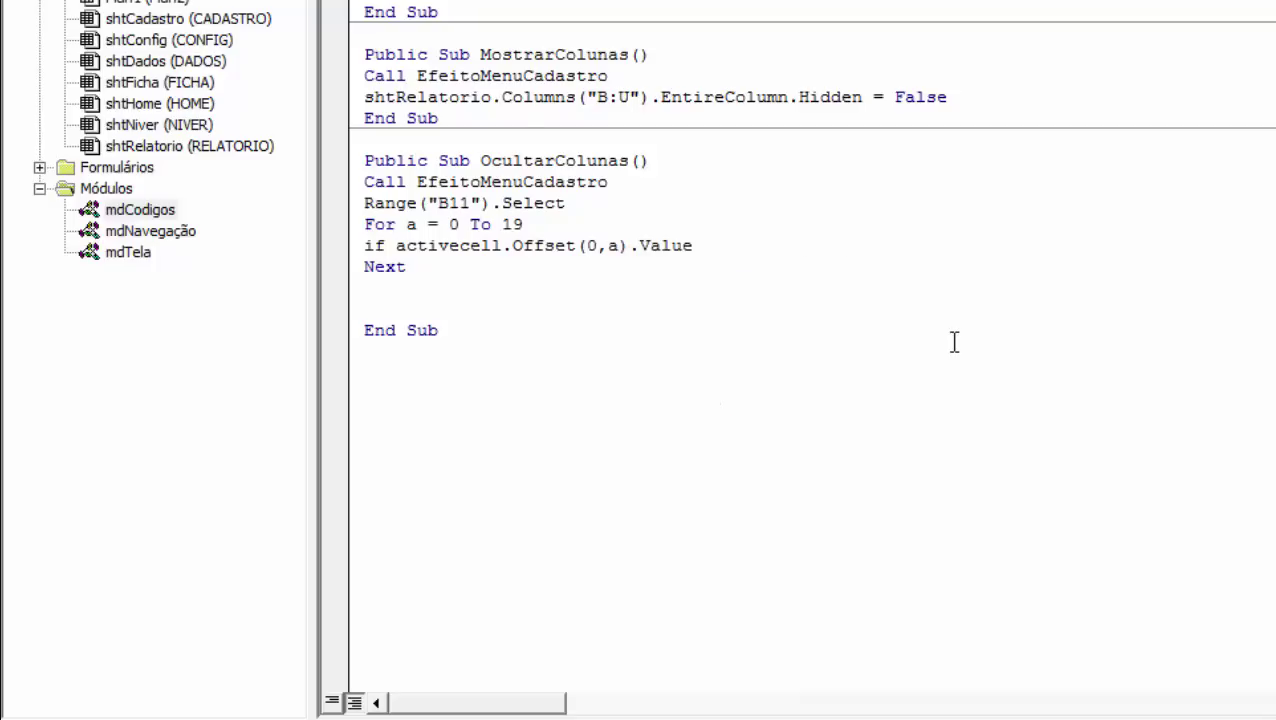
type("\"\" then")
key("Return")
type("end")
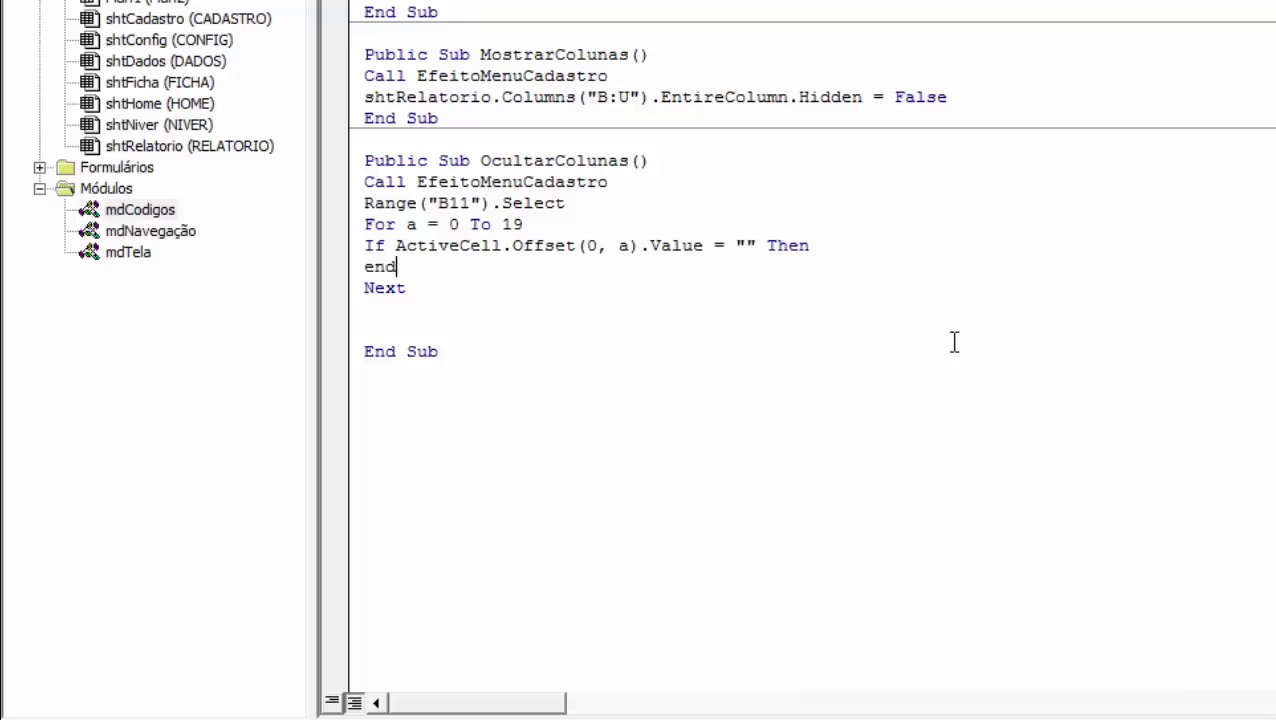
- Add End If and set ActiveCell.Offset(0, a).EntireColumn.Hidden = True inside the If
type("if")
key("Up")
key("Return")
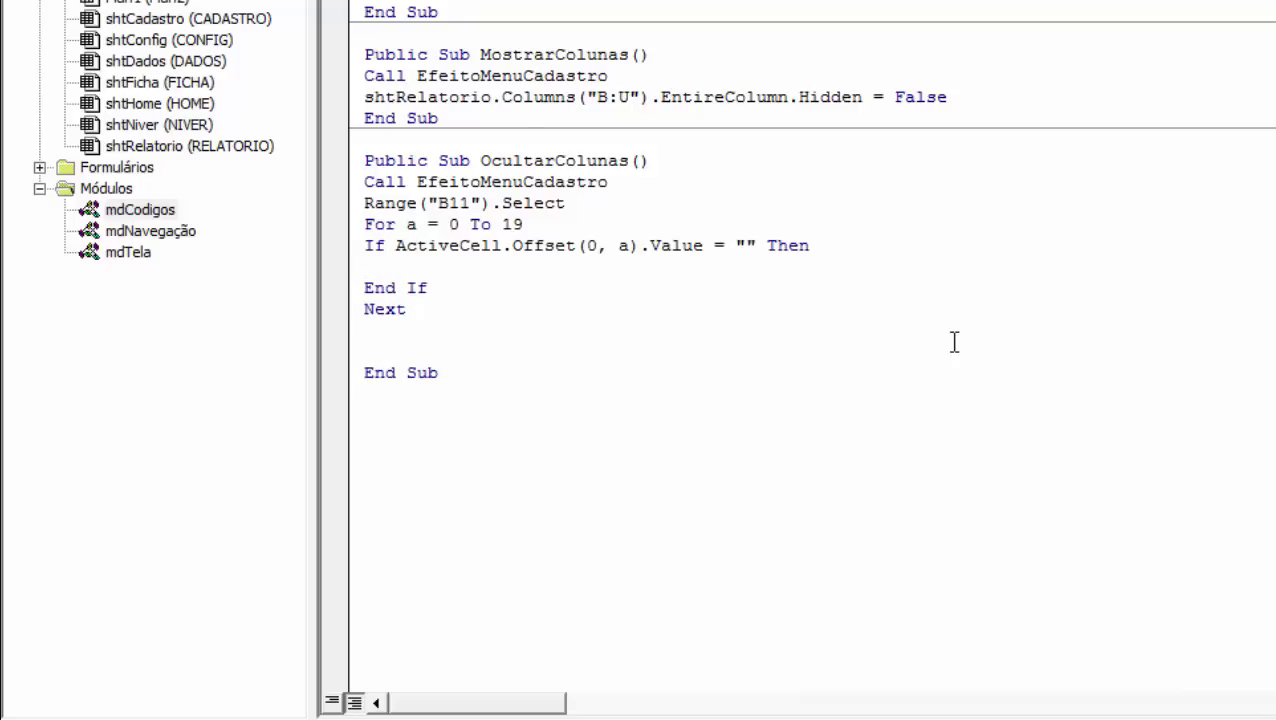
type("active")
type("cell")
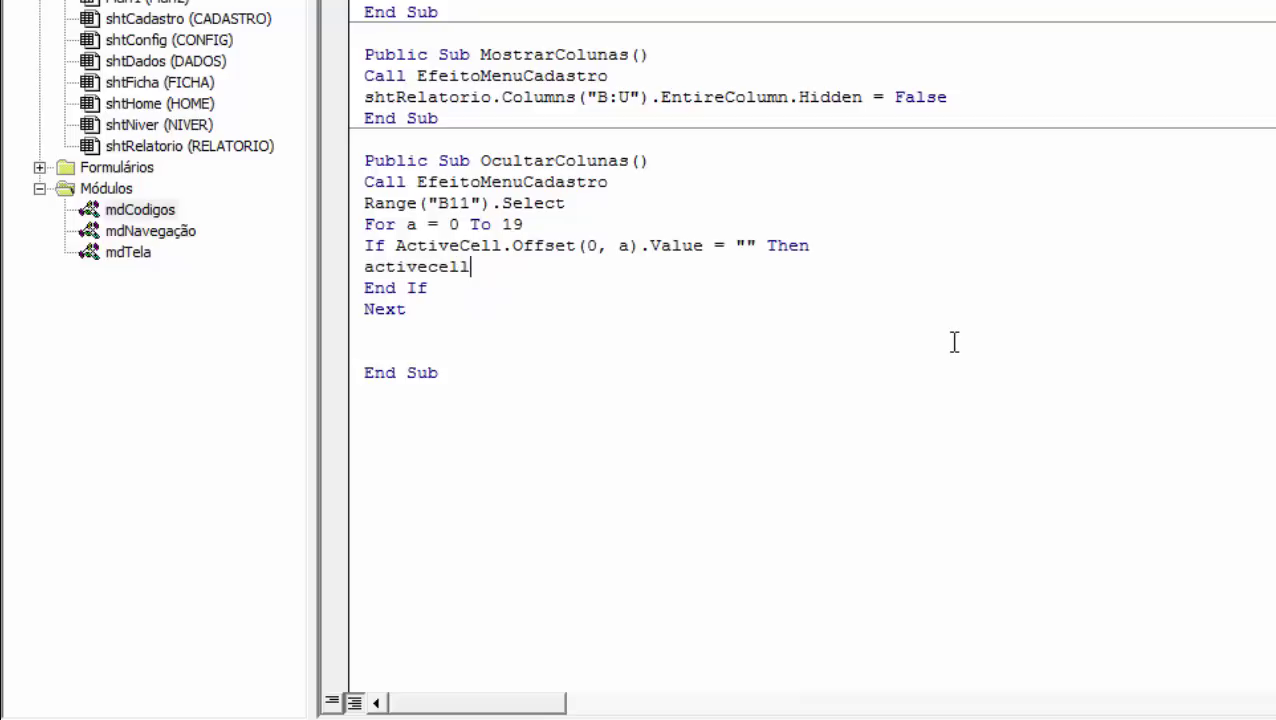
type(".")
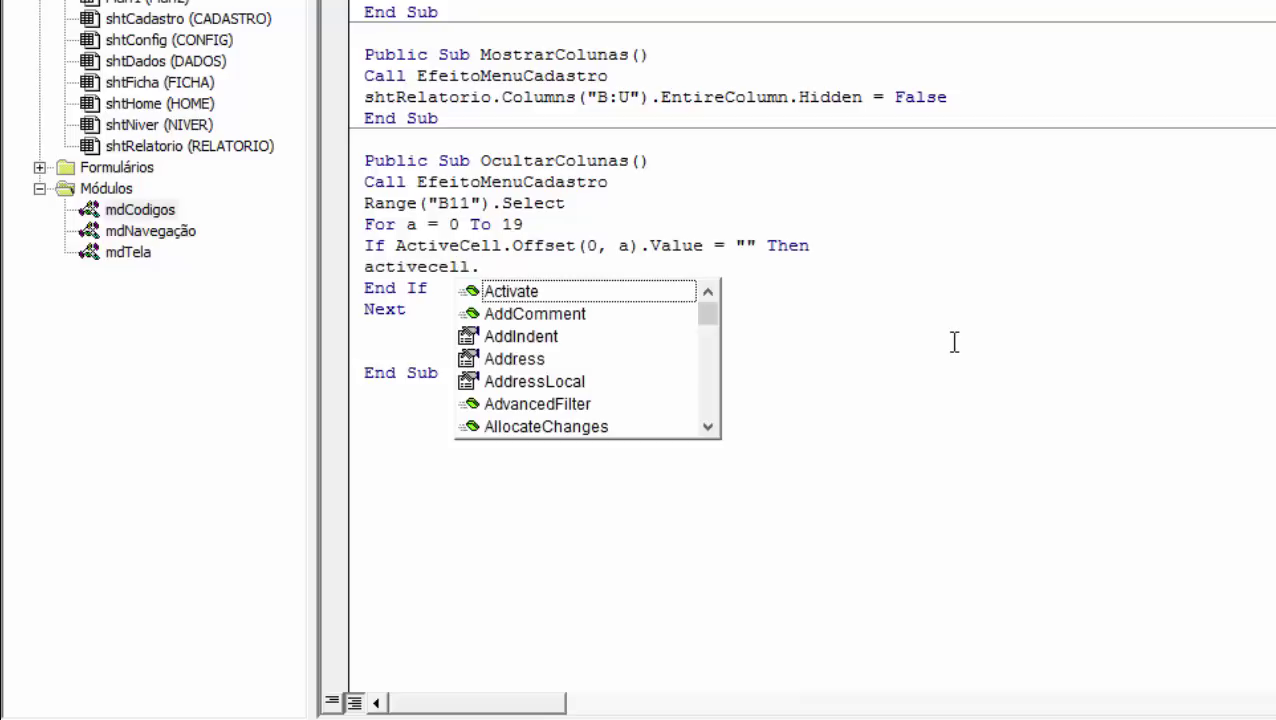
type("of")
key("Tab")
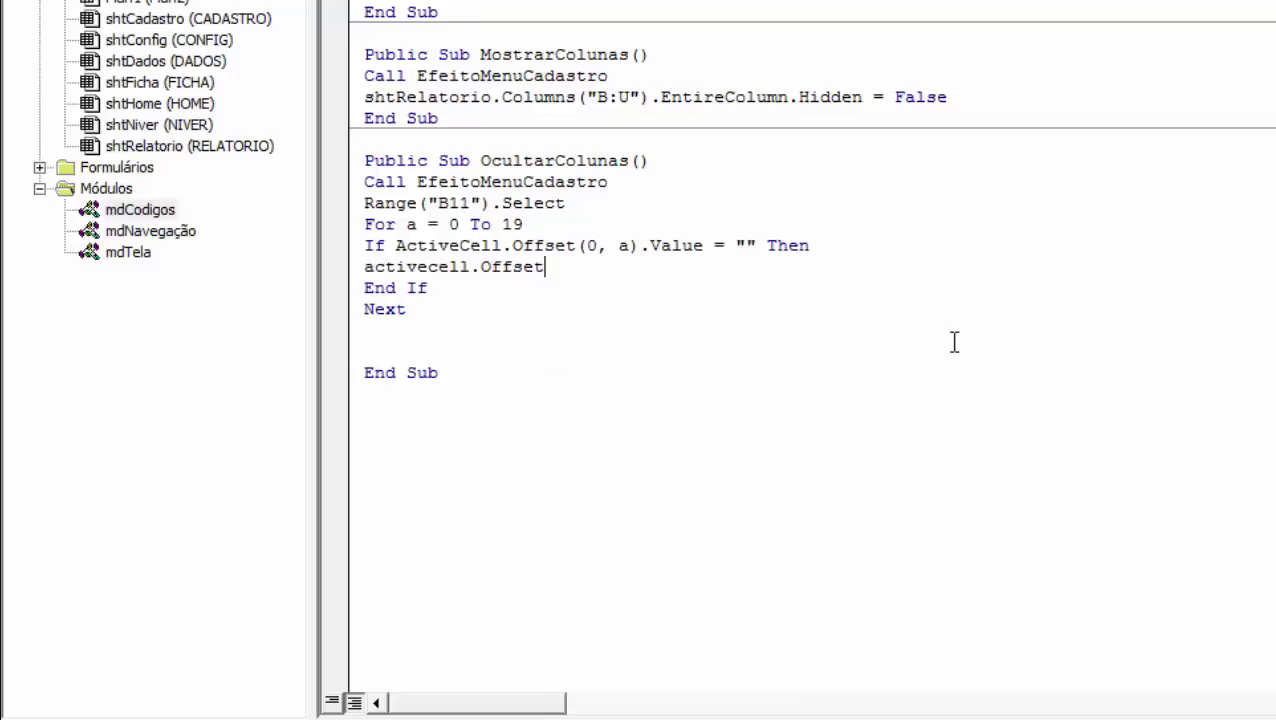
type("(")
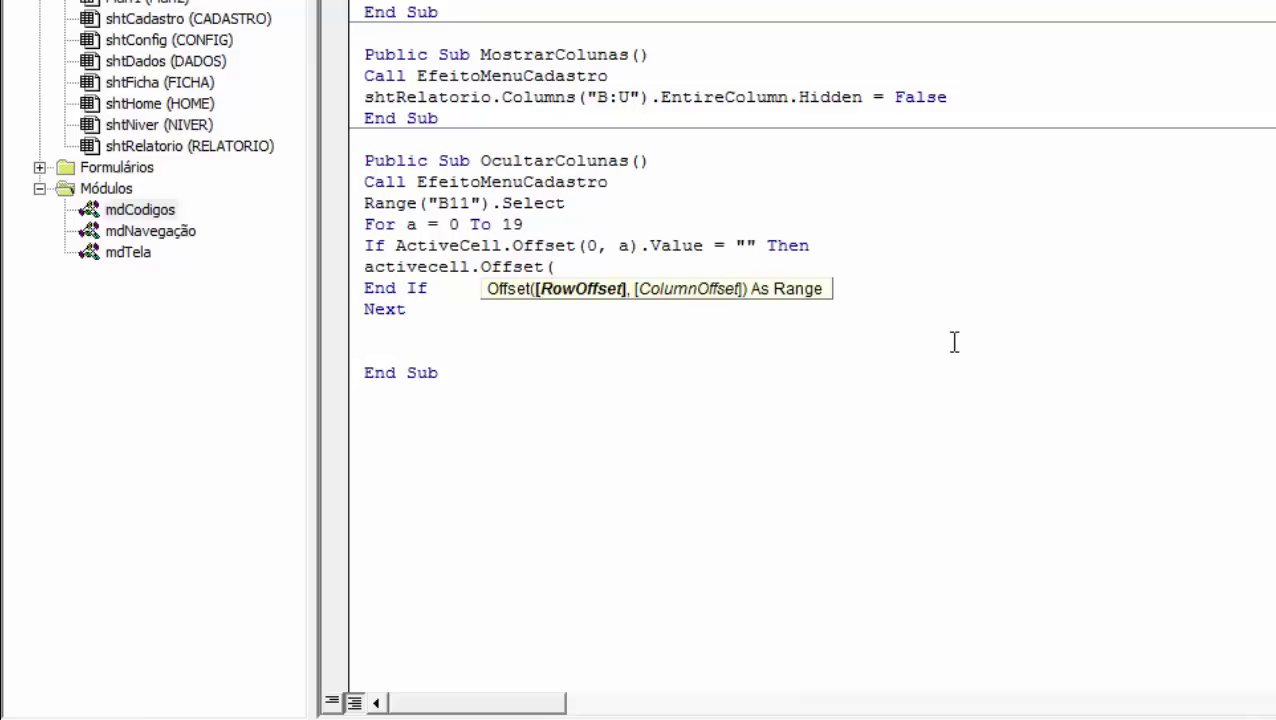
type("0,a")
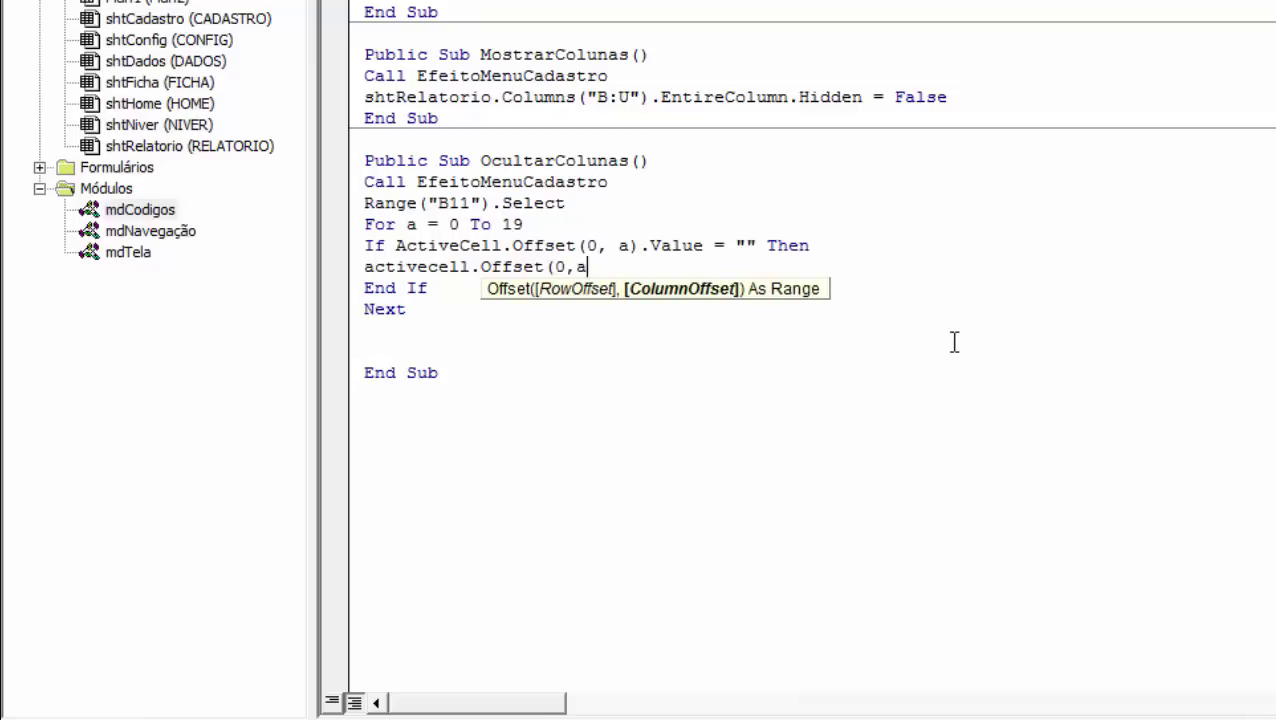
type(")")
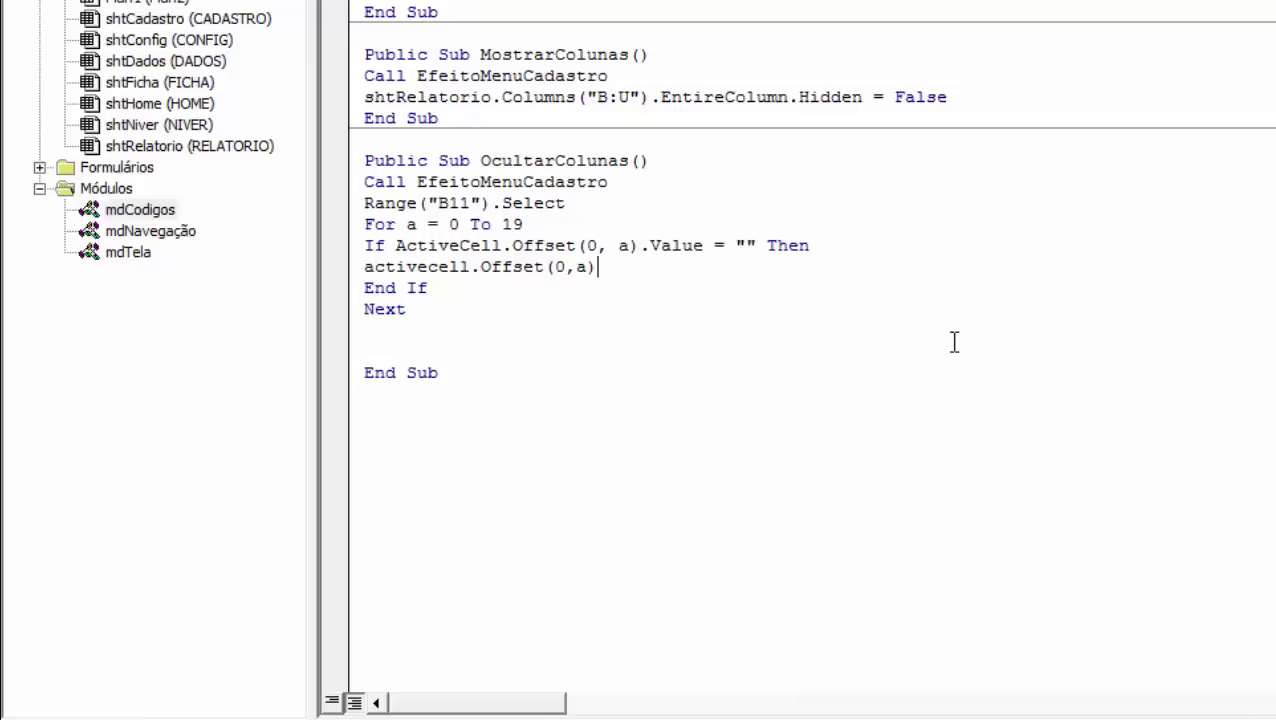
type(".")
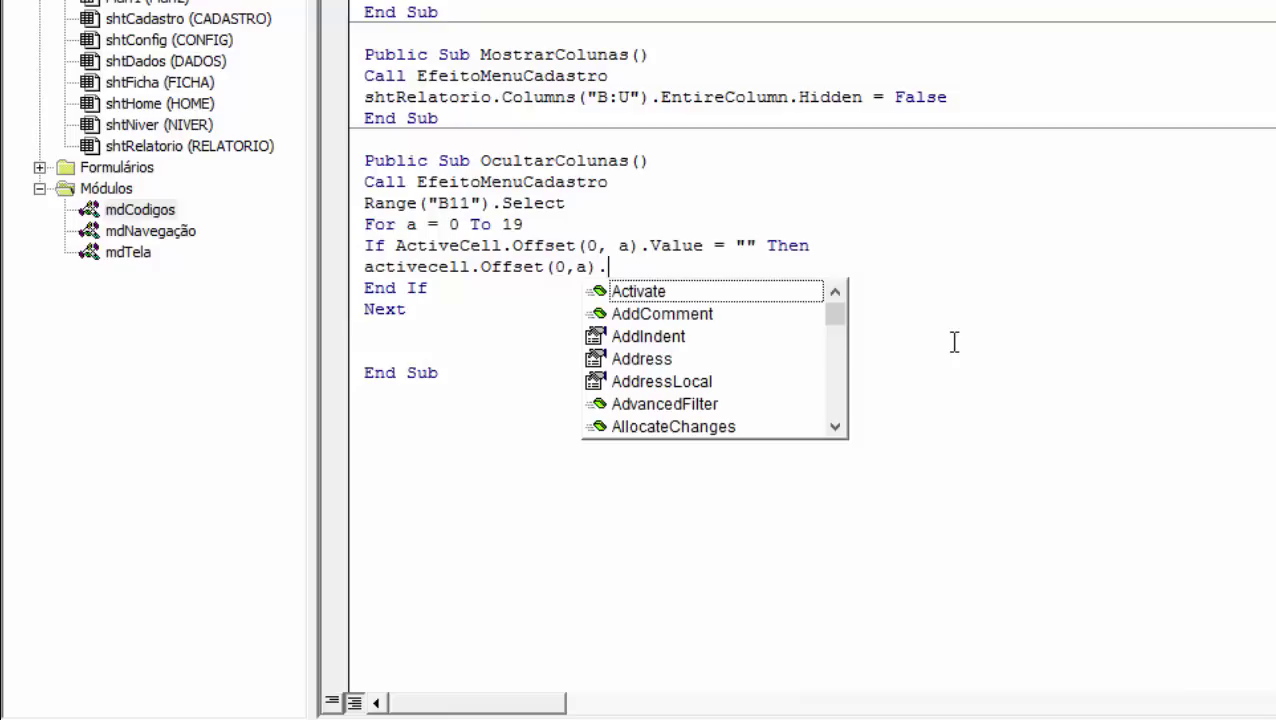
type("en")
key("Down")
key("Tab")
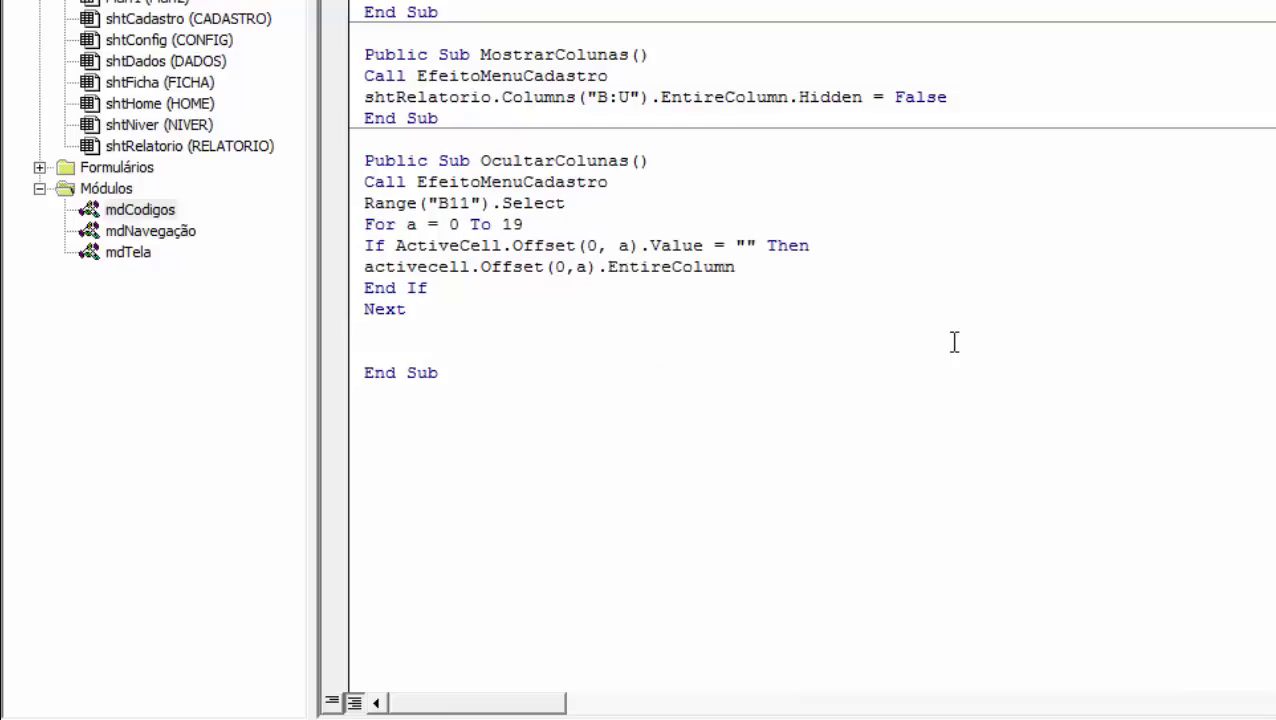
type(".h")
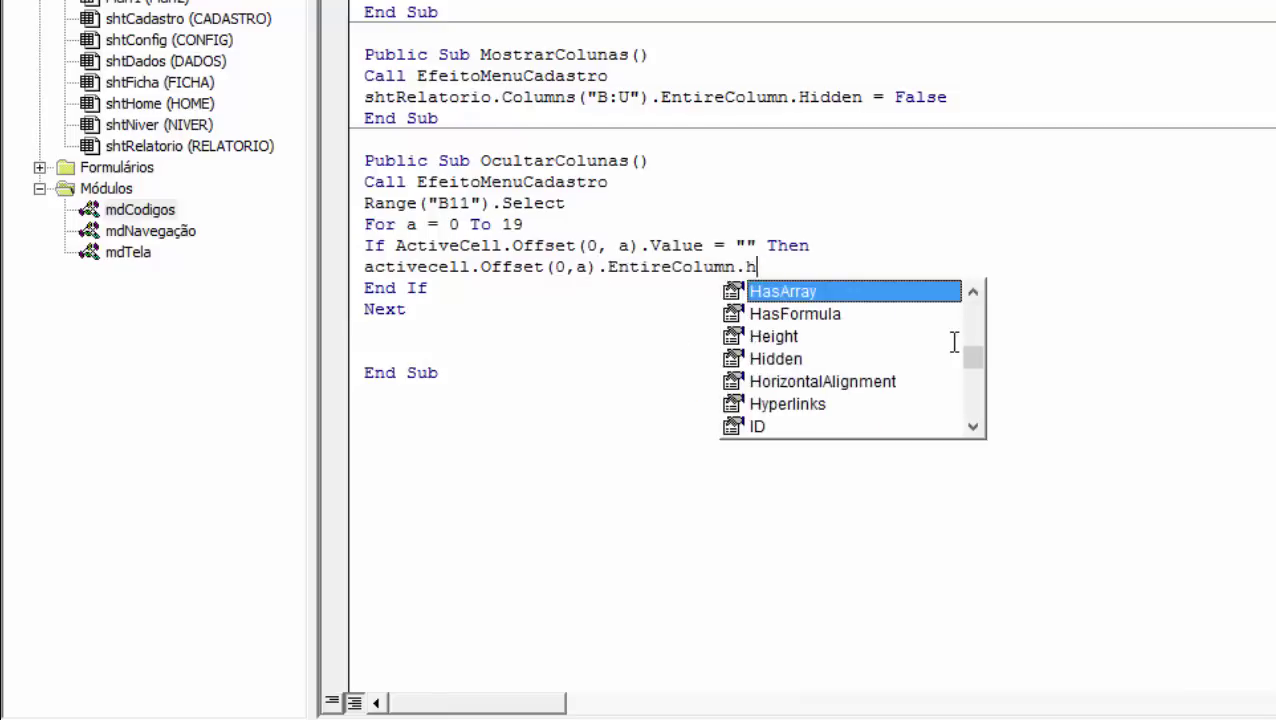
type("i")
key("Tab")
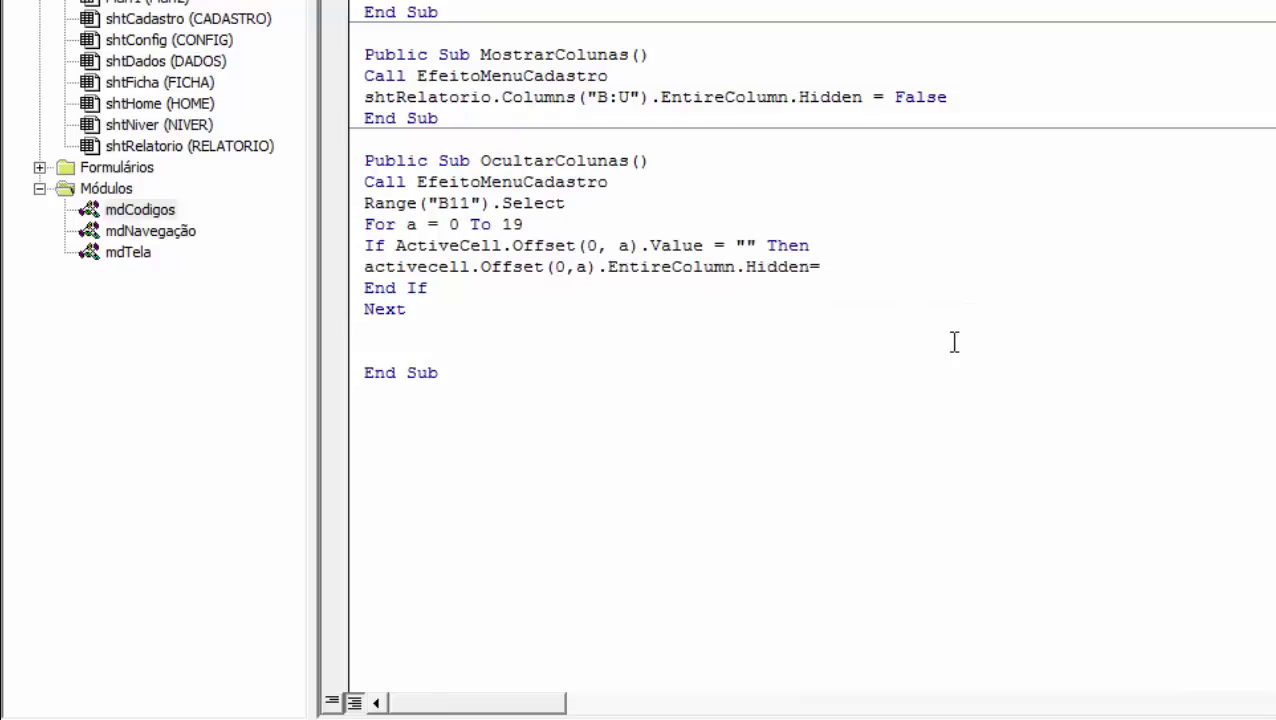
type("e")
left_click(839, 394)
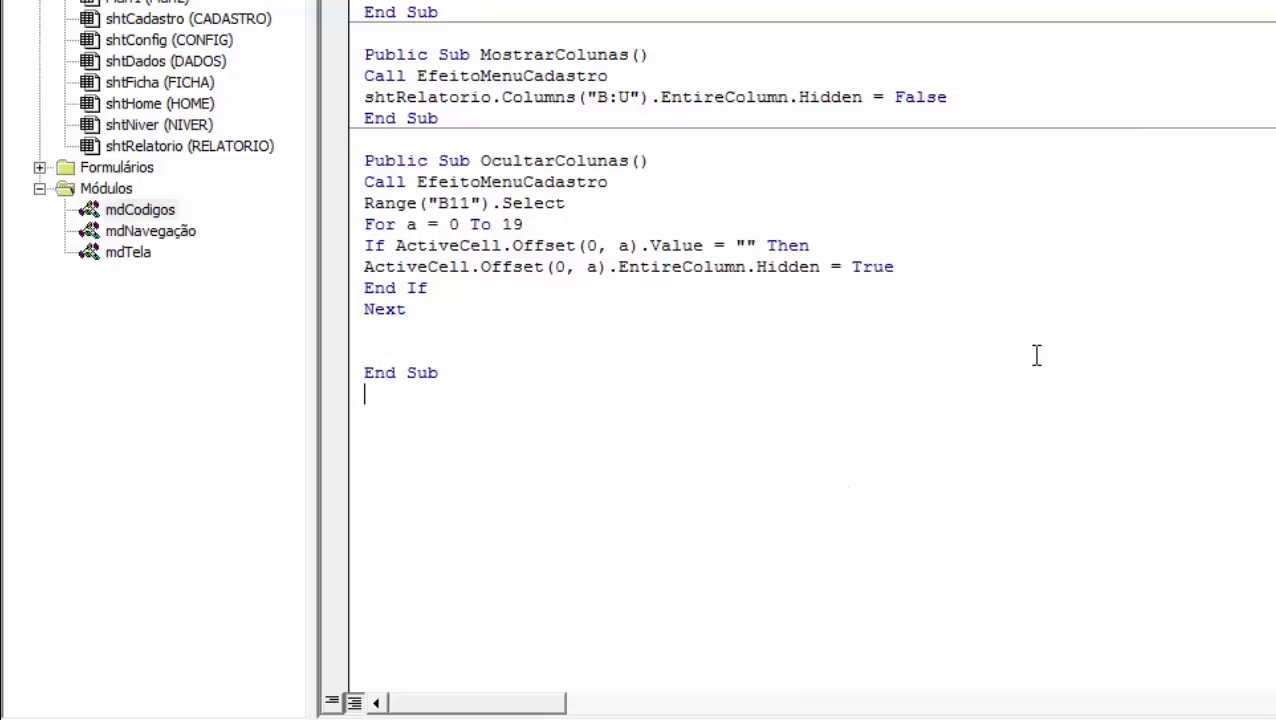
- Delete the blank lines before End Sub, then review the EfeitoMenuCadastro, B11 and loop lines
left_click_drag(338, 332, 372, 332)
key("Delete")
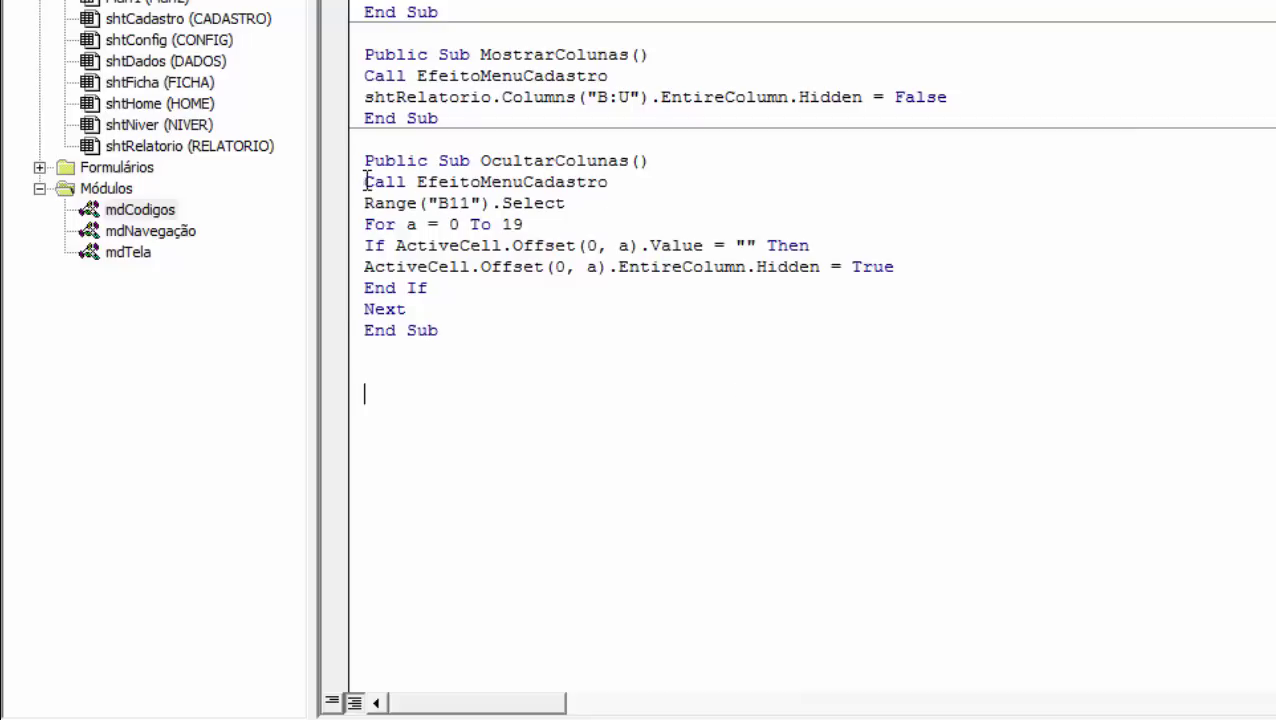
left_click_drag(364, 182, 649, 180)
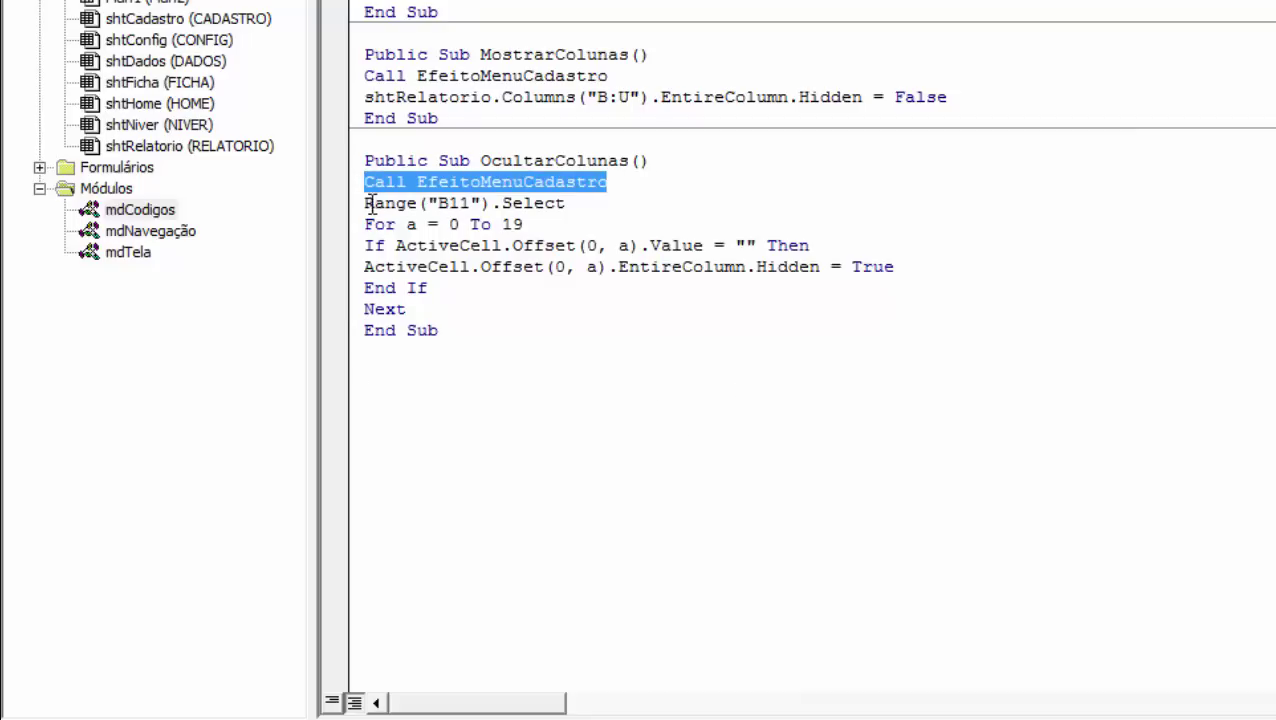
left_click_drag(366, 203, 573, 203)
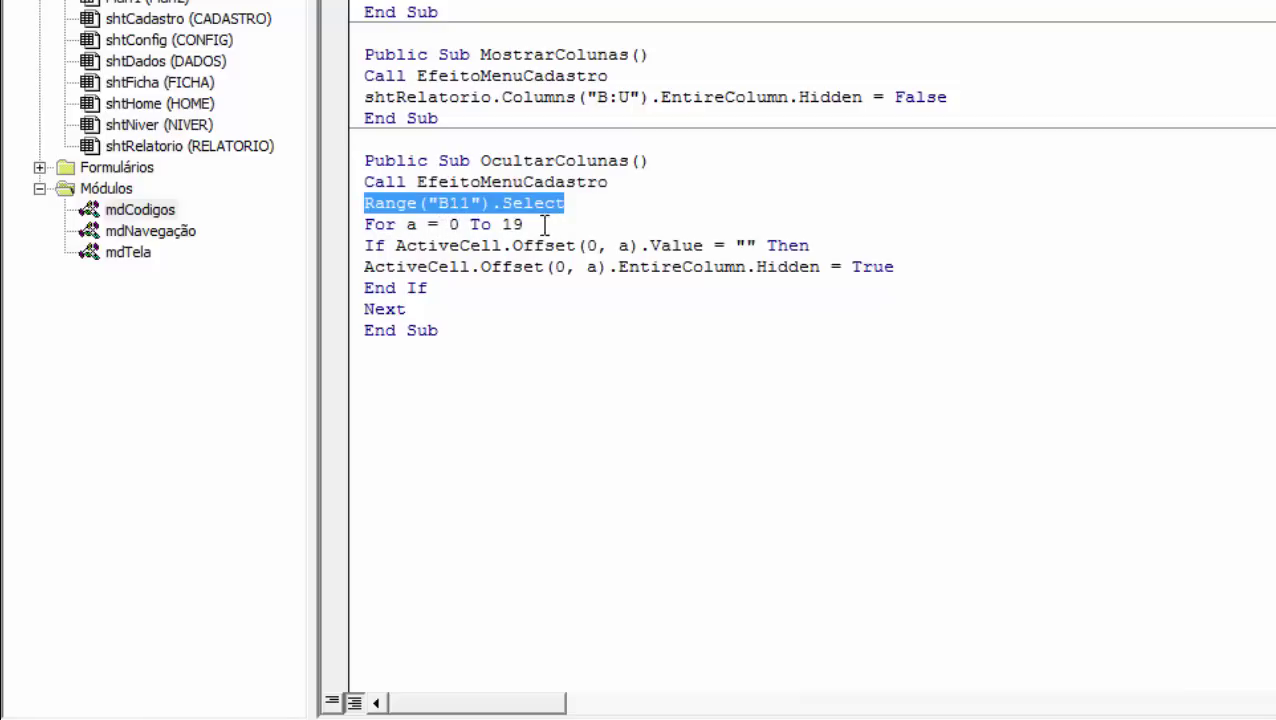
left_click(510, 225)
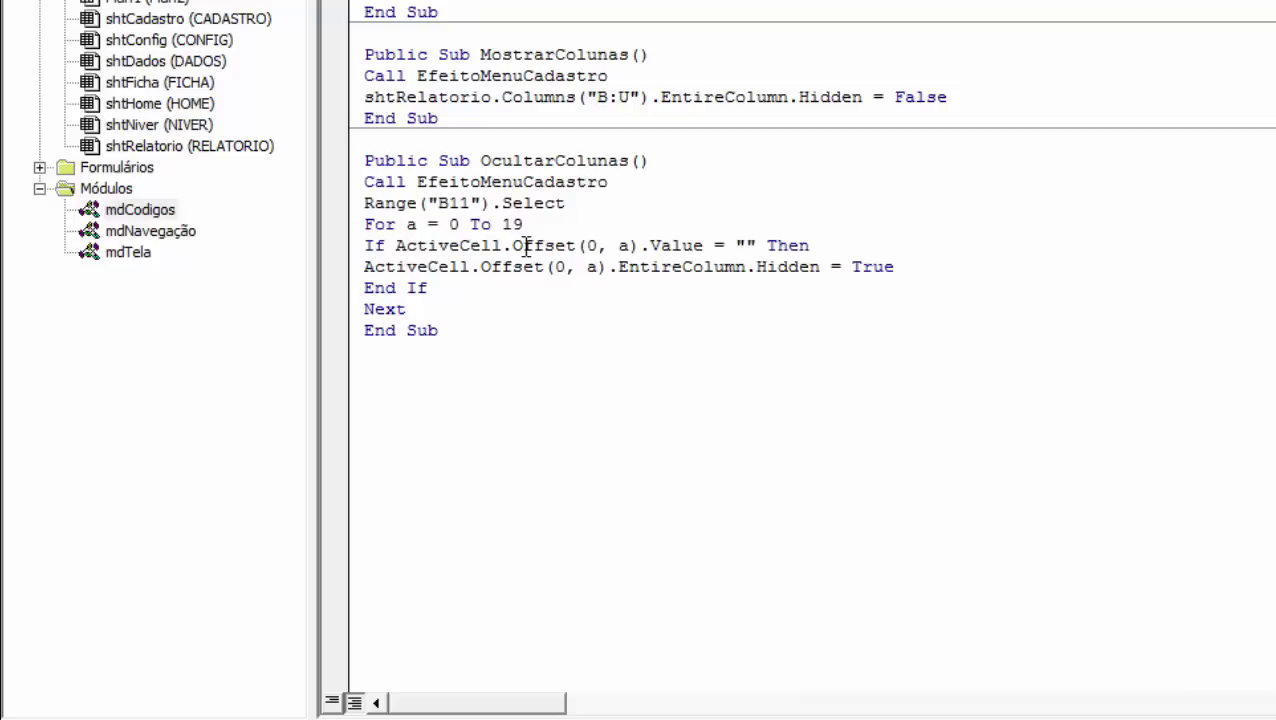
- Review the Offset(0, a) empty-value test and the column-hiding line, then return to Excel
left_click(590, 245)
left_click_drag(512, 247, 583, 247)
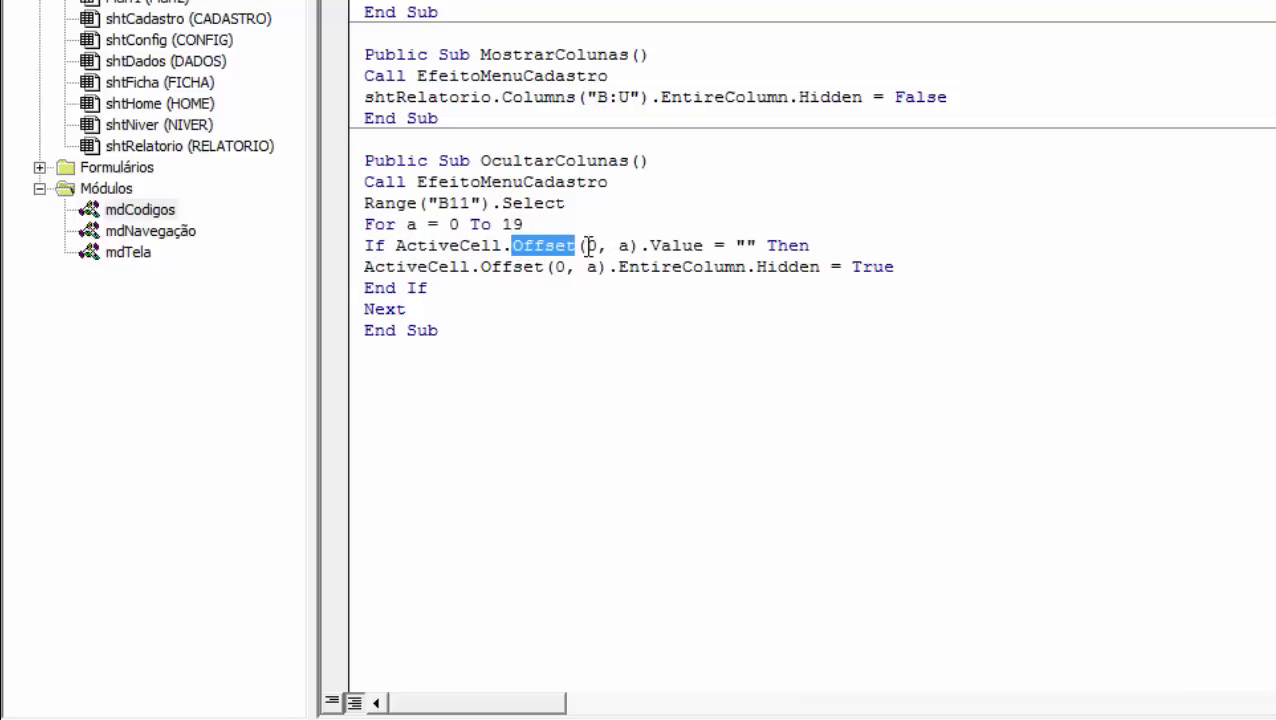
double_click(590, 245)
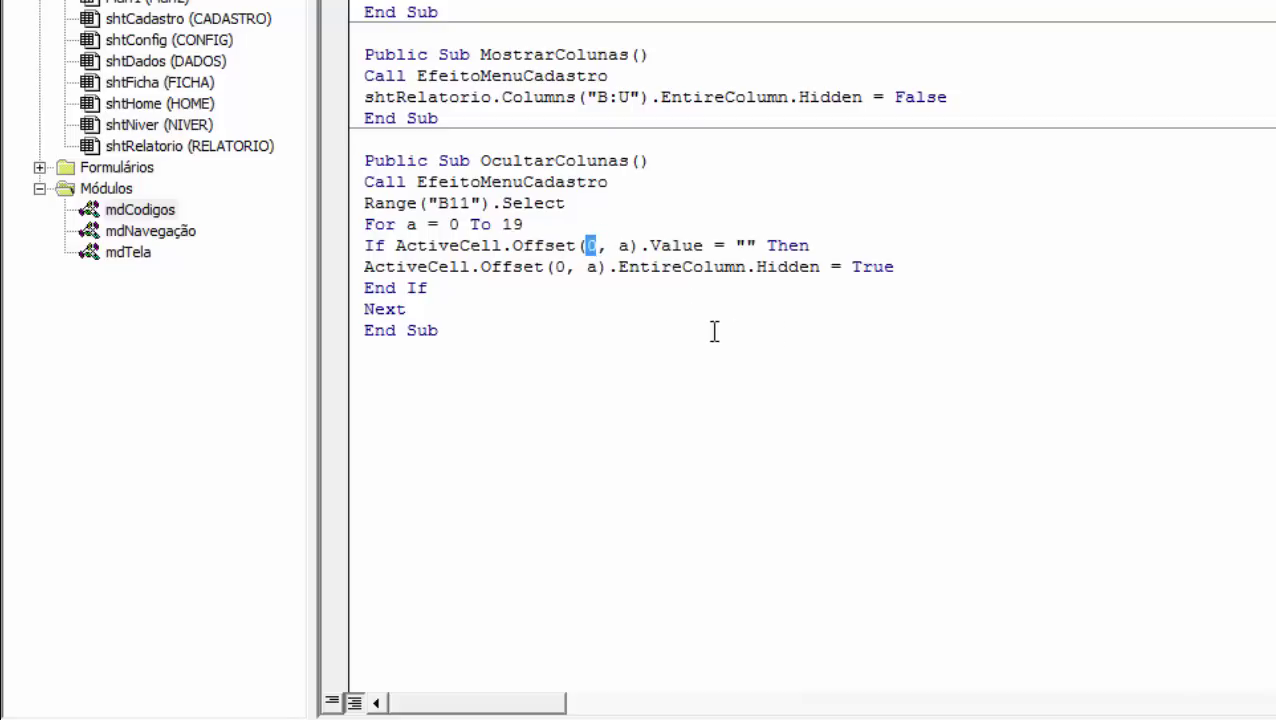
double_click(622, 245)
left_click(746, 245)
left_click_drag(365, 267, 915, 268)
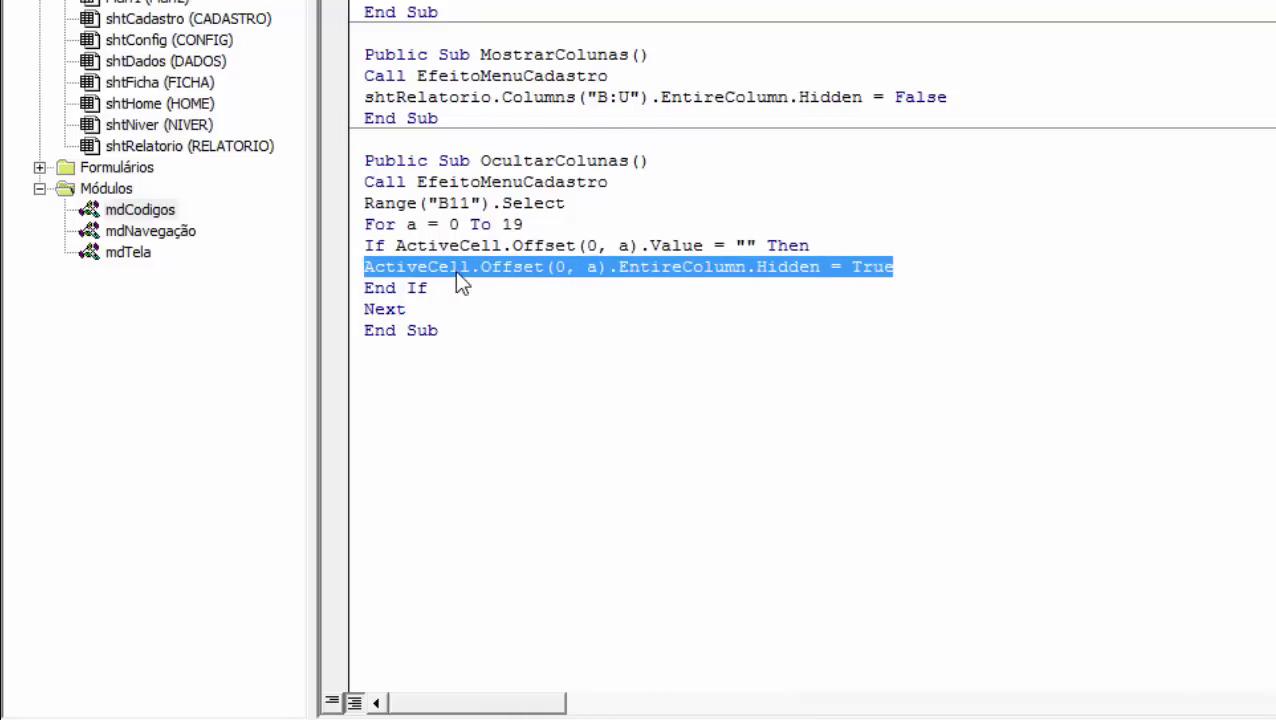
left_click(430, 268)
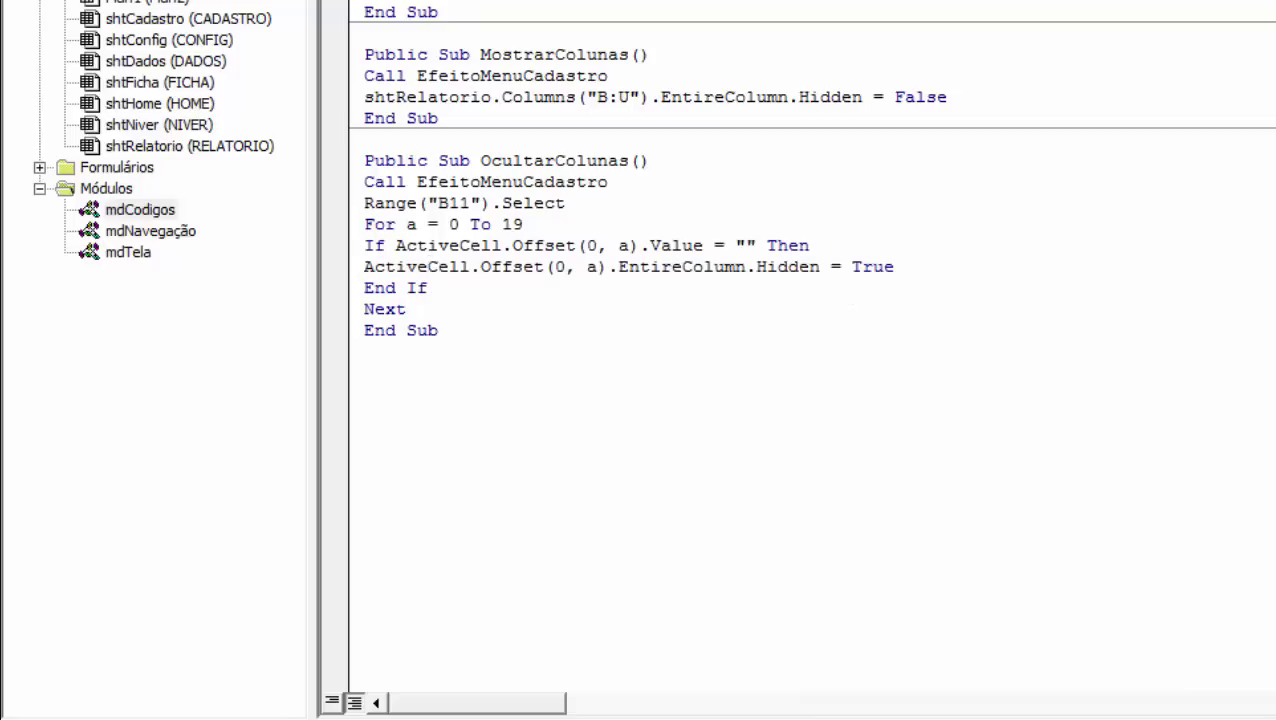
key("alt+F11")
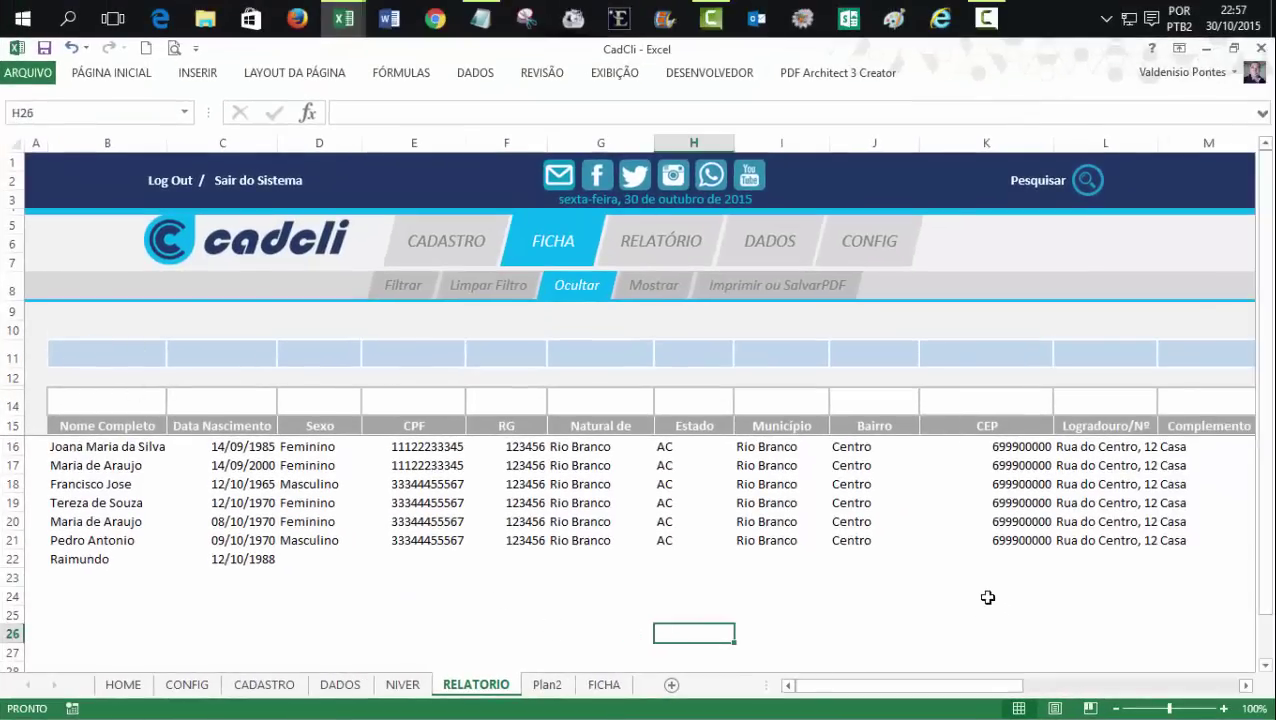
mouse_move(85, 357)
left_mouse_down()
mouse_move(949, 371)
mouse_move(968, 358)
left_mouse_up()
left_click(628, 628)
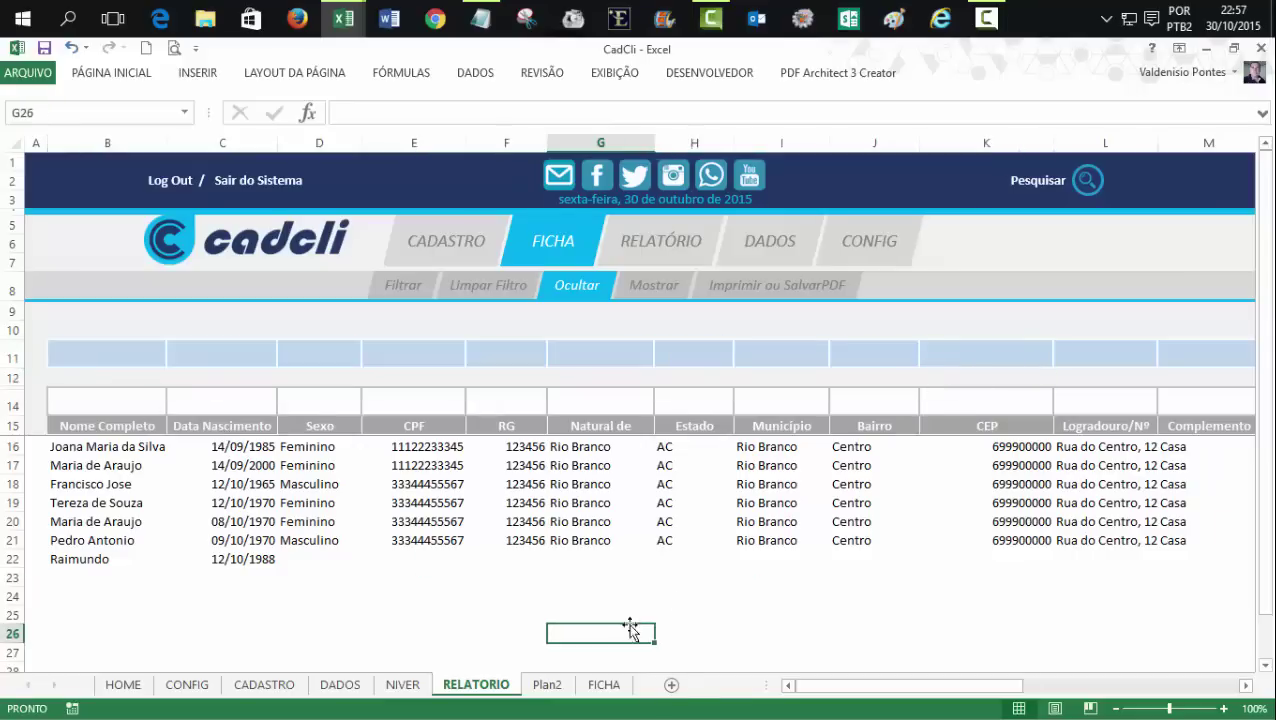
left_click(570, 290)
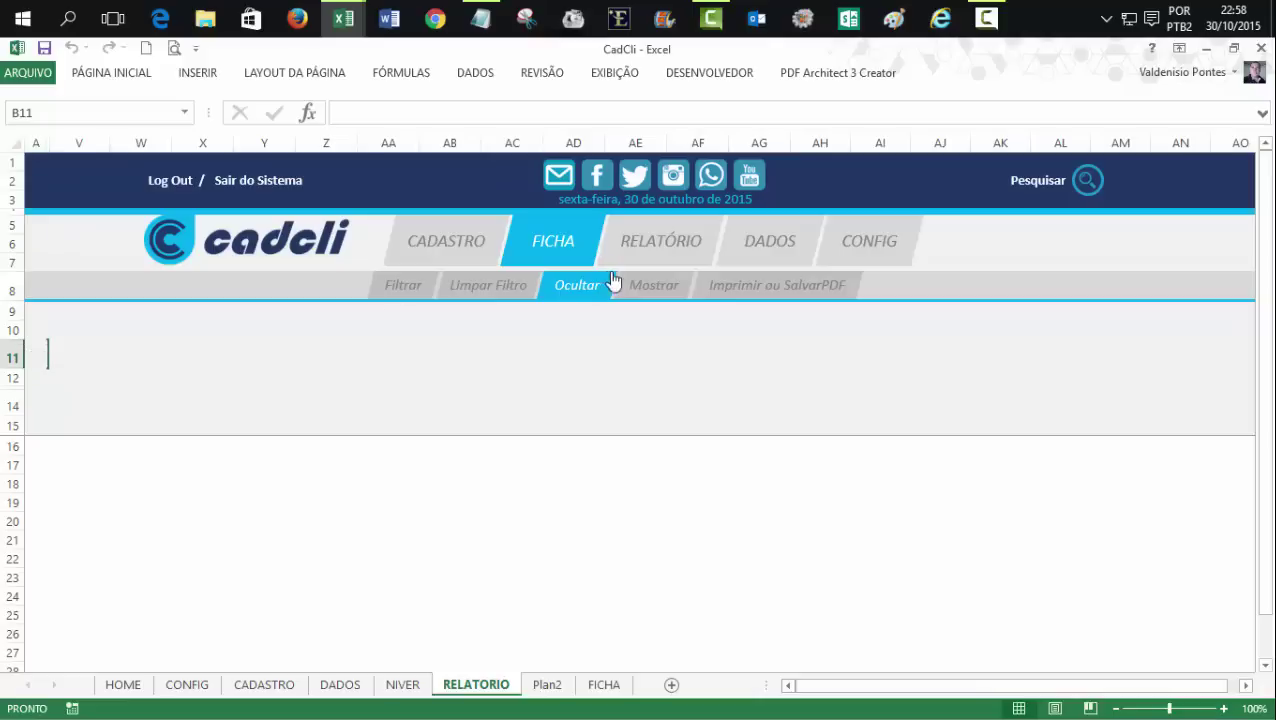
left_click(655, 285)
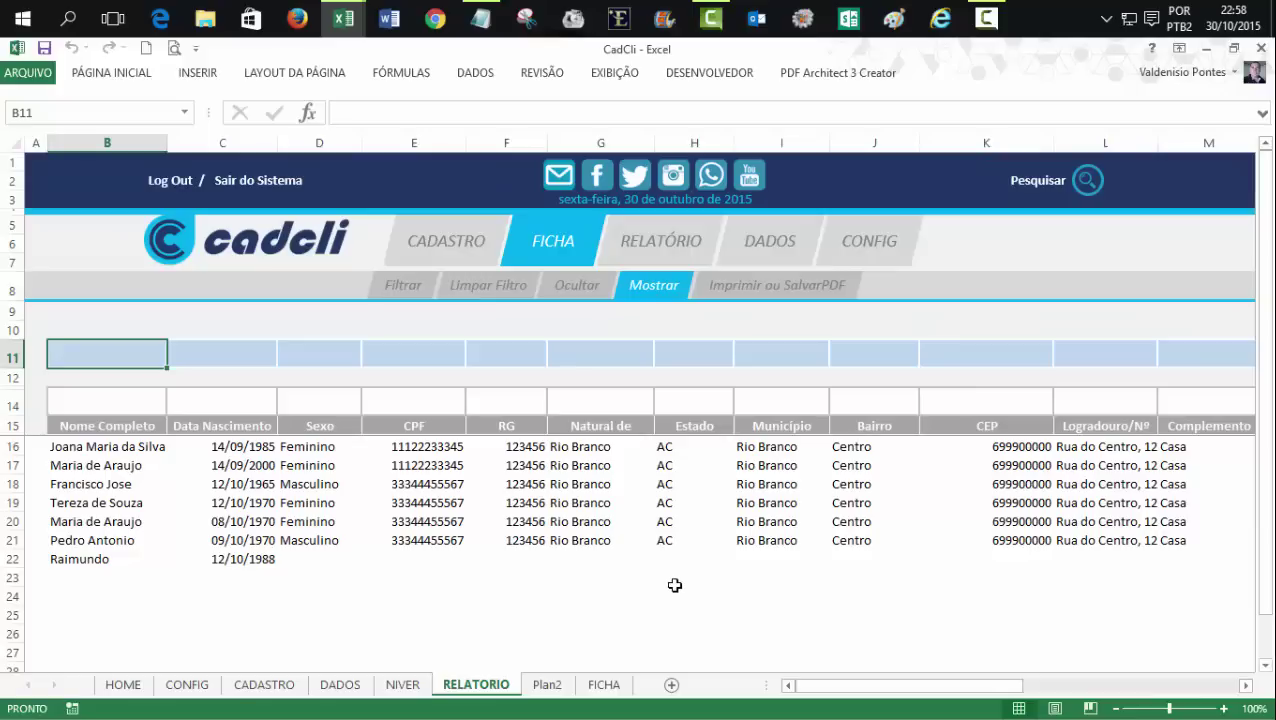
- Put 1 in B11, D11 and E11, test Ocultar, then restore columns with Mostrar
type("1")
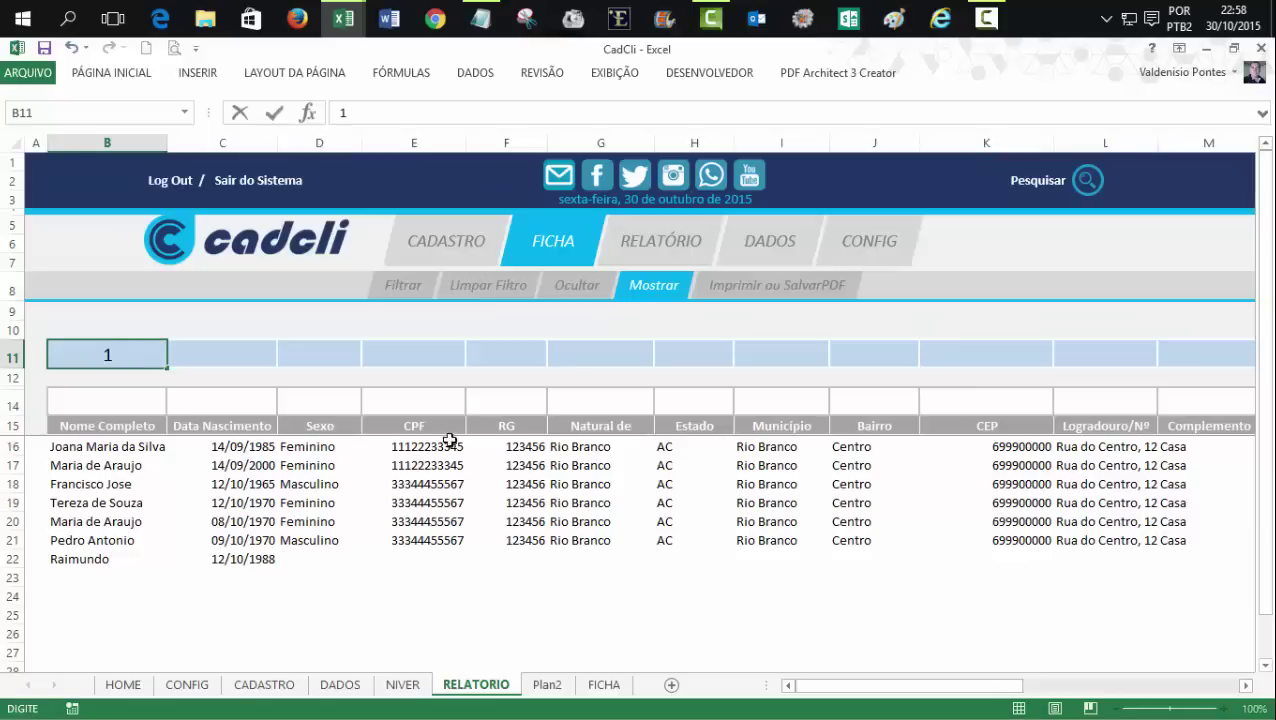
left_click(330, 356)
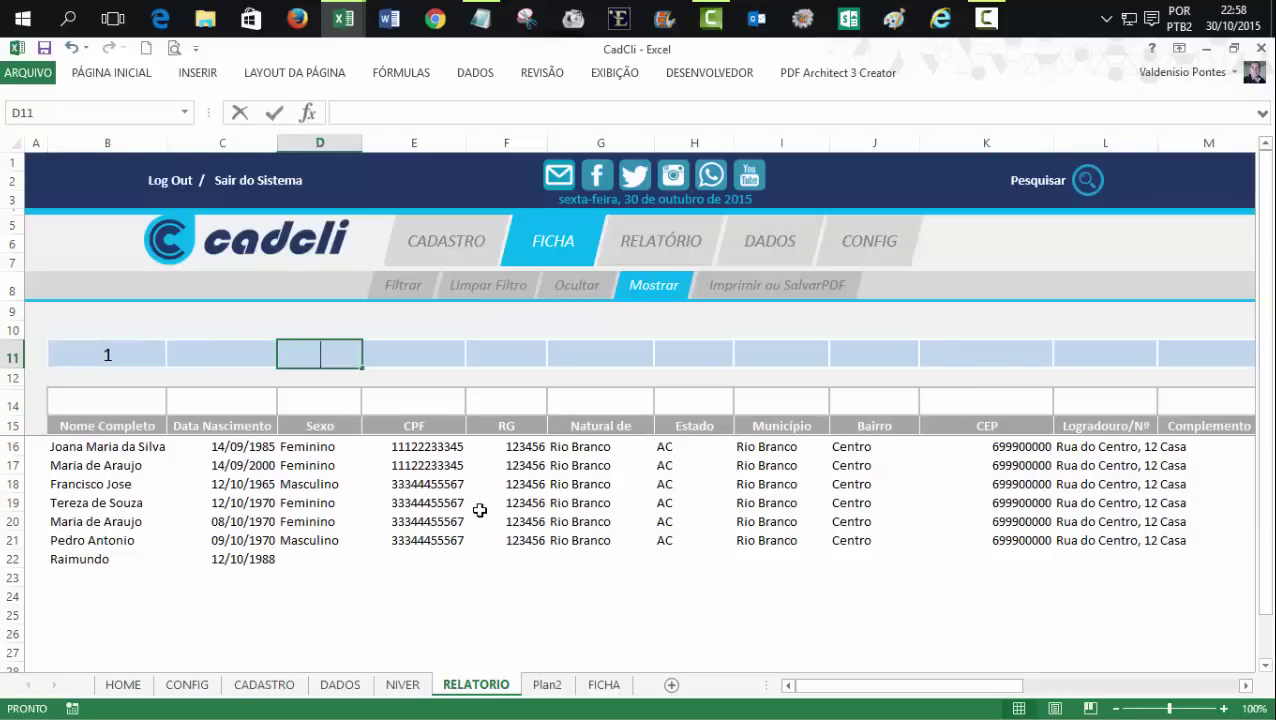
type("1")
left_click(422, 360)
type("1")
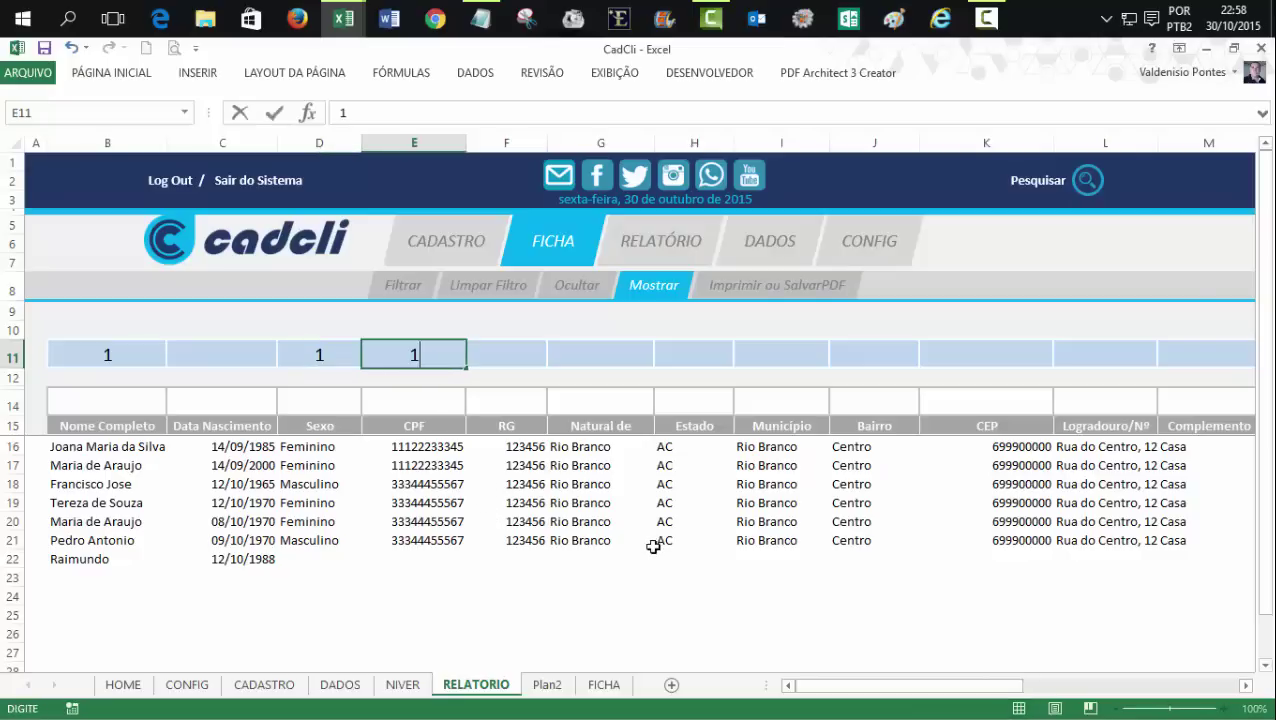
left_click(856, 580)
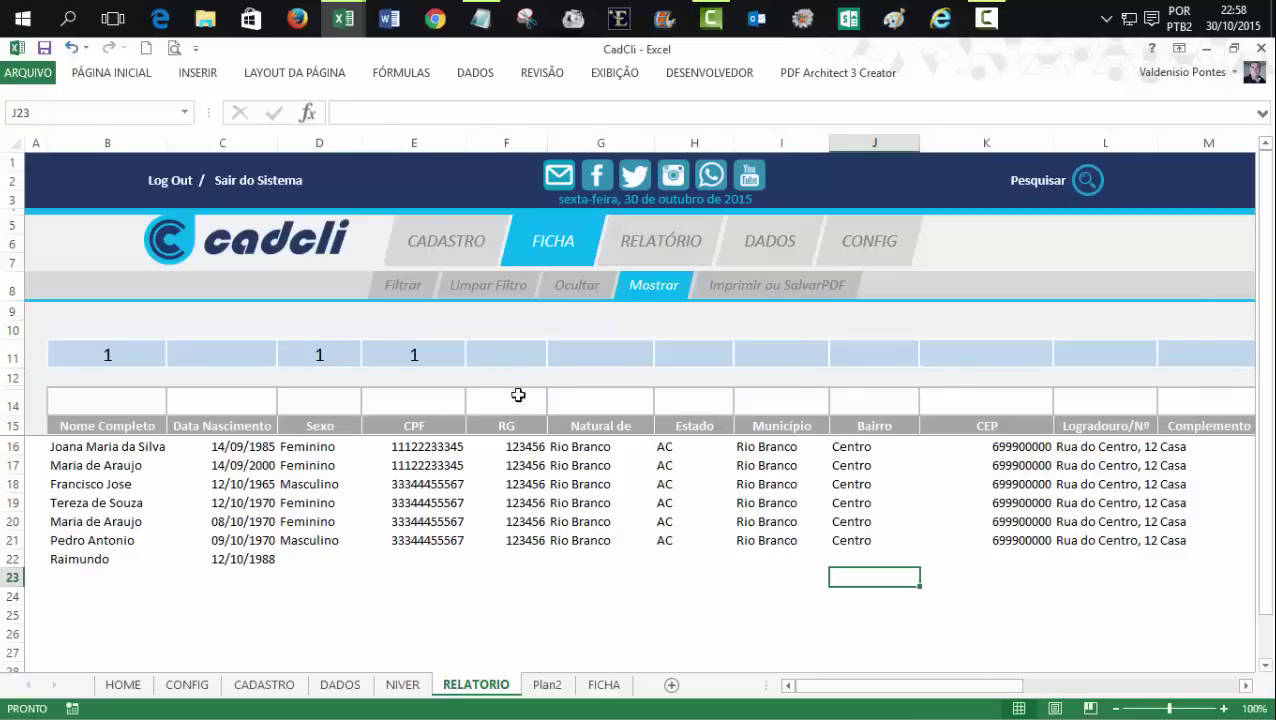
left_click(570, 286)
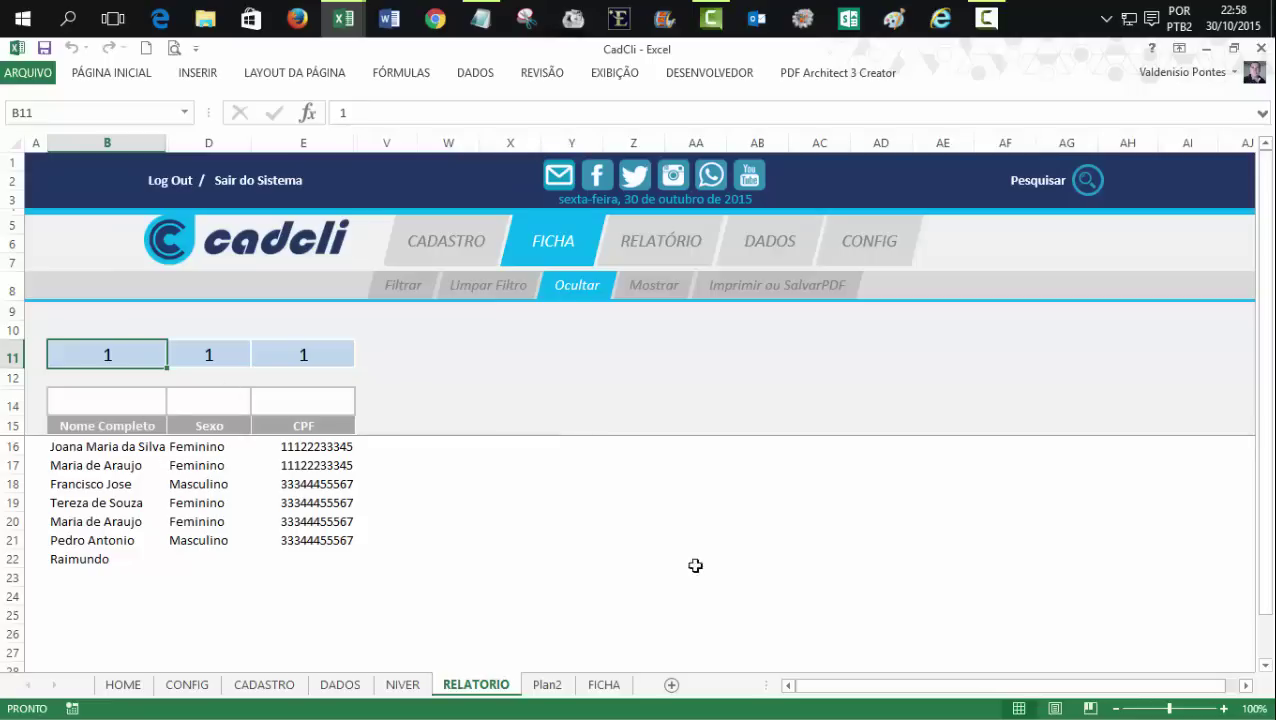
left_click(654, 286)
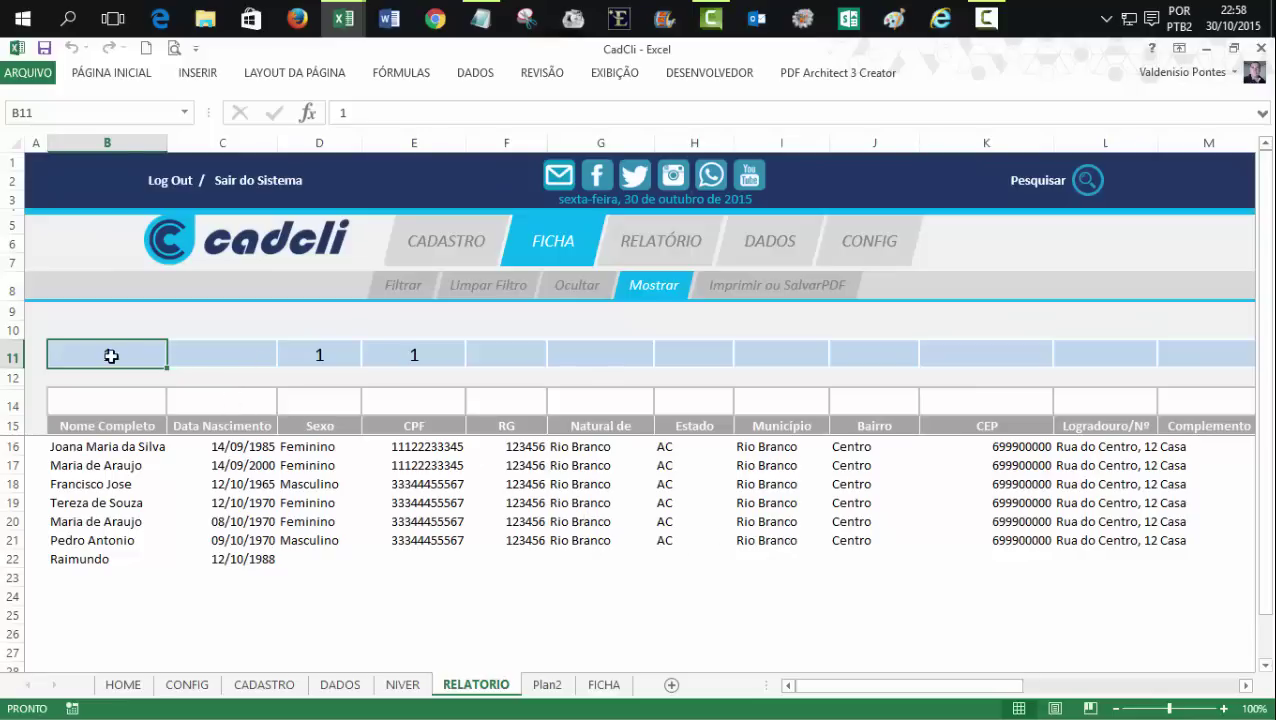
- Clear the 1 marks in B11:E11 and mark B11, D11 and G11 with 'a'
left_click_drag(108, 354, 424, 354)
key("Delete")
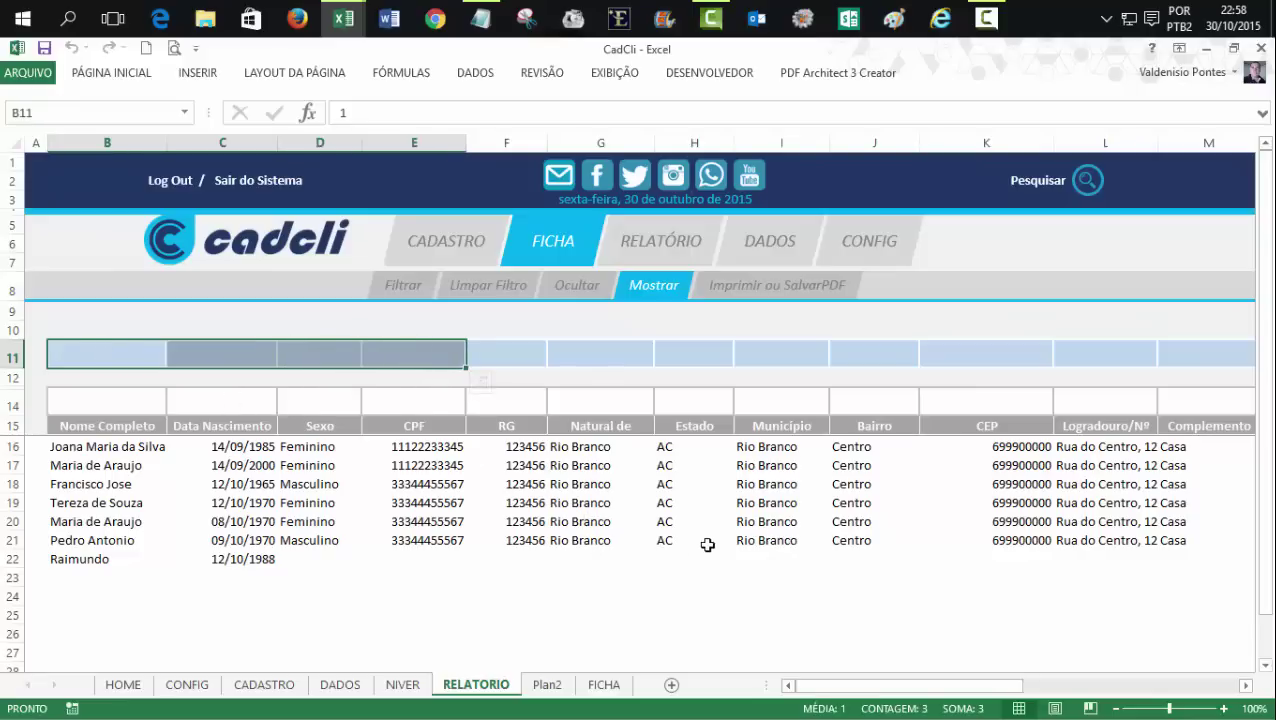
left_click(114, 356)
type("a")
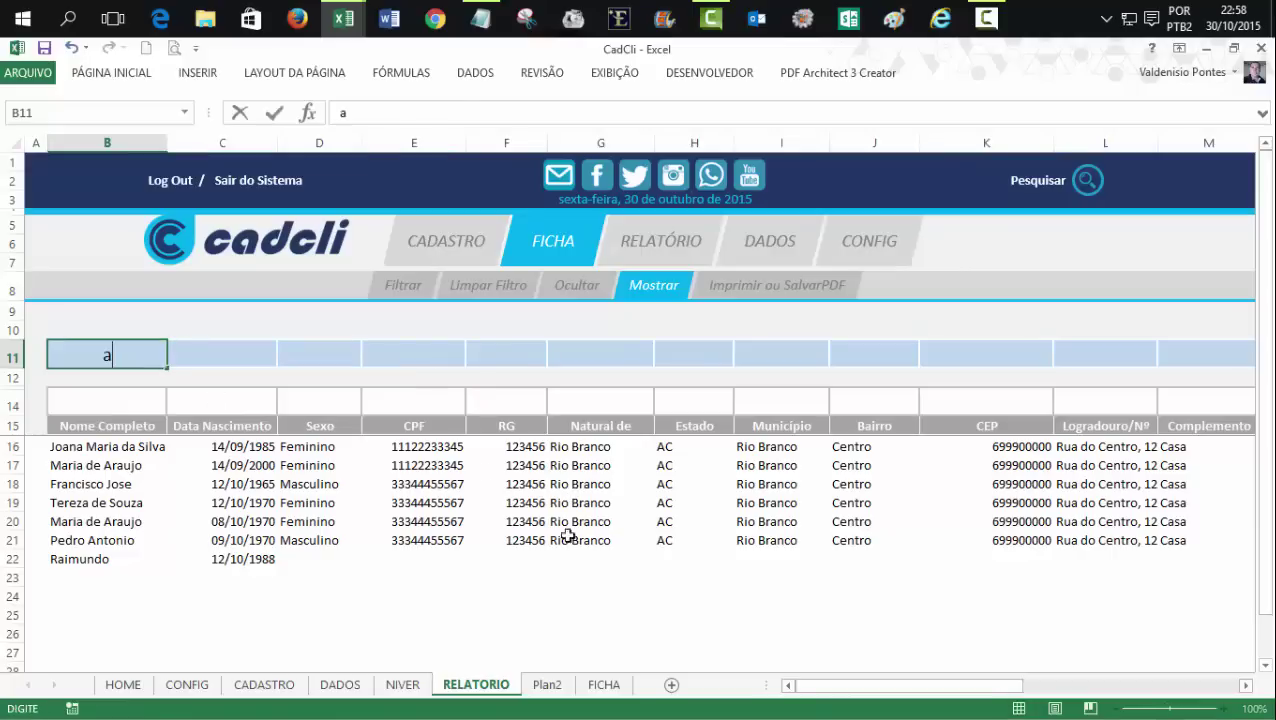
left_click(232, 352)
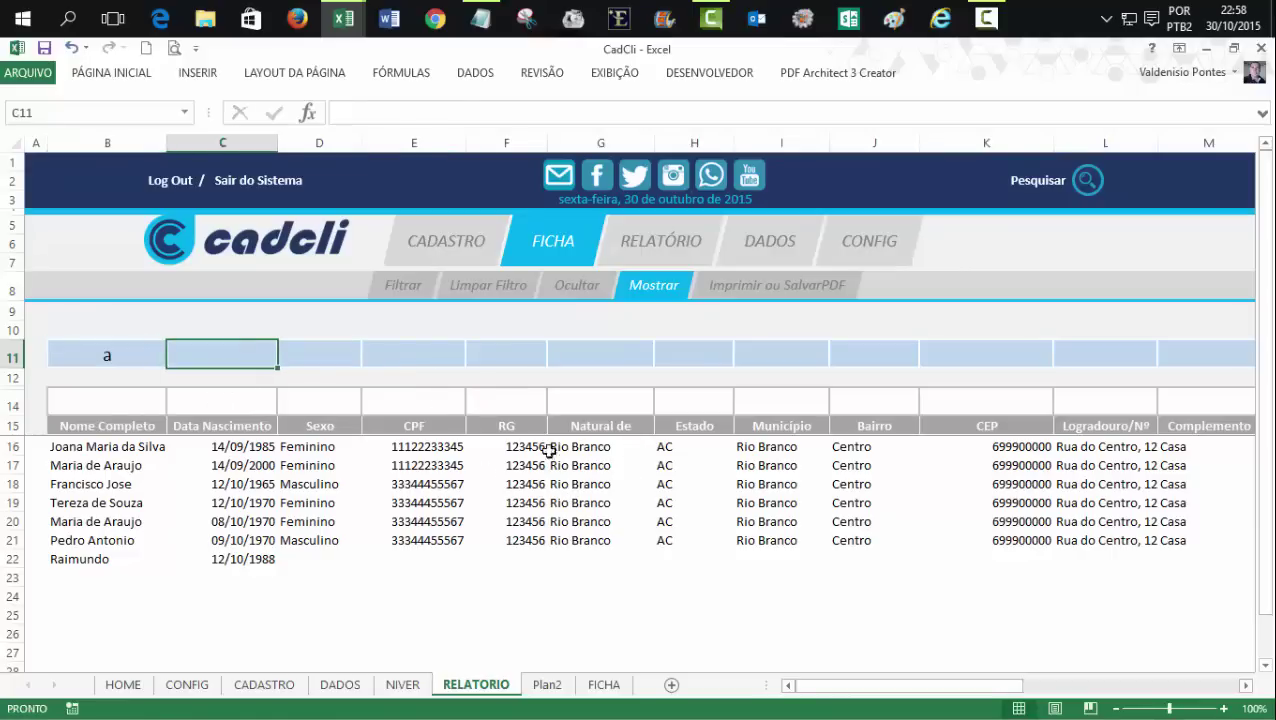
left_click(340, 356)
type("a")
left_click(656, 572)
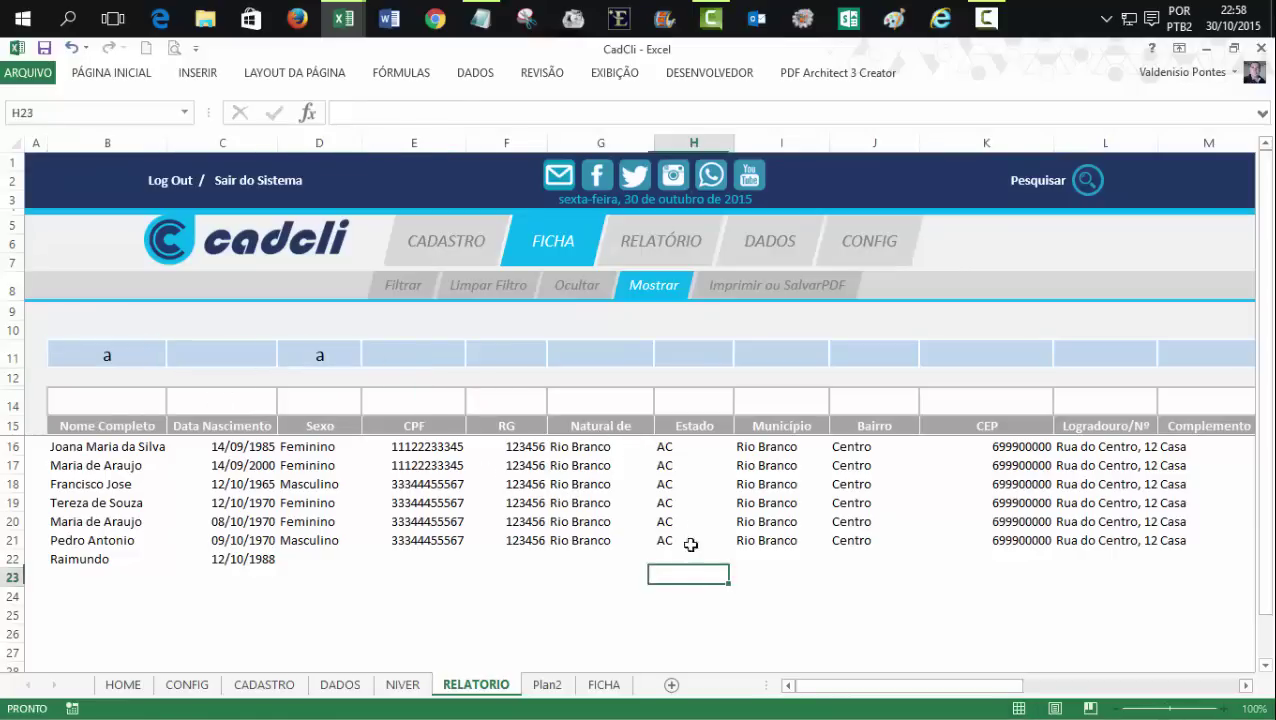
left_click(596, 358)
type("a")
left_click(930, 612)
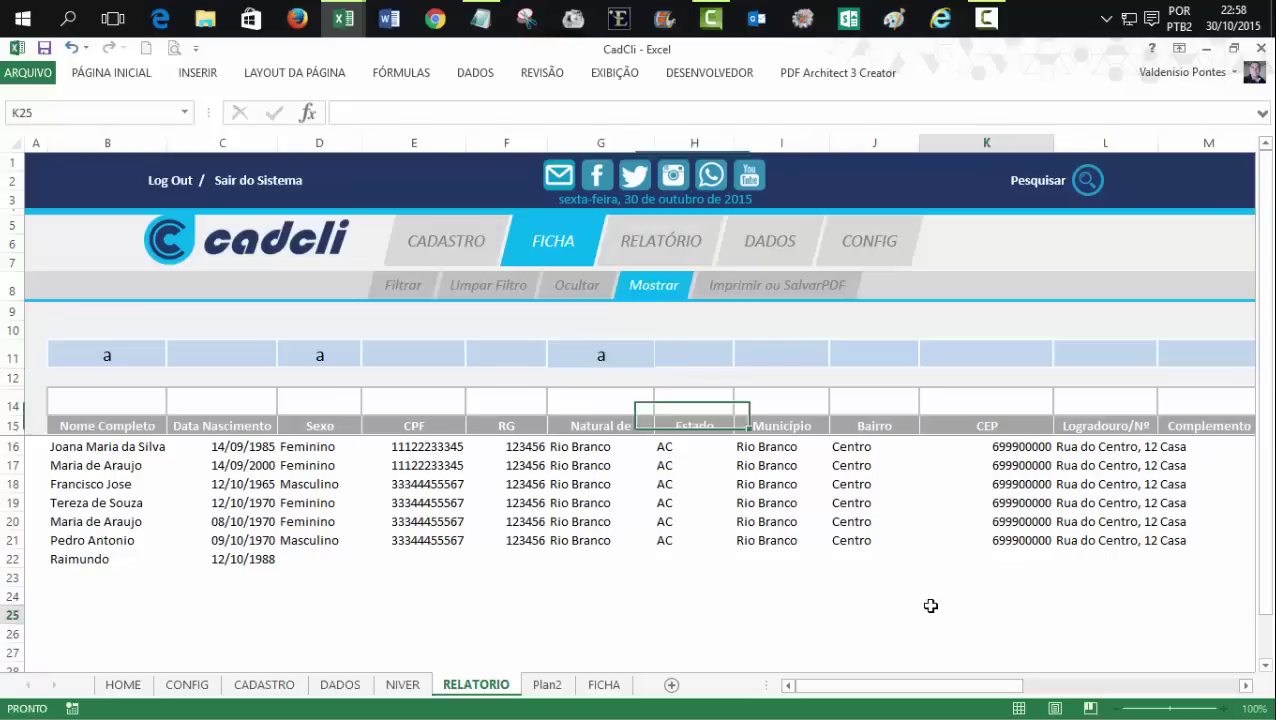
- Mark N11 and O11 with 'a', widen column O, and hide the unmarked columns
left_click_drag(997, 686, 1071, 689)
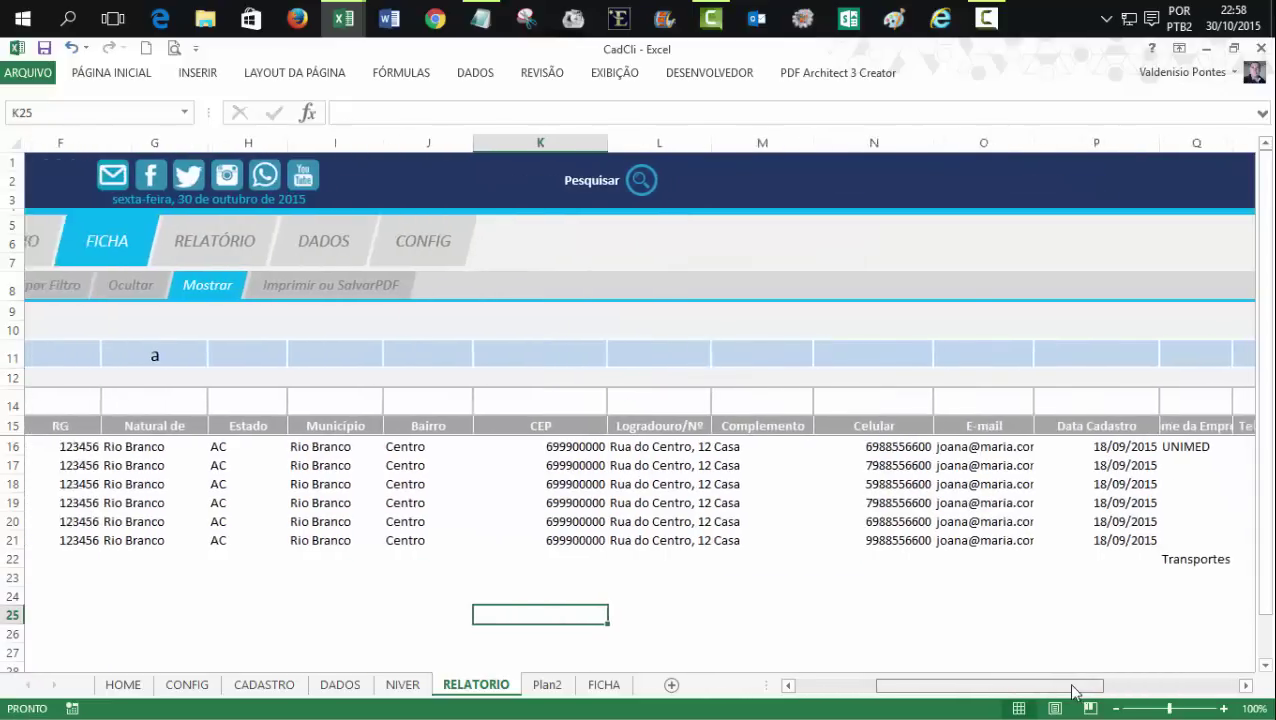
left_click(787, 355)
type("a")
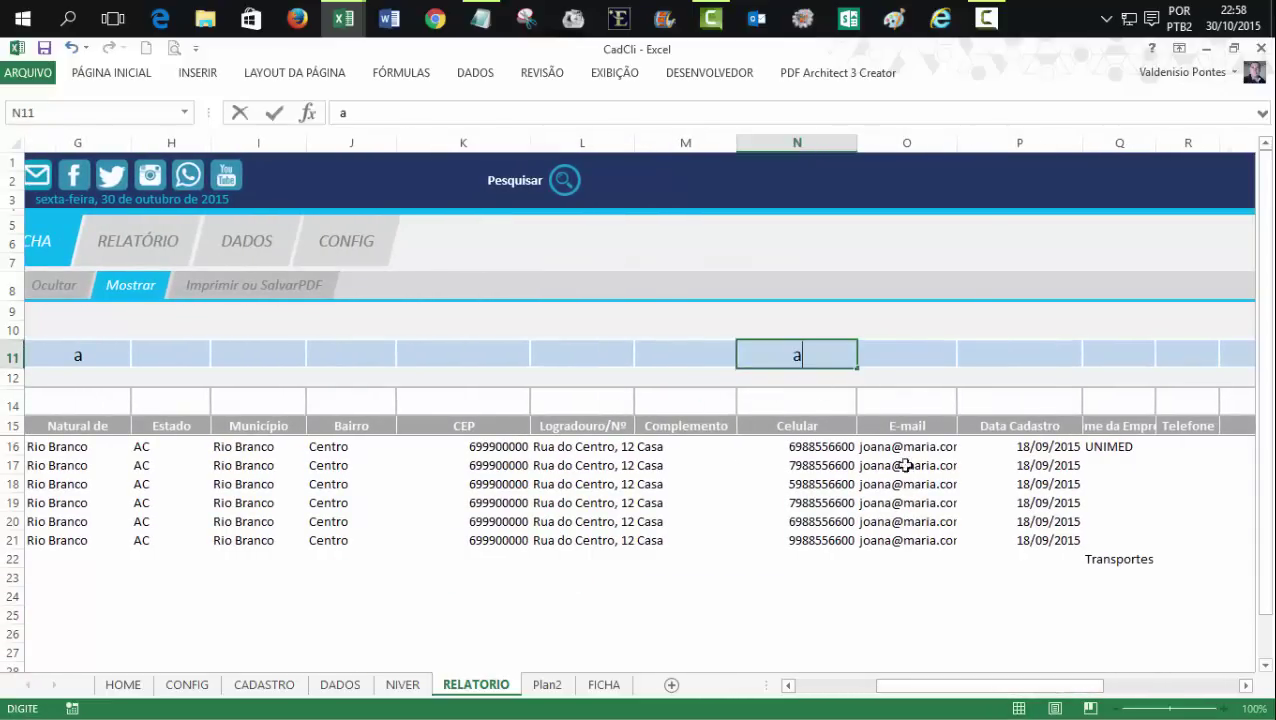
left_click(912, 360)
type("a")
left_click(966, 647)
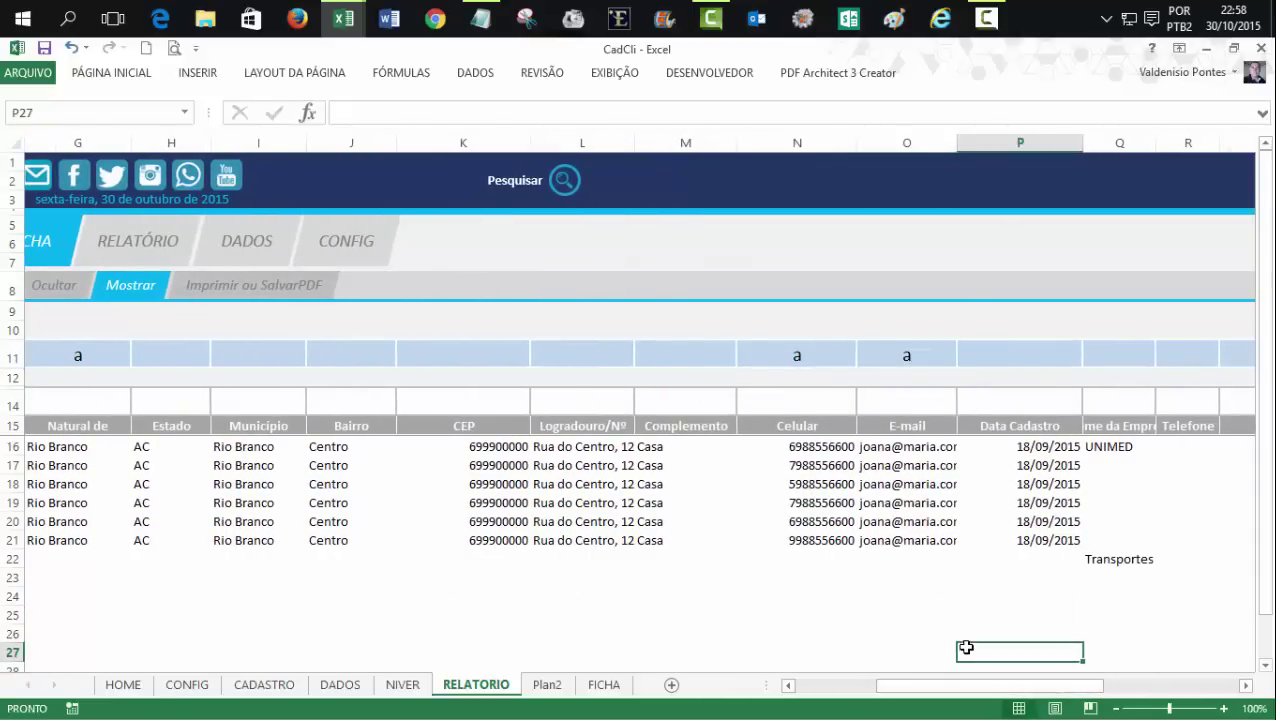
left_click_drag(954, 145, 977, 145)
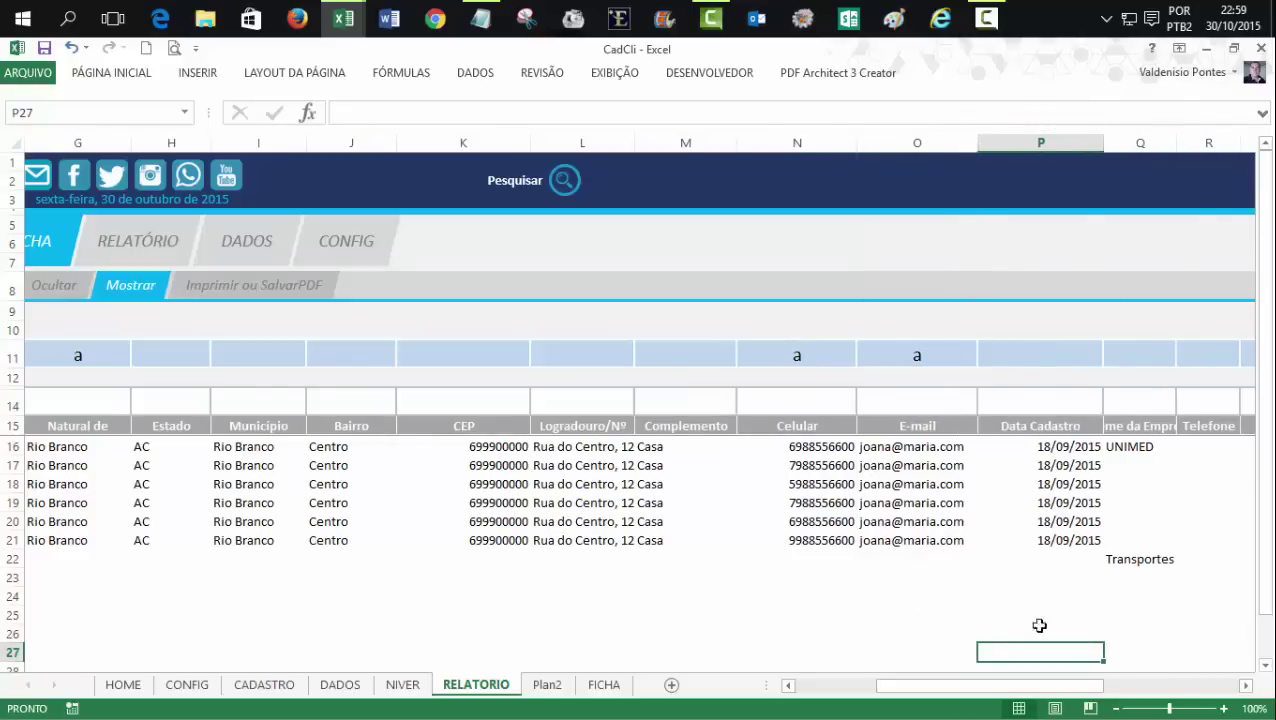
mouse_move(1042, 688)
left_mouse_down()
mouse_move(1137, 693)
mouse_move(924, 693)
left_mouse_up()
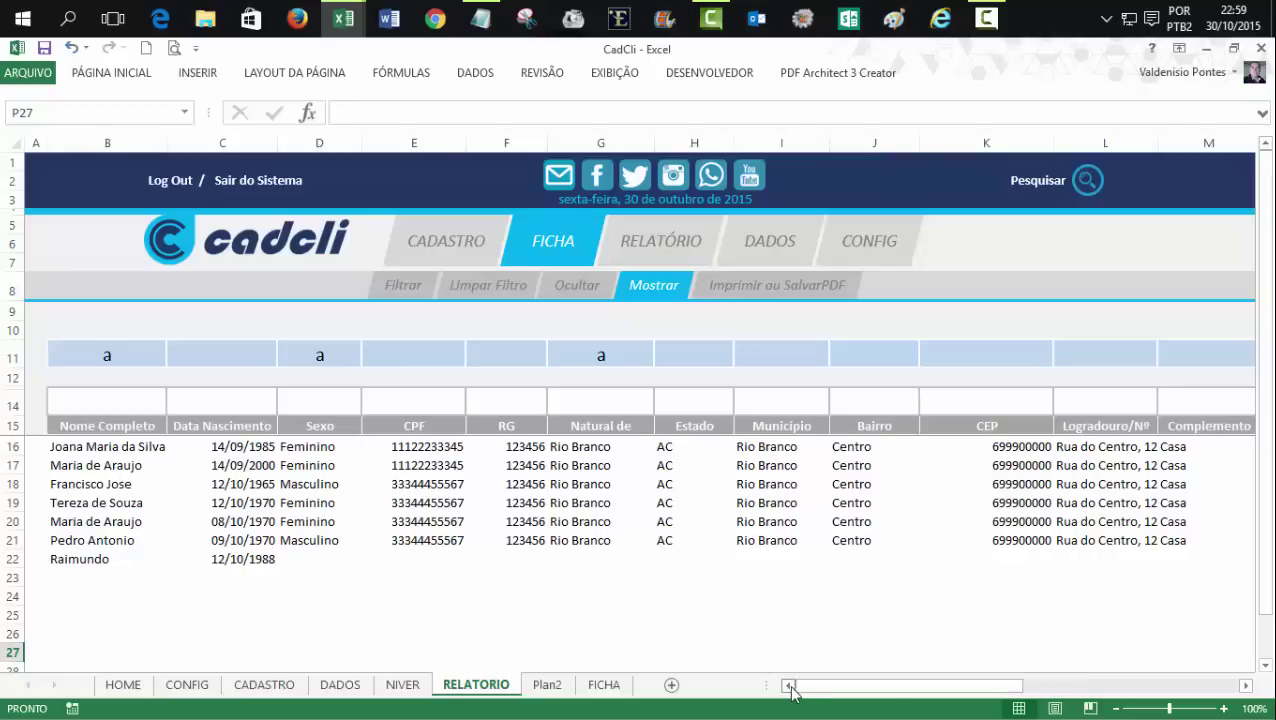
left_click(567, 285)
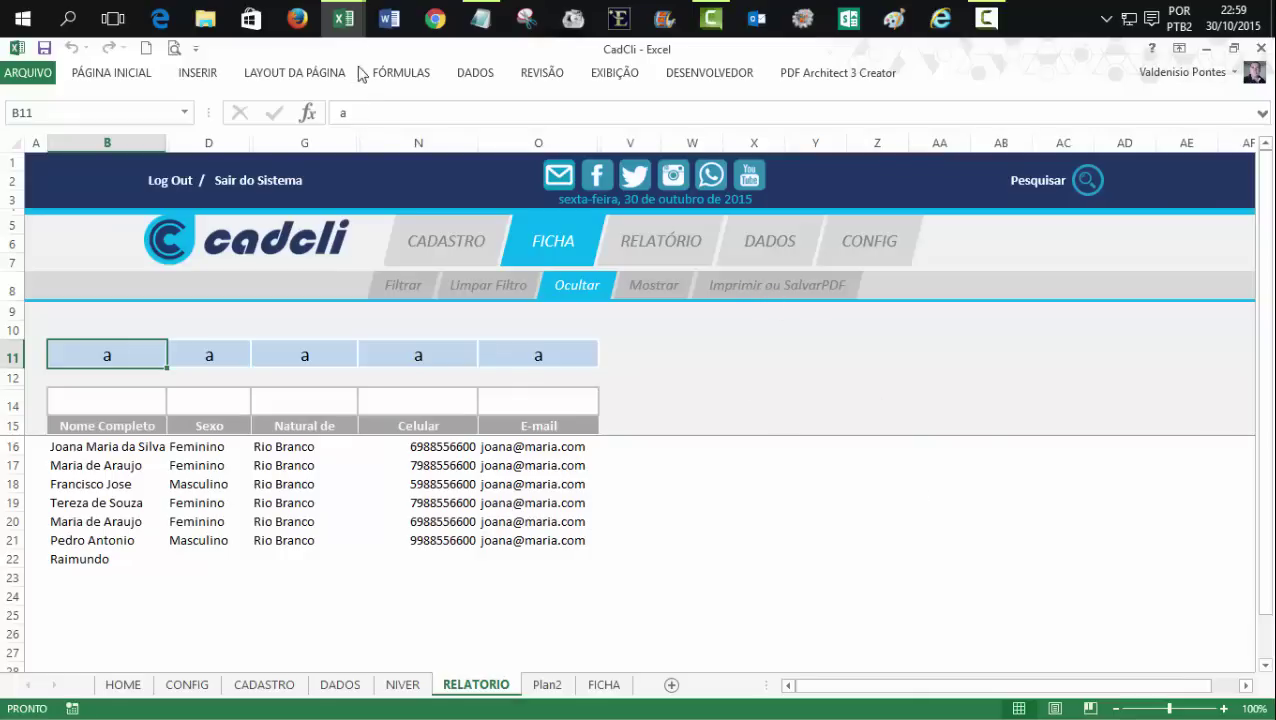
- Add Public Sub ImprimirSalvarPDF() to mdCodigos with Call EfeitoMenuCadastro as its first line
mouse_move(343, 18)
left_click(383, 94)
type("public sub ImprimirSalvarPDF(")
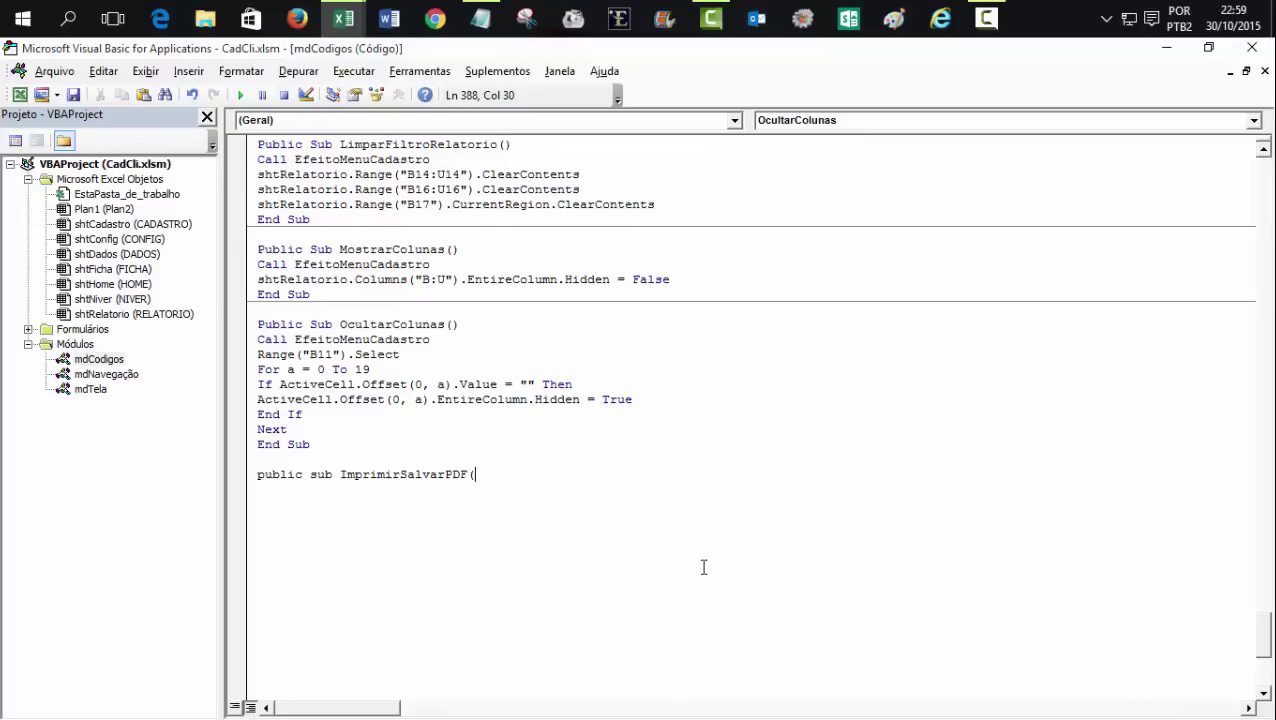
type(")")
key("Return")
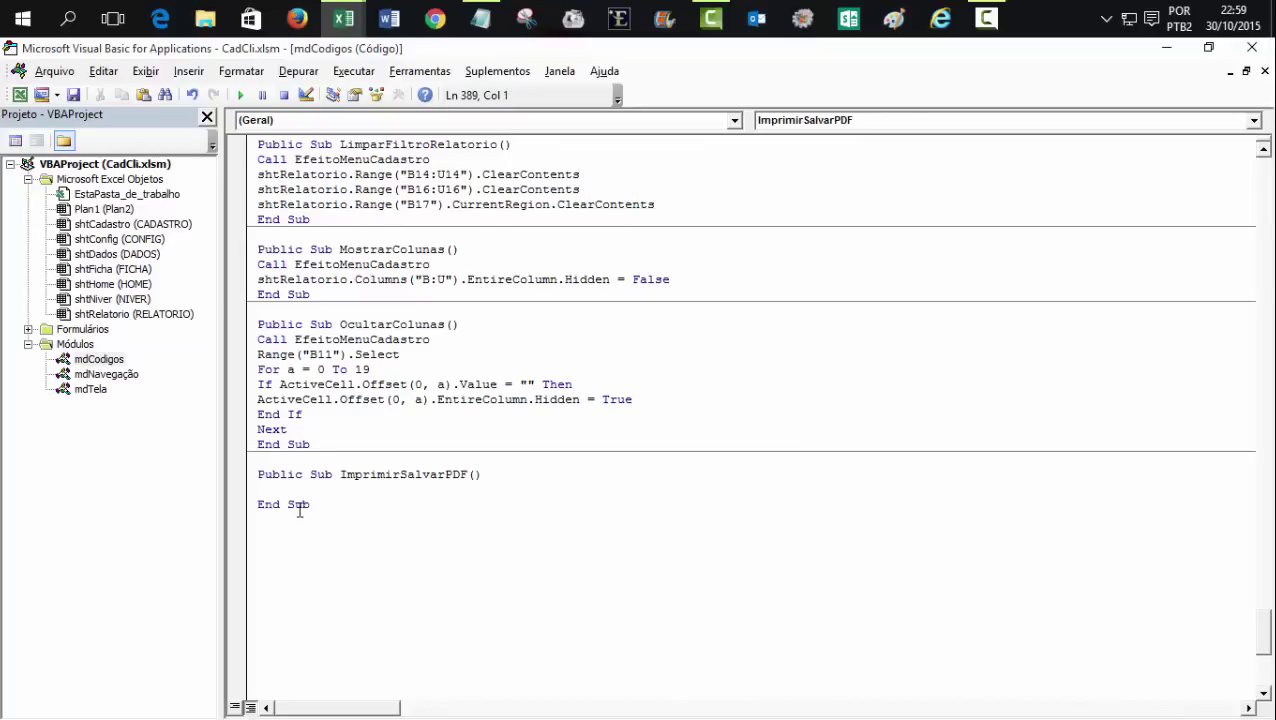
left_click_drag(257, 340, 442, 340)
key("ctrl+c")
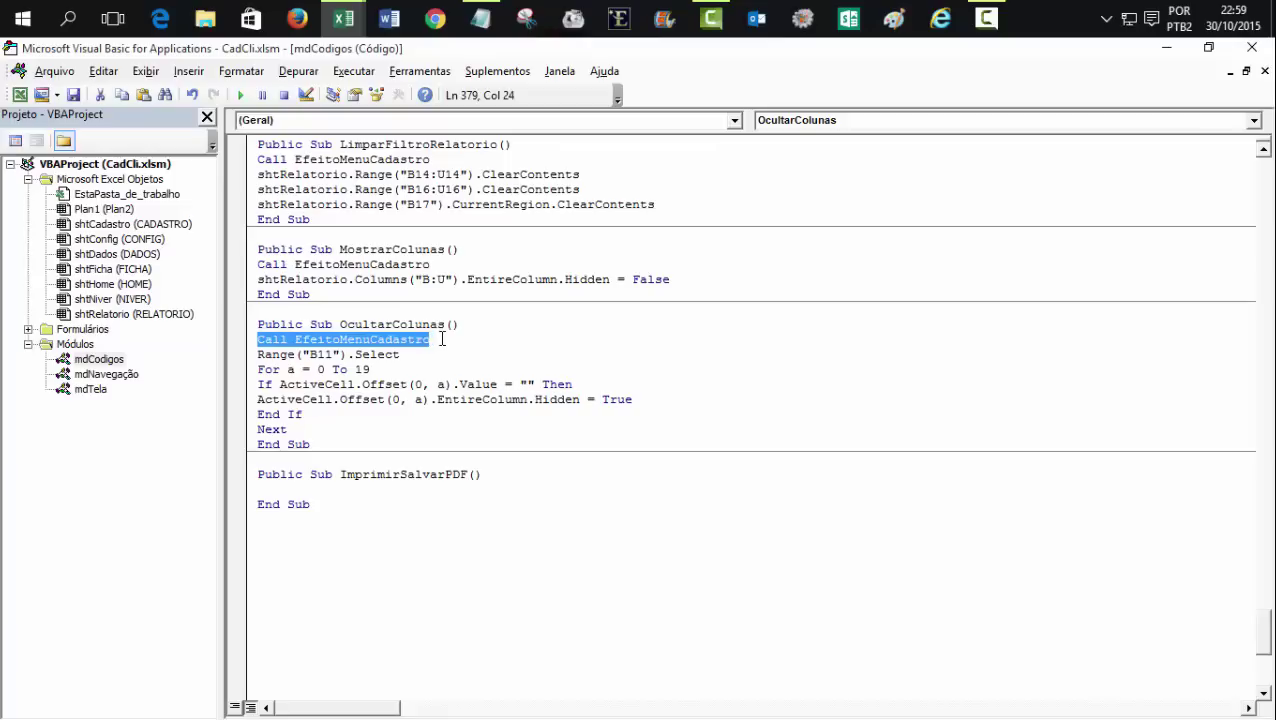
left_click(317, 488)
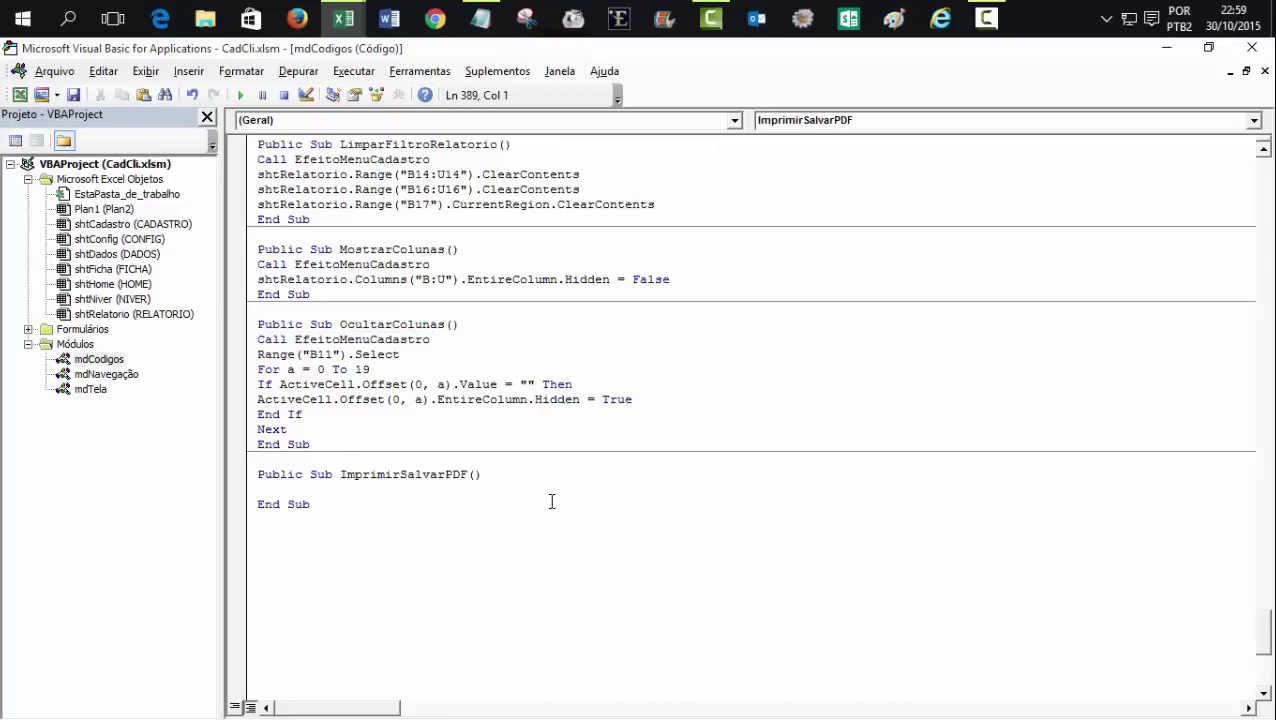
key("ctrl+v")
key("Return")
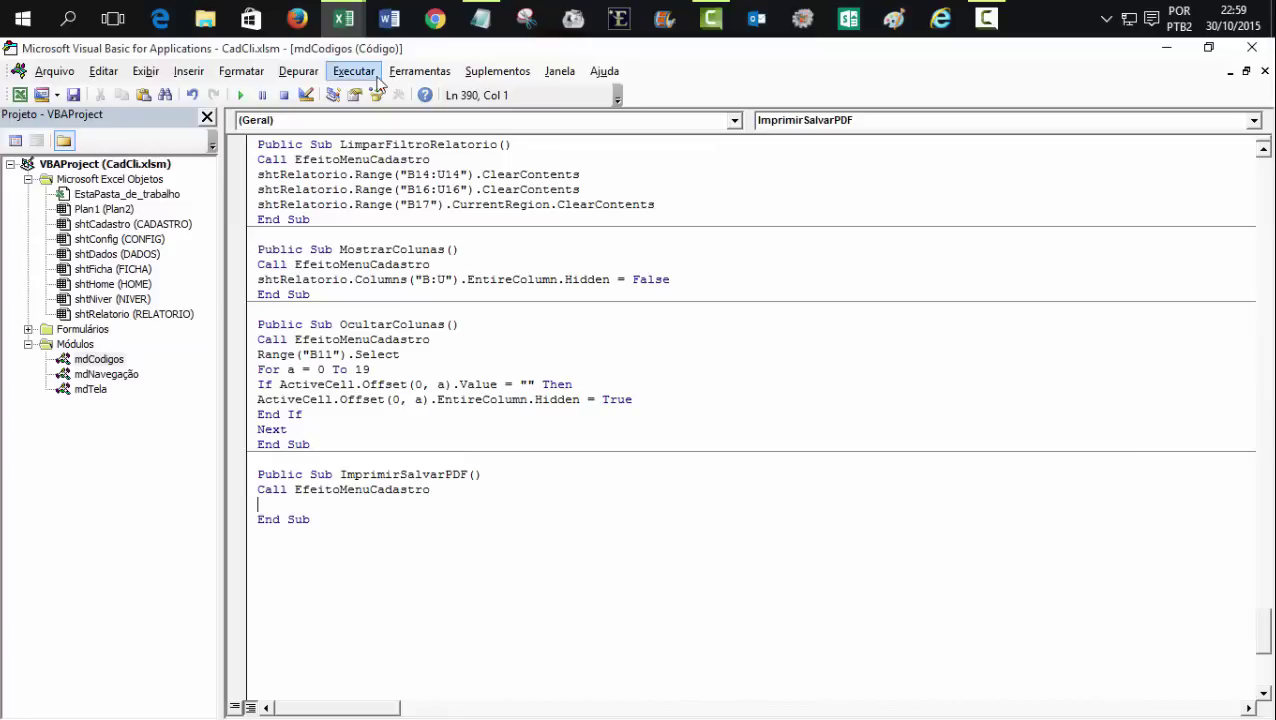
left_click(240, 110)
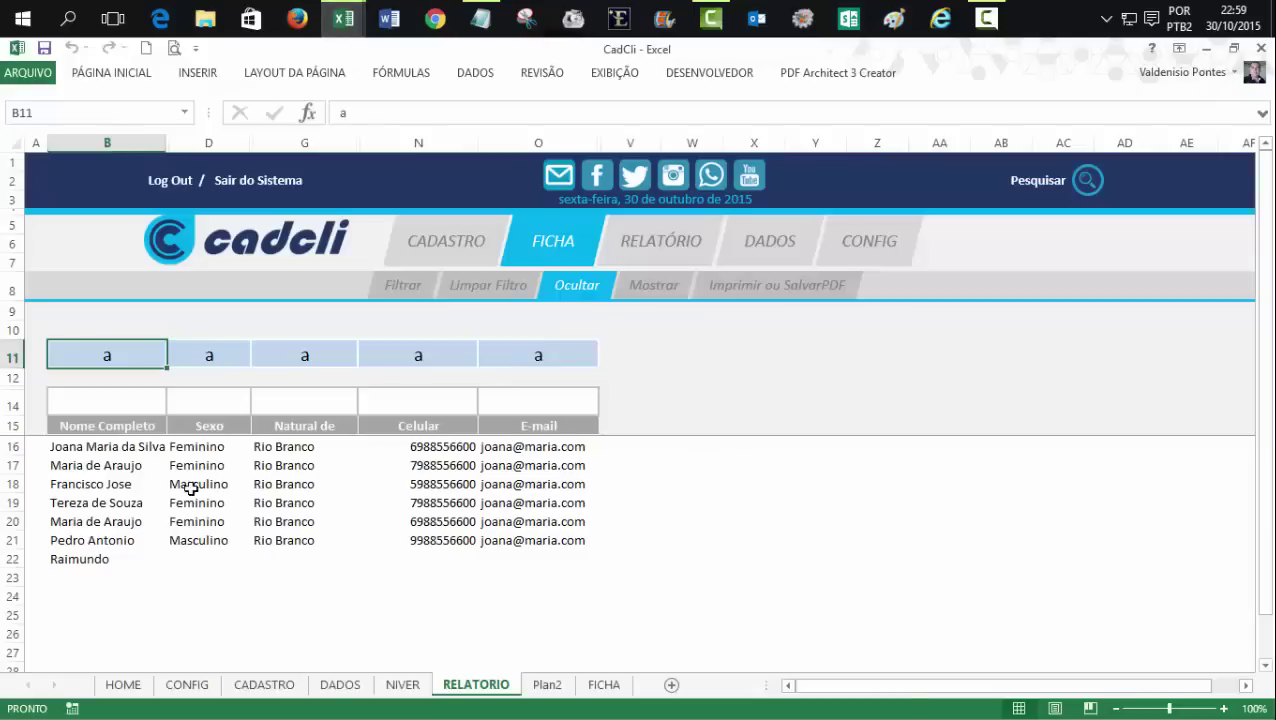
- Select the report table B15:O22, then enter f in the Sexo filter cell D14
left_click_drag(61, 426, 561, 424)
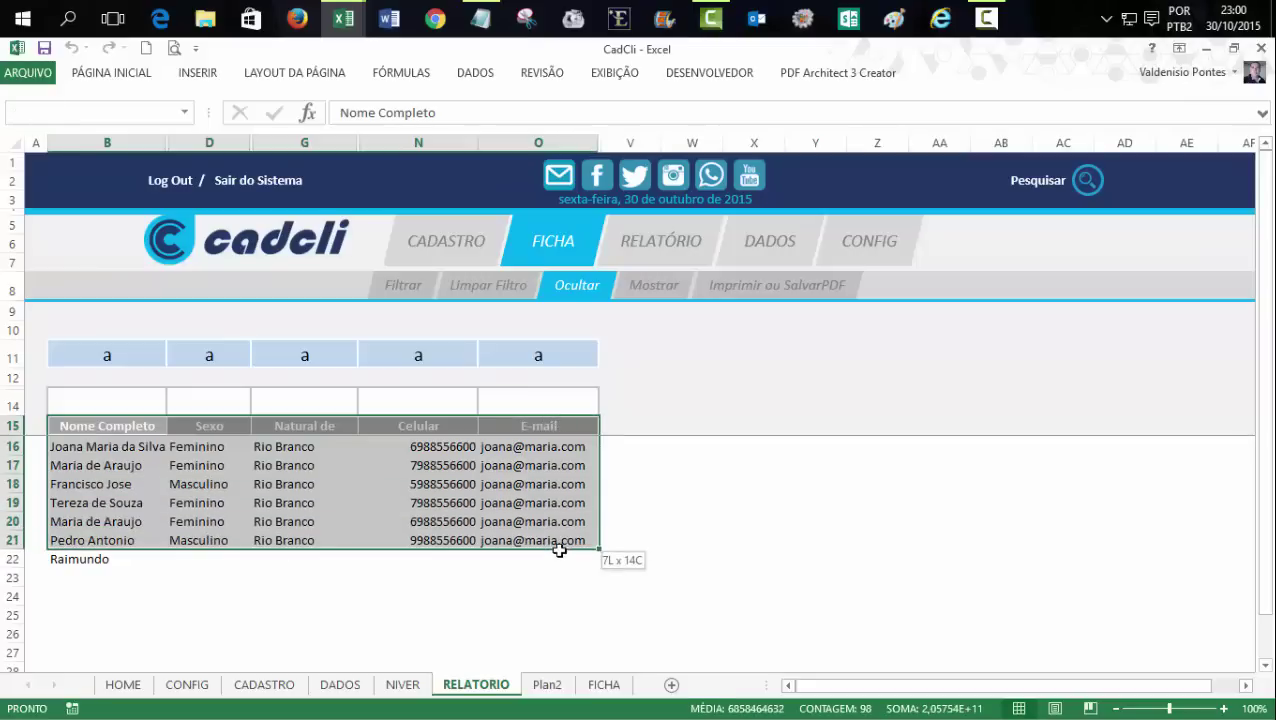
left_click_drag(561, 424, 561, 556)
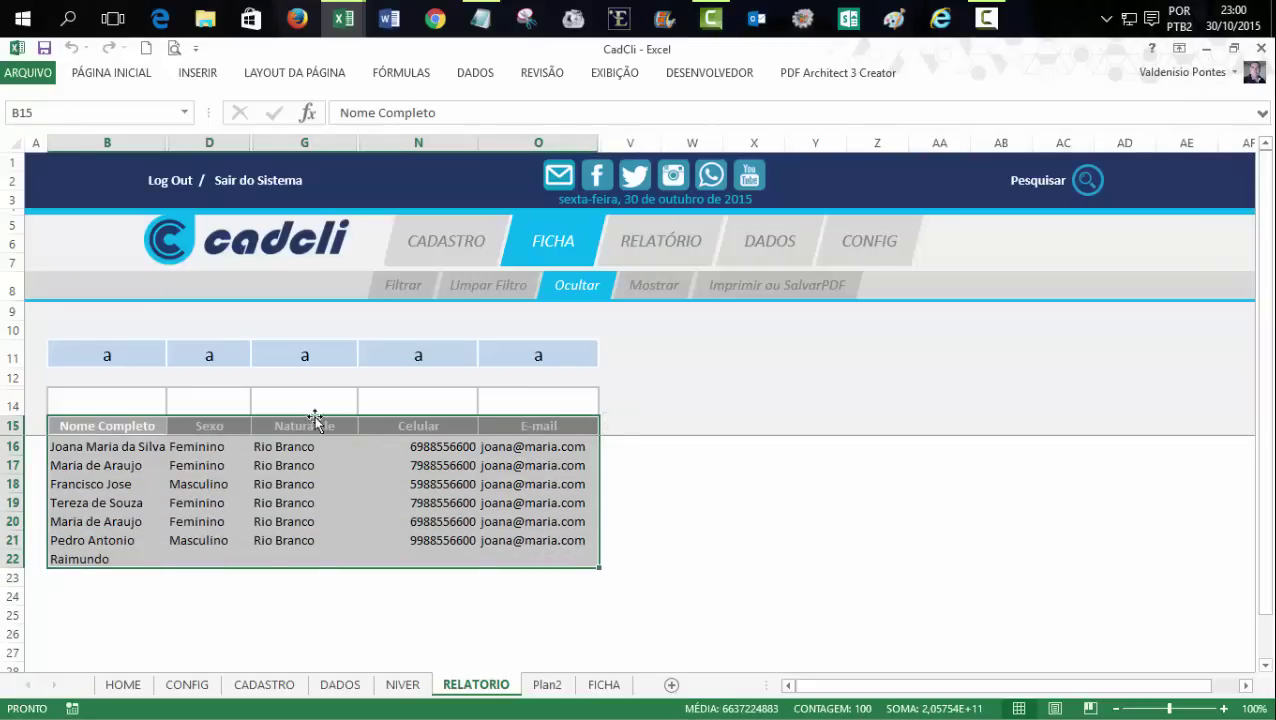
left_click(215, 400)
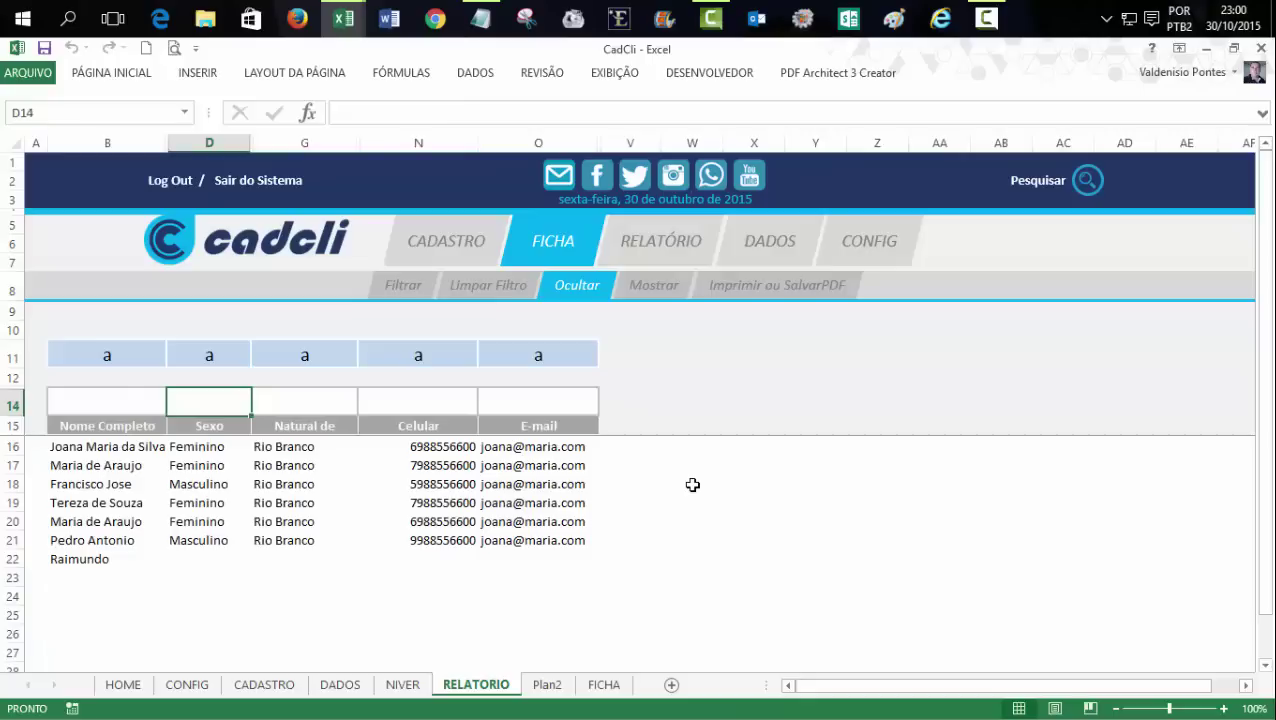
type("f")
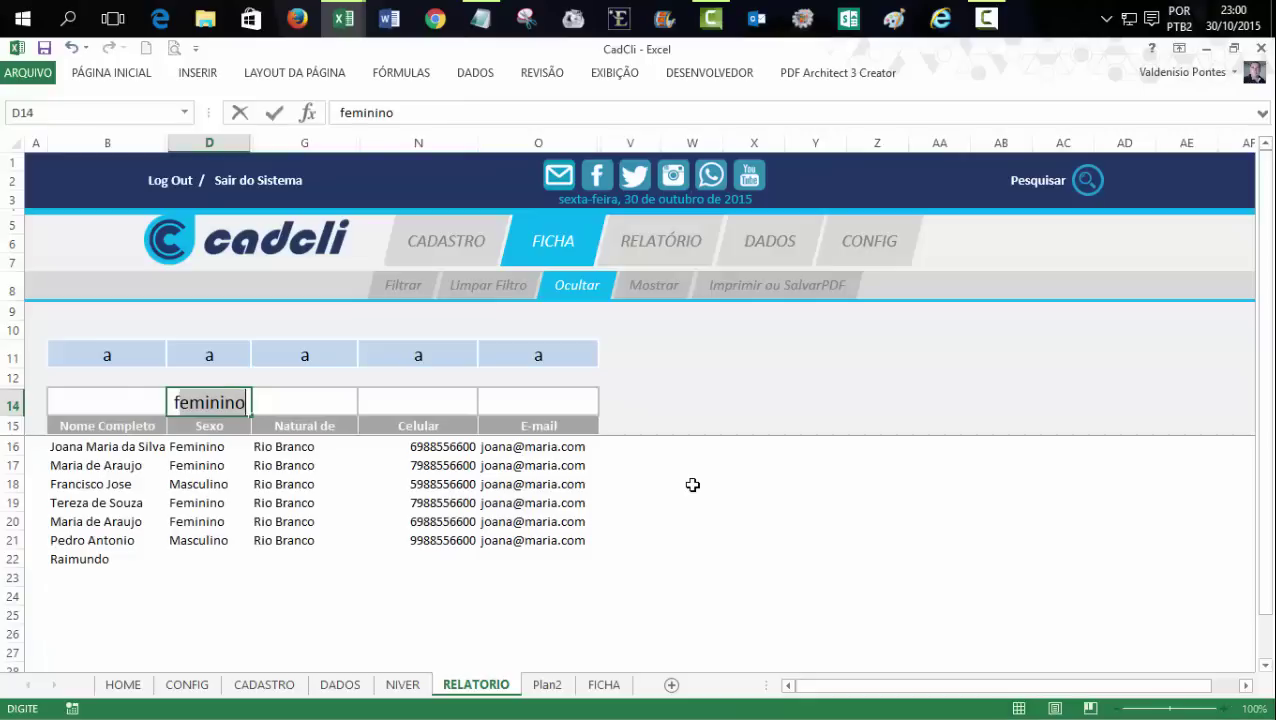
key("Delete")
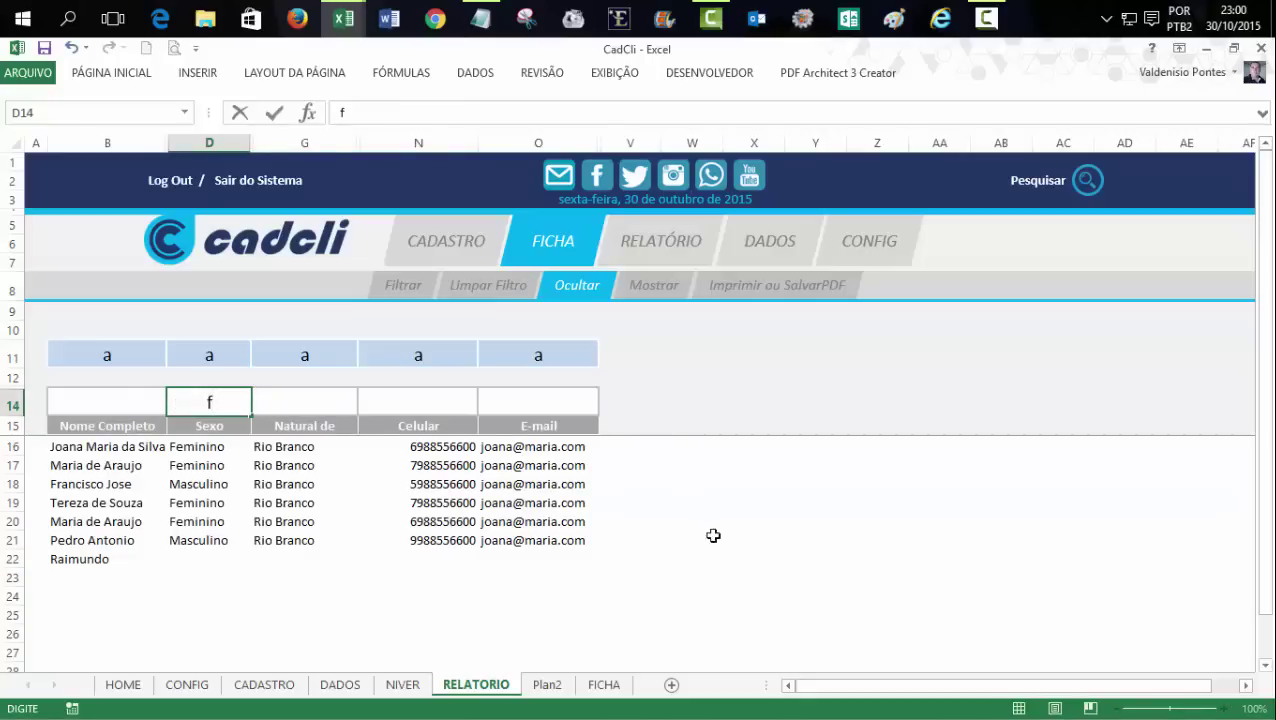
left_click(712, 535)
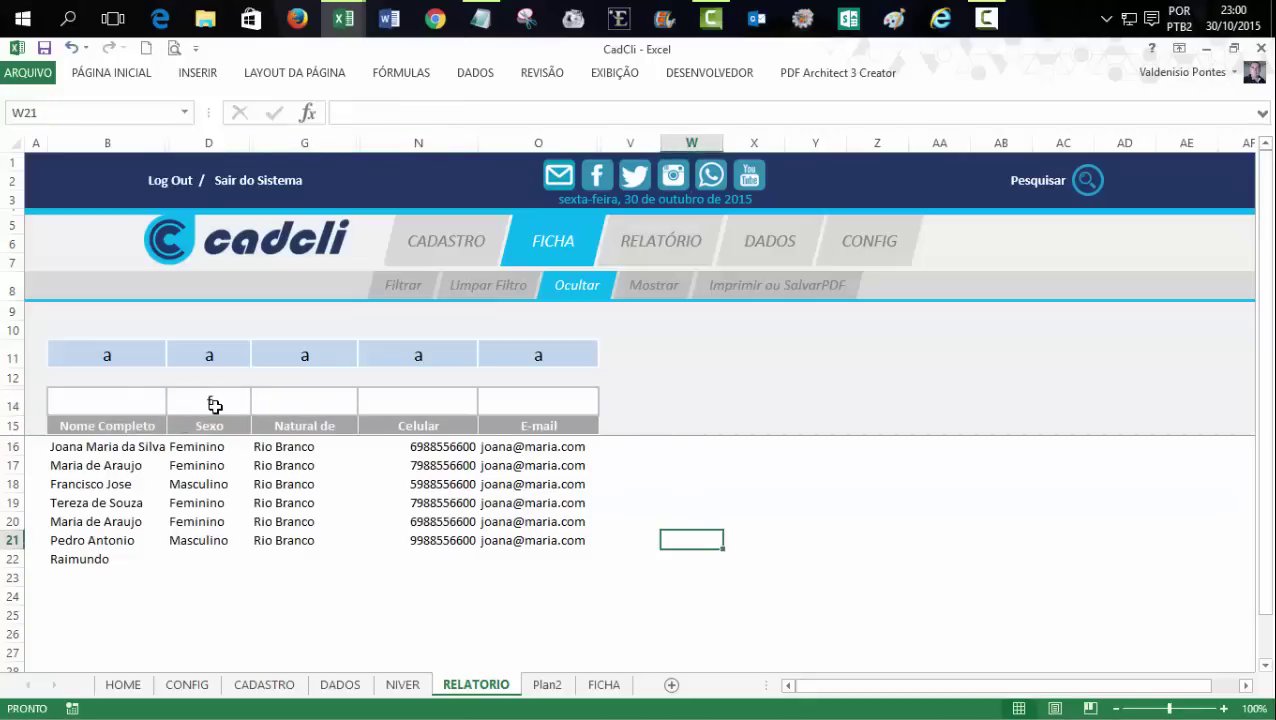
- Select the filter cells B14:O14 and then all of row 14 to inspect the filter row
left_click(60, 400)
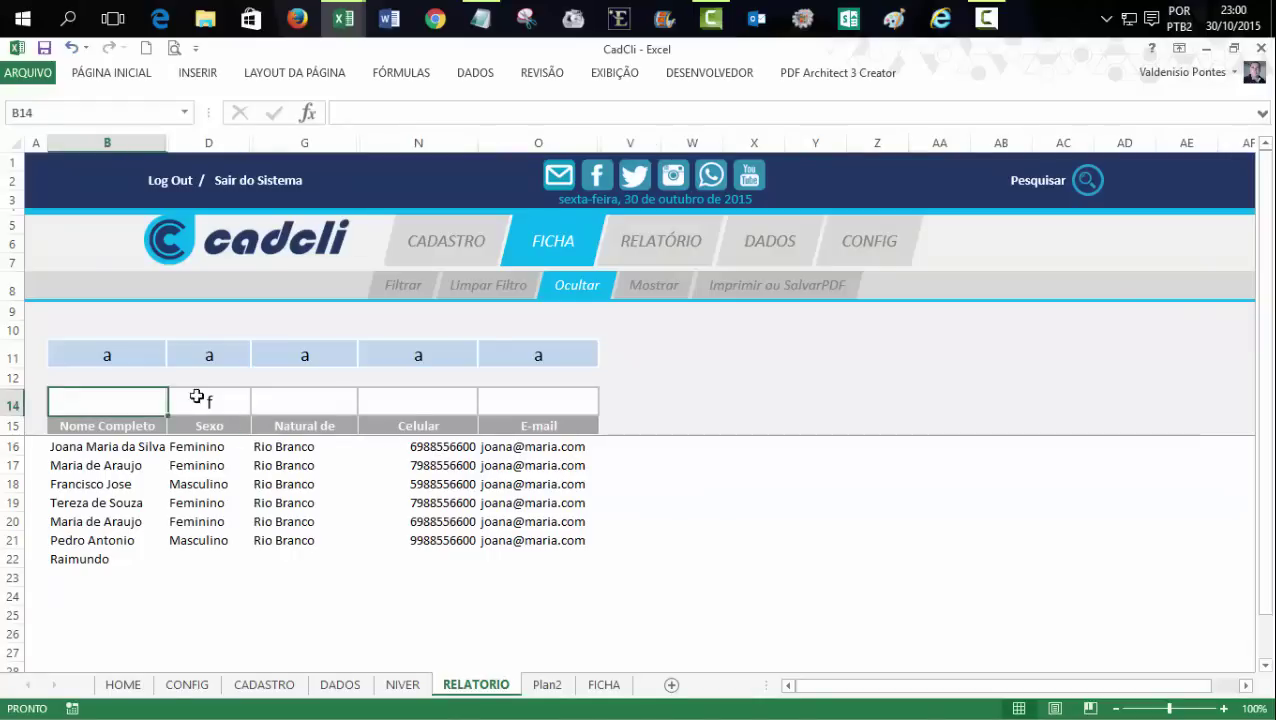
left_click_drag(197, 398, 523, 407)
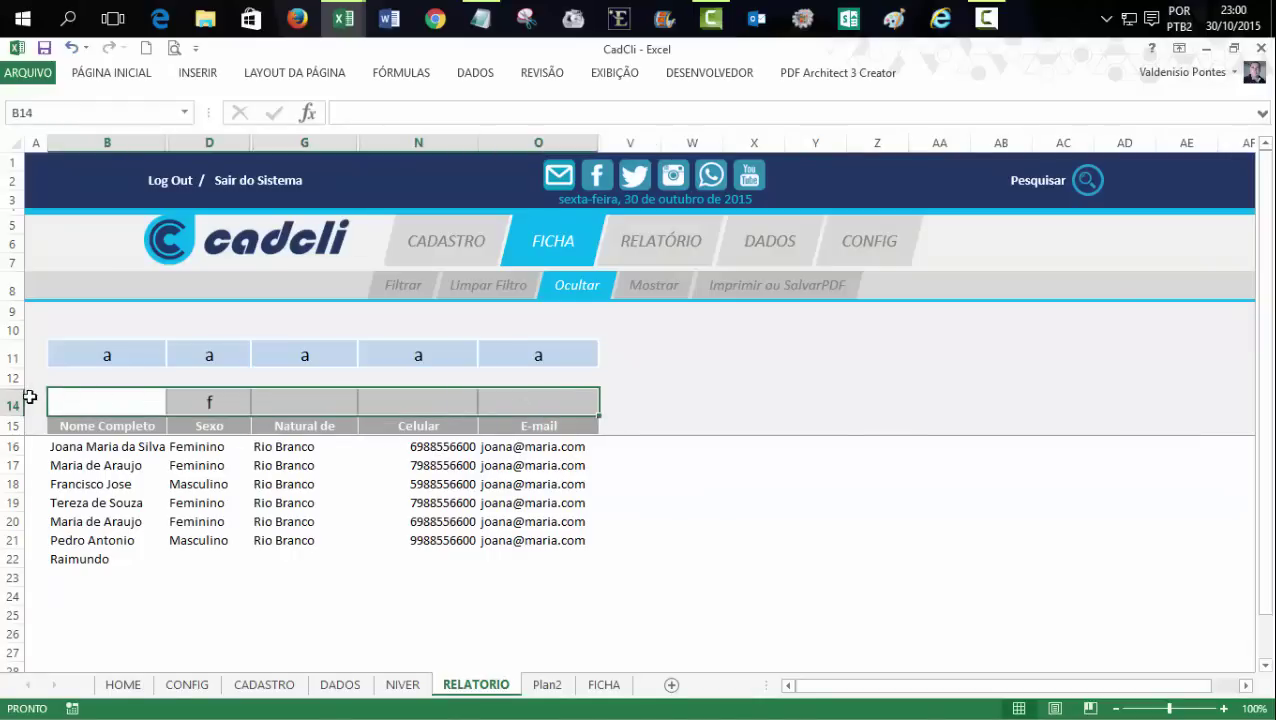
left_click(778, 532)
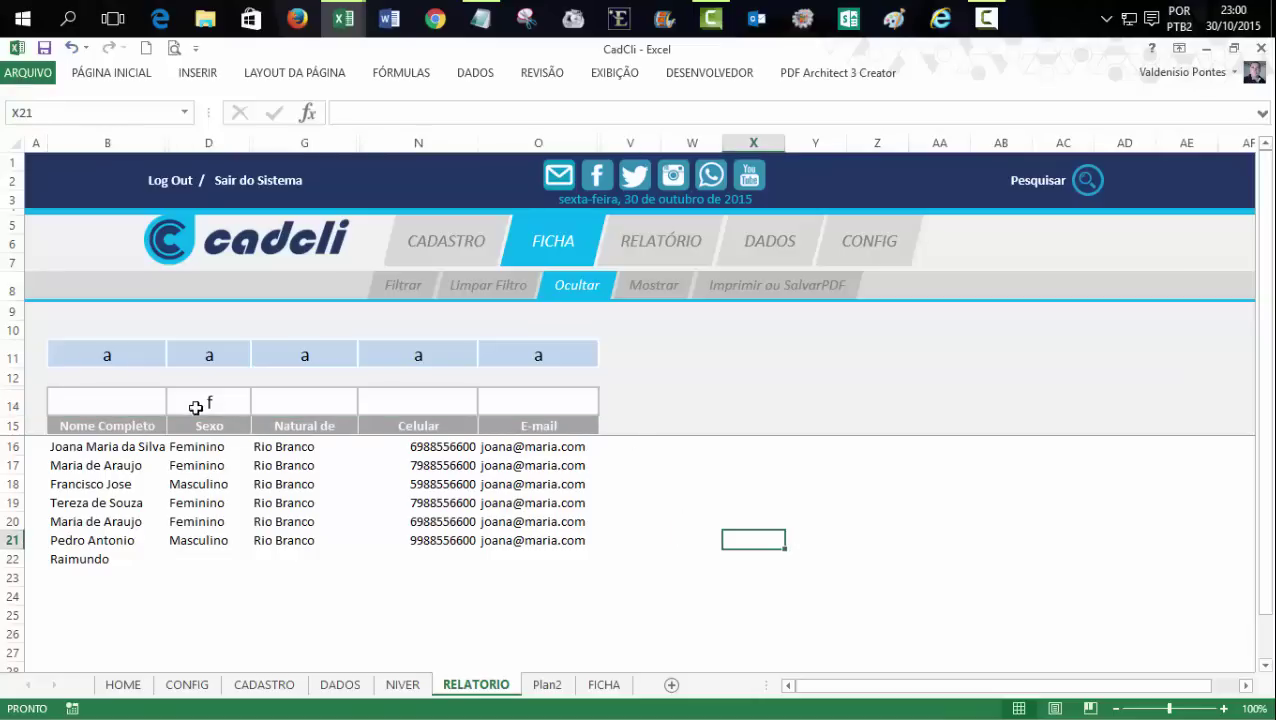
left_click_drag(79, 401, 492, 401)
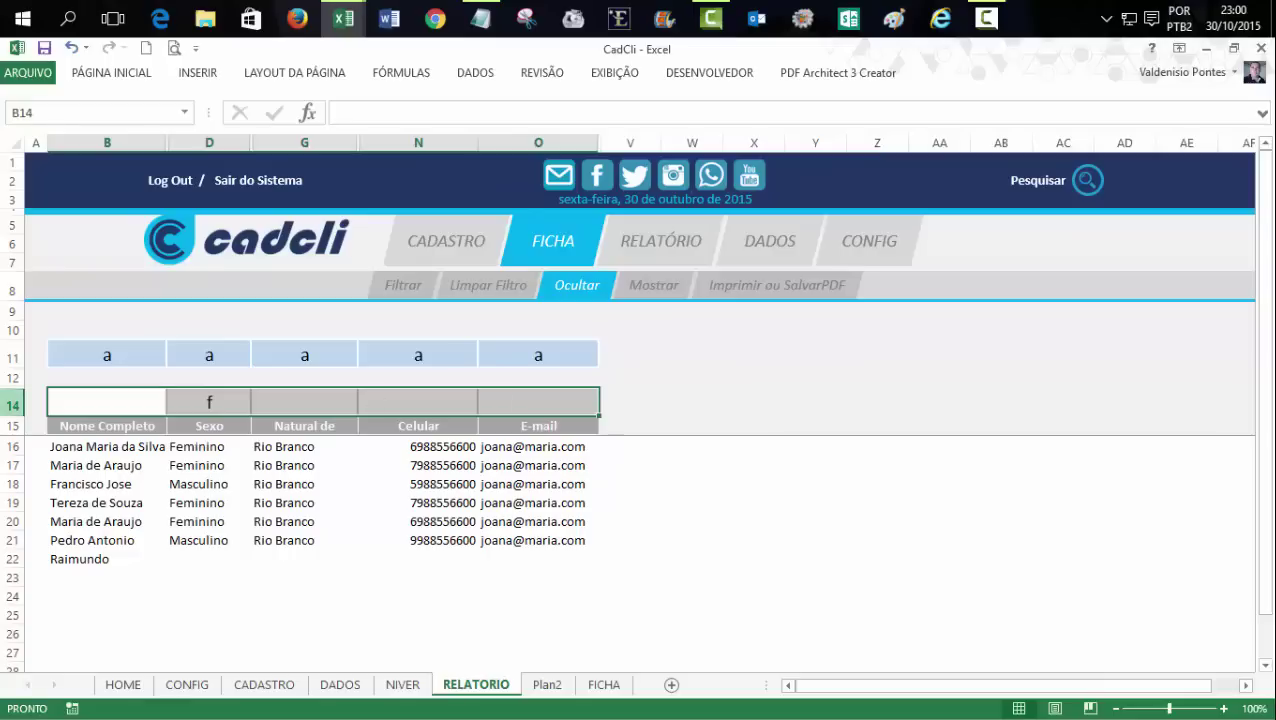
left_click(12, 404)
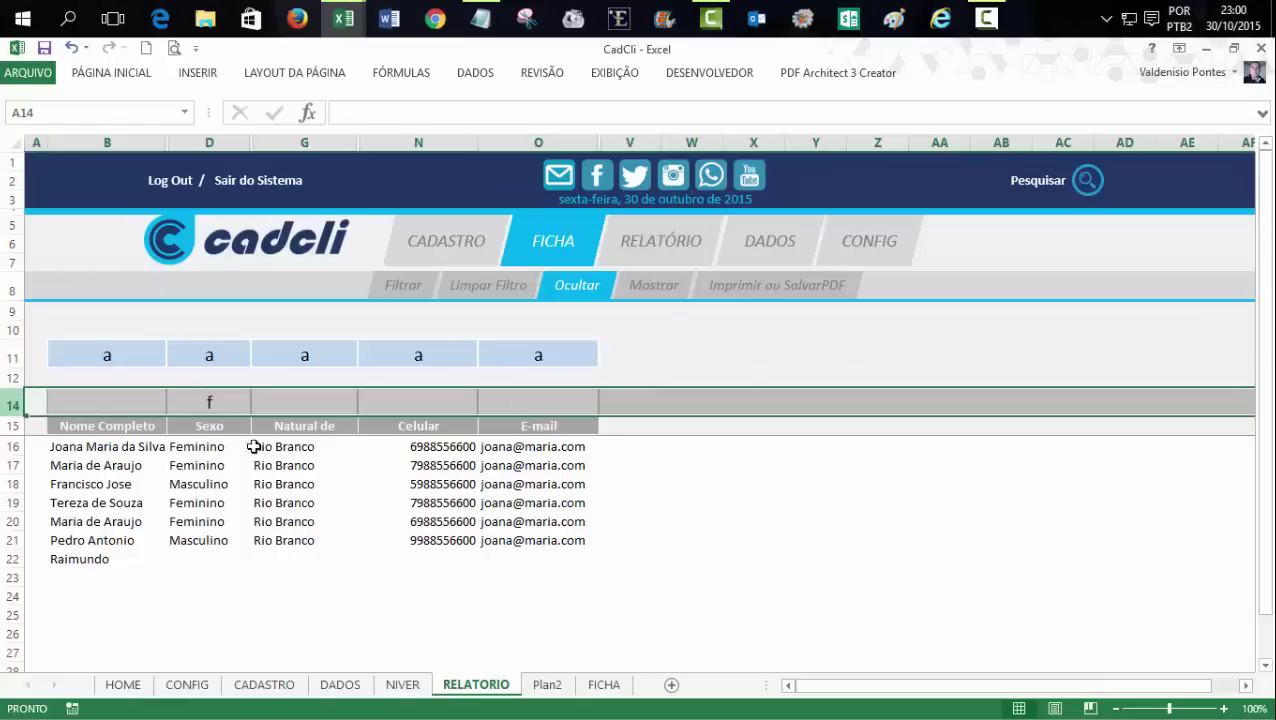
left_click(712, 523)
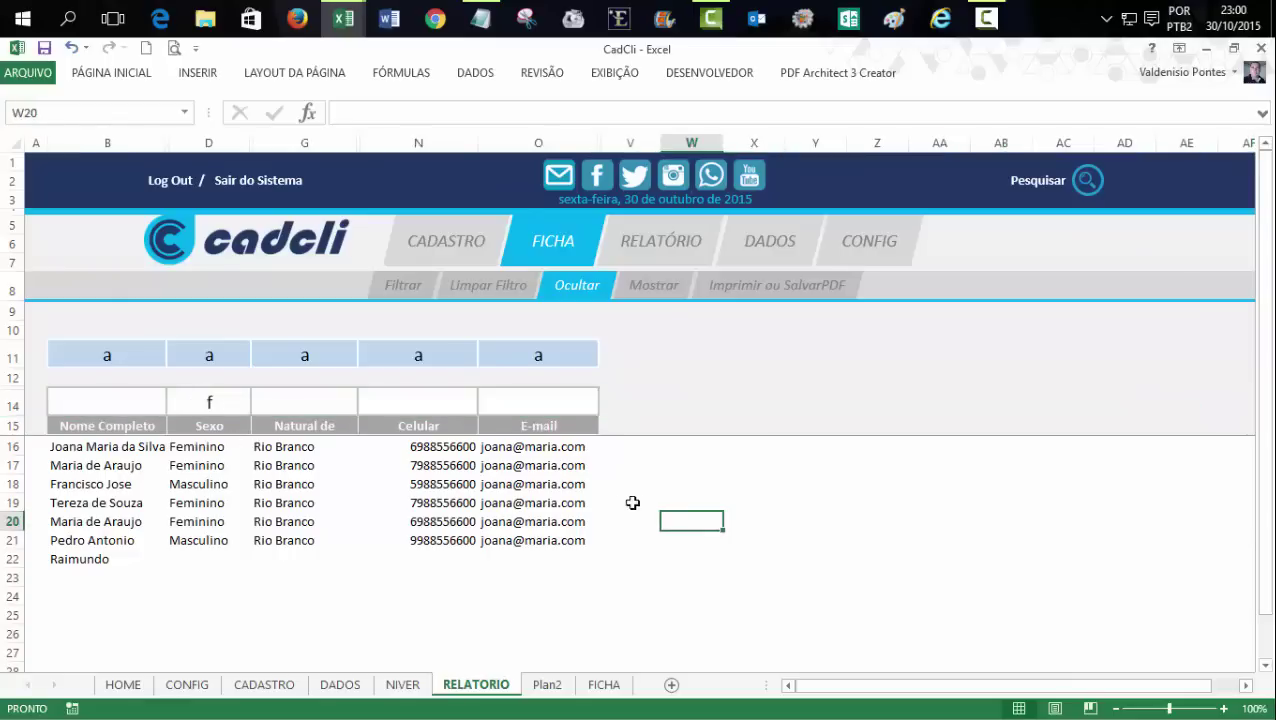
left_click(437, 110)
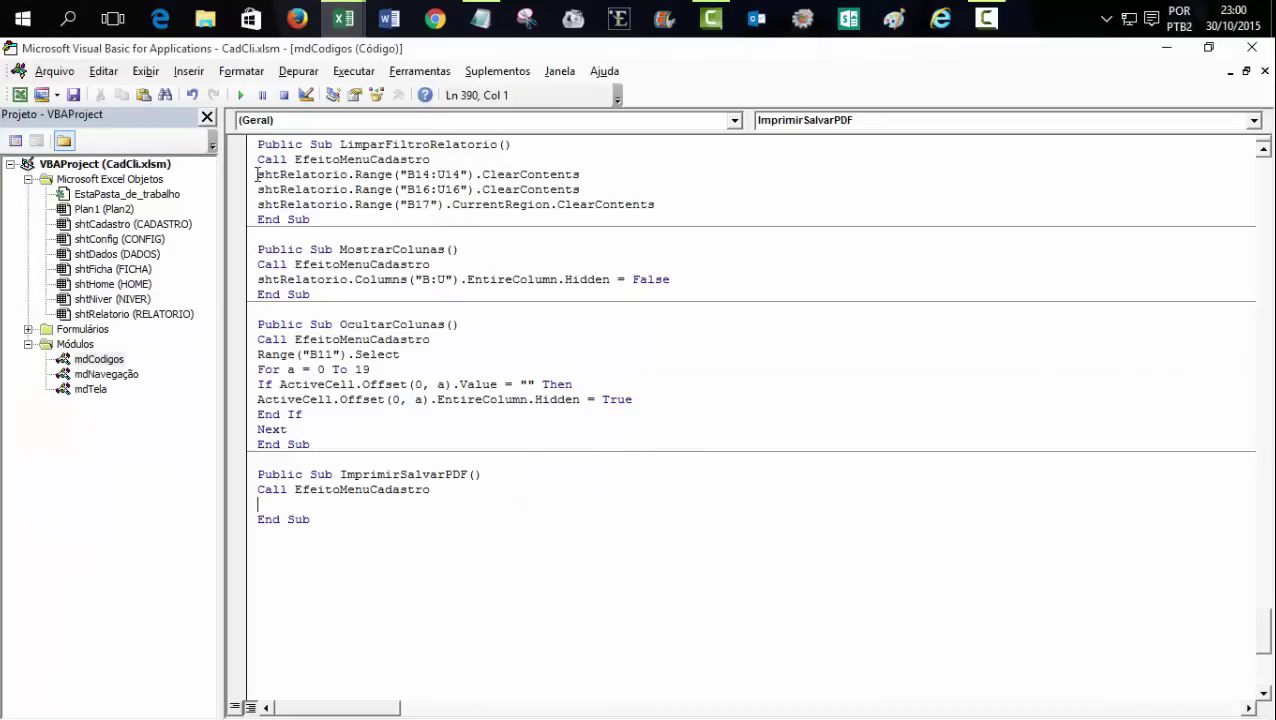
- Copy the B14:U14 clearing line into ImprimirSalvarPDF and add a second line targeting Range("B15")
left_click_drag(257, 174, 598, 174)
key("ctrl+c")
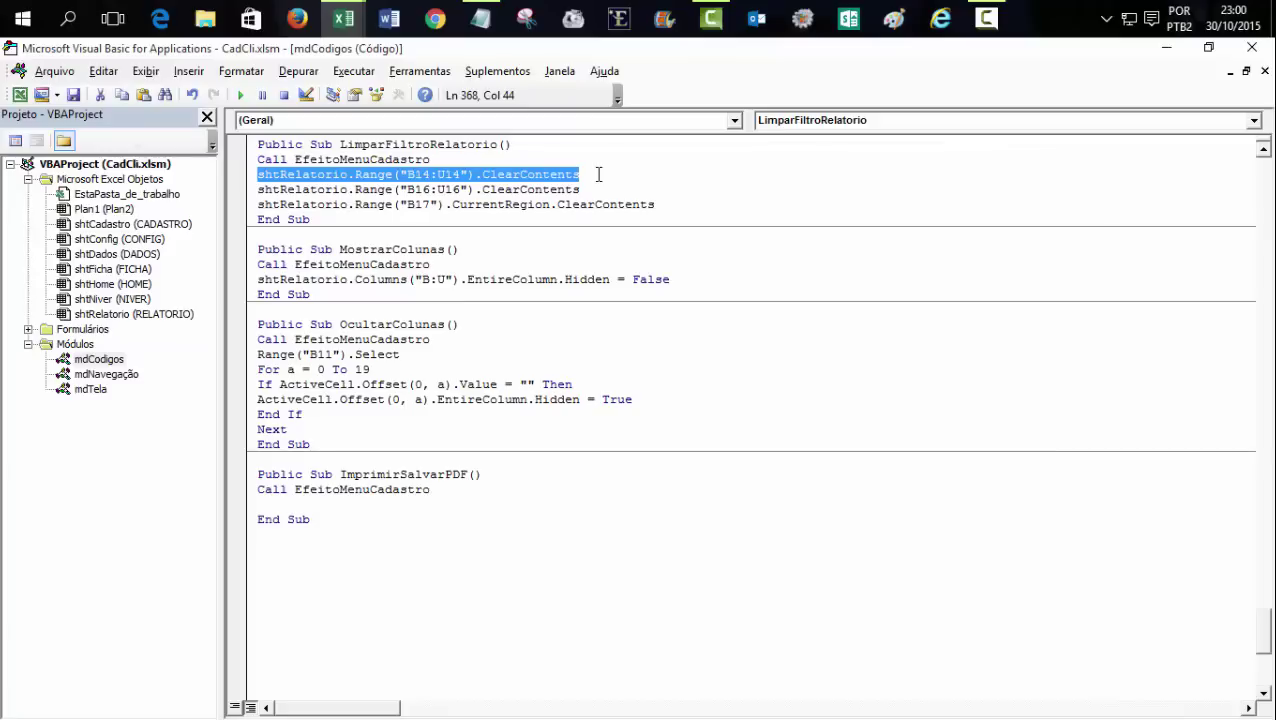
left_click(370, 503)
key("ctrl+v")
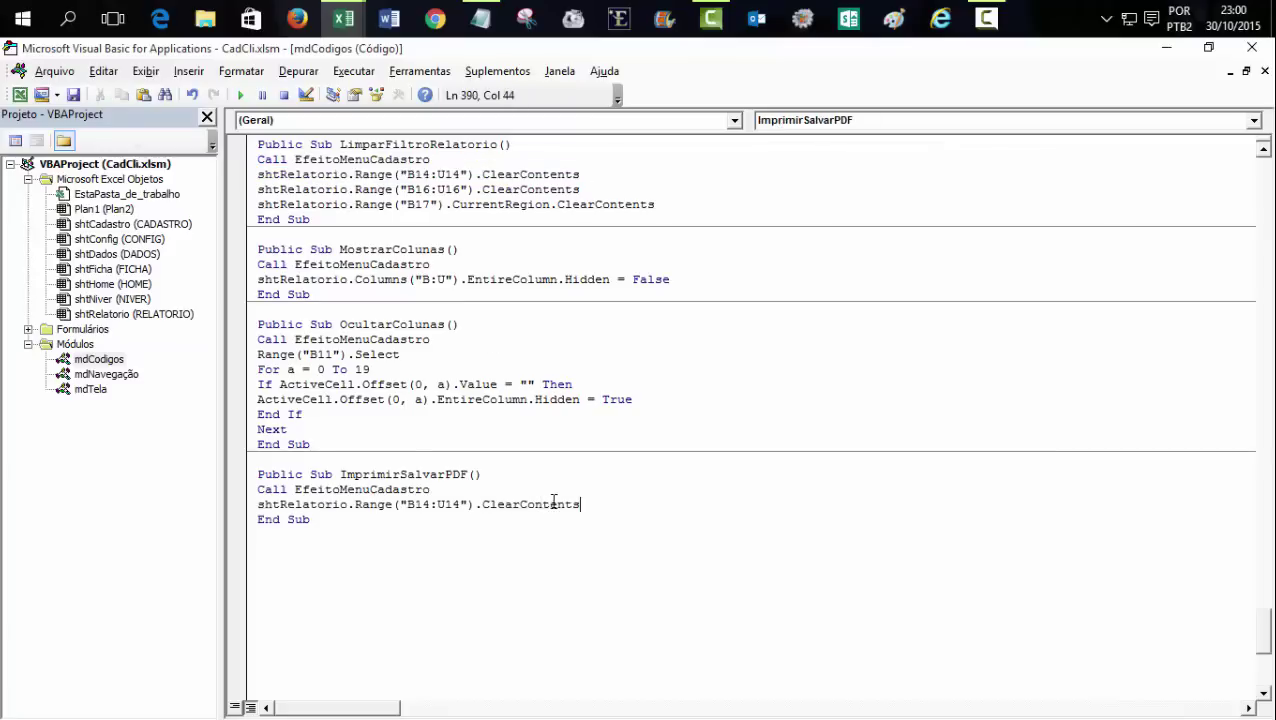
key("Return")
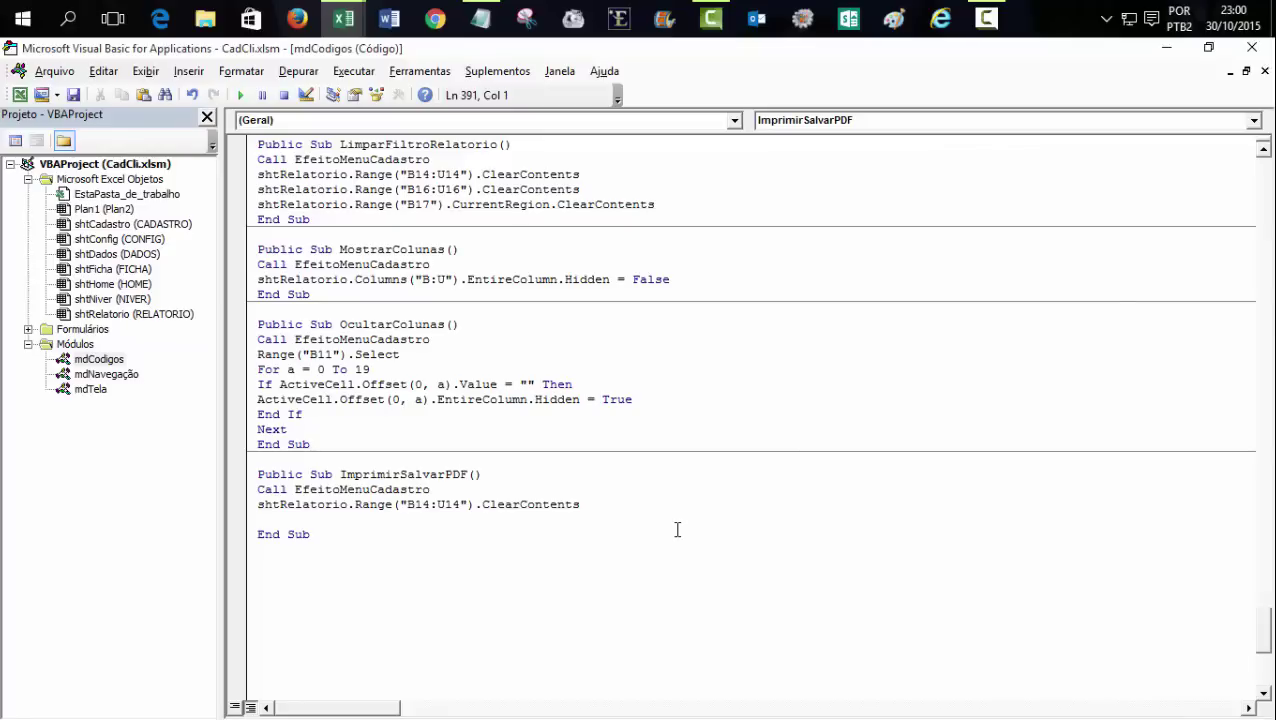
key("ctrl+v")
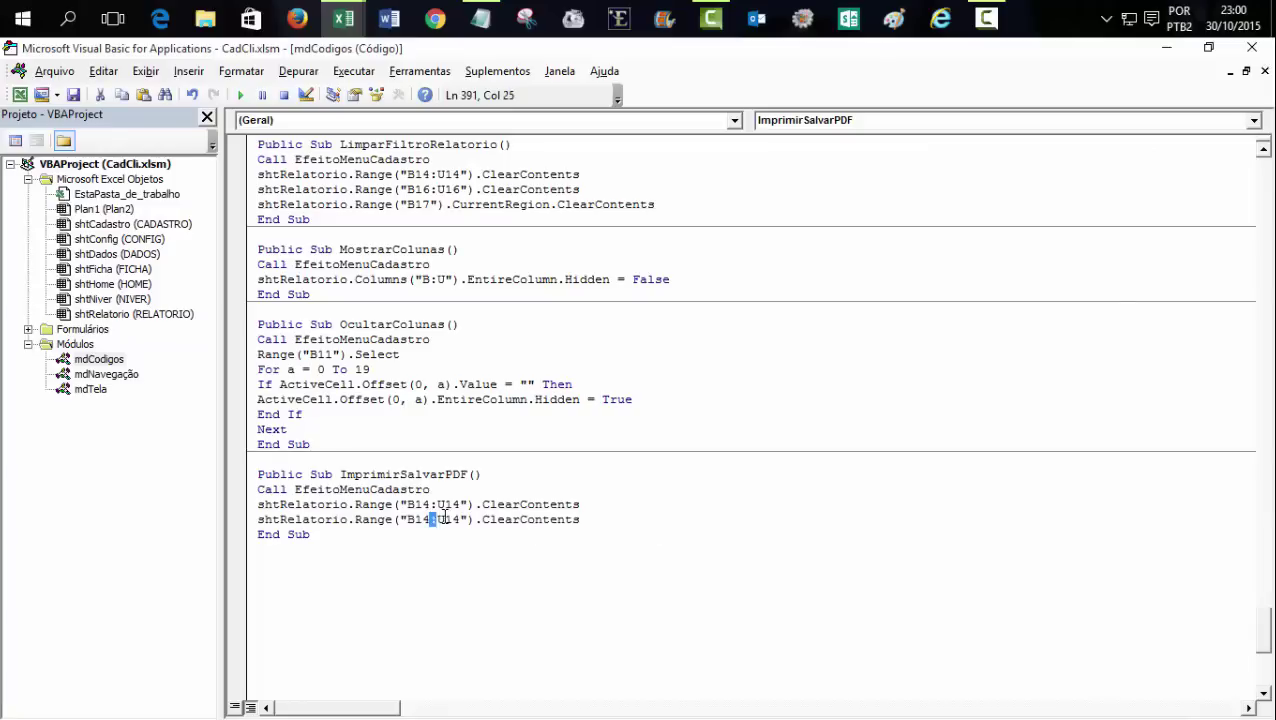
left_click_drag(428, 519, 458, 519)
key("Delete")
key("BackSpace")
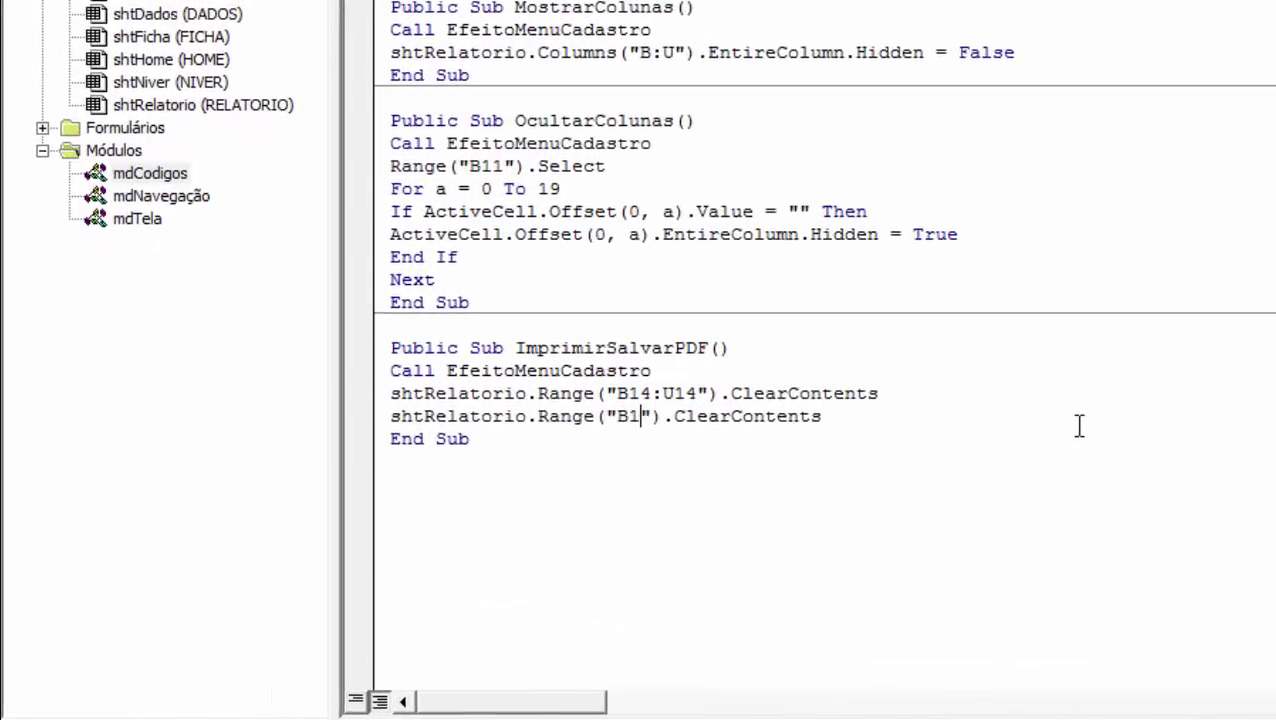
type("5")
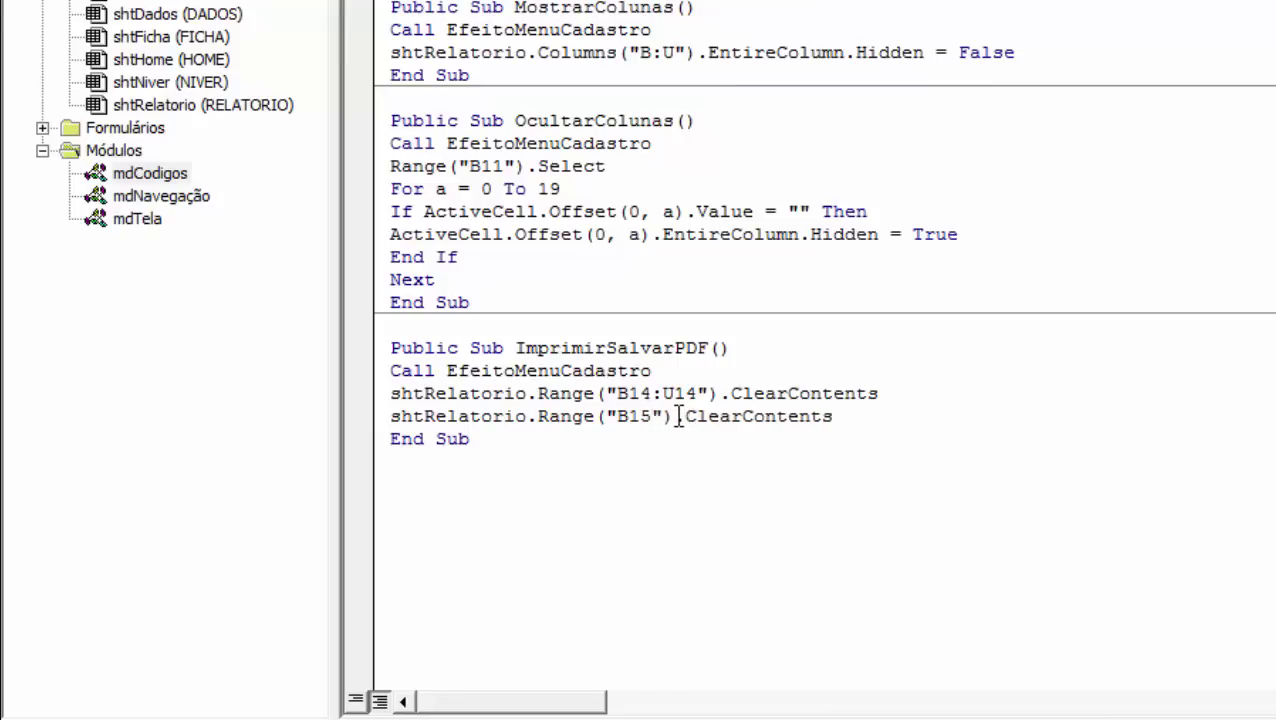
left_click_drag(678, 416, 834, 416)
key("Delete")
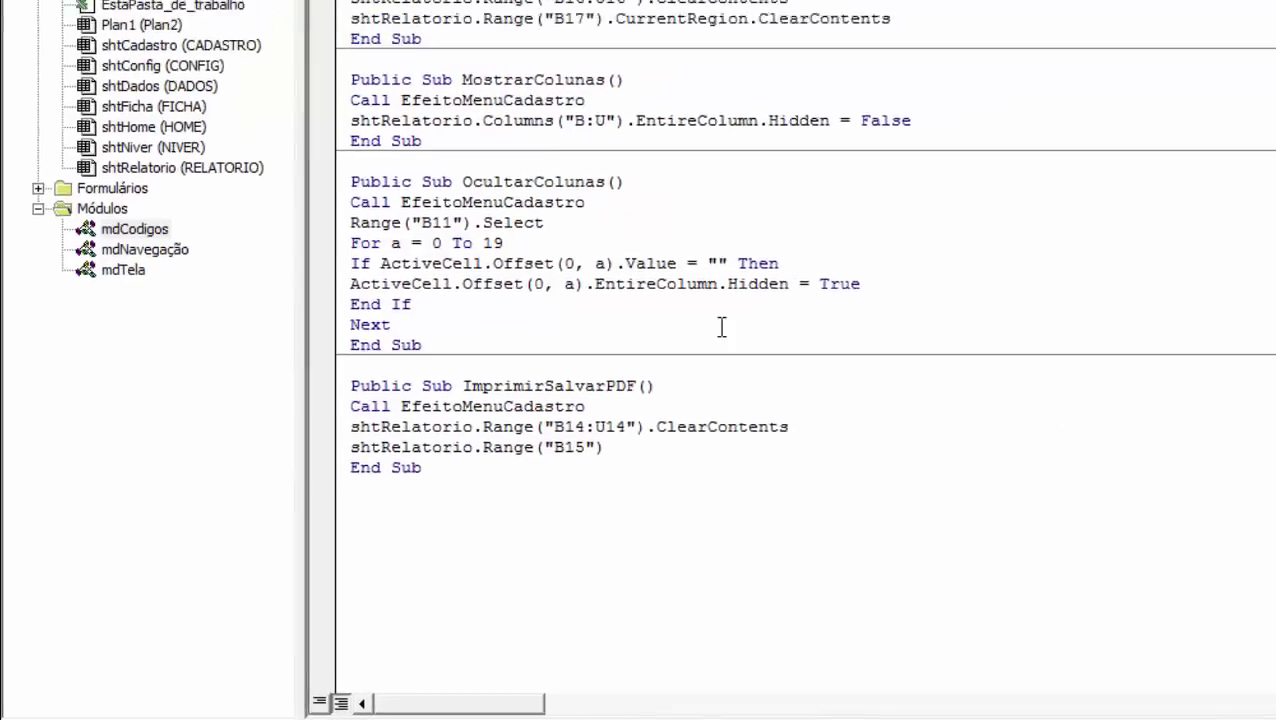
- Check the client table's extent on RELATORIO, starting from the header cell B15
mouse_move(343, 18)
left_click(271, 120)
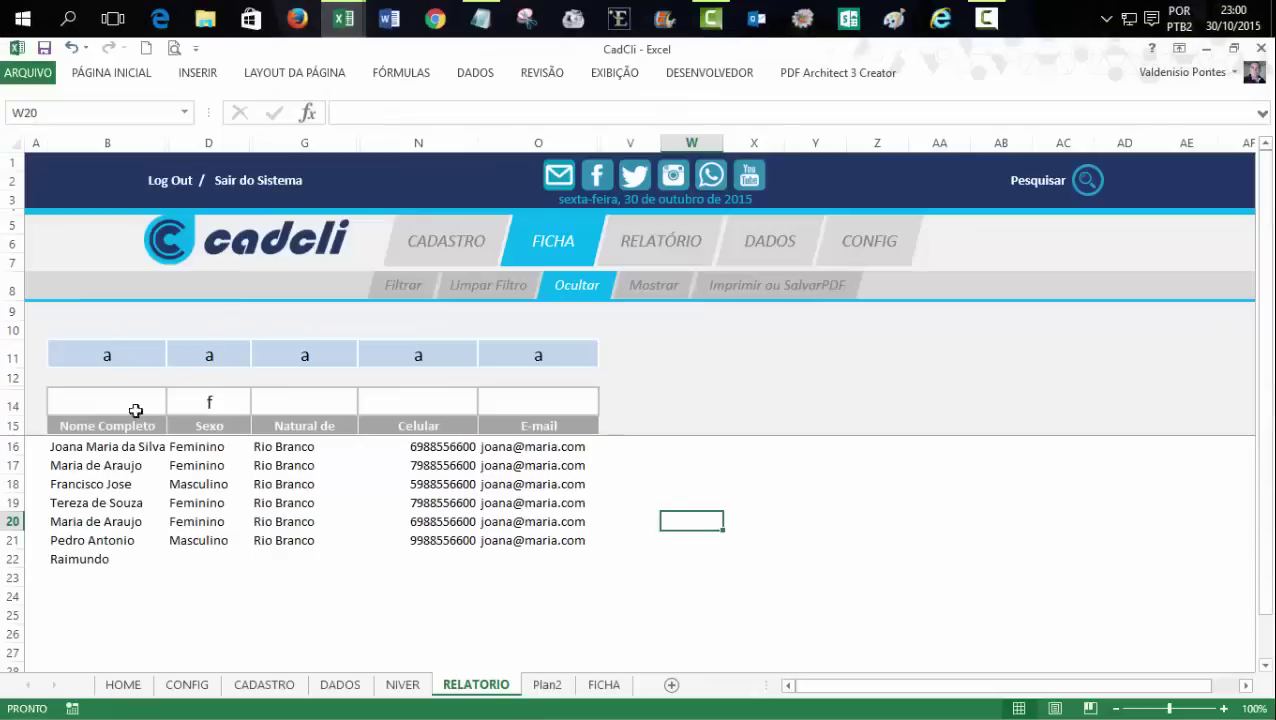
left_click(88, 424)
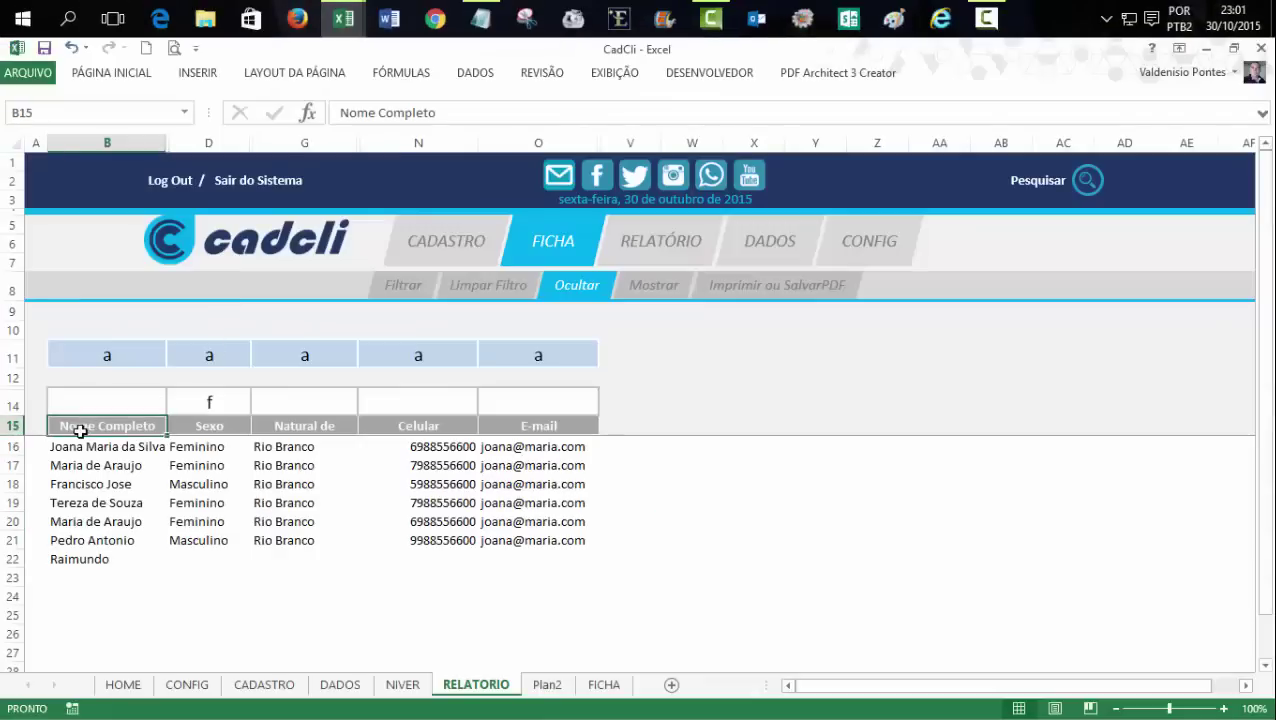
left_click_drag(114, 430, 514, 556)
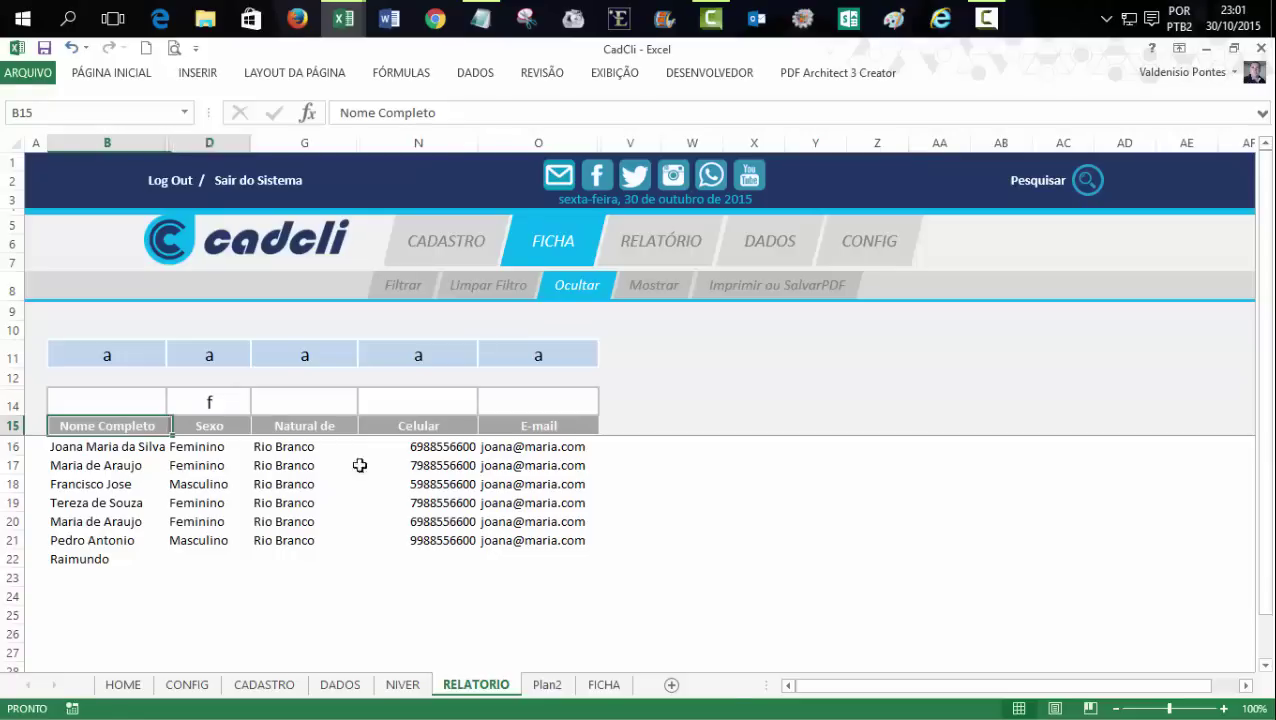
left_click(343, 18)
left_click(452, 100)
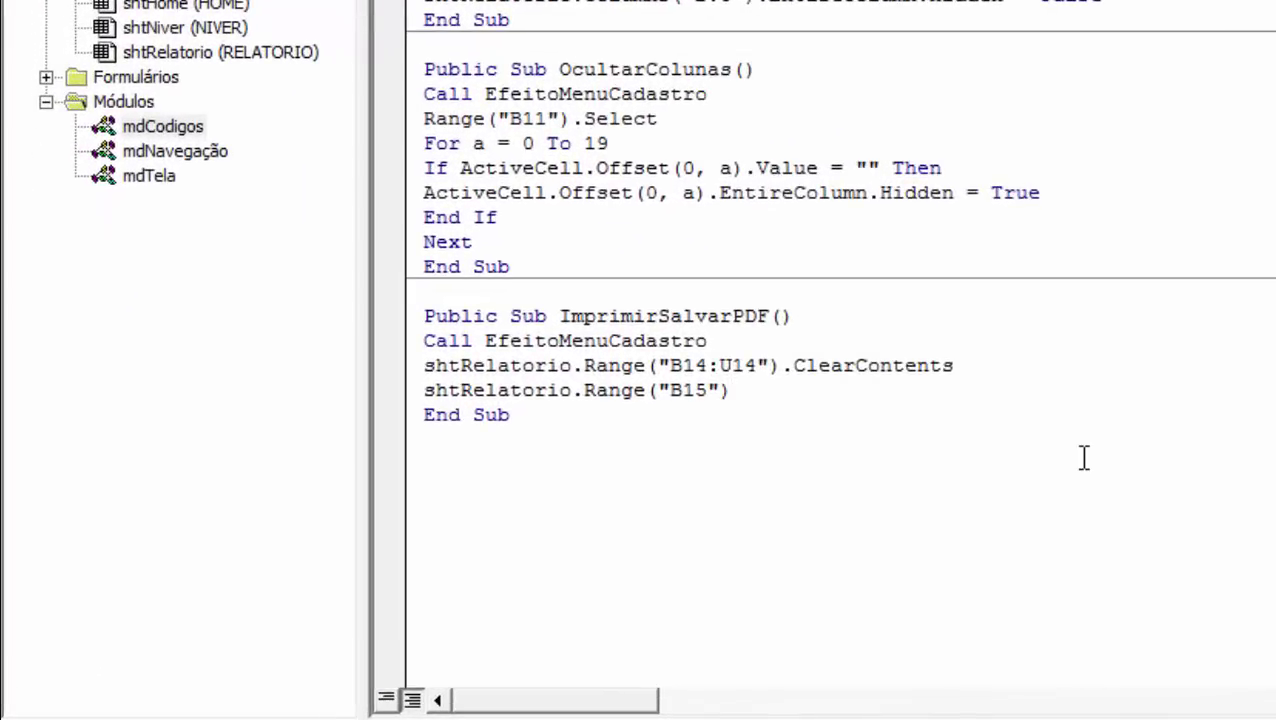
- Complete the line as shtRelatorio.Range("B15").CurrentRegion.Select using IntelliSense
type(".cur")
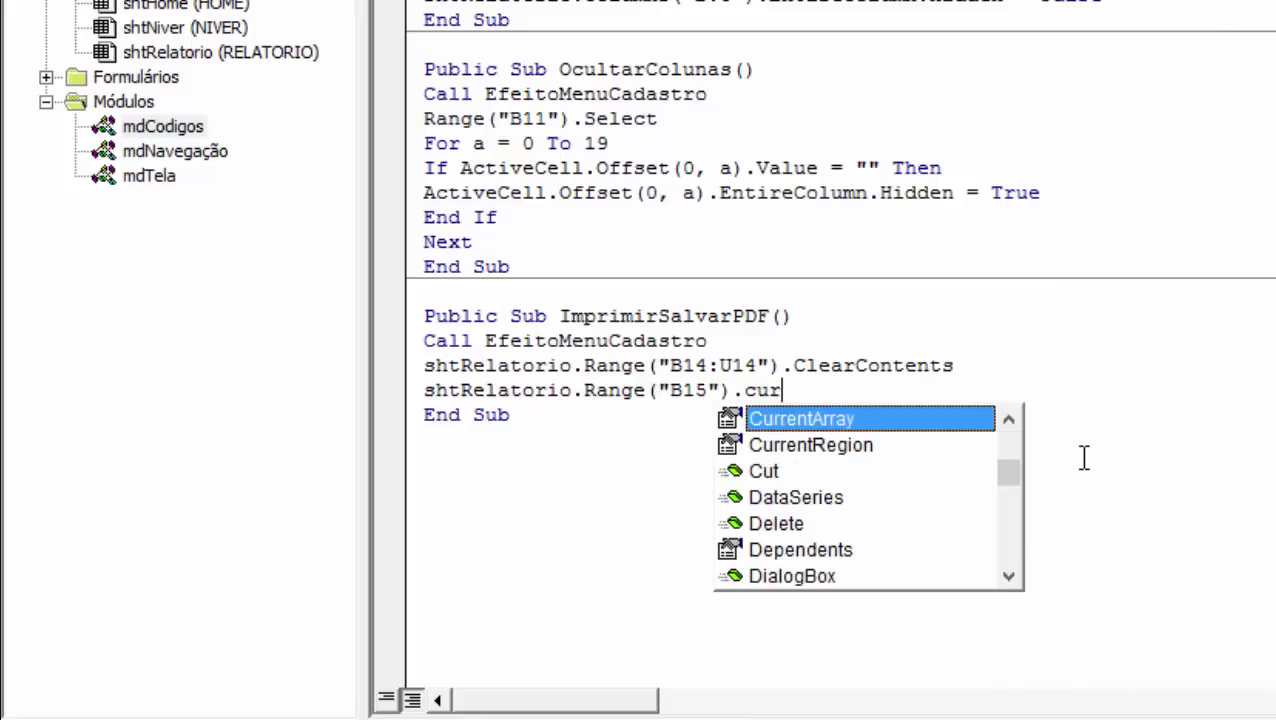
key("Down")
key("Tab")
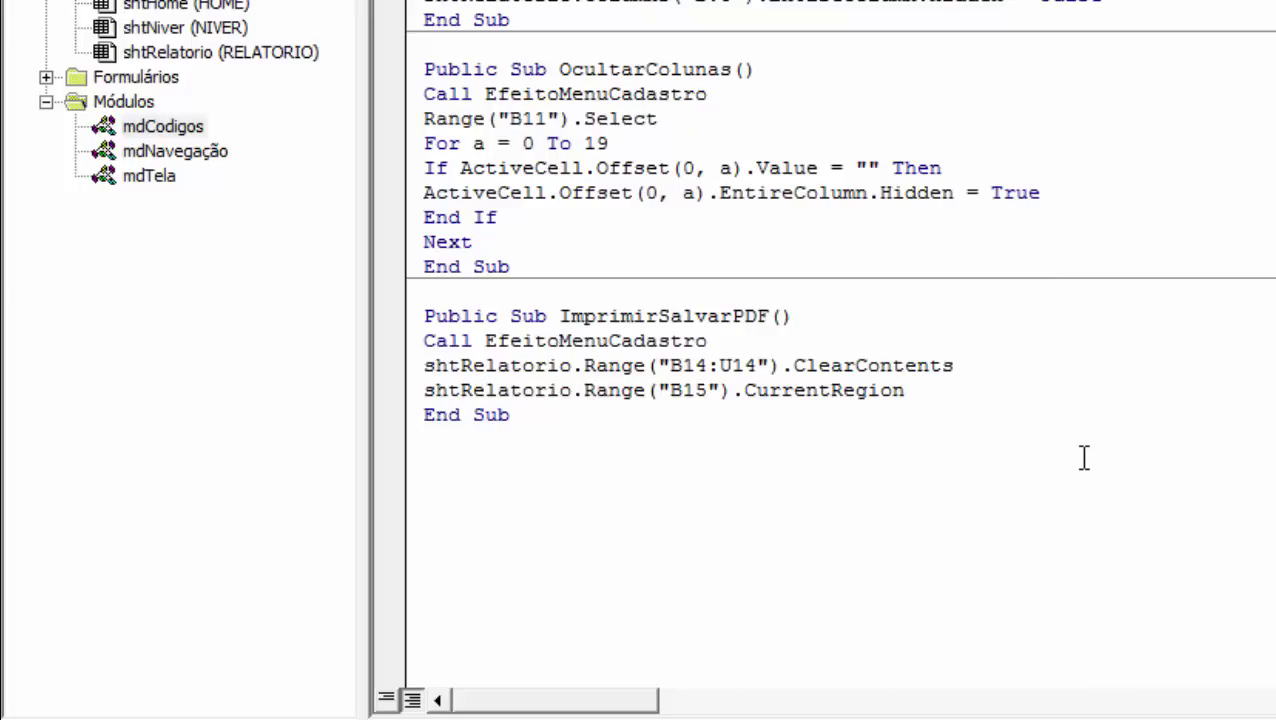
type(".se")
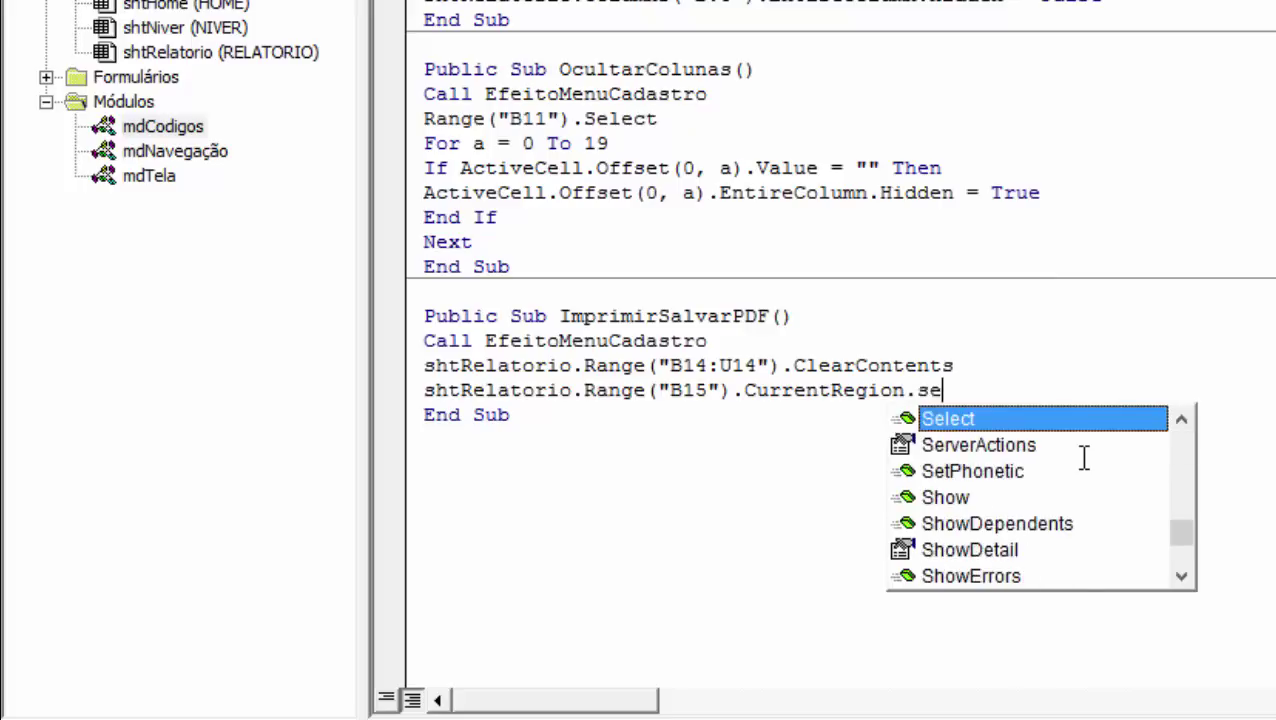
key("Tab")
left_click(786, 578)
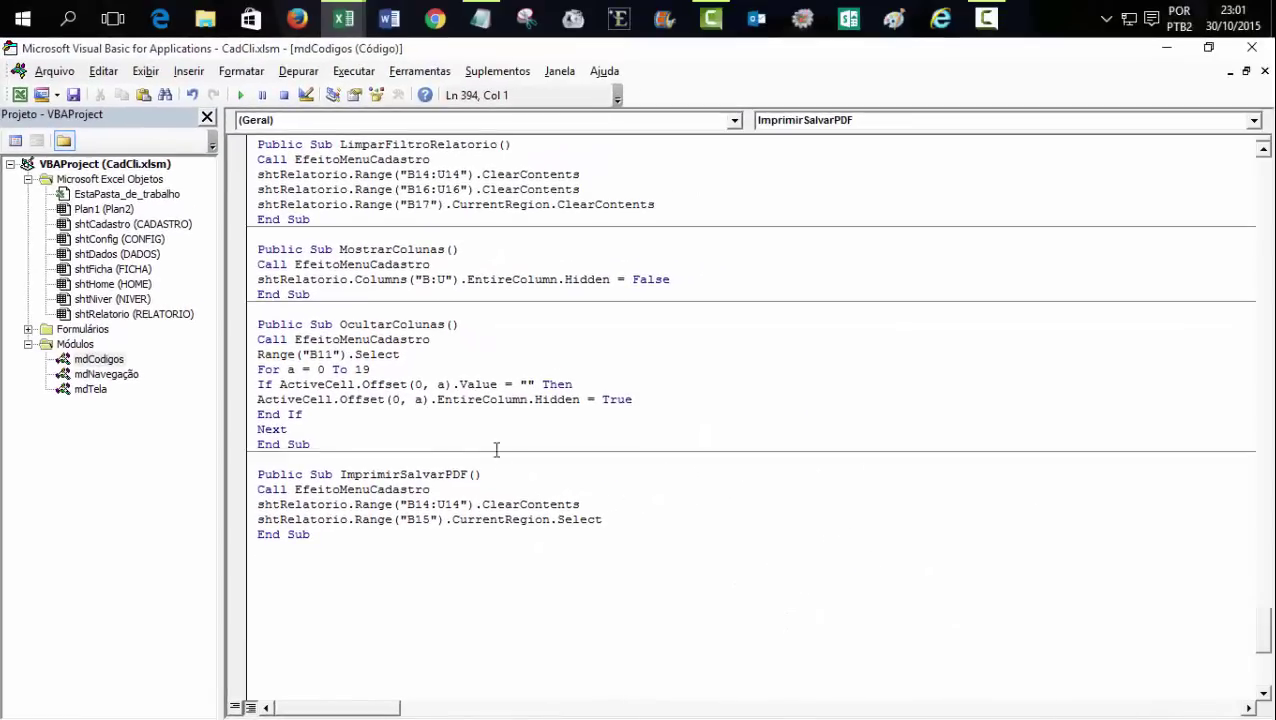
left_click(343, 18)
left_click(250, 120)
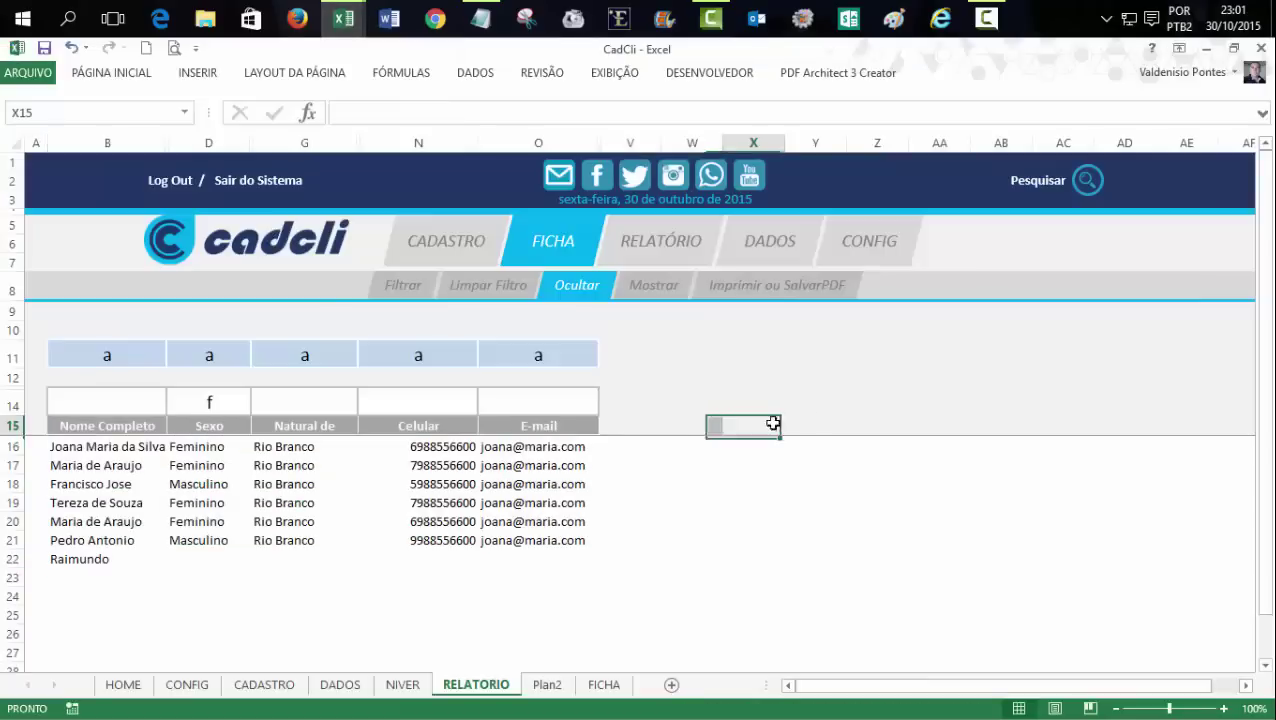
- Assign the ImprimirSalvarPDF macro to the Imprimir ou SalvarPDF button shape
left_click(778, 287, "ctrl")
left_click(777, 281, "ctrl")
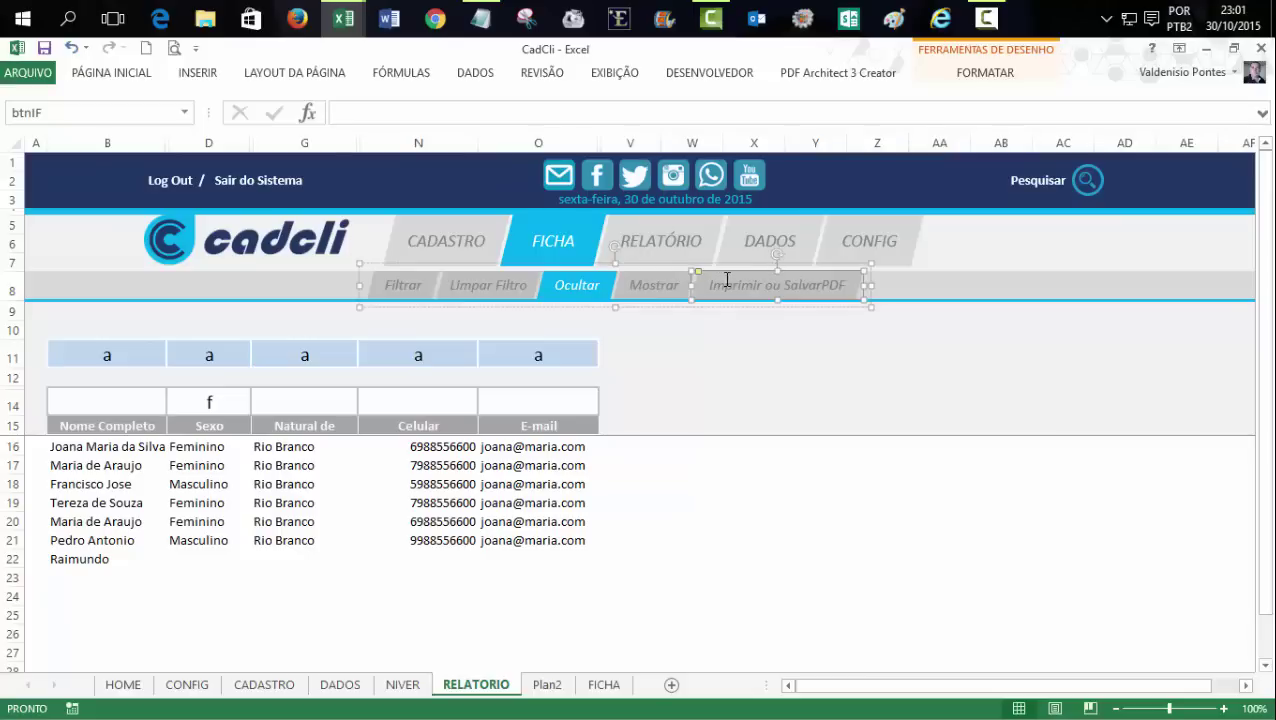
right_click(726, 276)
left_click(805, 518)
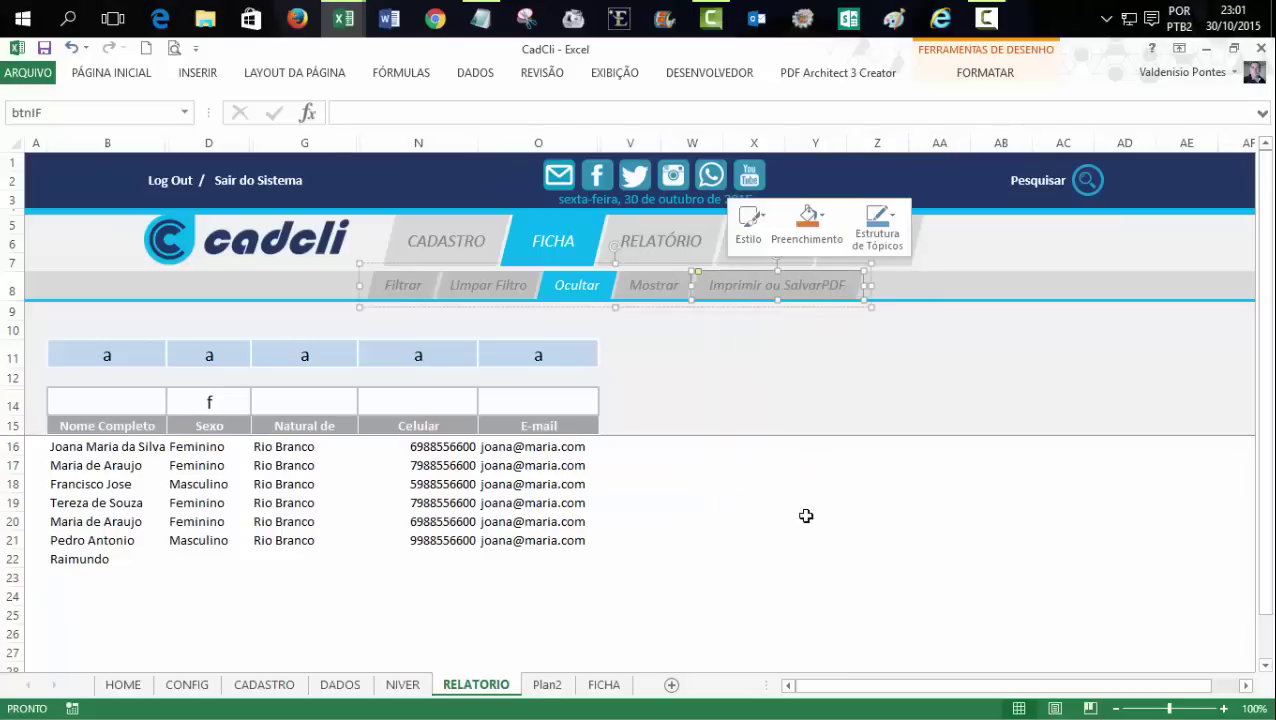
left_click_drag(893, 443, 885, 468)
left_click(697, 494)
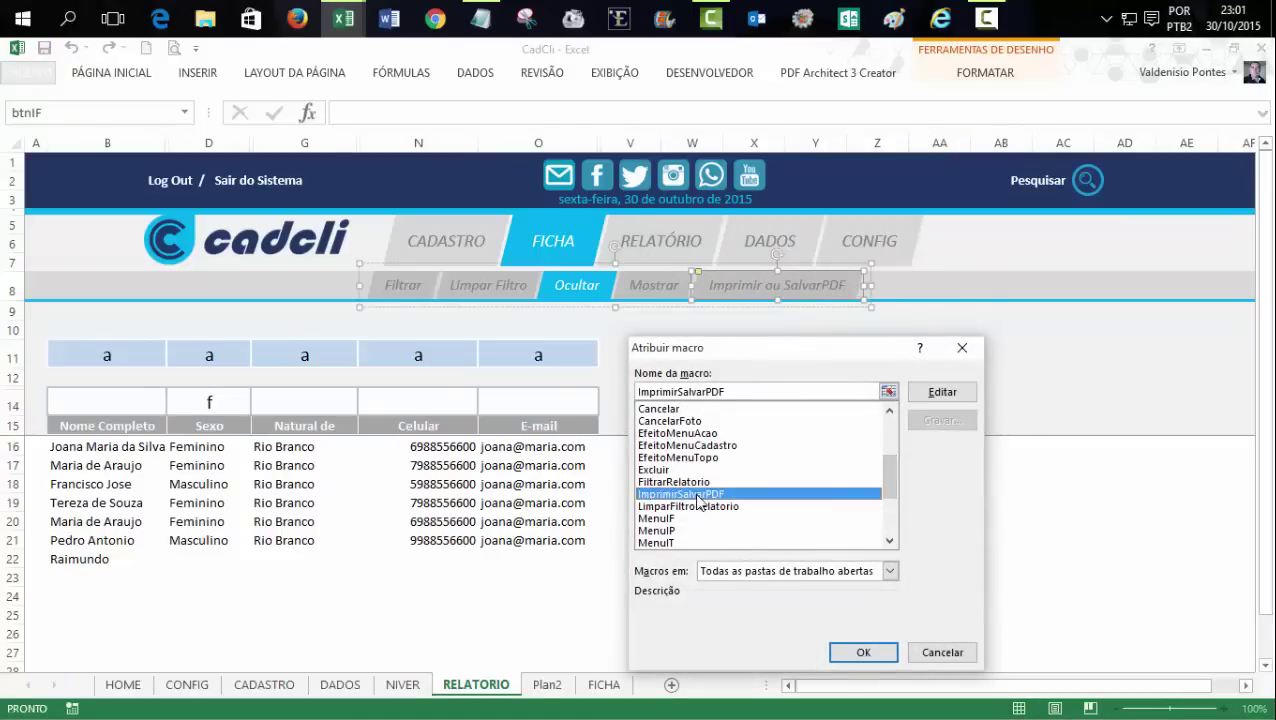
left_click(843, 648)
key("Escape")
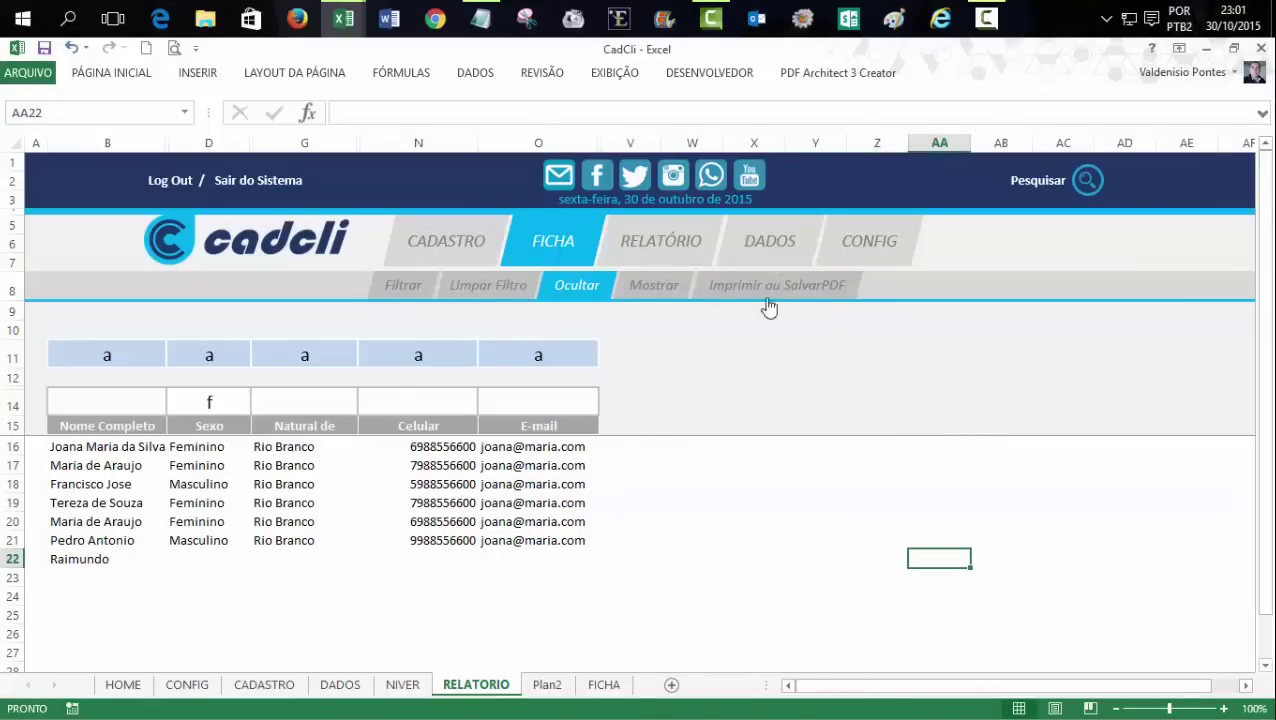
- Filter Sexo by f and test the macro, then rerun it with all report columns shown
left_click(211, 400)
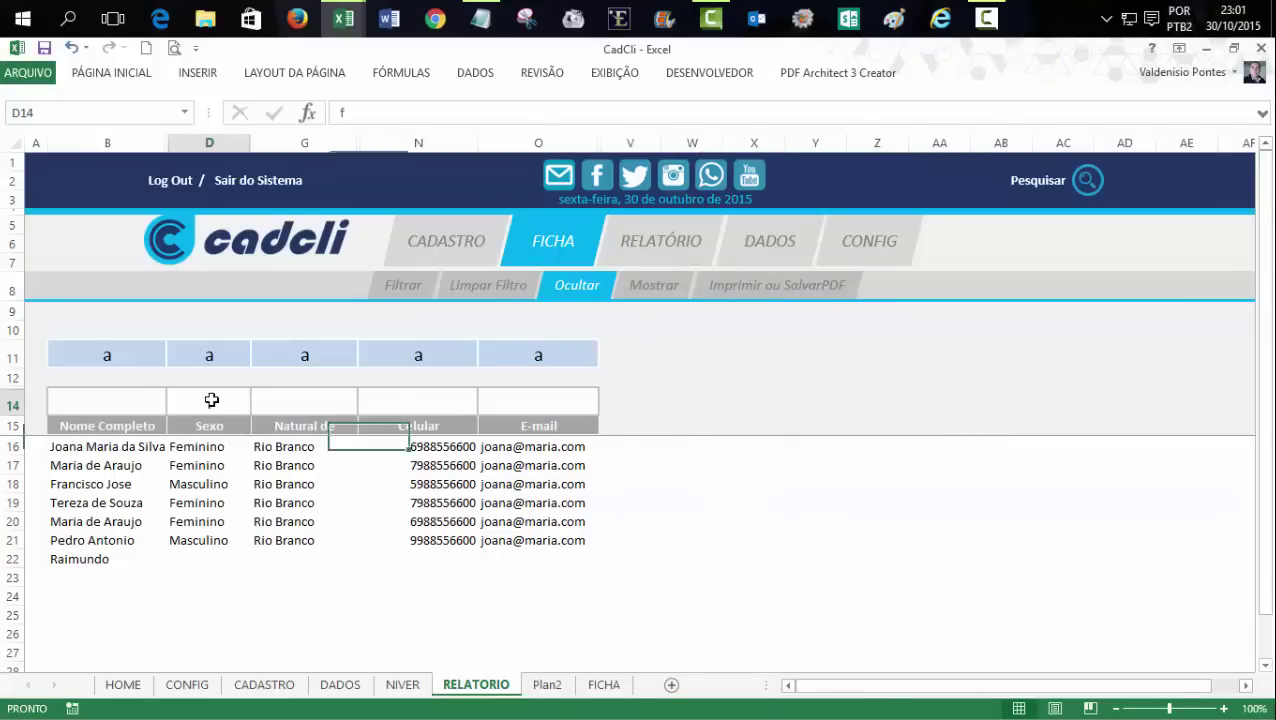
type("f")
left_click(797, 376)
left_click(786, 287)
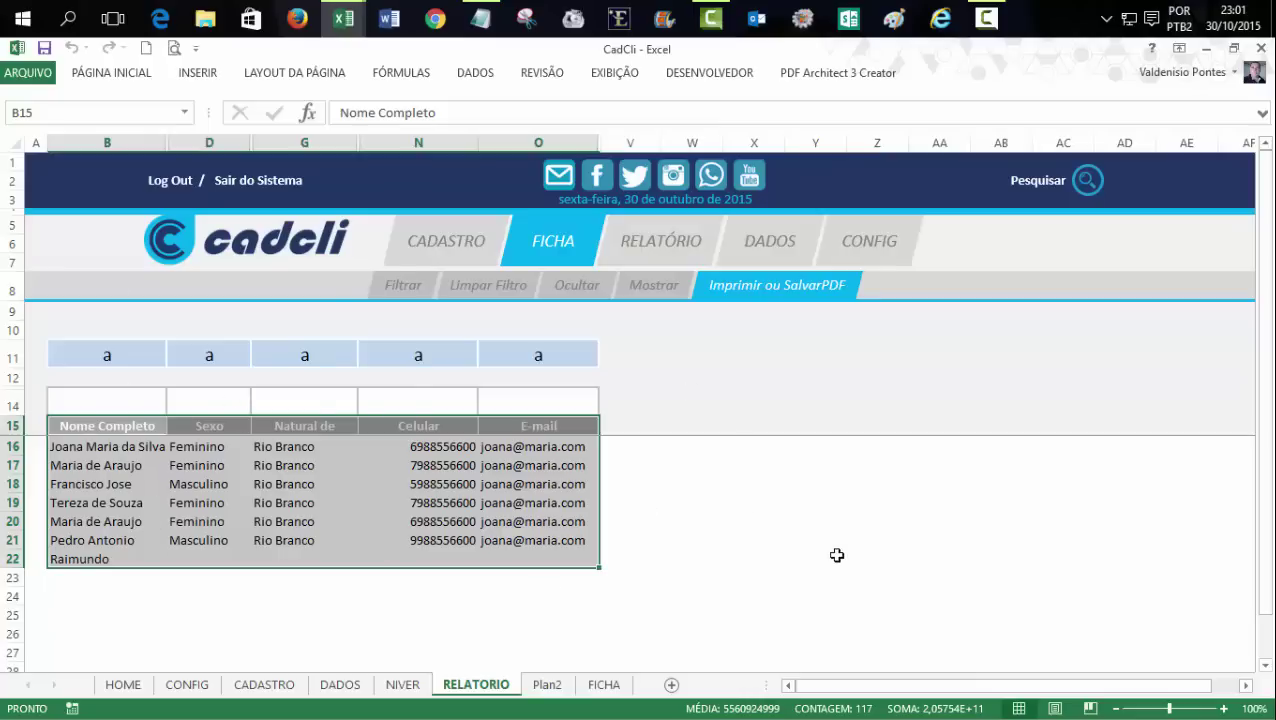
left_click(808, 523)
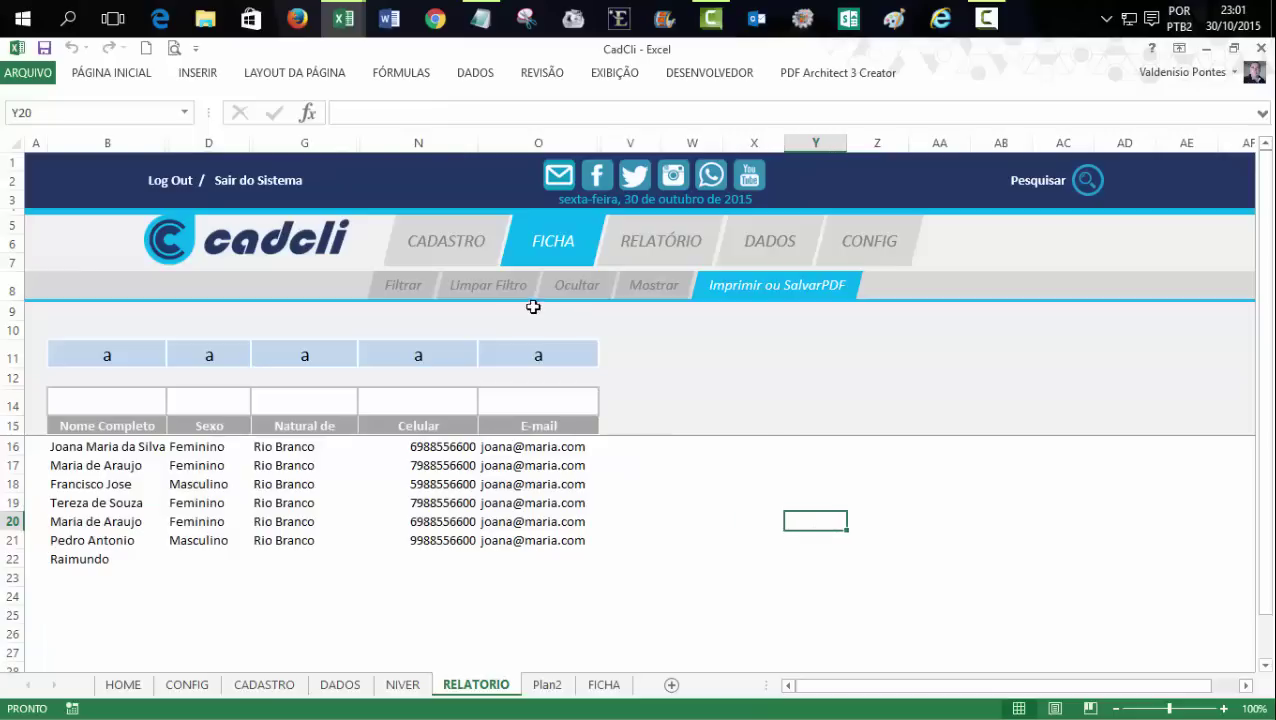
left_click(676, 290)
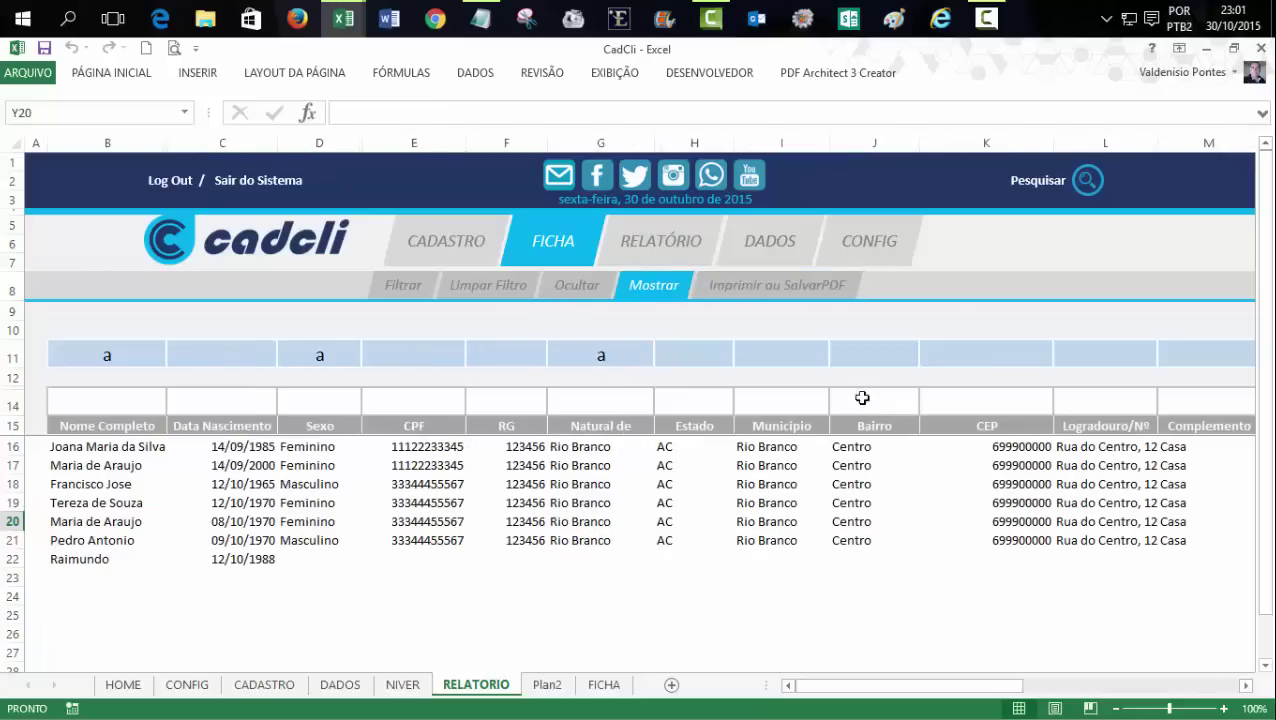
left_click(806, 292)
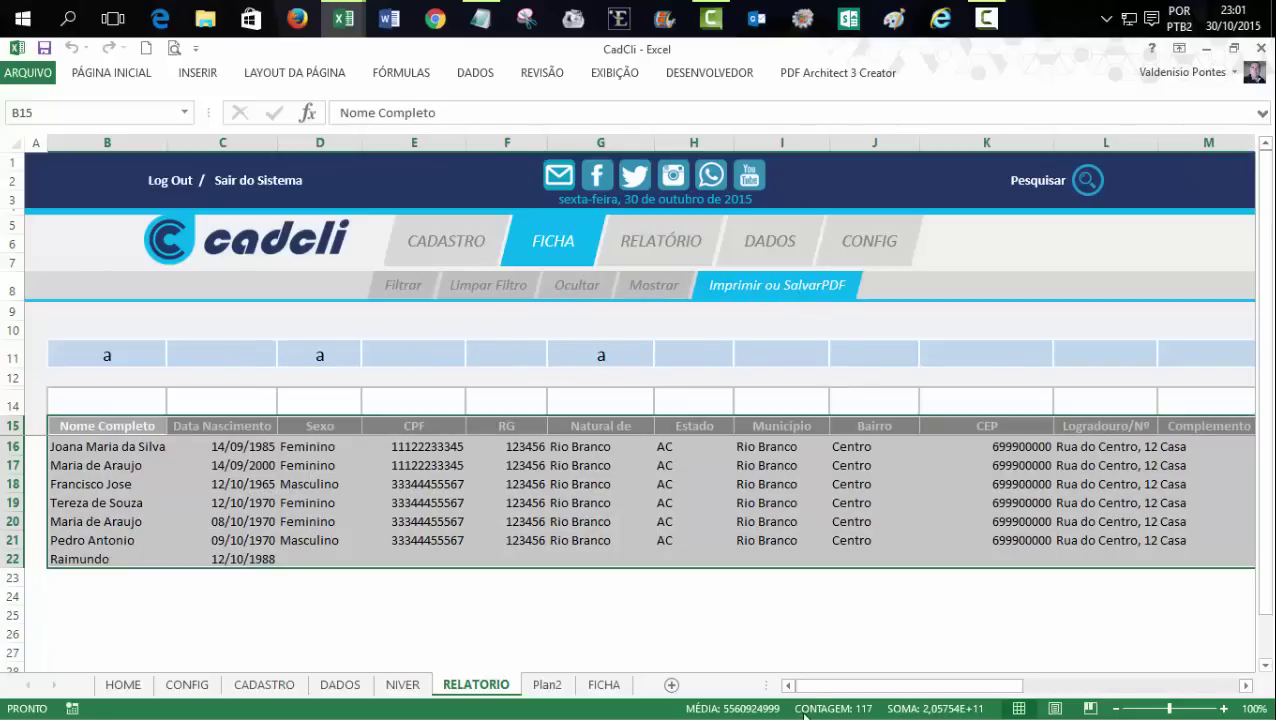
- Hide the unmarked report columns again and rerun the Imprimir ou SalvarPDF macro
mouse_move(815, 695)
left_mouse_down()
mouse_move(1025, 693)
mouse_move(812, 700)
mouse_move(970, 697)
left_mouse_up()
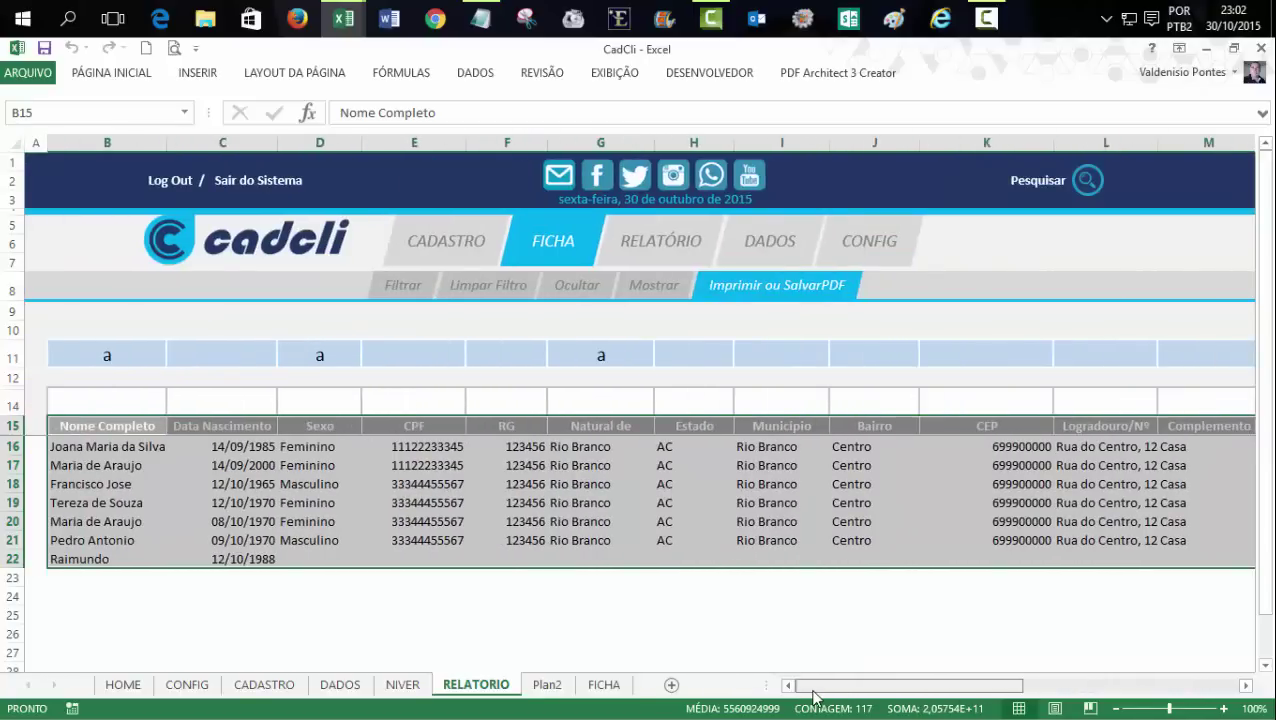
left_click_drag(970, 697, 808, 697)
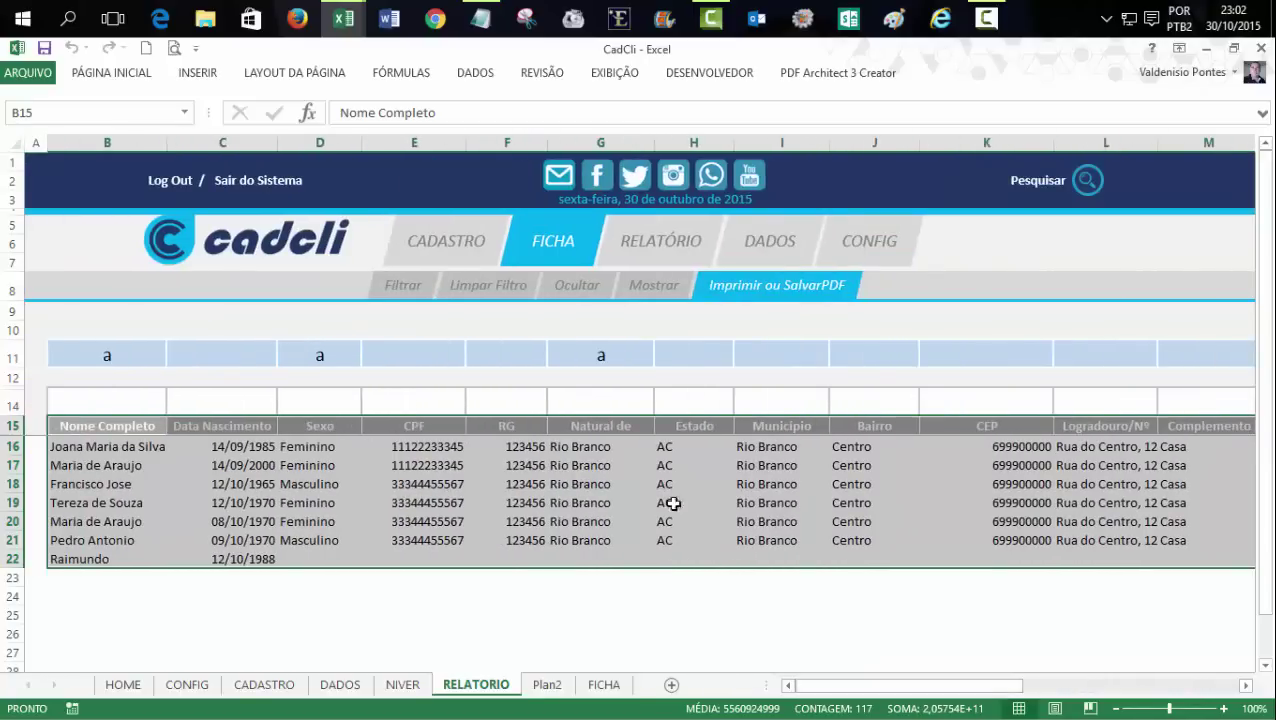
left_click(556, 286)
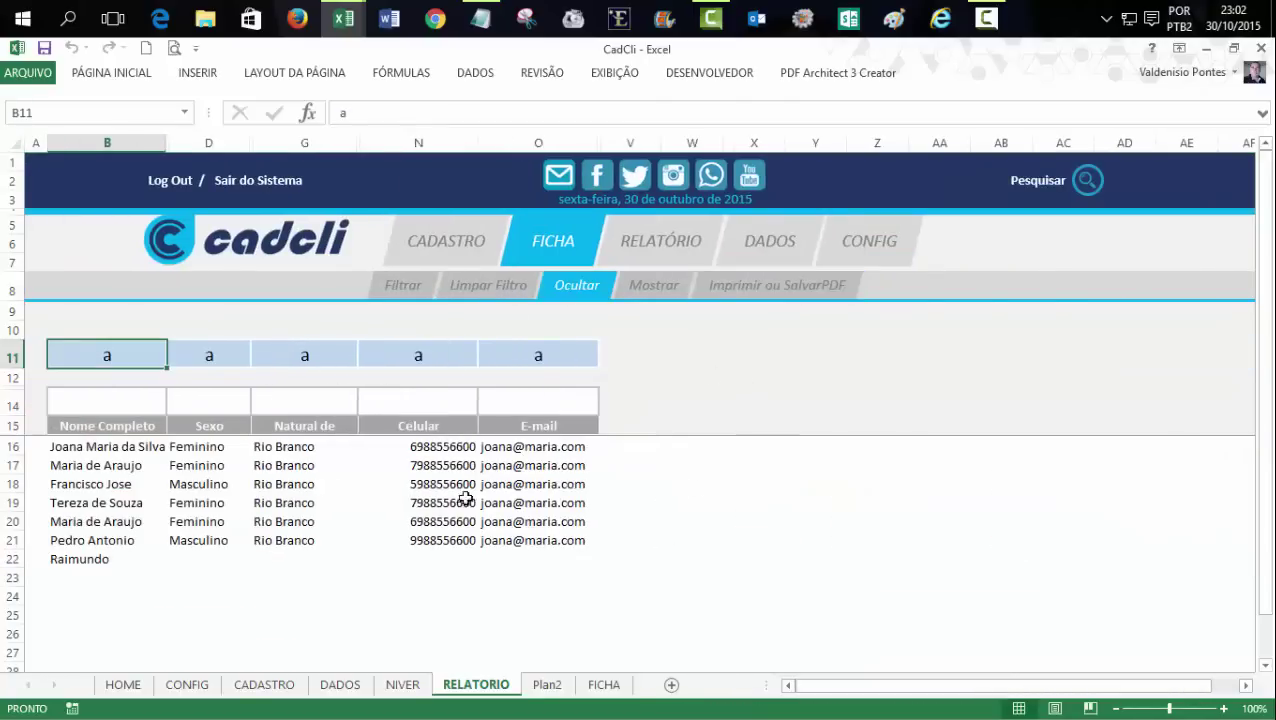
left_click(782, 288)
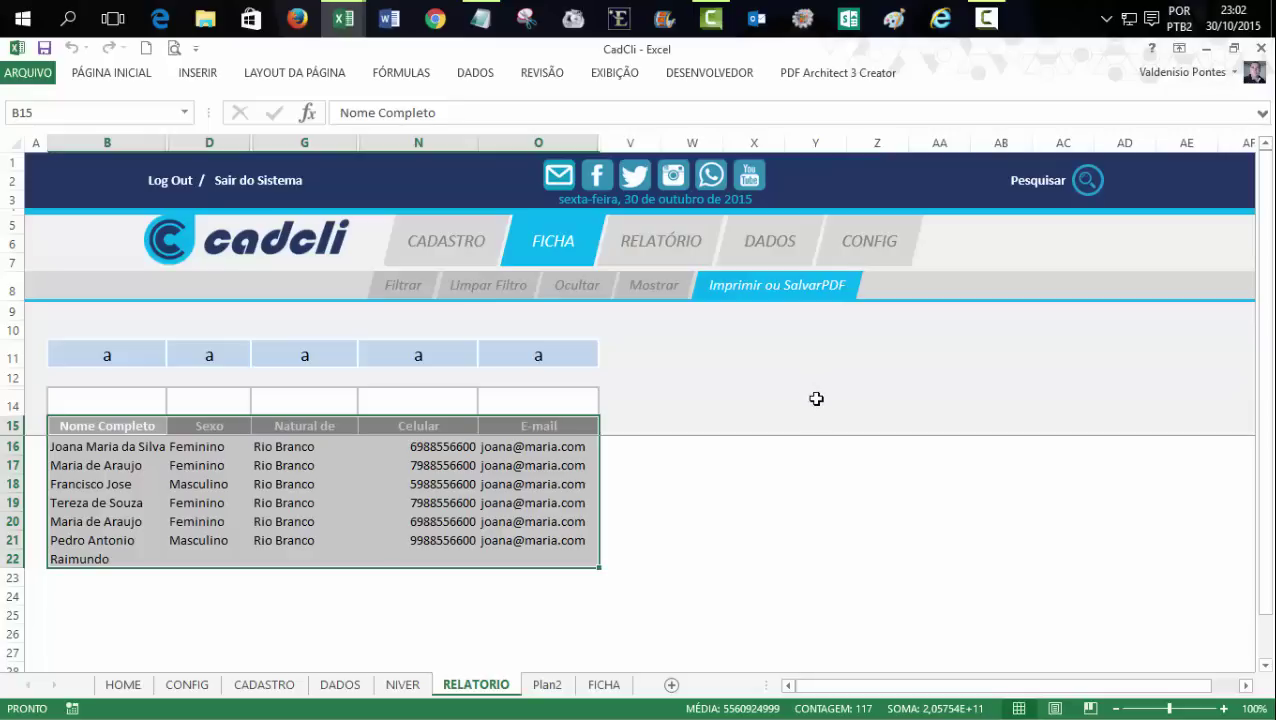
left_click(343, 18)
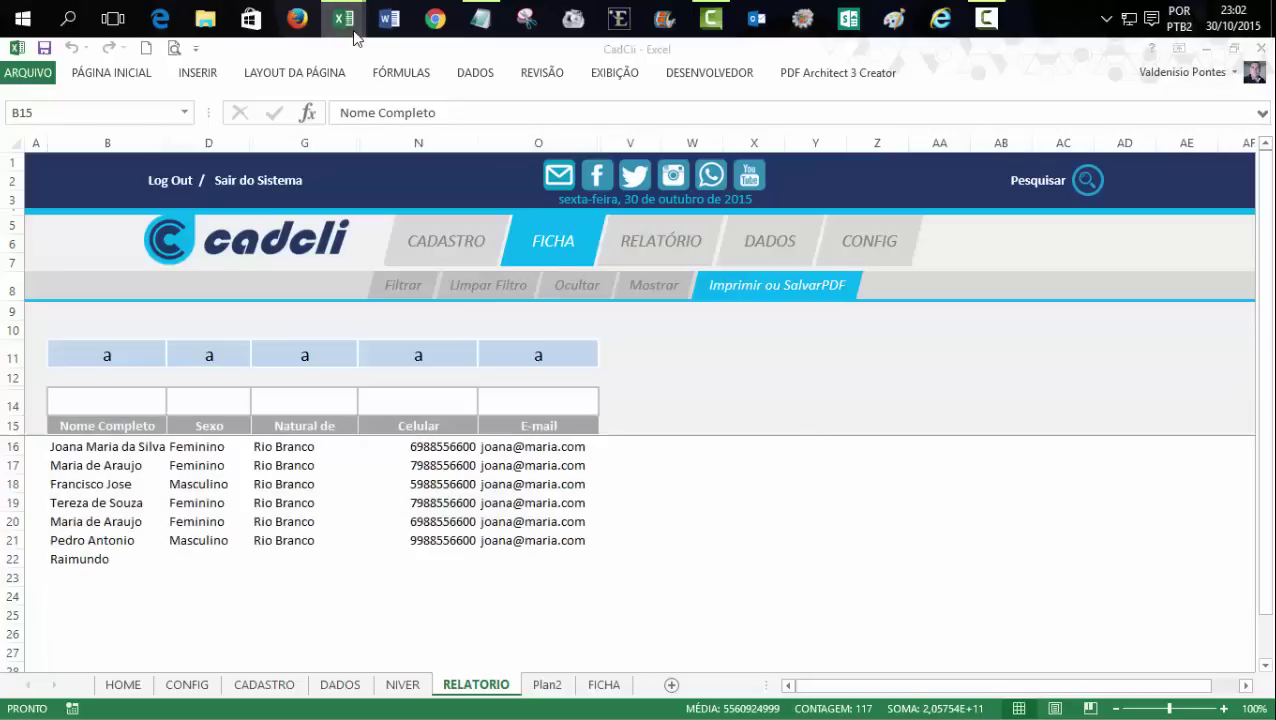
- Start a new line after CurrentRegion.Select with Application.Dialogs
left_click(450, 145)
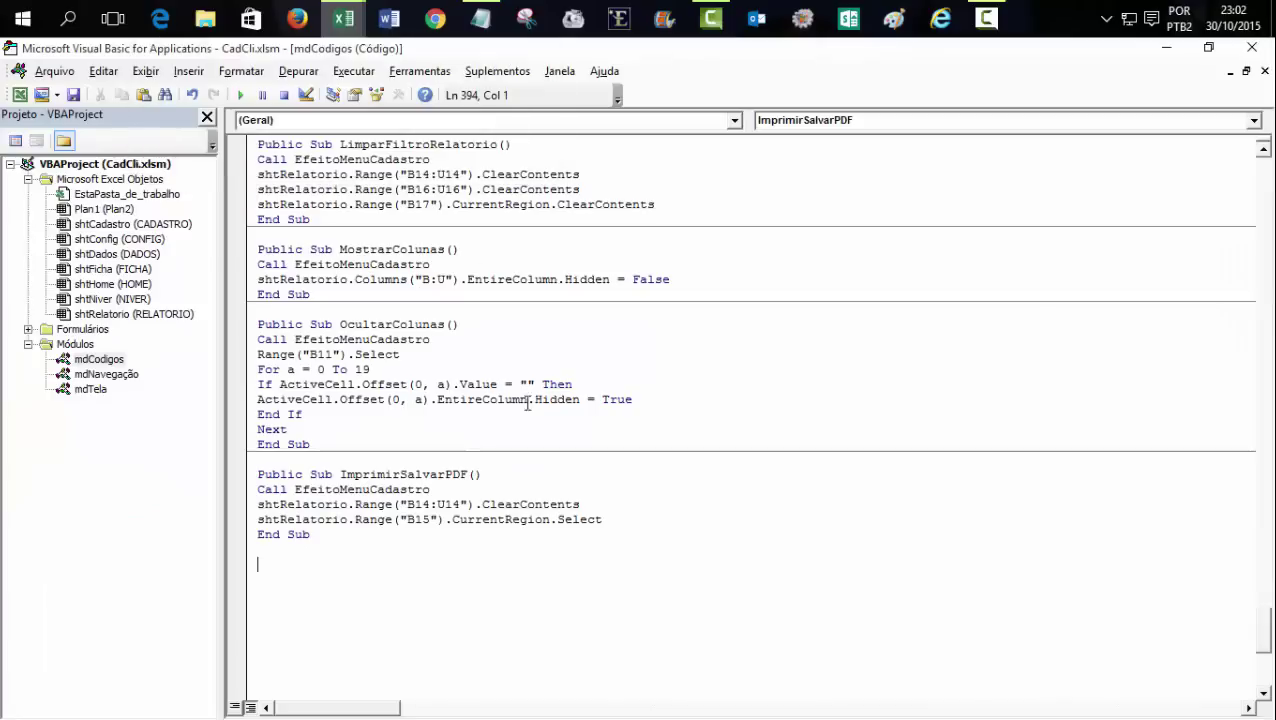
left_click(630, 519)
key("Return")
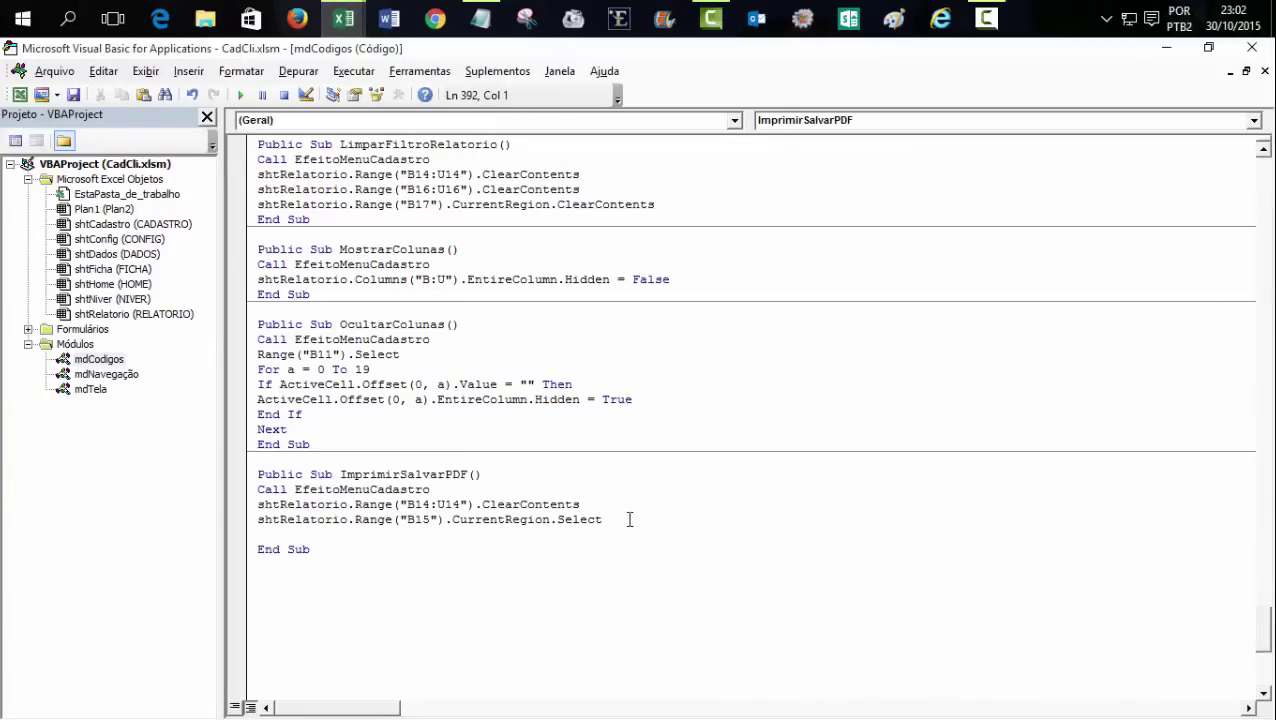
type("application")
type(".")
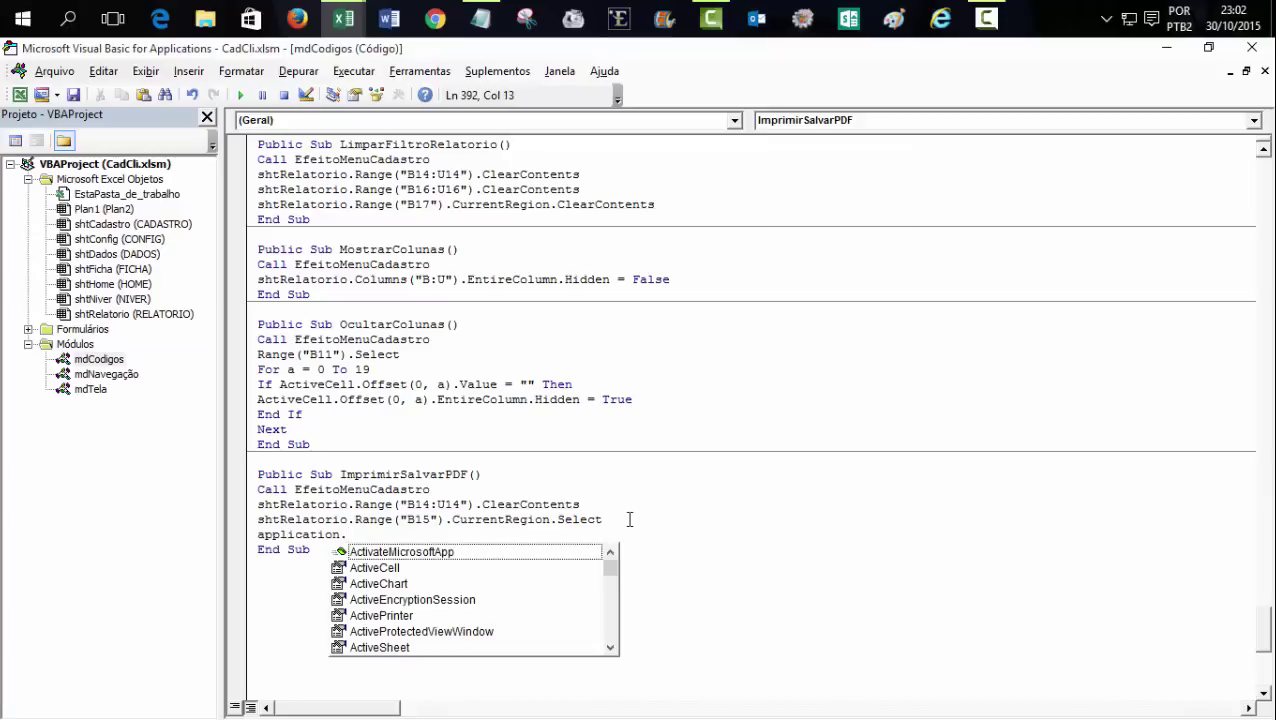
type("Di")
key("Tab")
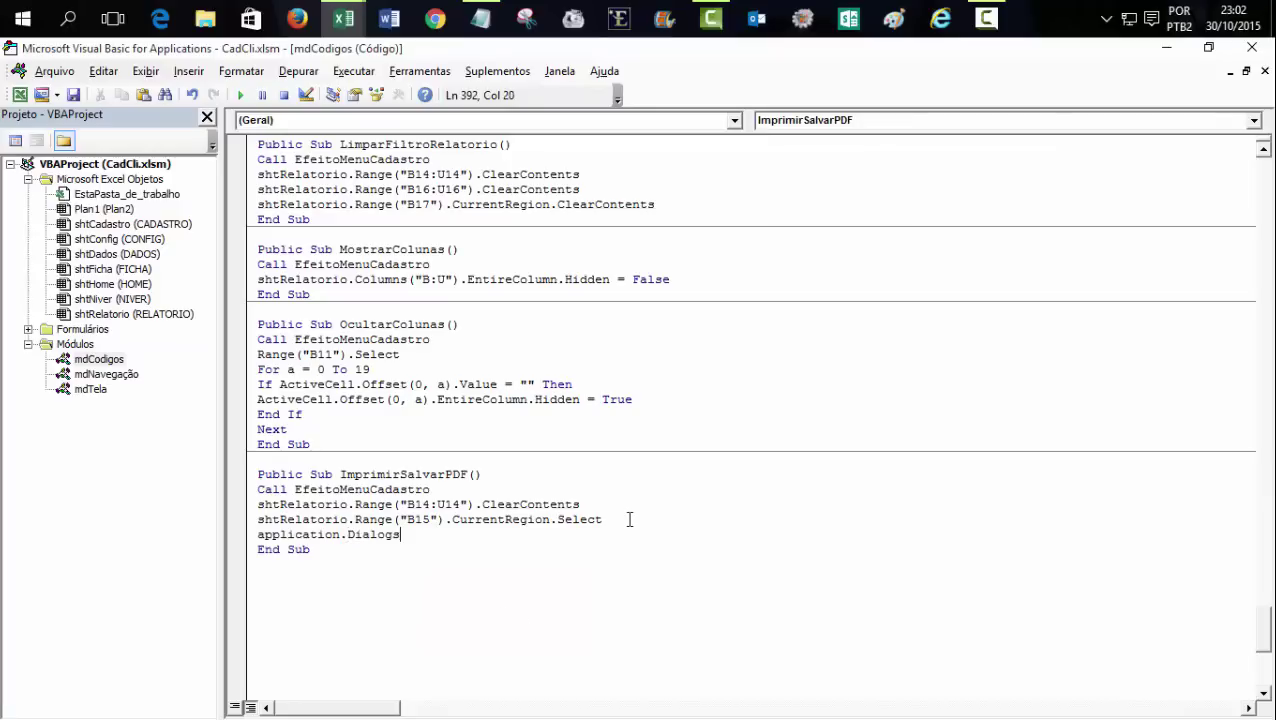
- Finish the line as Application.Dialogs(xlDialogPrint).Show, correcting the mistyped dialog constant
type("(")
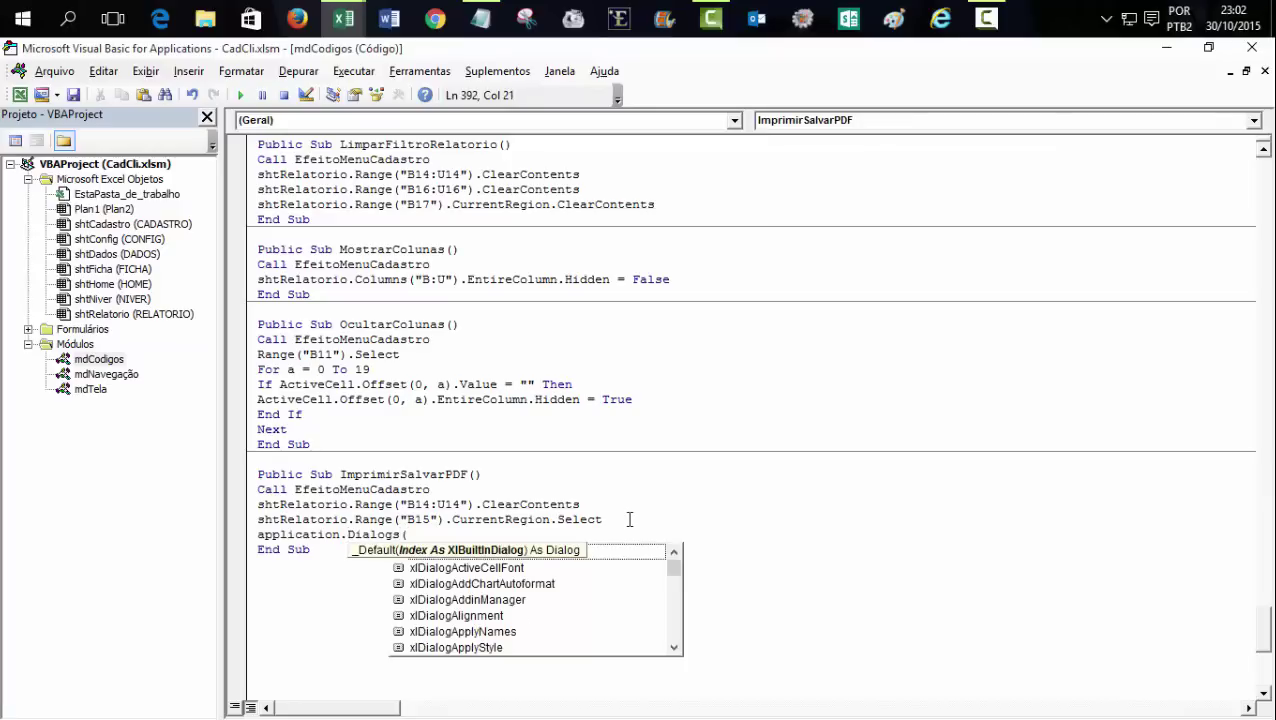
type("xld")
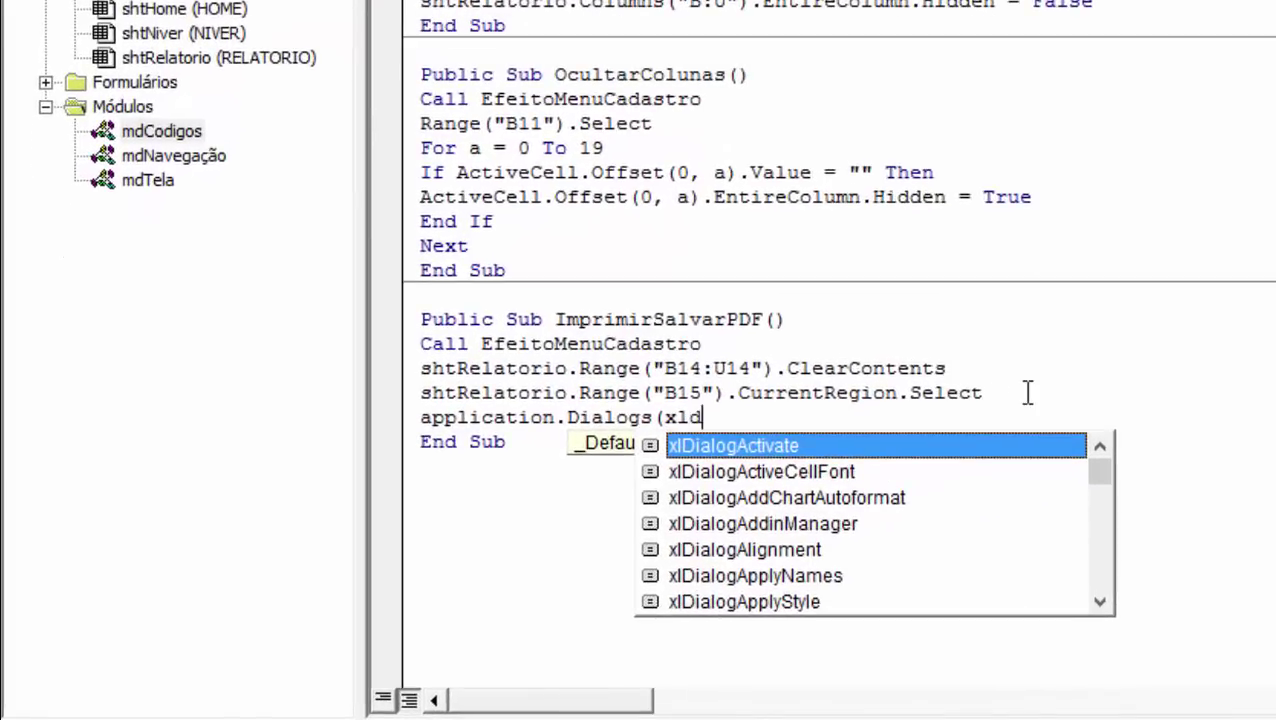
type("ialogs")
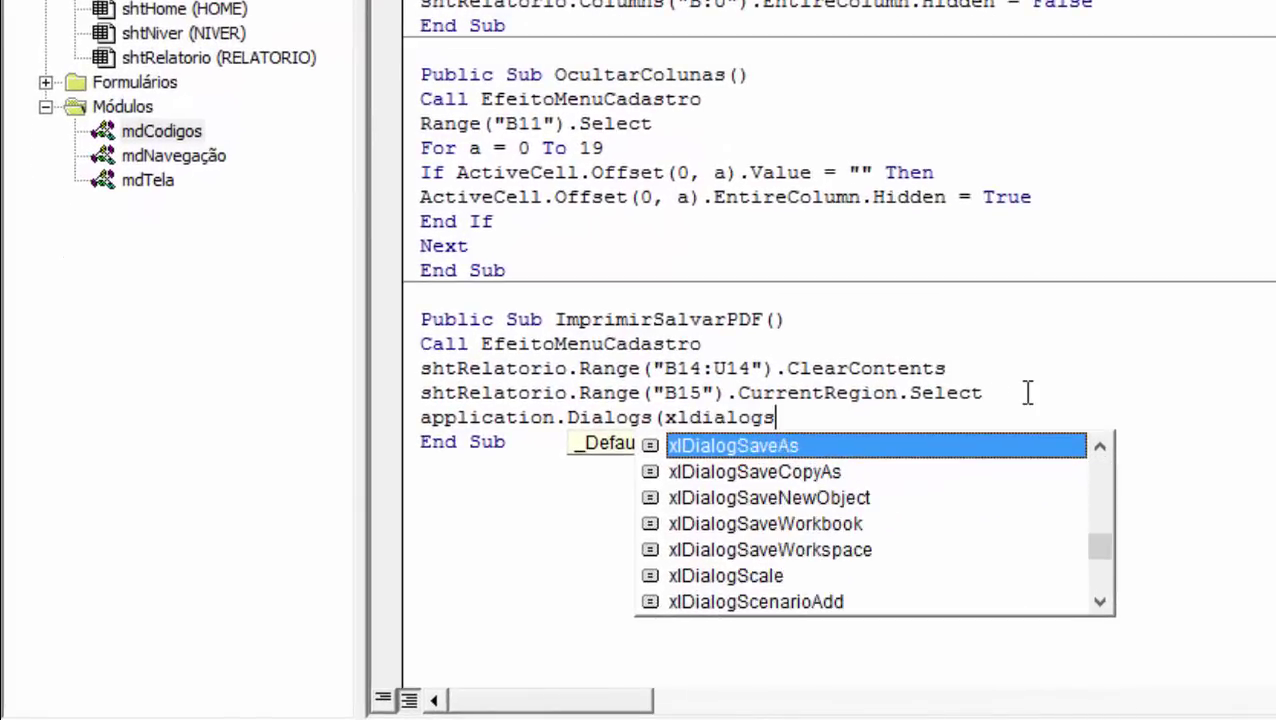
type("pr")
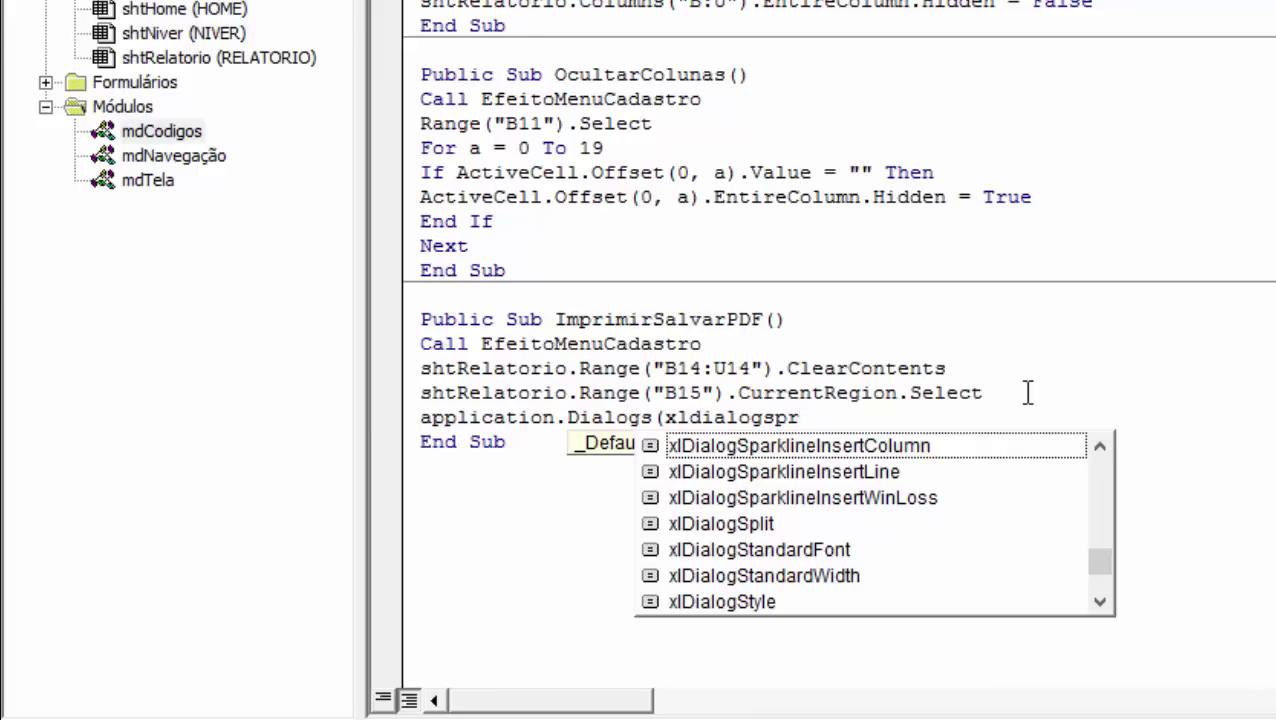
key("BackSpace")
key("BackSpace")
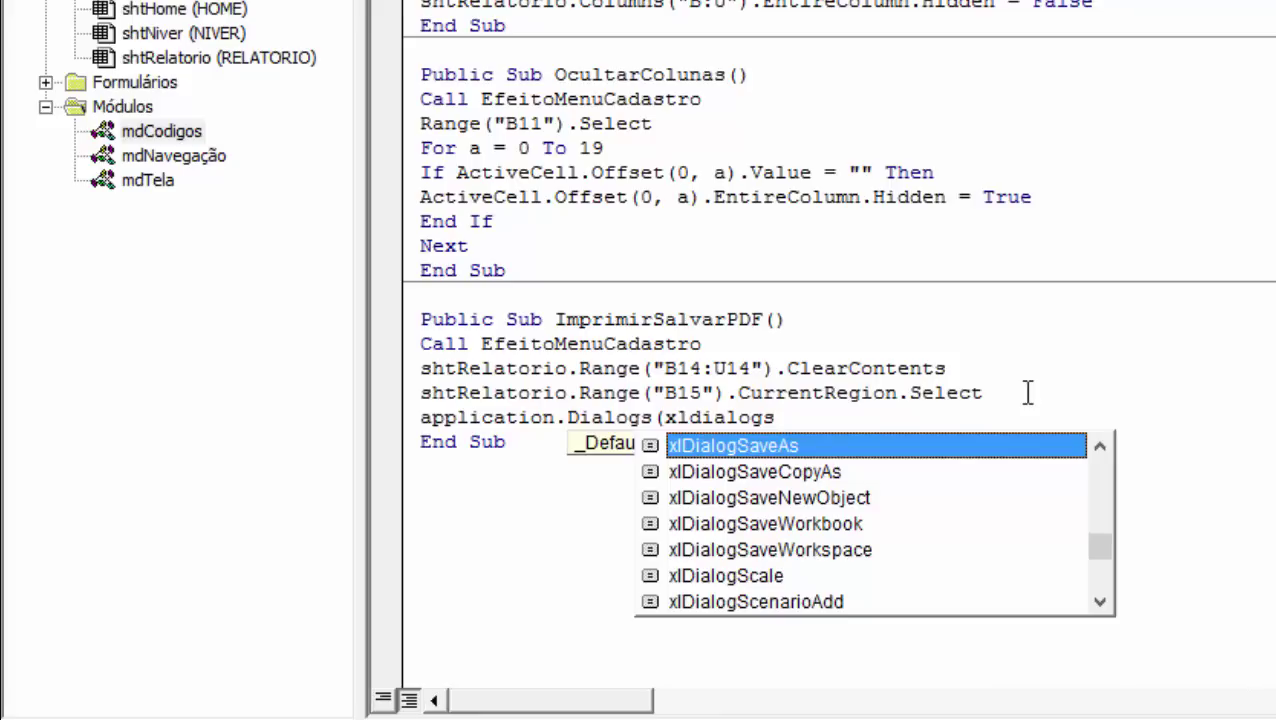
key("BackSpace")
type("pr")
key("Tab")
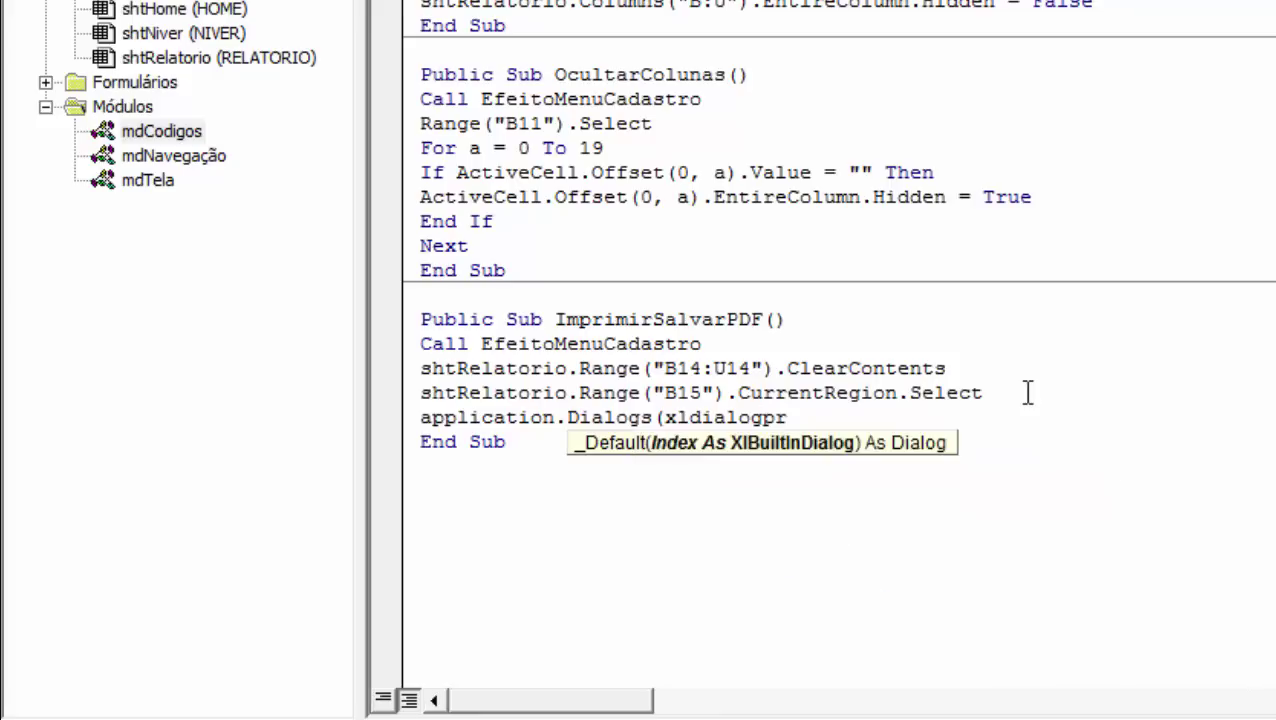
type(")")
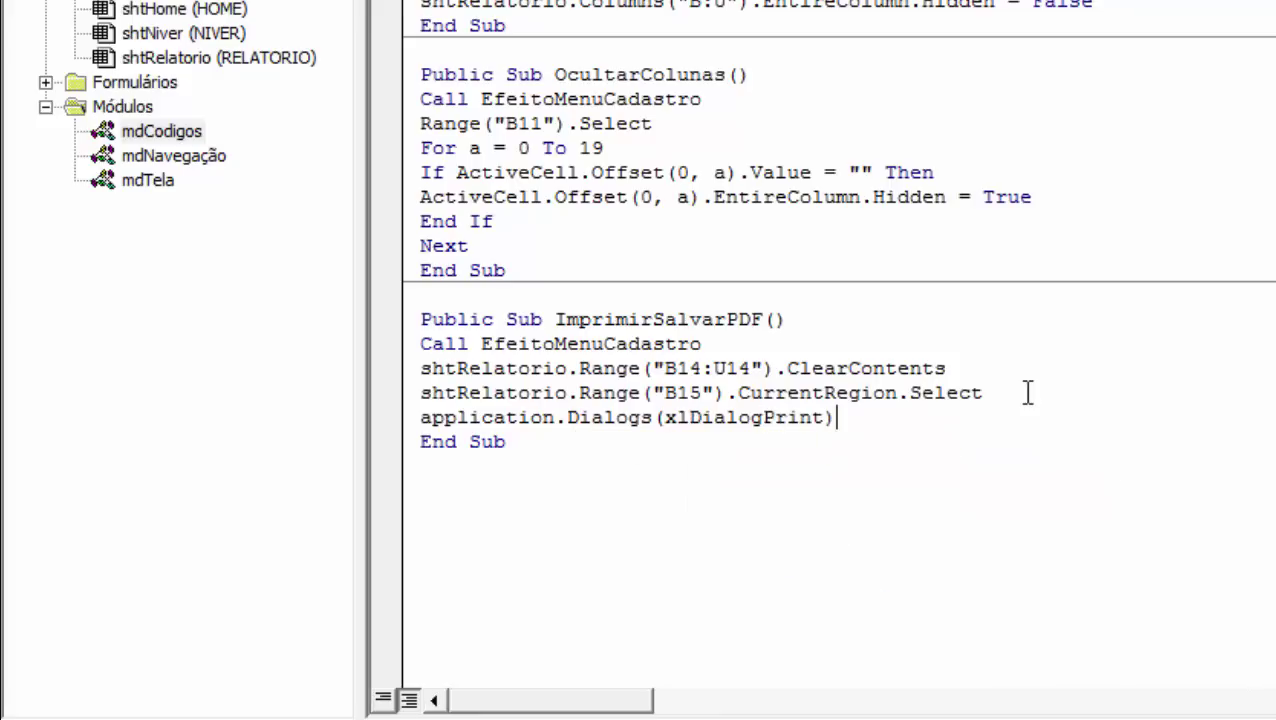
type(".s")
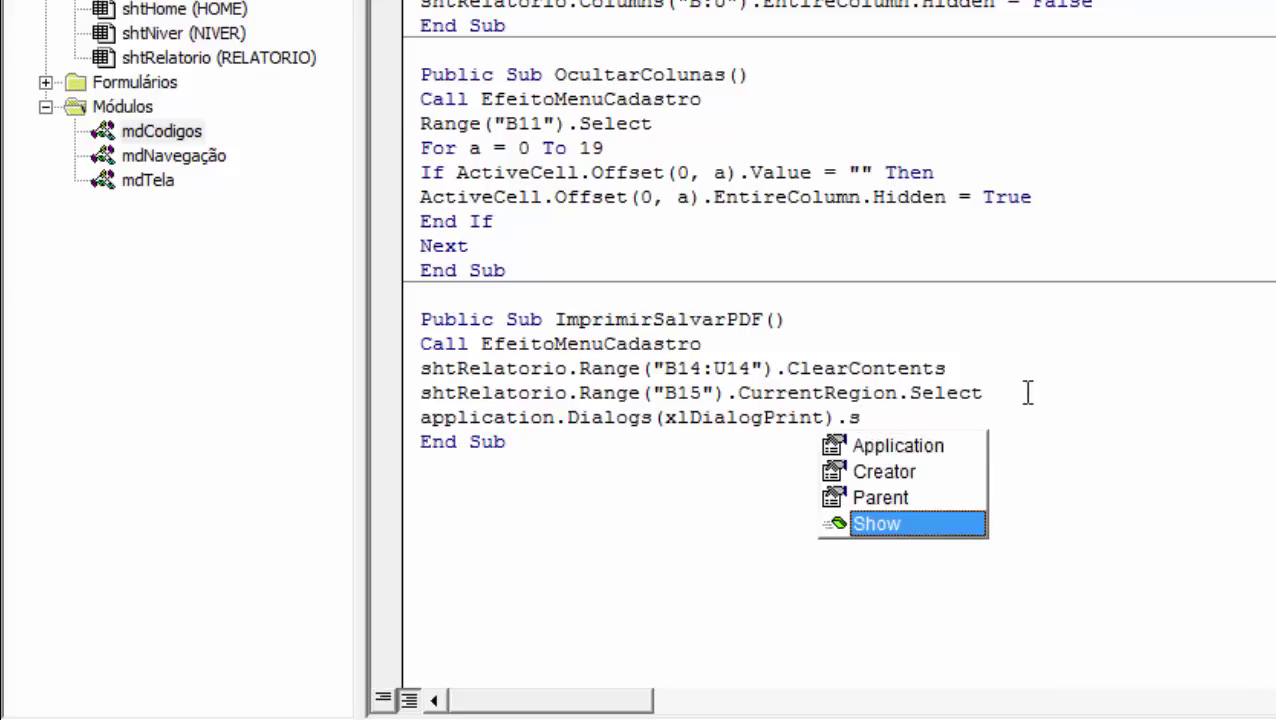
key("Tab")
left_click(1004, 470)
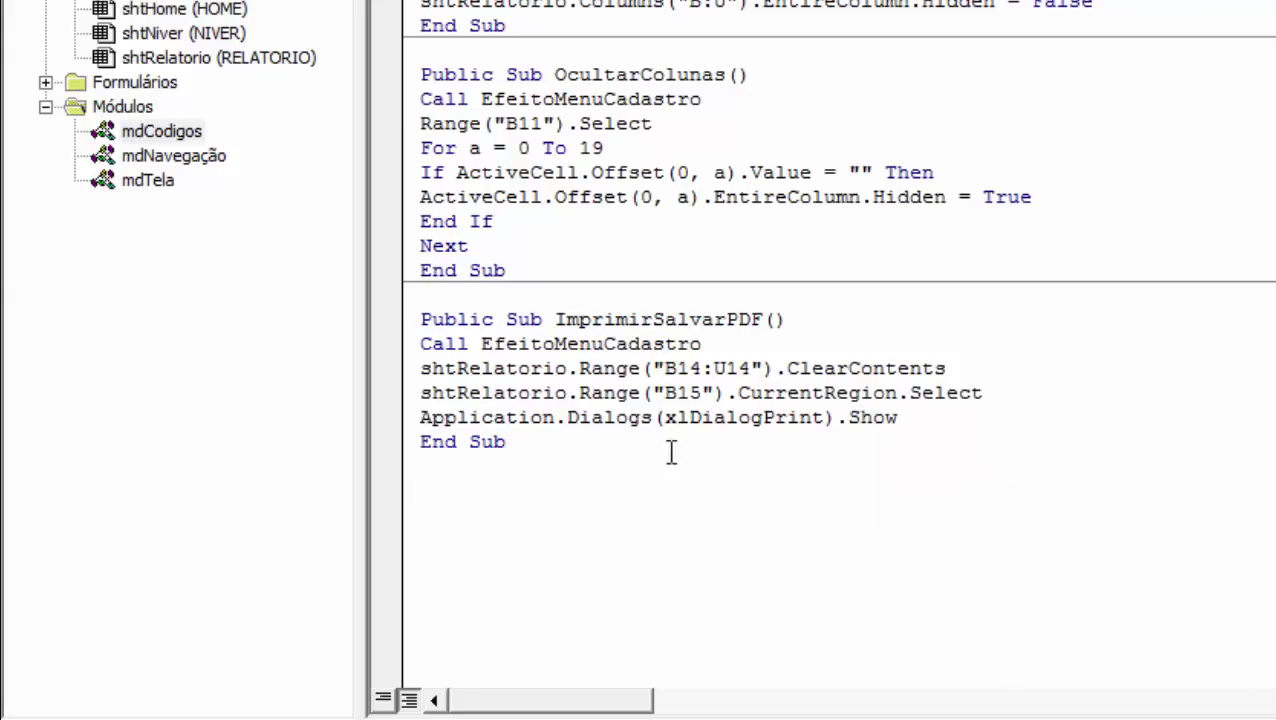
left_click_drag(419, 417, 950, 417)
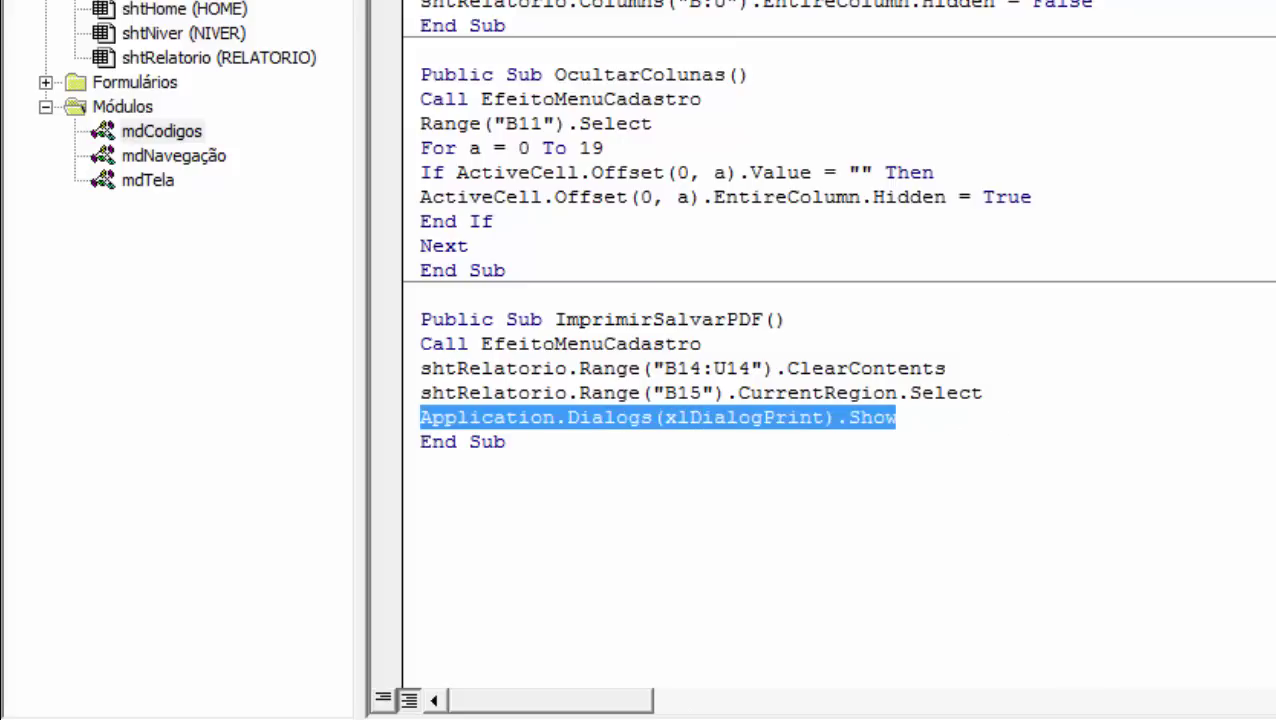
key("Right")
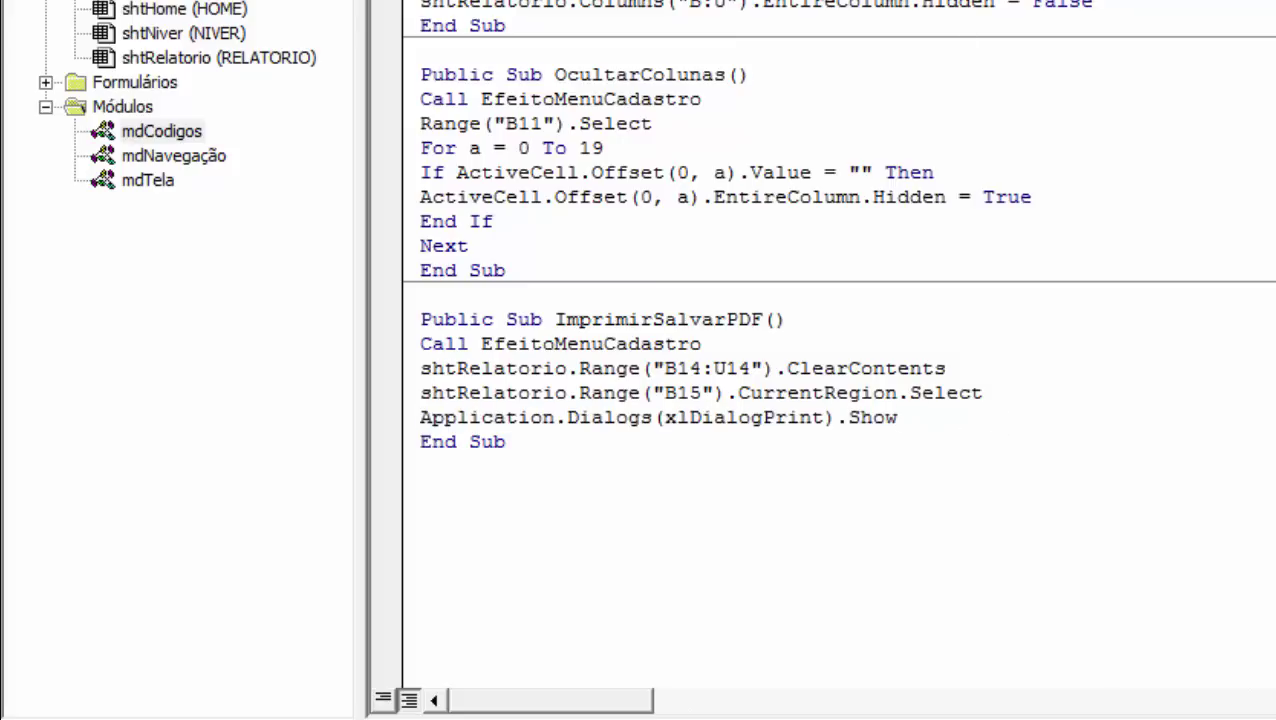
key("alt+F11")
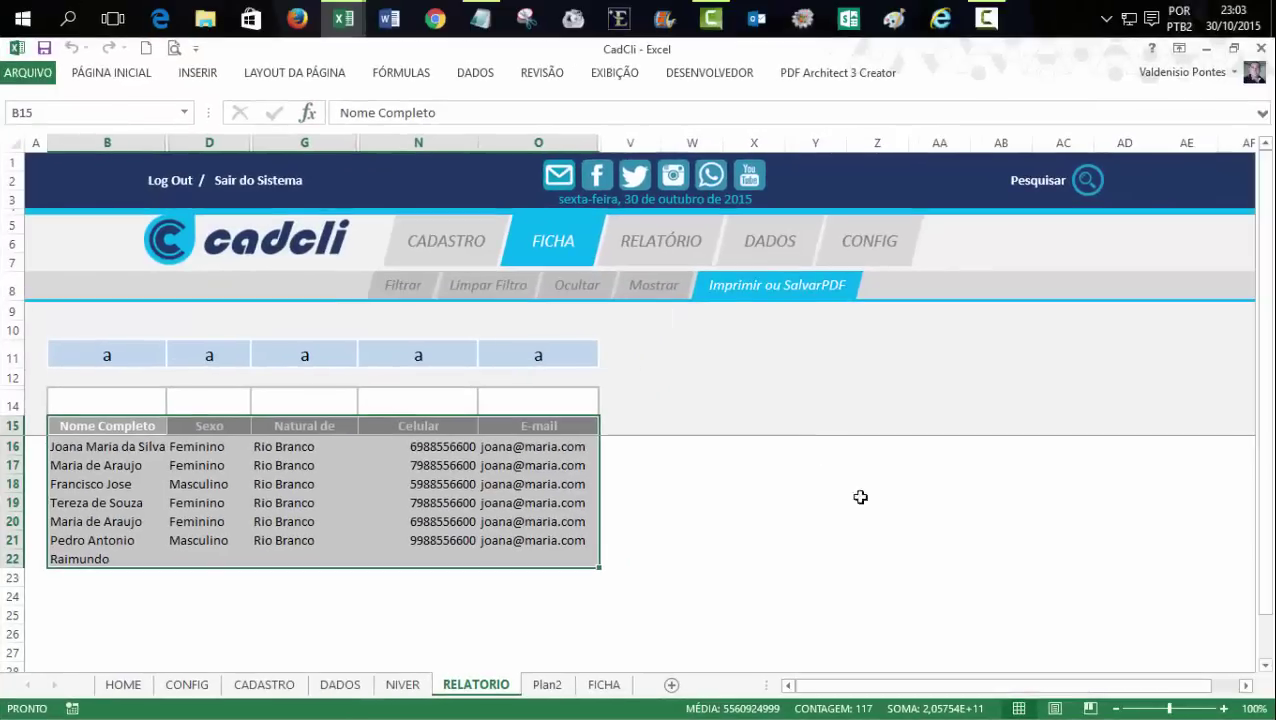
- Run the macro, keep PDFCreator as printer in the Imprimir dialog, and choose Seleção
left_click(789, 420)
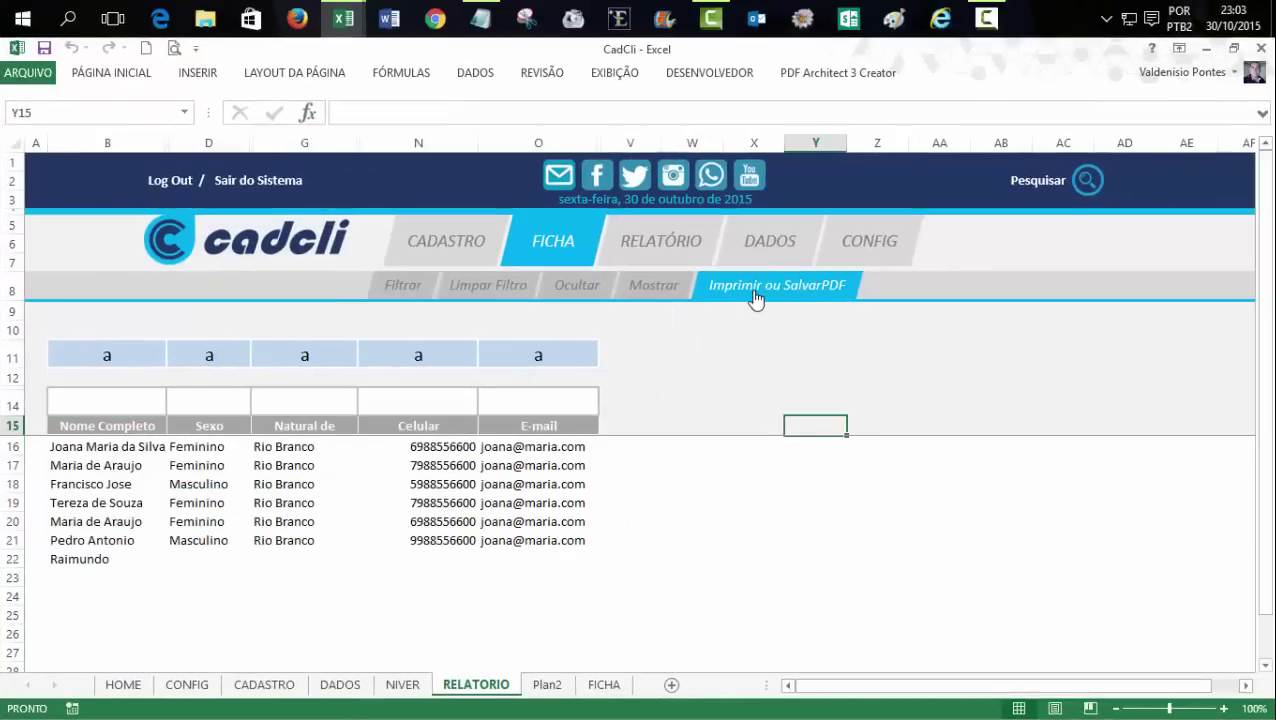
left_click(752, 287)
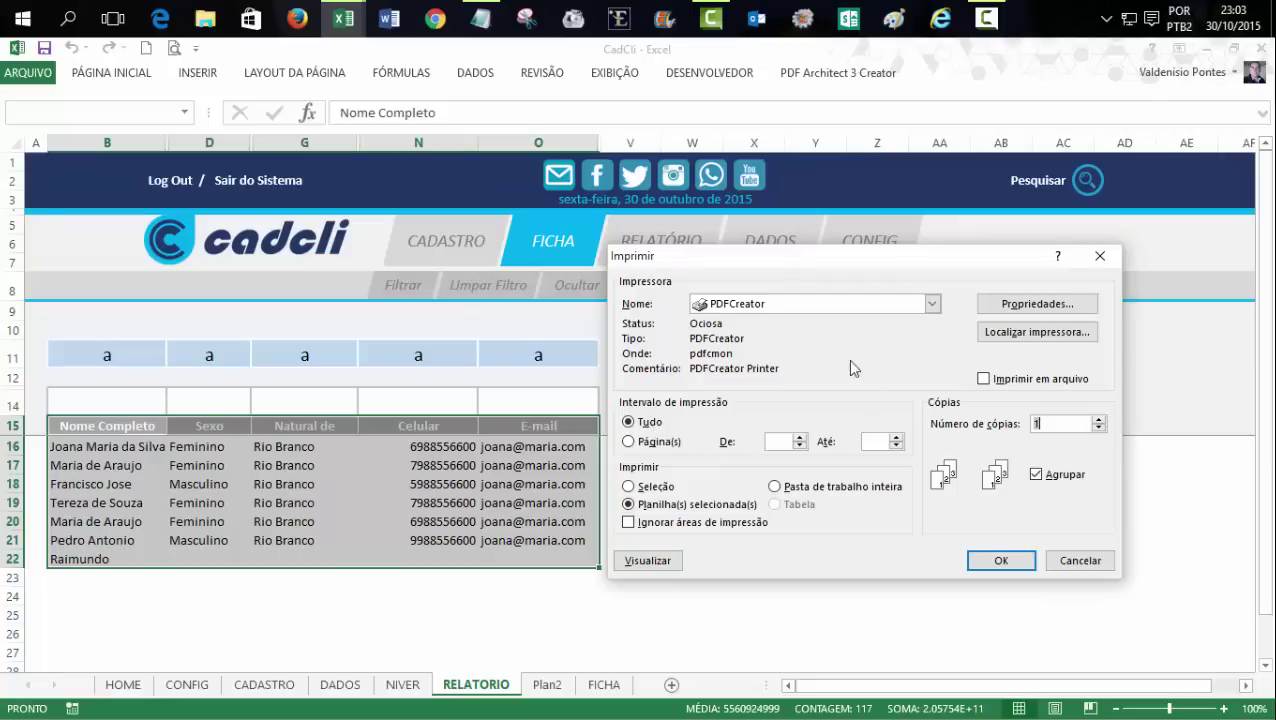
left_click_drag(842, 278, 632, 273)
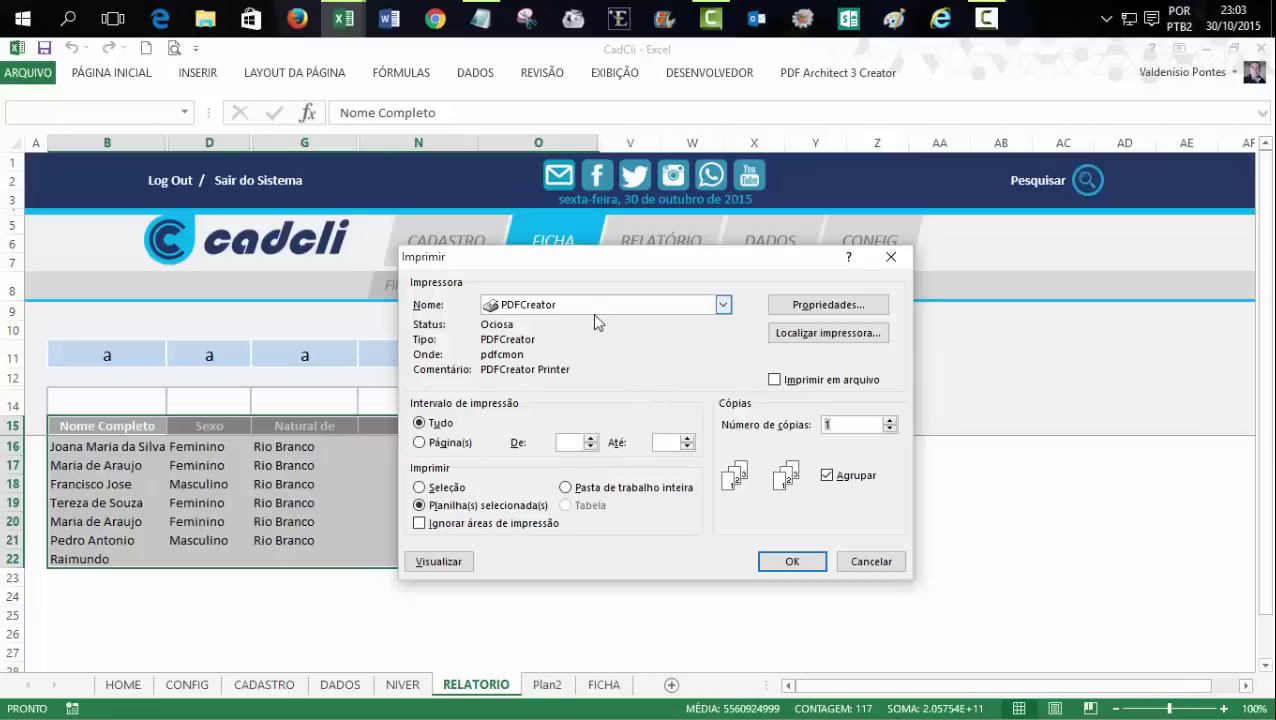
left_click(713, 308)
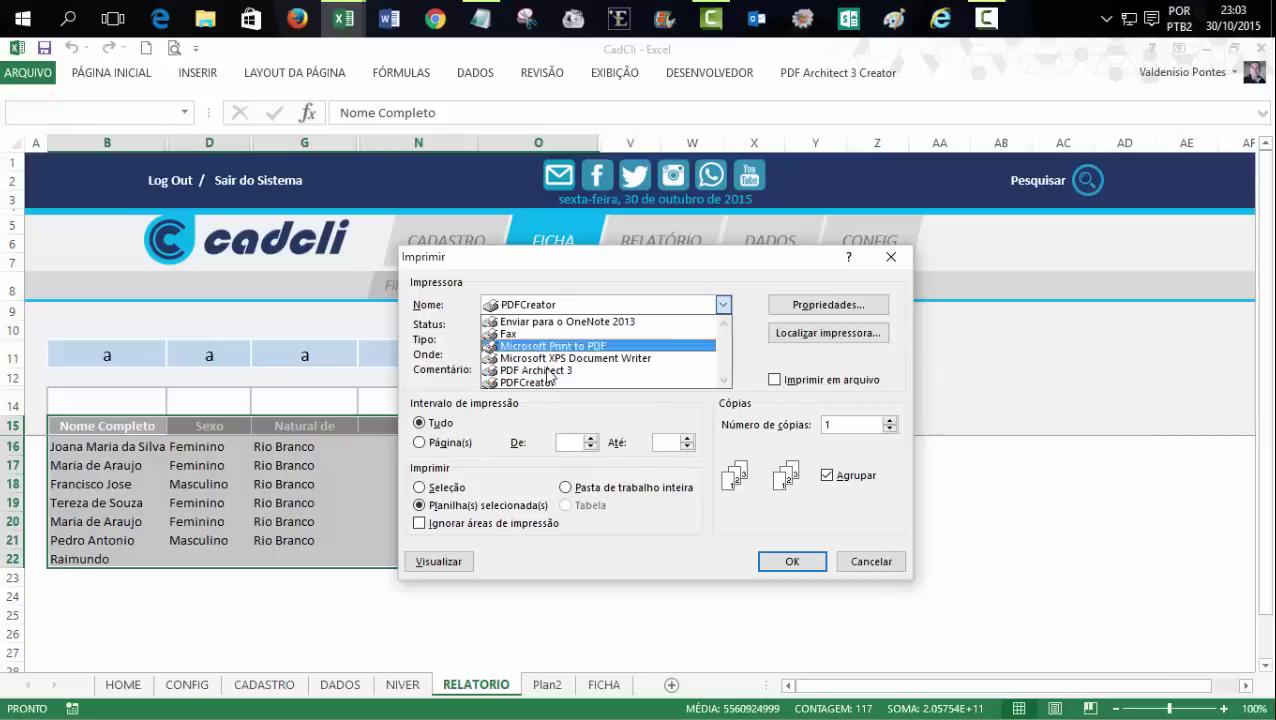
left_click(493, 311)
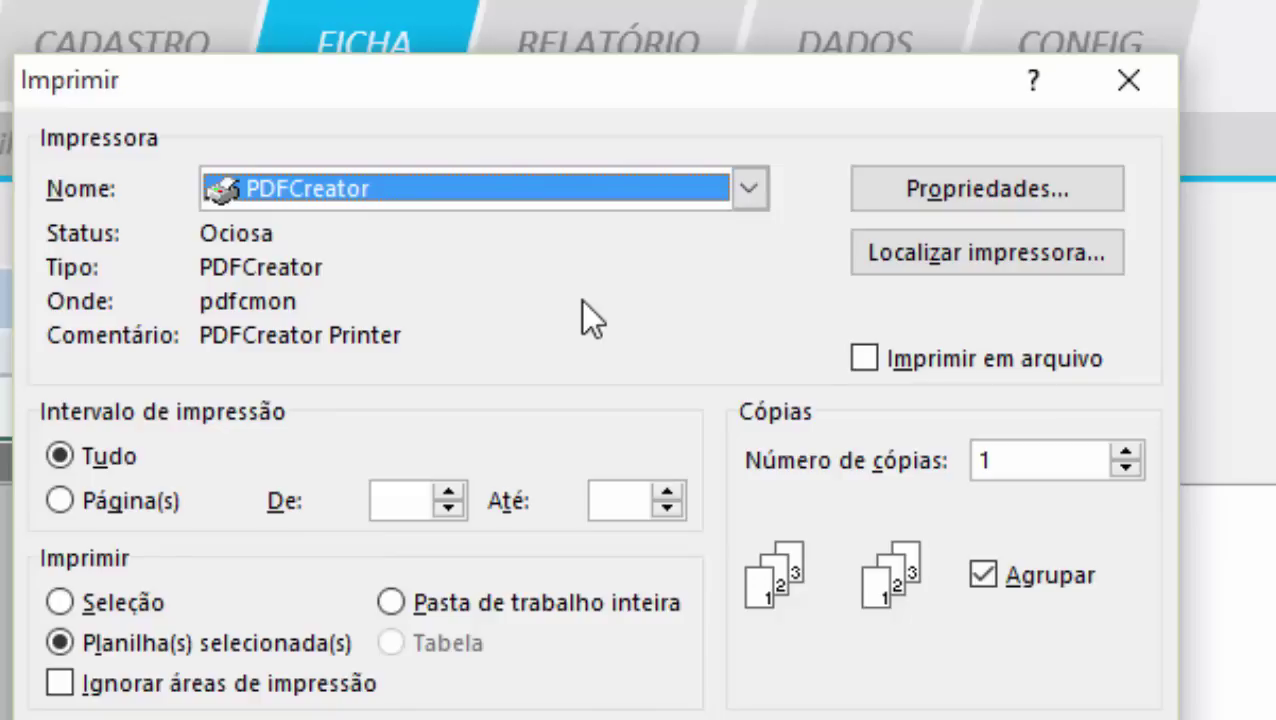
left_click(748, 190)
left_click(745, 193)
left_click(730, 203)
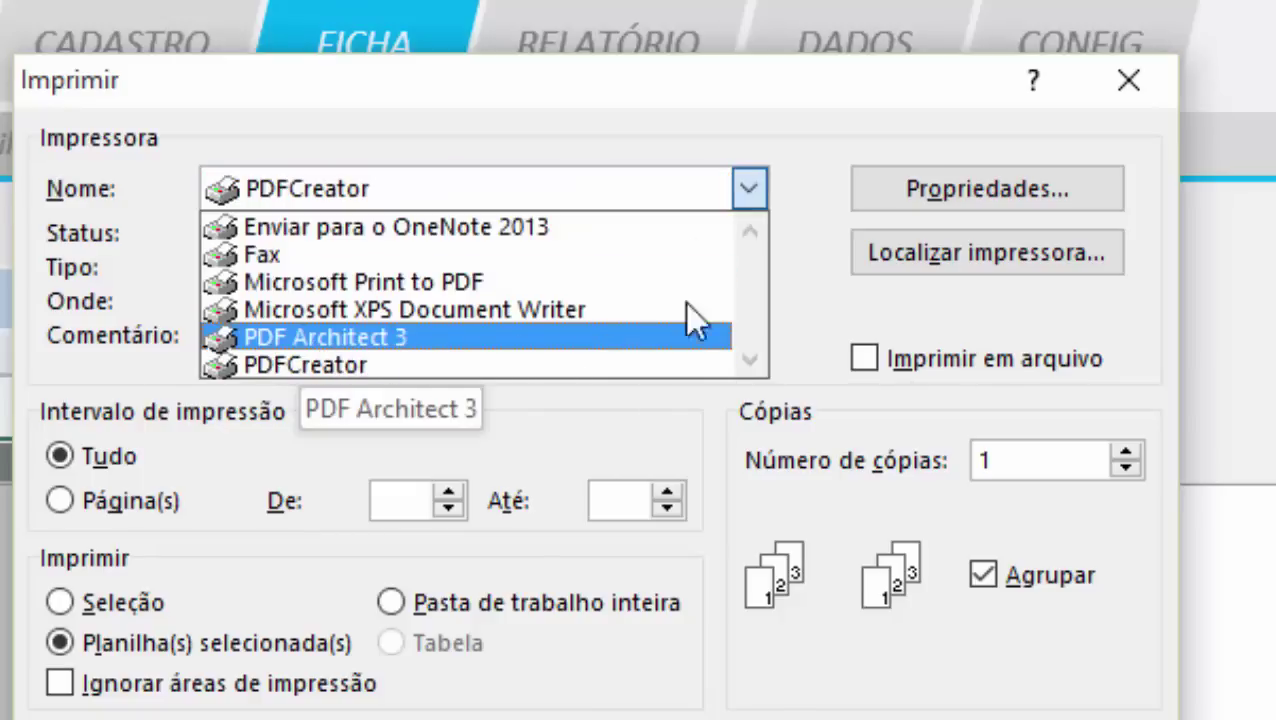
left_click(793, 274)
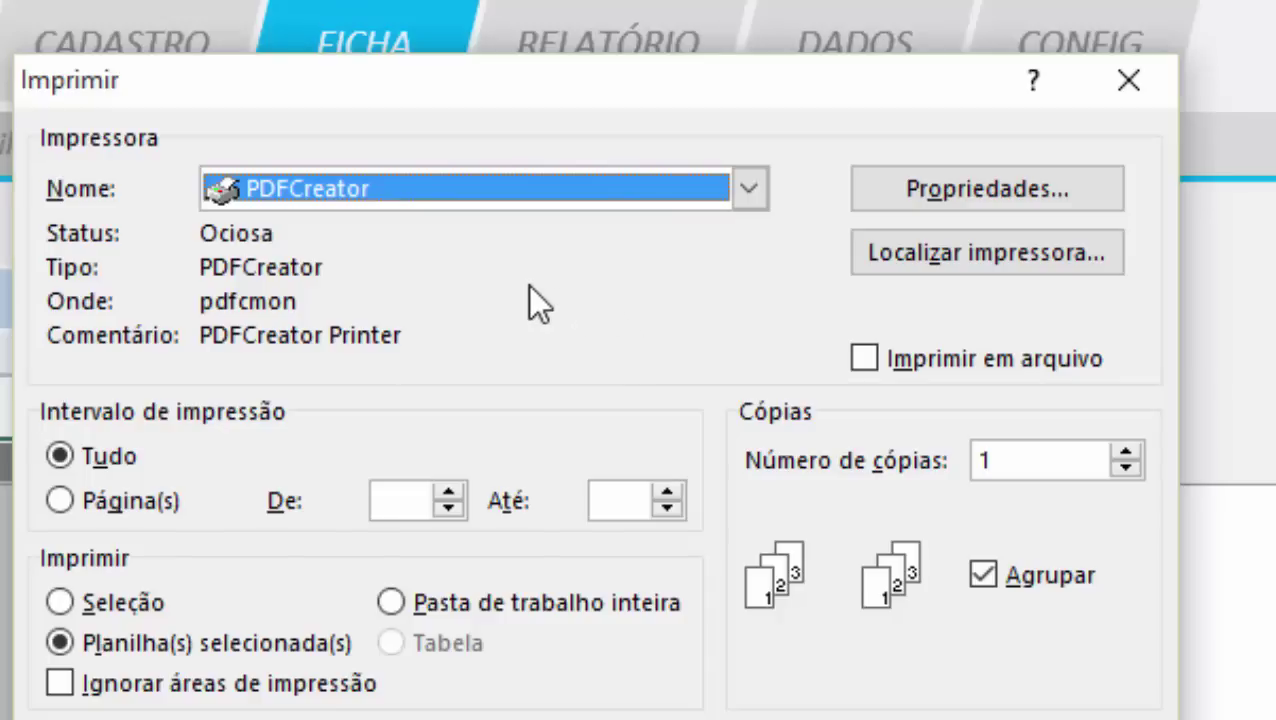
left_click(88, 602)
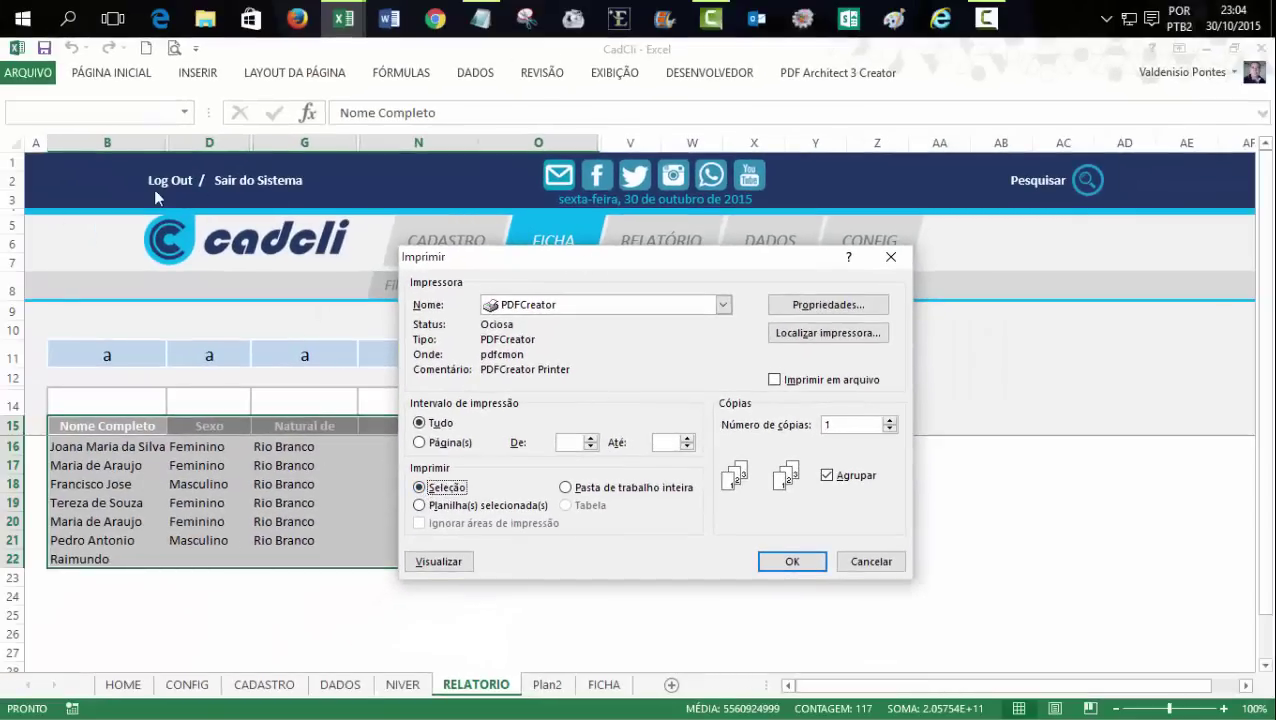
- Move the Imprimir dialog aside and open Visualizar to preview the client list printout
left_click_drag(568, 262, 968, 436)
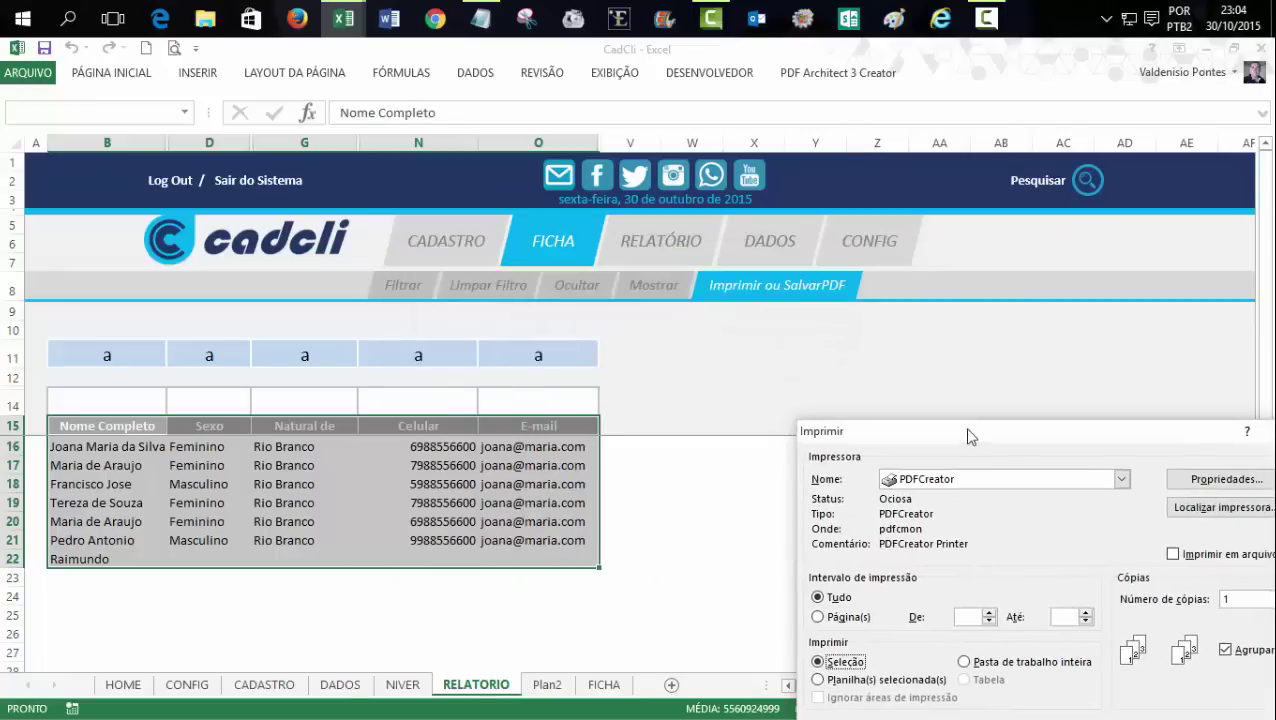
left_click_drag(1066, 438, 677, 271)
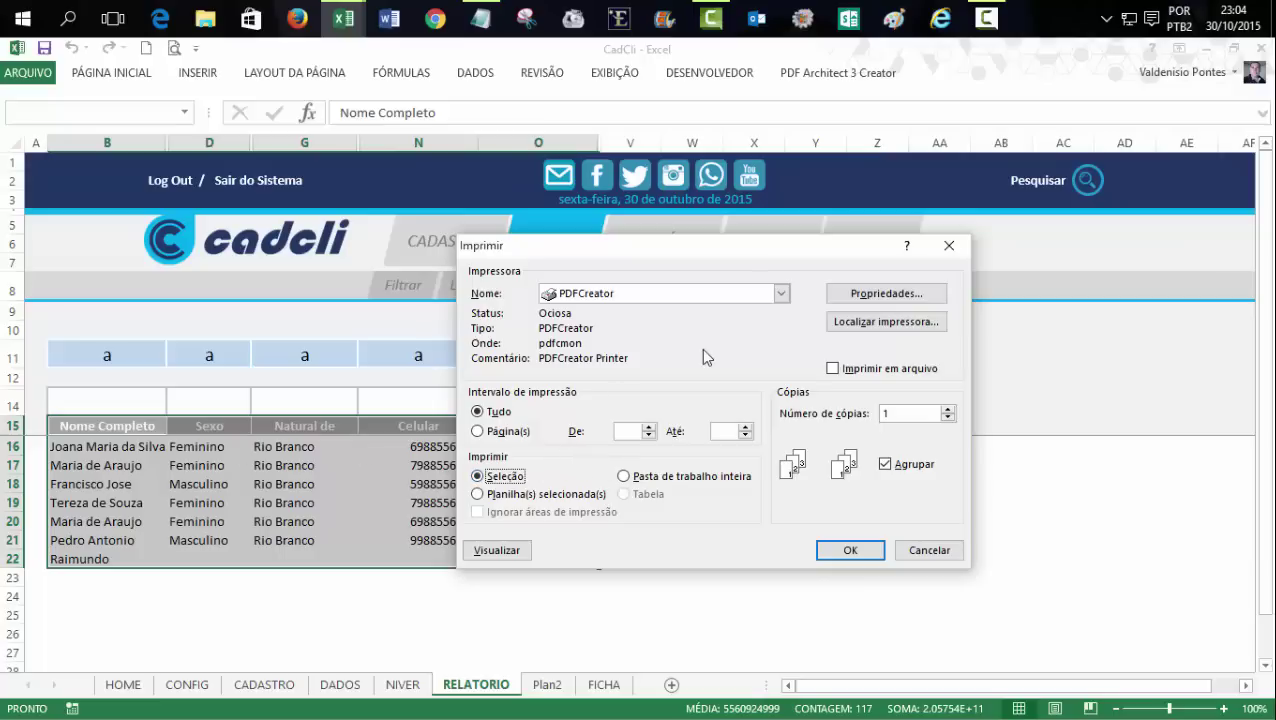
mouse_move(659, 256)
left_mouse_down()
mouse_move(918, 350)
mouse_move(698, 283)
mouse_move(630, 283)
left_mouse_up()
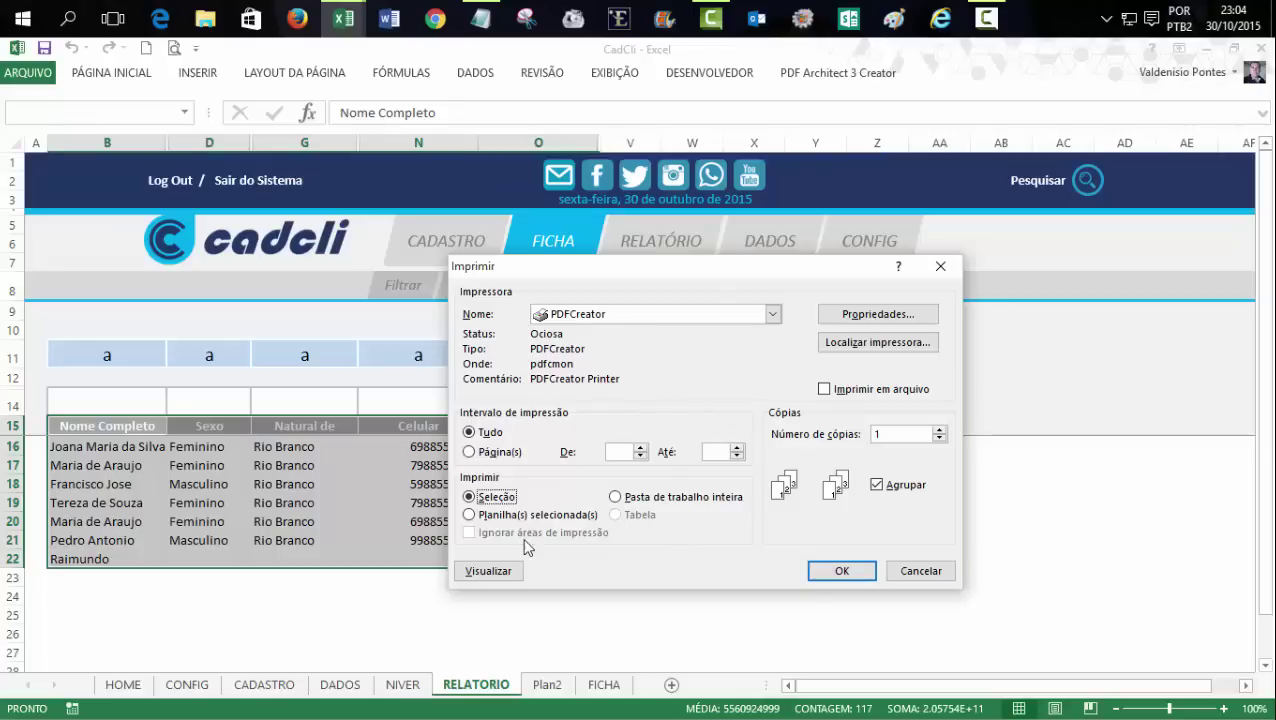
left_click(489, 571)
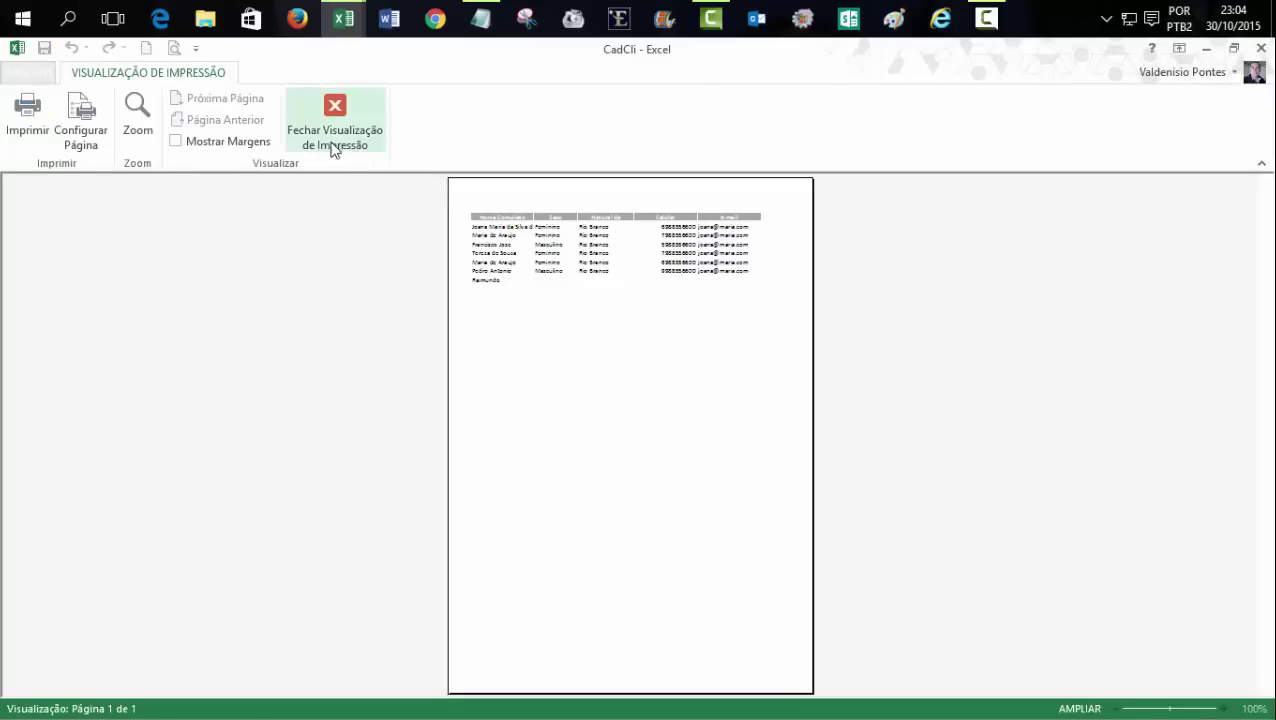
- Zoom the preview and set page setup to fit the table to 1 page wide
left_click(666, 228)
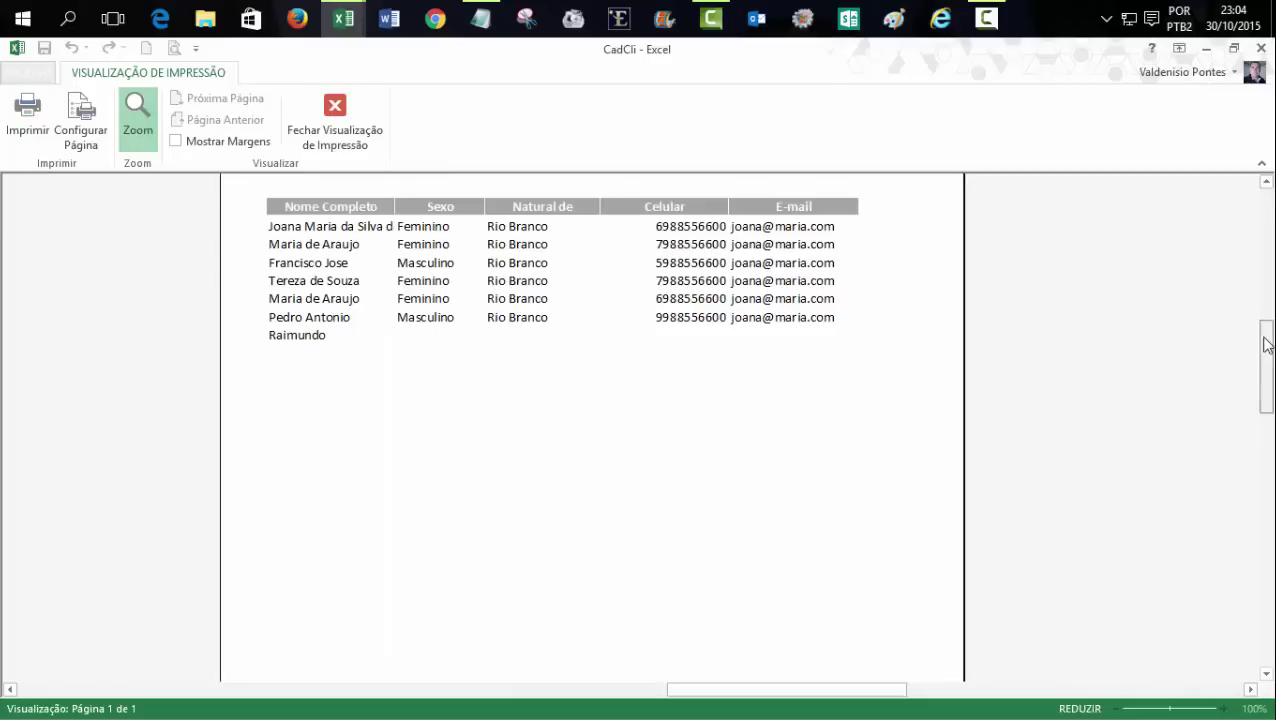
left_click_drag(1266, 332, 1266, 283)
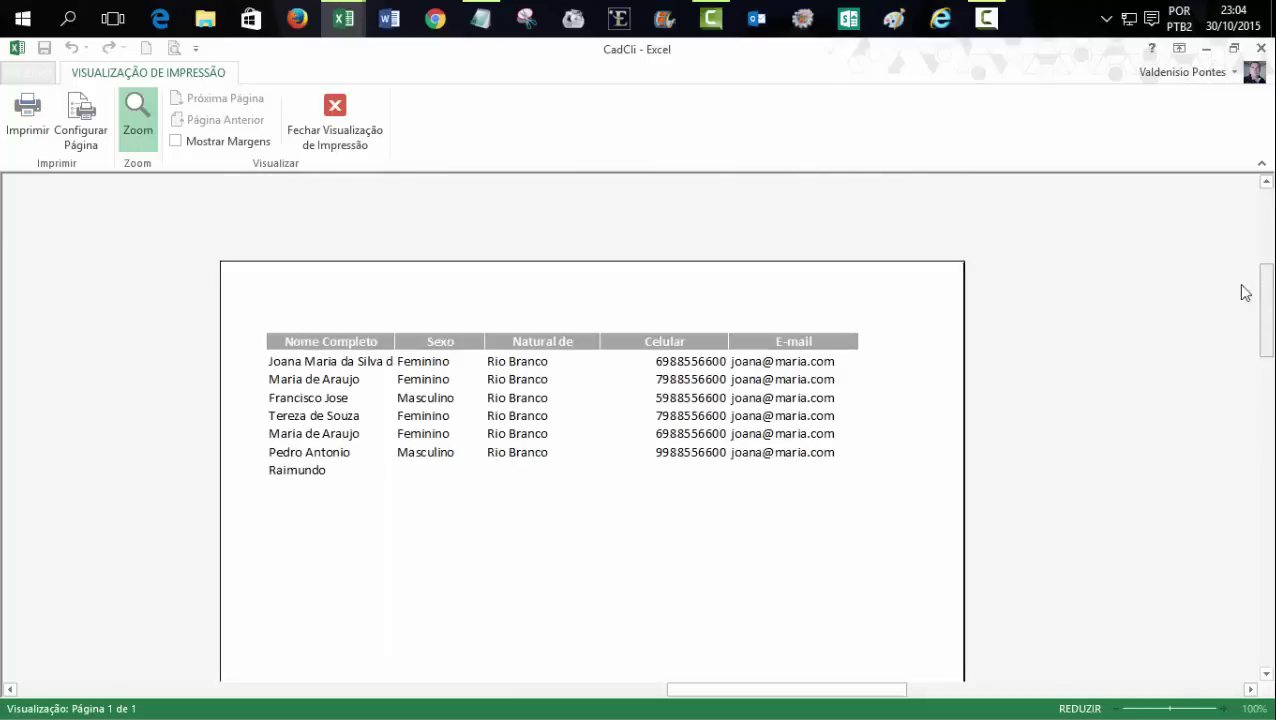
left_click(82, 138)
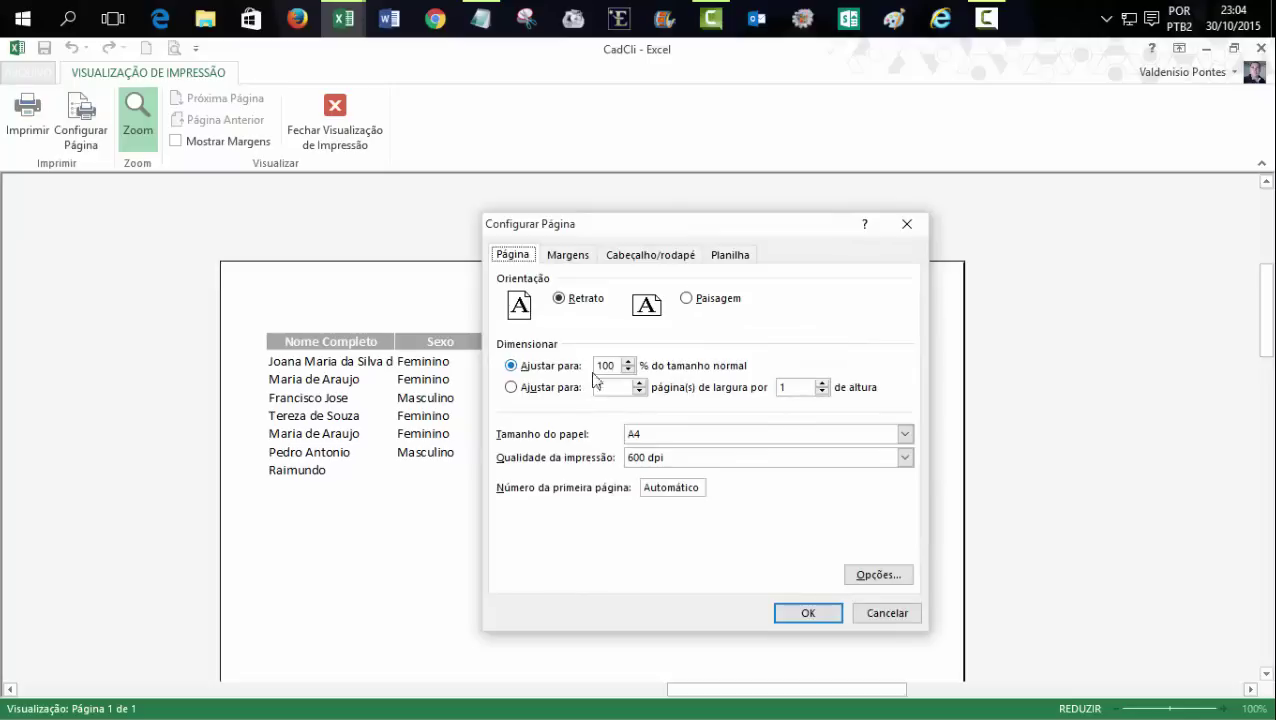
left_click(511, 389)
left_click(789, 387)
left_click(806, 612)
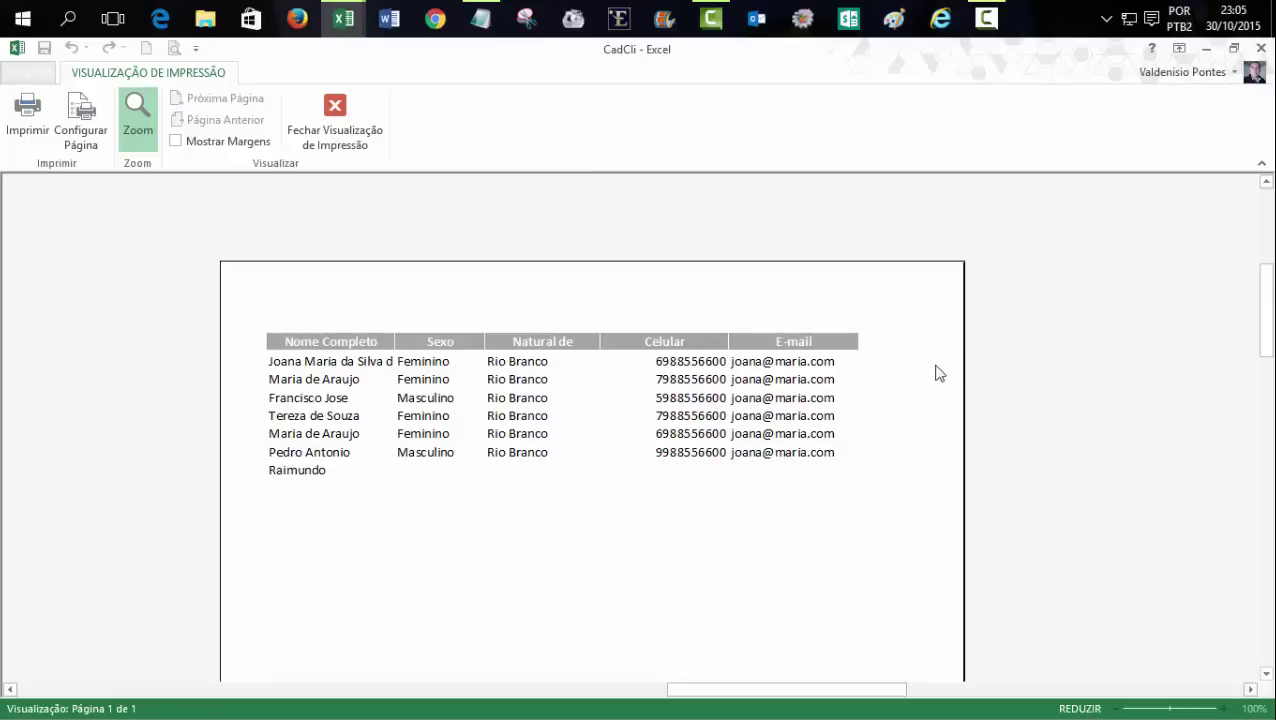
- Switch the page to landscape orientation and zoom the preview to check the layout
left_click(80, 140)
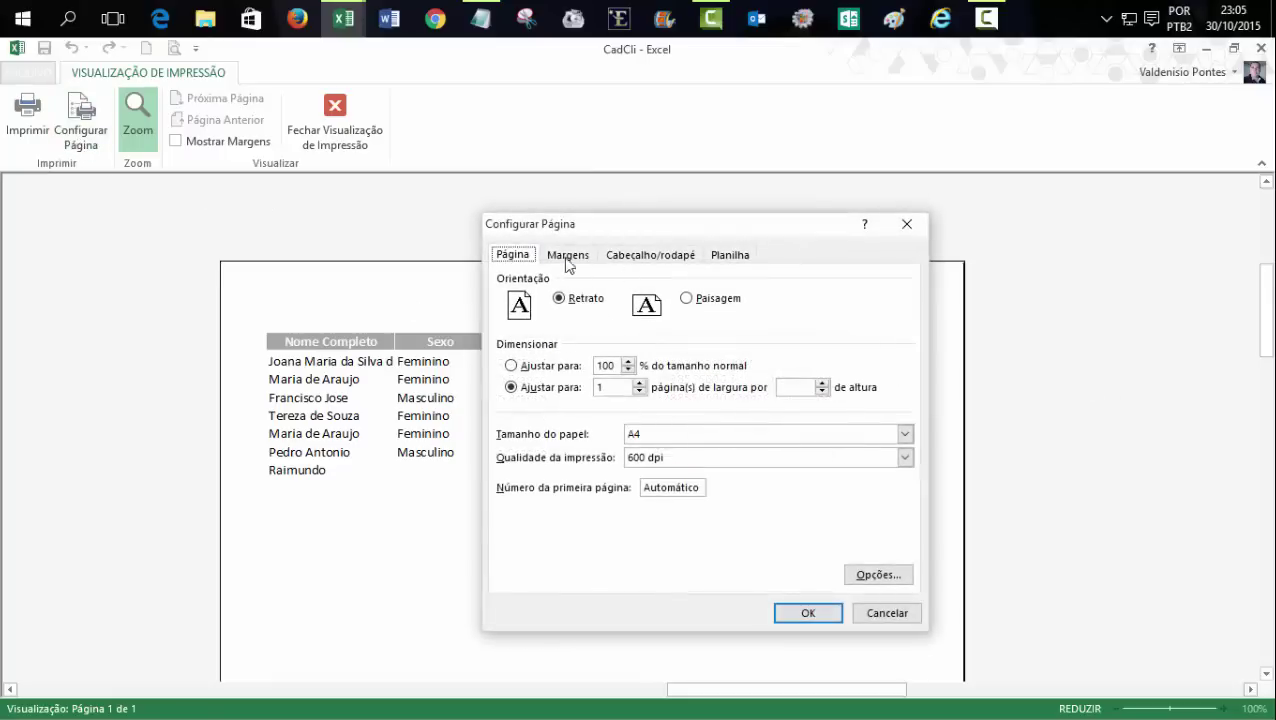
left_click(690, 305)
left_click(800, 614)
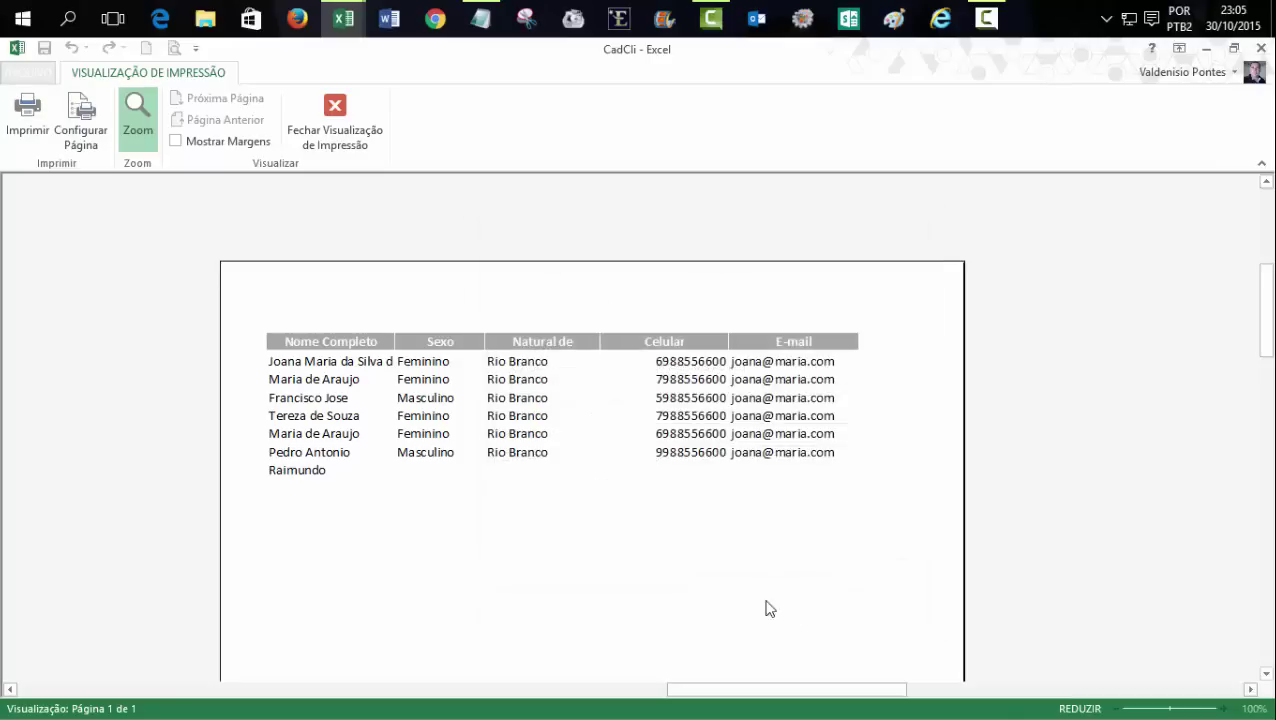
left_click(820, 530)
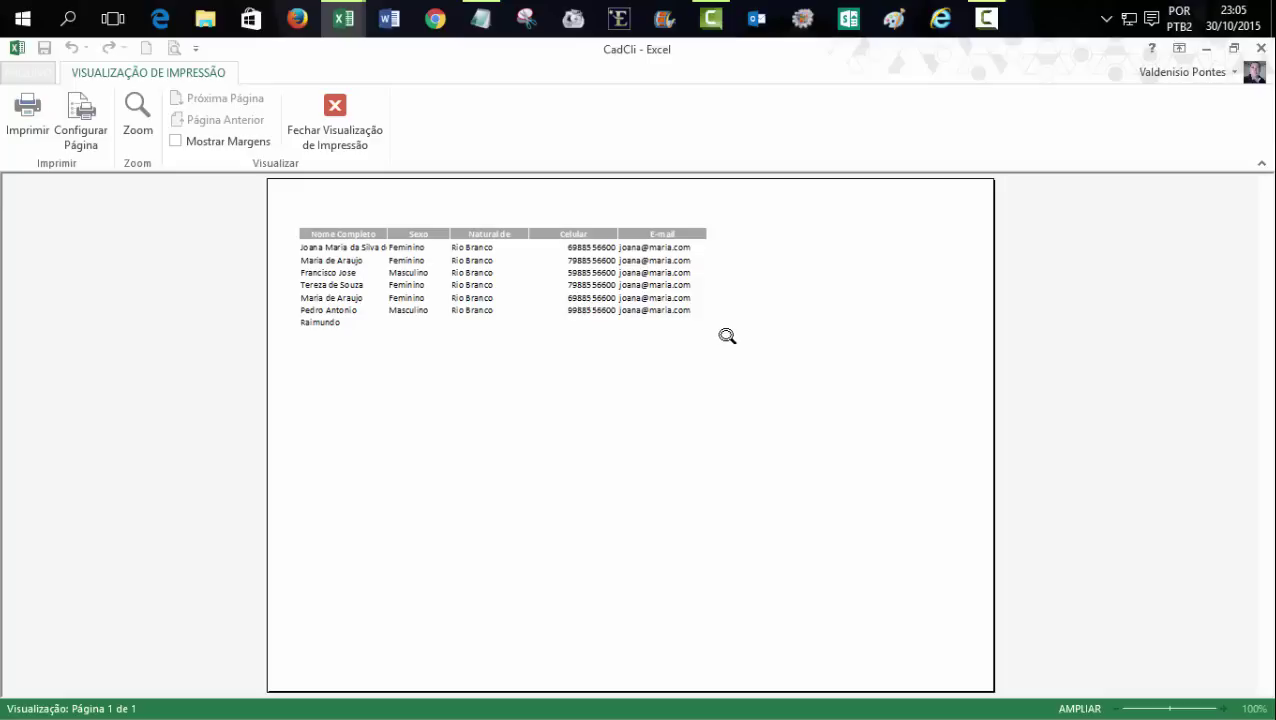
left_click(73, 145)
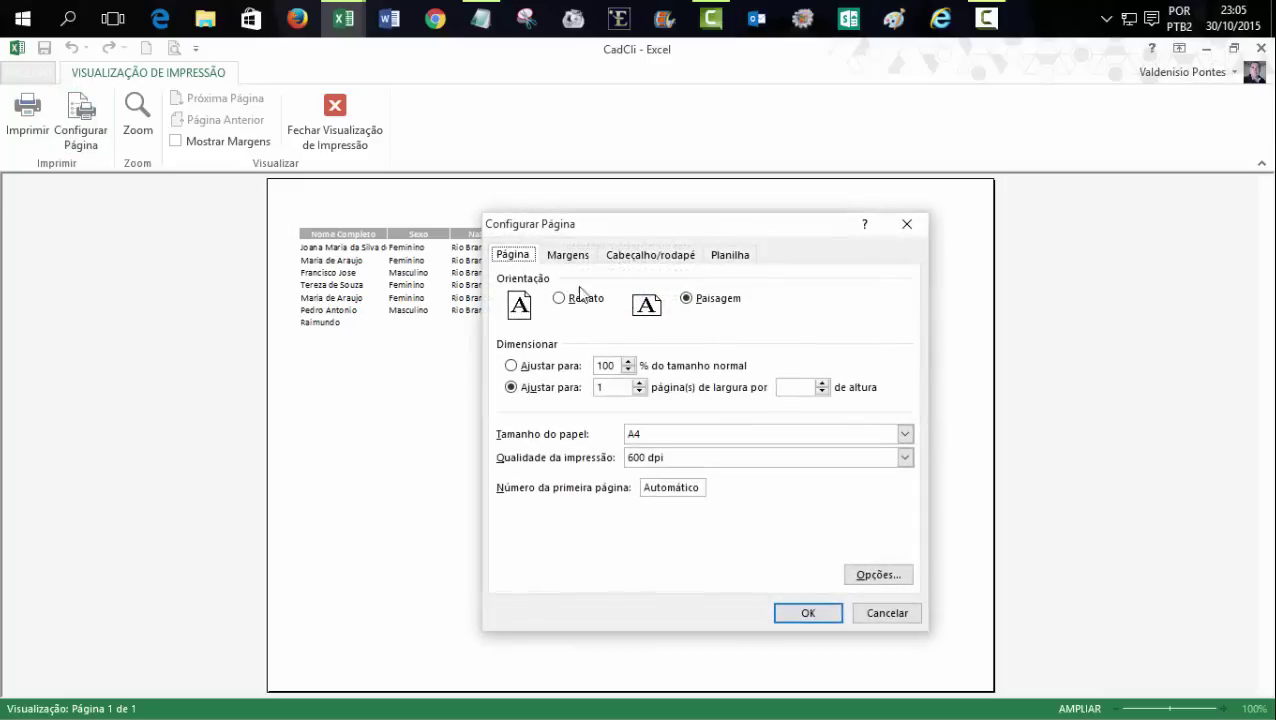
left_click(810, 614)
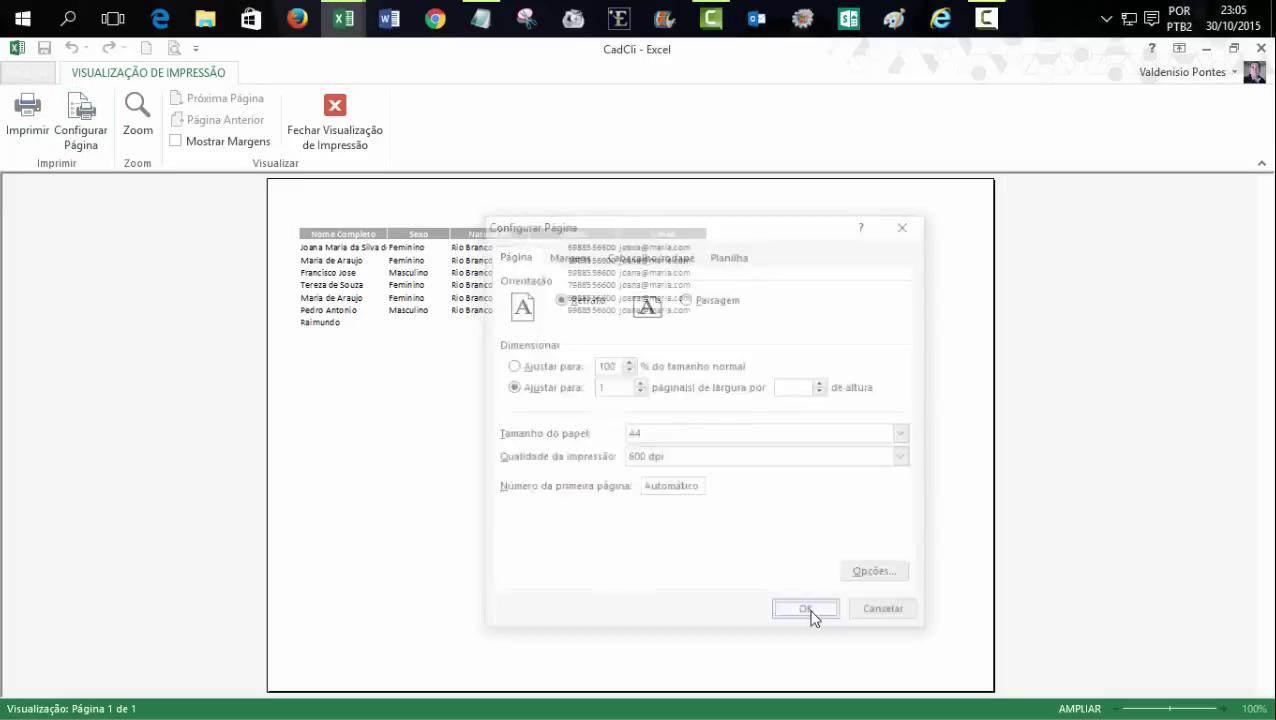
left_click(607, 208)
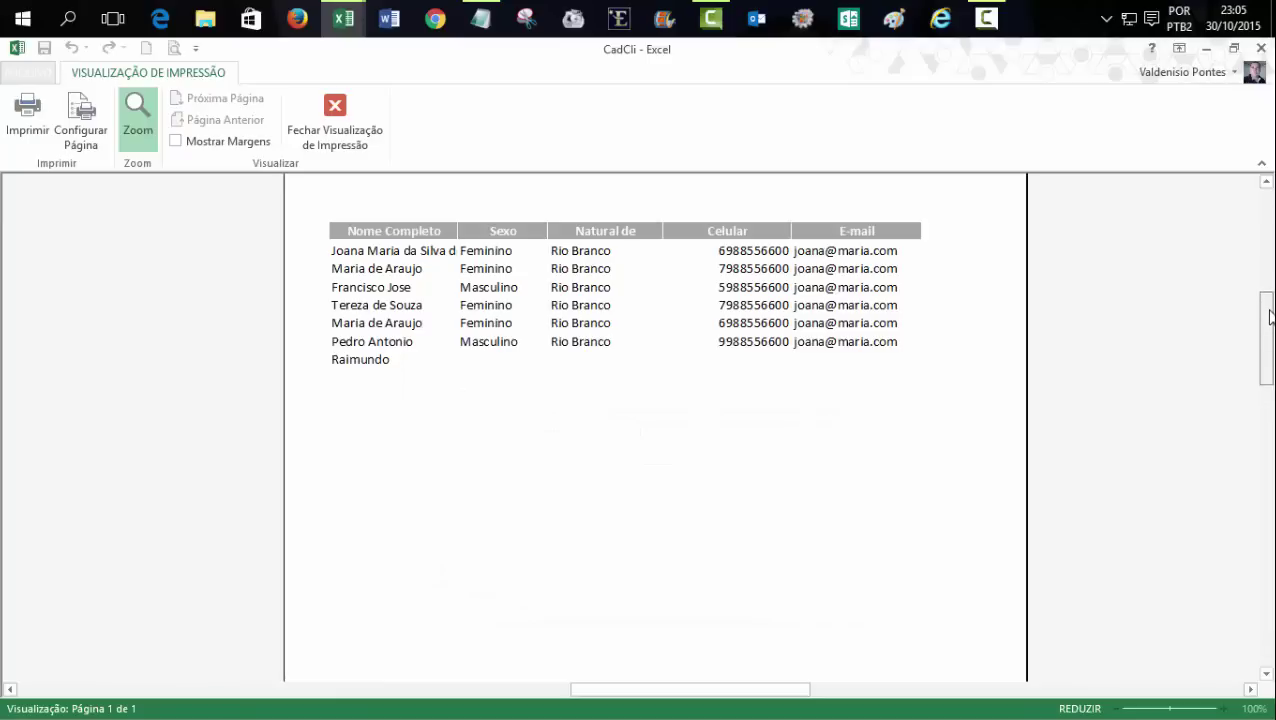
left_click_drag(1268, 332, 1270, 316)
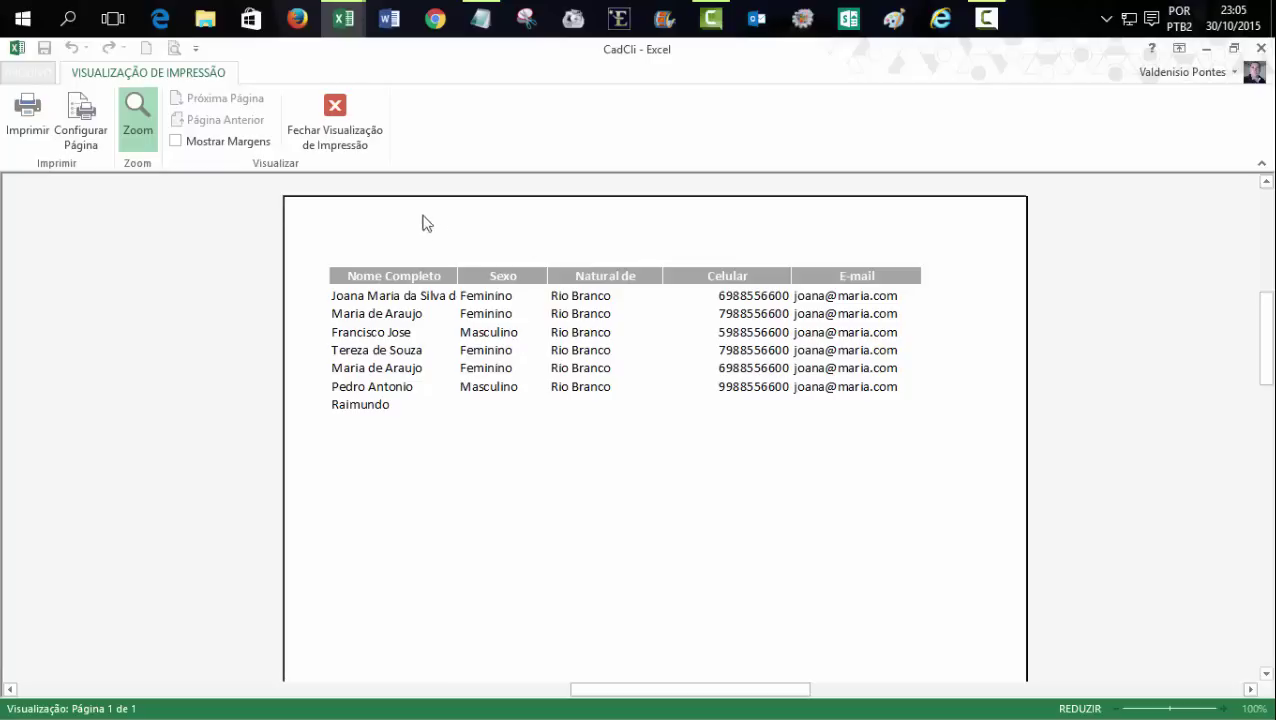
left_click(81, 125)
- Start a custom header with CADCLI, Sistema de Cadastro de Clientes and RELATÓRIO text
left_click(630, 258)
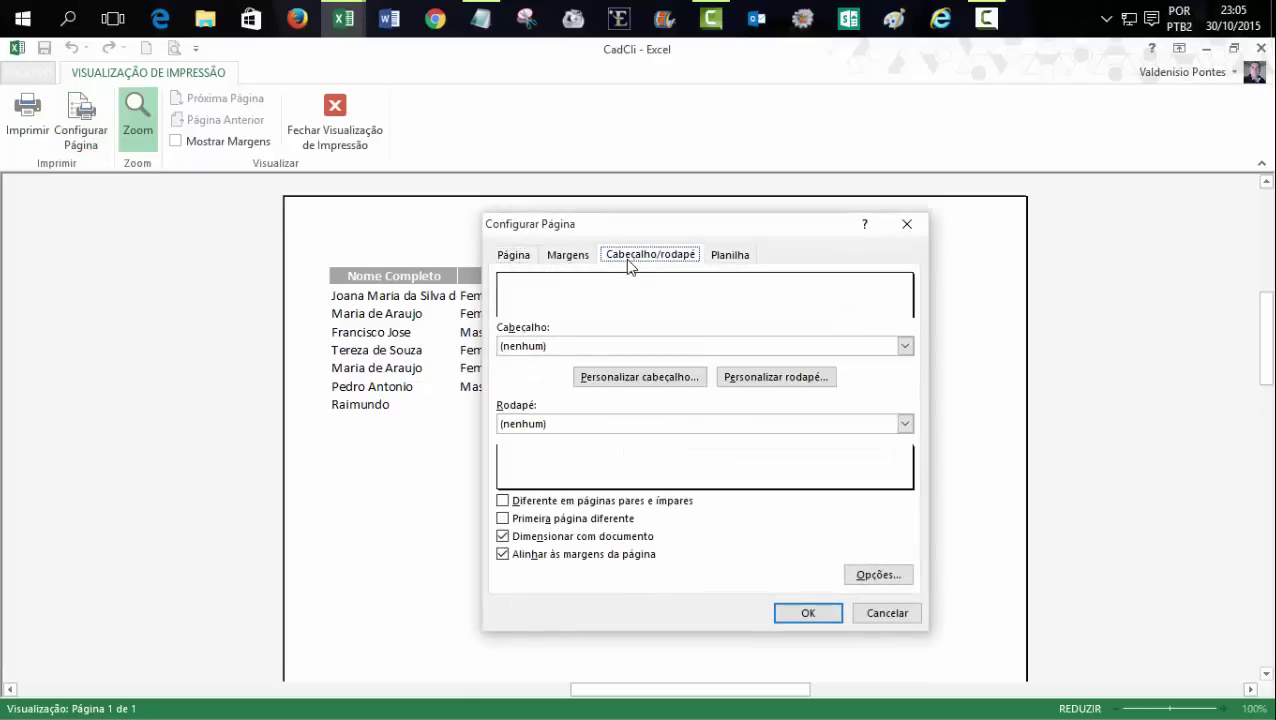
left_click(616, 378)
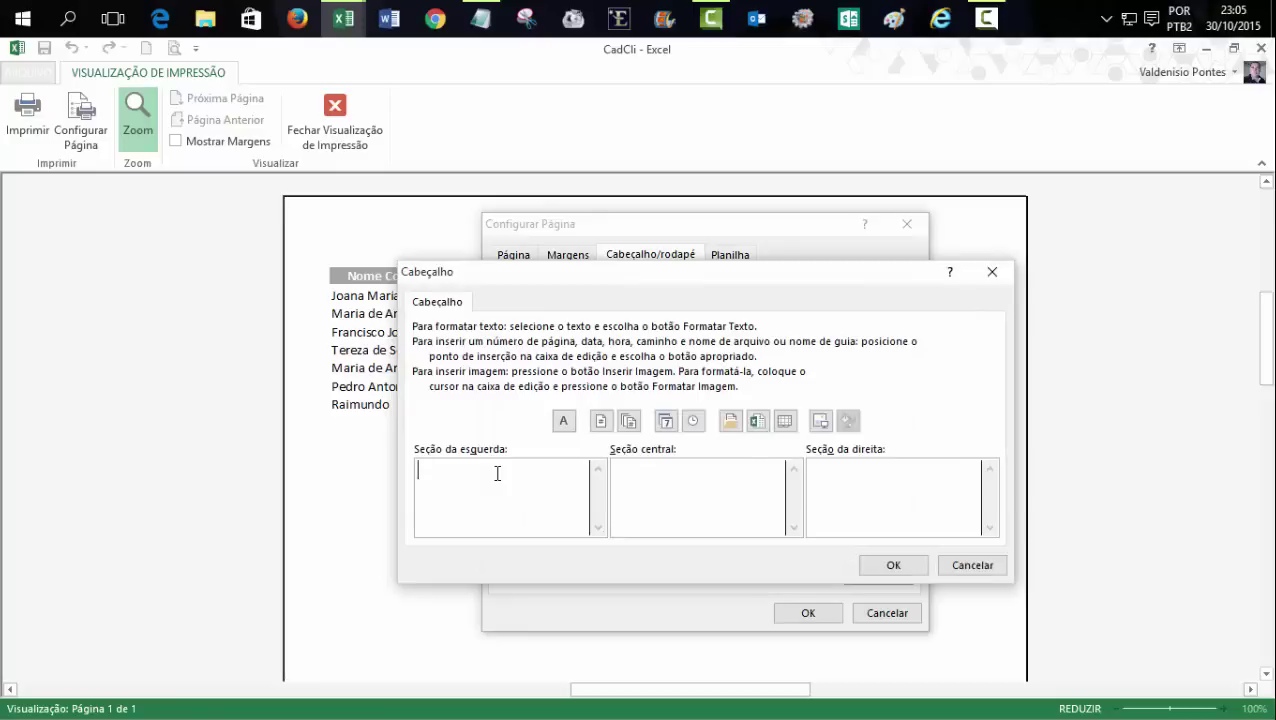
type("CAD")
type("a de Cadastro de C")
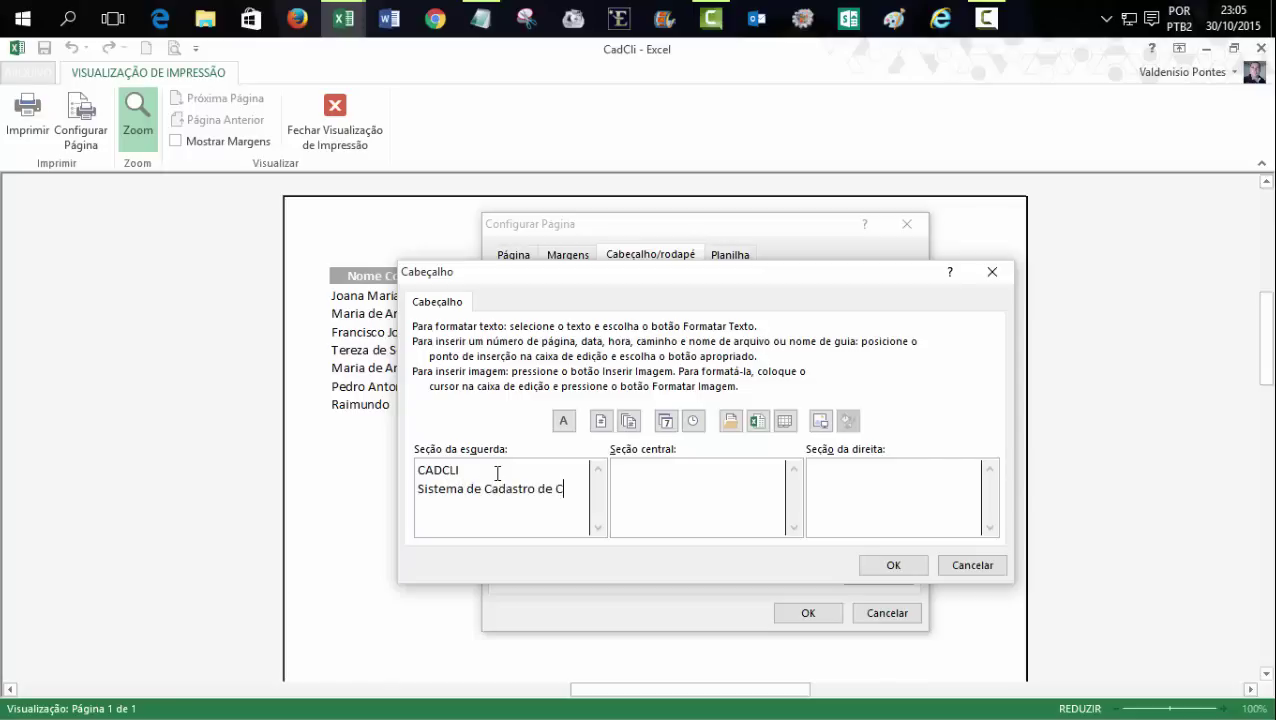
type("entes")
type("T")
type("ÓRIO")
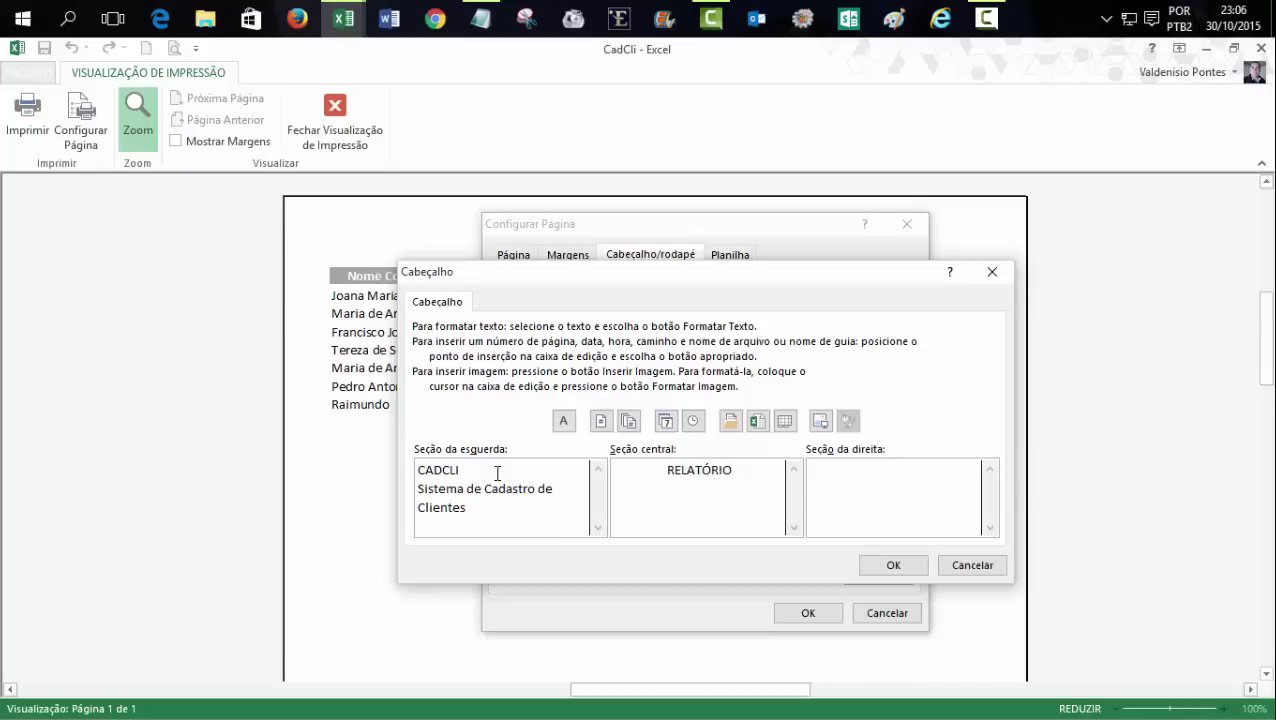
- Add date - time in the centre and page/total pages on the right, then apply the header
left_click(665, 421)
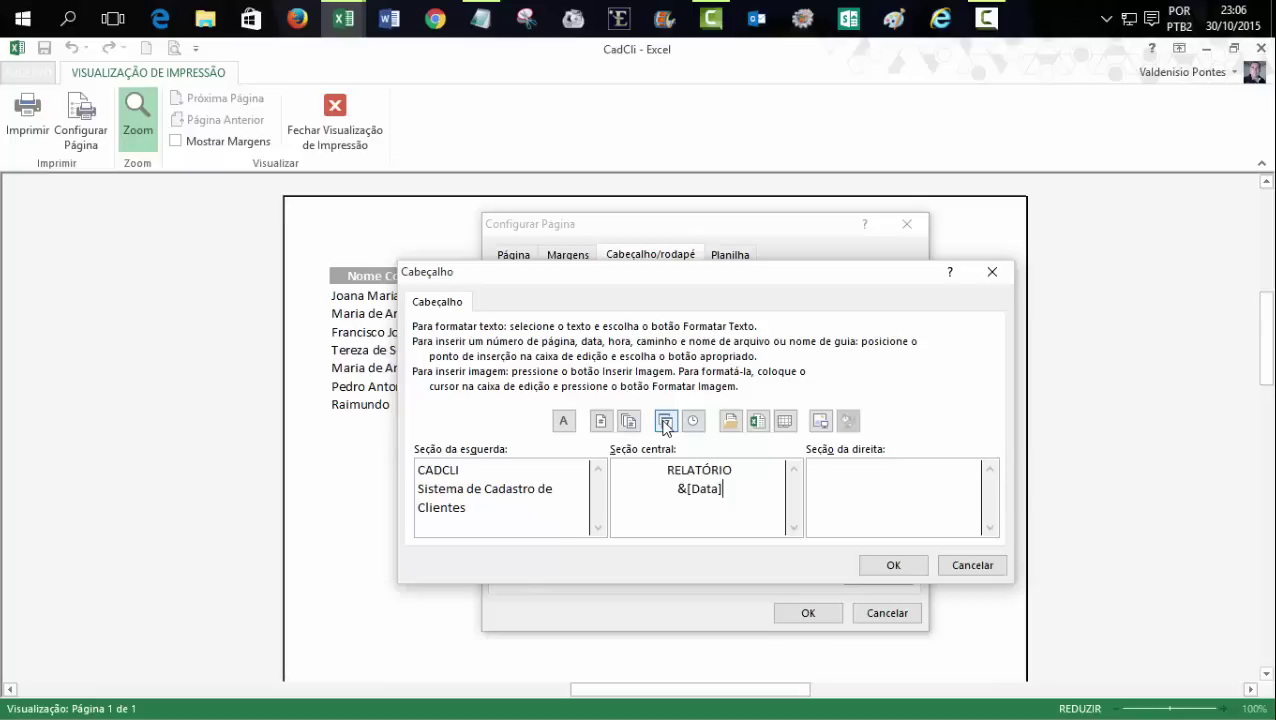
type("-")
left_click(694, 421)
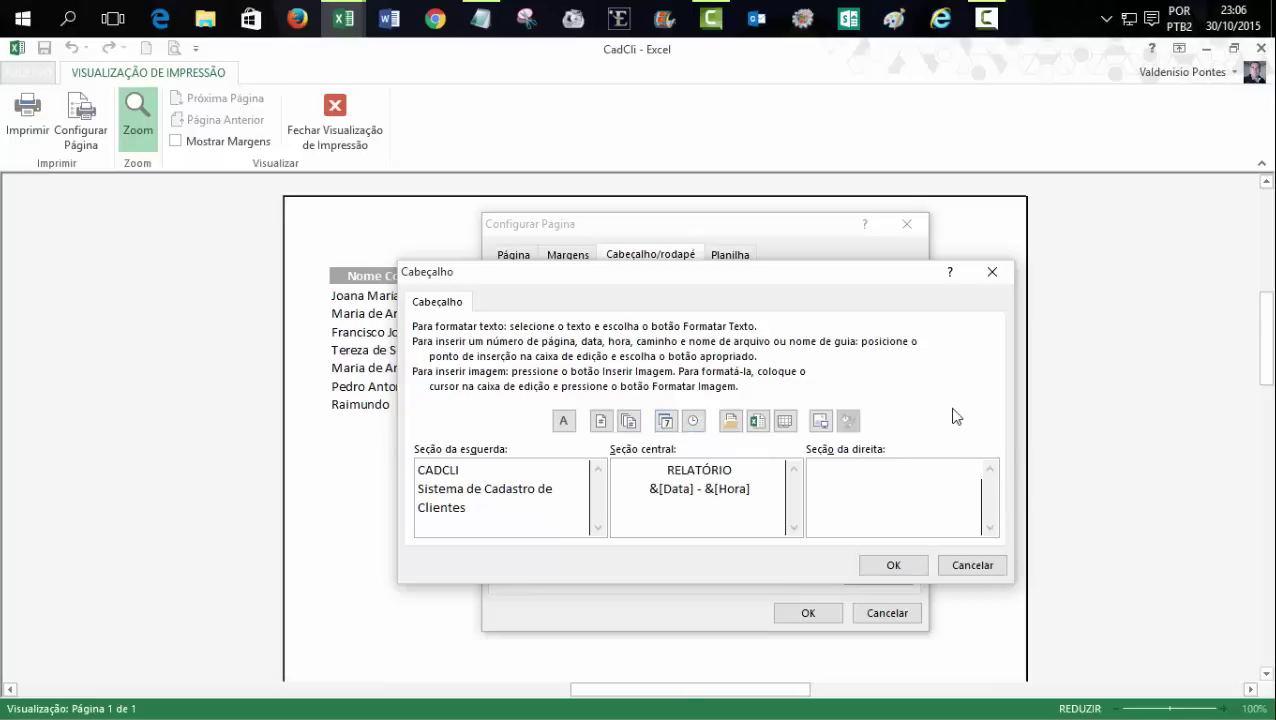
left_click(602, 422)
type("/")
left_click(629, 421)
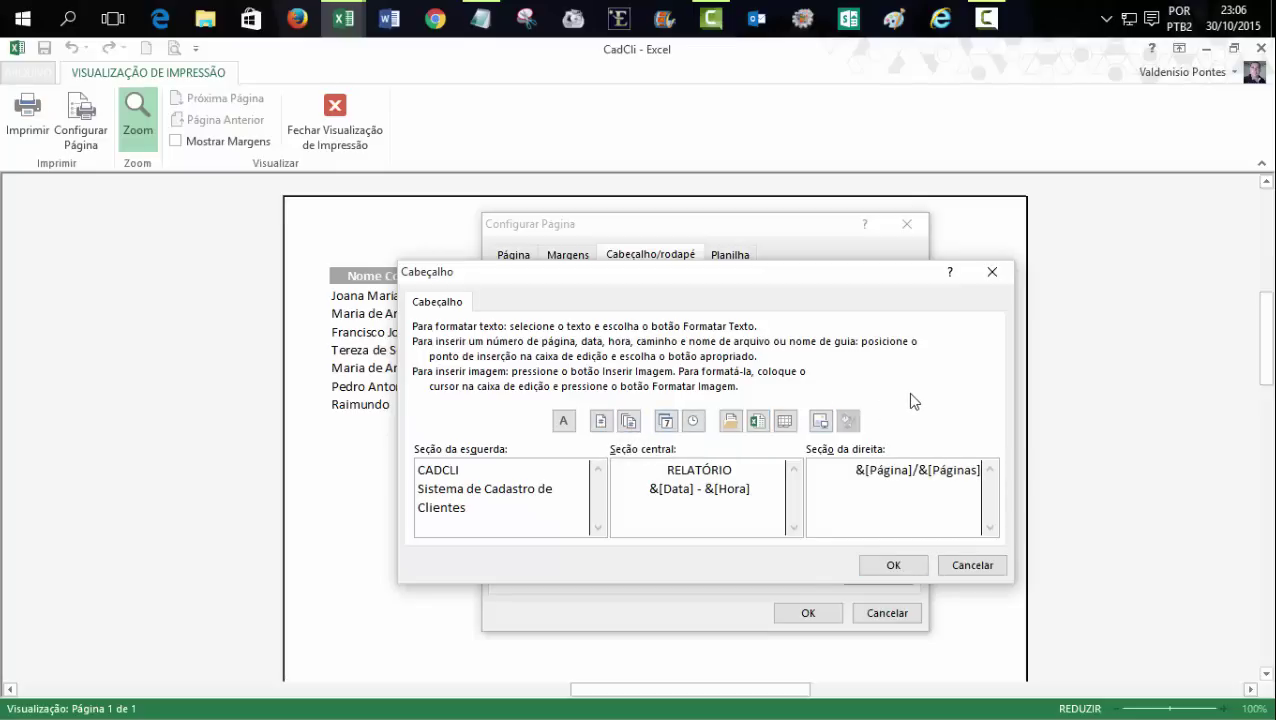
left_click(891, 566)
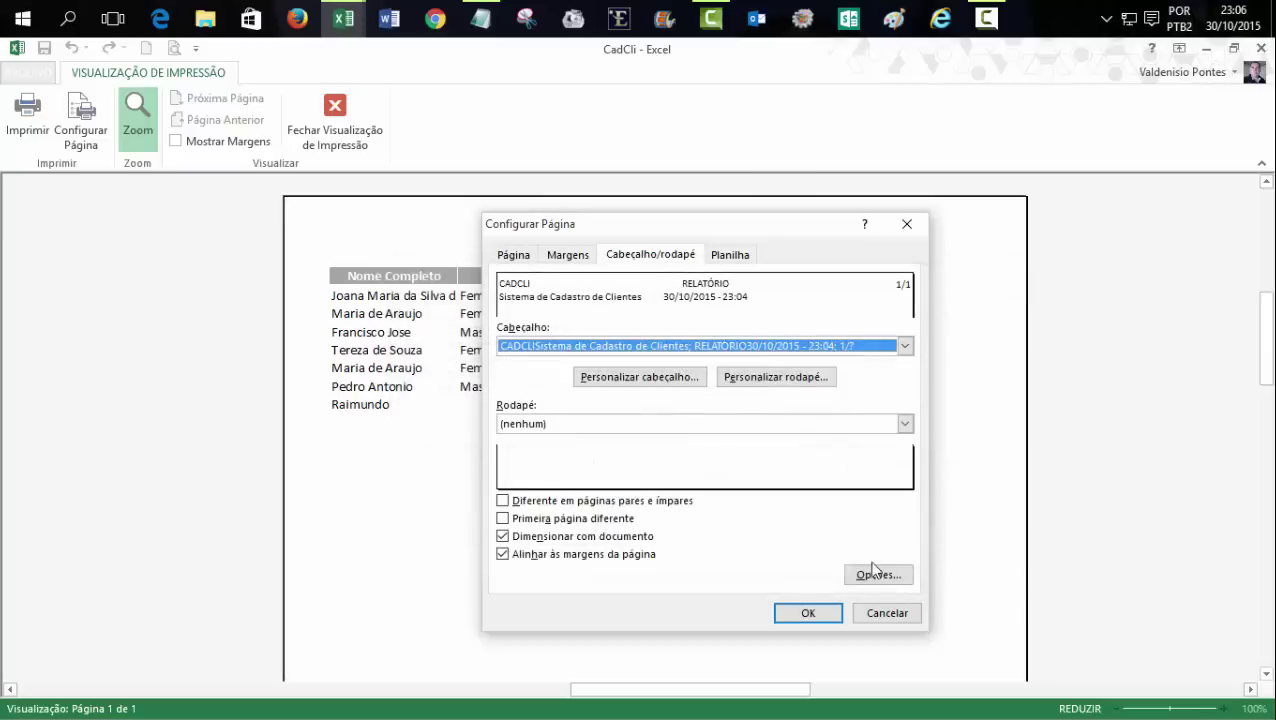
left_click(809, 614)
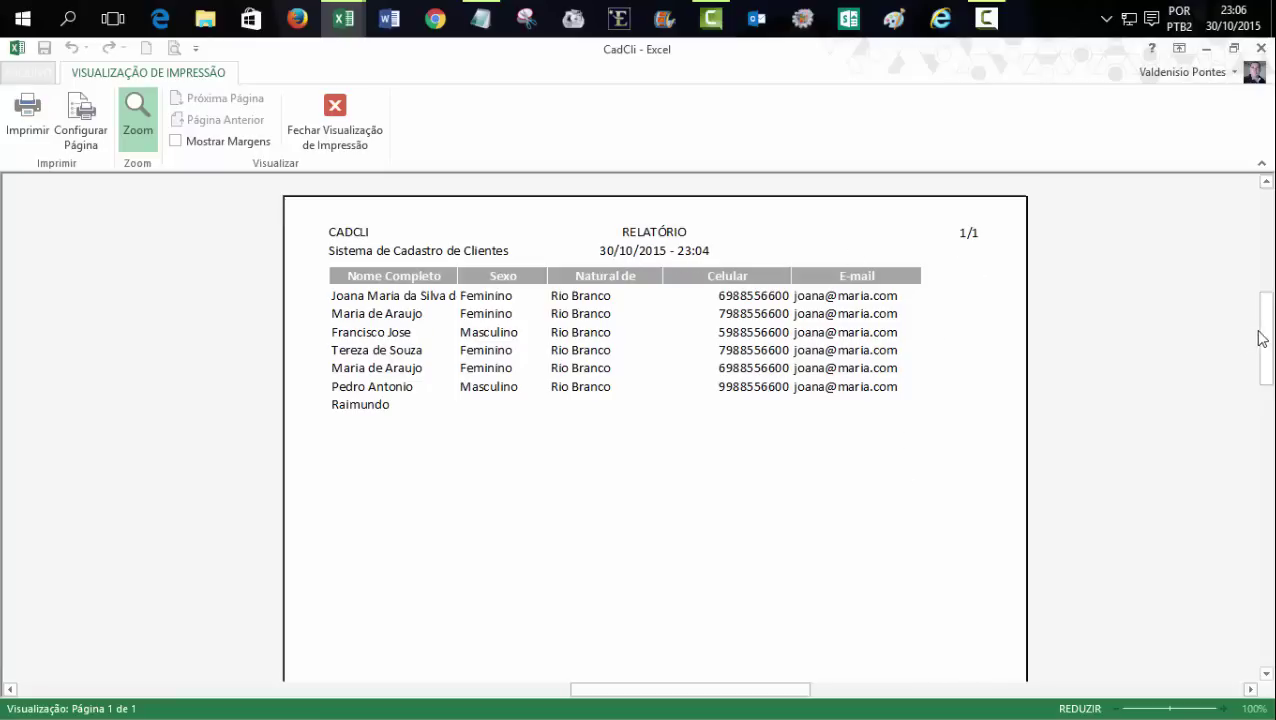
left_click_drag(1264, 339, 1266, 287)
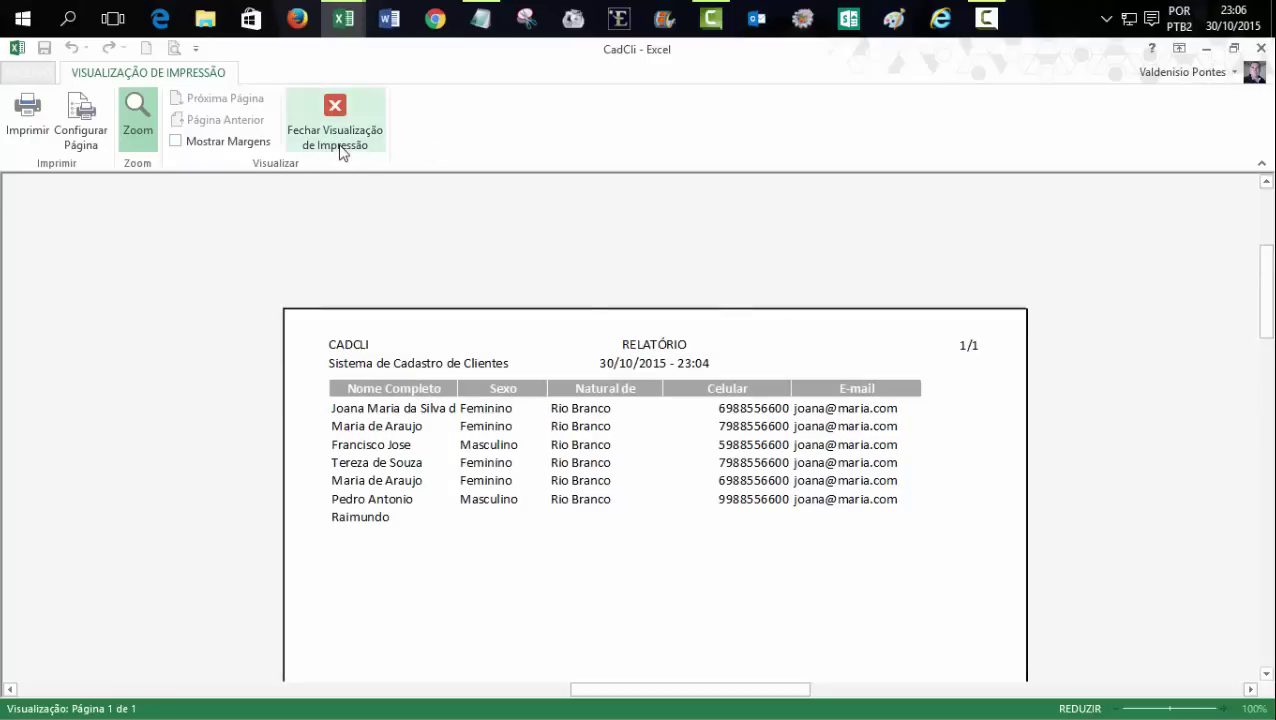
- Print the selected table to PDFCreator and save it as the PDF CadClim
left_click(337, 148)
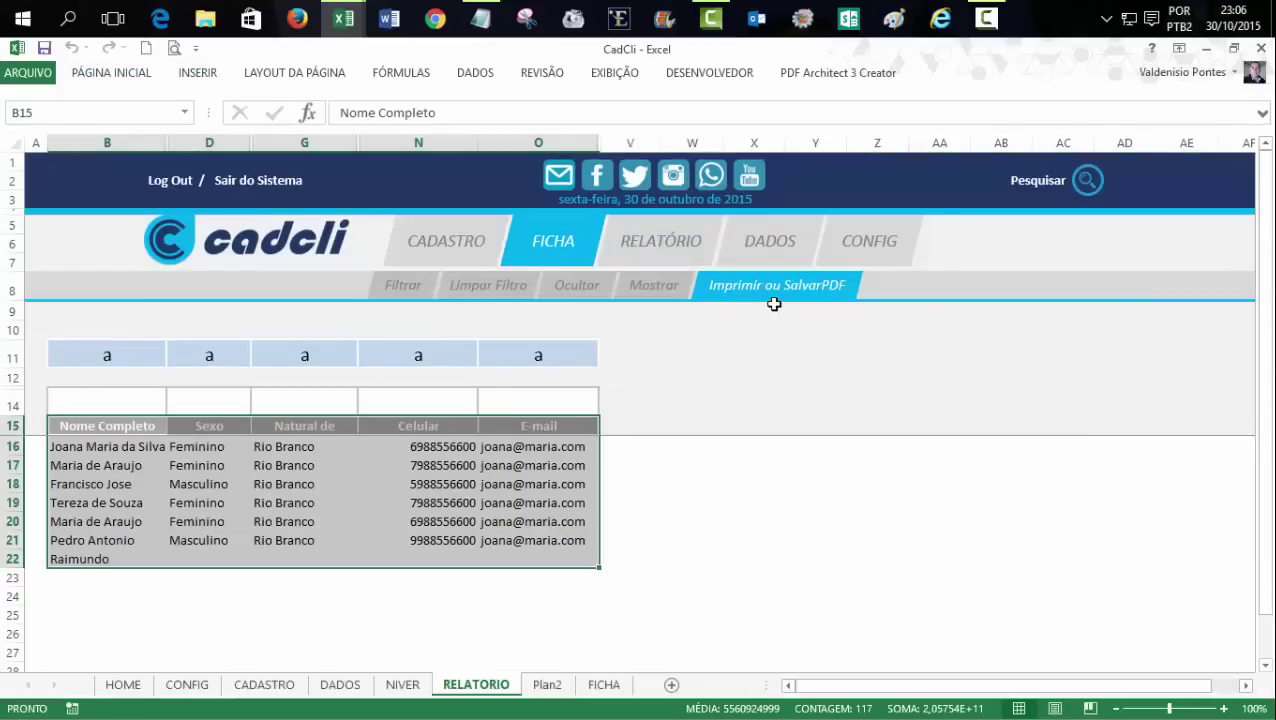
left_click(777, 298)
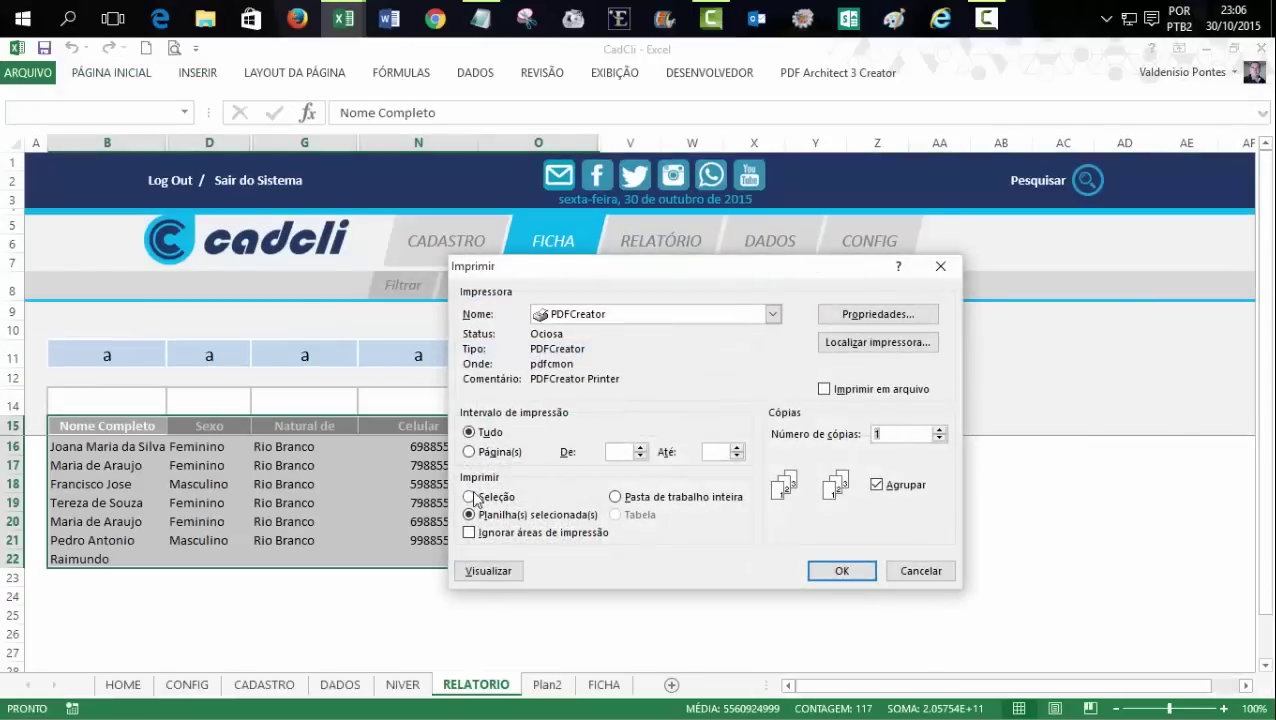
left_click(468, 498)
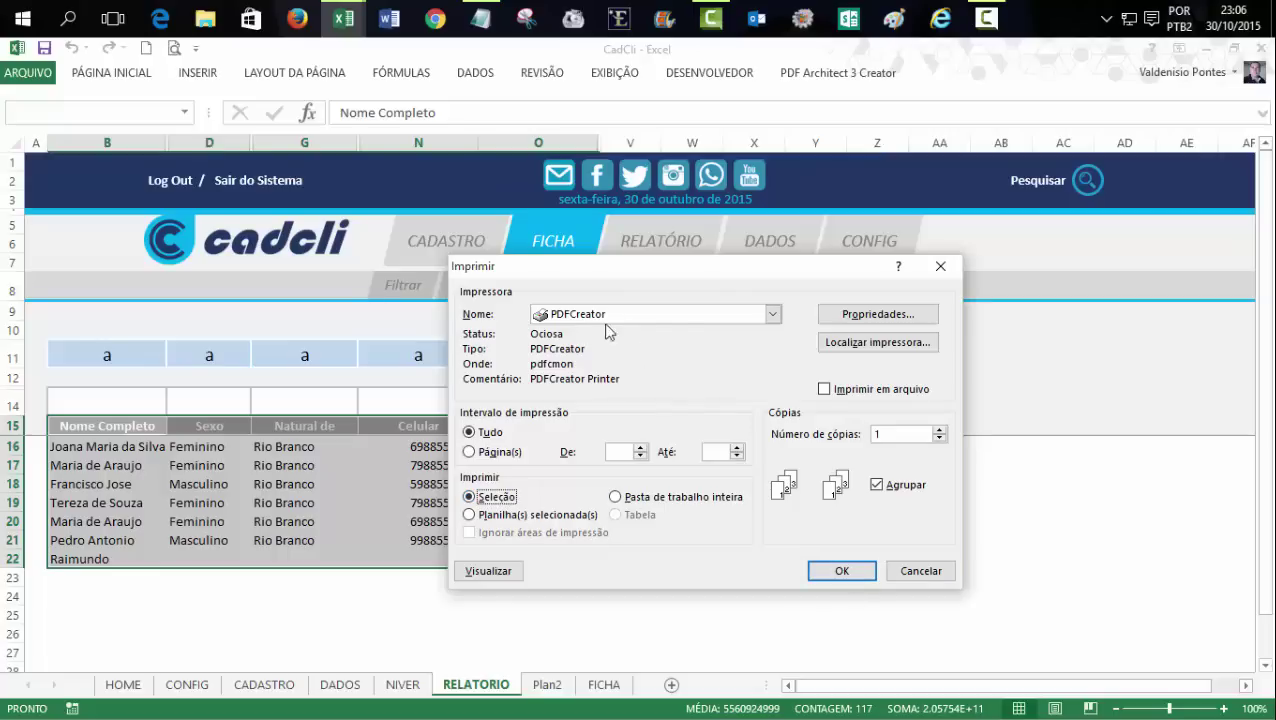
left_click(842, 570)
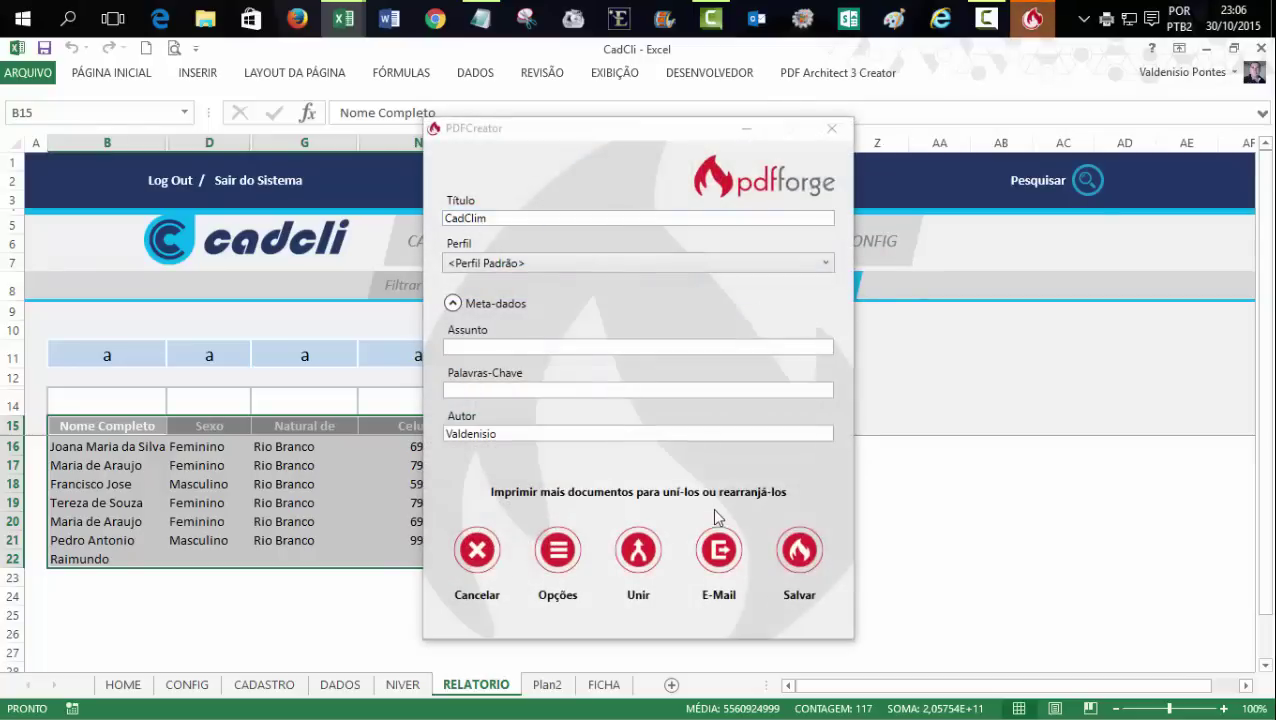
left_click(799, 550)
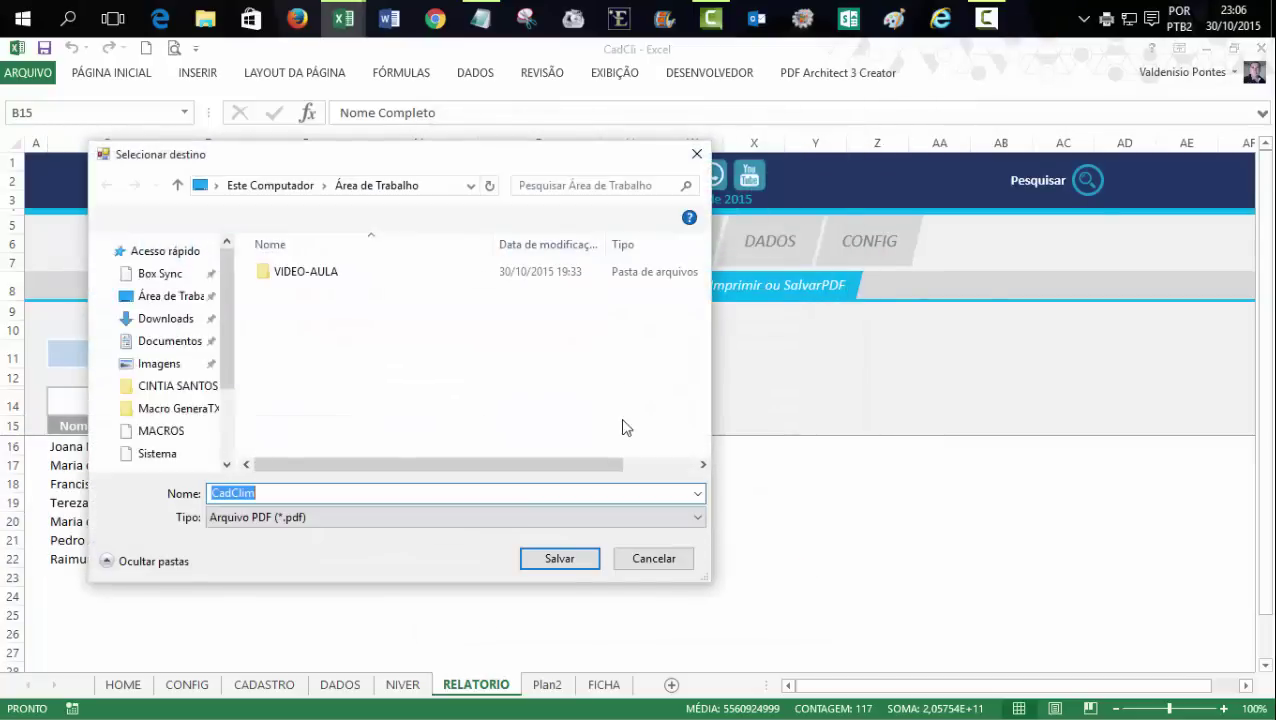
left_click(541, 557)
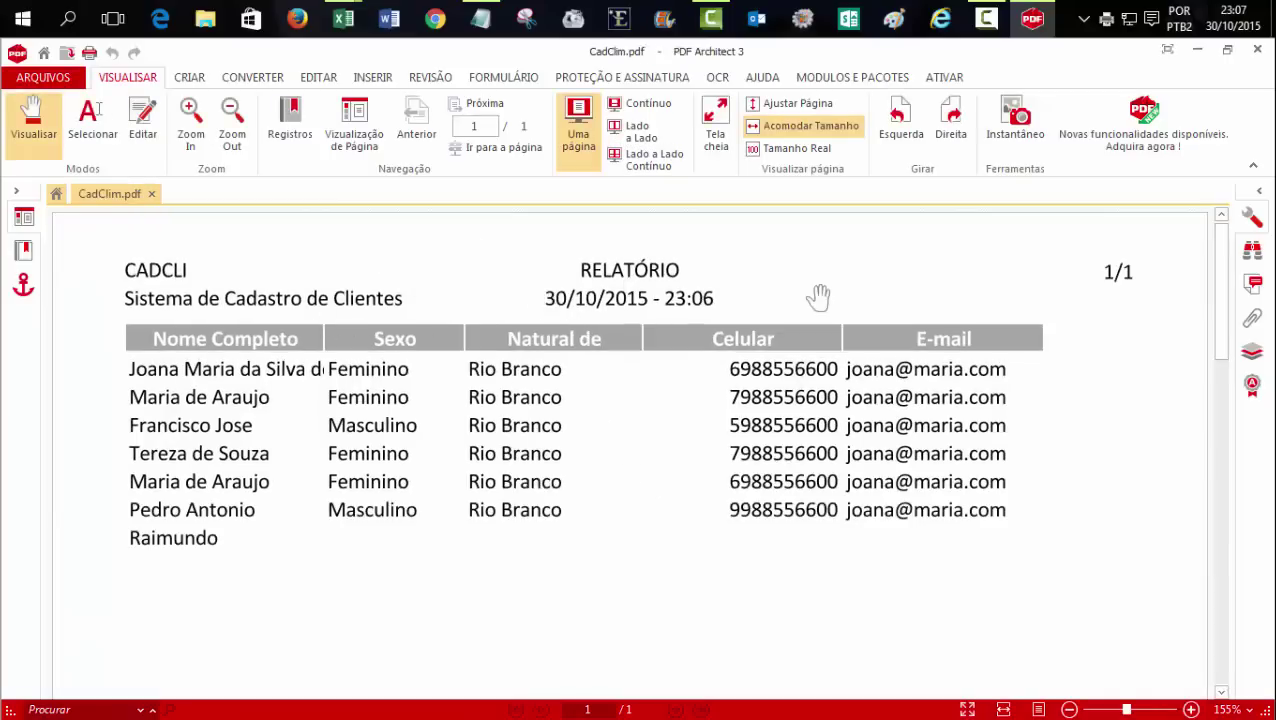
mouse_move(1220, 262)
left_mouse_down()
mouse_move(1219, 399)
mouse_move(1225, 250)
left_mouse_up()
mouse_move(1218, 248)
left_mouse_down()
mouse_move(1229, 477)
mouse_move(1219, 598)
mouse_move(1233, 470)
mouse_move(1228, 285)
mouse_move(1188, 256)
left_mouse_up()
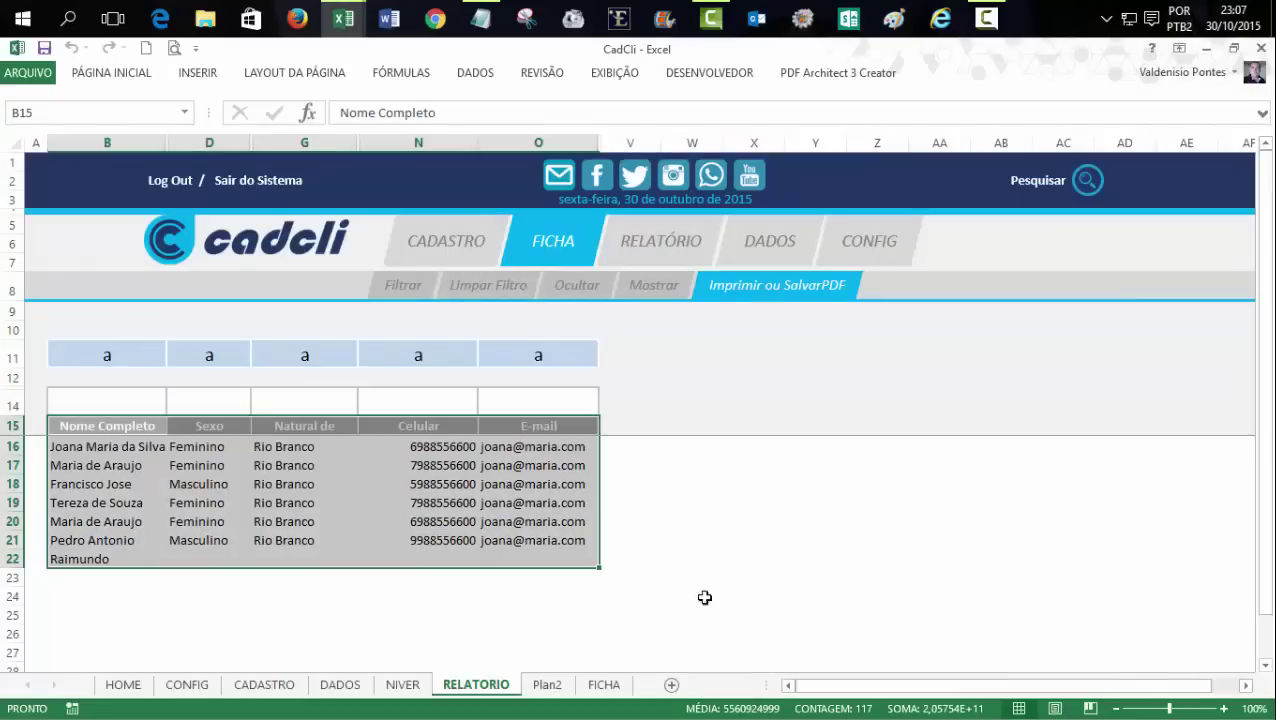
- Close the PDF viewer and unhide all RELATORIO report columns with Mostrar
left_click_drag(545, 480, 698, 513)
left_click(761, 399)
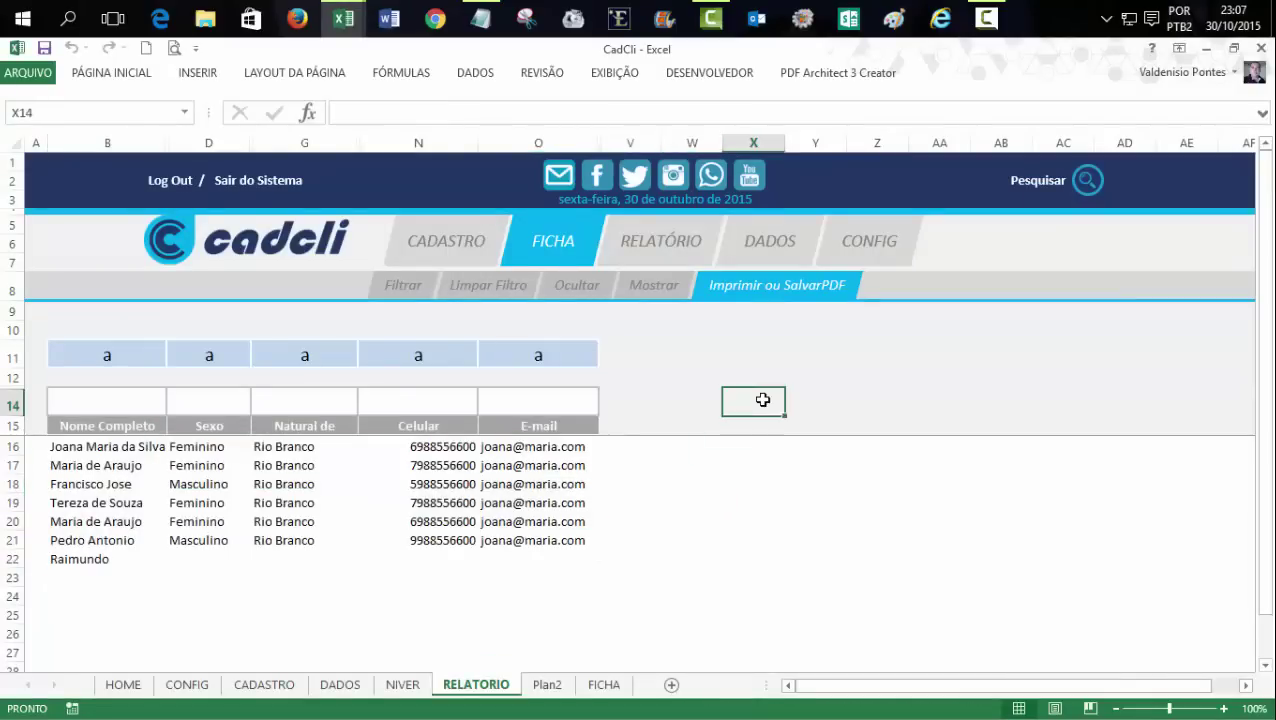
left_click(660, 290)
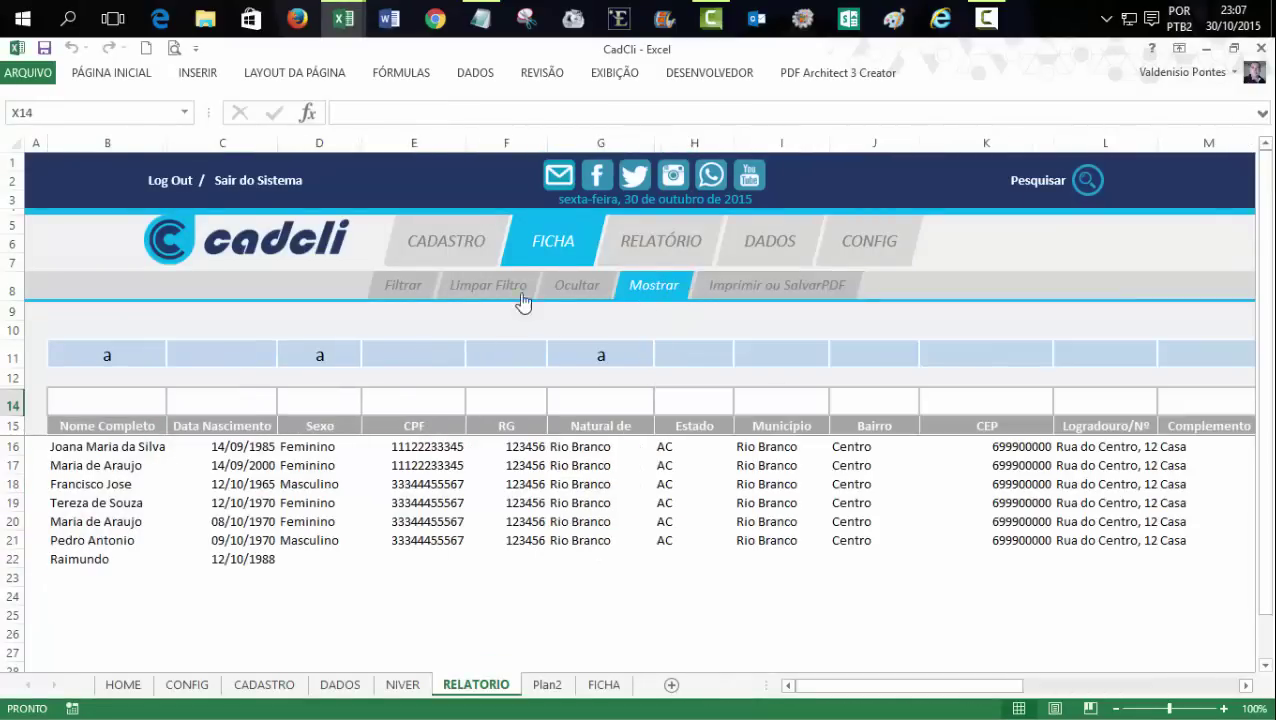
left_click(803, 612)
left_click_drag(878, 686, 862, 694)
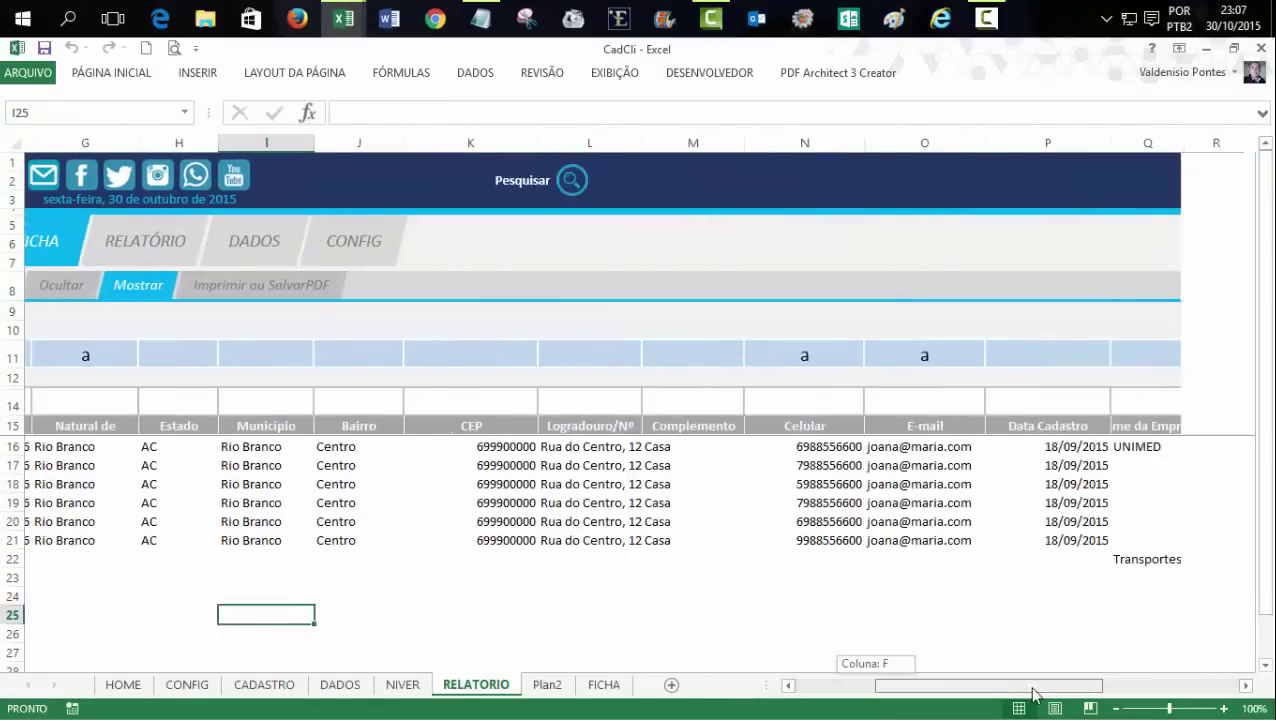
left_click(456, 609)
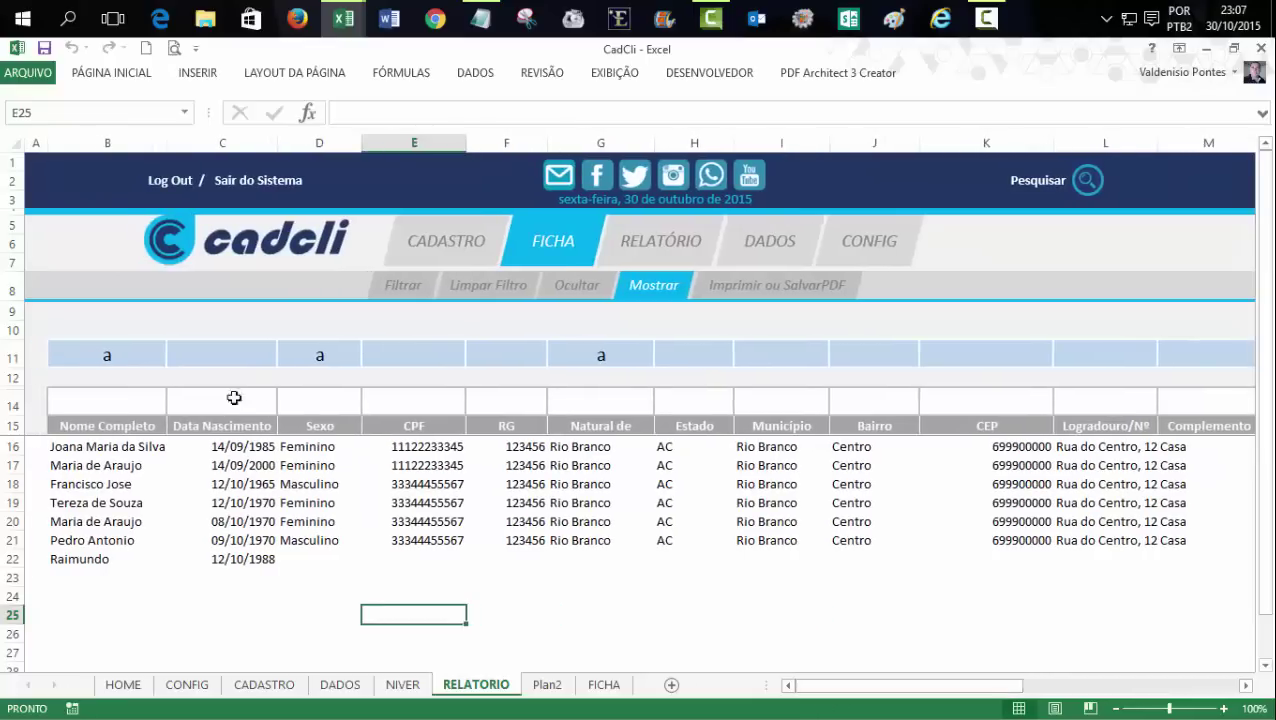
- Enter a test marker 1 in B11, then clear all of row 11
left_click(82, 356)
left_click(242, 355)
left_click(319, 355)
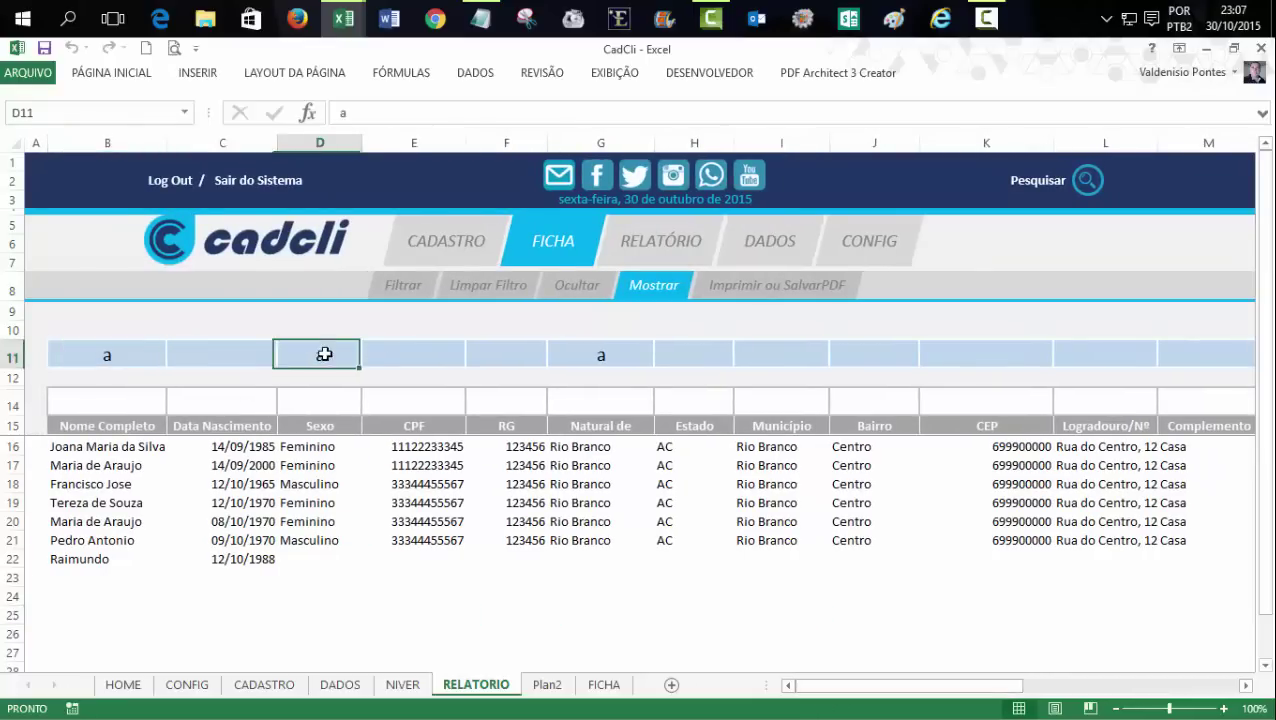
left_click(107, 355)
type("1")
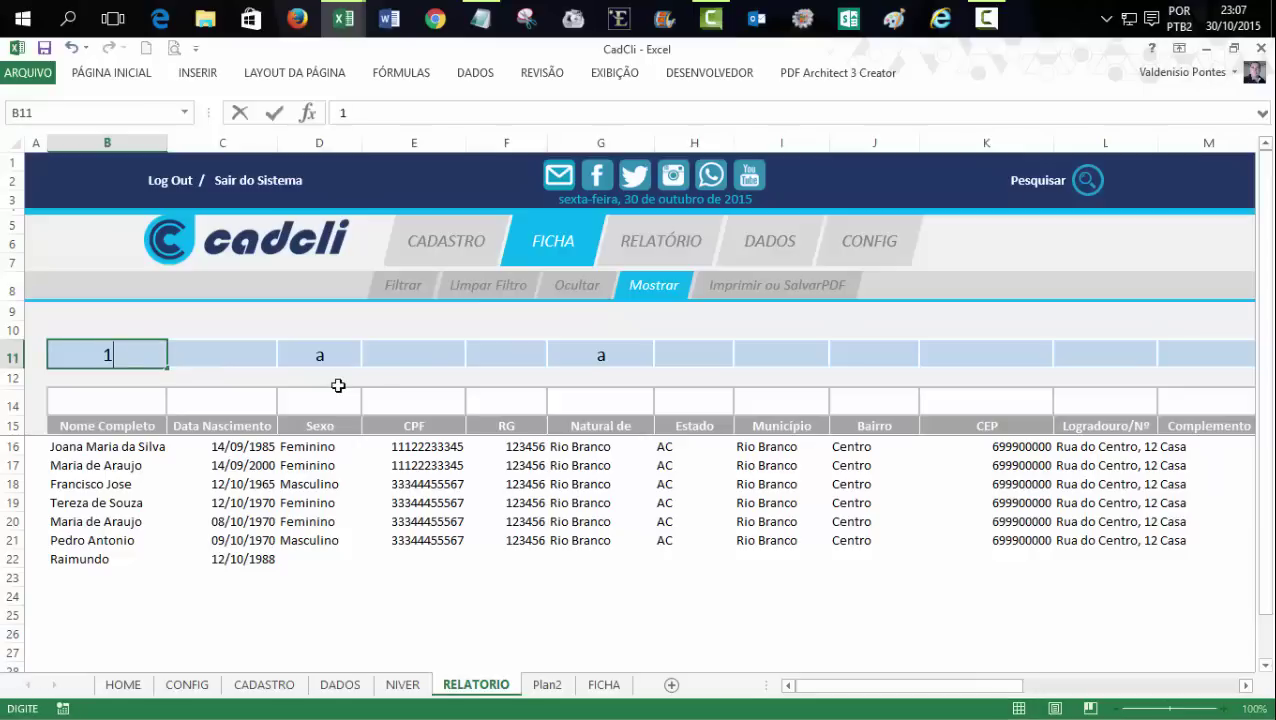
left_click(319, 360)
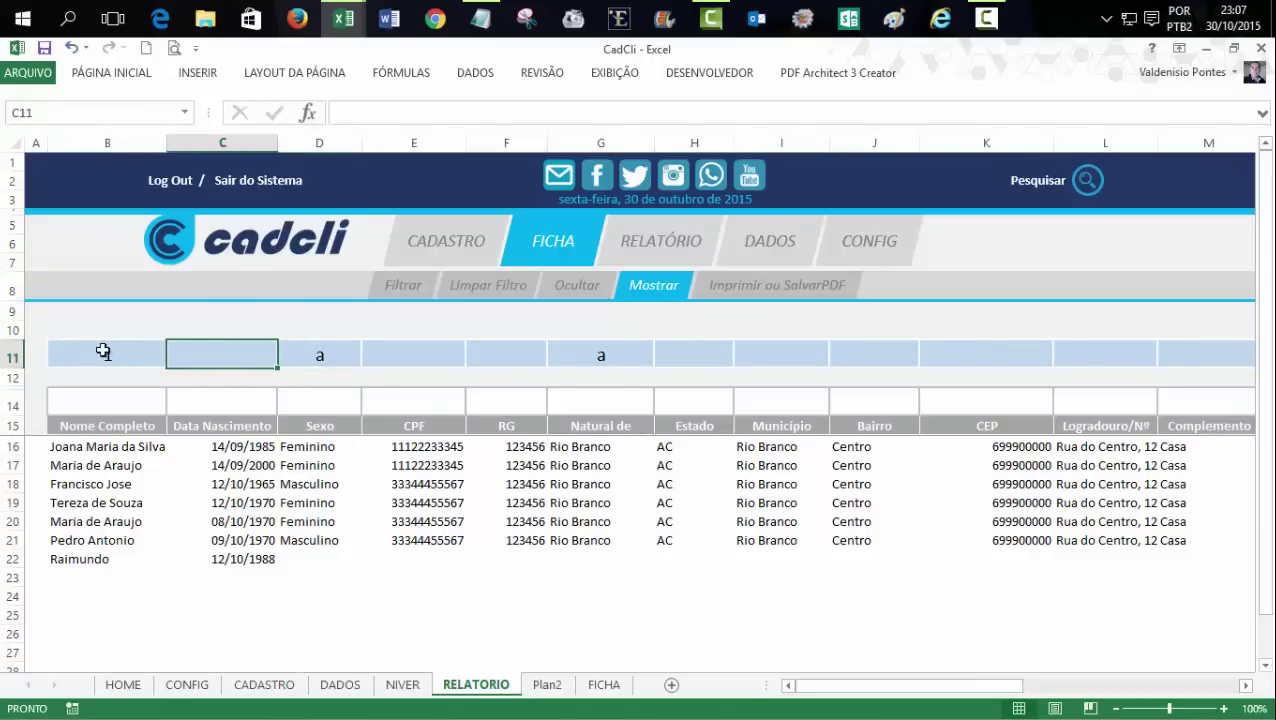
left_click(12, 357)
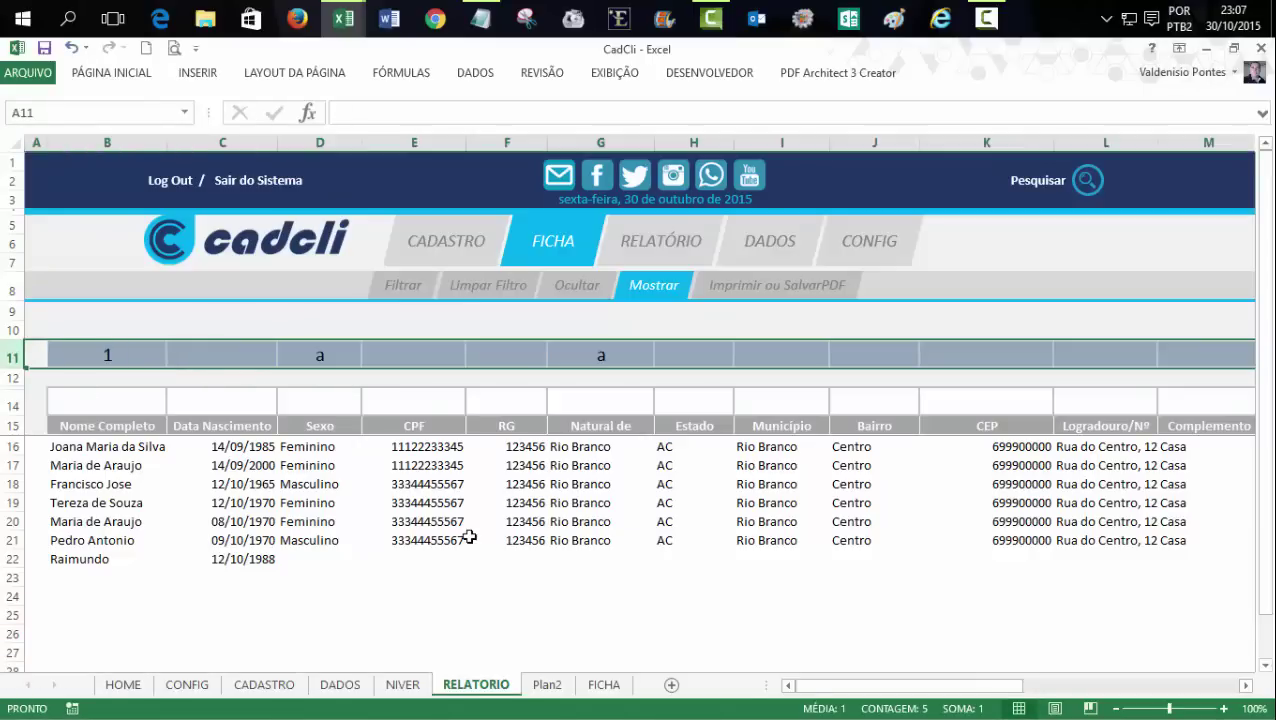
key("Delete")
left_click(728, 634)
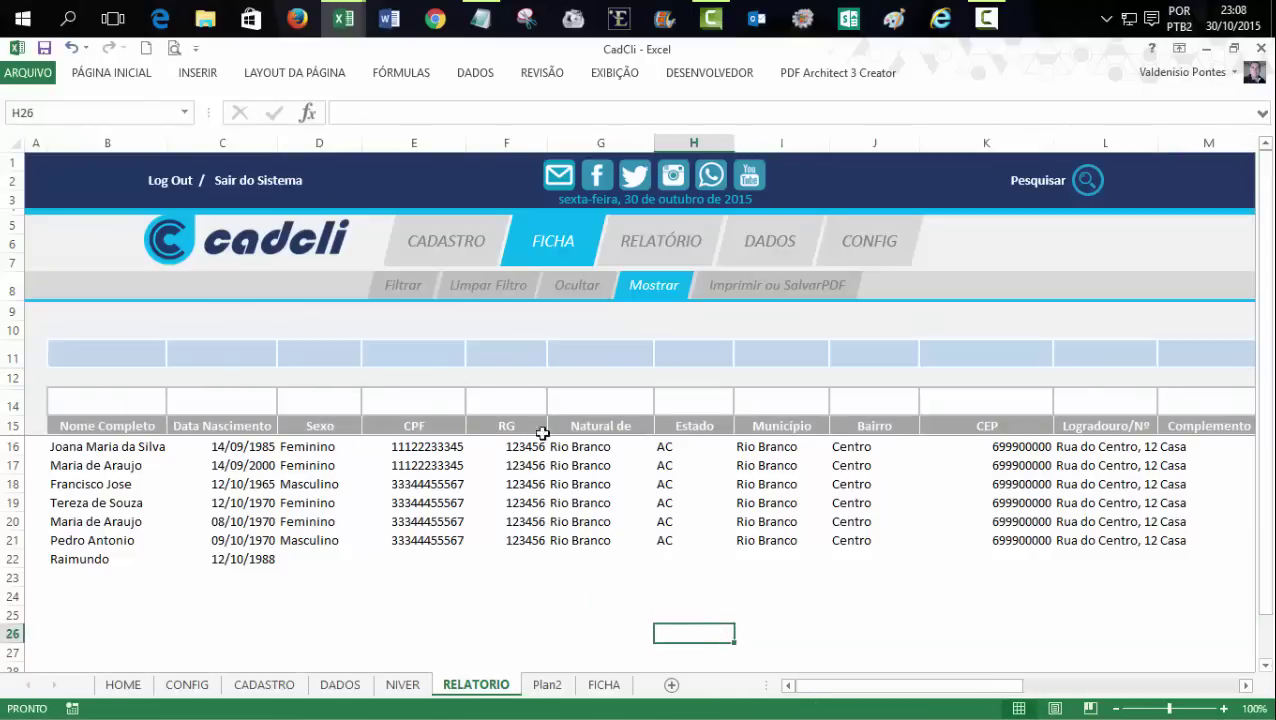
- Hide the extra report columns, show them all again, then select B10
left_click(575, 290)
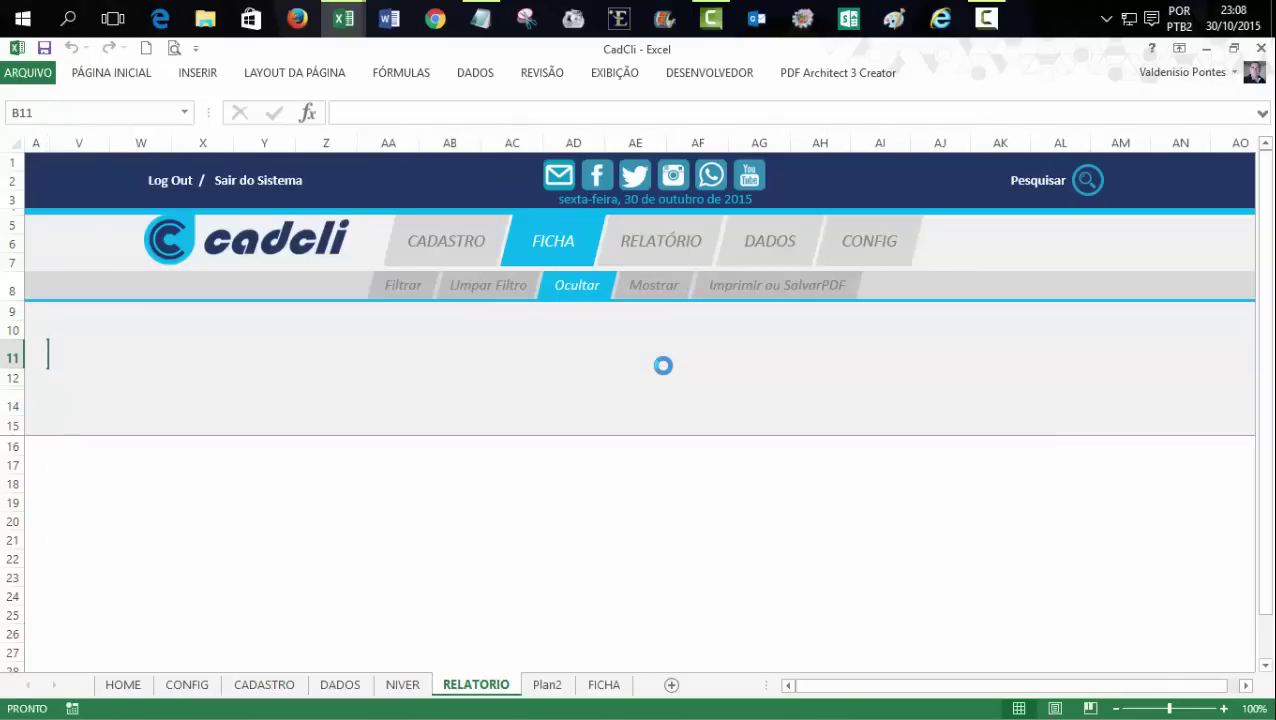
left_click(650, 290)
left_click(404, 575)
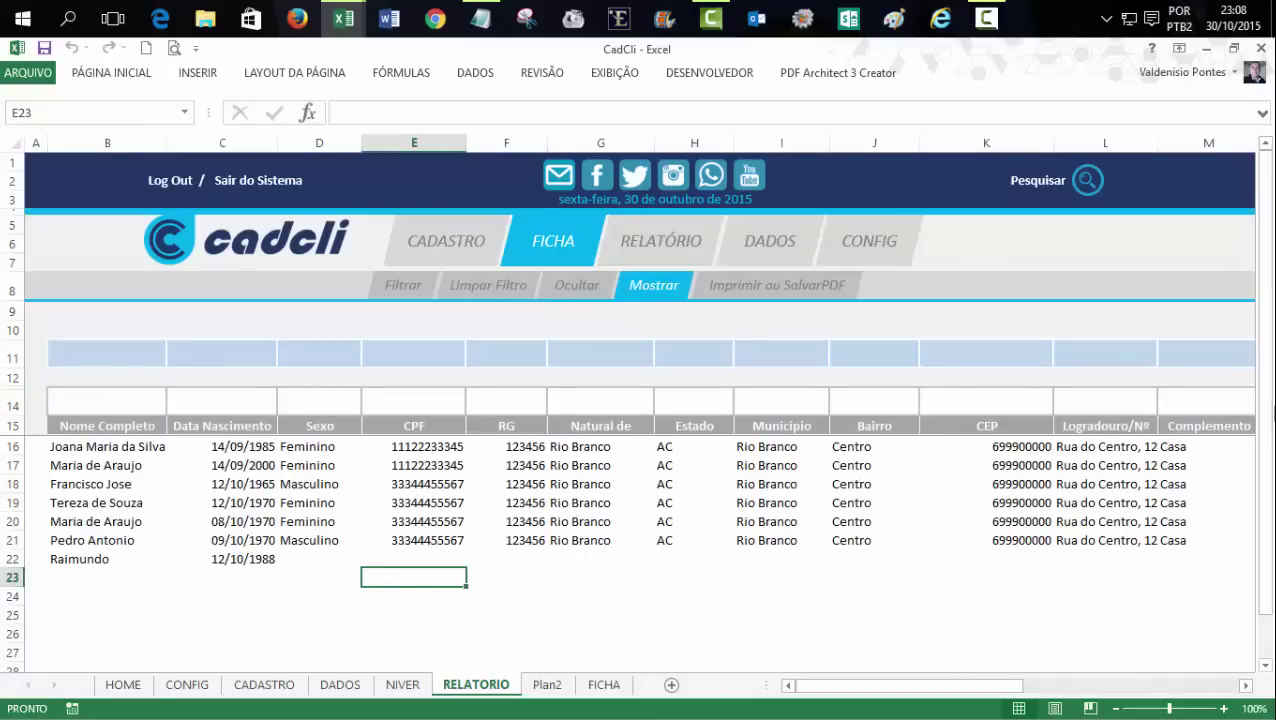
left_click_drag(1266, 476, 1268, 486)
left_click_drag(1272, 400, 1272, 396)
left_click(74, 333)
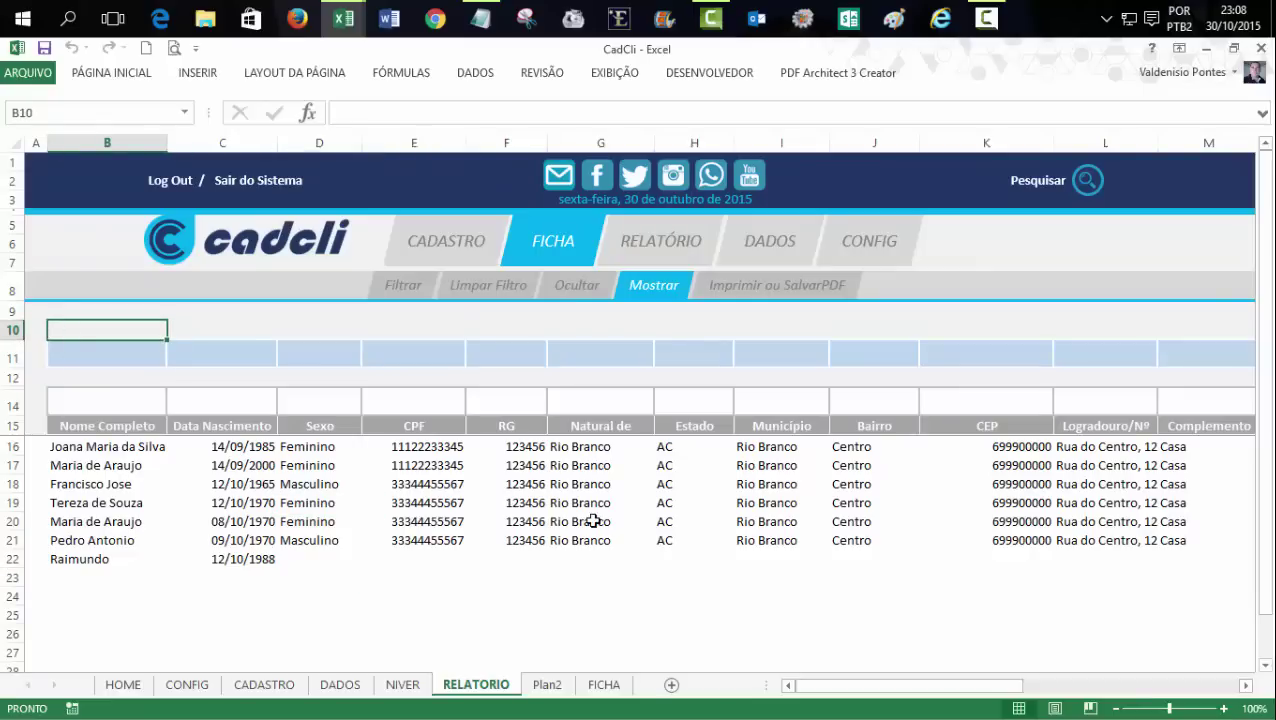
- Write the keep-column marker note in B10 and the filter-or-blank note in B12
type("m")
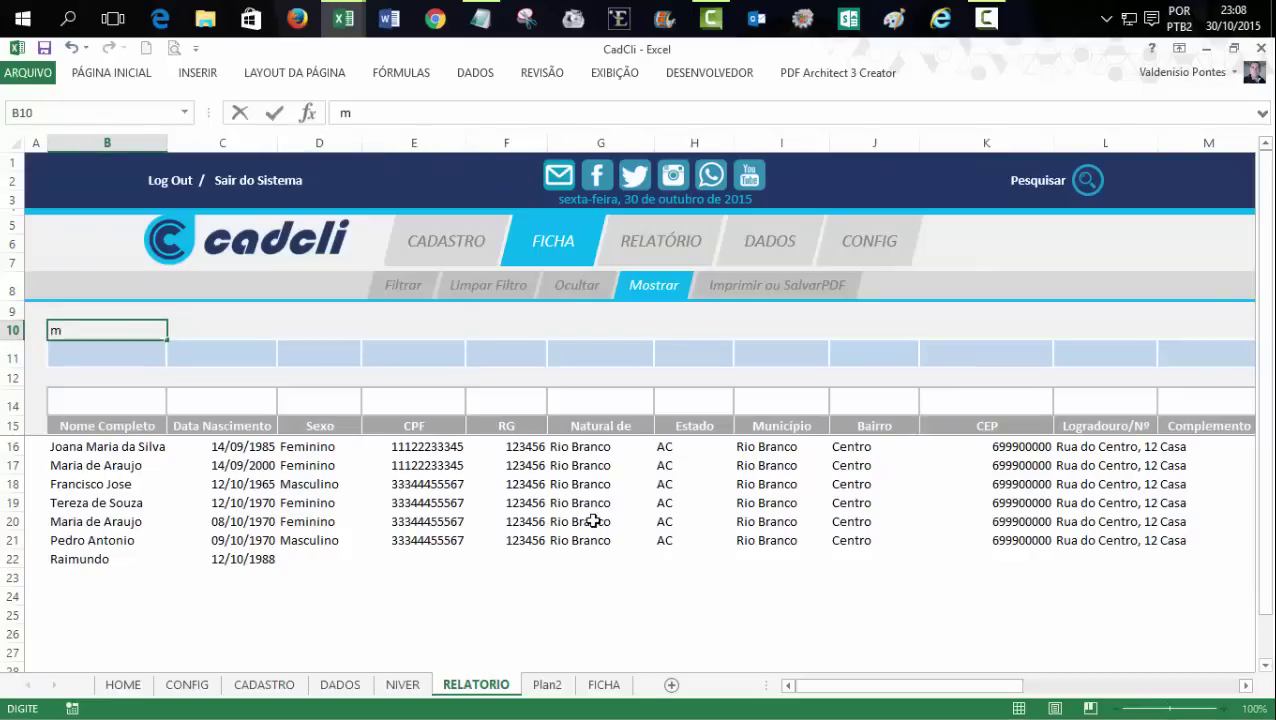
type("Marque c")
type("om")
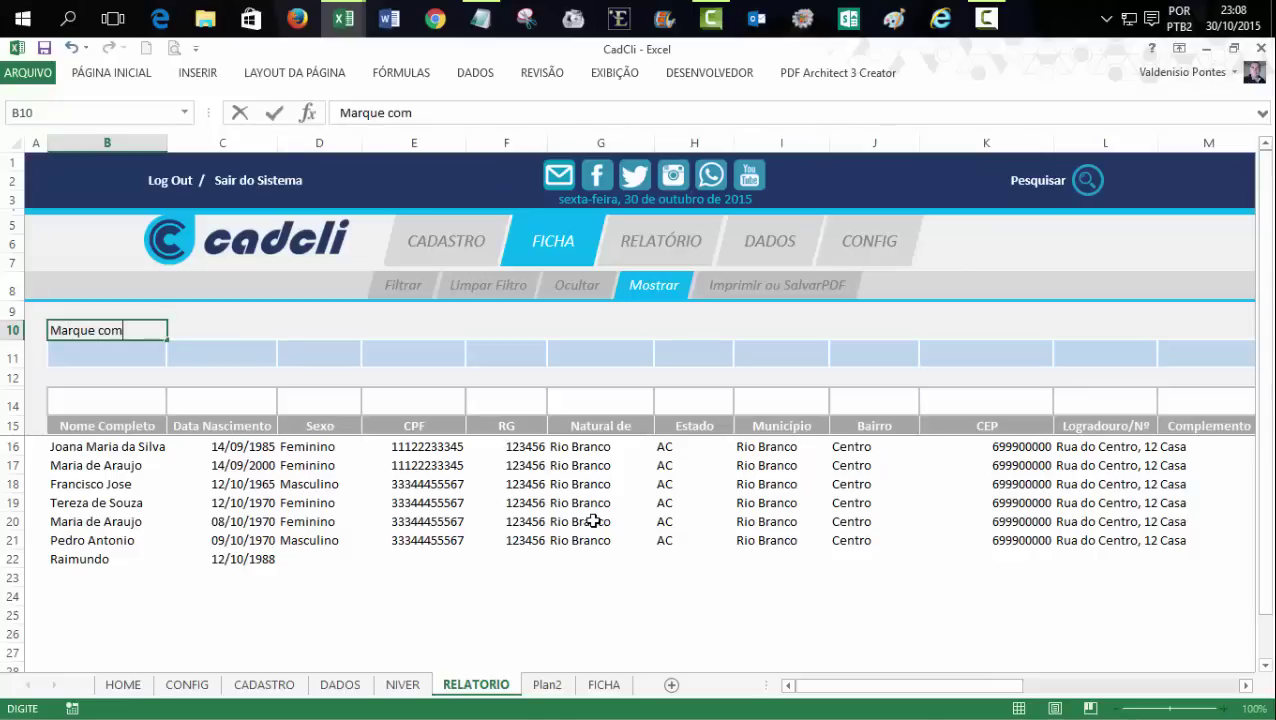
type(" um ca")
type("ractere alfa")
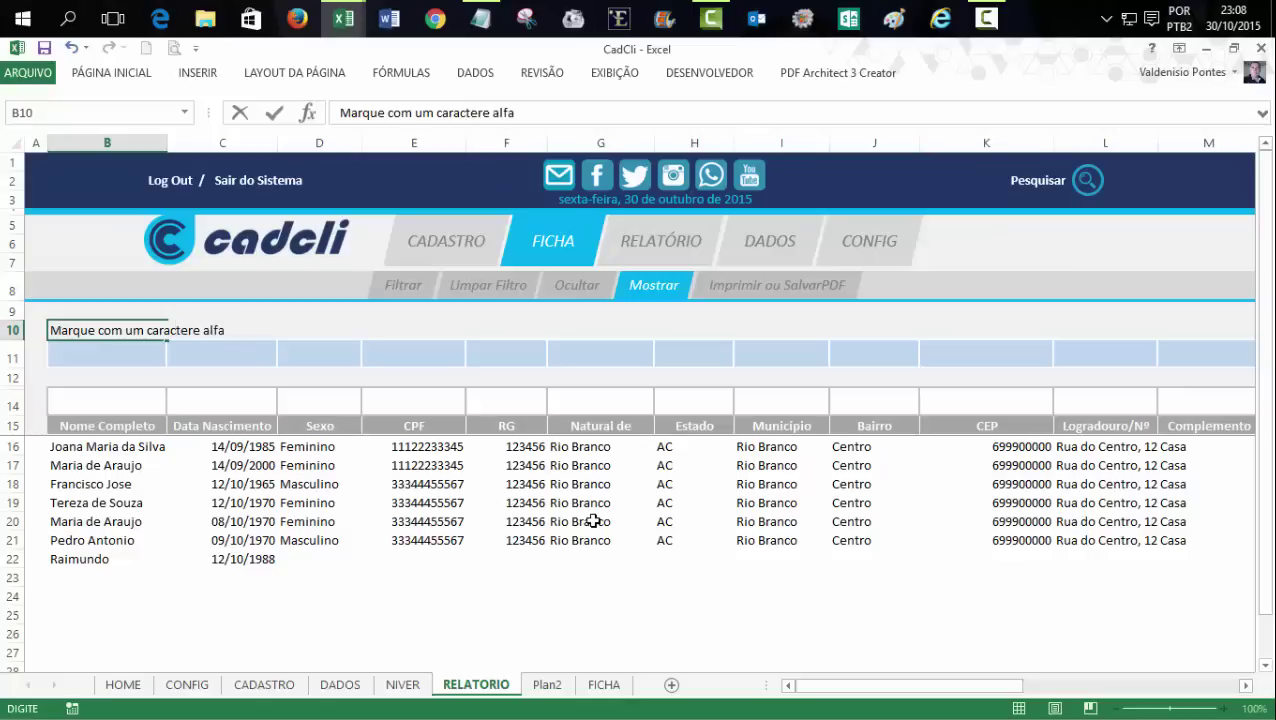
type("numerico p")
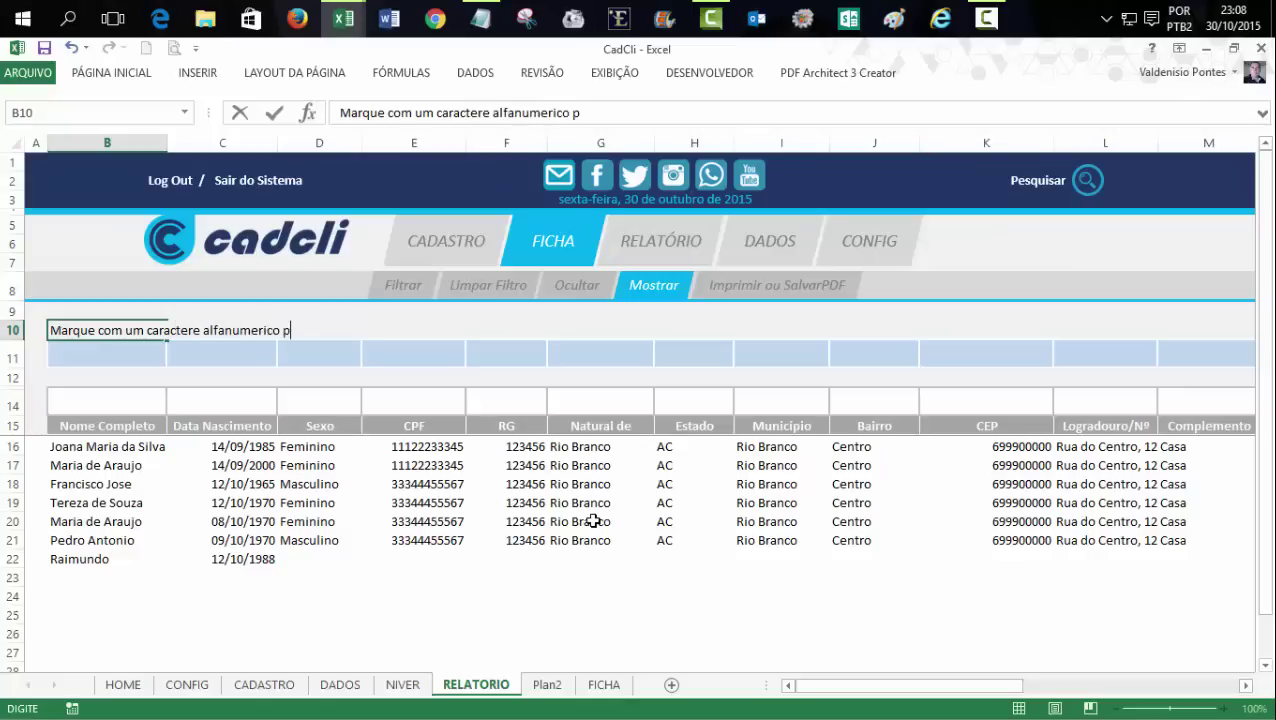
type("ara manter a col")
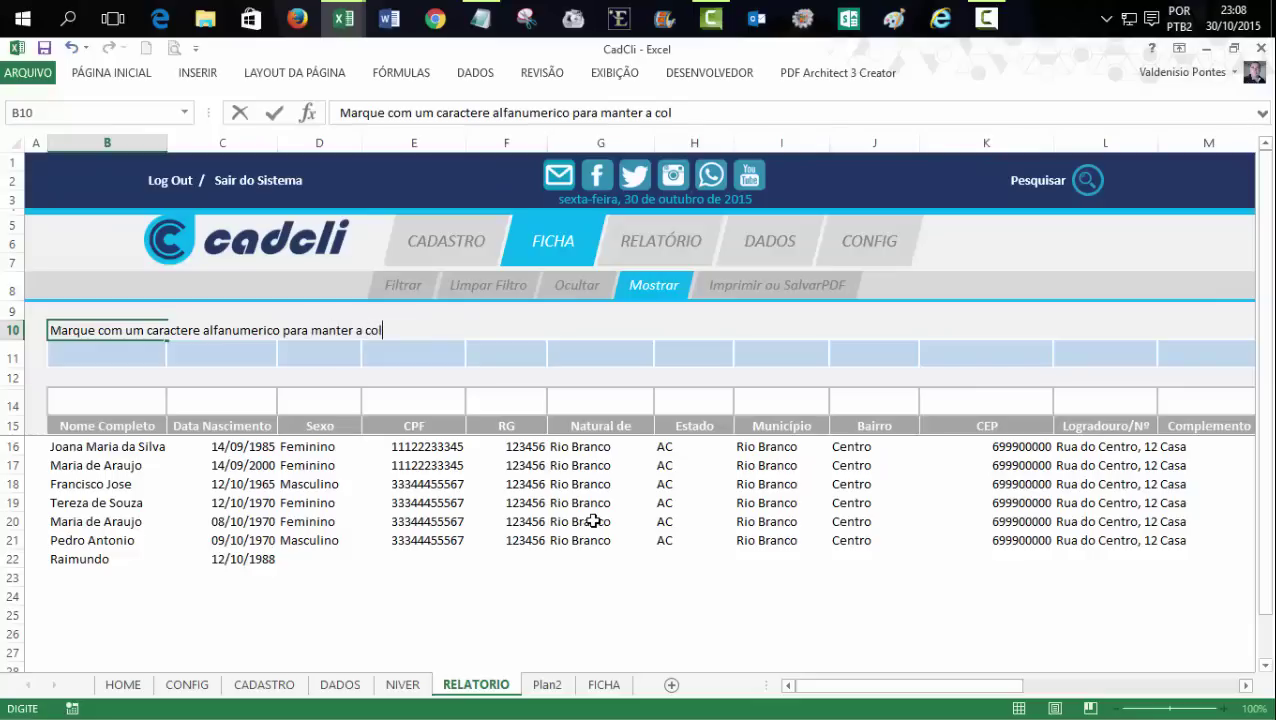
type("una")
key("Return")
key("Return")
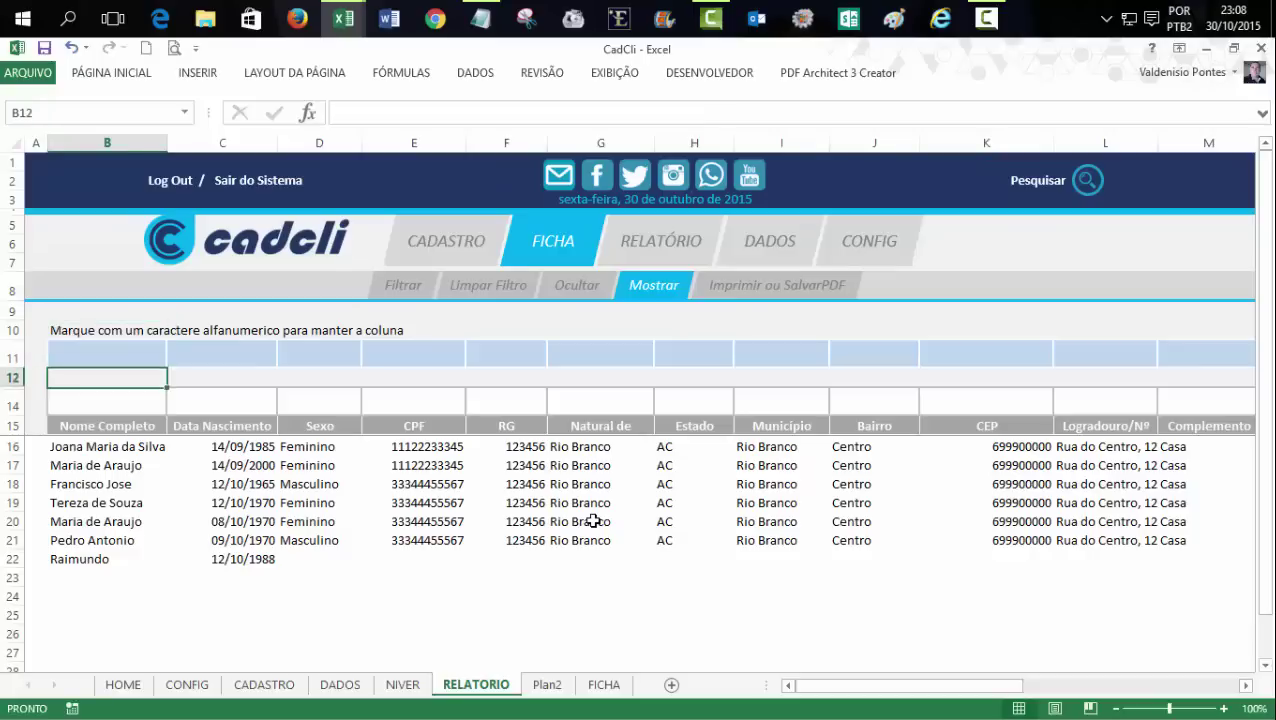
key("Return")
key("Up")
type("Digi")
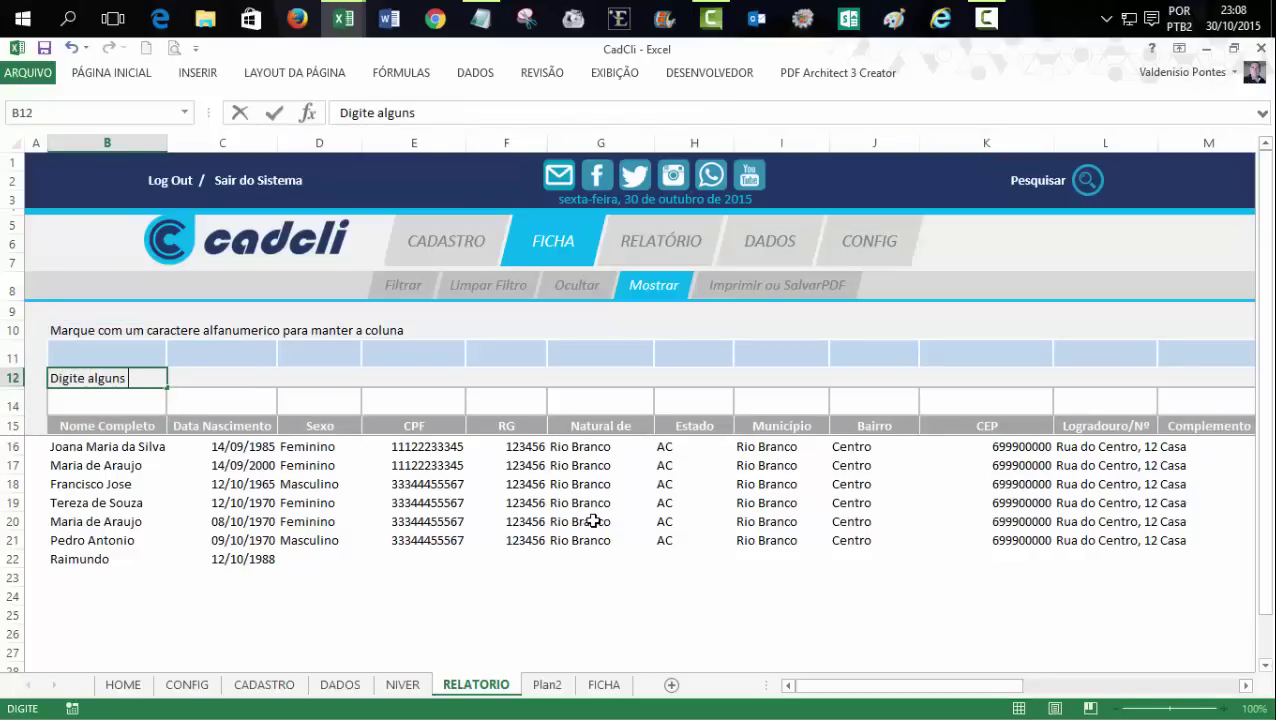
type("cteres para filtar o")
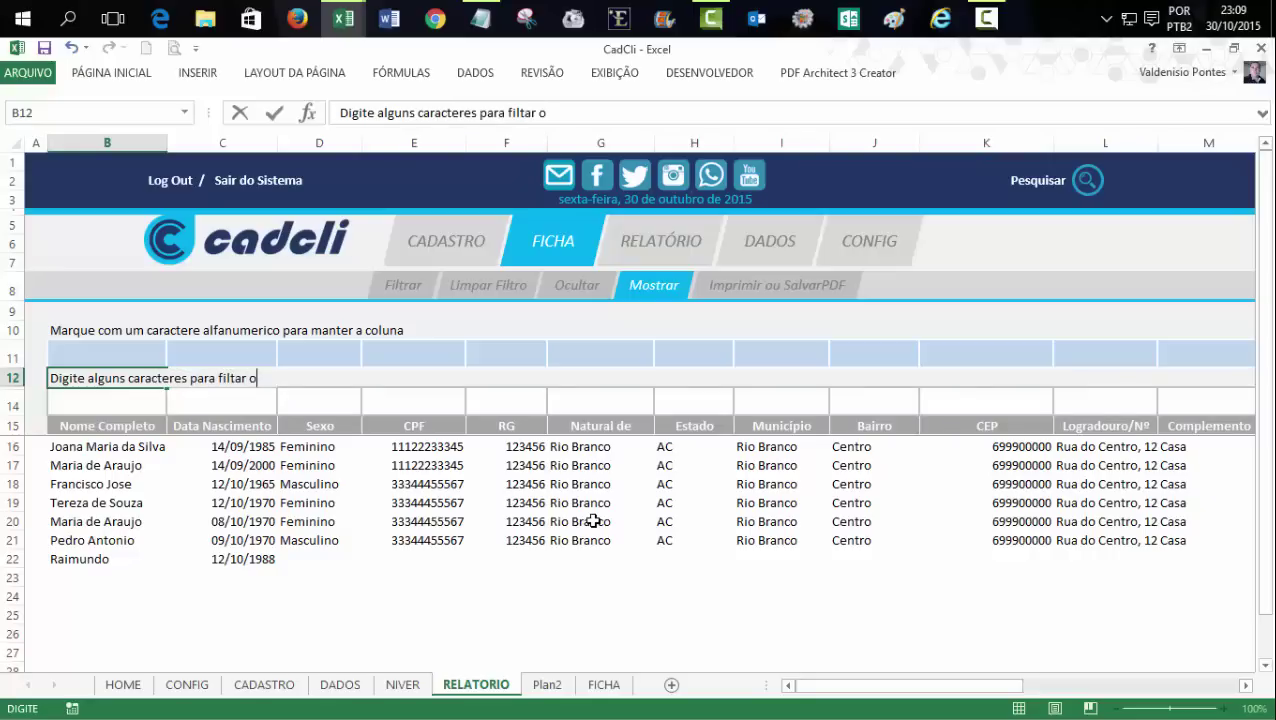
type("u deix")
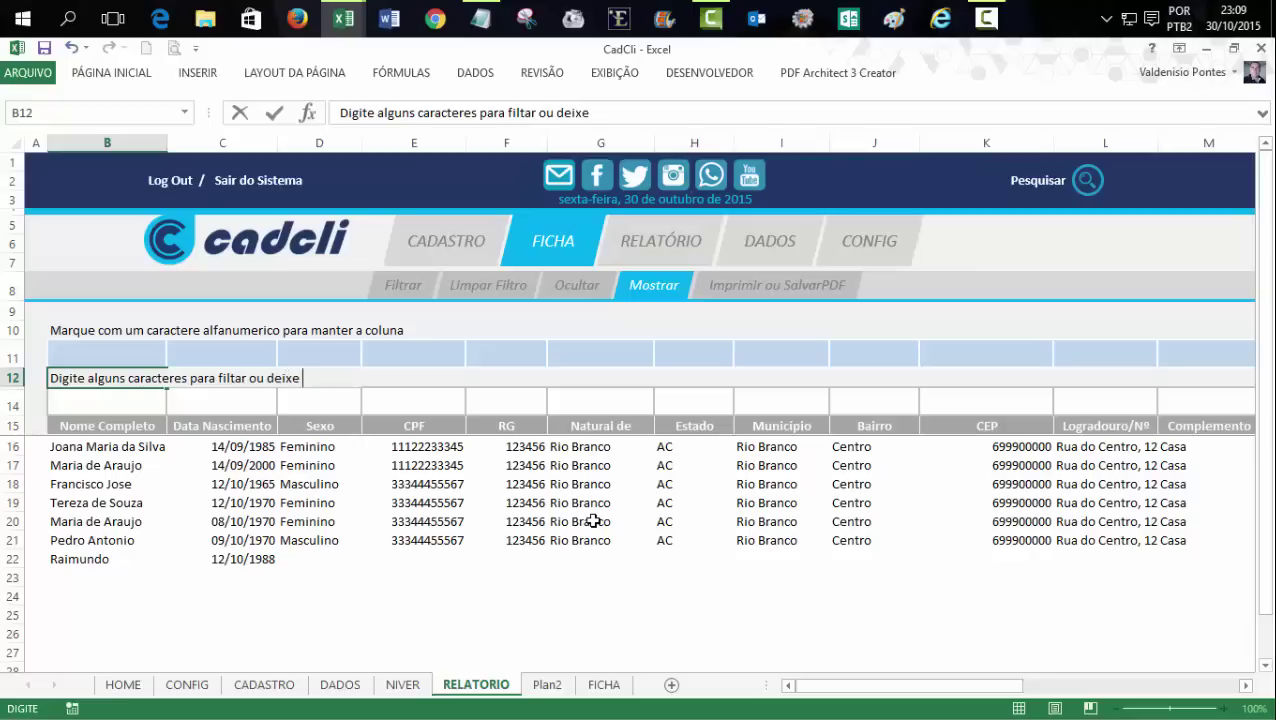
type("em branco ")
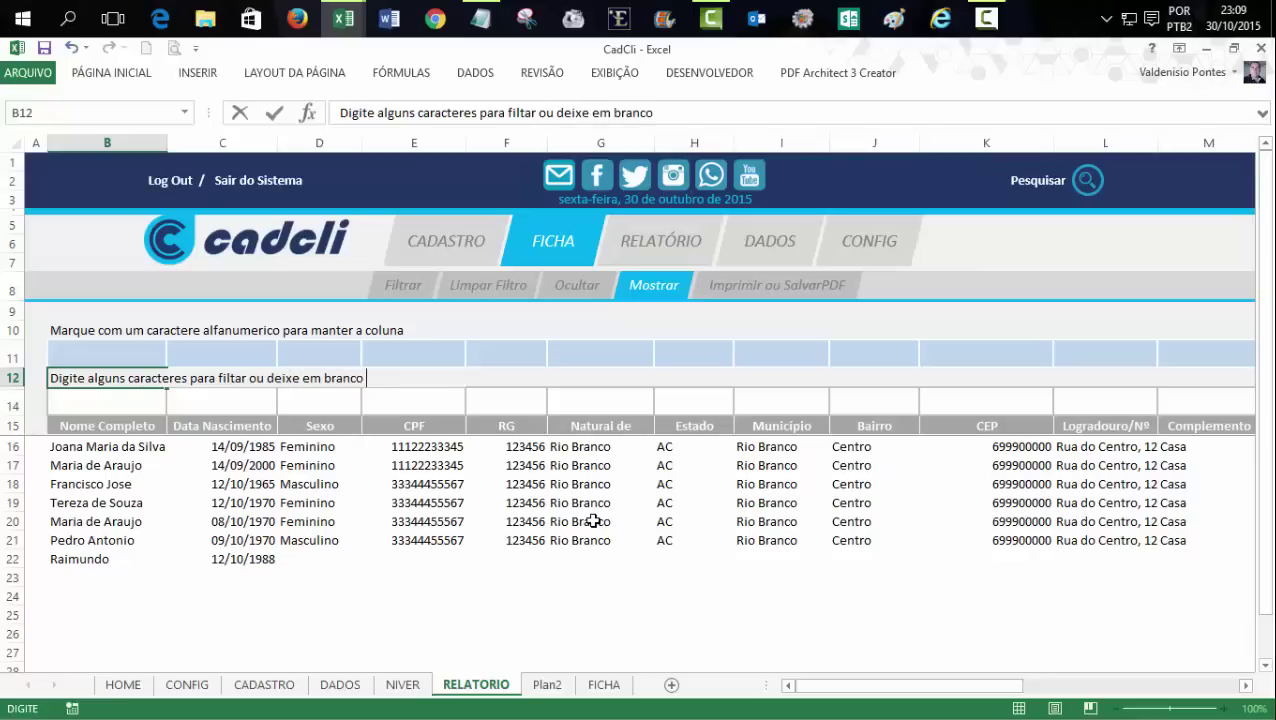
type("para trazer todos os clientes")
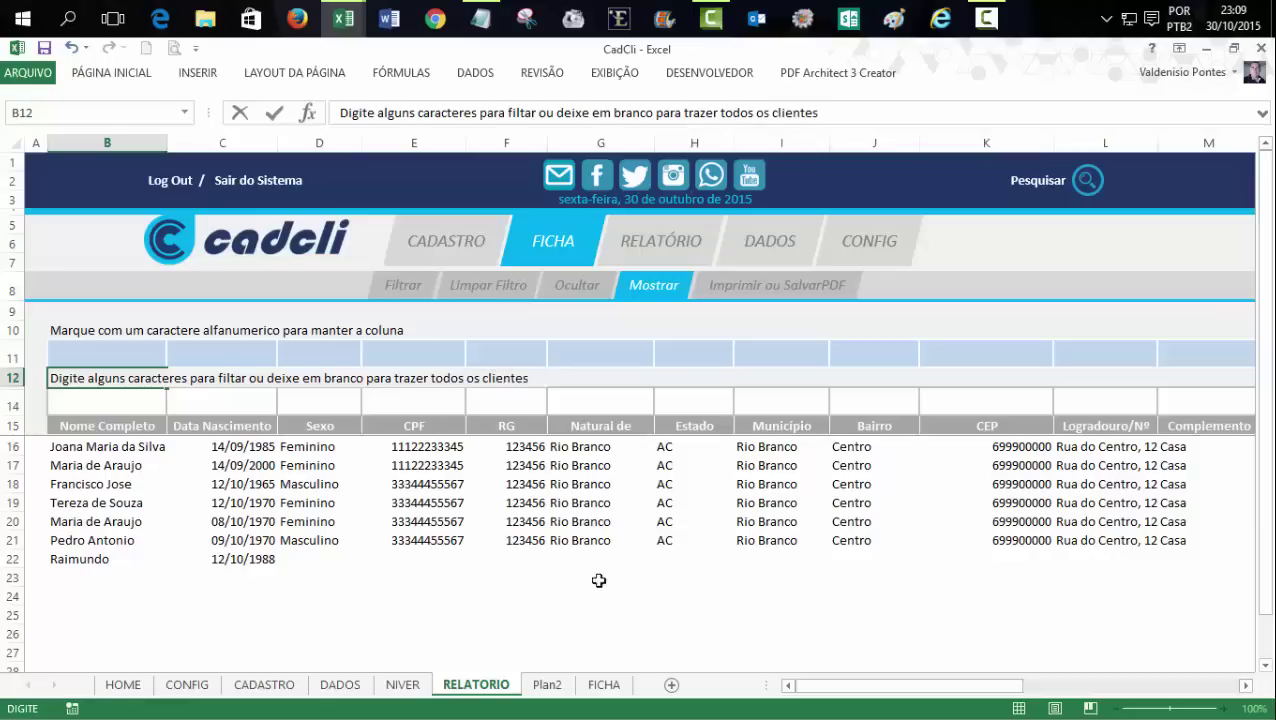
left_click(601, 636)
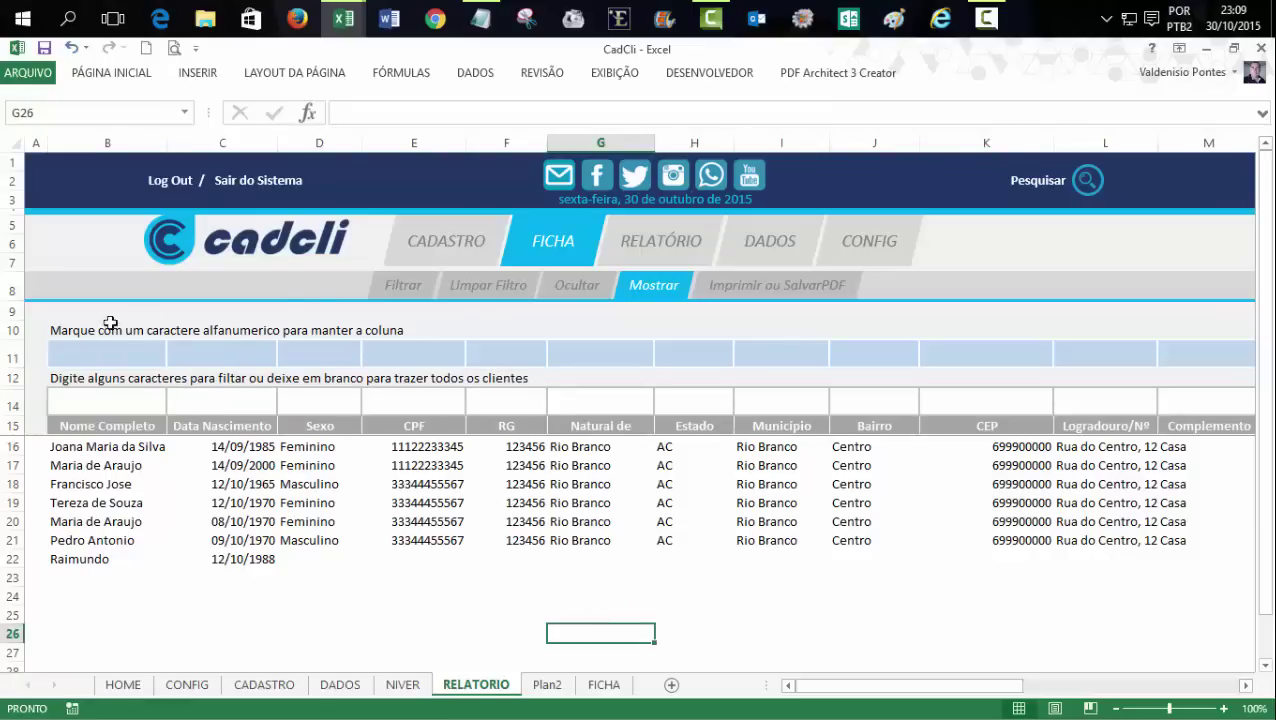
left_click_drag(1266, 384, 1266, 386)
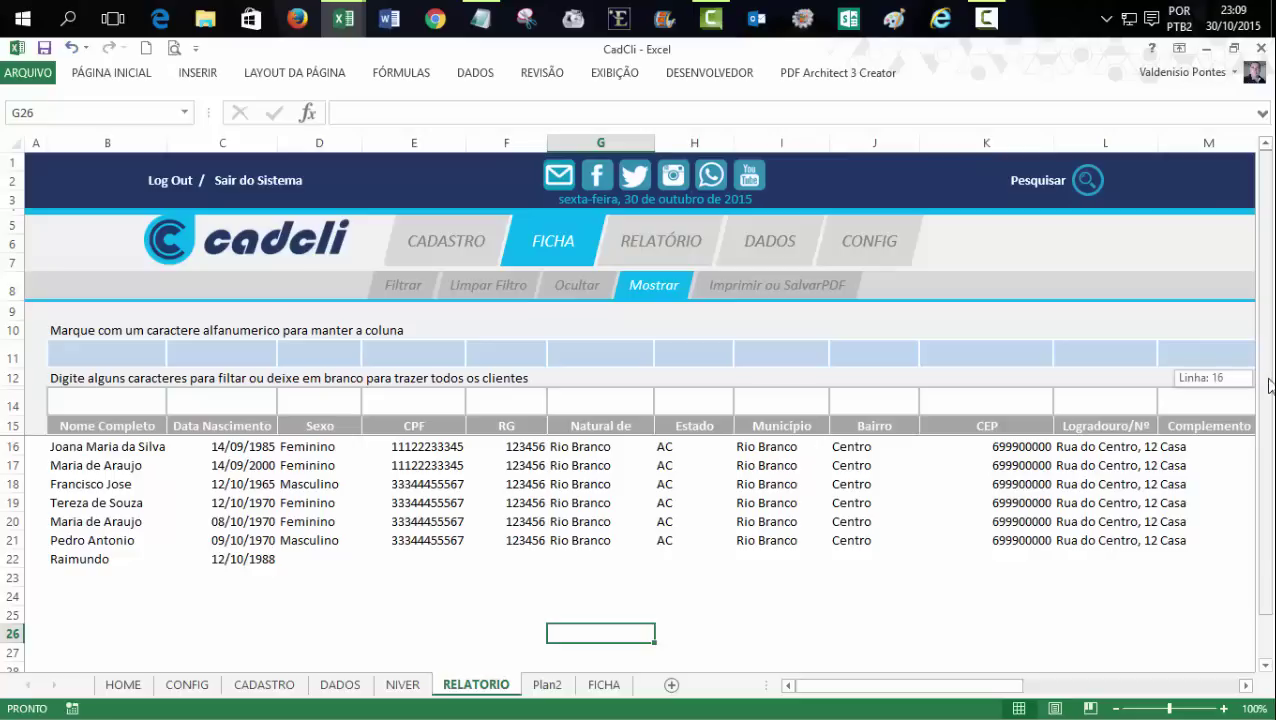
- Enter marker 1 in B11 and a in C11 to keep Nome Completo and Data Nascimento
left_click(394, 524)
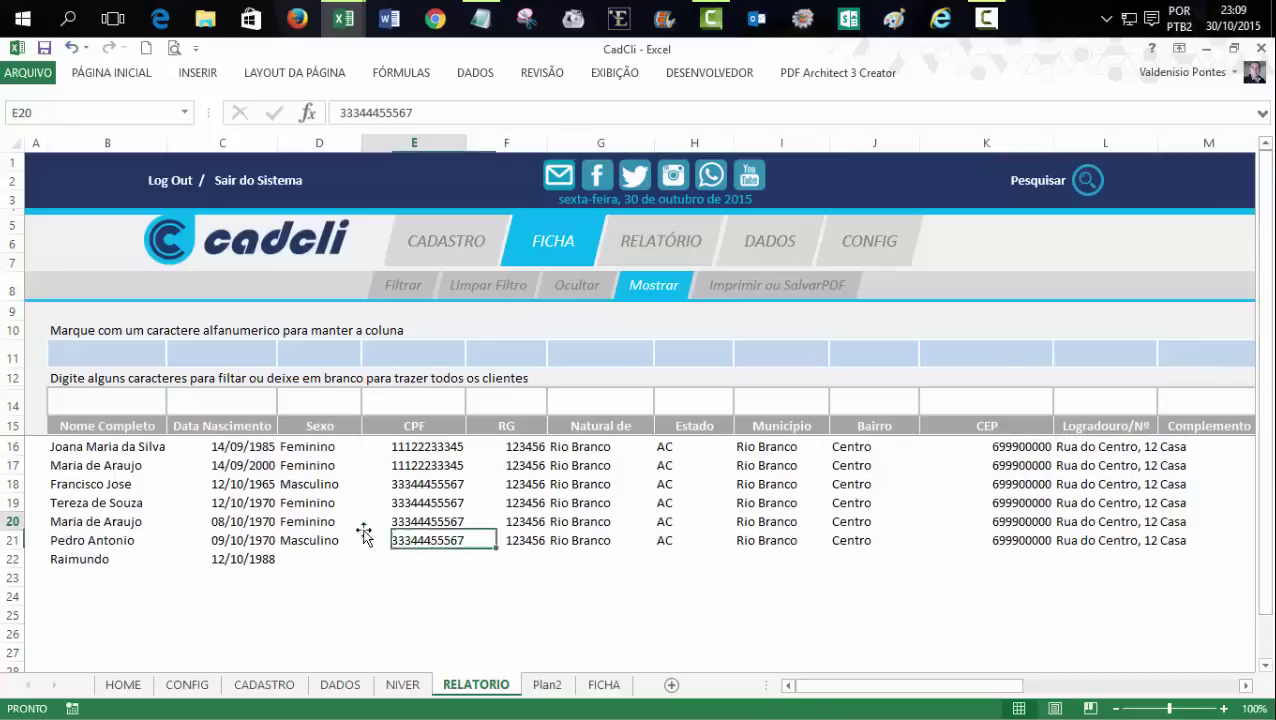
left_click(90, 347)
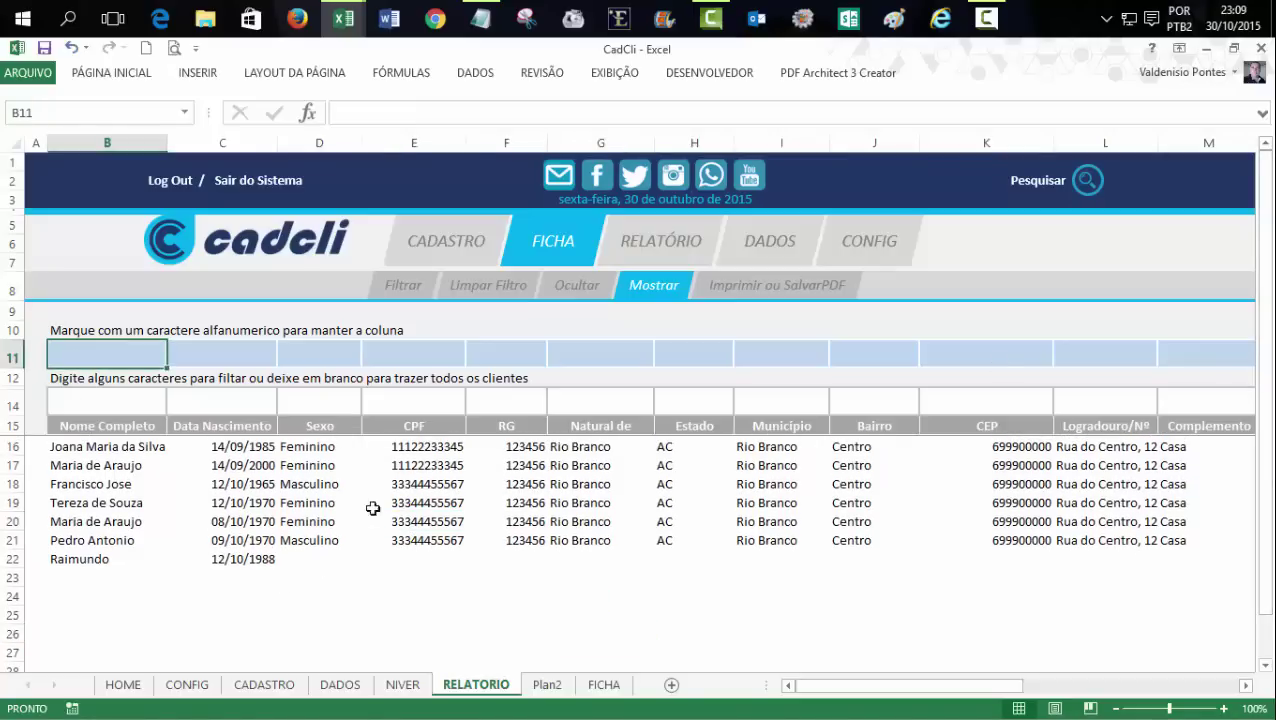
type("1")
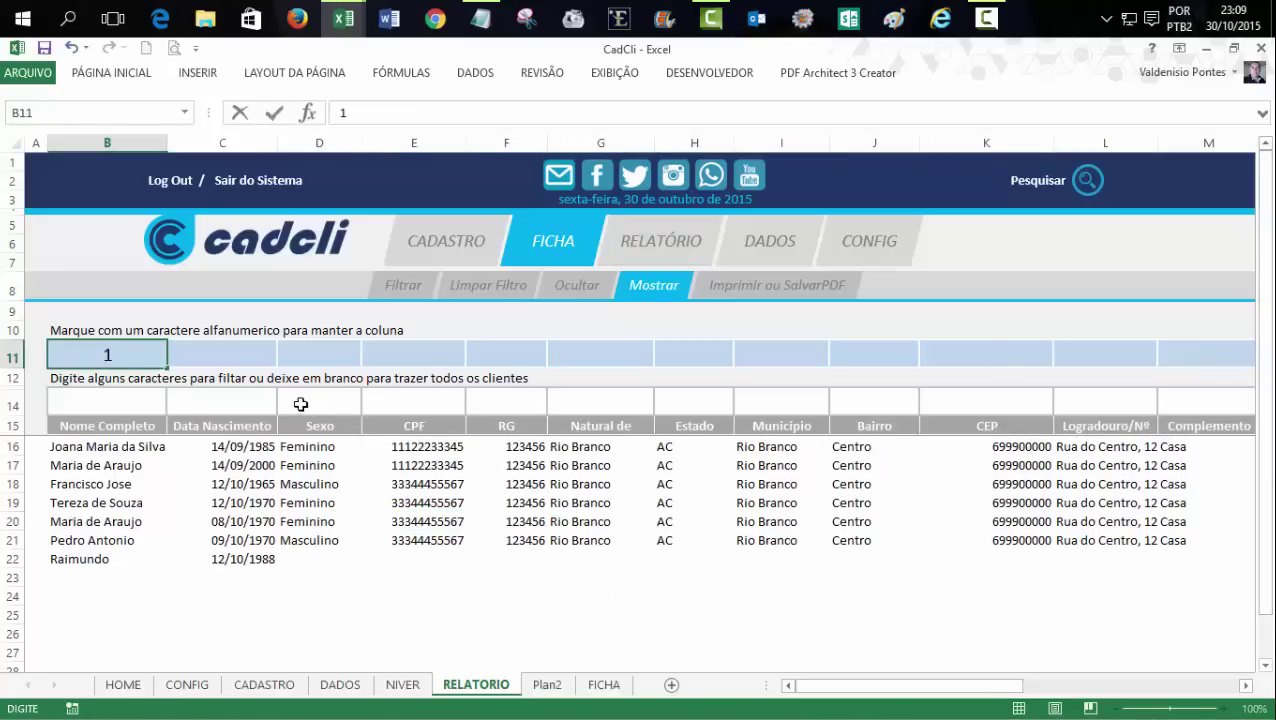
left_click(242, 354)
type("a")
left_click(410, 614)
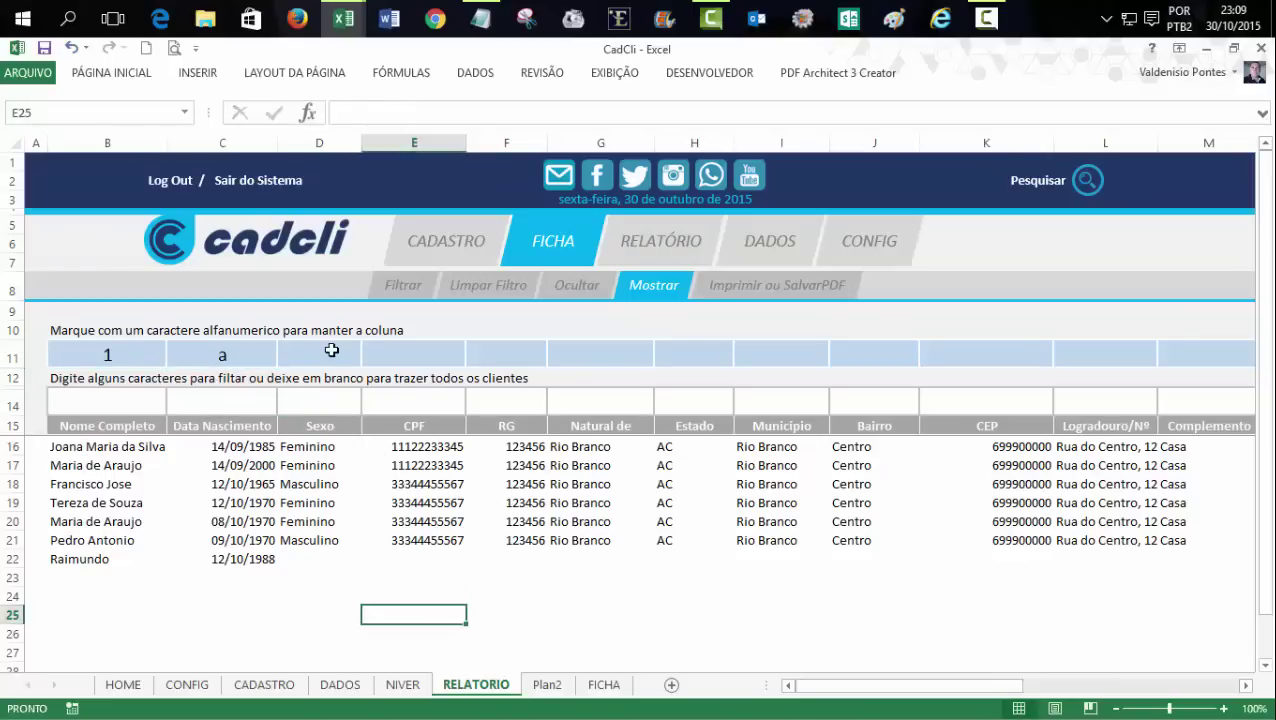
left_click(249, 356)
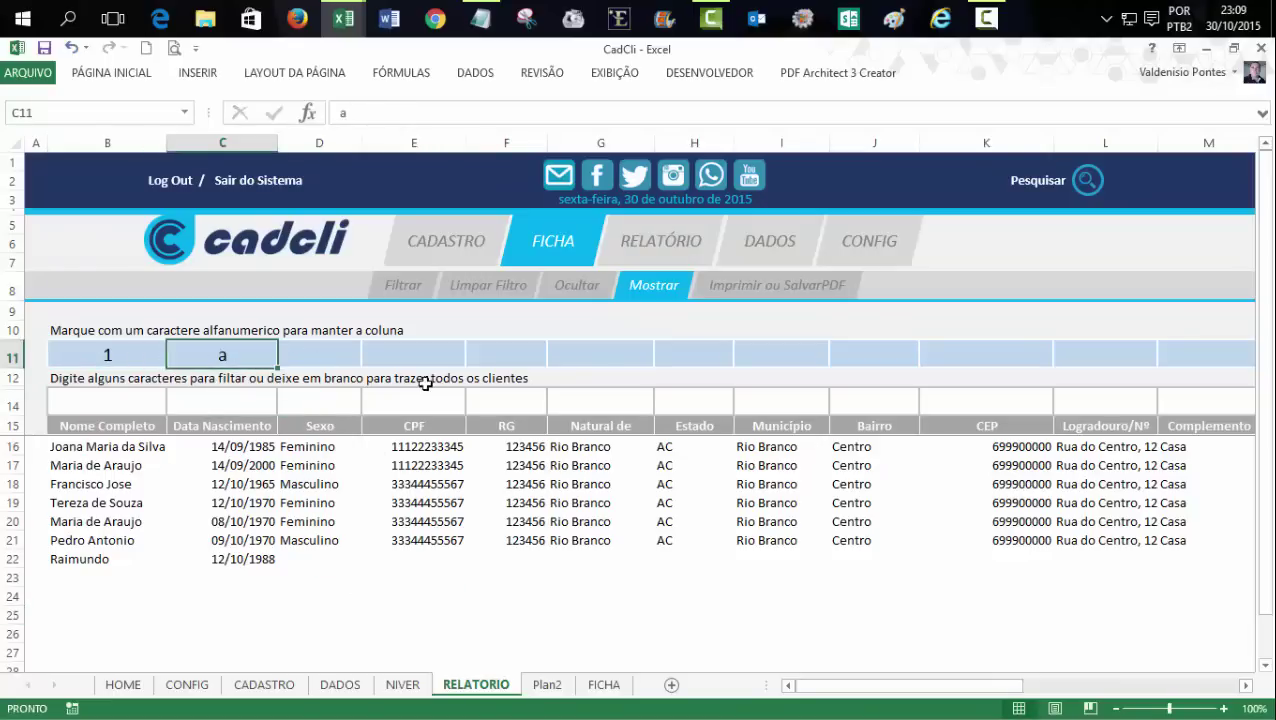
left_click(108, 357)
type("1")
left_click(600, 596)
- Step through the row 14 filter cells from Nome Completo to Municipio
left_click(107, 400)
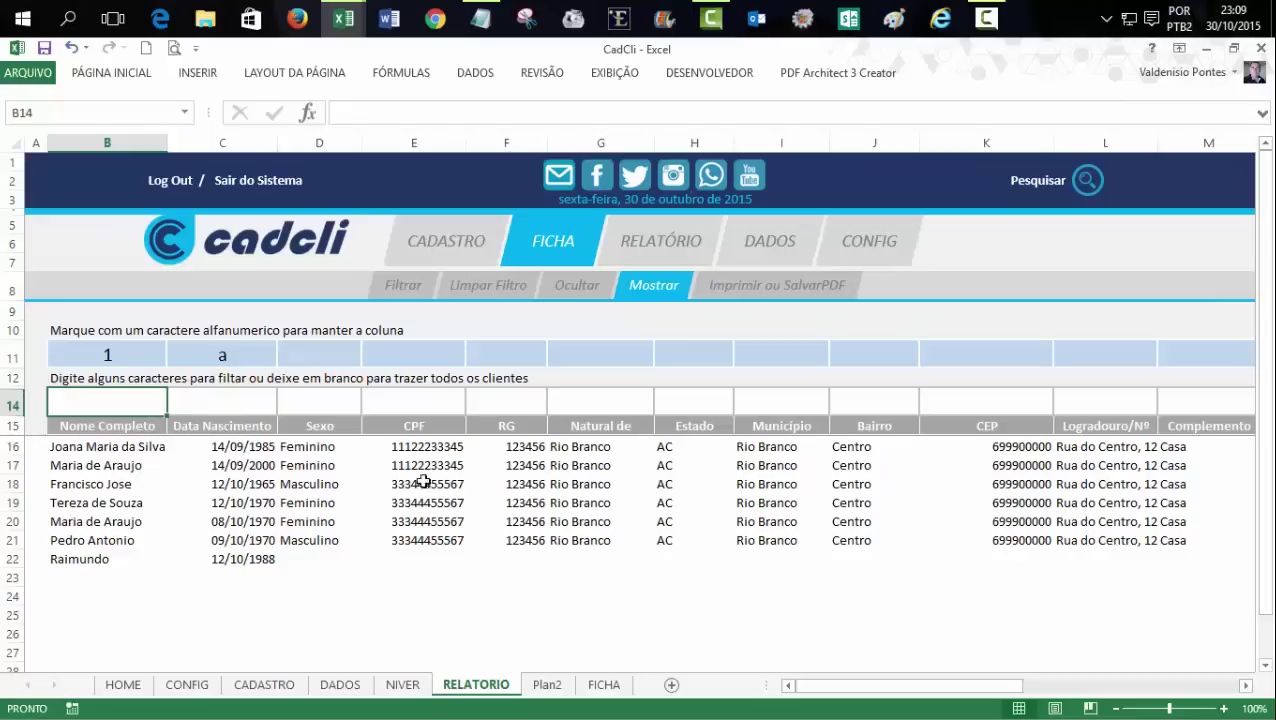
left_click(234, 406)
left_click(405, 408)
left_click(521, 406)
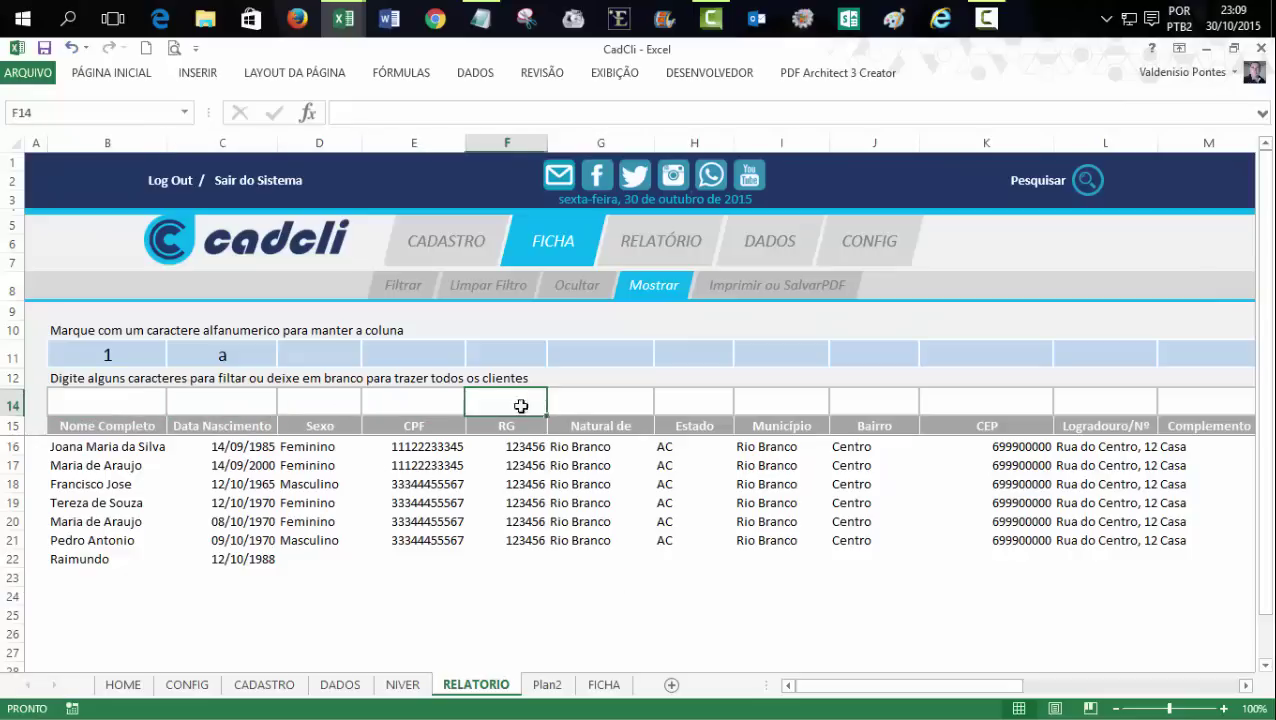
left_click(625, 406)
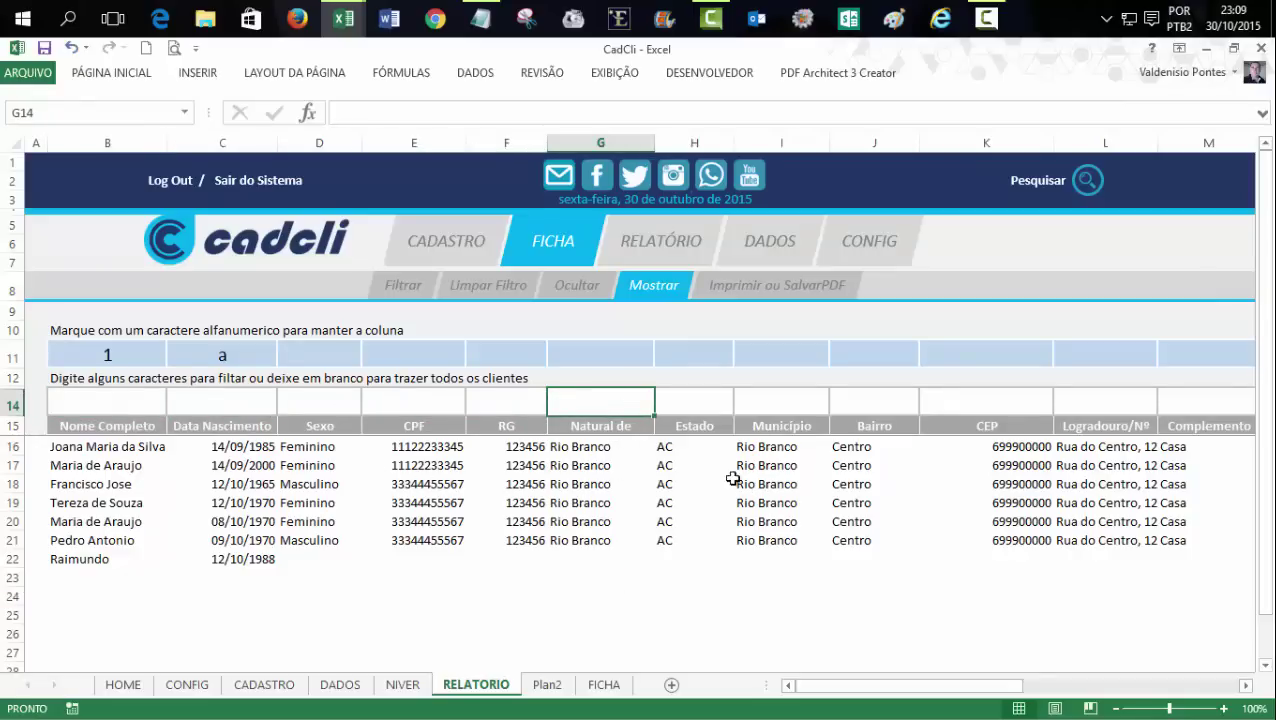
left_click(778, 396)
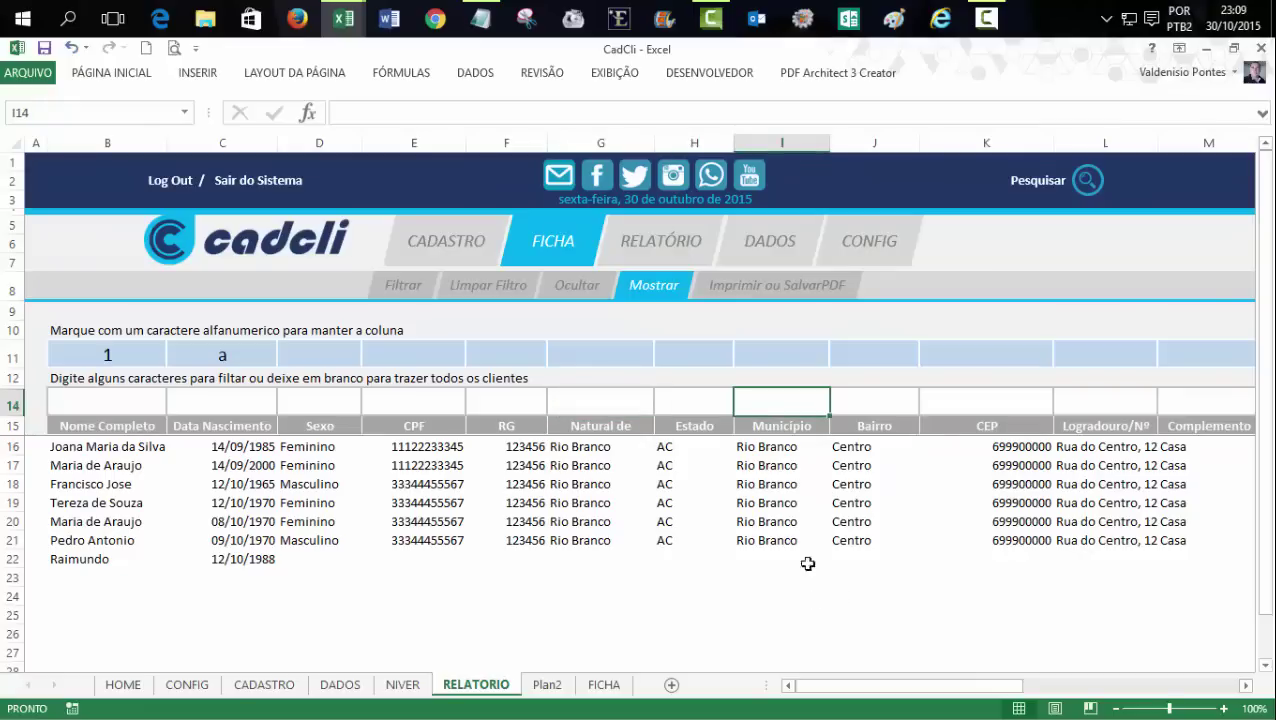
mouse_move(928, 685)
left_mouse_down()
mouse_move(1105, 686)
mouse_move(897, 698)
left_mouse_up()
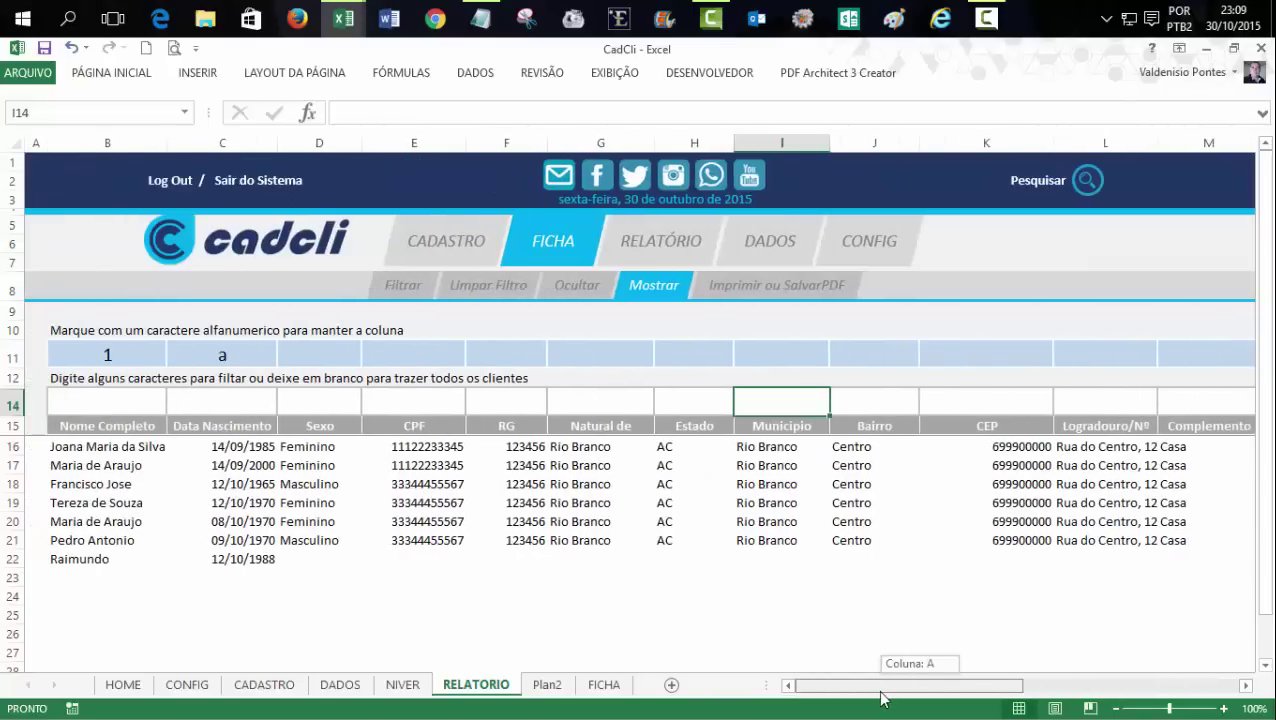
left_click(441, 607)
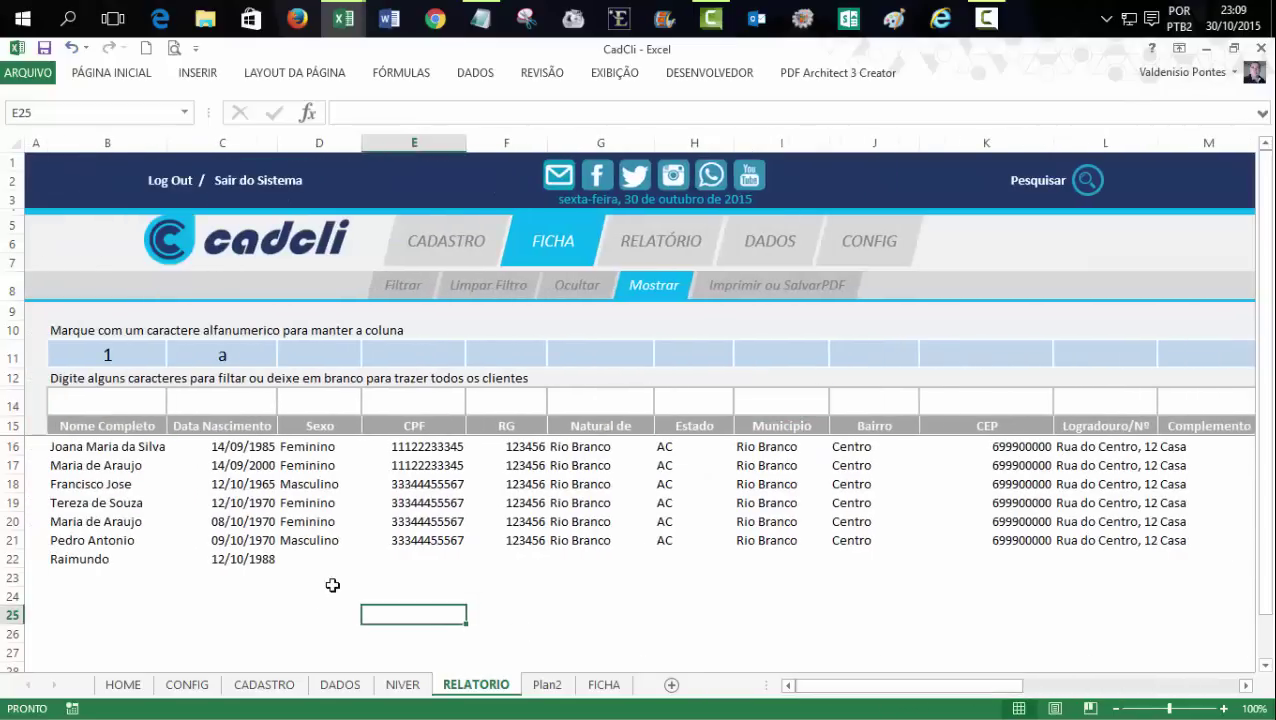
left_click(577, 288)
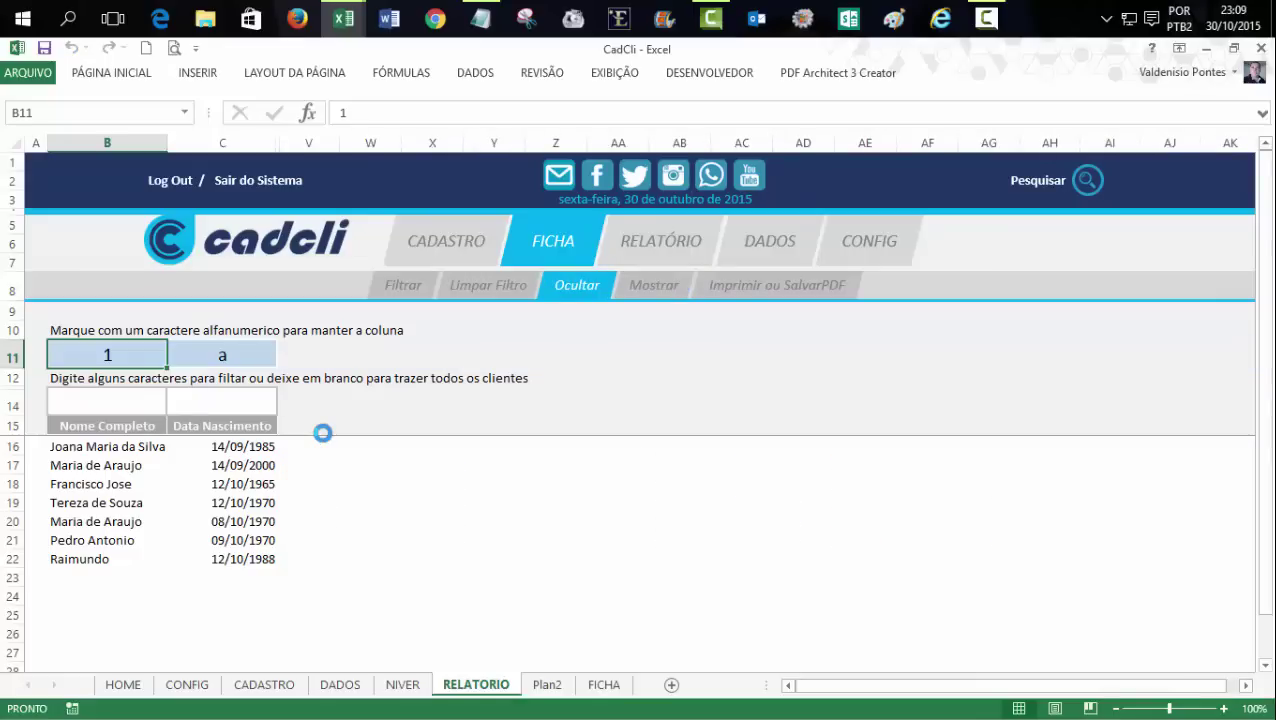
left_click(650, 287)
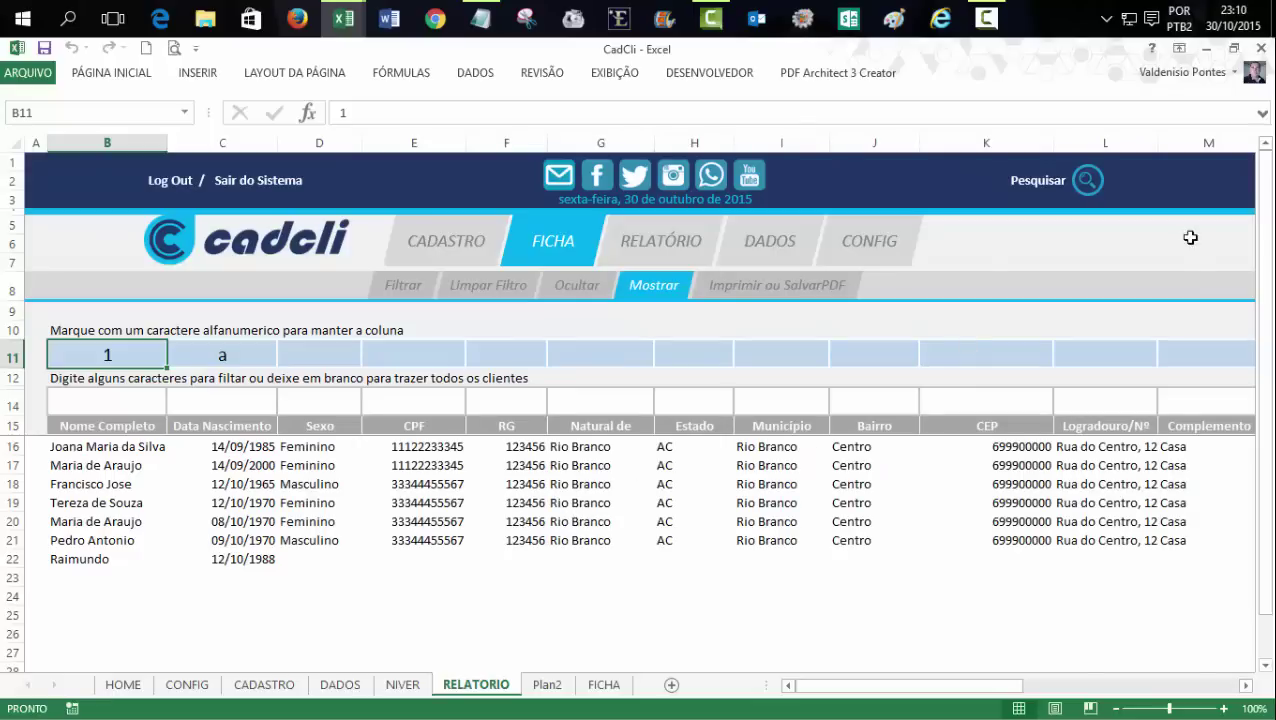
left_click(1263, 204)
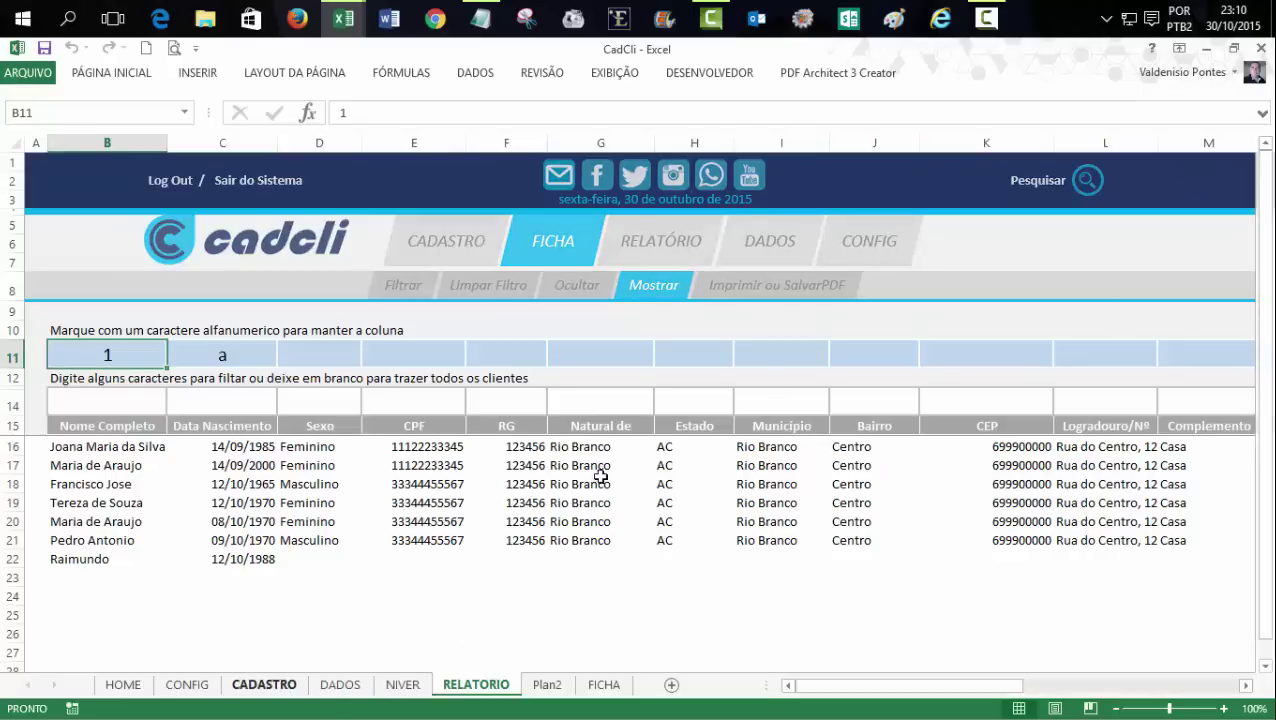
- Paste CADASTRO's full-screen image into RELATORIO at M2, moved to the header's right end
left_click(245, 686)
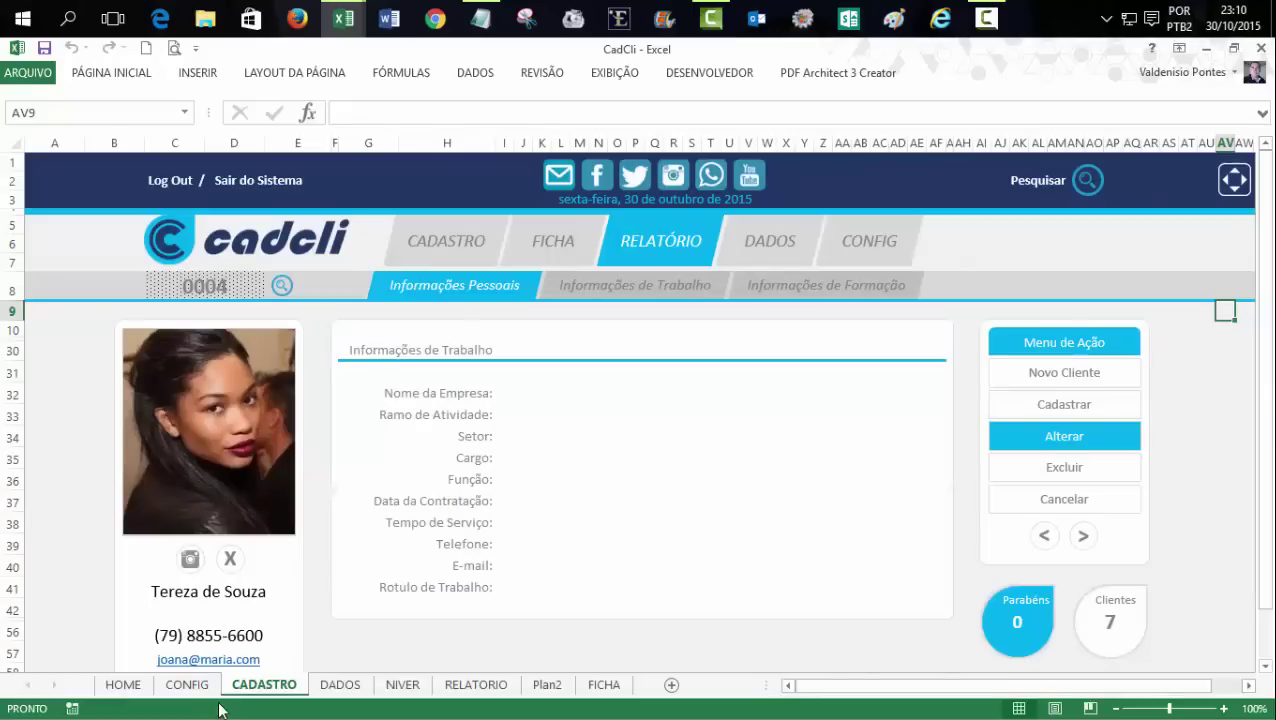
left_click(1225, 195)
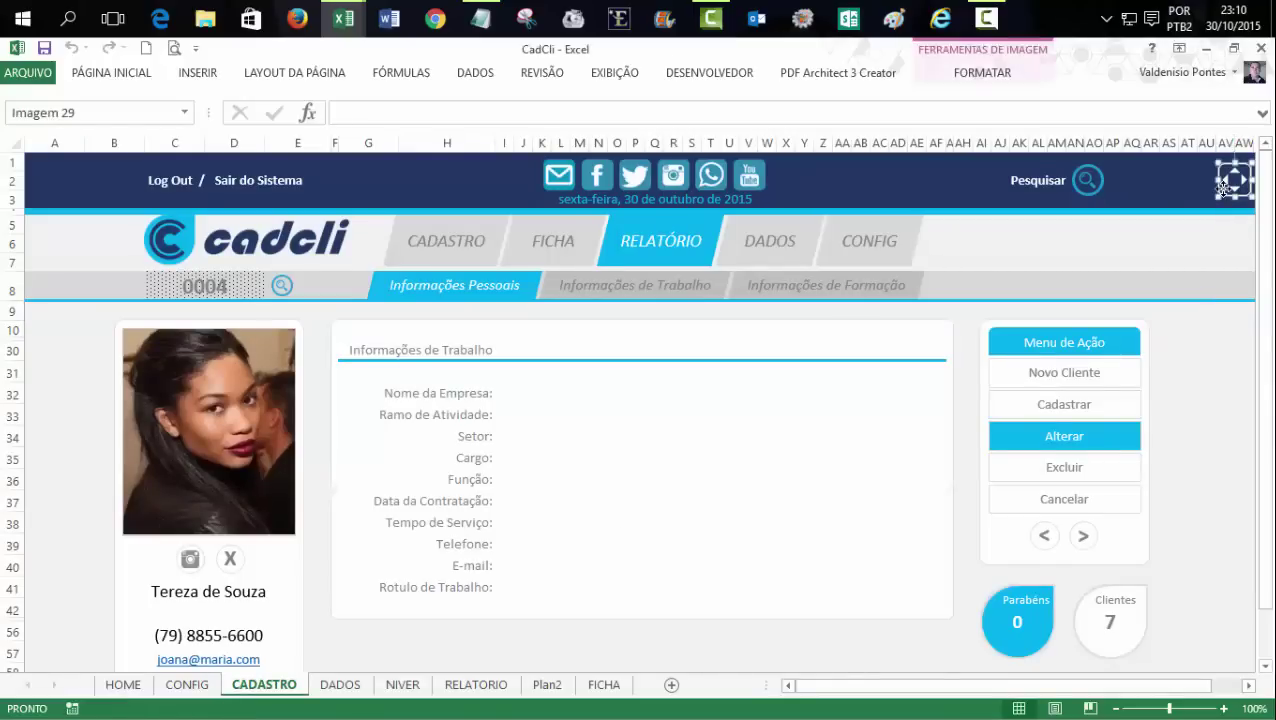
left_click(1208, 347)
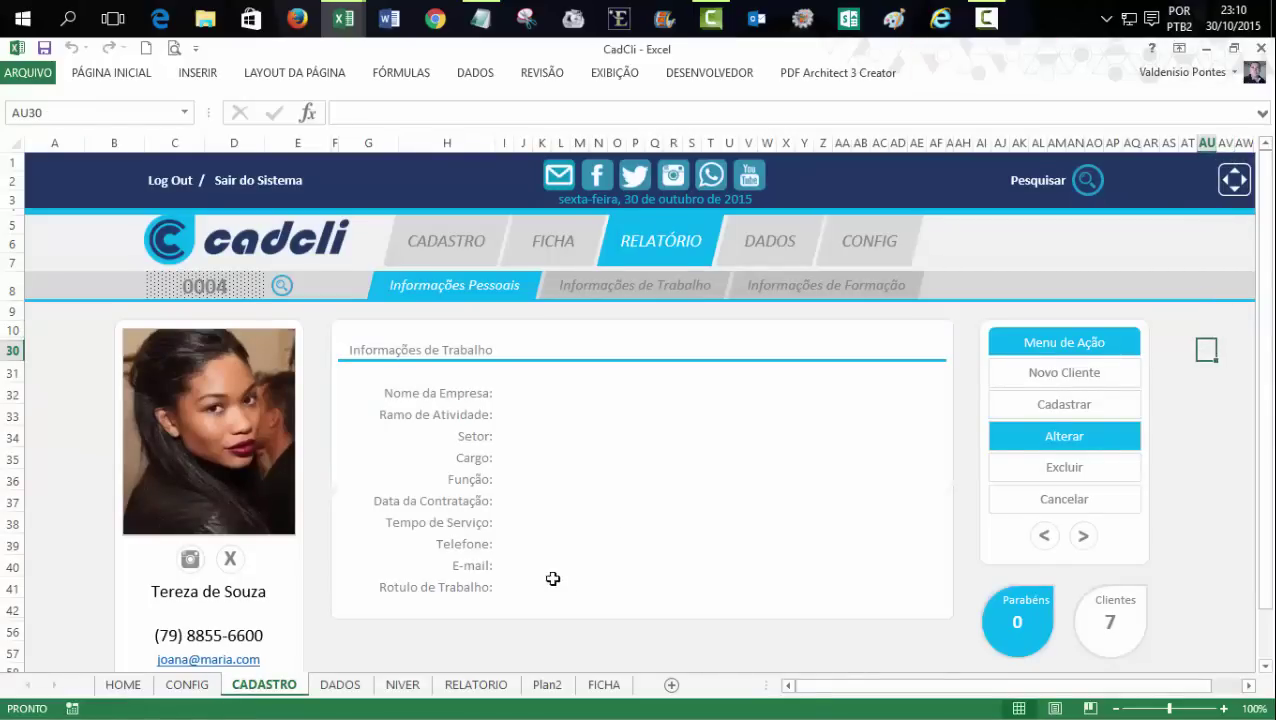
left_click(464, 690)
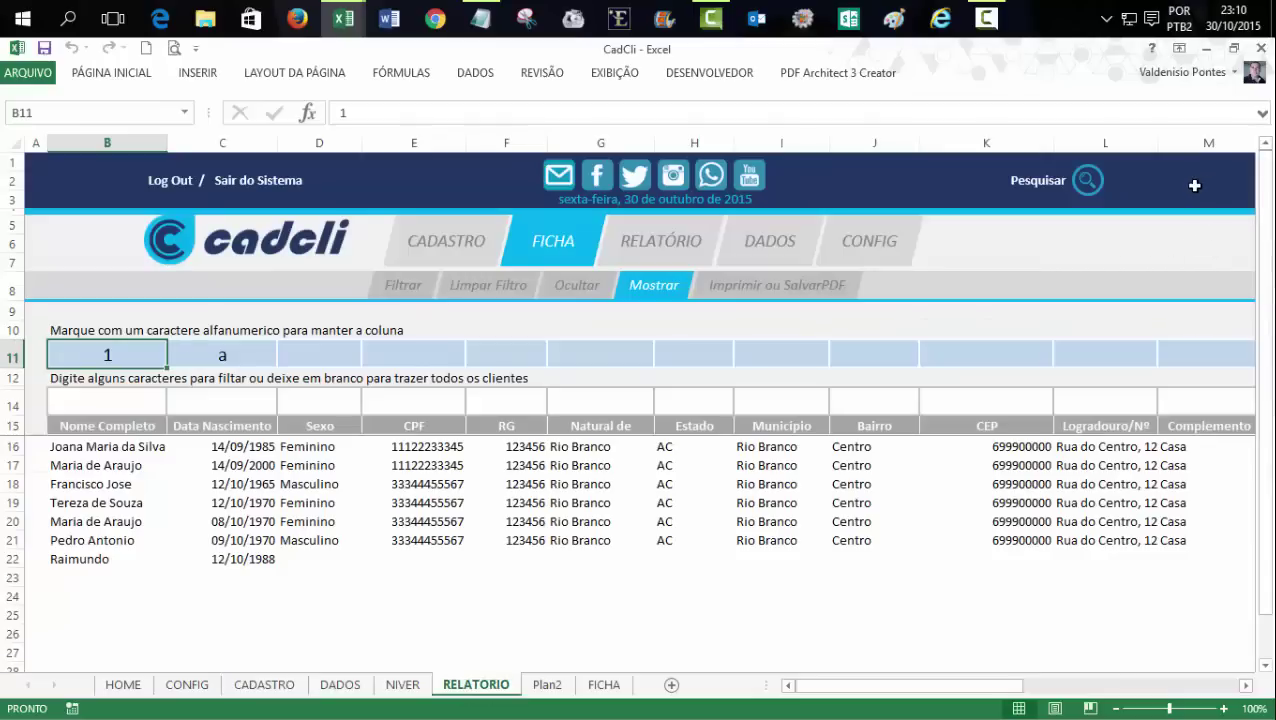
left_click(1208, 184)
key("ctrl+v")
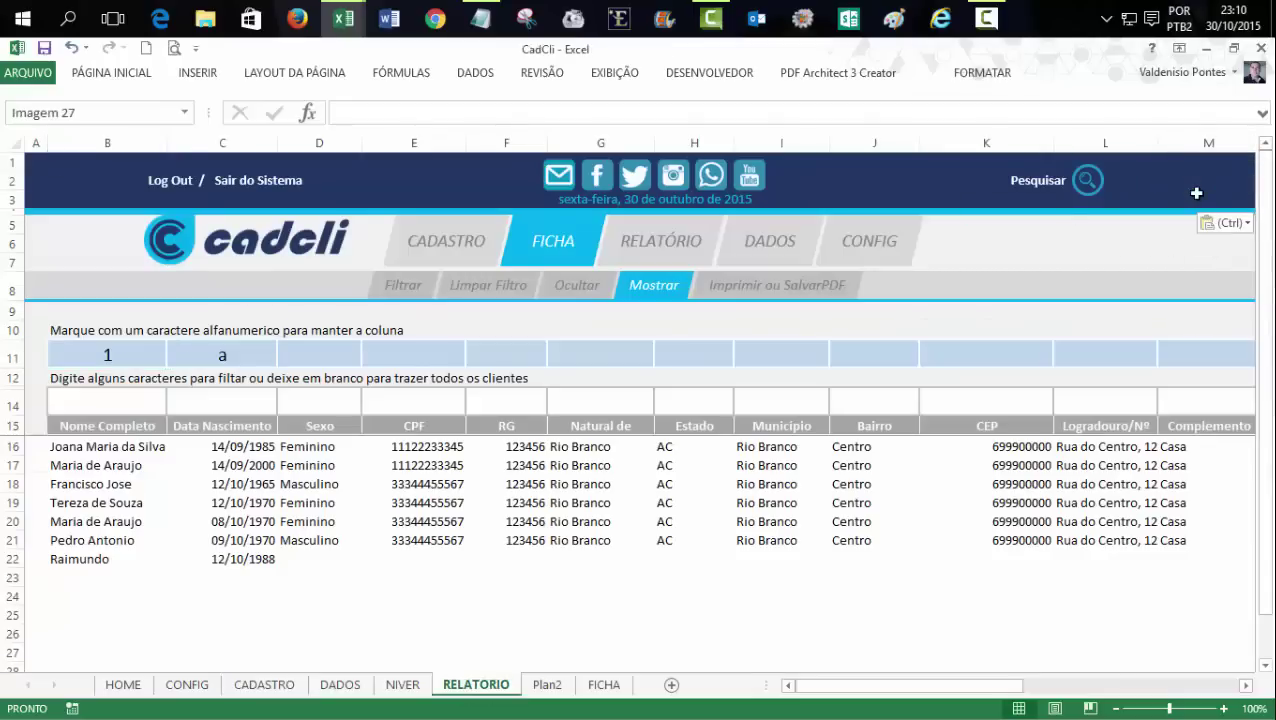
left_click_drag(1176, 193, 1228, 181)
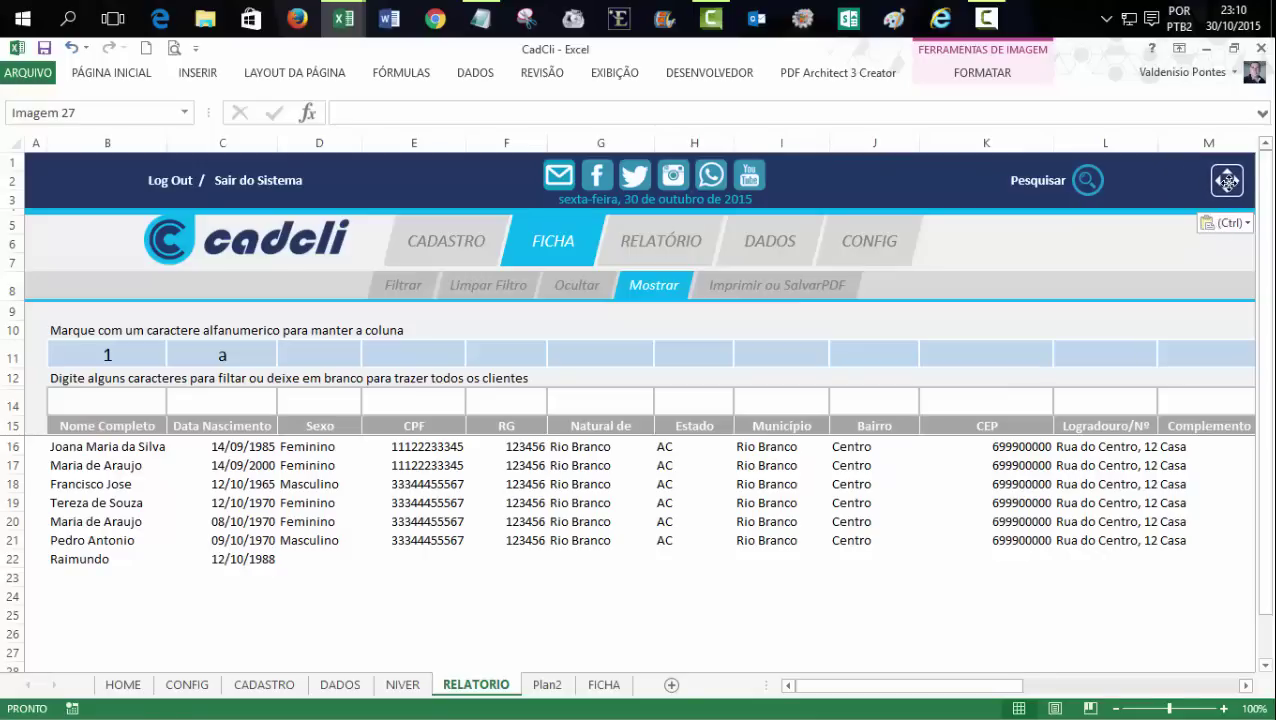
left_click(1199, 580)
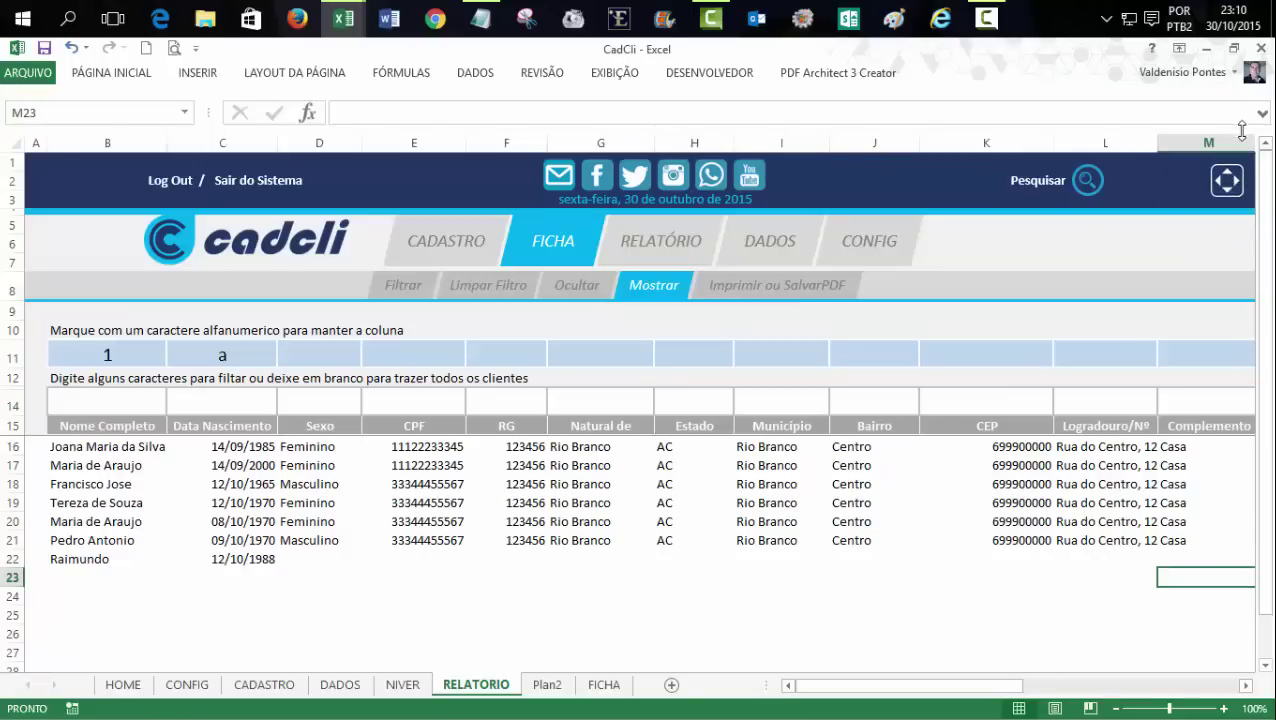
- Test the new image by entering and leaving full screen, then go full screen again
left_click(1227, 180)
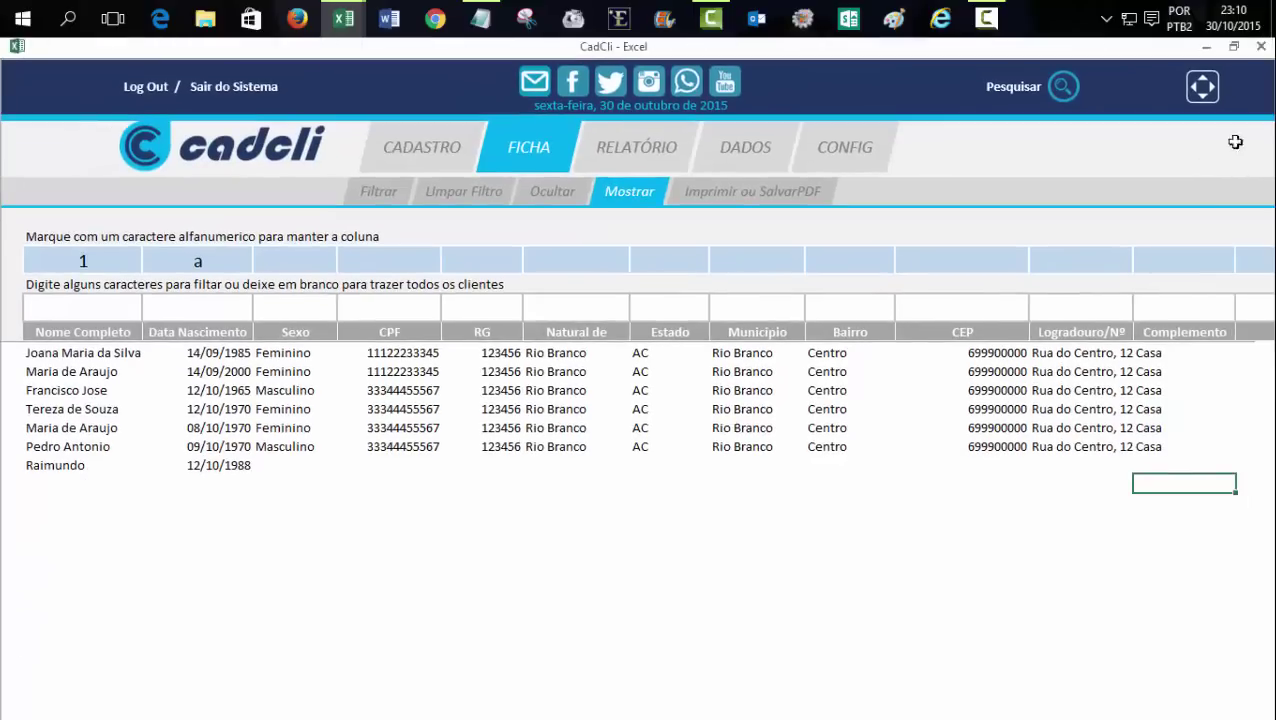
left_click(1204, 92)
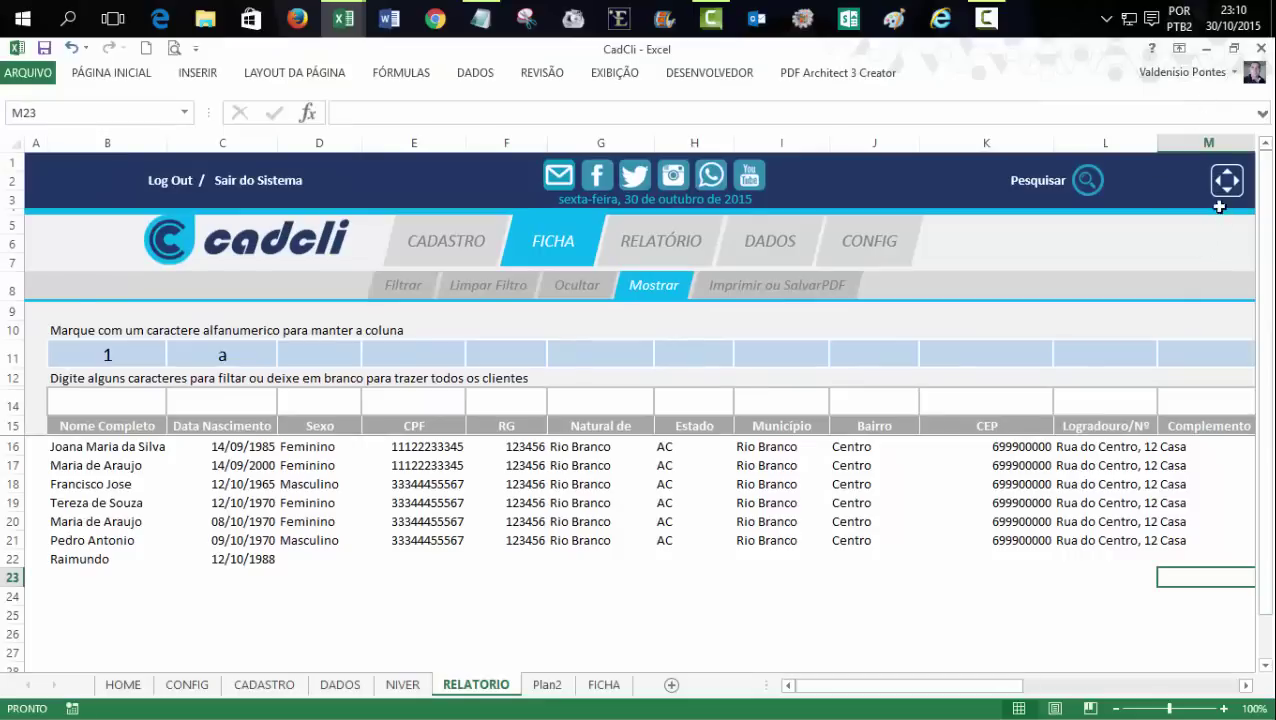
left_click(1221, 199, "ctrl")
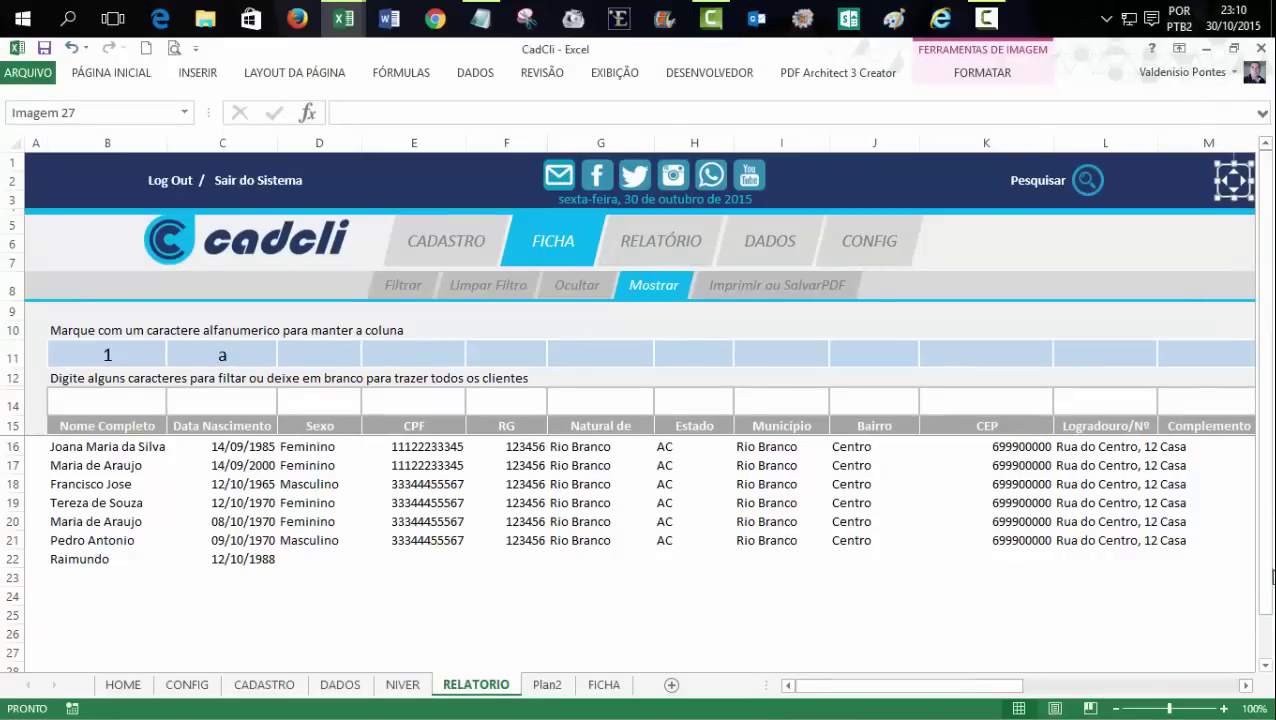
left_click(1205, 594)
left_click(1232, 182)
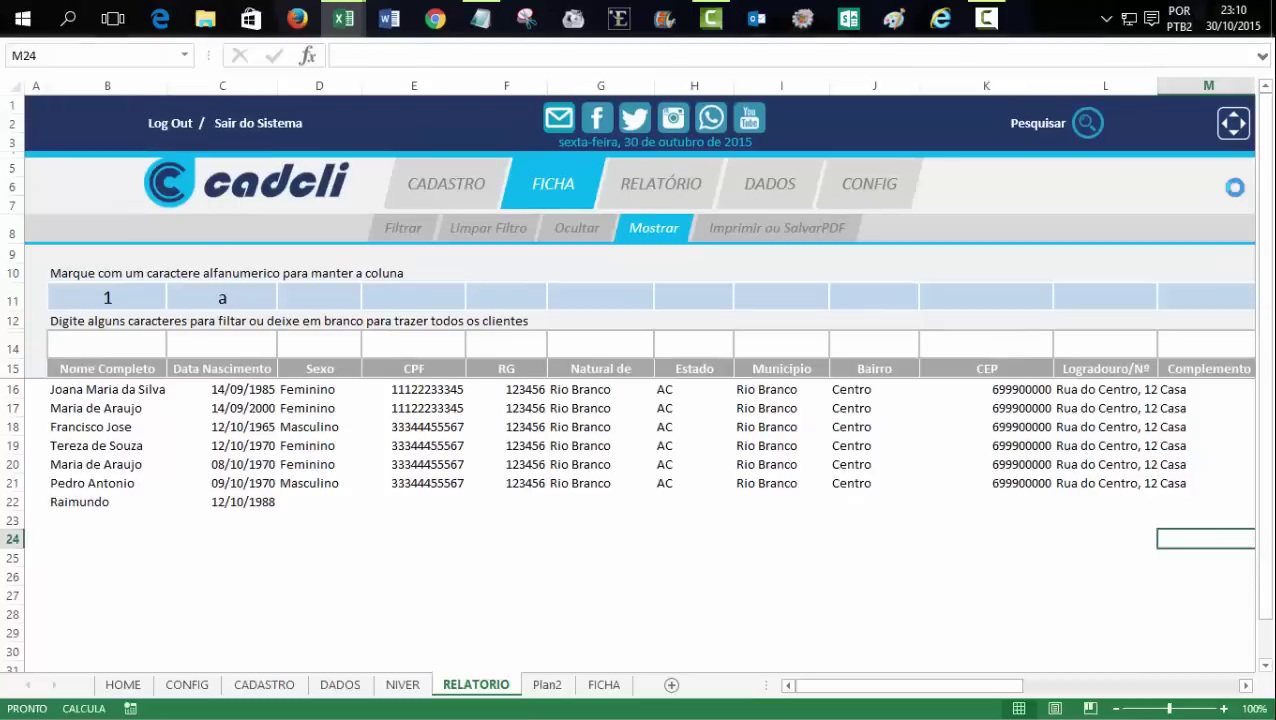
left_click(762, 593)
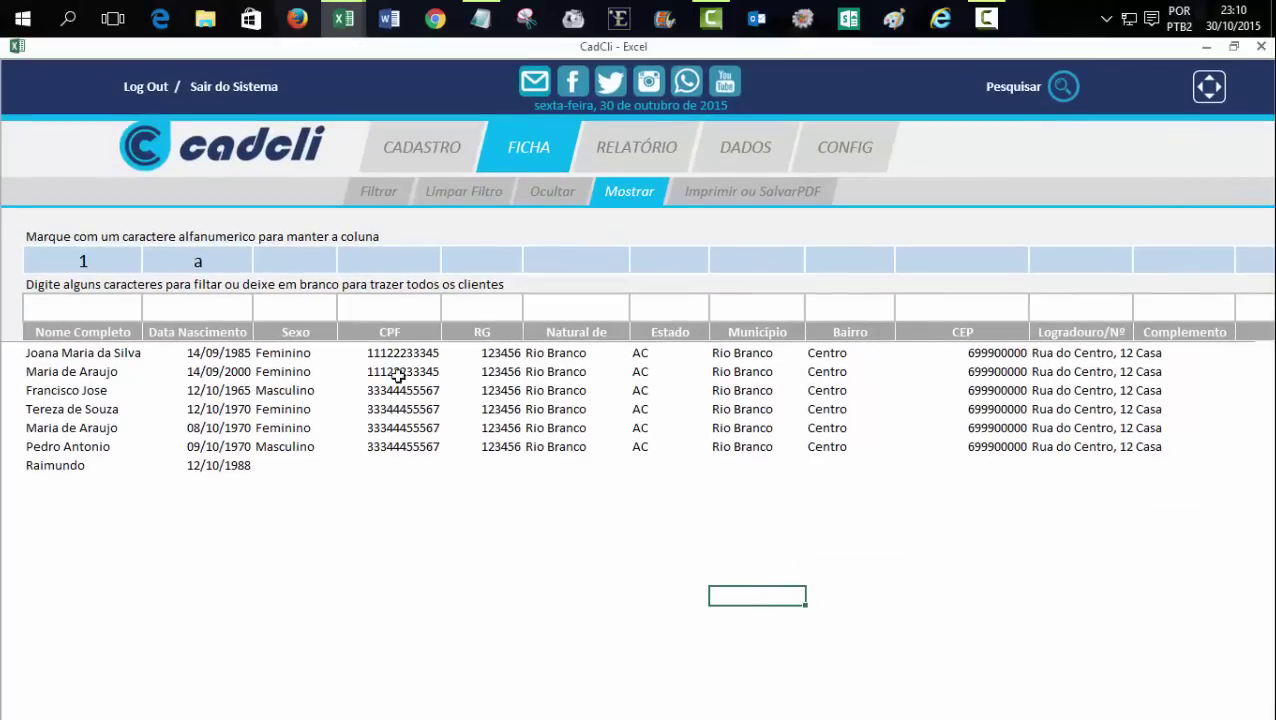
- Test Limpar Filtro, Ocultar, Mostrar, Imprimir (cancelled) and Filtrar, then exit full screen and select row 11
left_click(368, 192)
left_click(478, 198)
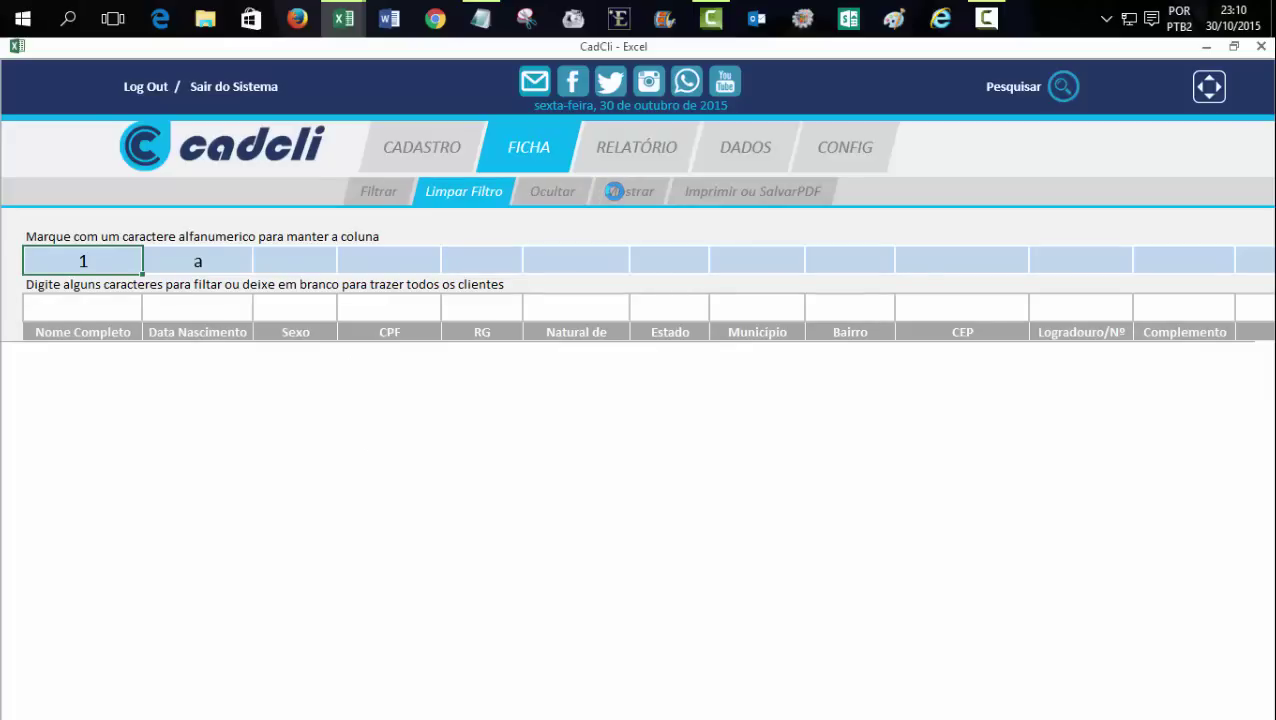
left_click(614, 193)
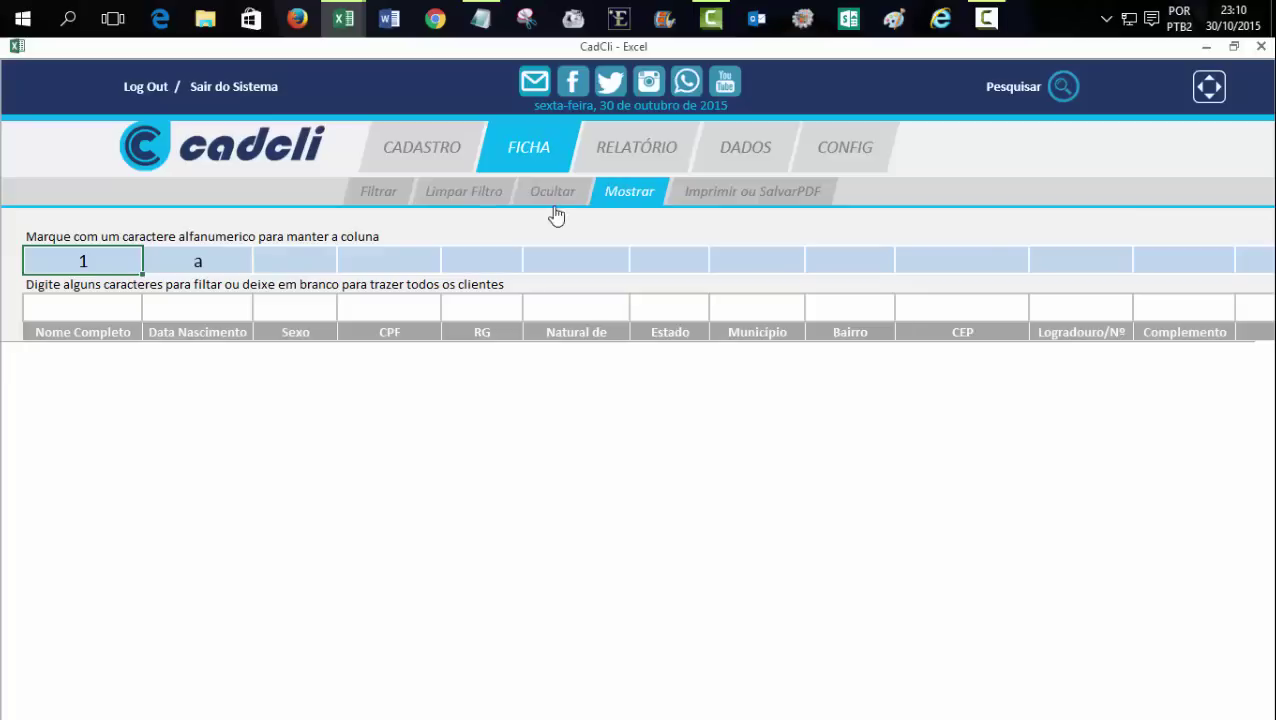
left_click(778, 193)
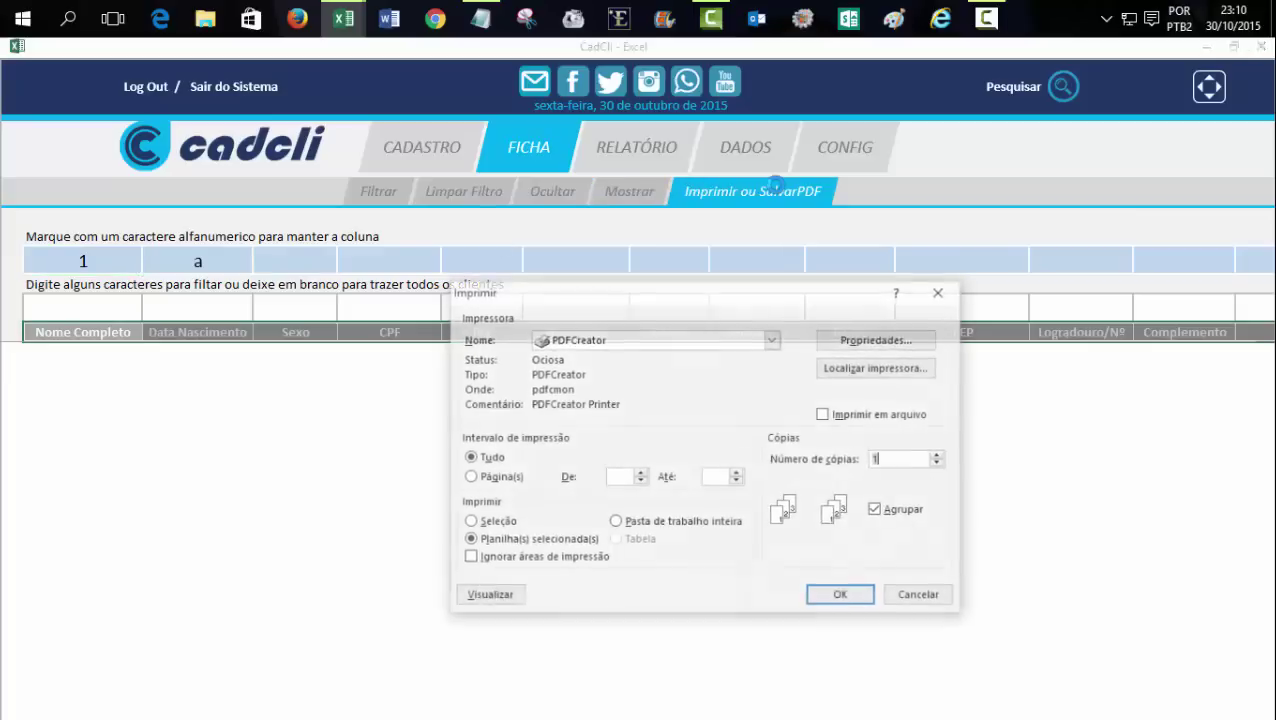
left_click(920, 601)
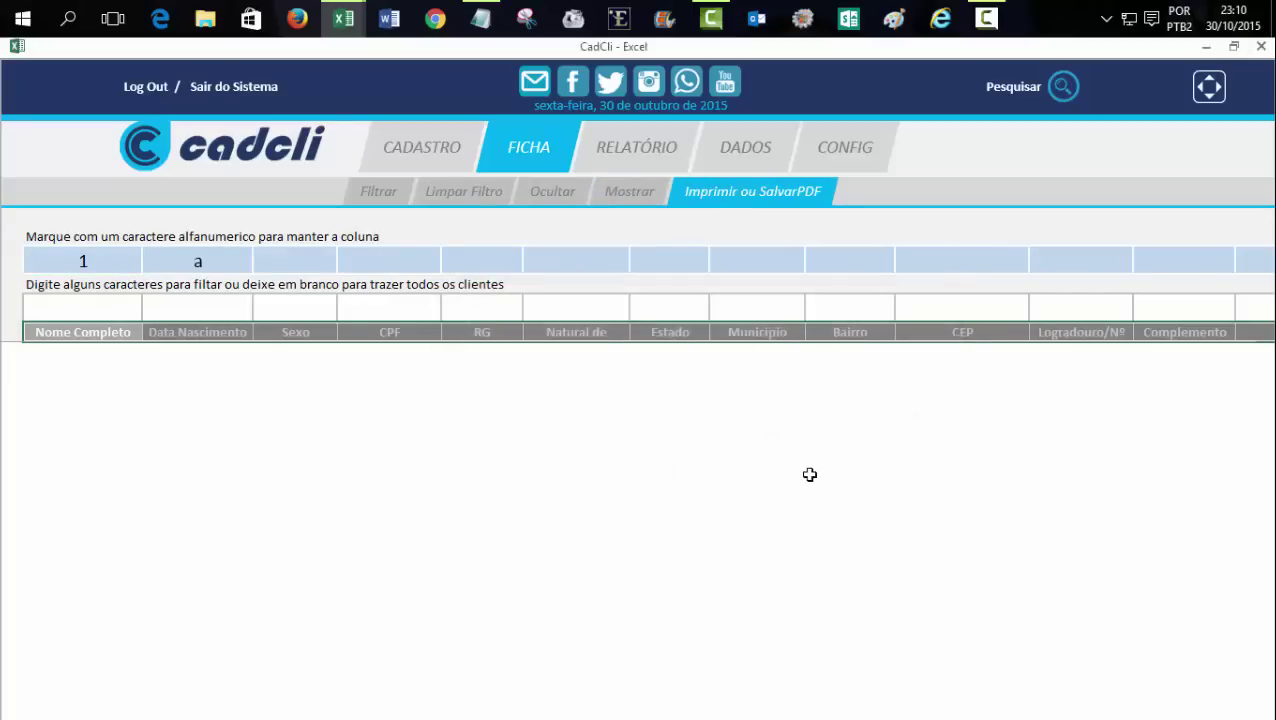
left_click(393, 203)
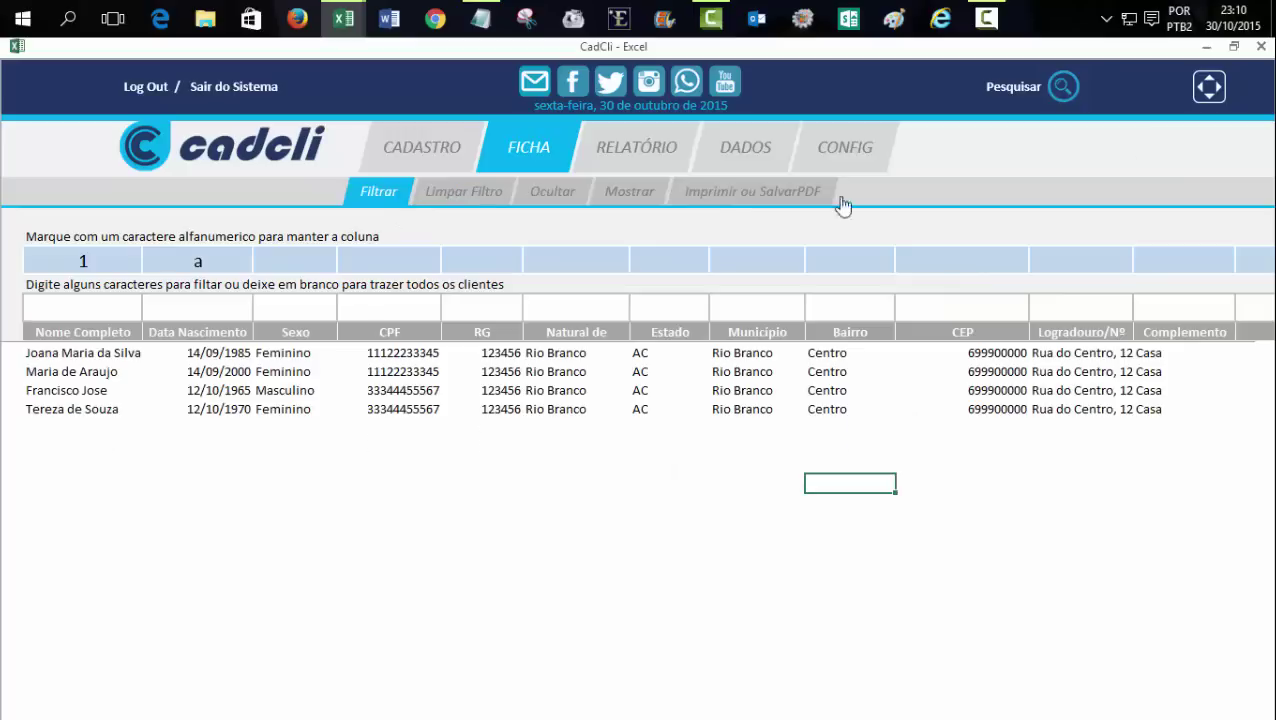
left_click(463, 192)
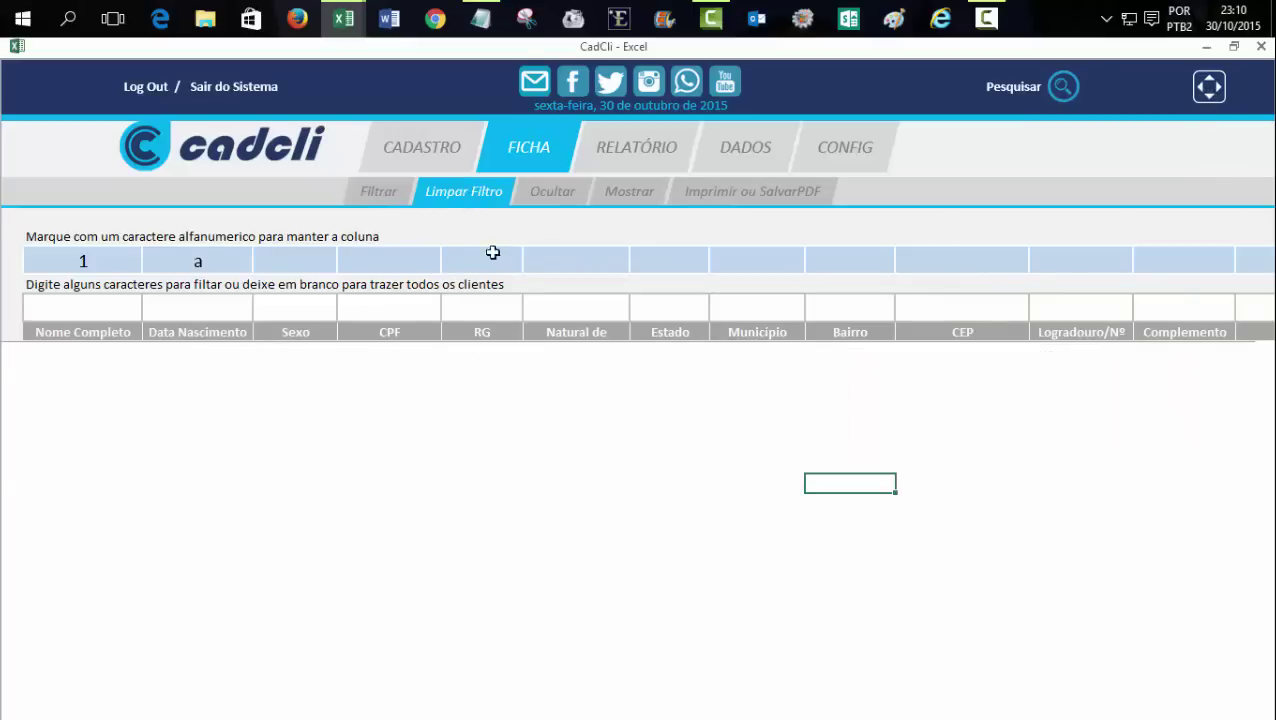
left_click(1208, 87)
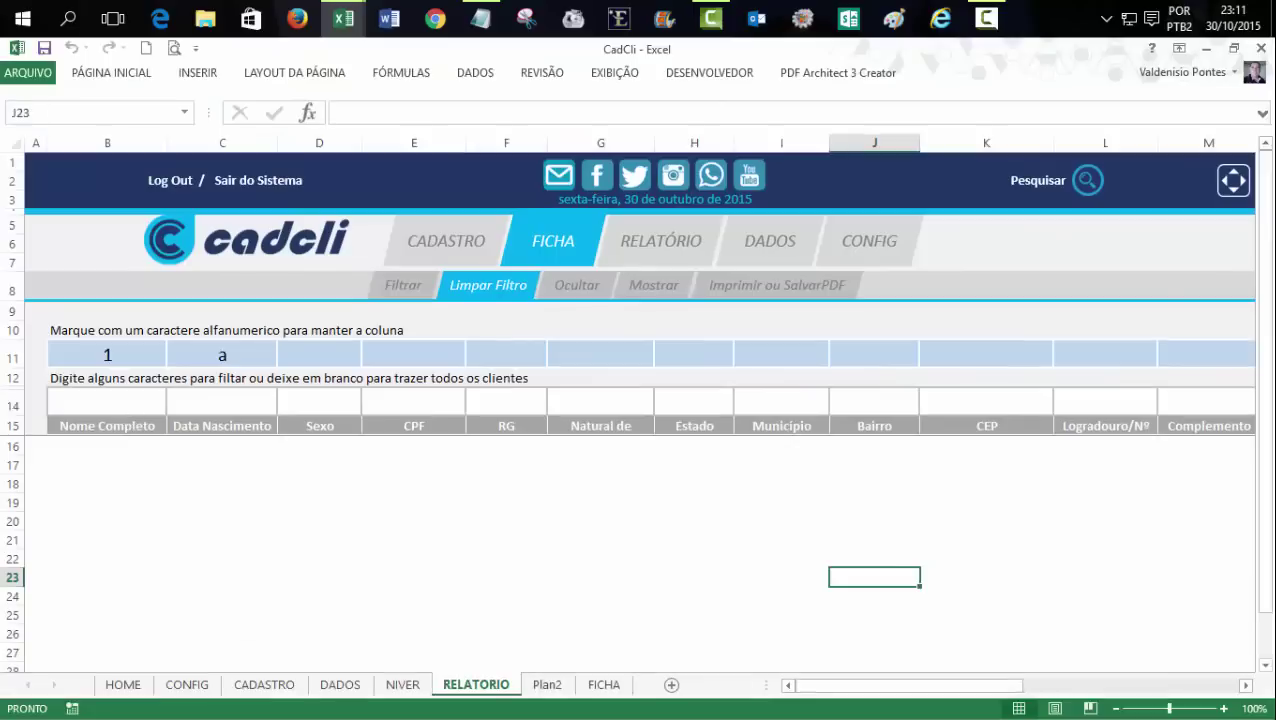
left_click(11, 355)
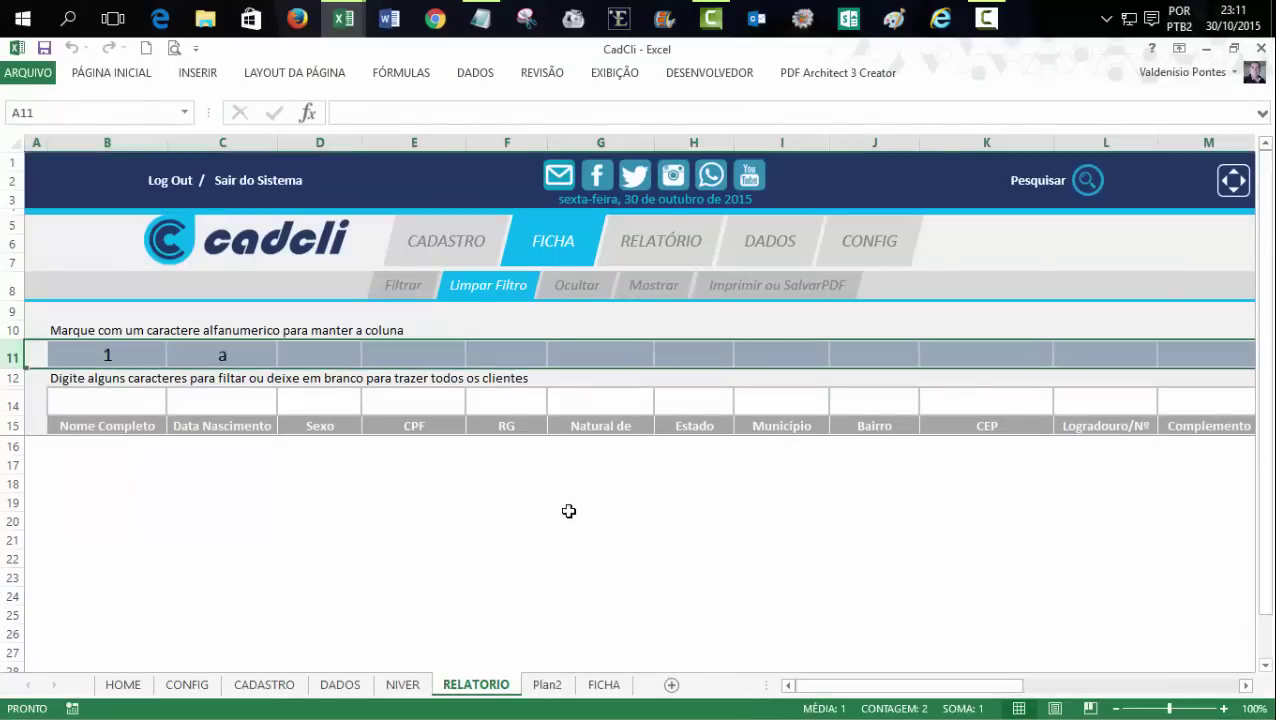
- Add Range("B11:U11").ClearContents after Call EfeitoMenuCadastro in LimparFiltroRelatorio
mouse_move(343, 18)
left_click(440, 105)
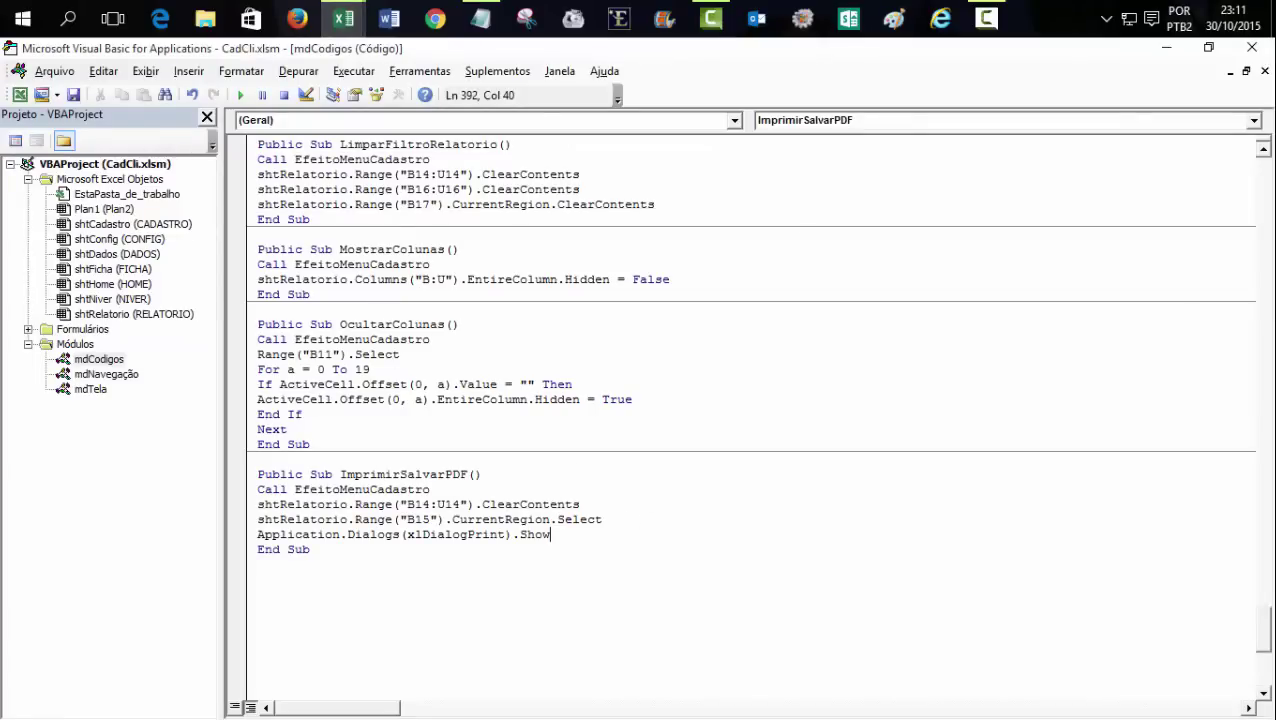
left_click_drag(1263, 621, 1263, 607)
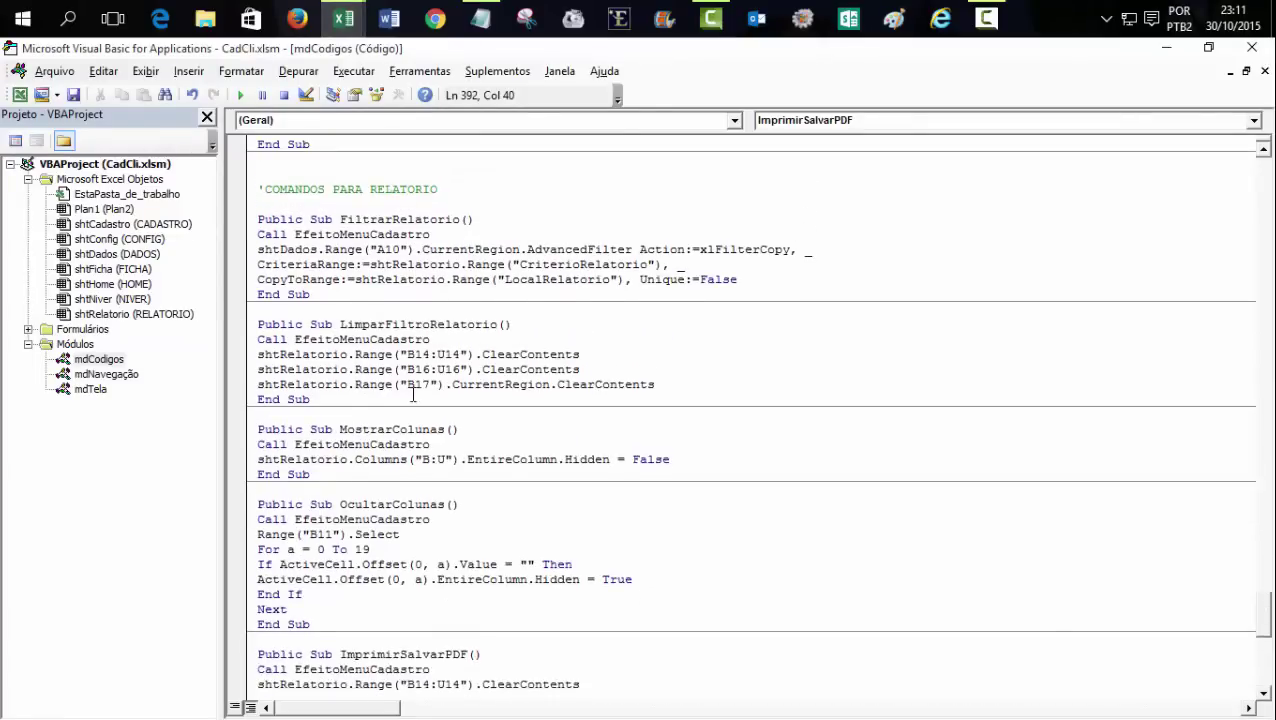
left_click_drag(258, 355, 584, 354)
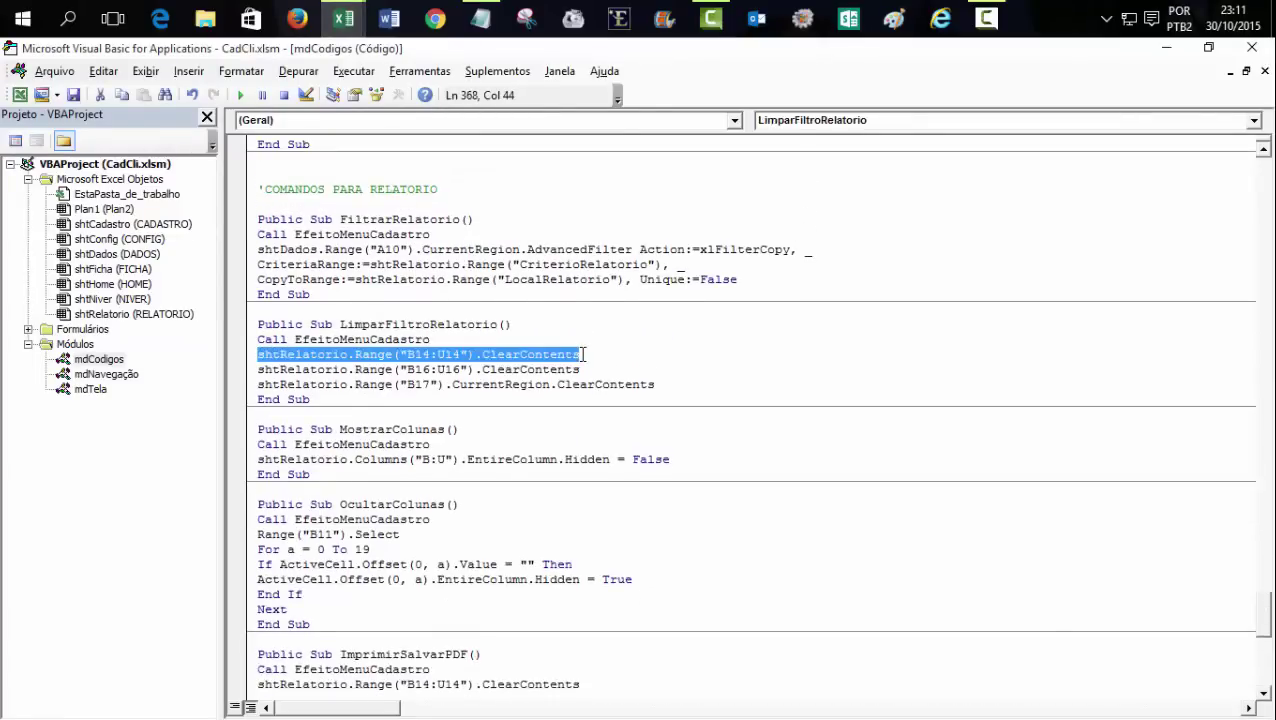
key("ctrl+c")
left_click(454, 339)
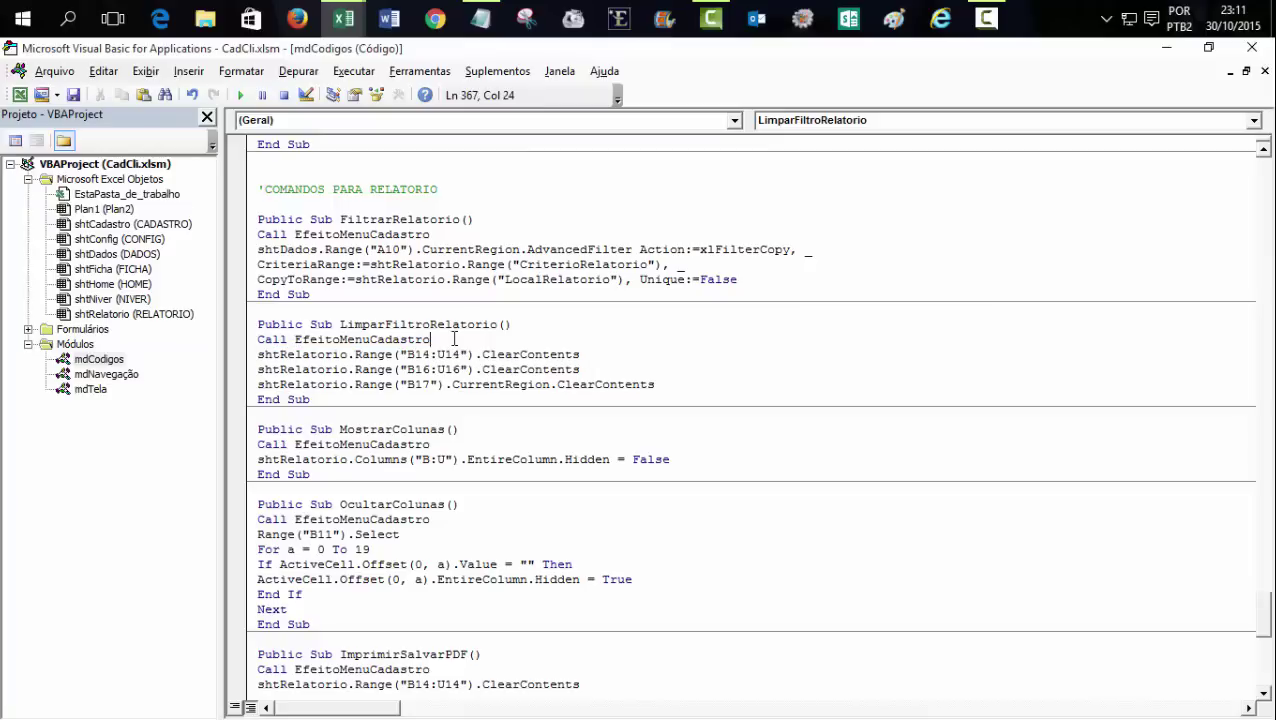
key("Return")
key("ctrl+v")
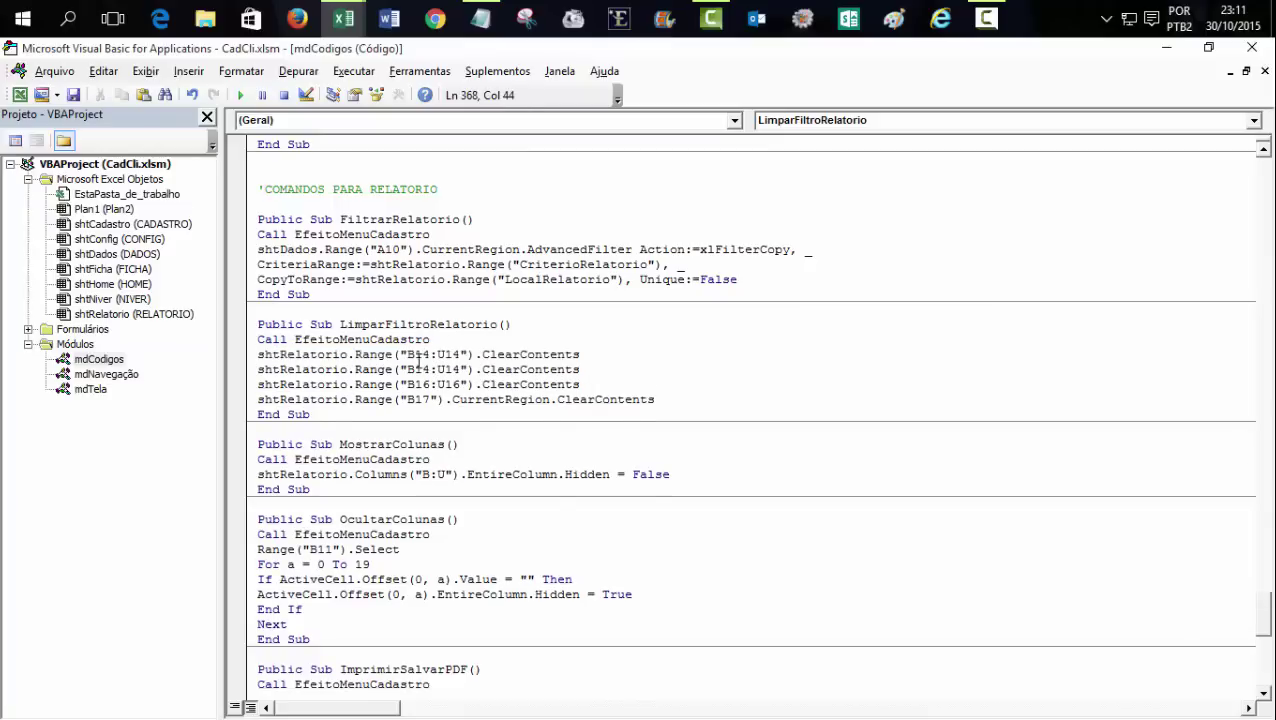
left_click(421, 355)
type("1")
key("Delete")
type("1")
key("Delete")
left_click(344, 20)
left_click(266, 104)
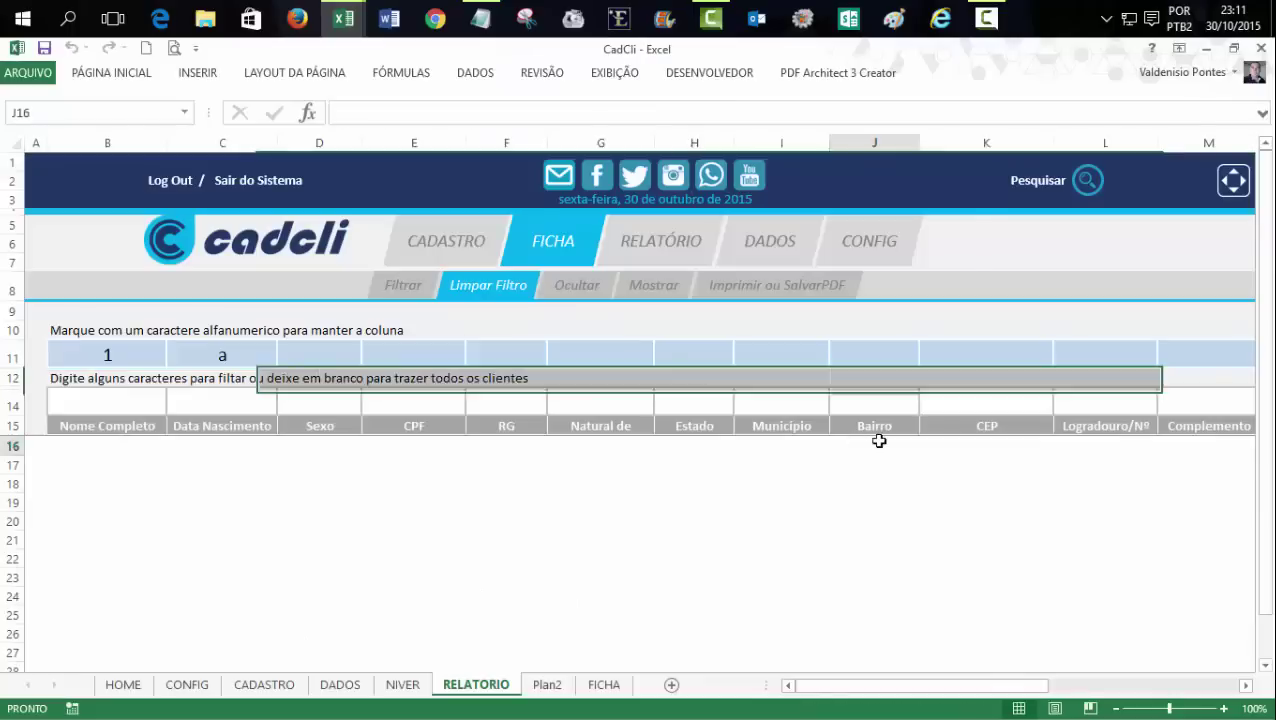
left_click(971, 576)
left_click(489, 288)
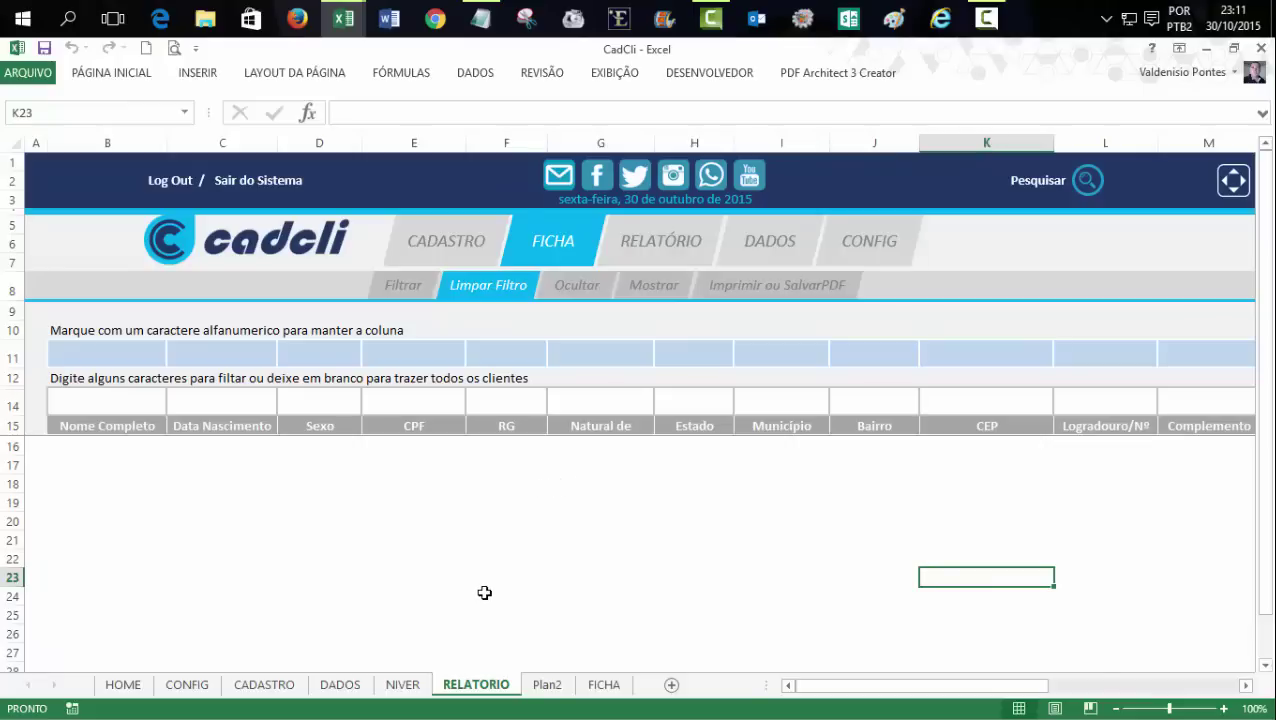
left_click(606, 688)
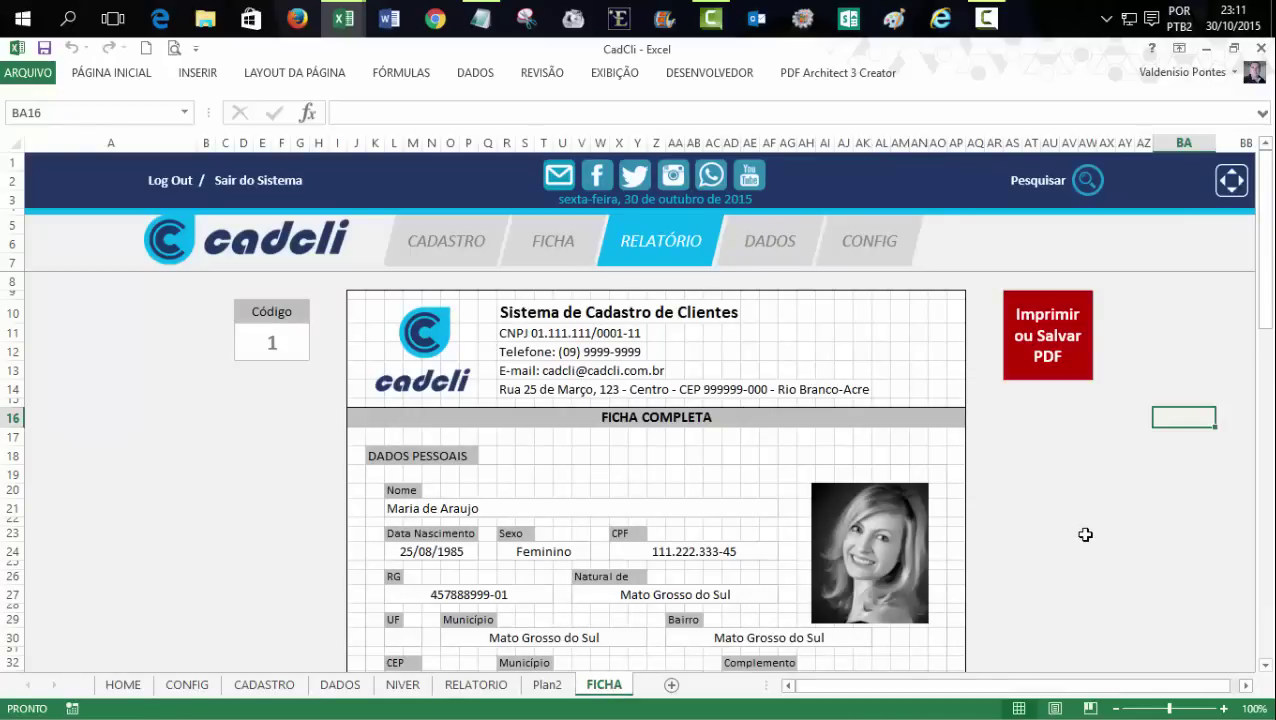
left_click(1231, 183)
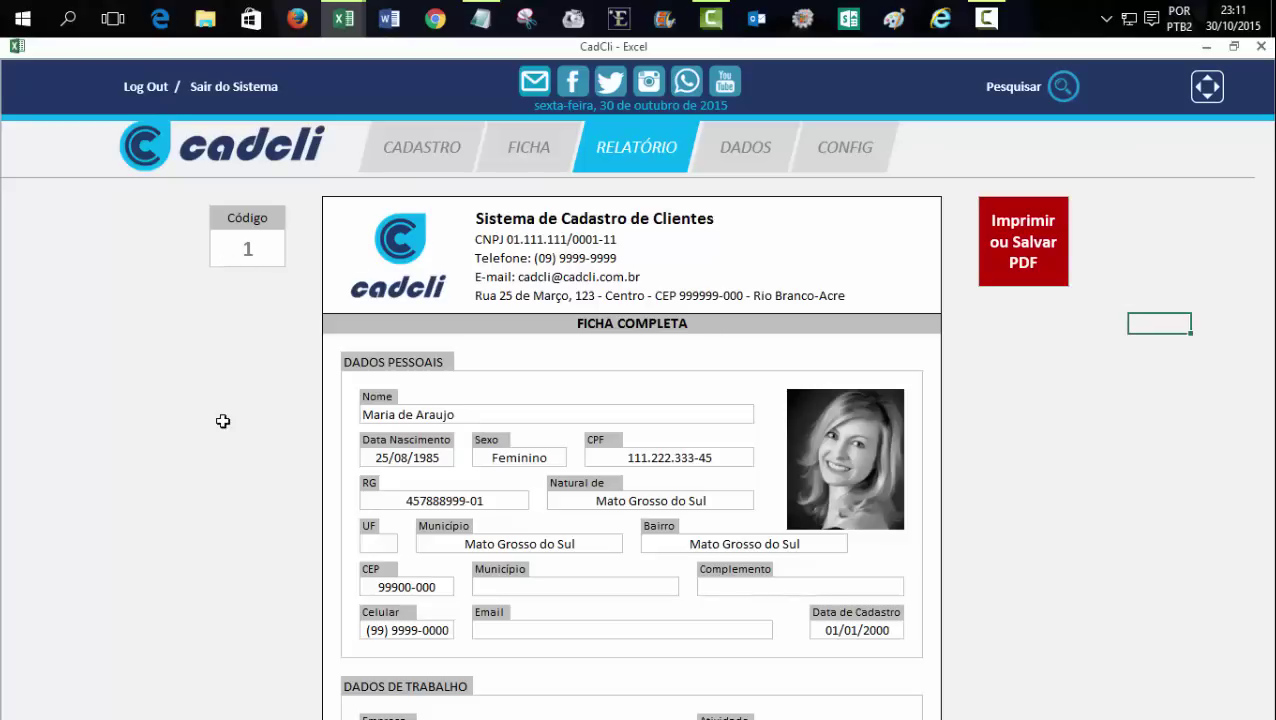
left_click(464, 415)
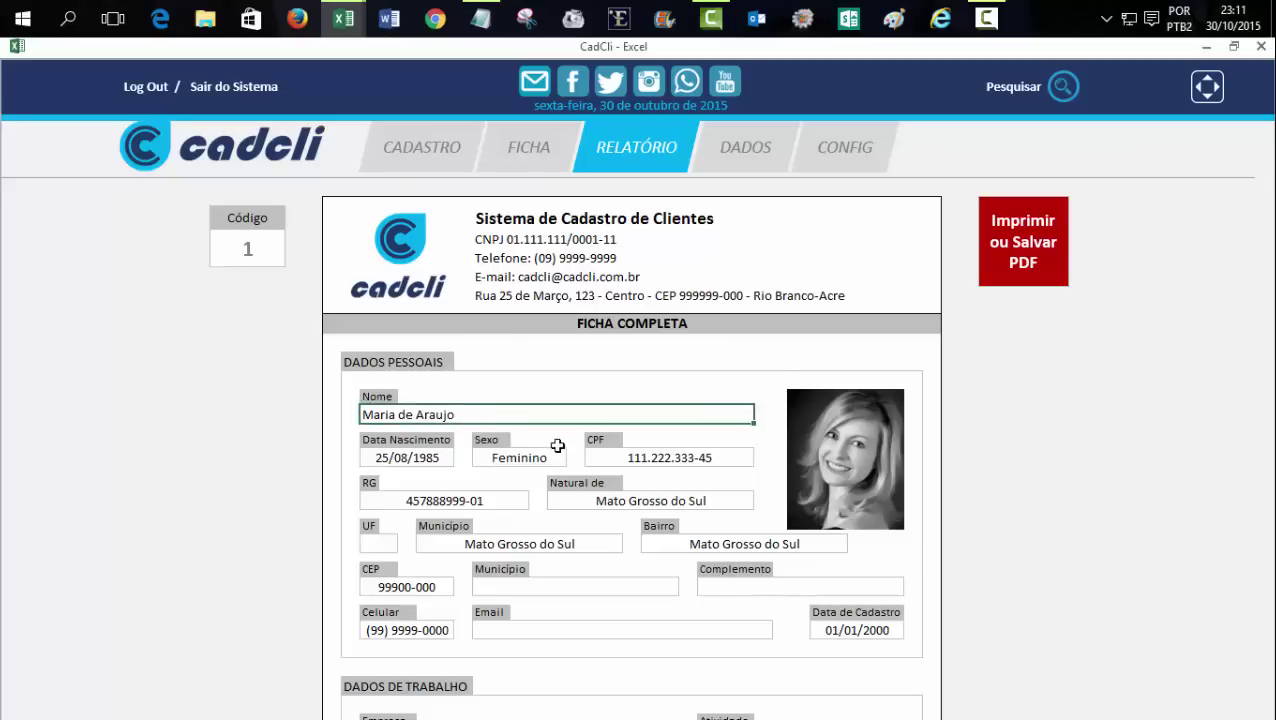
left_click(430, 457)
left_click(513, 457)
- Check the CPF, RG, Natural de, Município, UF and Bairro fields in full-screen view
left_click(660, 457)
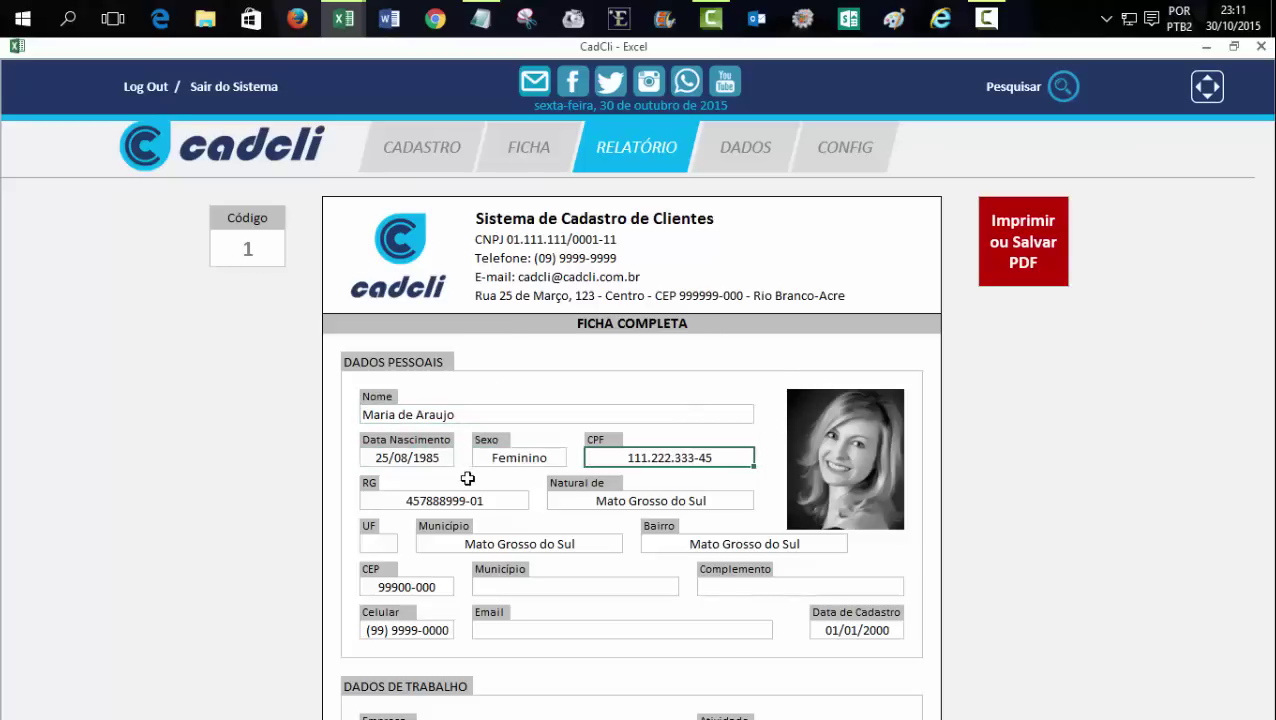
left_click(455, 499)
left_click(615, 499)
left_click(513, 540)
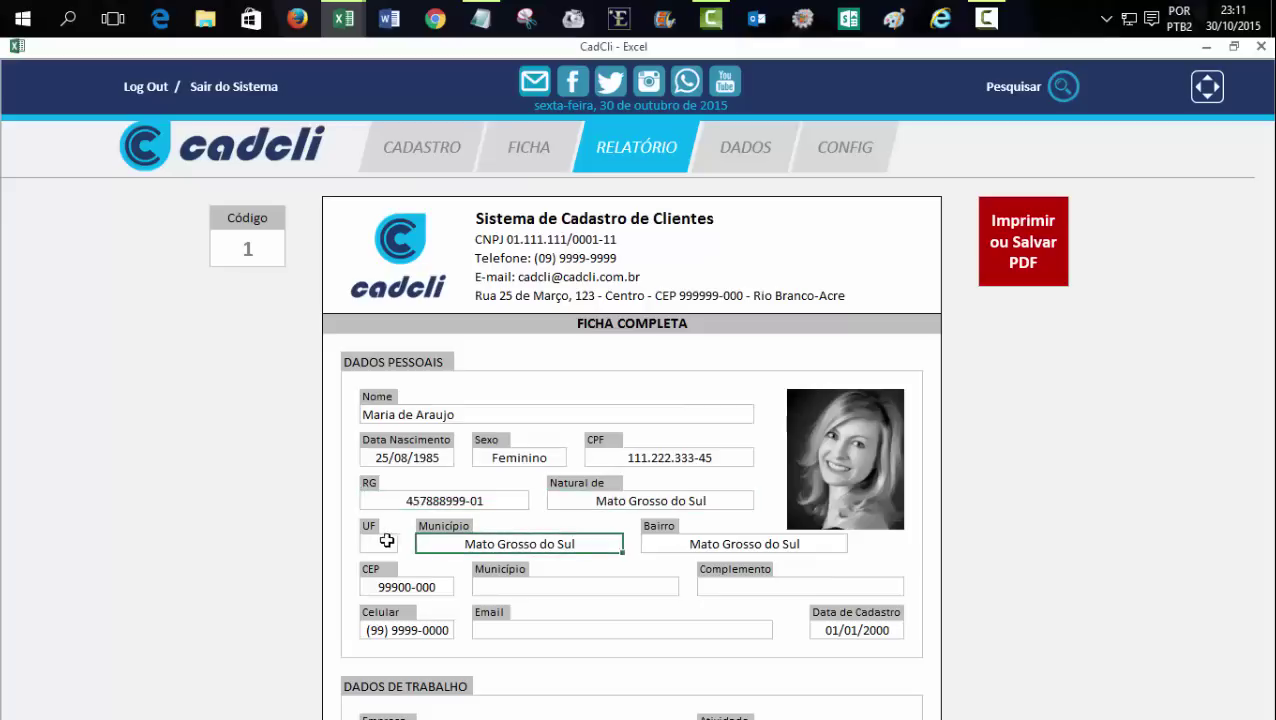
left_click(386, 541)
left_click(658, 540)
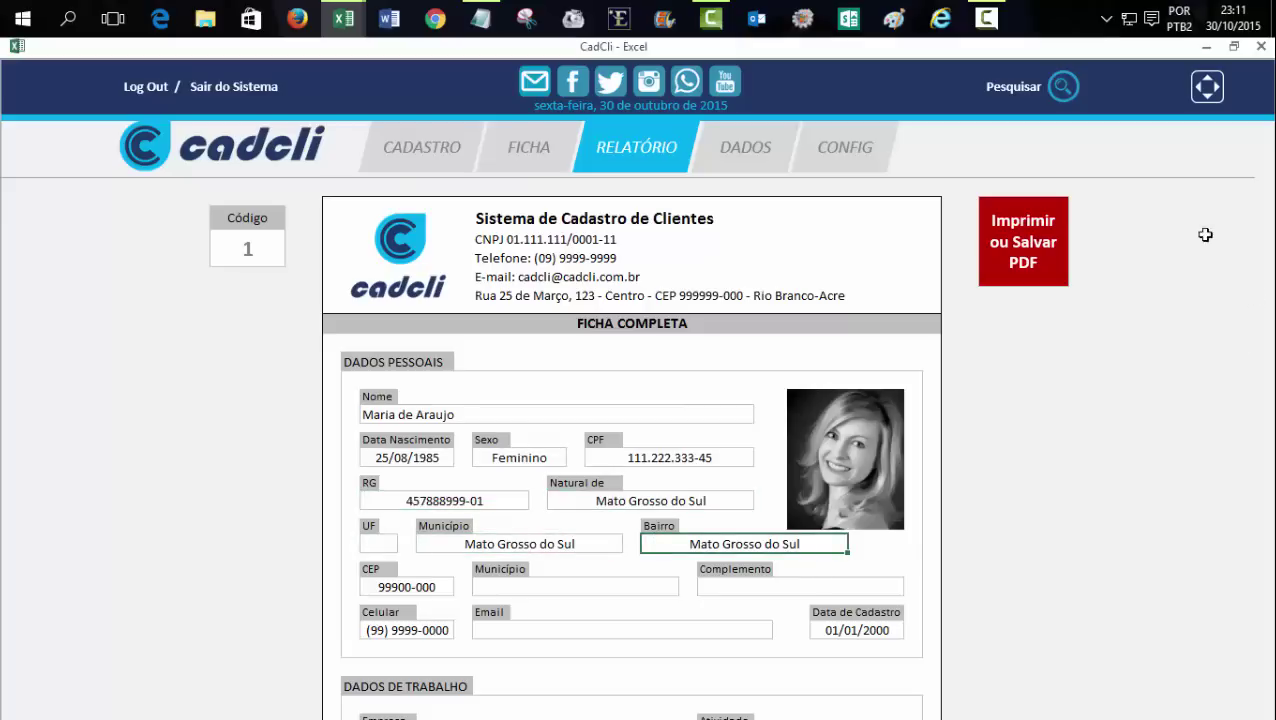
- Exit full screen, scroll the FICHA sheet down and back, and select the Nome field
left_click(1207, 88)
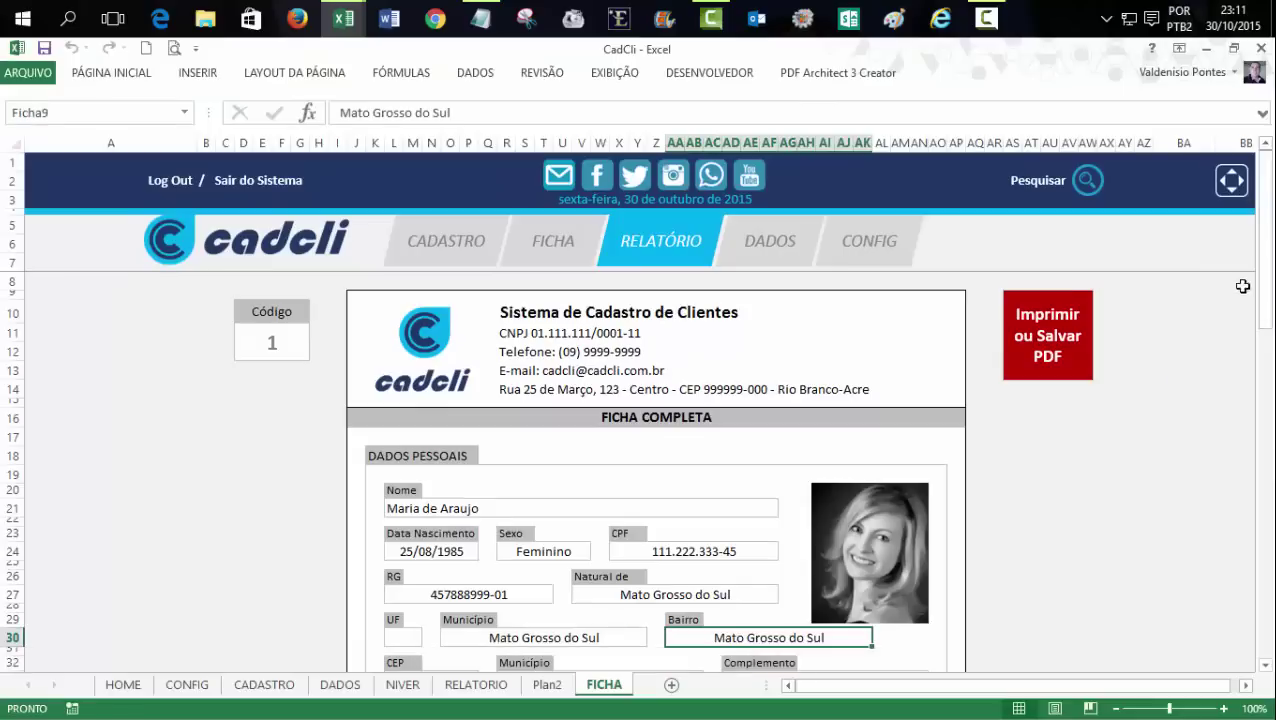
left_click_drag(1265, 282, 1265, 605)
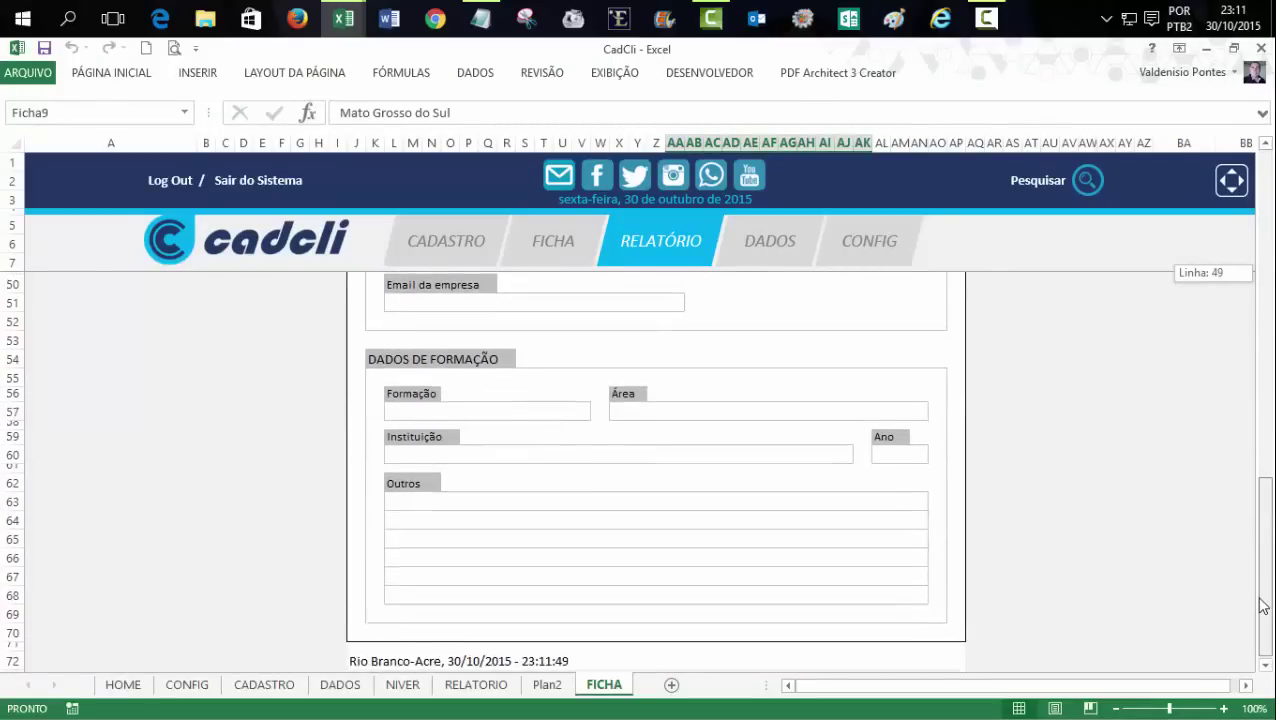
left_click_drag(1263, 605, 1270, 316)
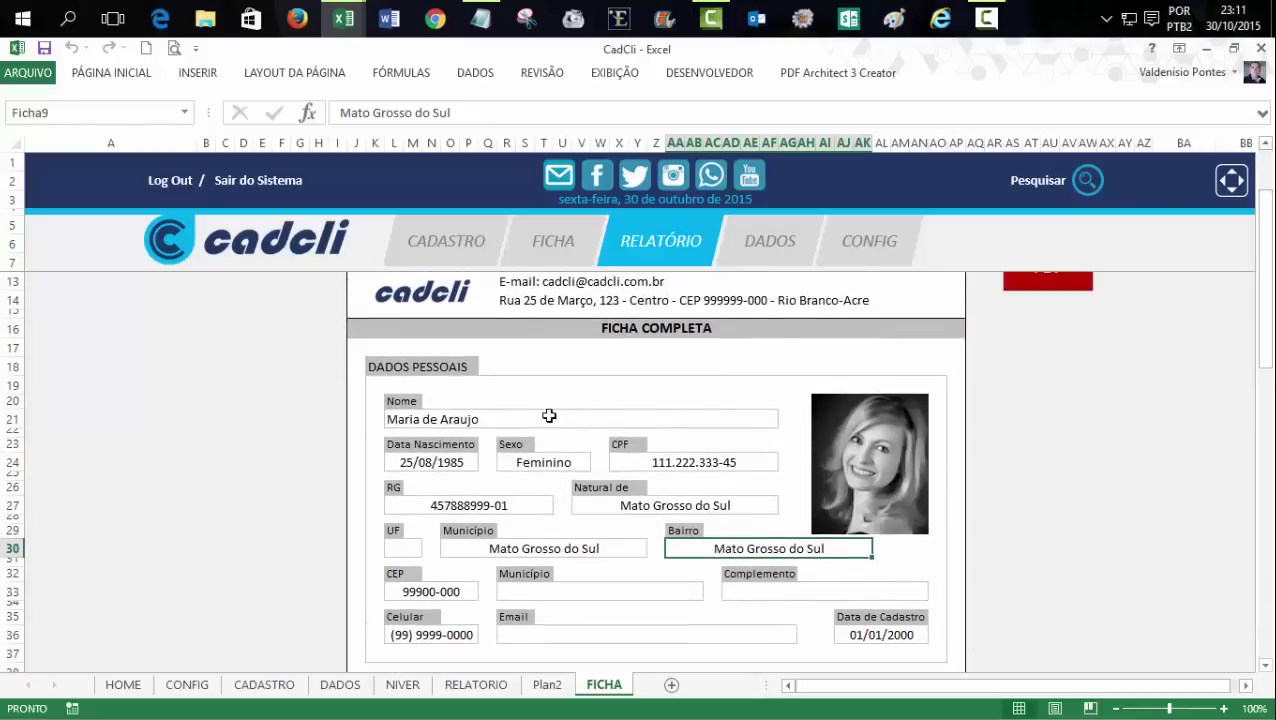
left_click(490, 419)
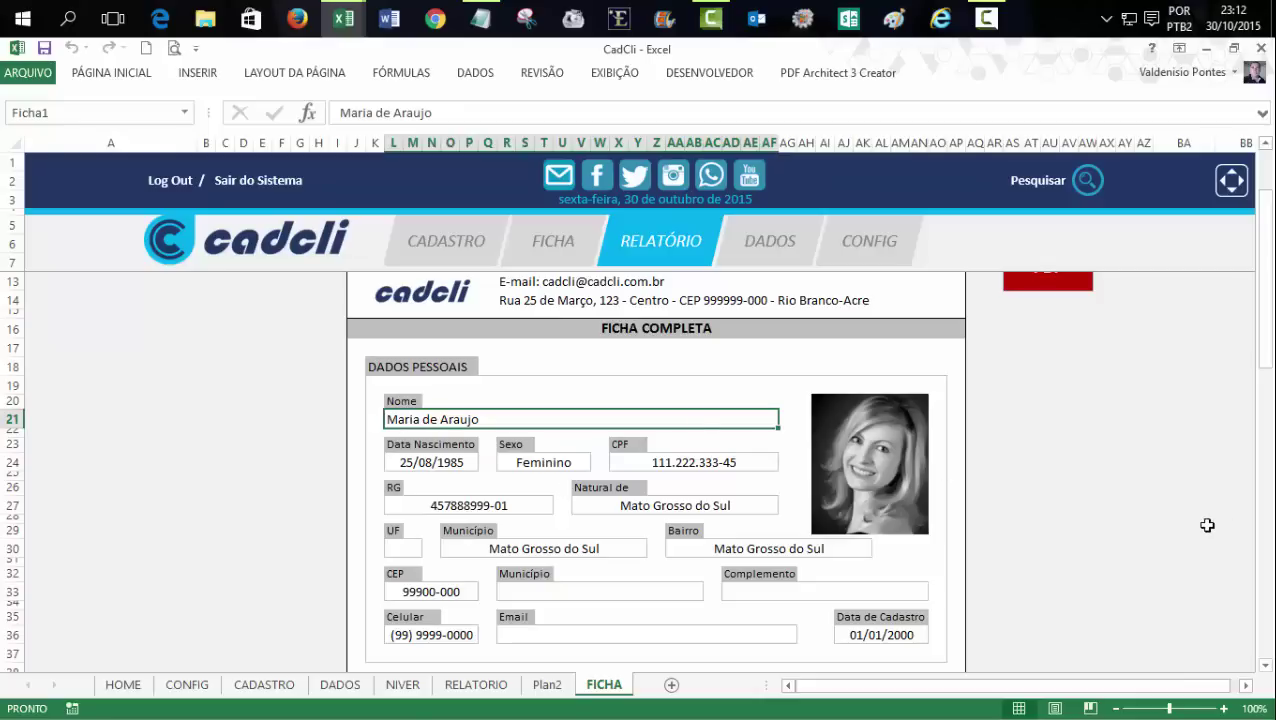
key("Right")
key("Right")
key("Right")
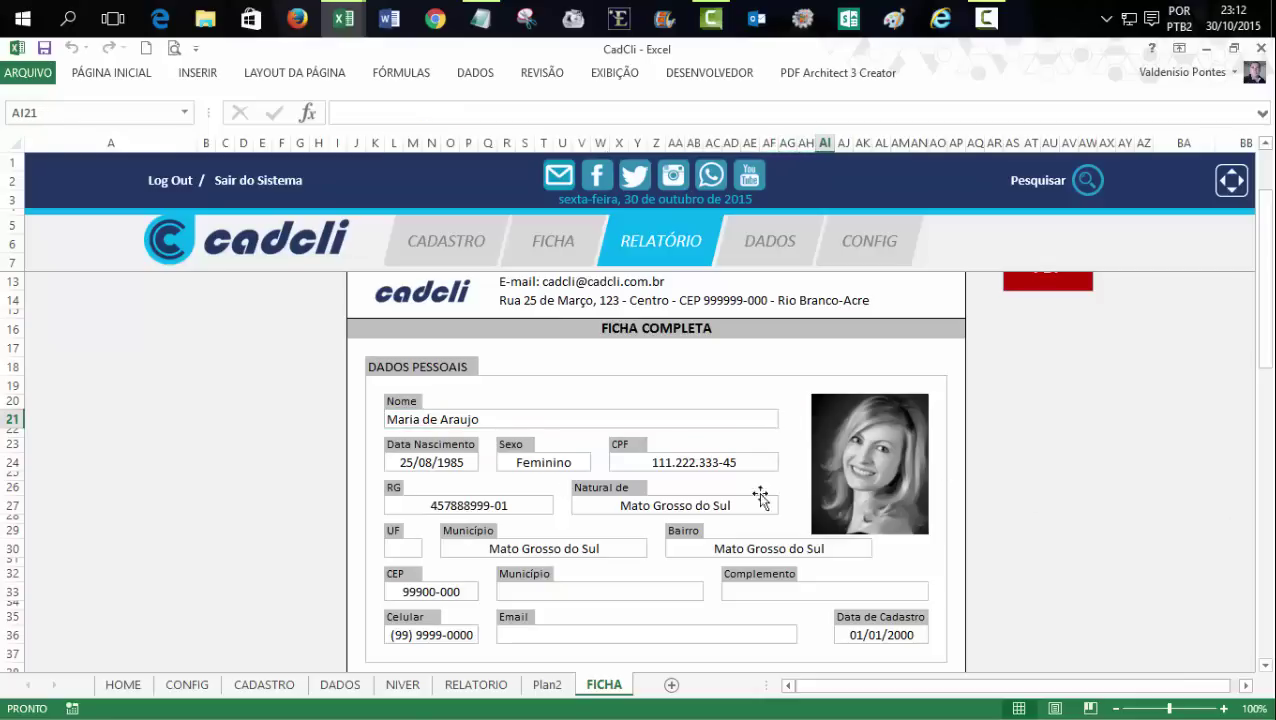
key("Left")
key("Left")
key("Left")
key("Right")
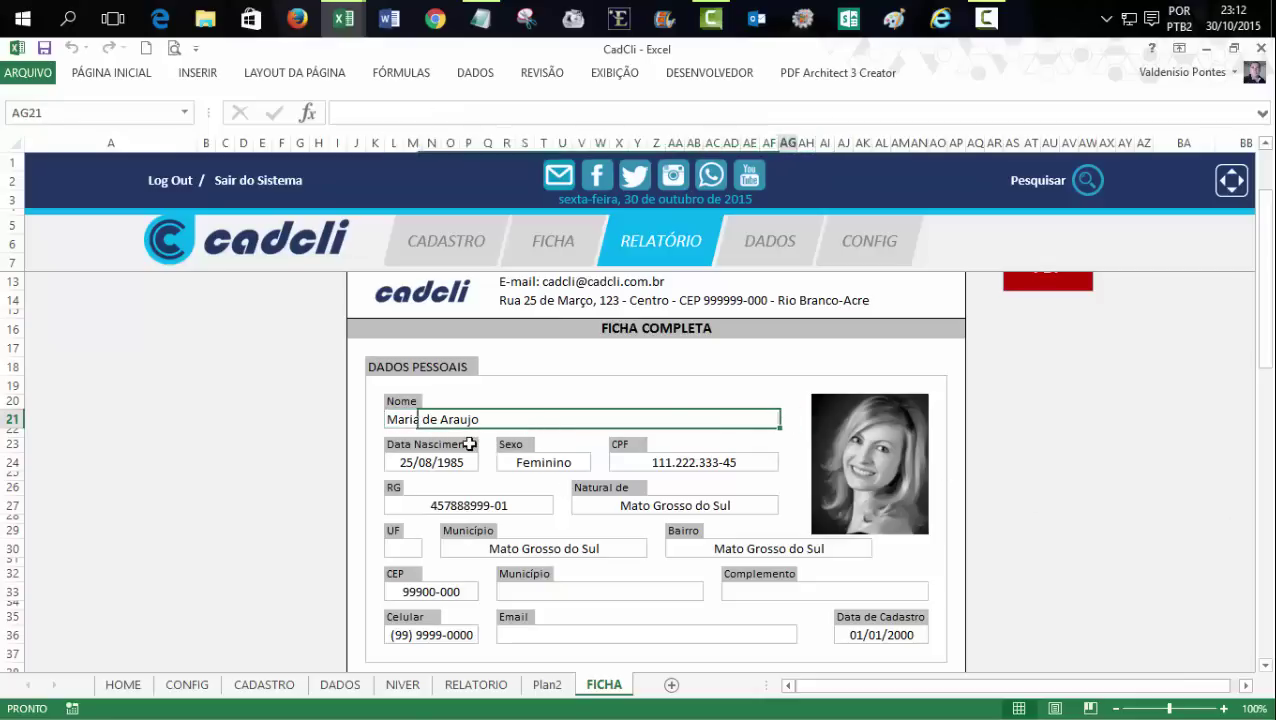
- Check the Data Nascimento, Sexo, CPF, RG, Natural de and UF fields
left_click(416, 465)
left_click(543, 462)
left_click(693, 462)
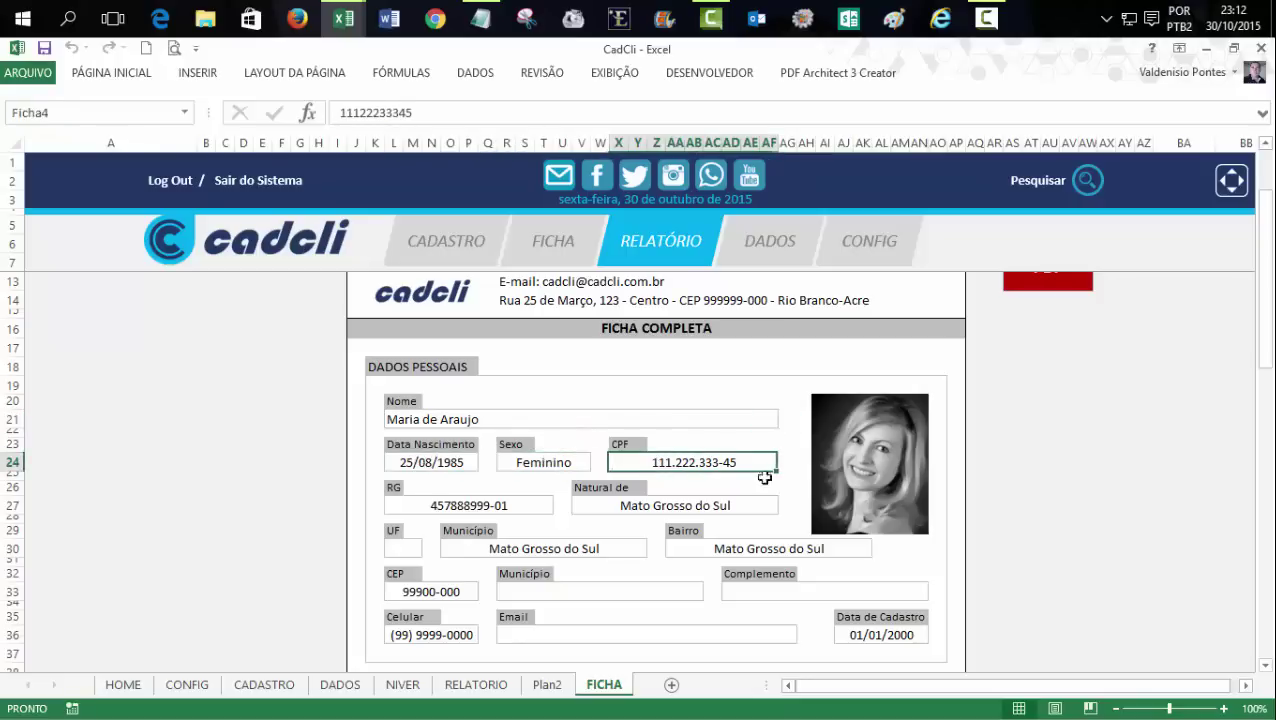
left_click(1044, 471)
left_click(468, 504)
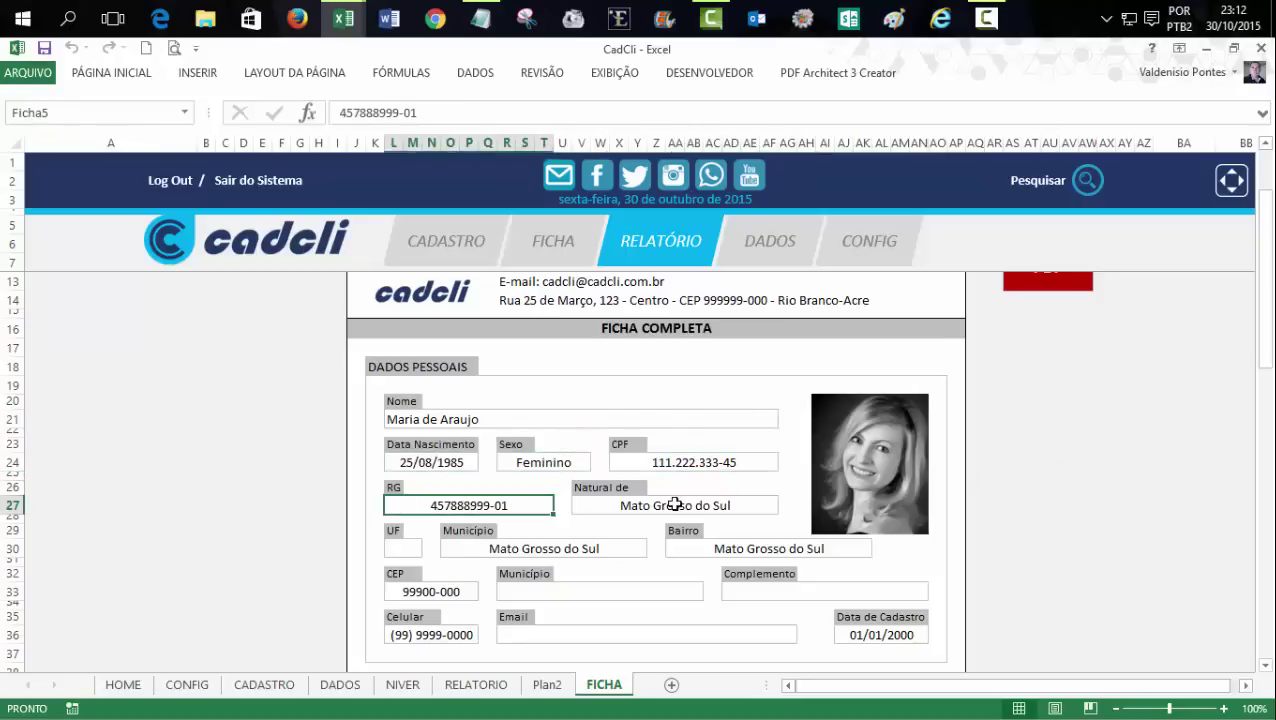
left_click(695, 505)
left_click(413, 545)
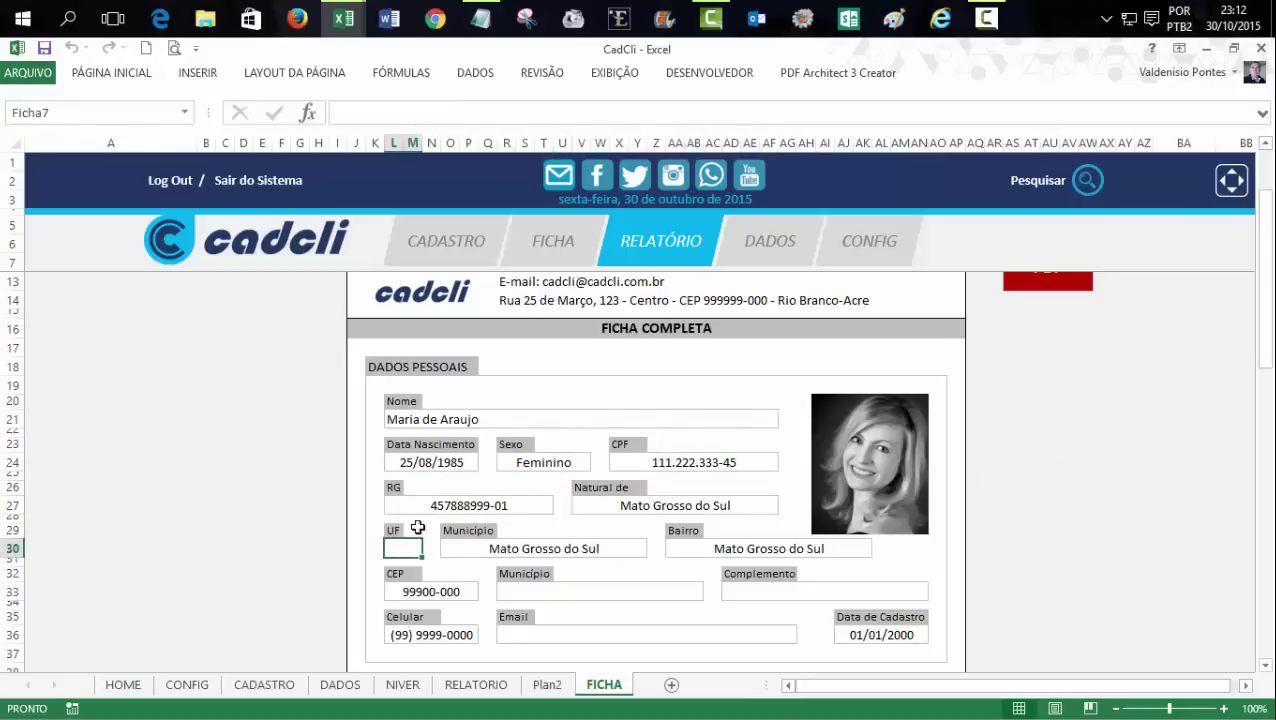
- Return to Nome, step right along row 21, then reselect the Nome field
left_click(405, 418)
key("Right")
key("Right")
key("Right")
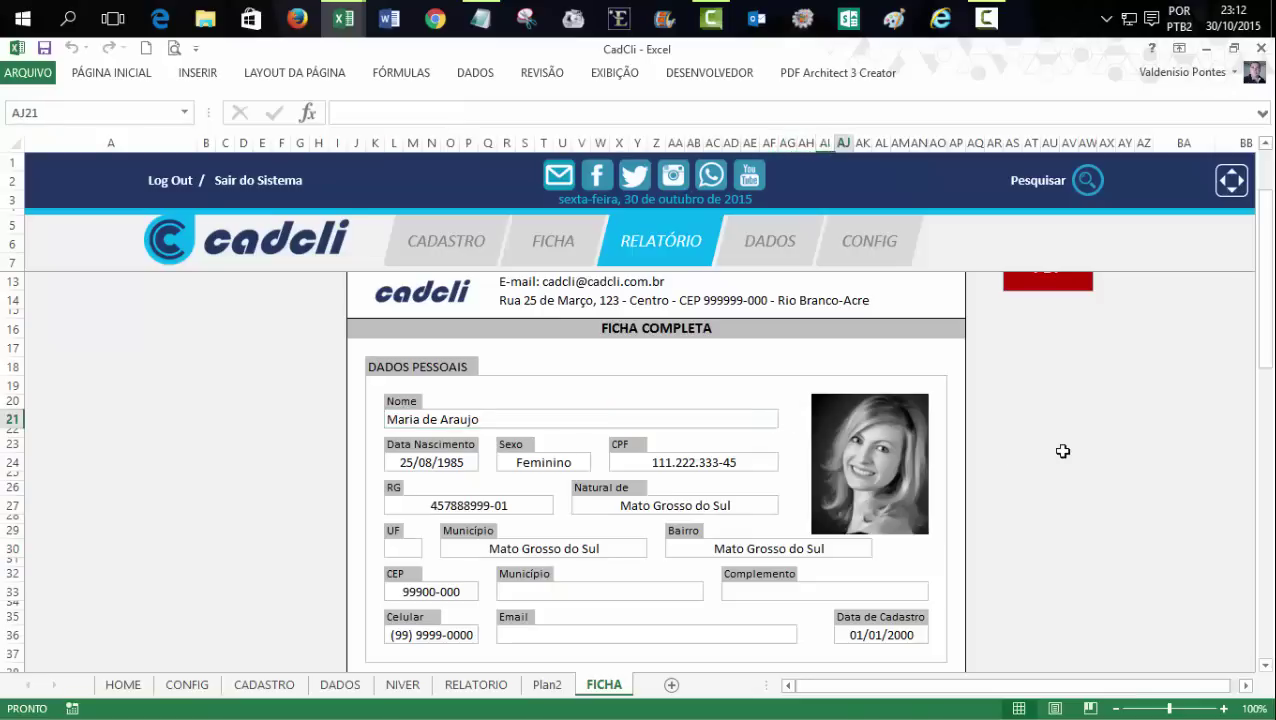
key("Right")
key("Right")
key("Right")
key("Right")
key("Right")
key("Right")
key("Right")
key("Right")
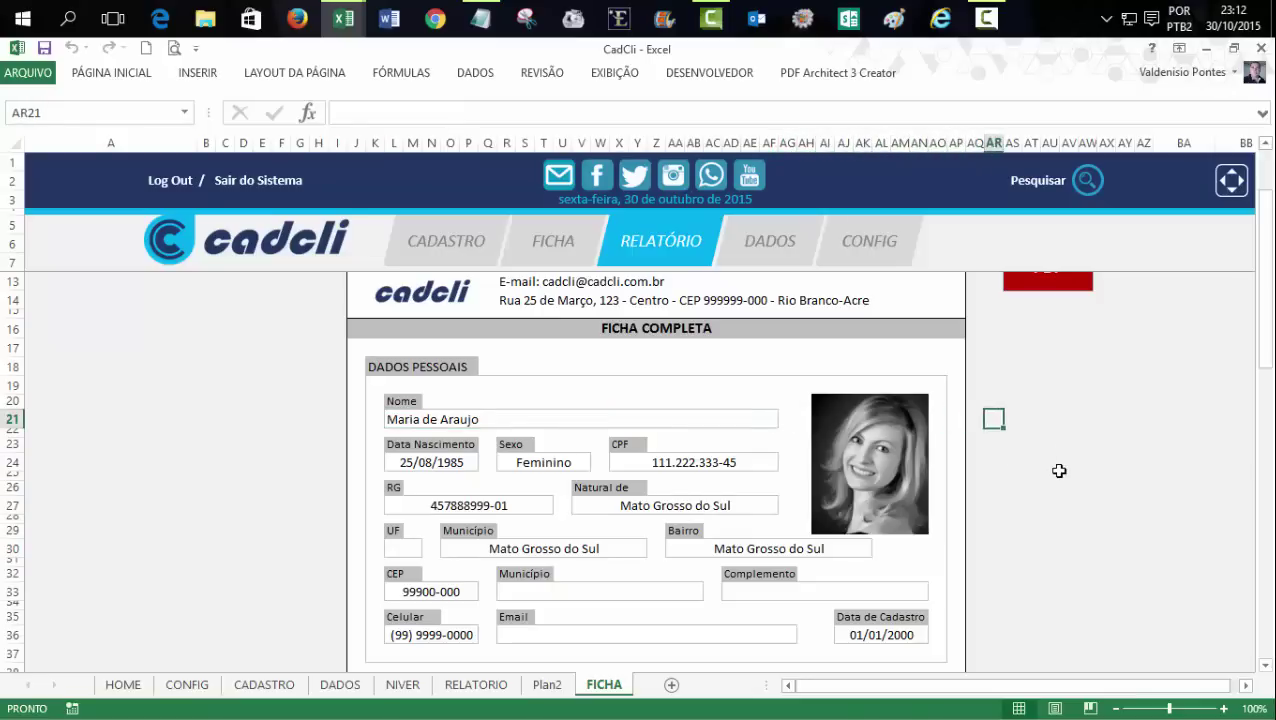
key("Right")
key("Right")
key("Right")
left_click(1068, 486)
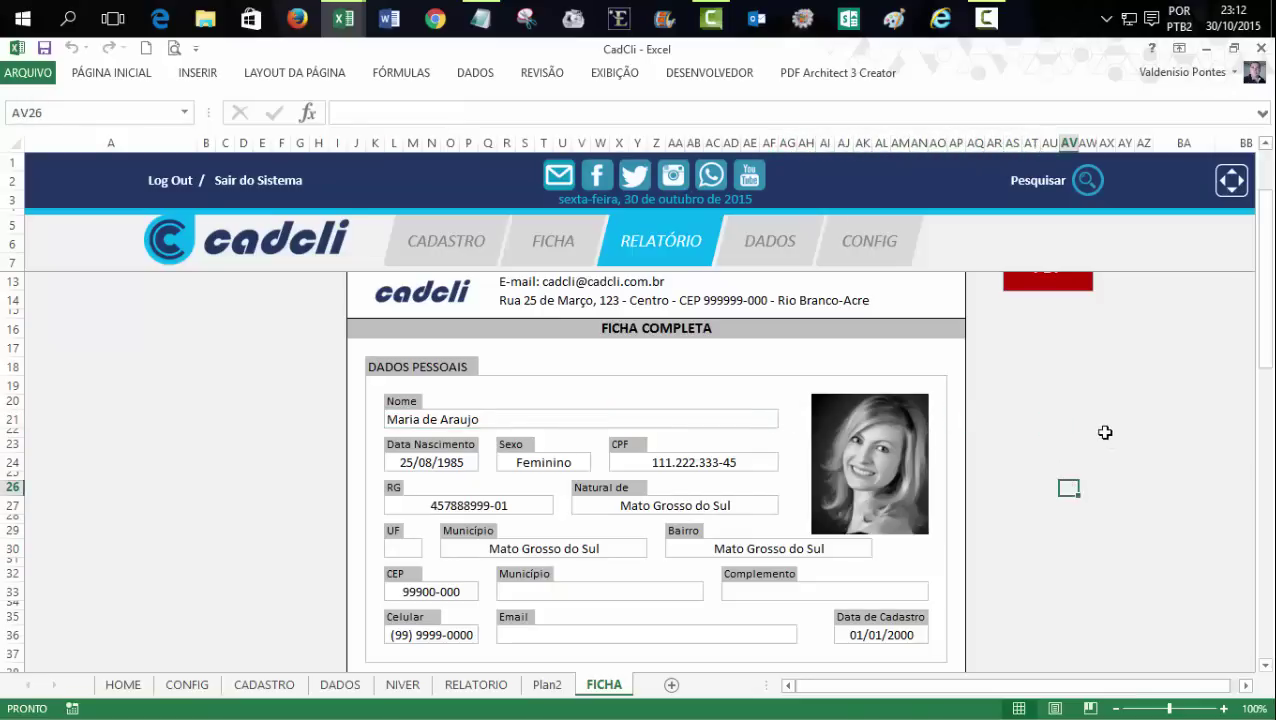
left_click(520, 420)
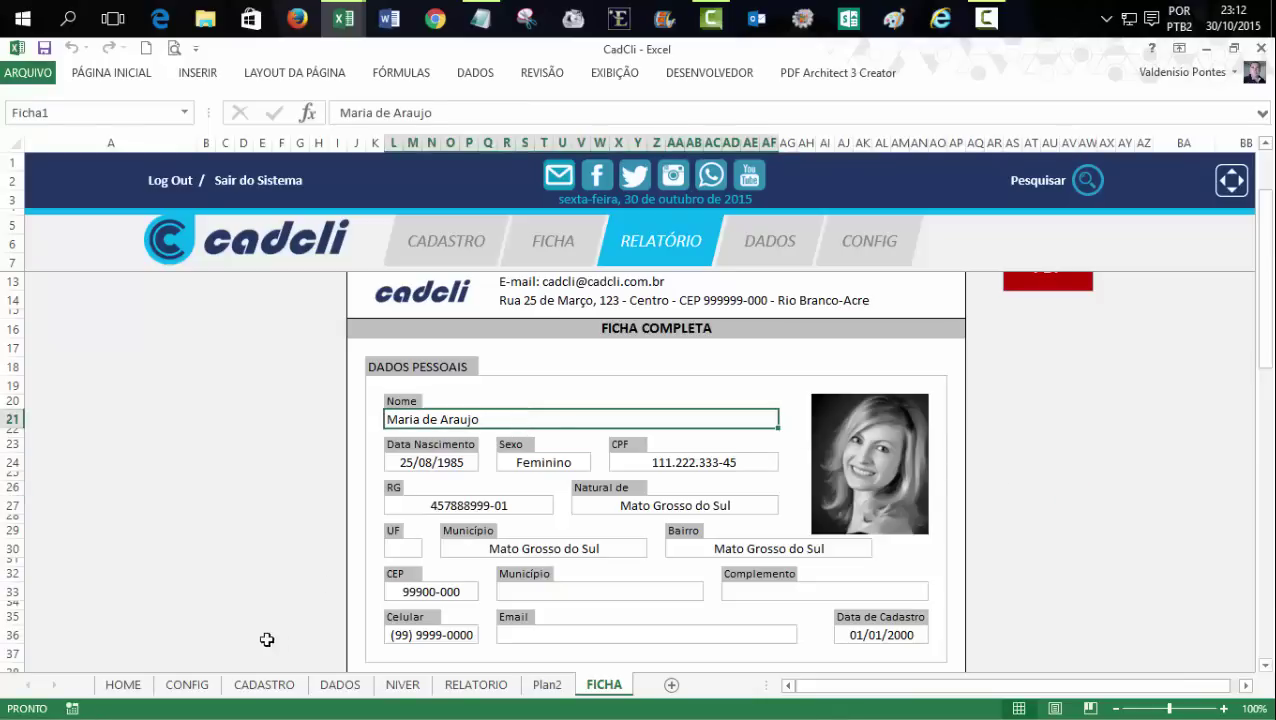
- Dismiss the FICHA tab menu and add Data Nascimento, Sexo, CPF, RG and Natural de to the selection
right_click(598, 688)
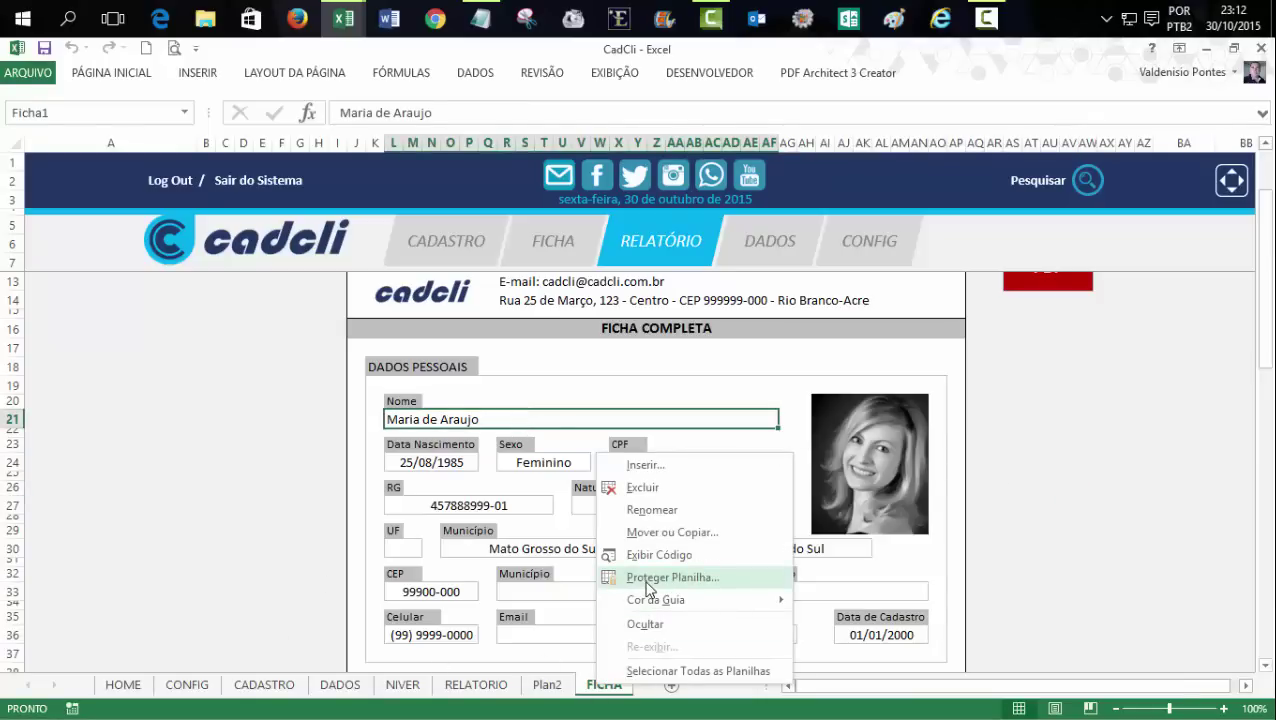
left_click(1027, 415)
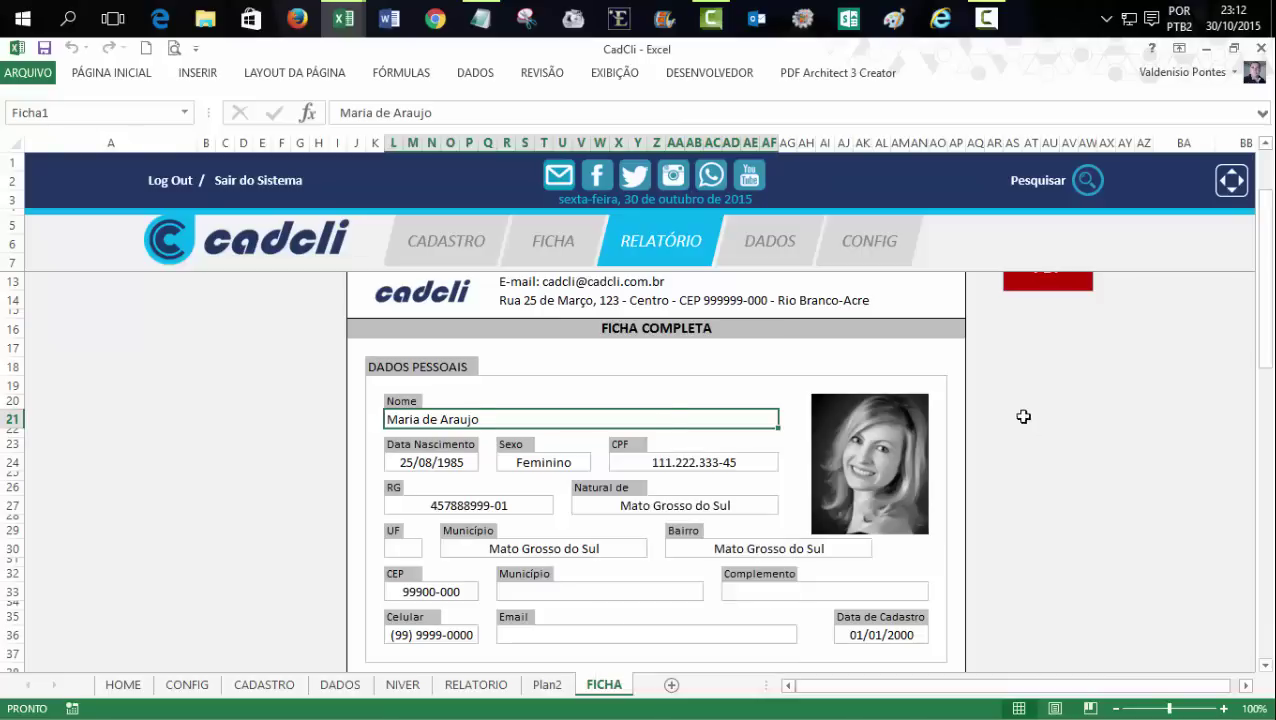
left_click(445, 461)
left_click(581, 463, "ctrl")
left_click(649, 459, "ctrl")
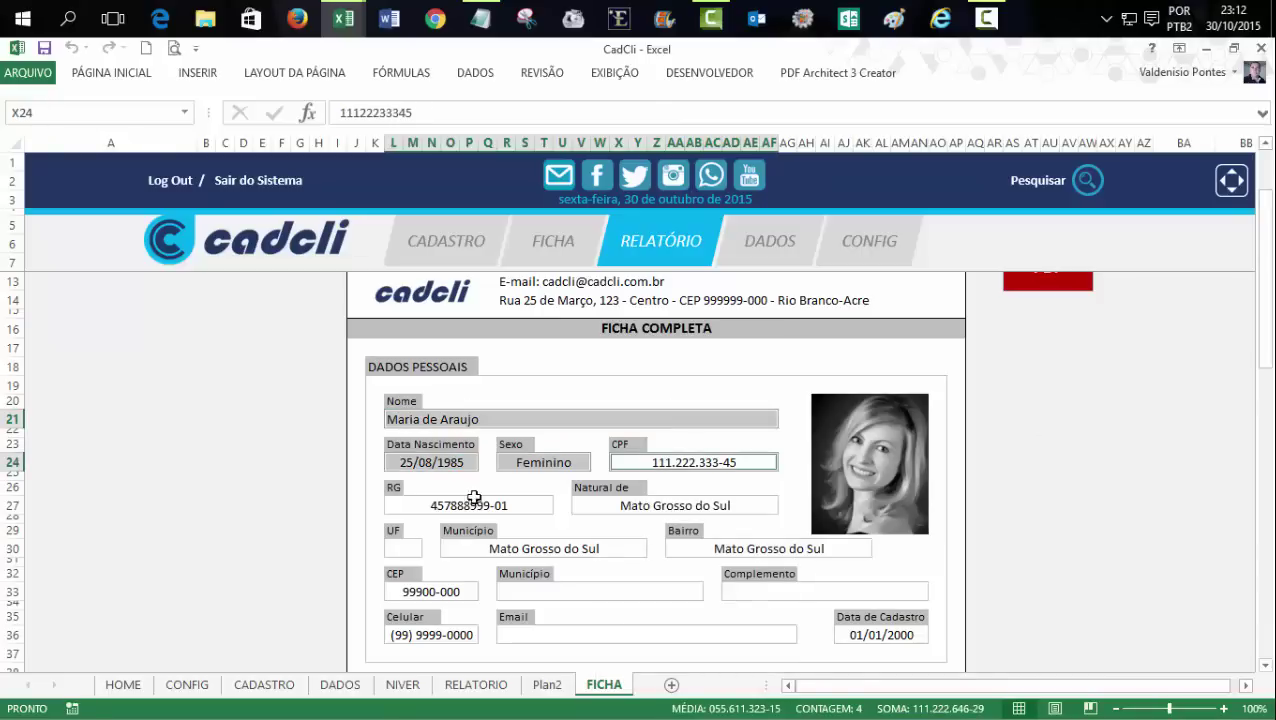
left_click(465, 510, "ctrl")
left_click(682, 505, "ctrl")
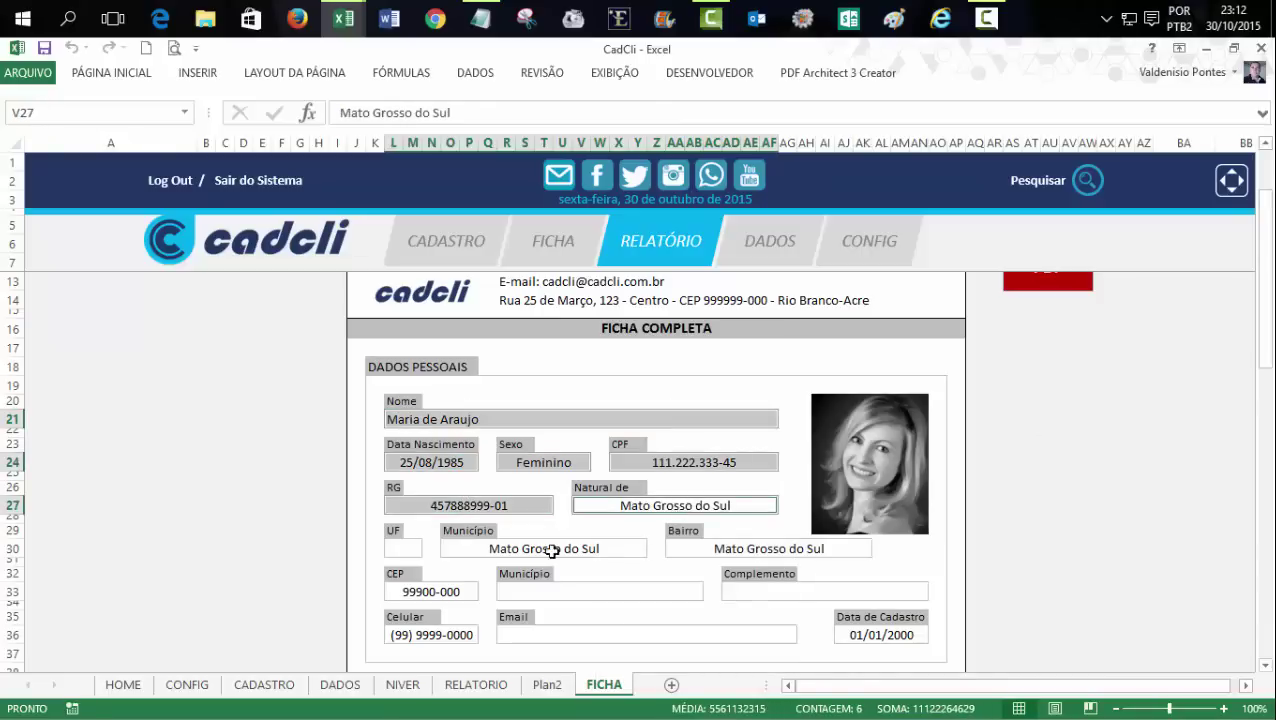
- Add UF, both Município, Bairro, CEP, Complemento, Email, Celular and Data de Cadastro fields
left_click(410, 548, "ctrl")
left_click(505, 548, "ctrl")
left_click(670, 548, "ctrl")
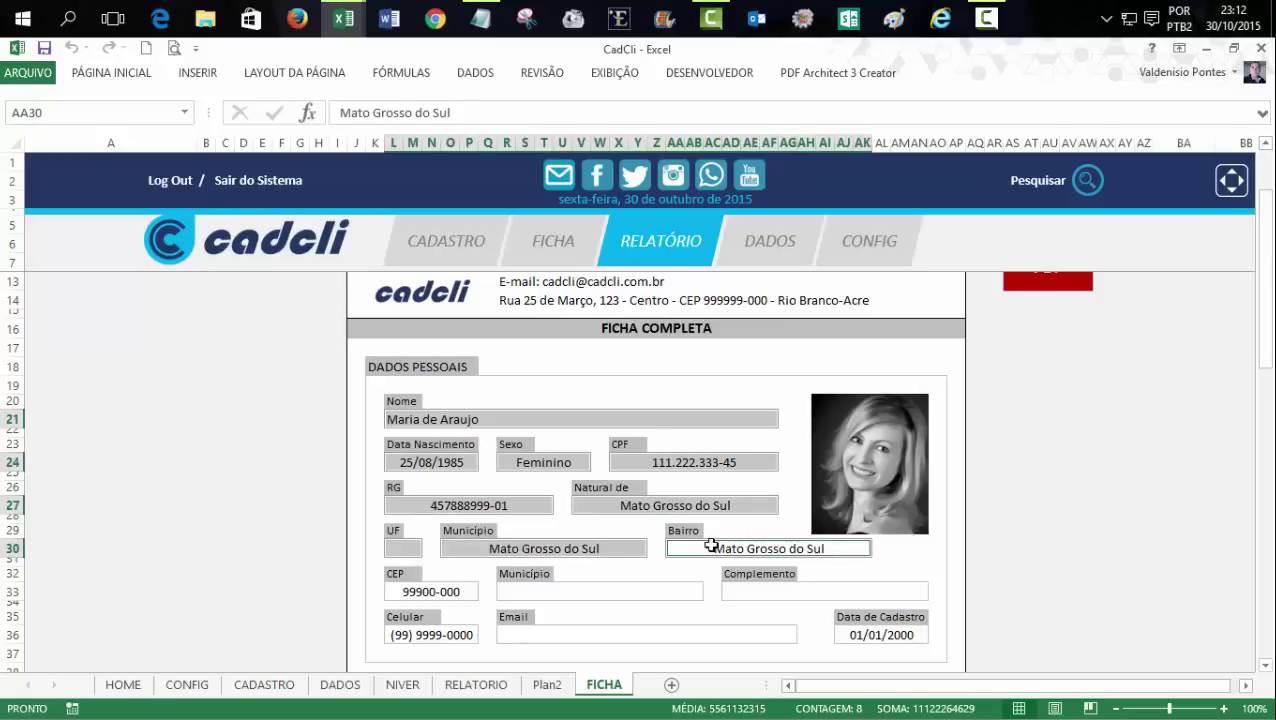
left_click(465, 590, "ctrl")
left_click(589, 591, "ctrl")
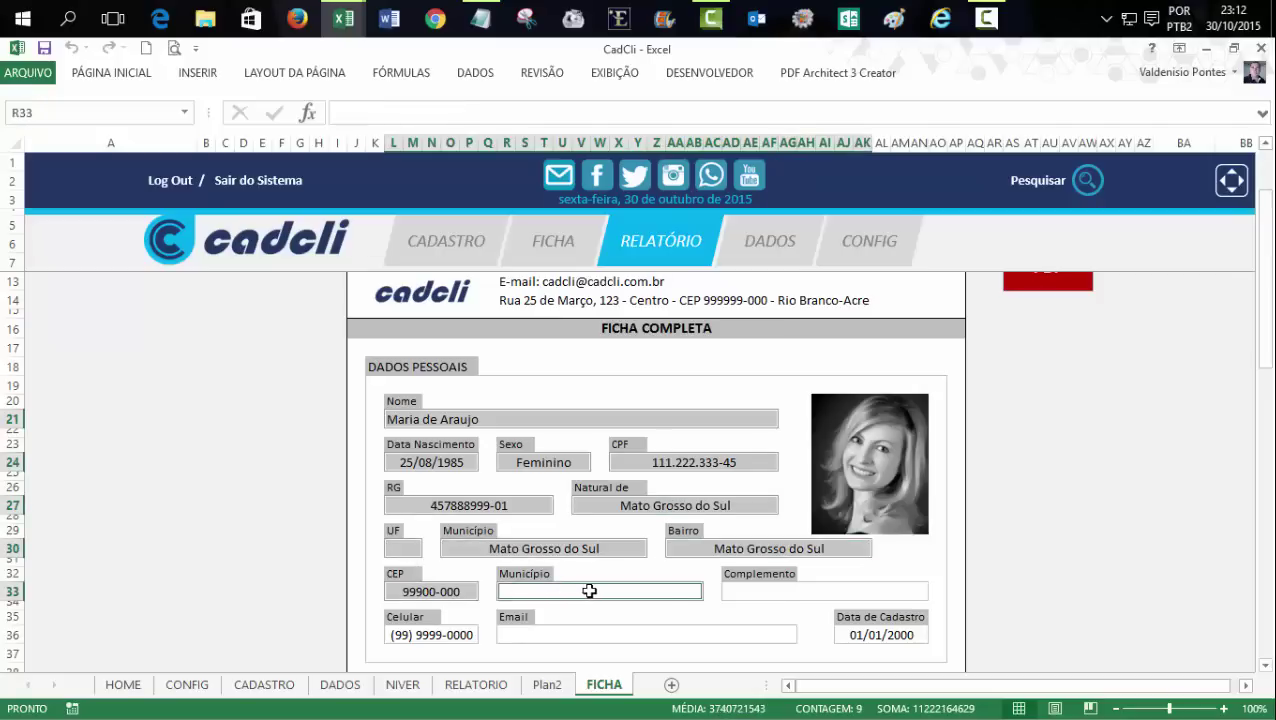
left_click(784, 595, "ctrl")
left_click(544, 634, "ctrl")
left_click(459, 634, "ctrl")
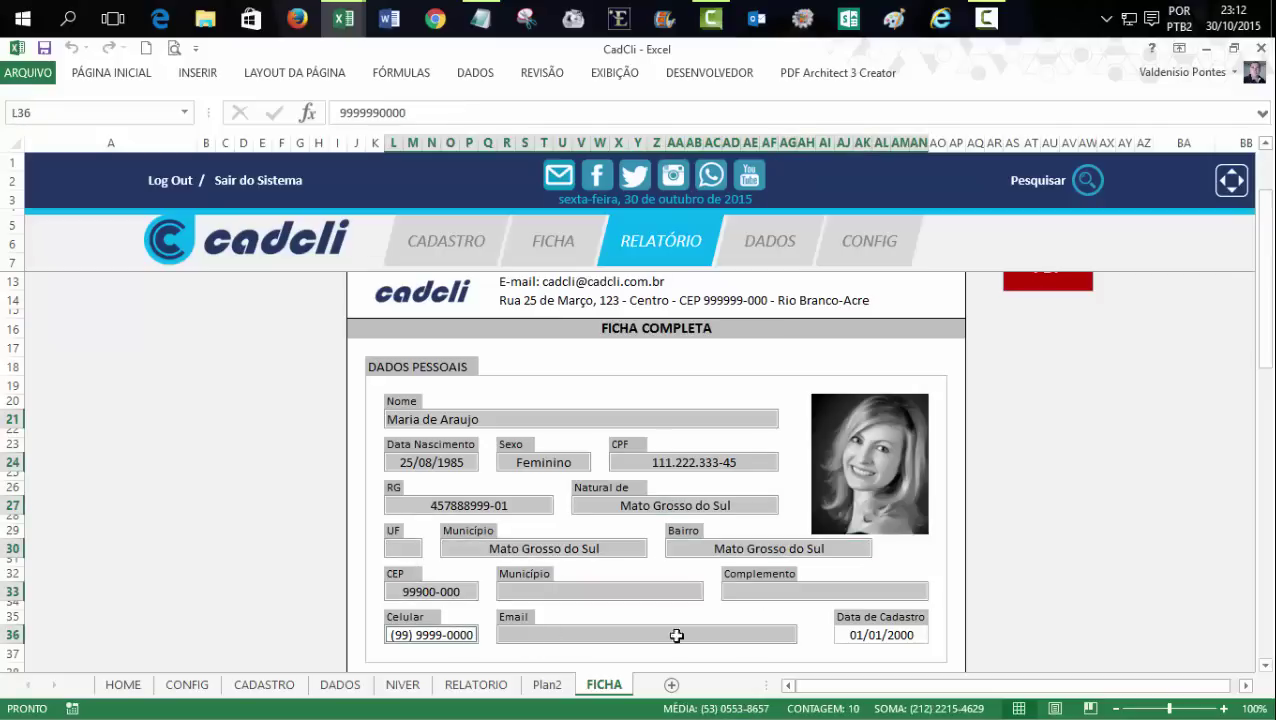
left_click(849, 633, "ctrl")
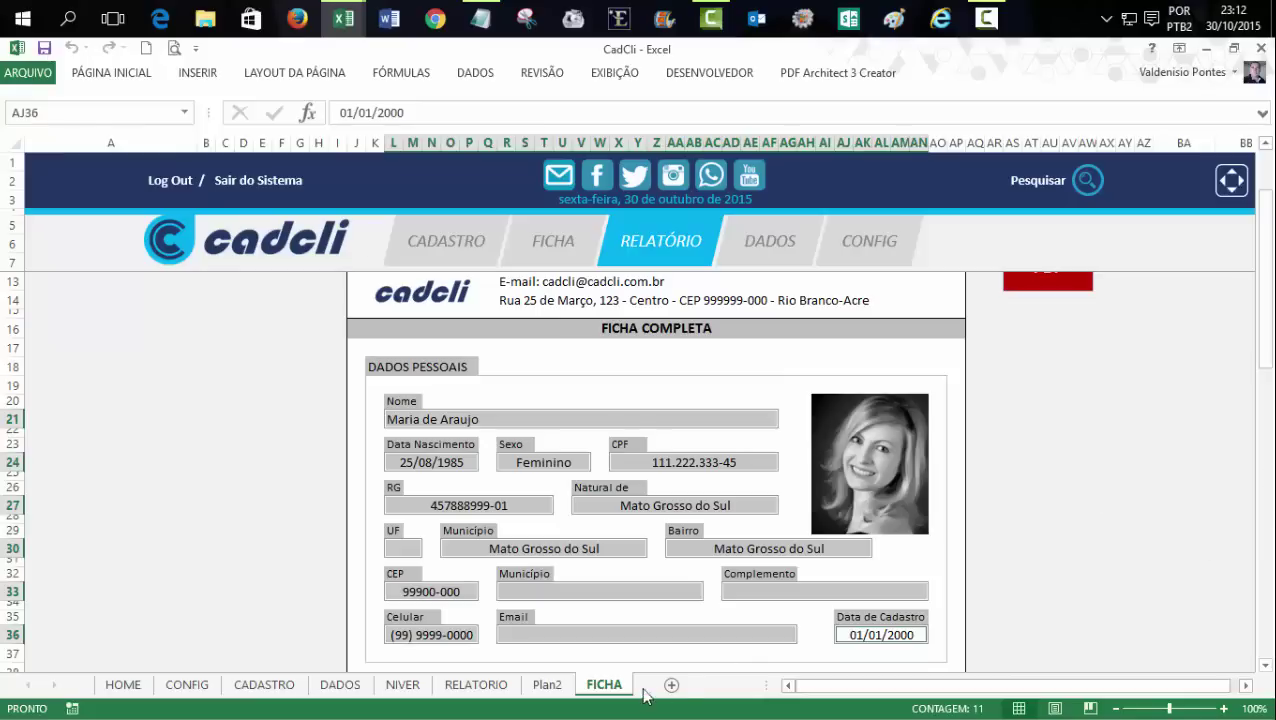
- Uncheck Bloqueadas under Formatar Células > Proteção for the selected input fields
right_click(596, 688)
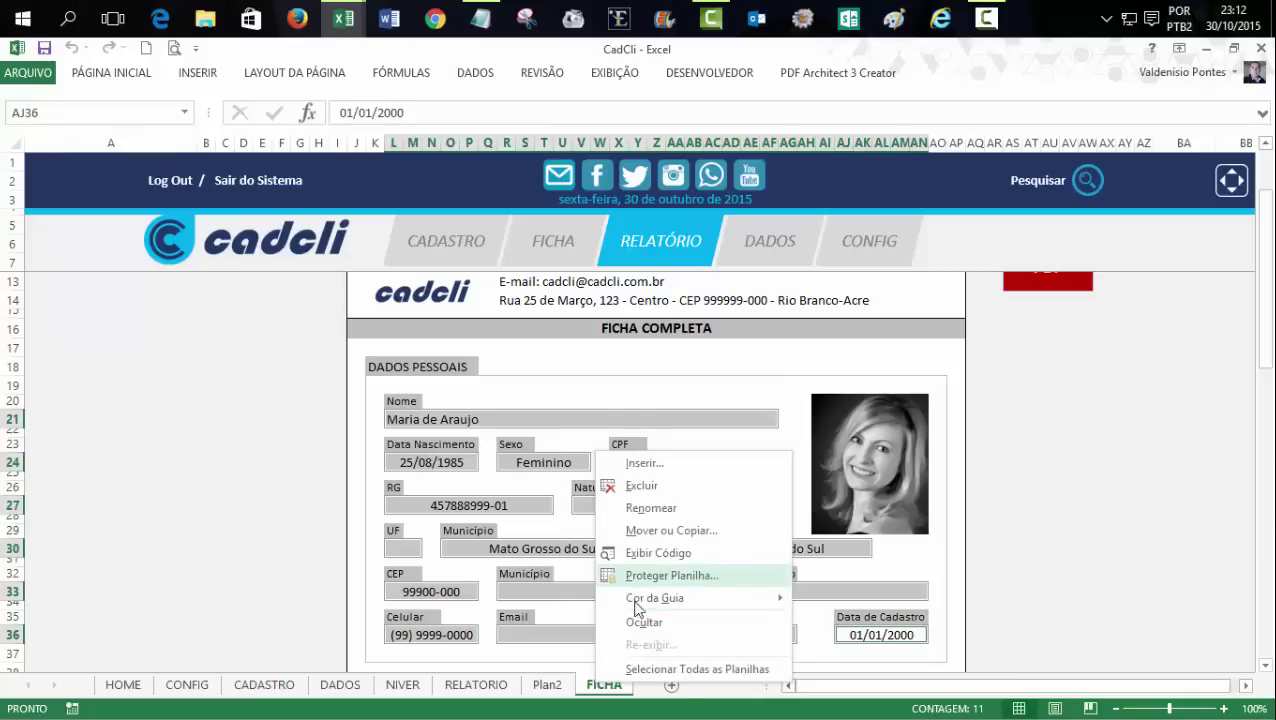
left_click(885, 590)
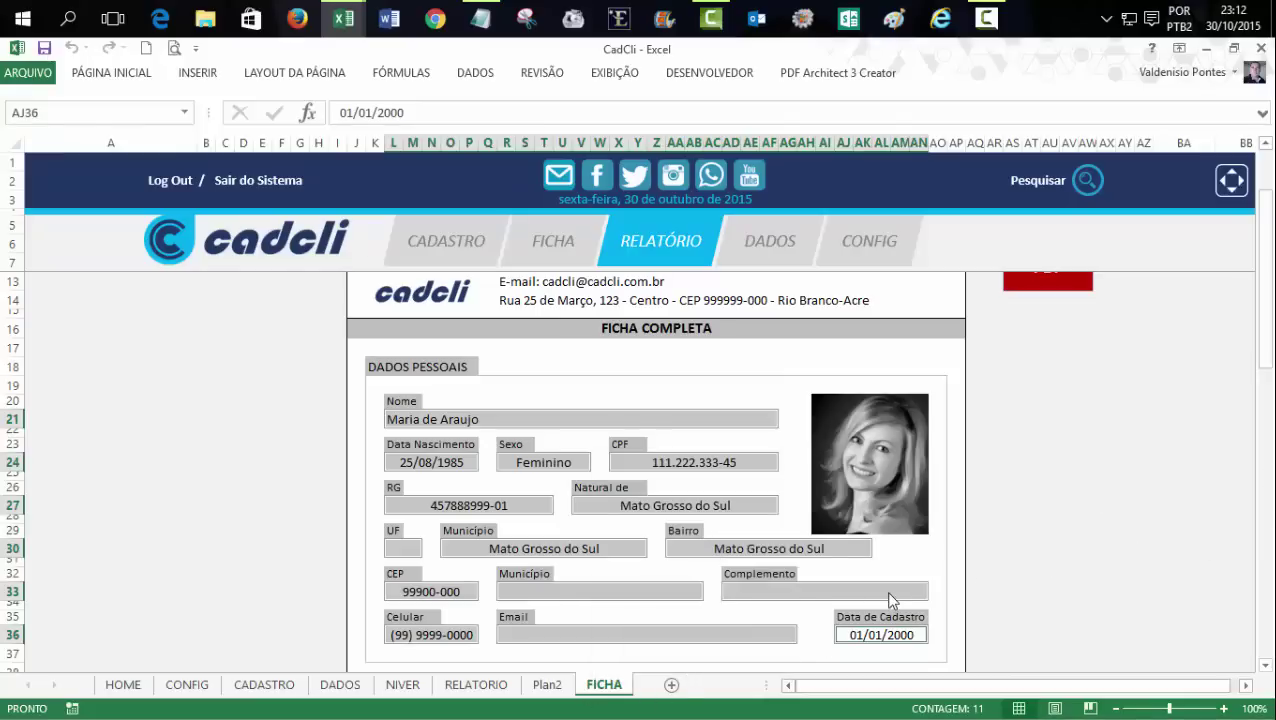
right_click(888, 593)
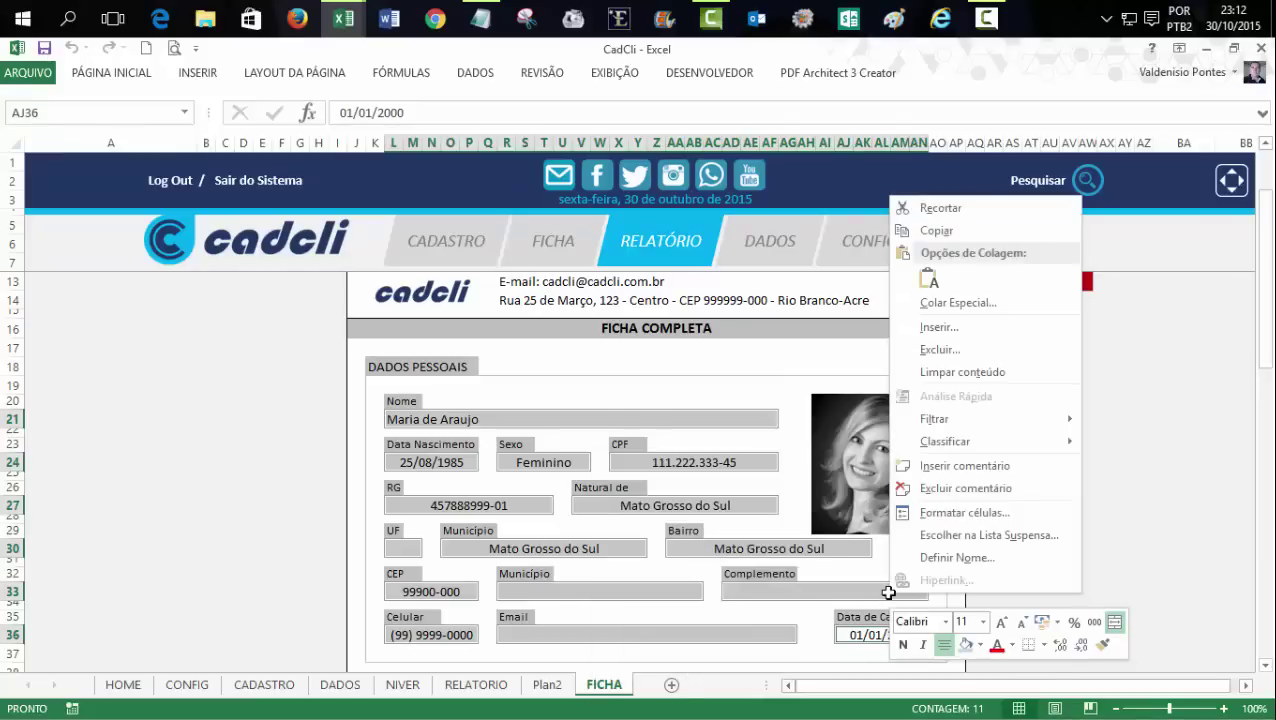
left_click(945, 513)
left_click(1040, 330)
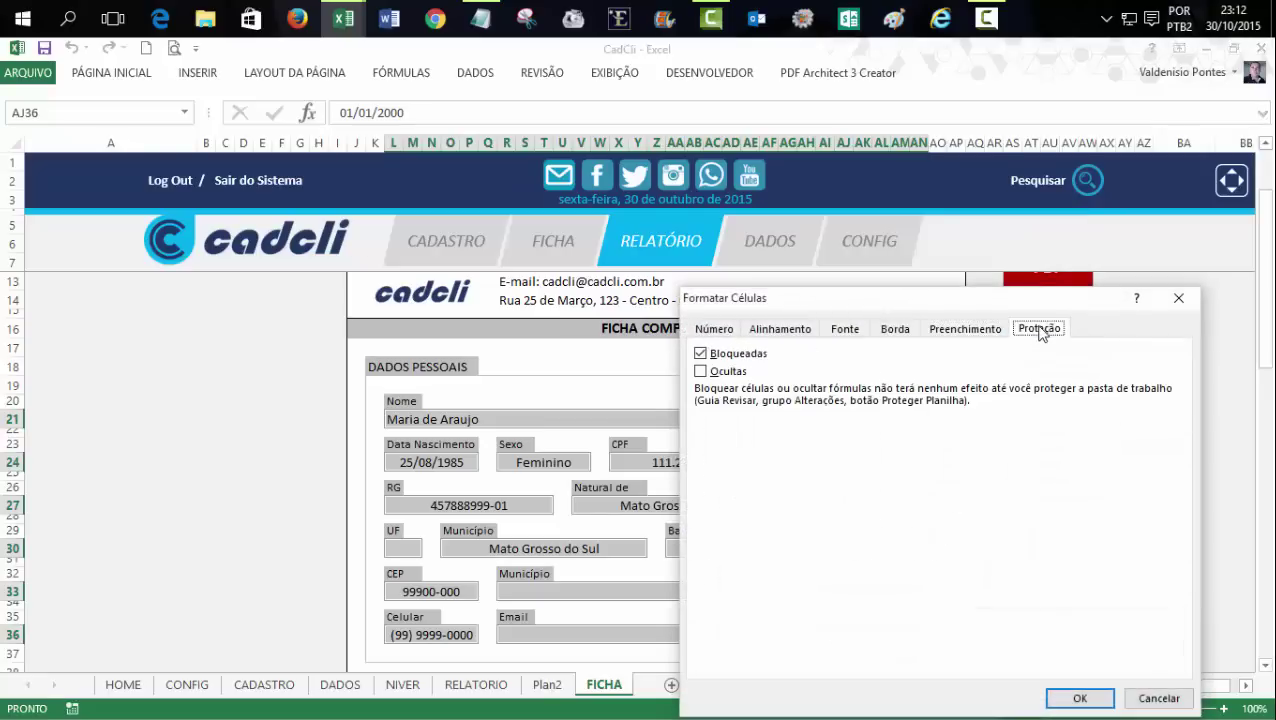
left_click(708, 356)
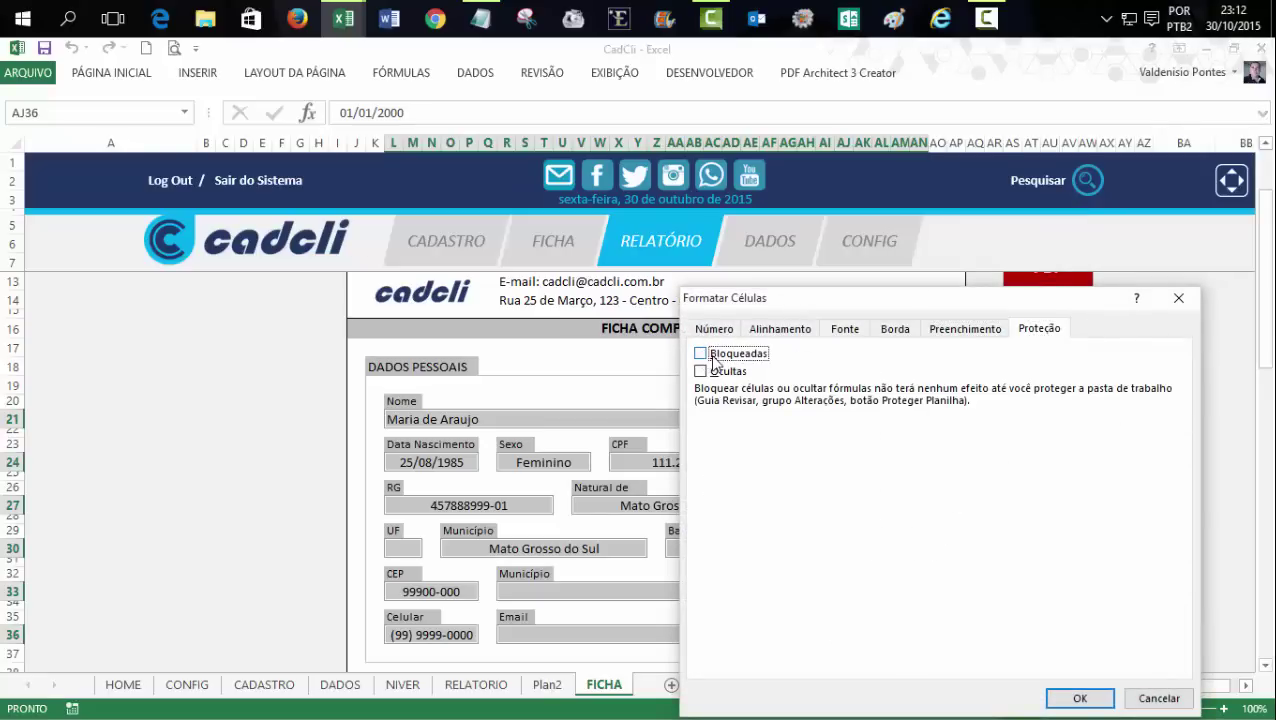
left_click(1072, 697)
- Protect the FICHA sheet with only Selecionar células desbloqueadas allowed
right_click(614, 688)
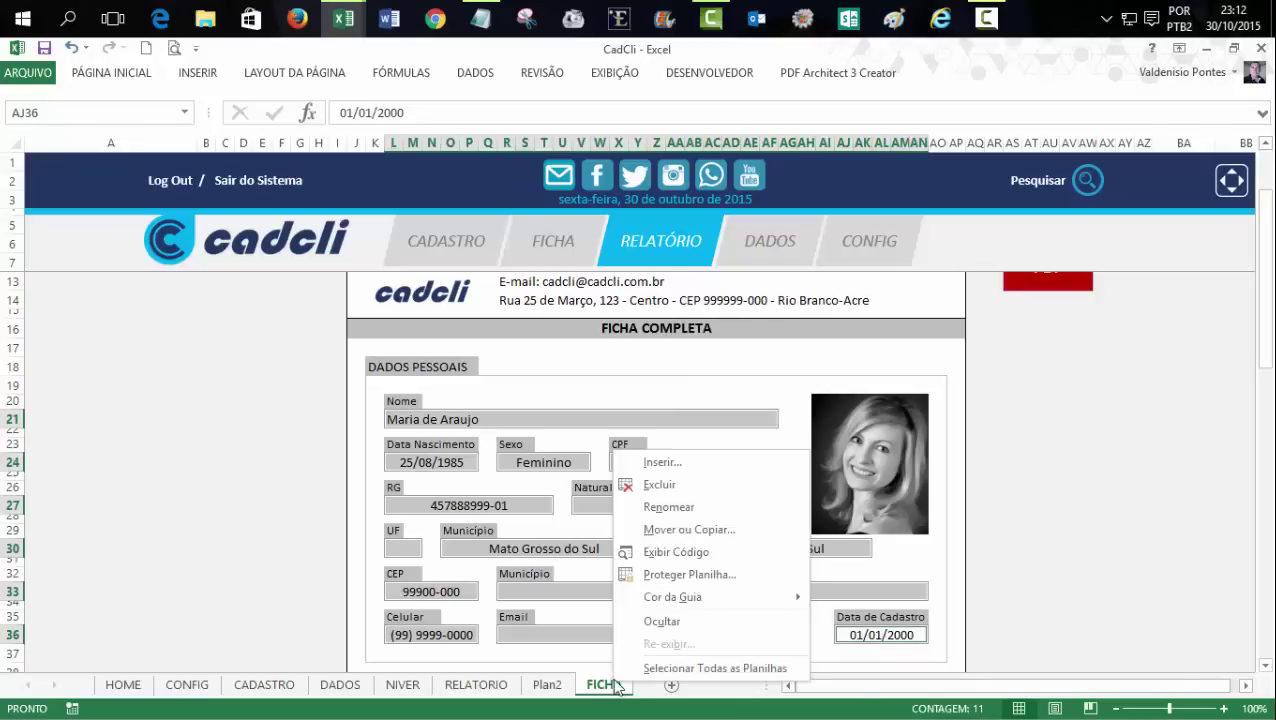
left_click(655, 575)
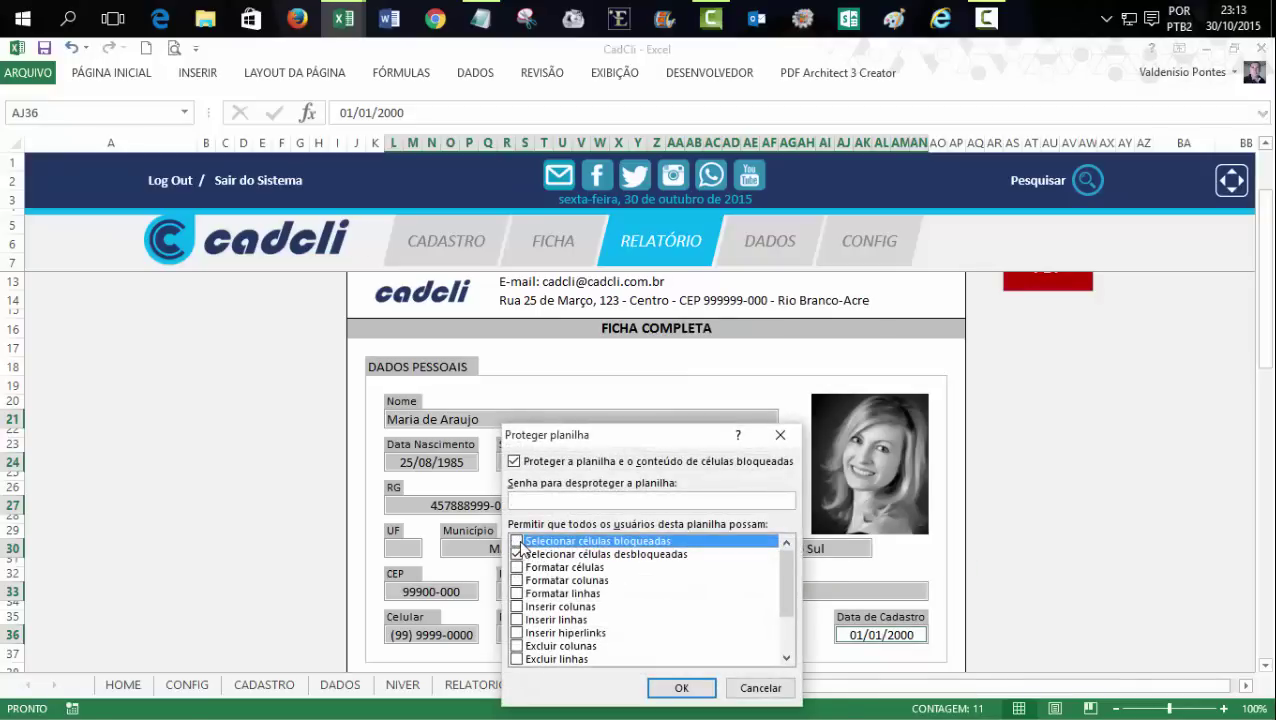
left_click(708, 692)
- Check that the cursor moves from the Nome field only through the form's input fields
left_click(603, 420)
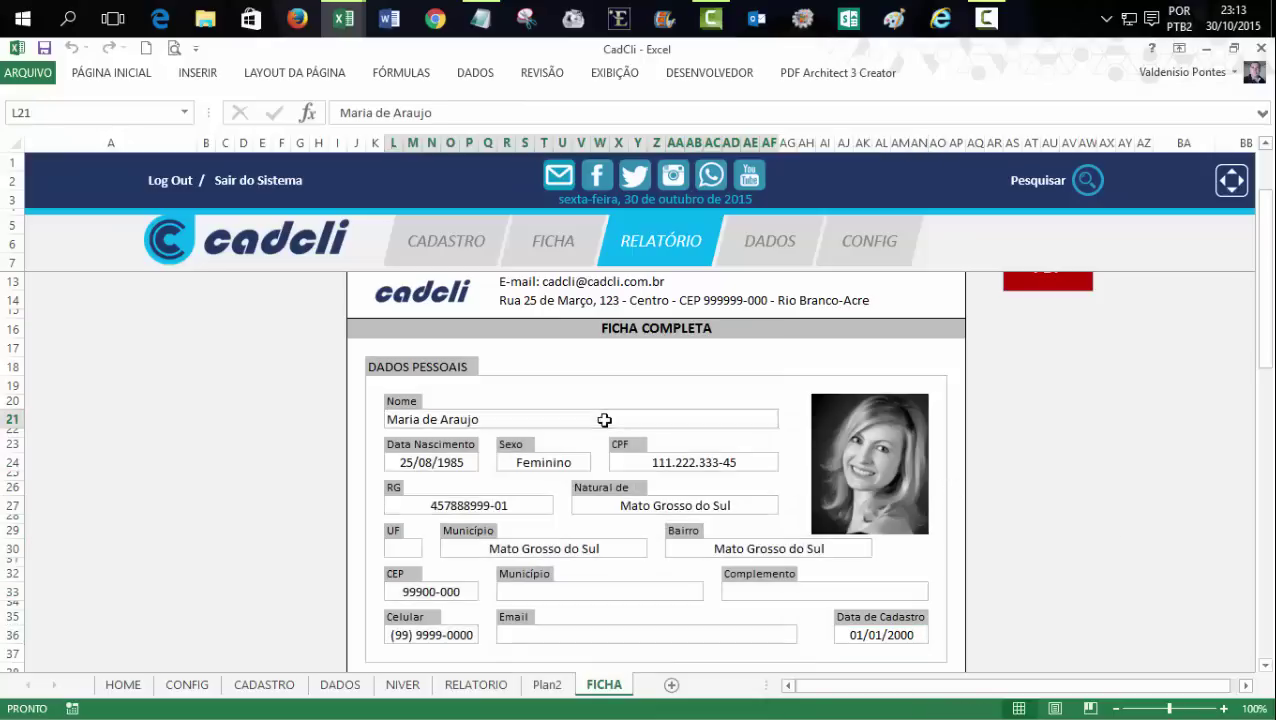
key("Tab")
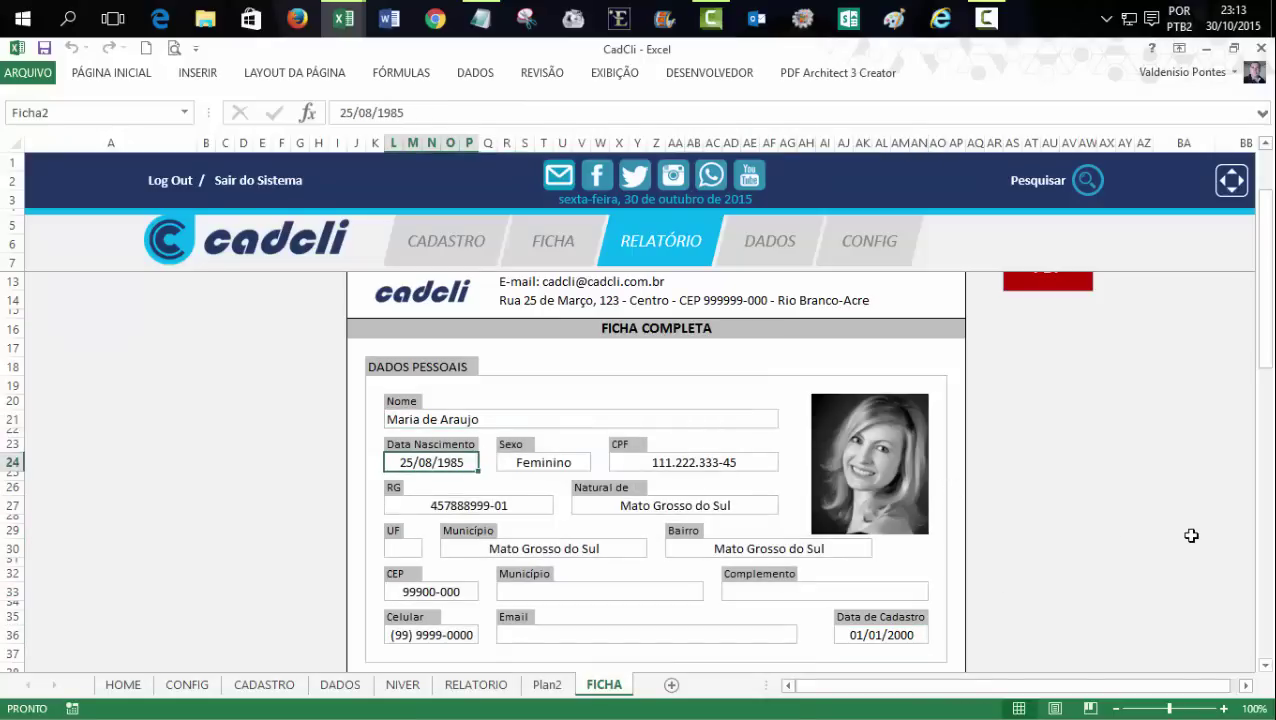
key("Tab")
key("Tab")
key("Tab")
key("Tab")
key("Tab")
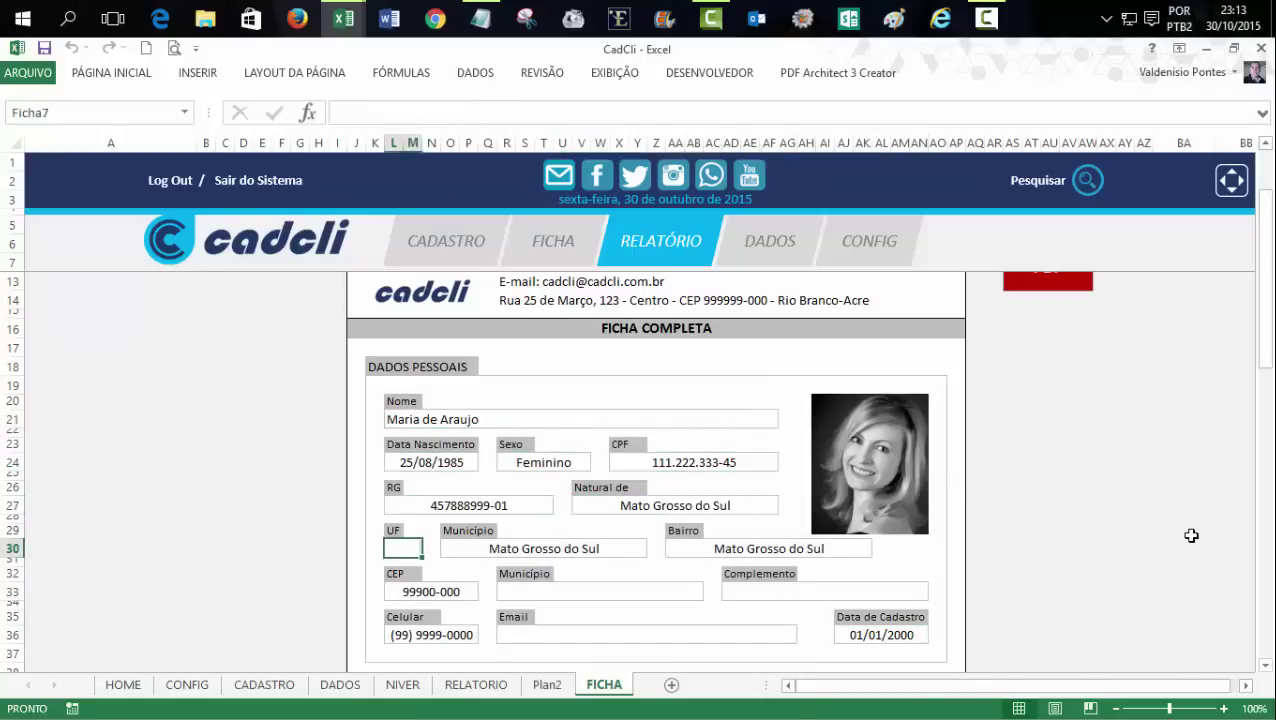
key("Tab")
key("Tab")
key("Tab")
key("Tab")
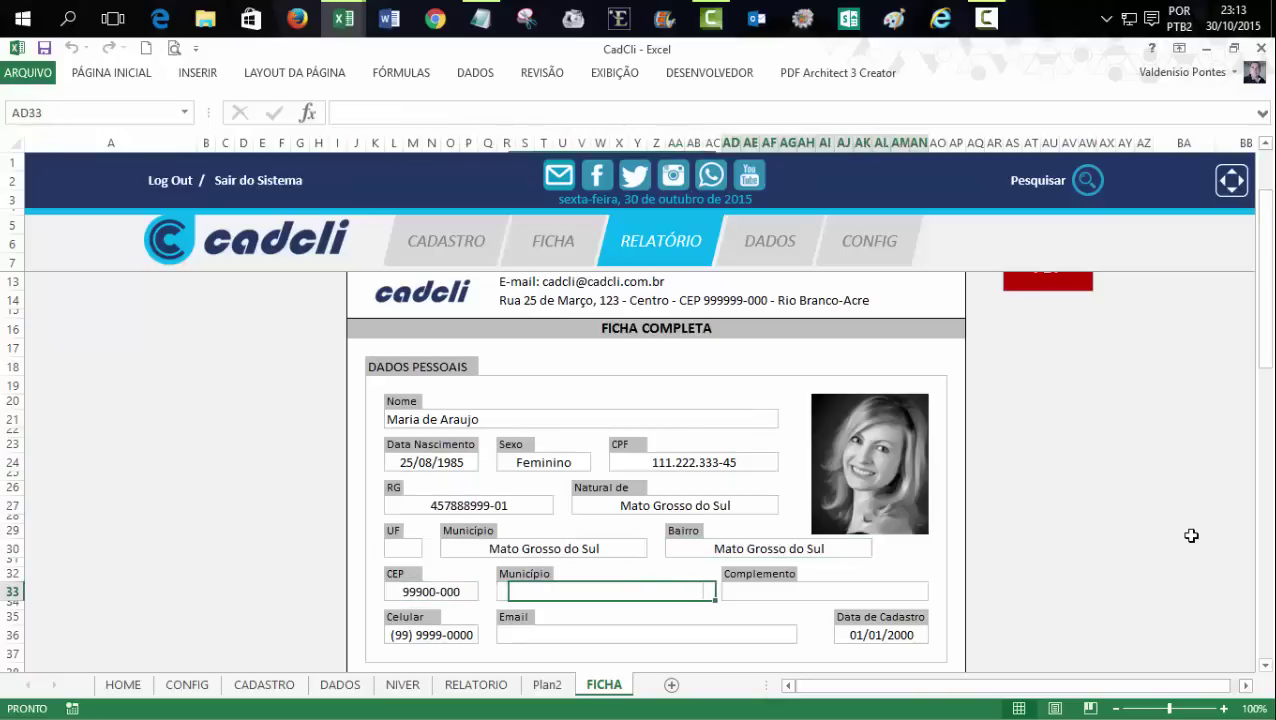
key("Tab")
key("Tab")
key("Tab")
key("Tab")
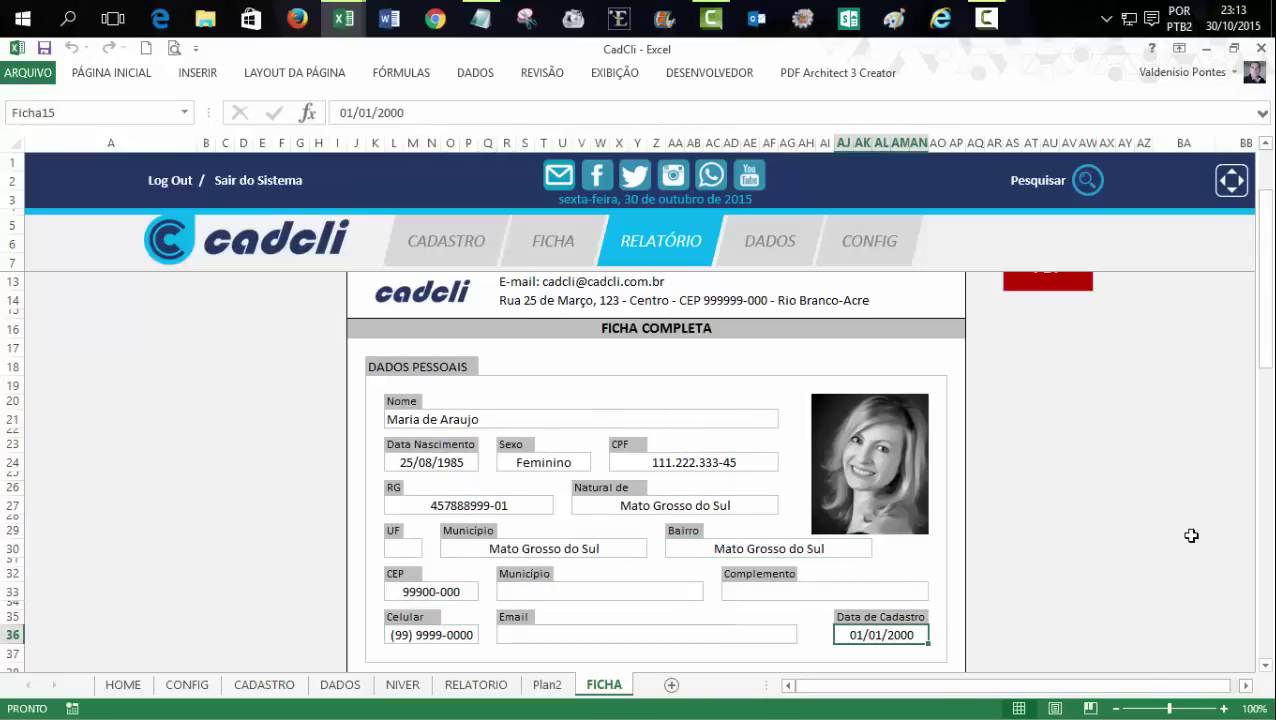
- Restart at Nome and step through Data Nascimento and the following fields to Data de Cadastro
left_click(448, 419)
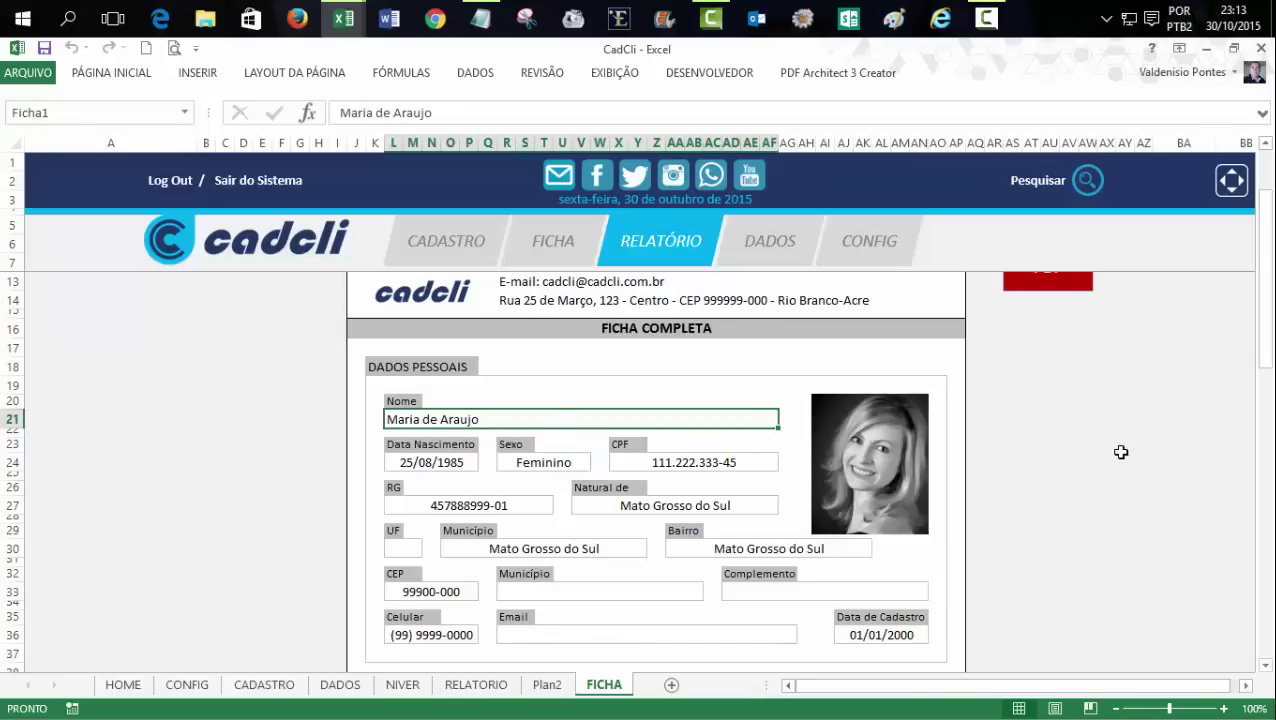
key("Tab")
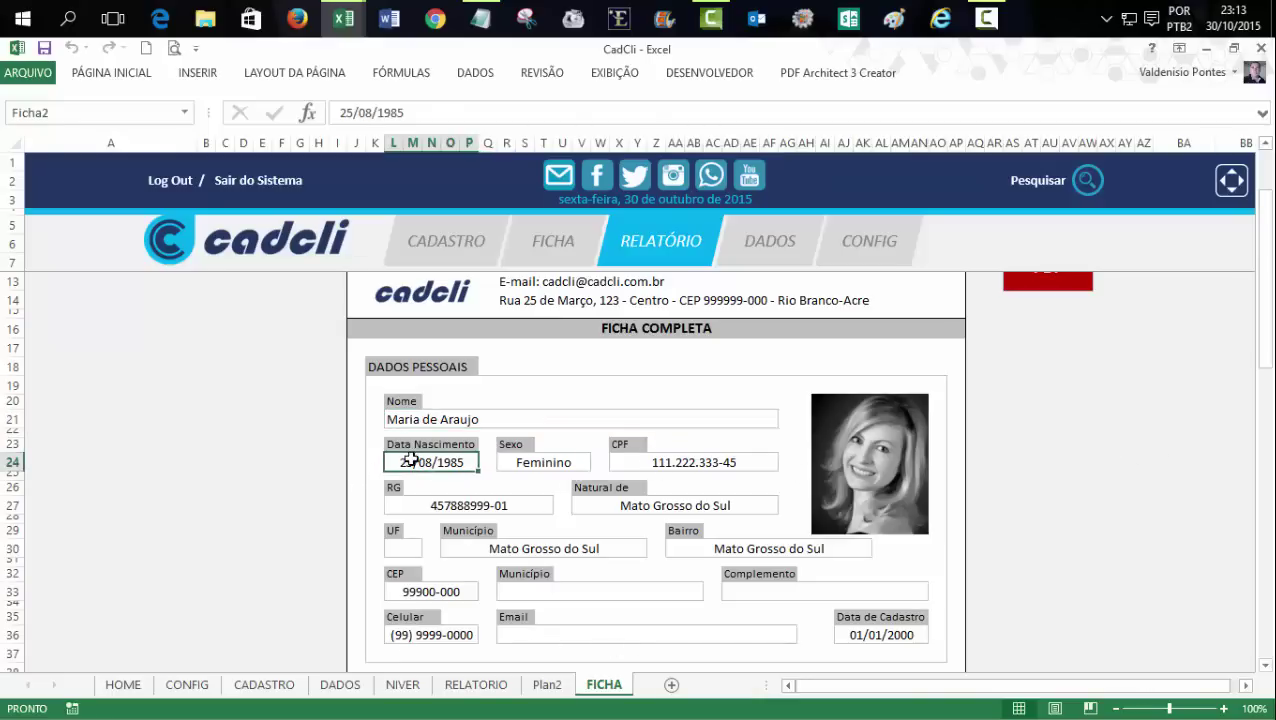
key("Tab")
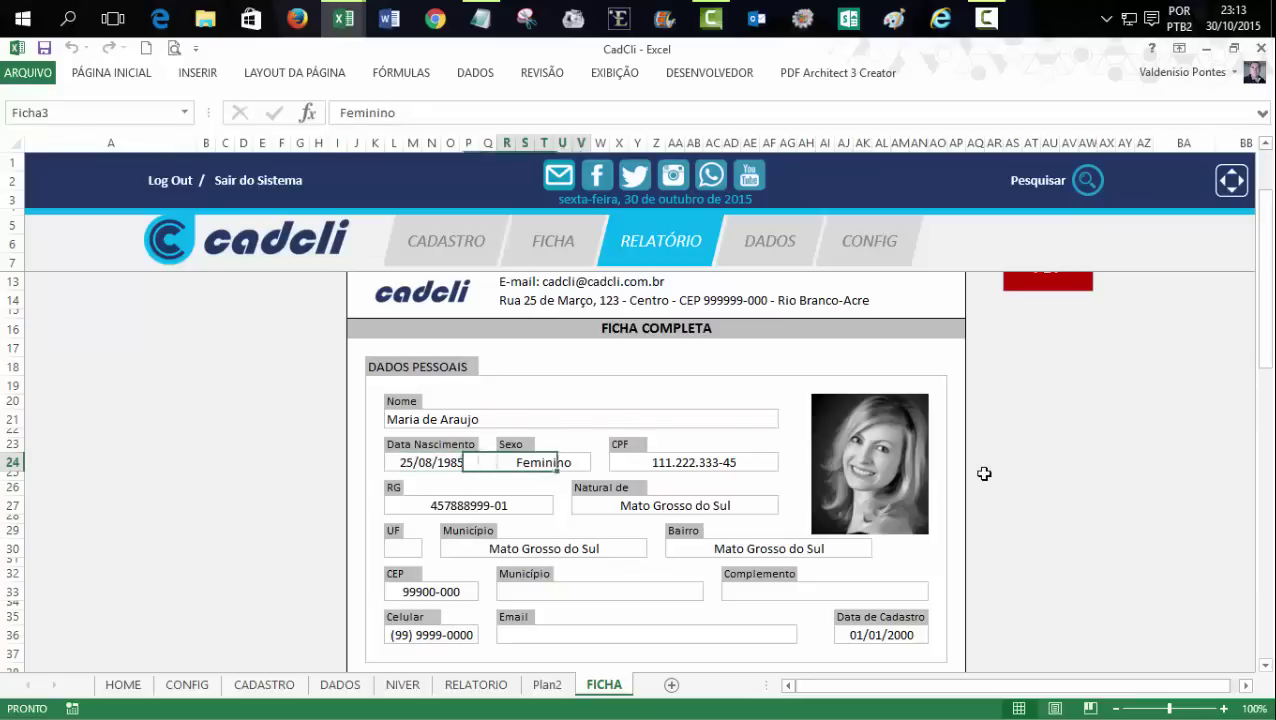
key("Tab")
key("Tab")
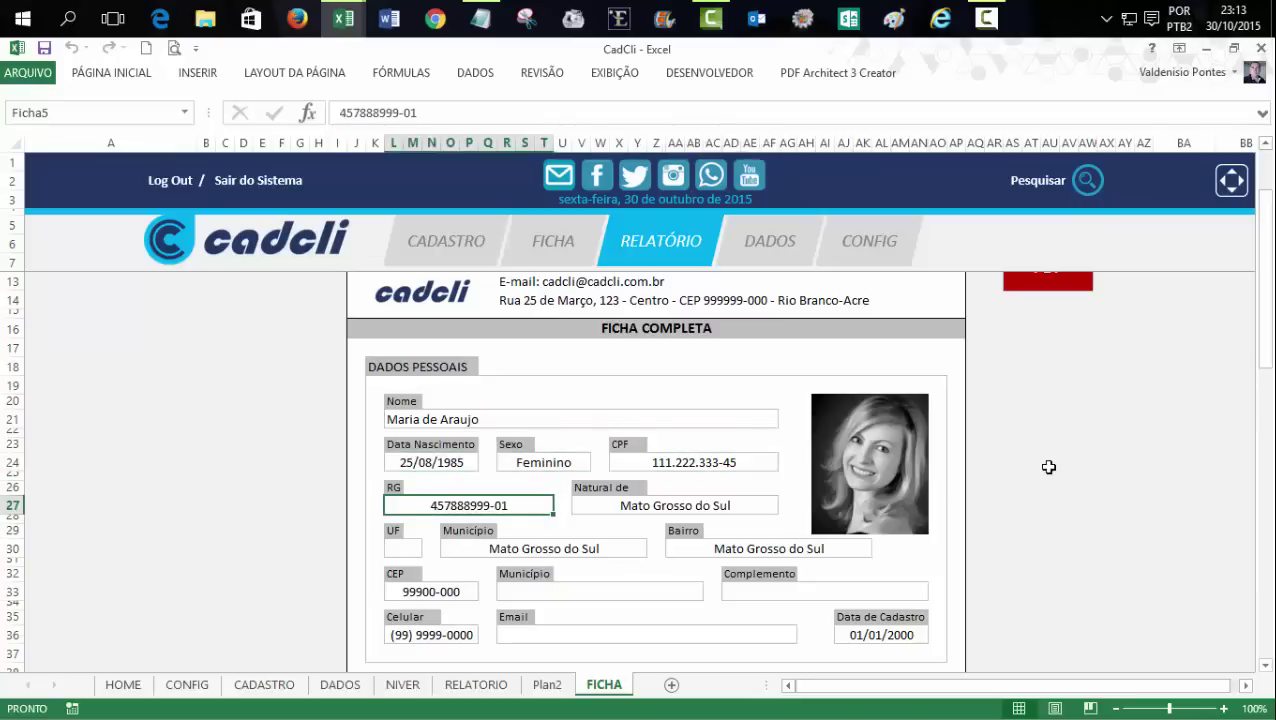
key("Tab")
key("Tab")
key("Tab")
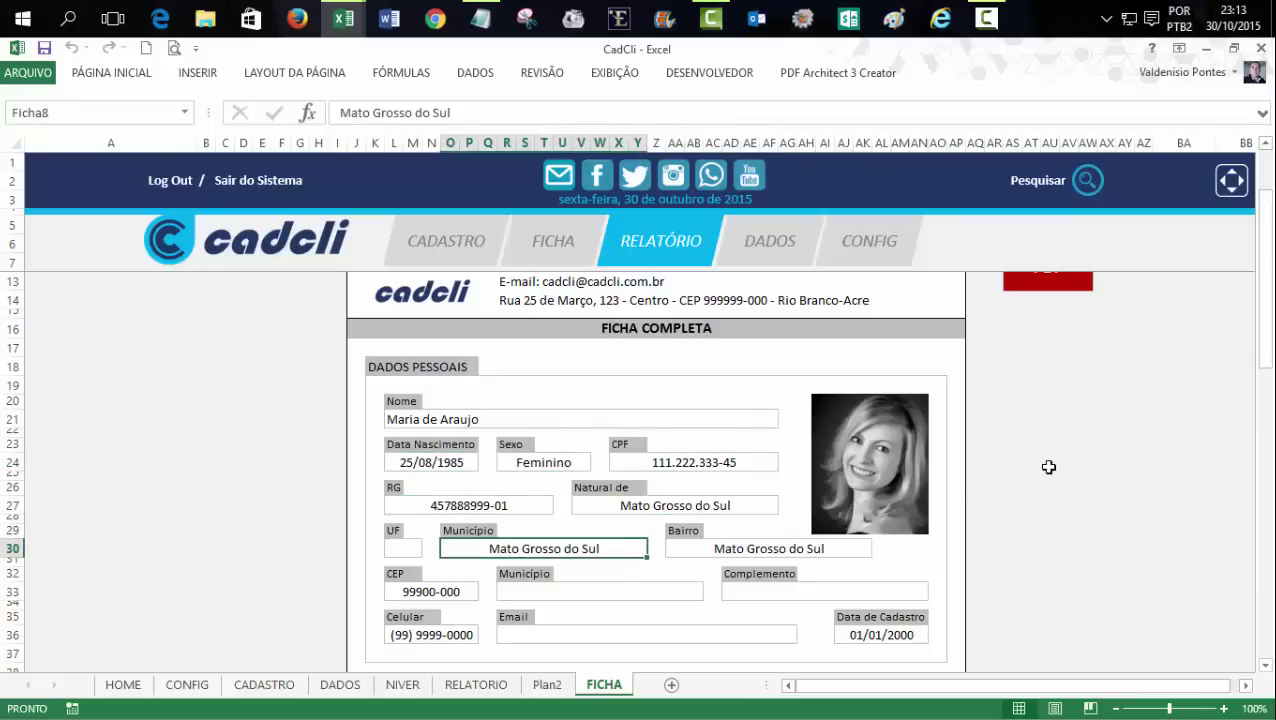
key("Tab")
key("Tab")
key("Tab")
key("Tab")
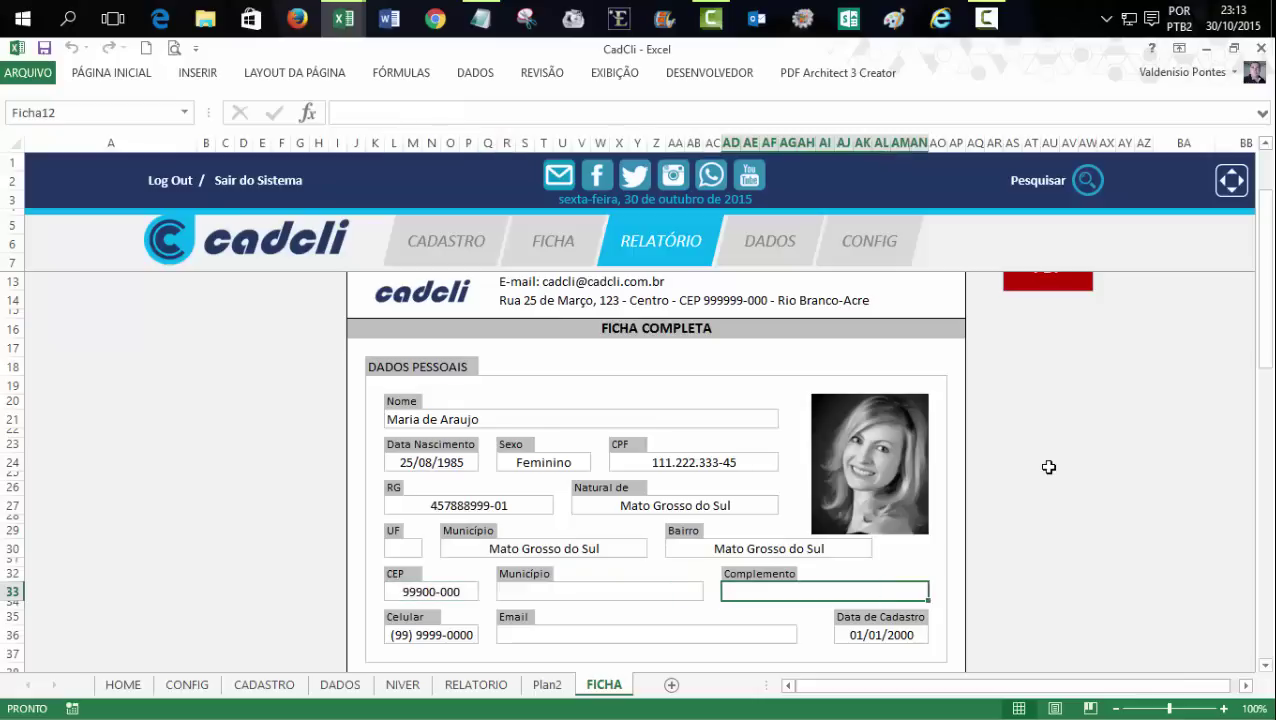
key("Tab")
key("Tab")
key("Tab")
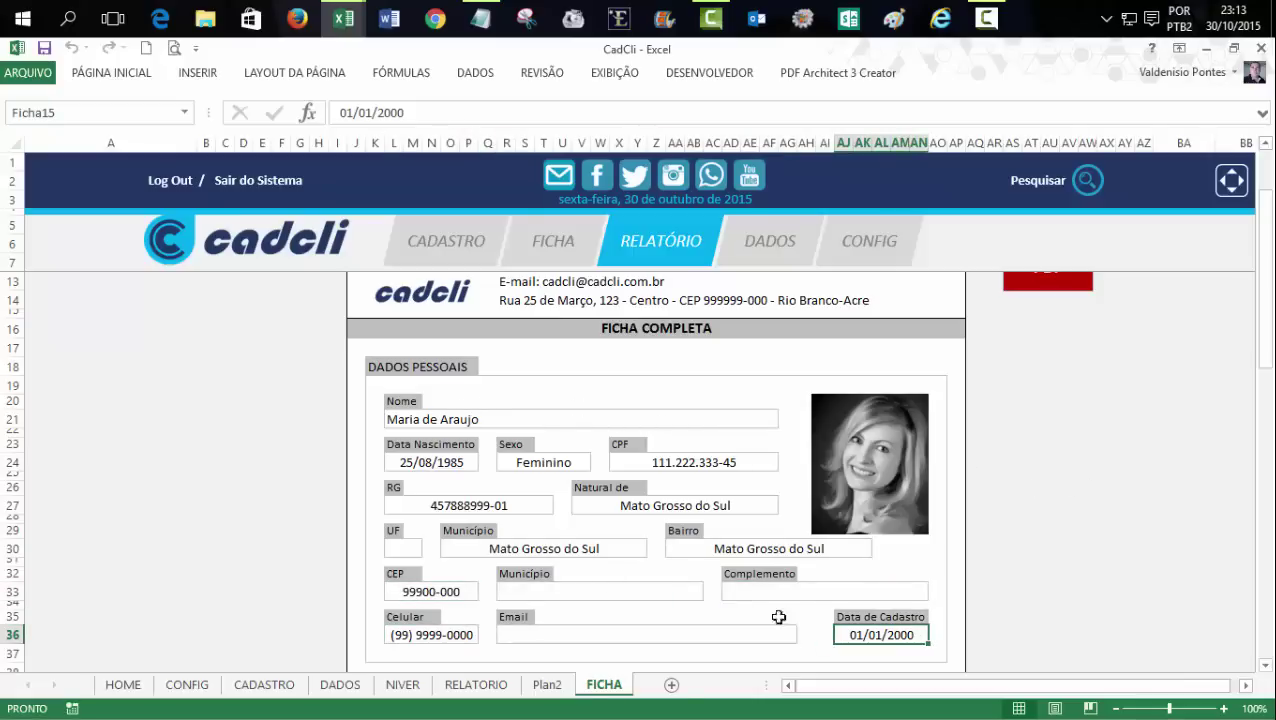
- Unprotect the FICHA sheet and select empty cells outside the form
right_click(598, 690)
left_click(655, 580)
left_click(1075, 478)
left_click(1010, 519)
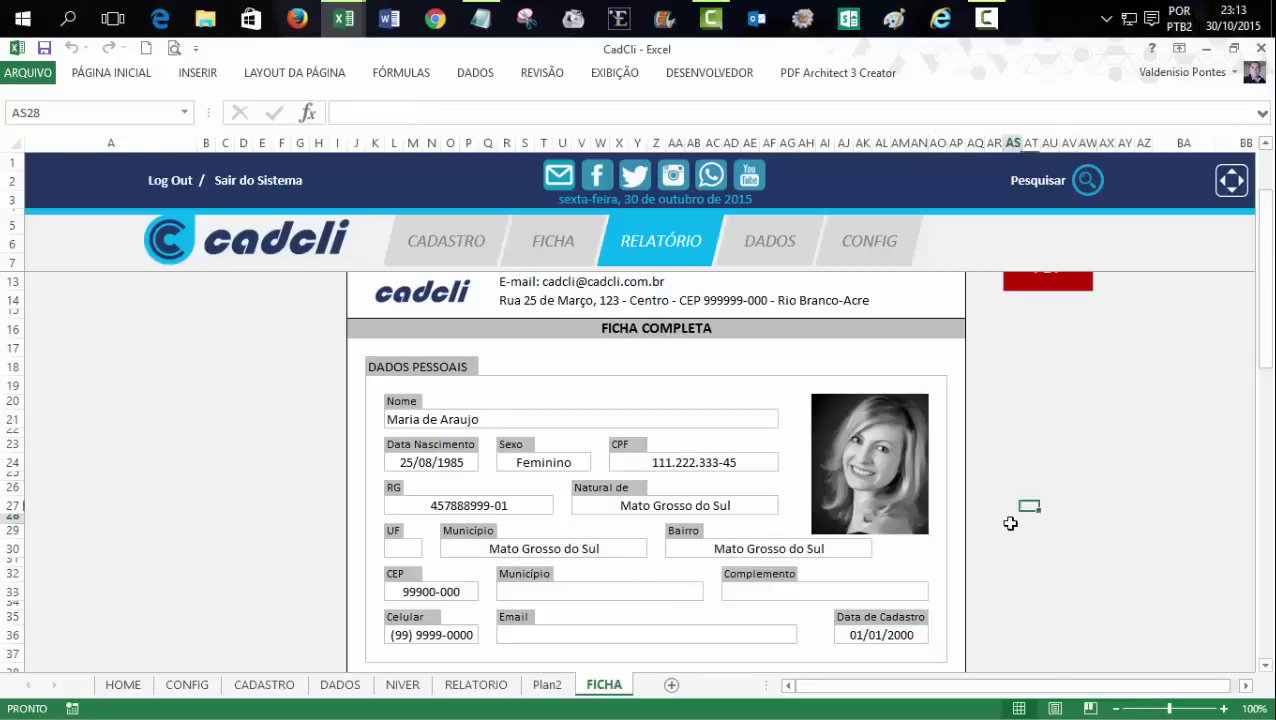
mouse_move(1266, 328)
left_mouse_down()
mouse_move(1262, 640)
mouse_move(1268, 282)
left_mouse_up()
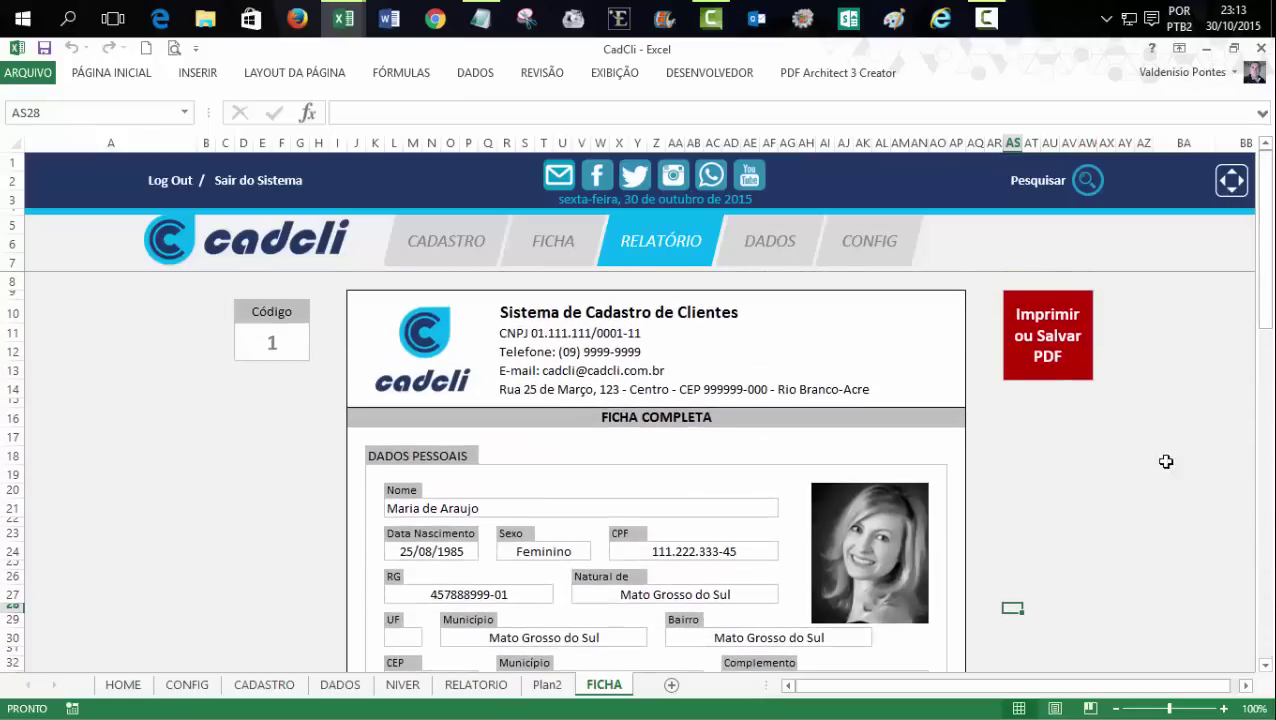
left_click(272, 338)
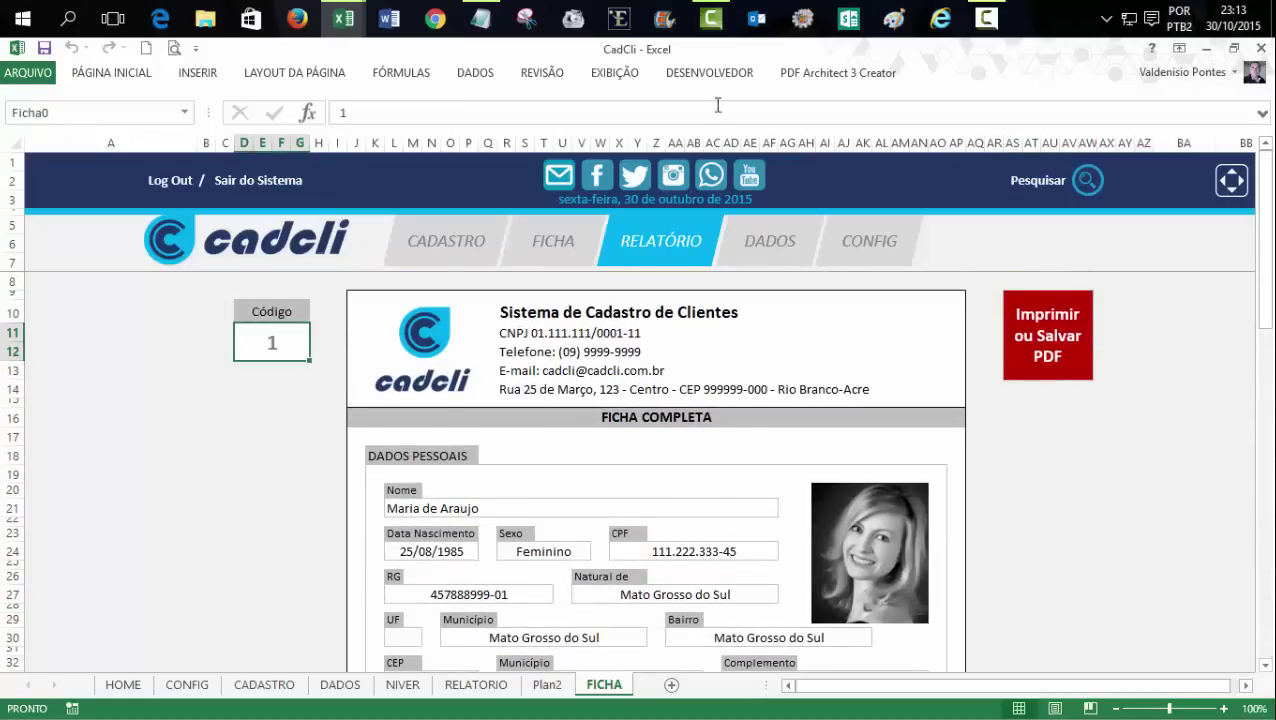
left_click(592, 76)
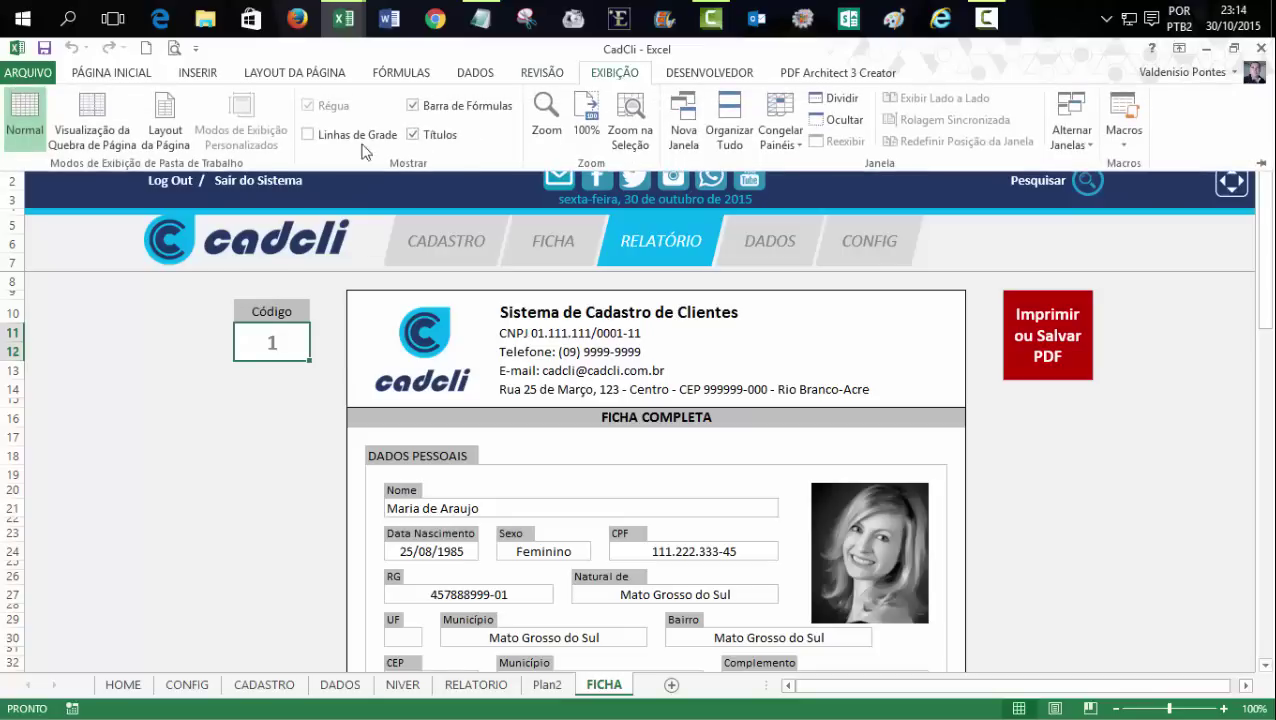
left_click(309, 136)
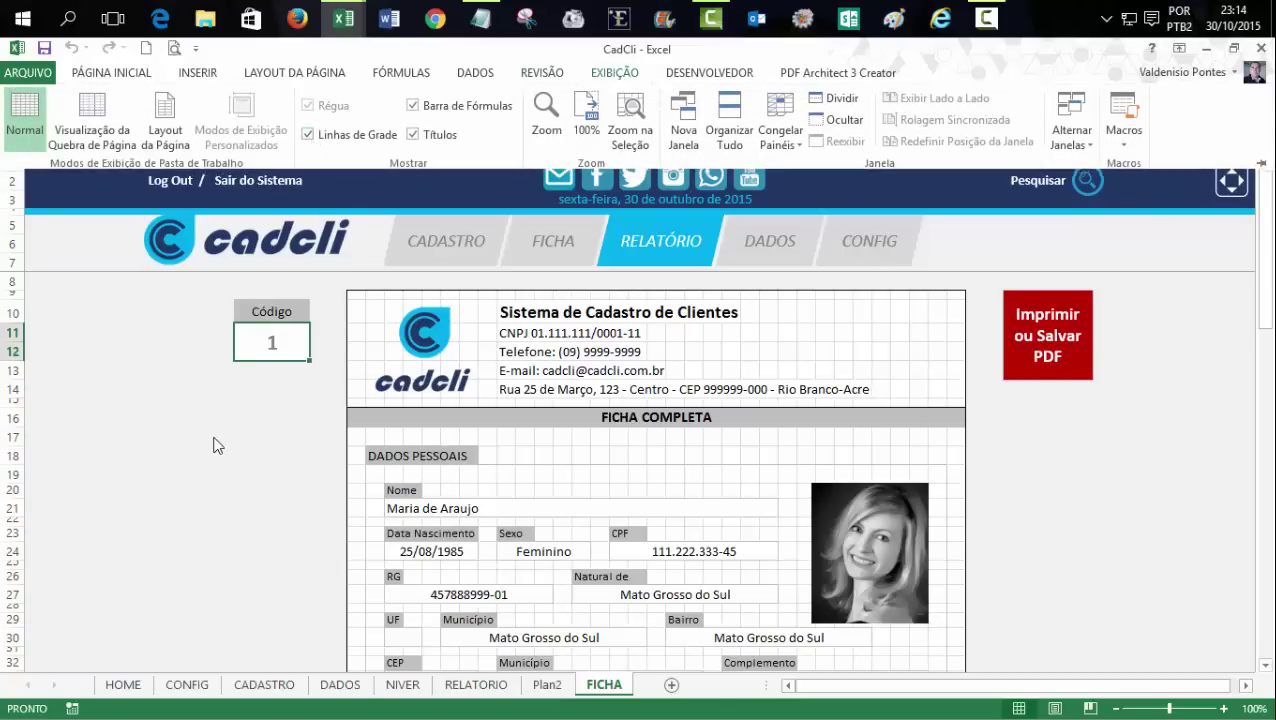
left_click(250, 440)
left_click(1162, 478)
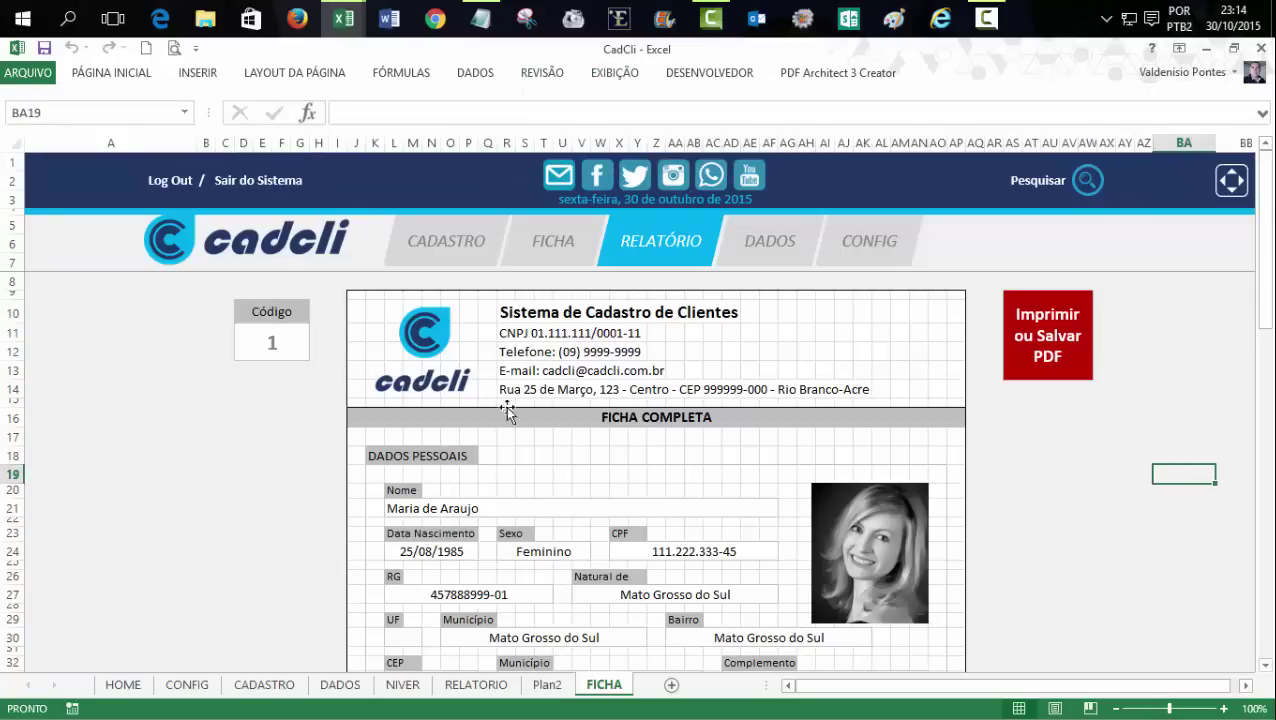
left_click(152, 455)
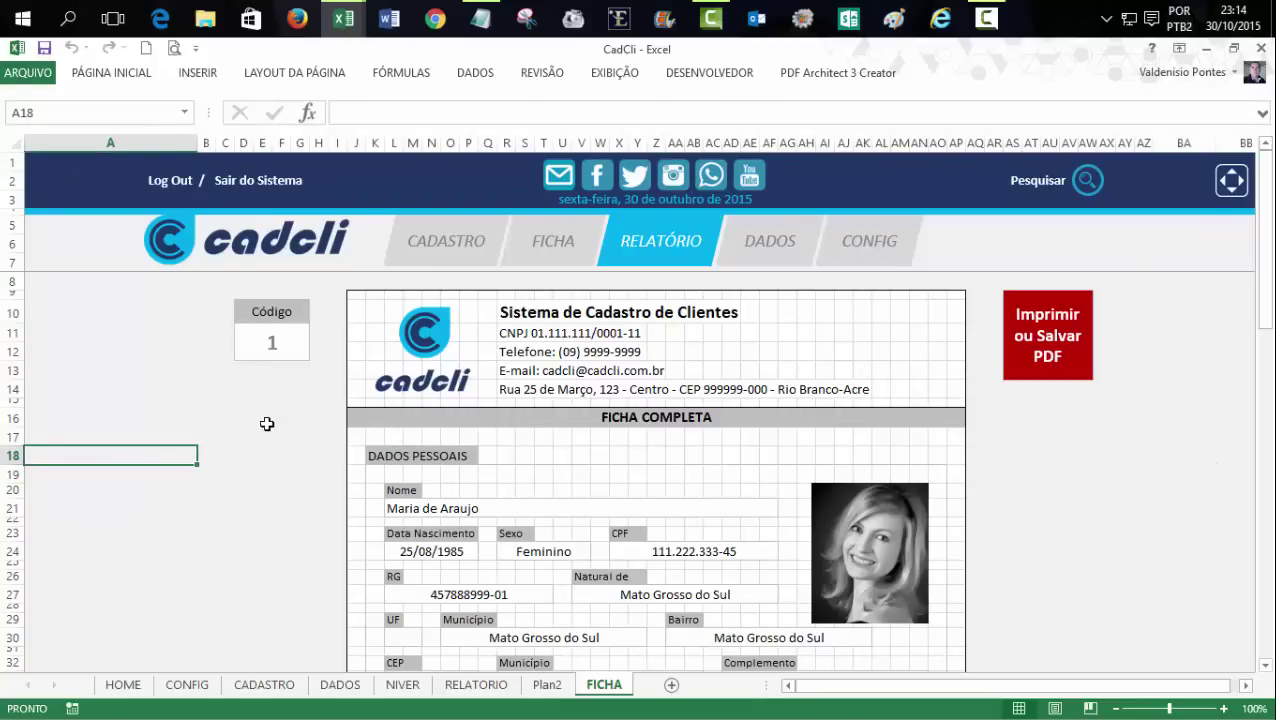
left_click(262, 340)
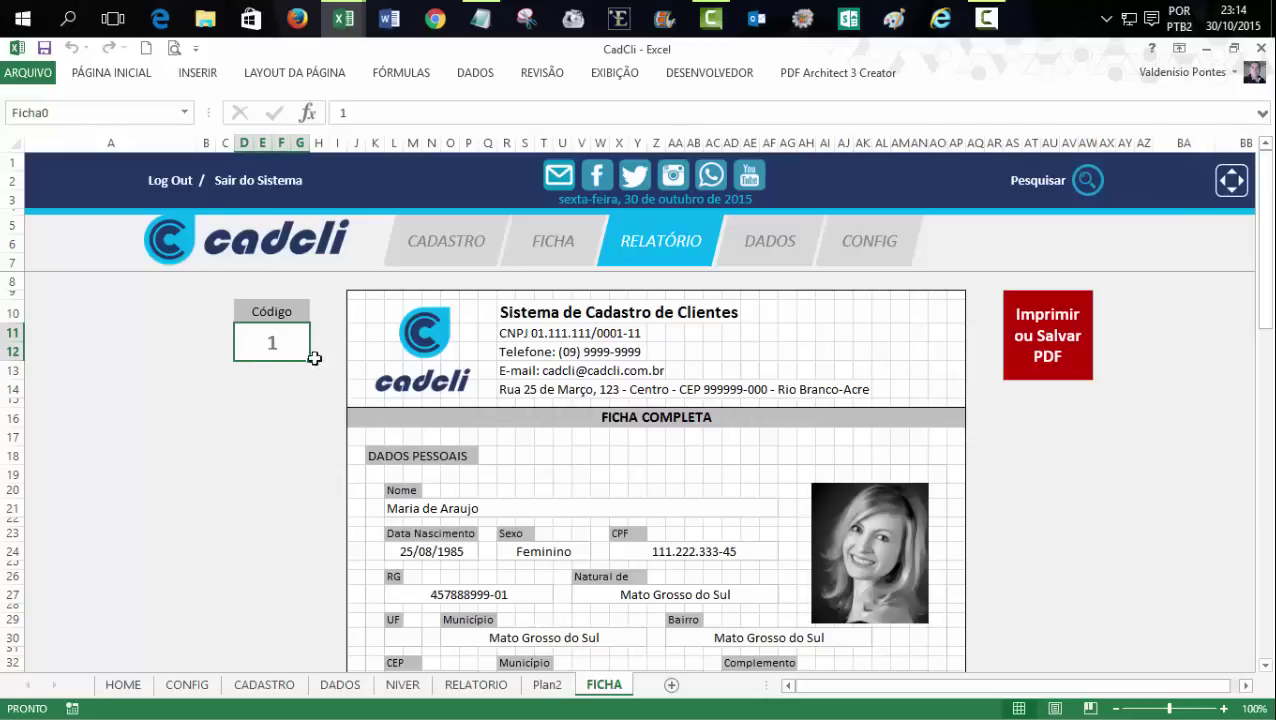
left_click(1038, 510)
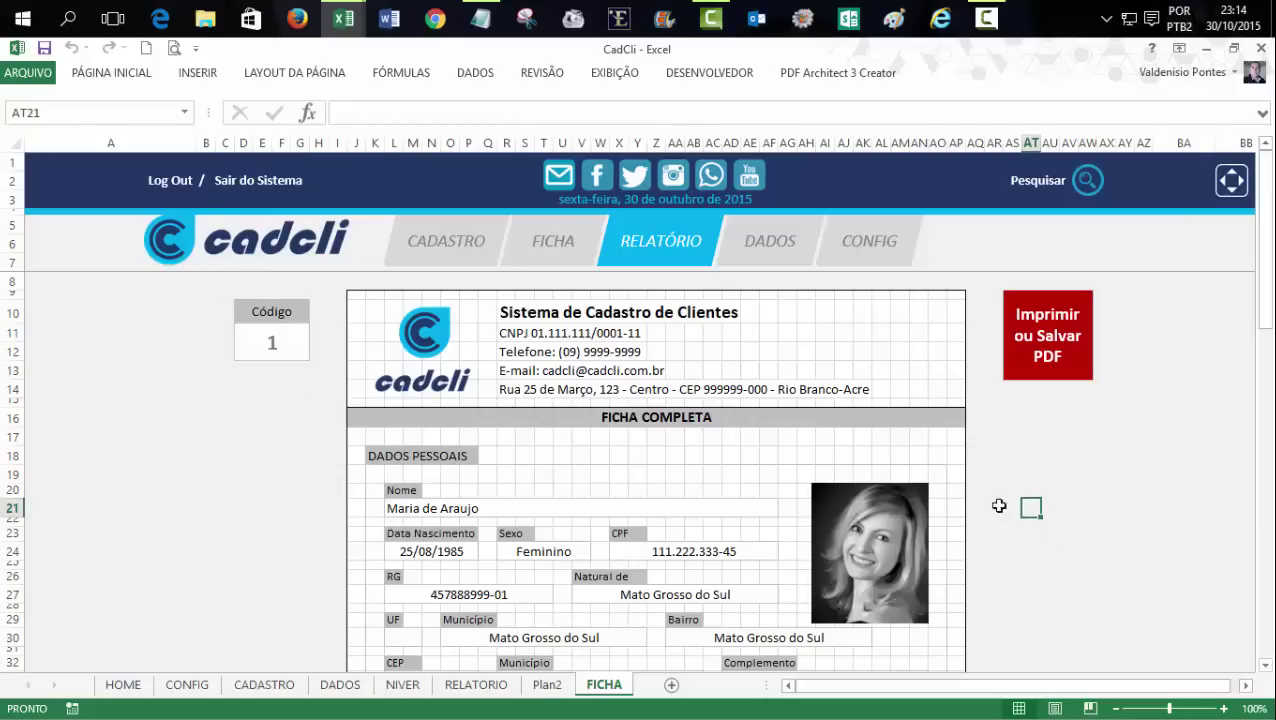
left_click(614, 73)
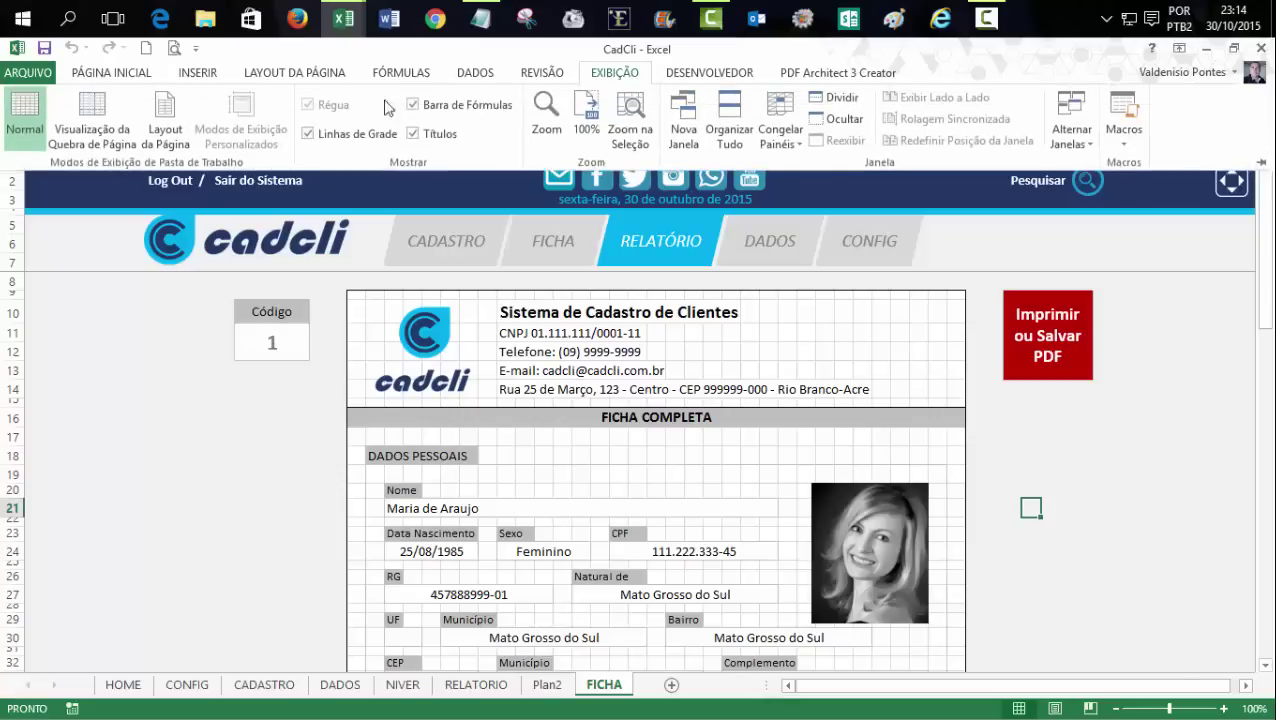
left_click(308, 134)
left_click(1087, 474)
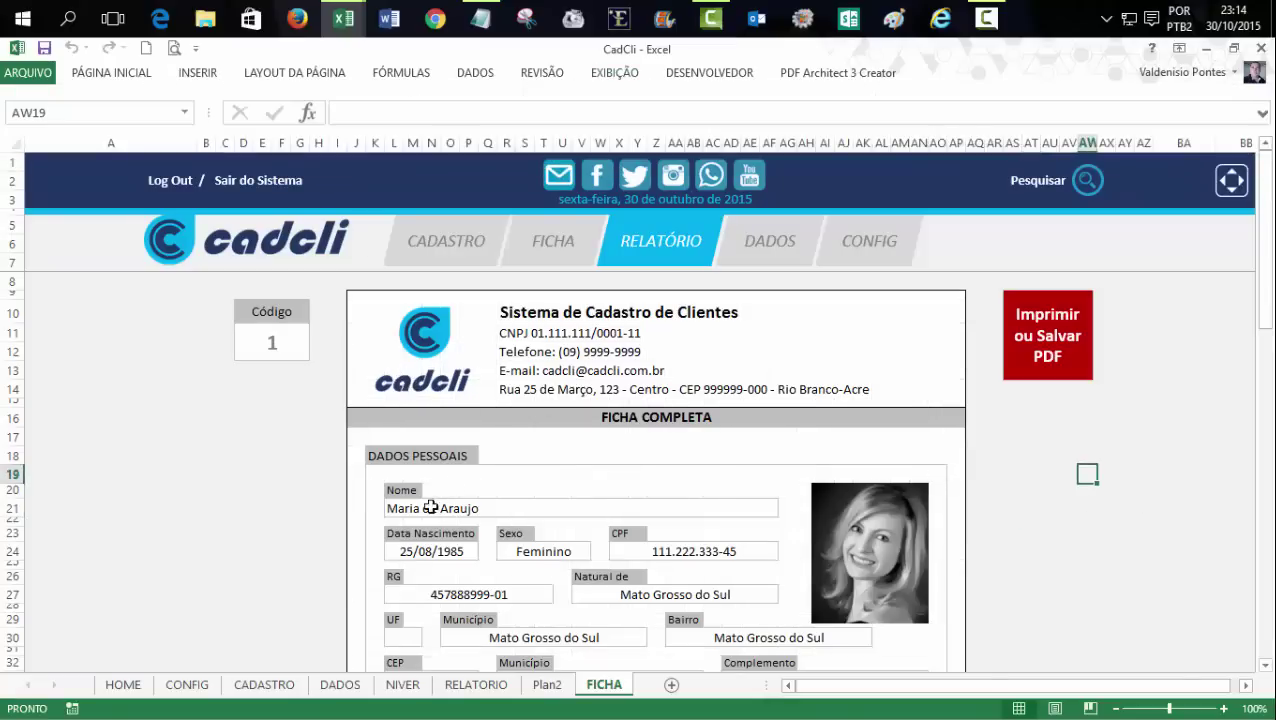
left_click(277, 338)
type("1")
left_click(414, 506)
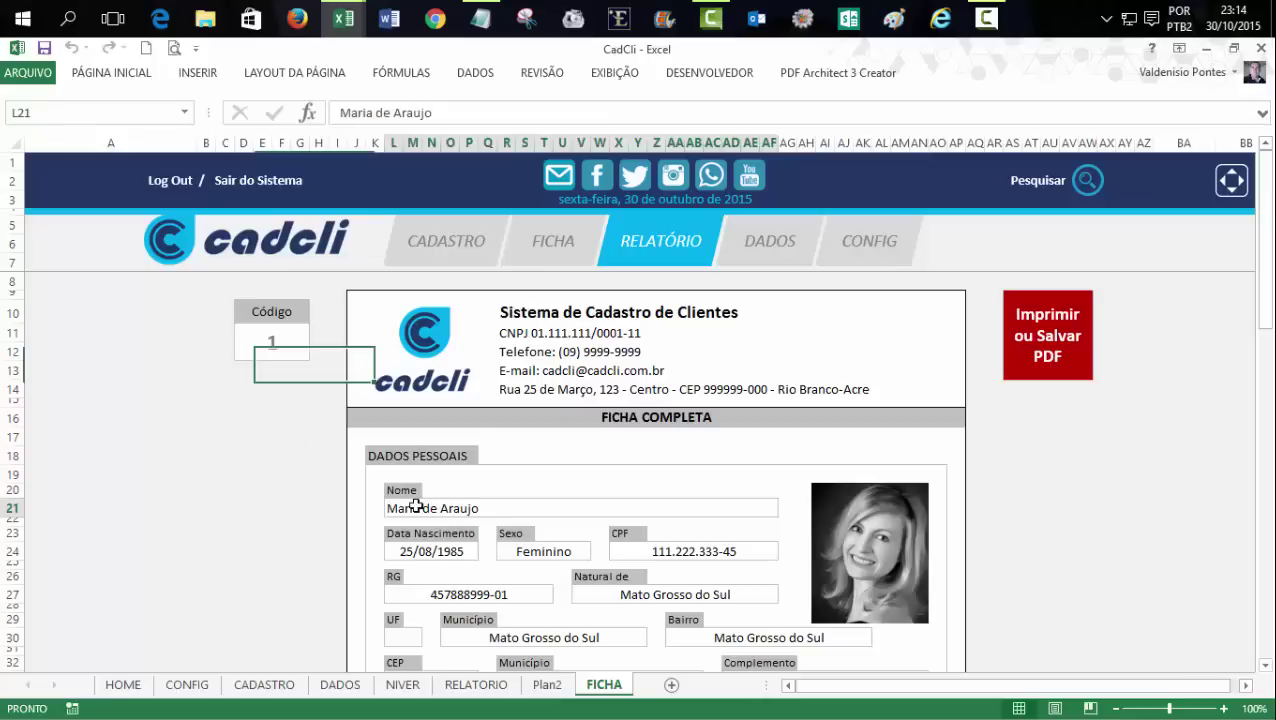
left_click(440, 551)
left_click(556, 539)
left_click(560, 551)
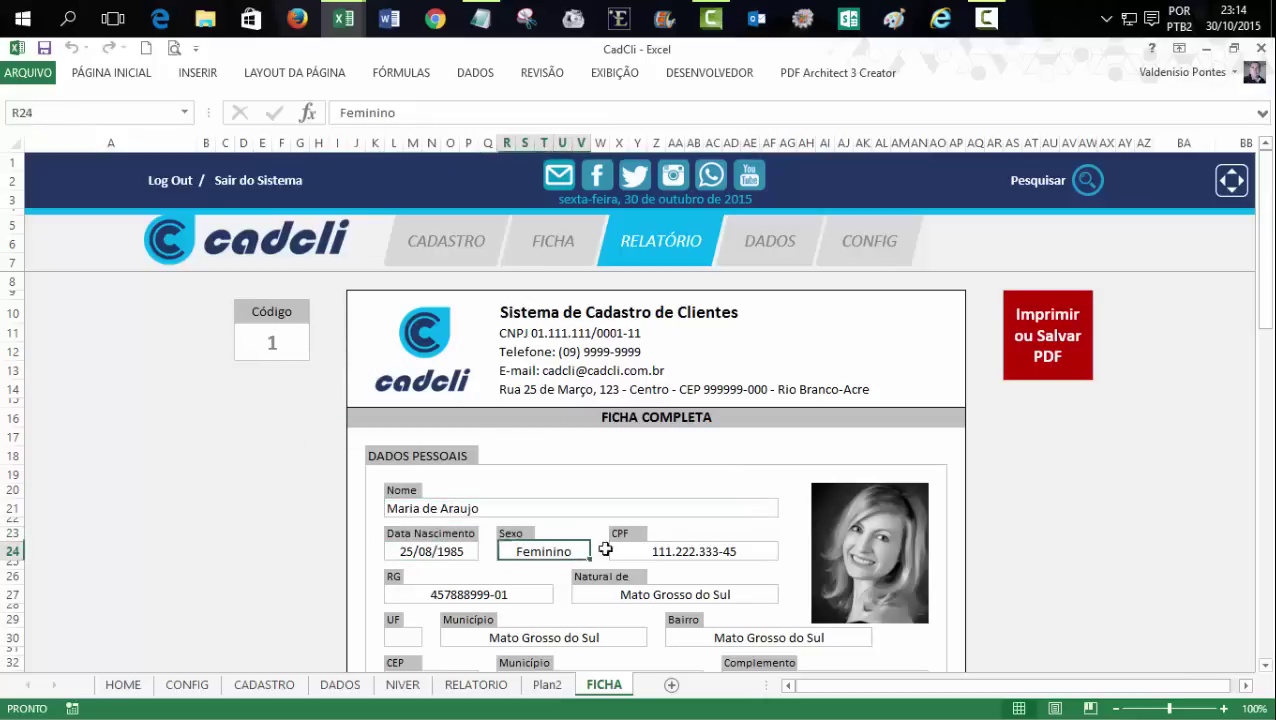
left_click(700, 553)
left_click_drag(1266, 346, 1266, 422)
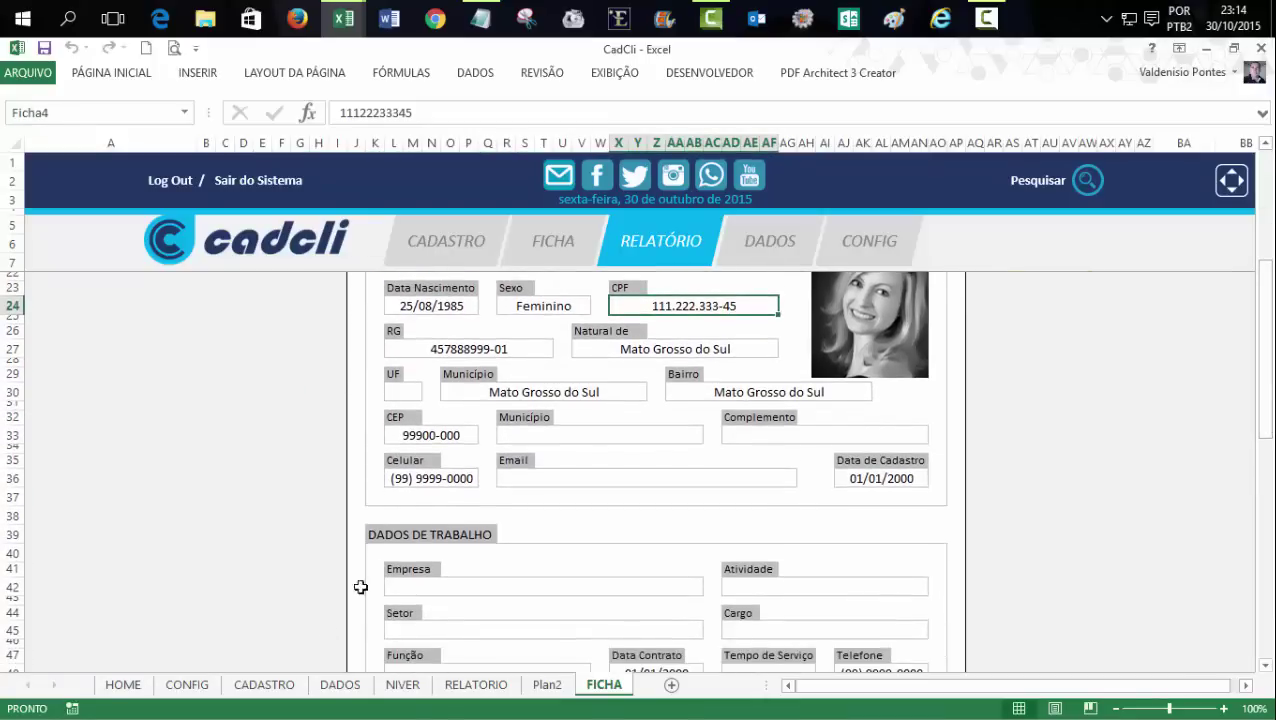
left_click(266, 684)
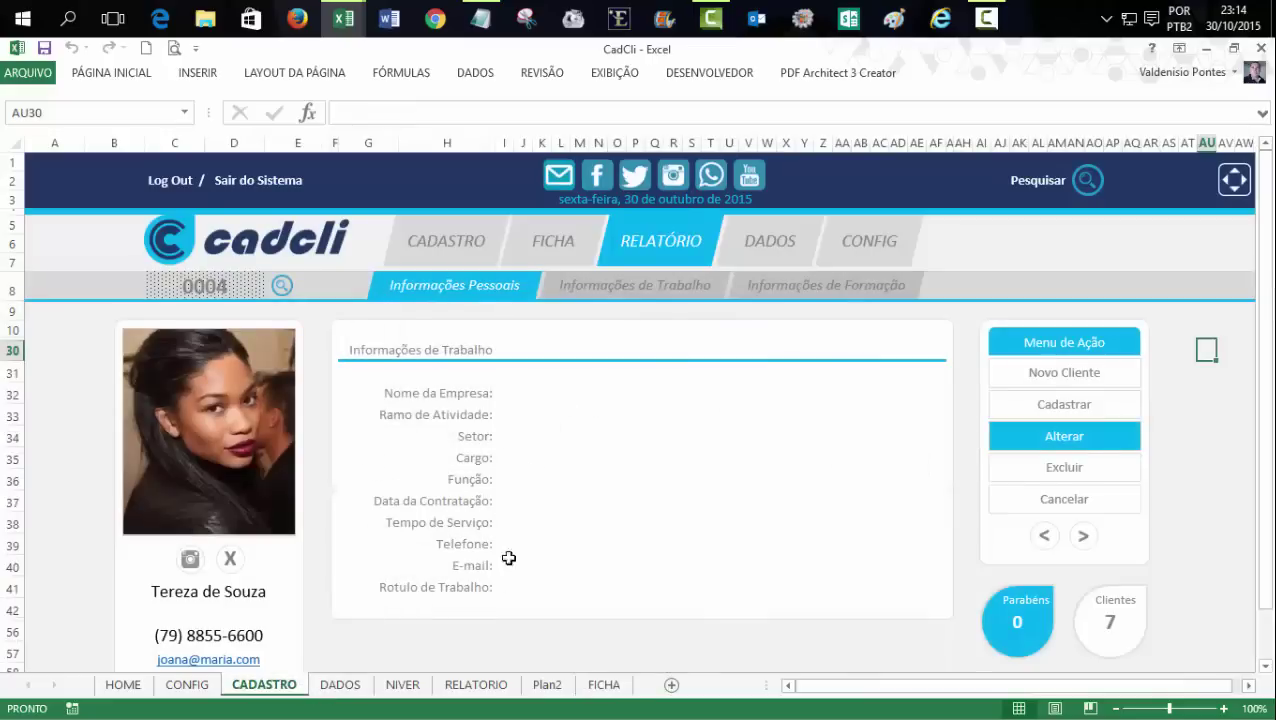
left_click(445, 287)
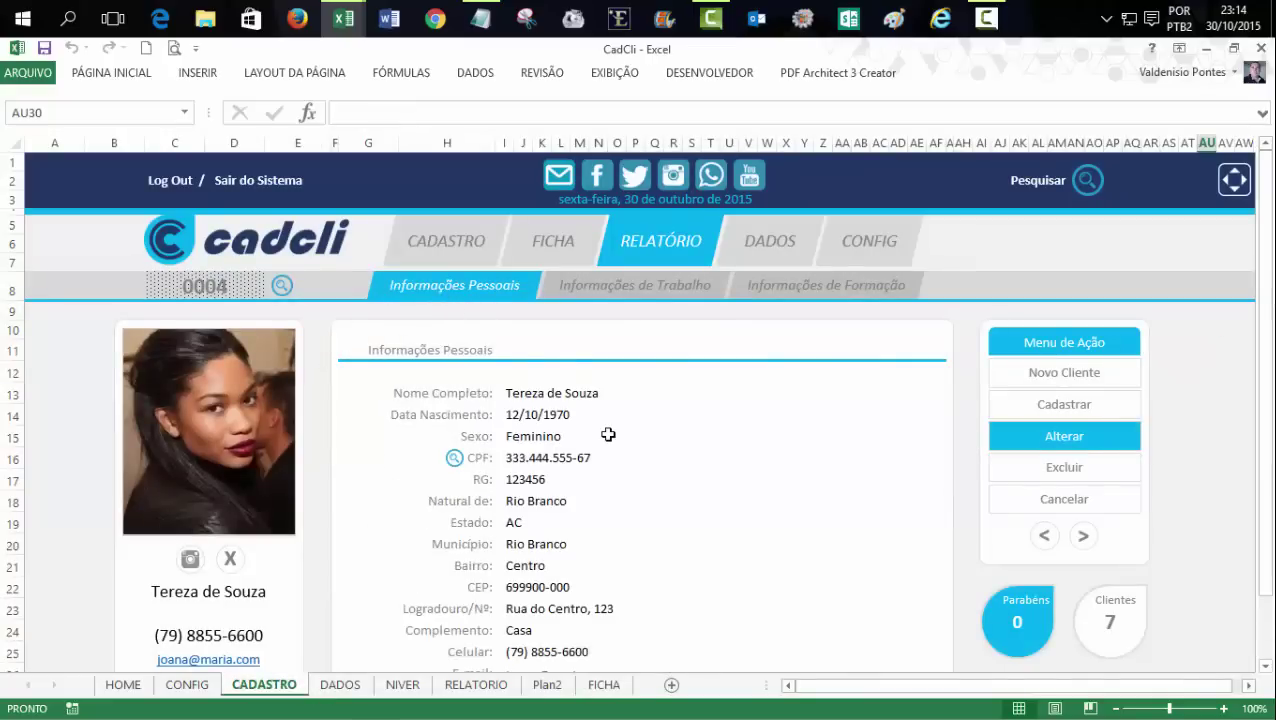
left_click_drag(1266, 274, 1266, 400)
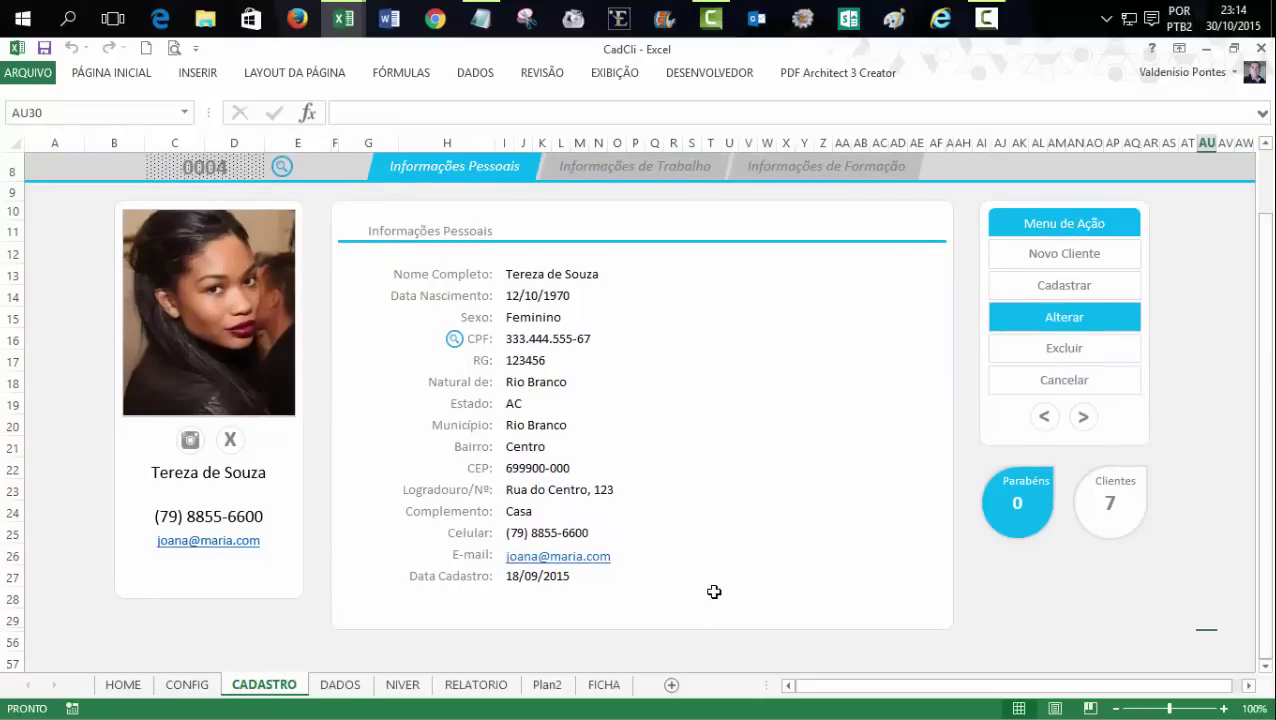
left_click(598, 685)
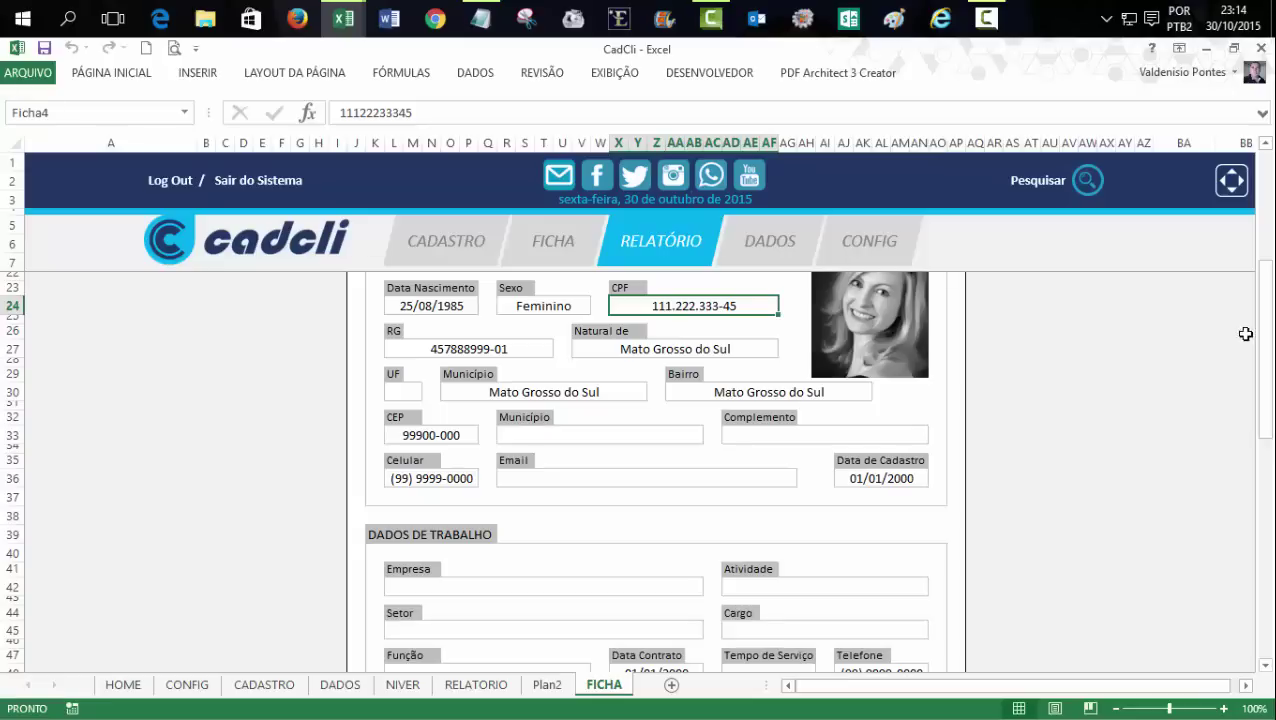
left_click_drag(1264, 328, 1264, 320)
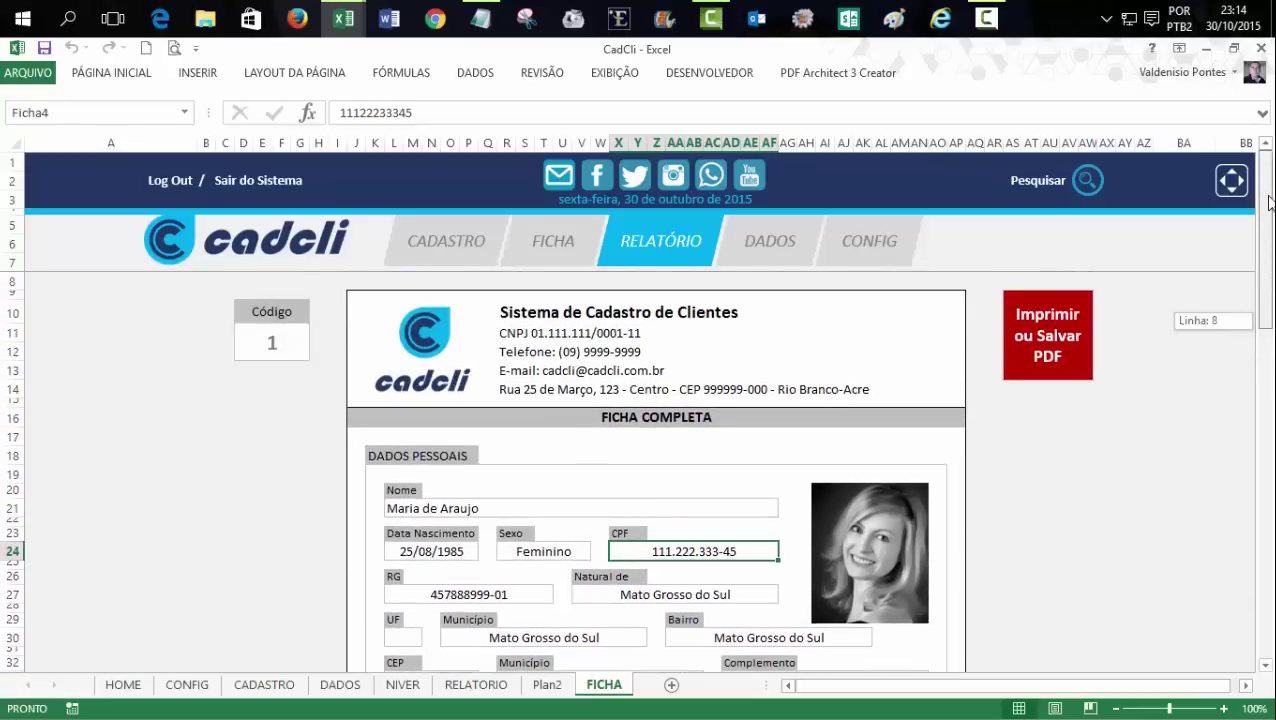
left_click(268, 339)
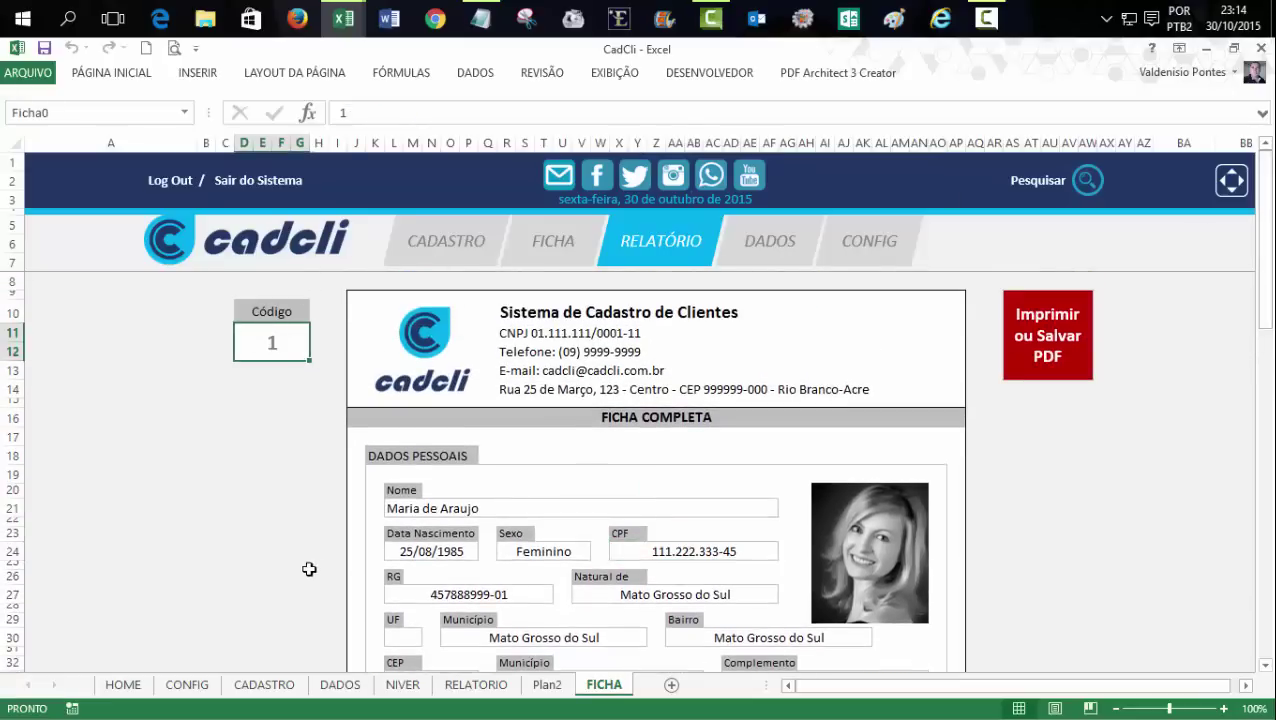
left_click(452, 508)
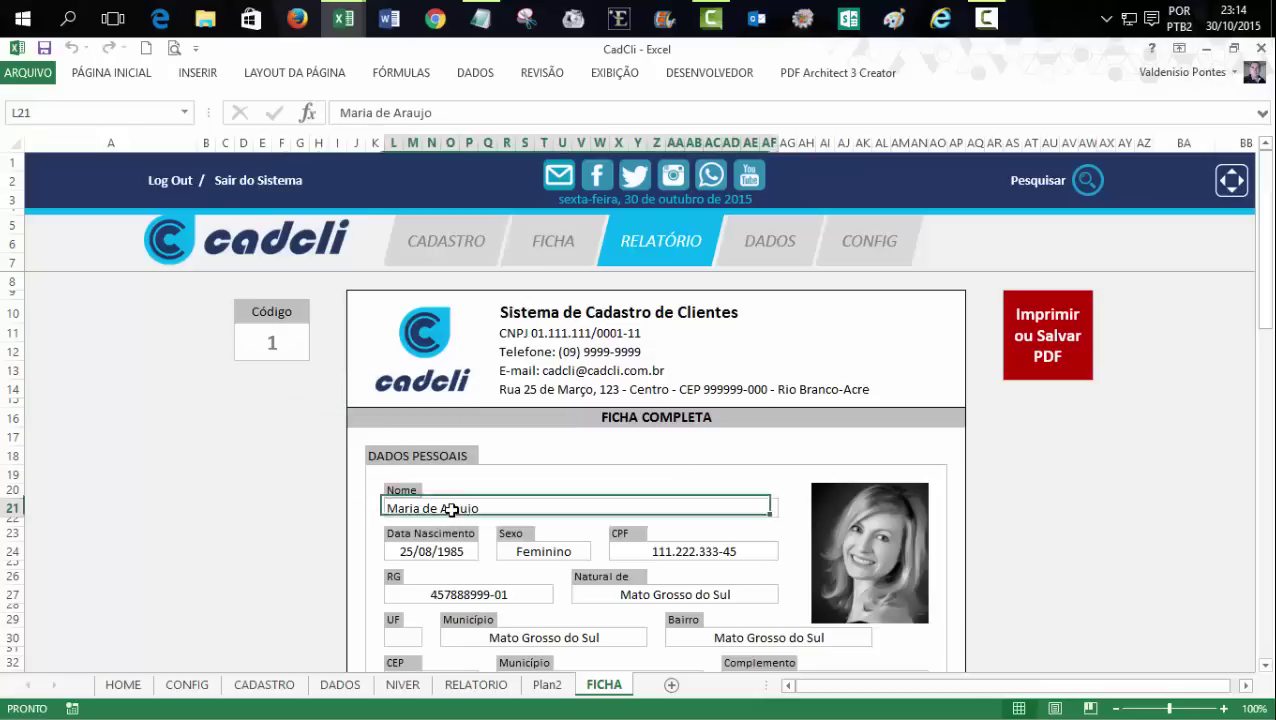
left_click(435, 557)
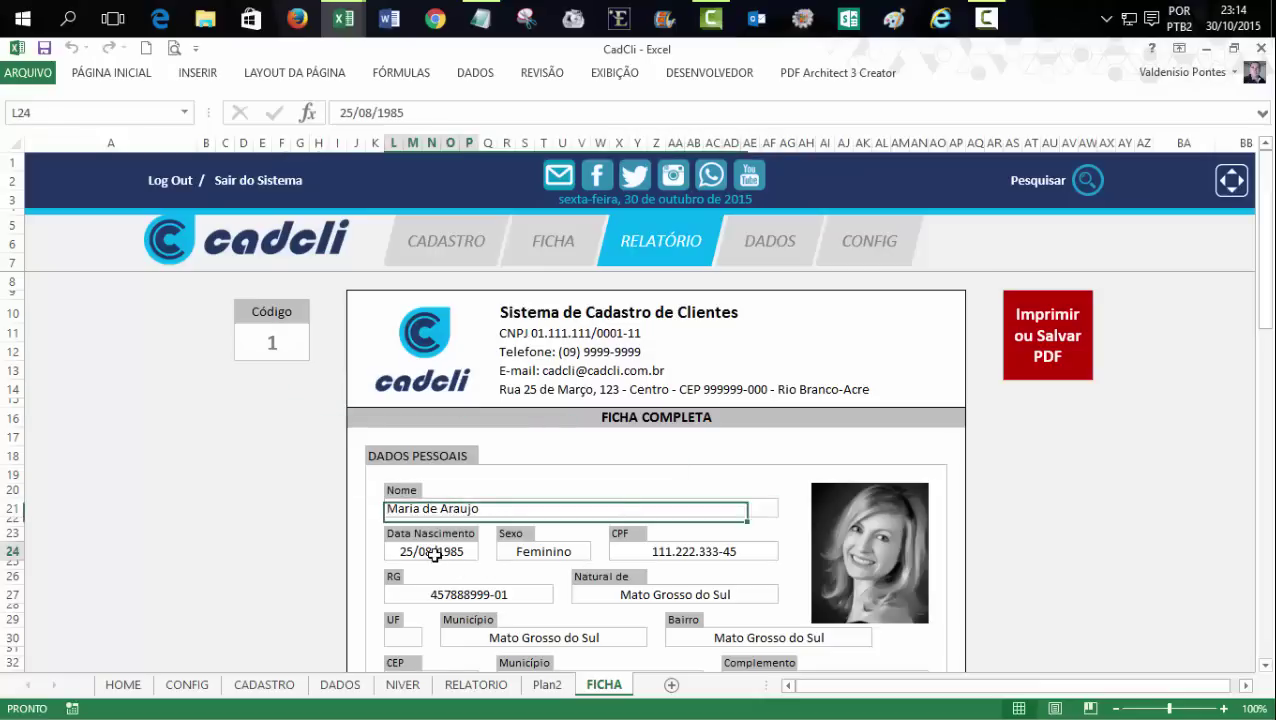
left_click(556, 549)
left_click(672, 552)
left_click(552, 549)
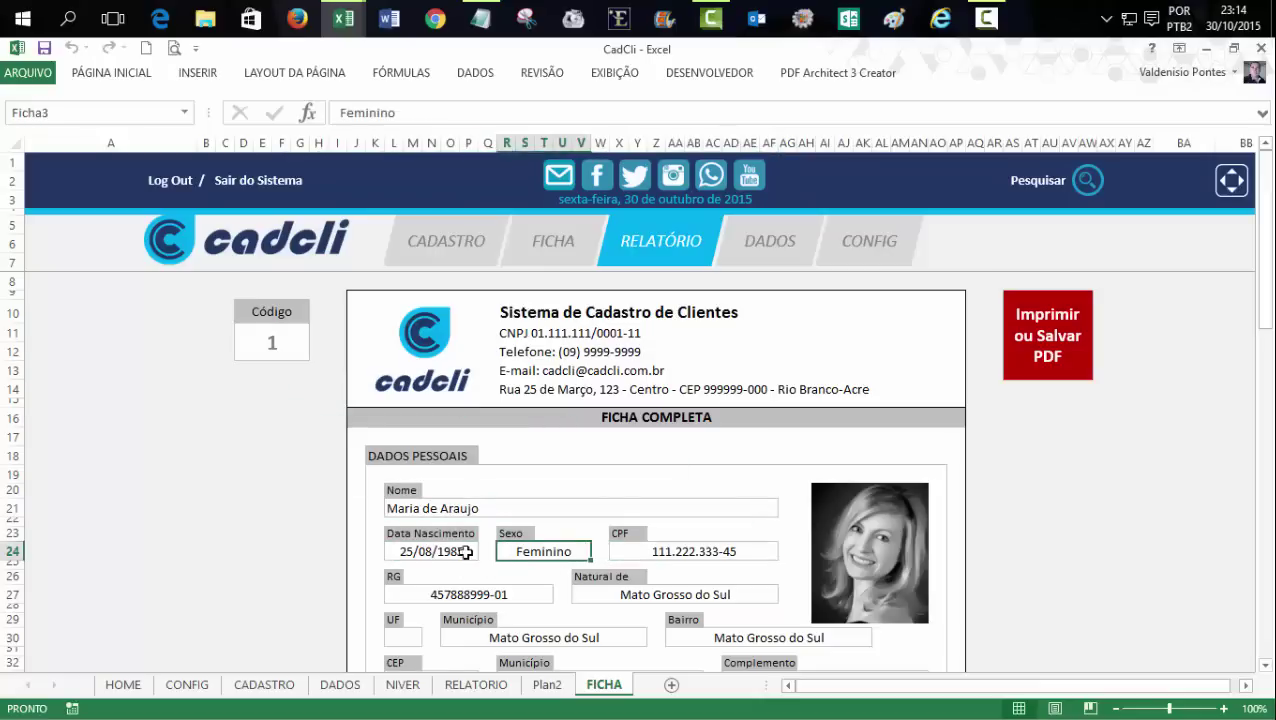
left_click(445, 549)
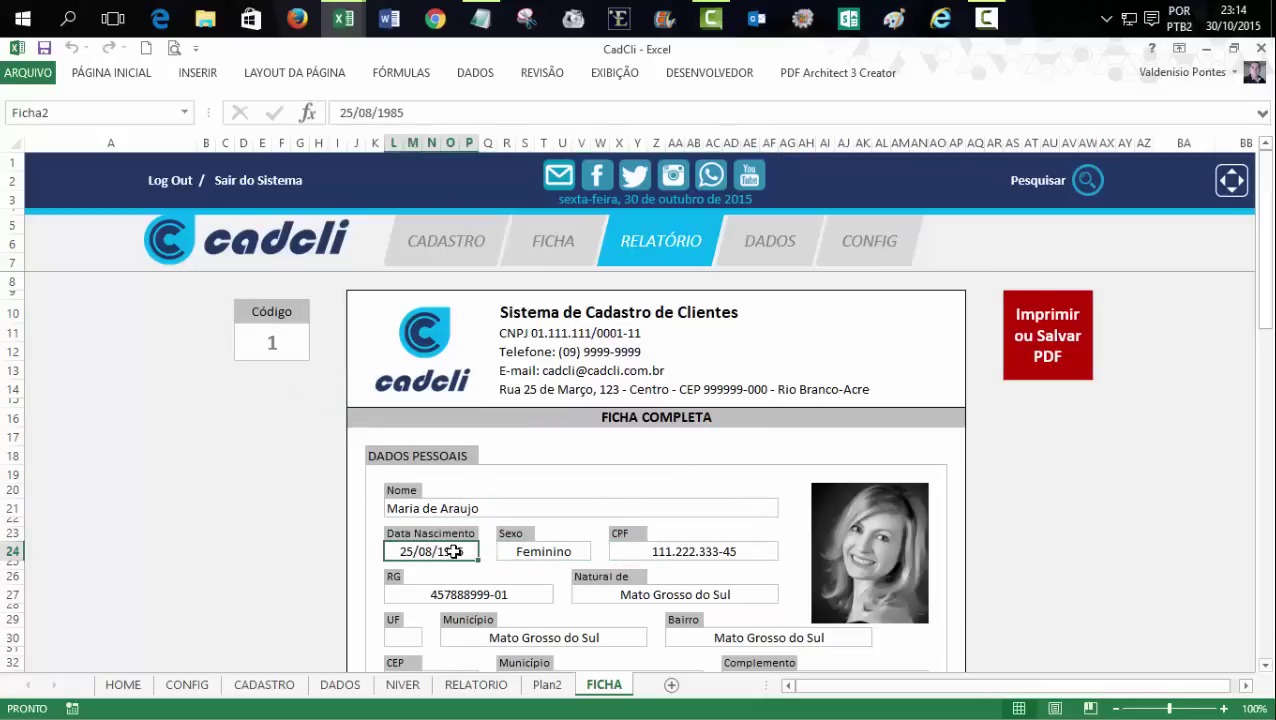
left_click(270, 685)
left_click(547, 278)
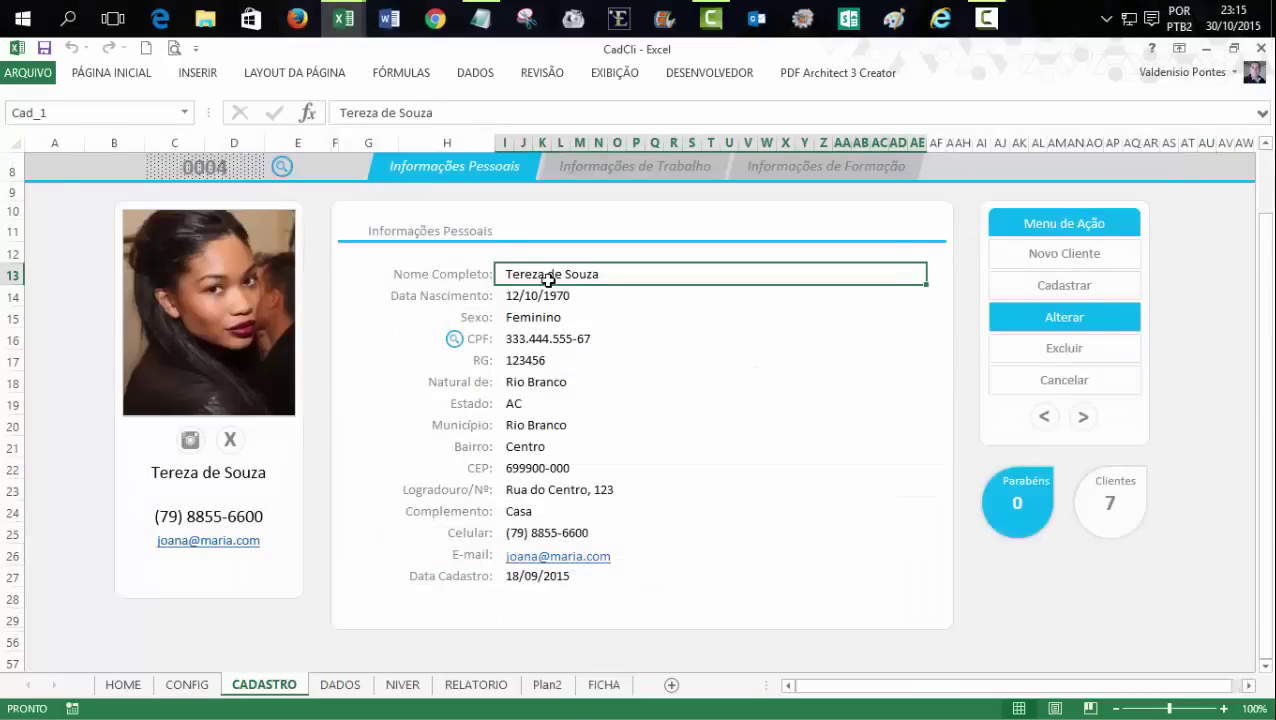
left_click(35, 111)
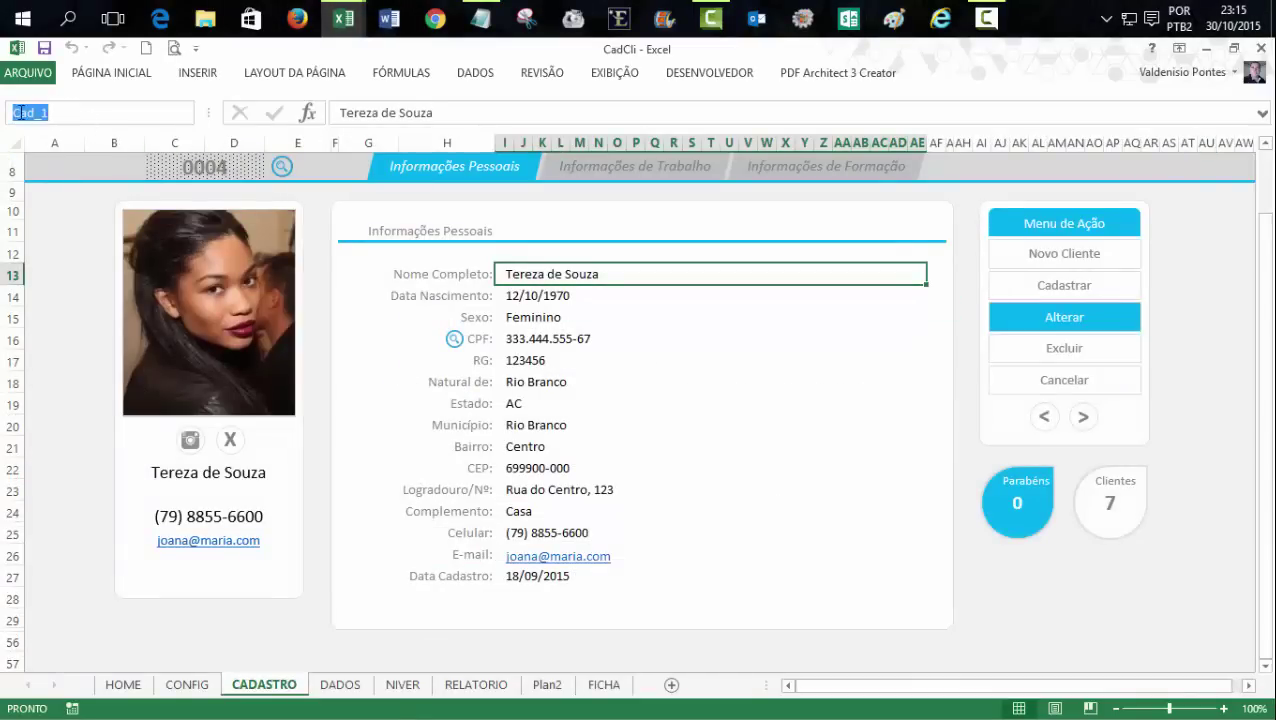
left_click(603, 685)
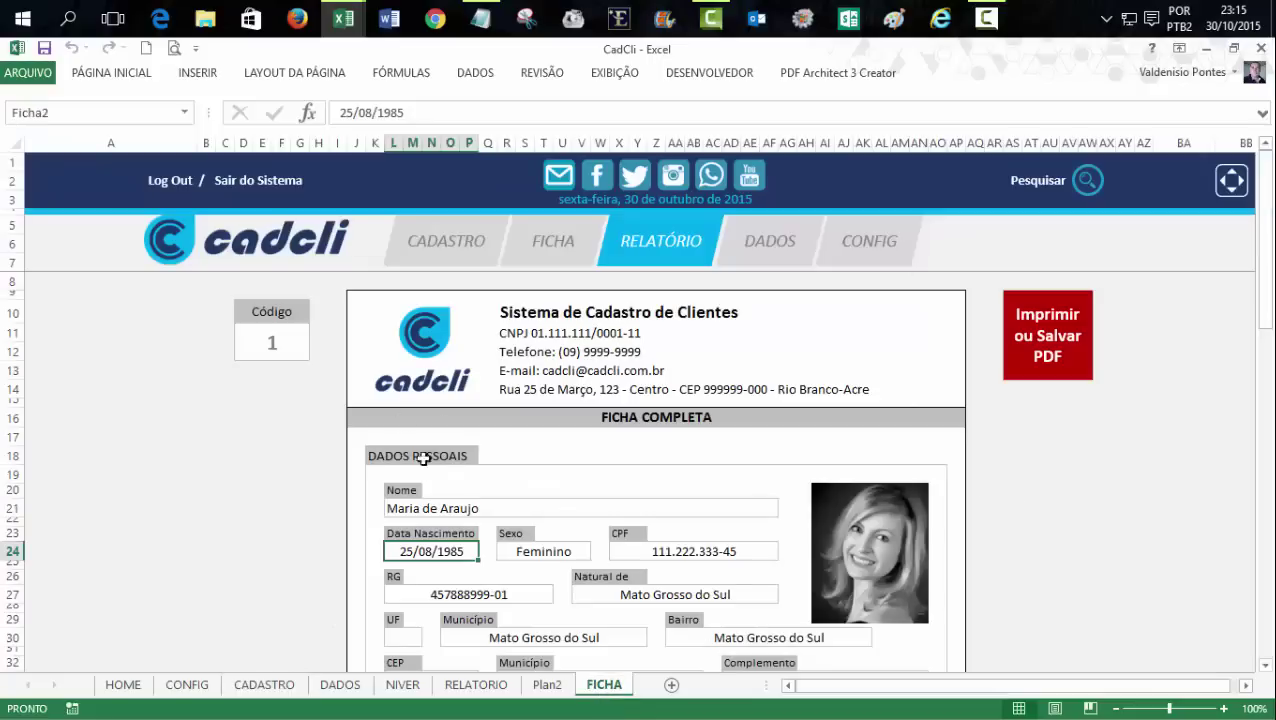
- Check the Name Box names of the Nome, Código, Data Nascimento, Sexo and CPF fields
left_click(485, 509)
left_click(275, 338)
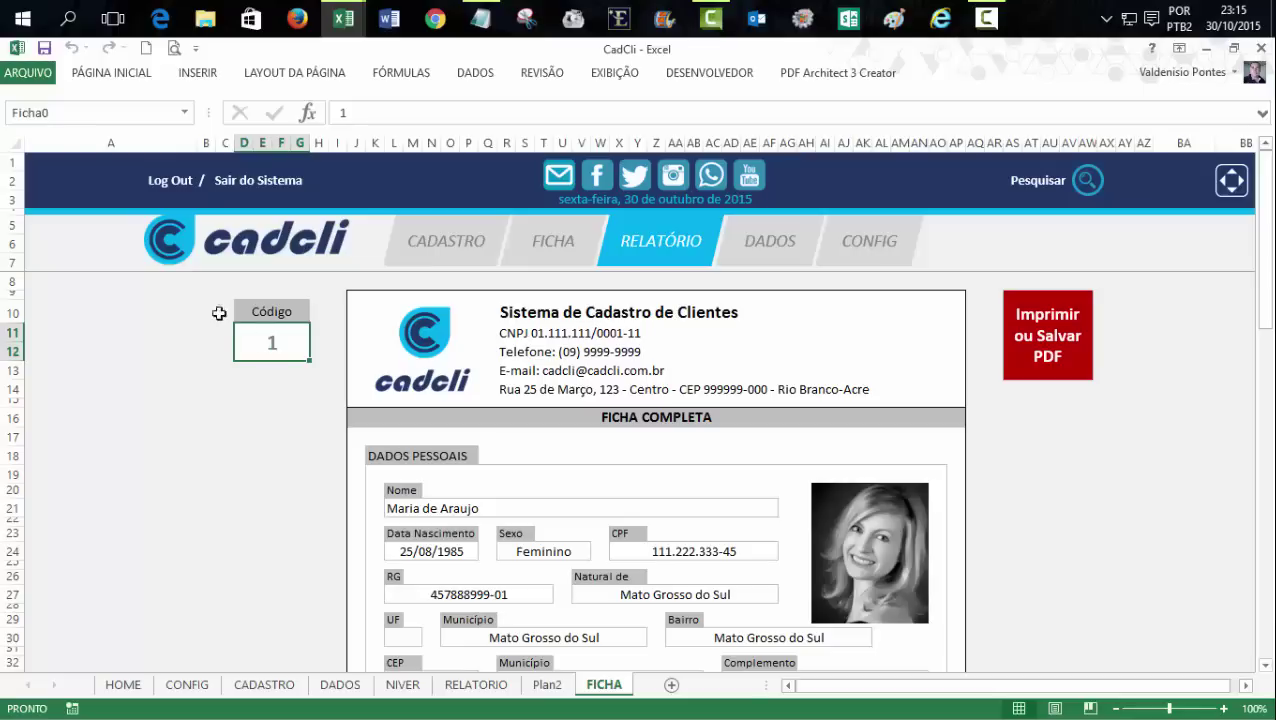
left_click(430, 508)
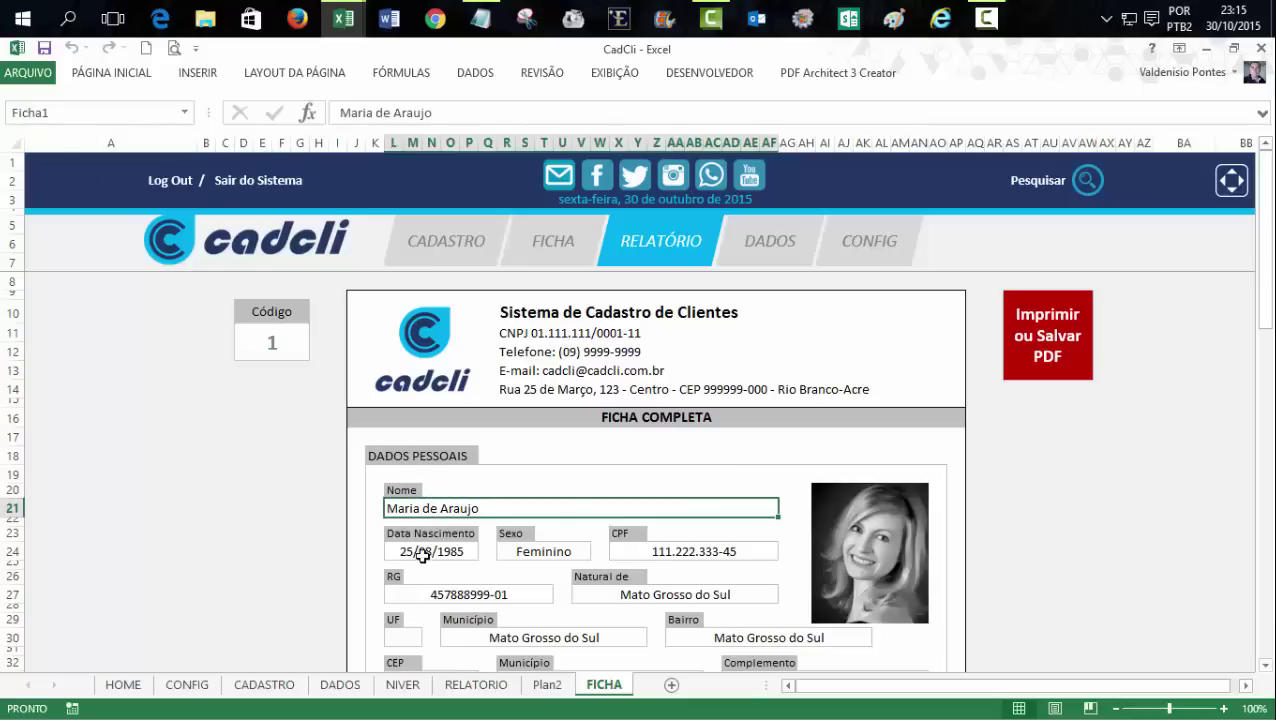
left_click(422, 551)
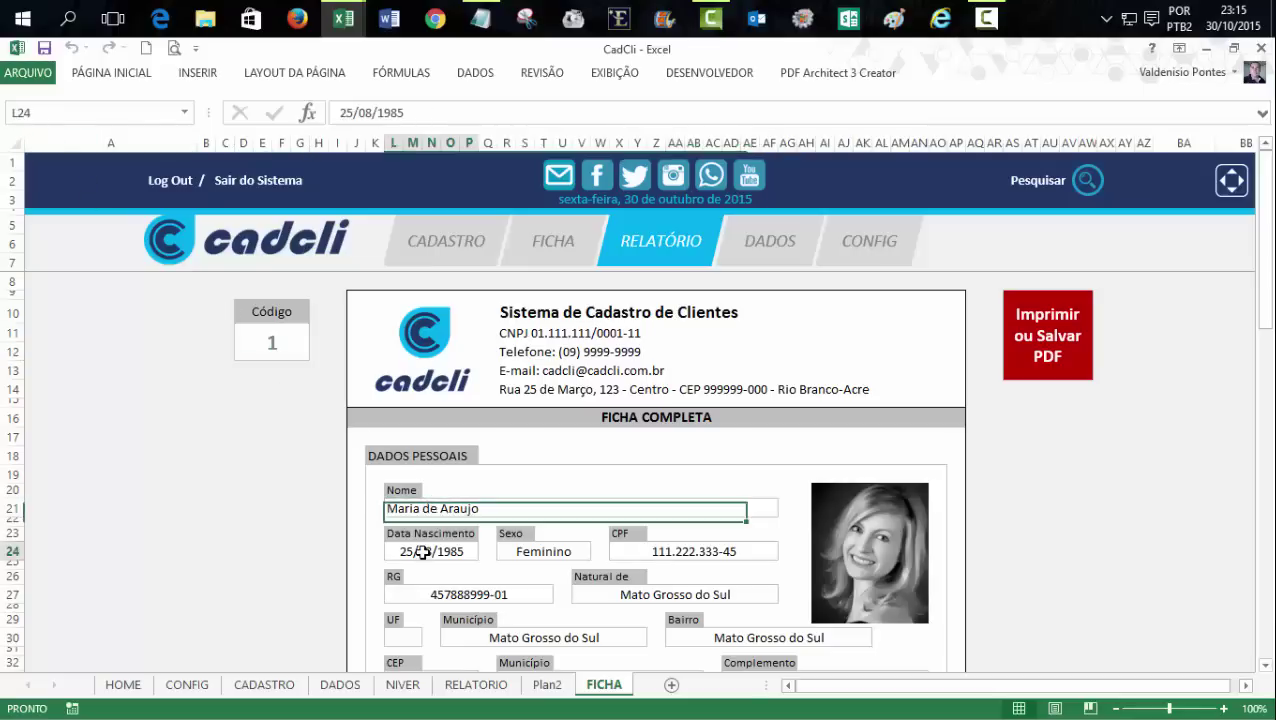
left_click(518, 551)
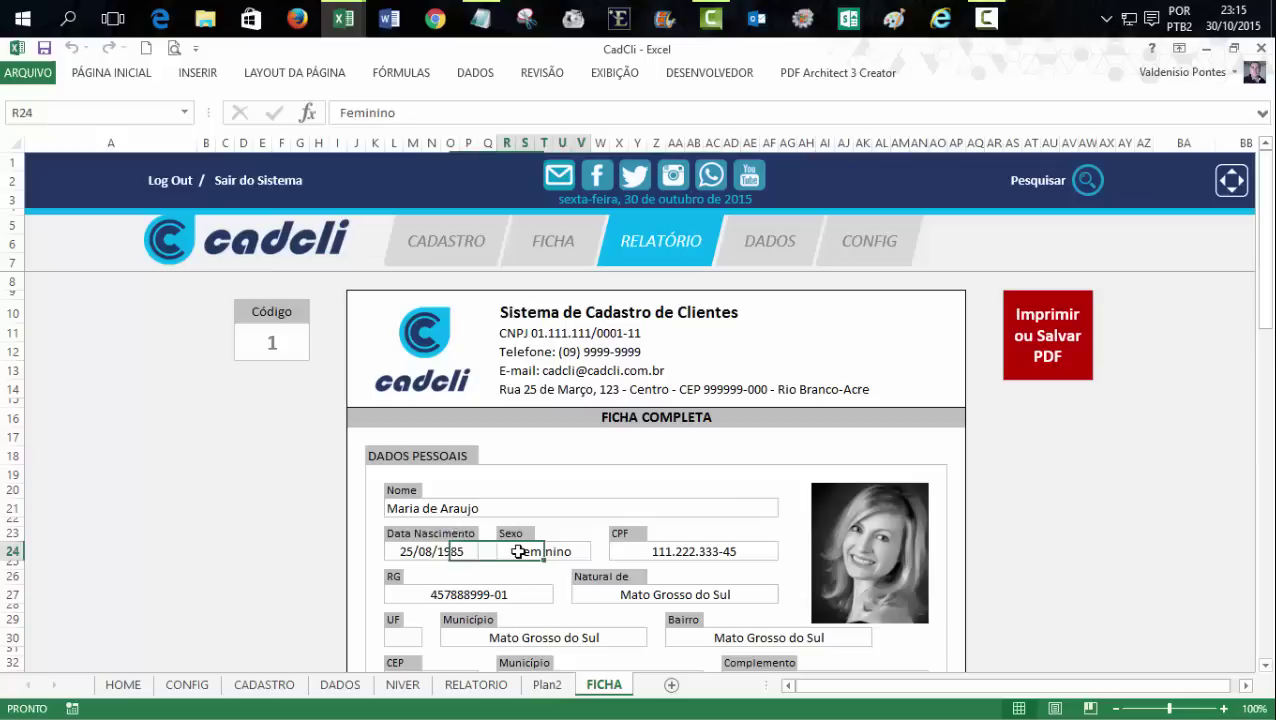
left_click(659, 555)
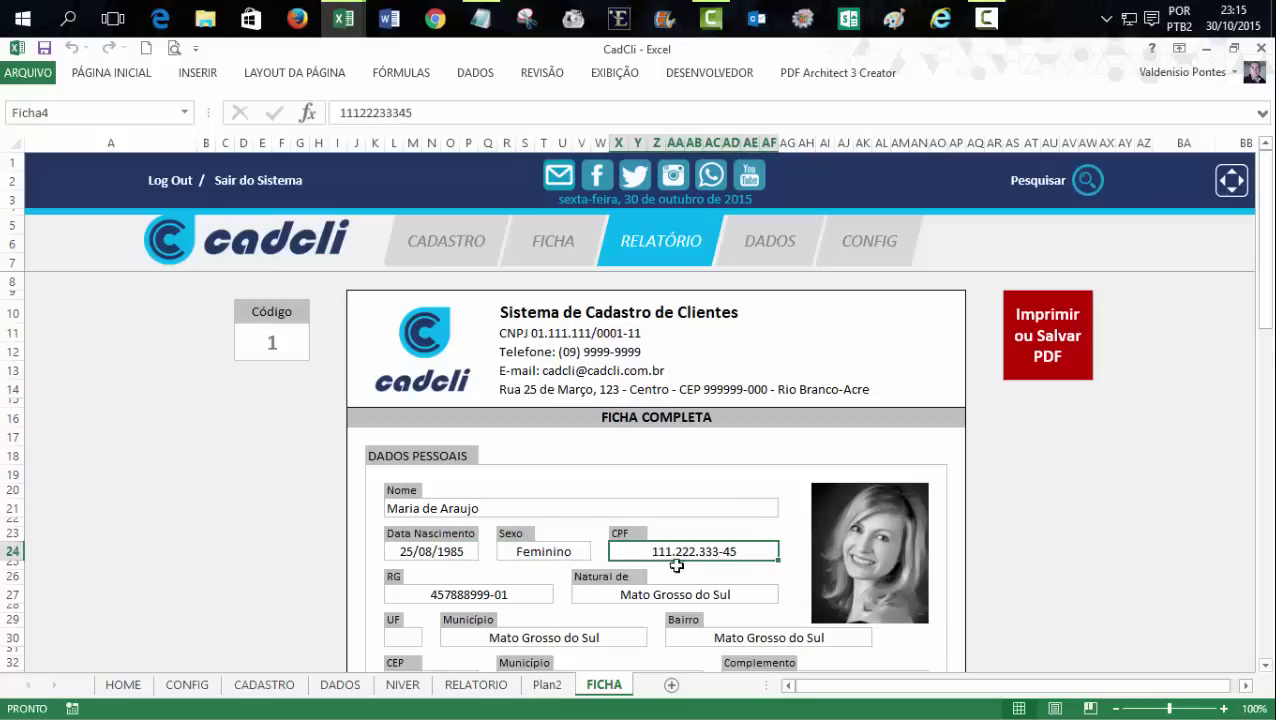
- Scroll down to row 51 and check the Ficha25 field beside Email da empresa
left_click_drag(1266, 305, 1268, 404)
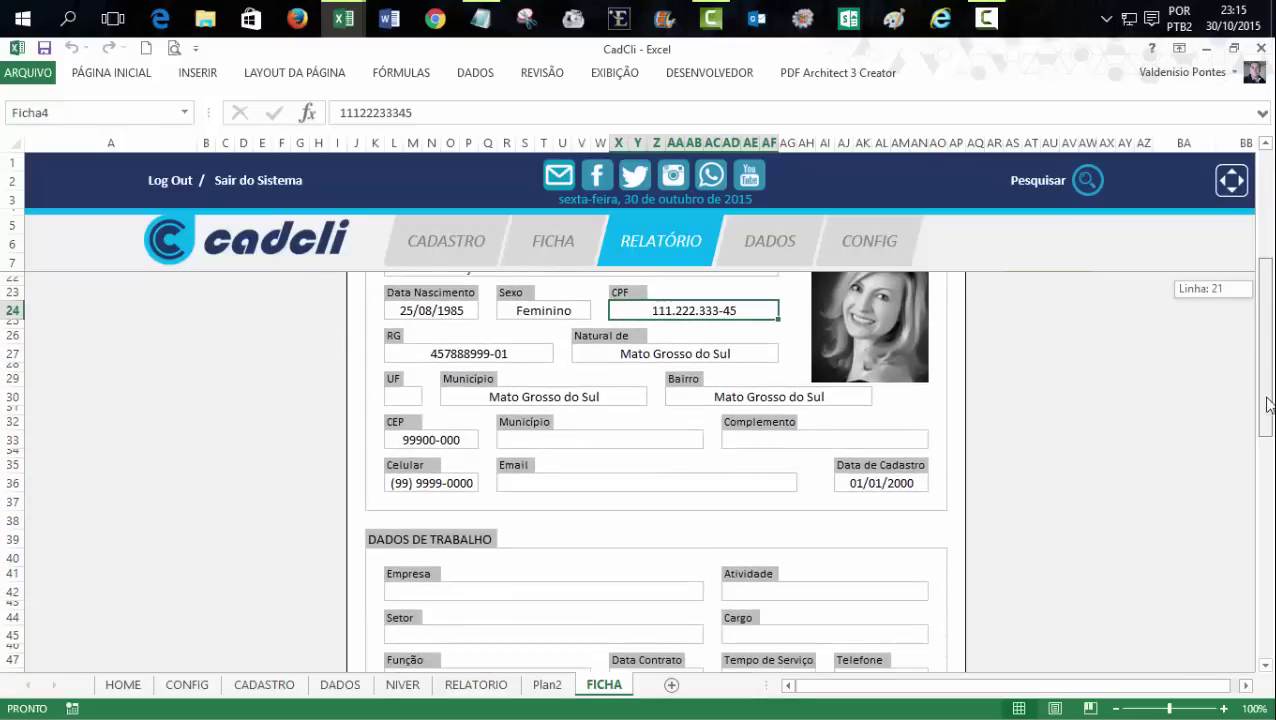
left_click_drag(1266, 407, 1262, 488)
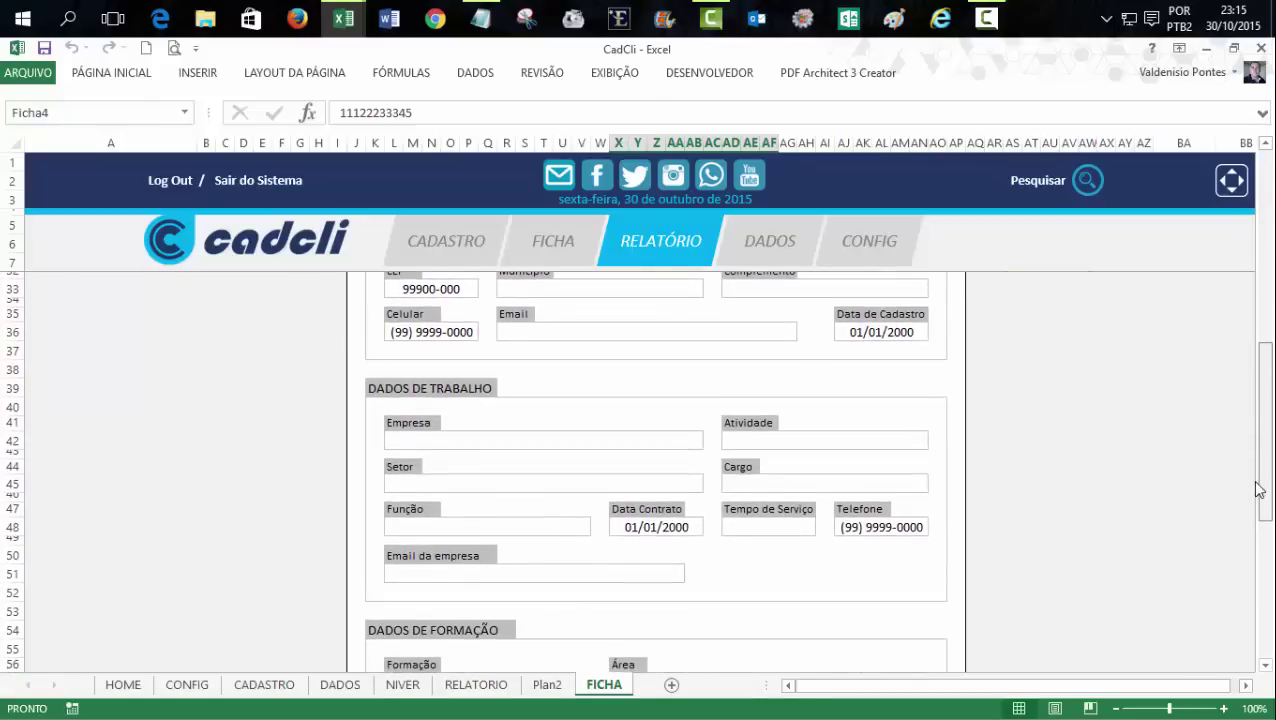
left_click(413, 385)
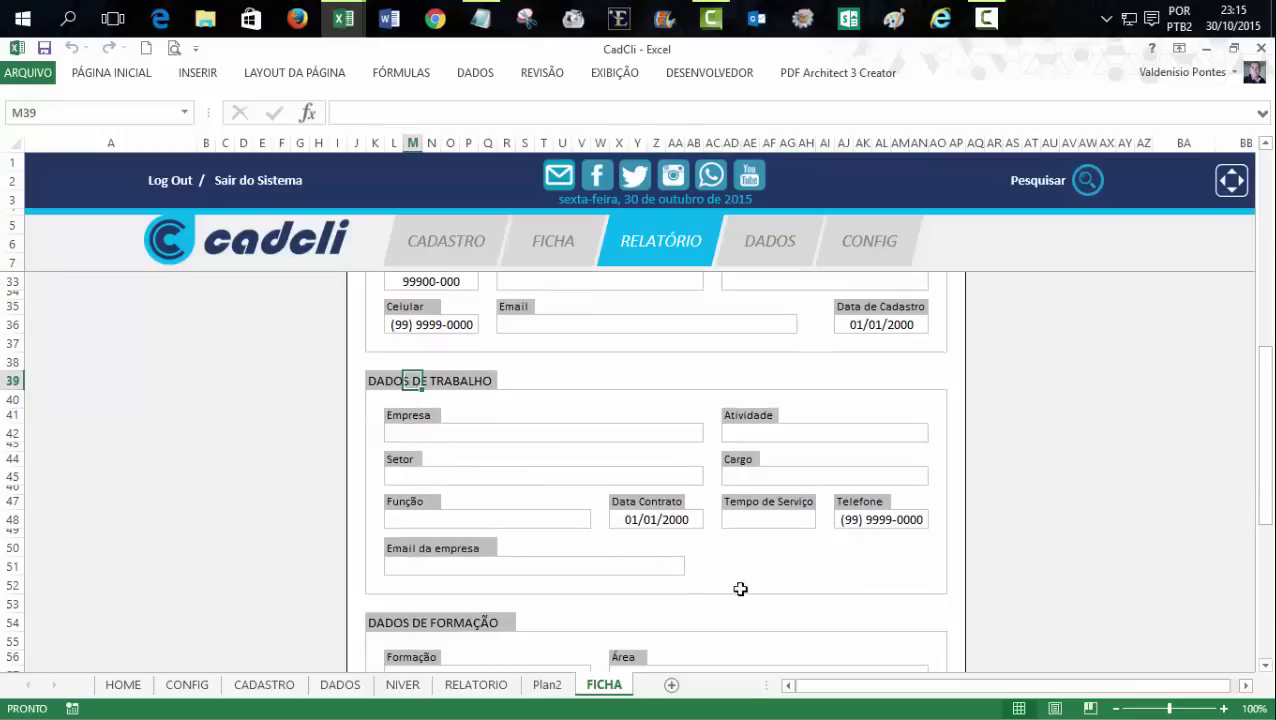
left_click(710, 566)
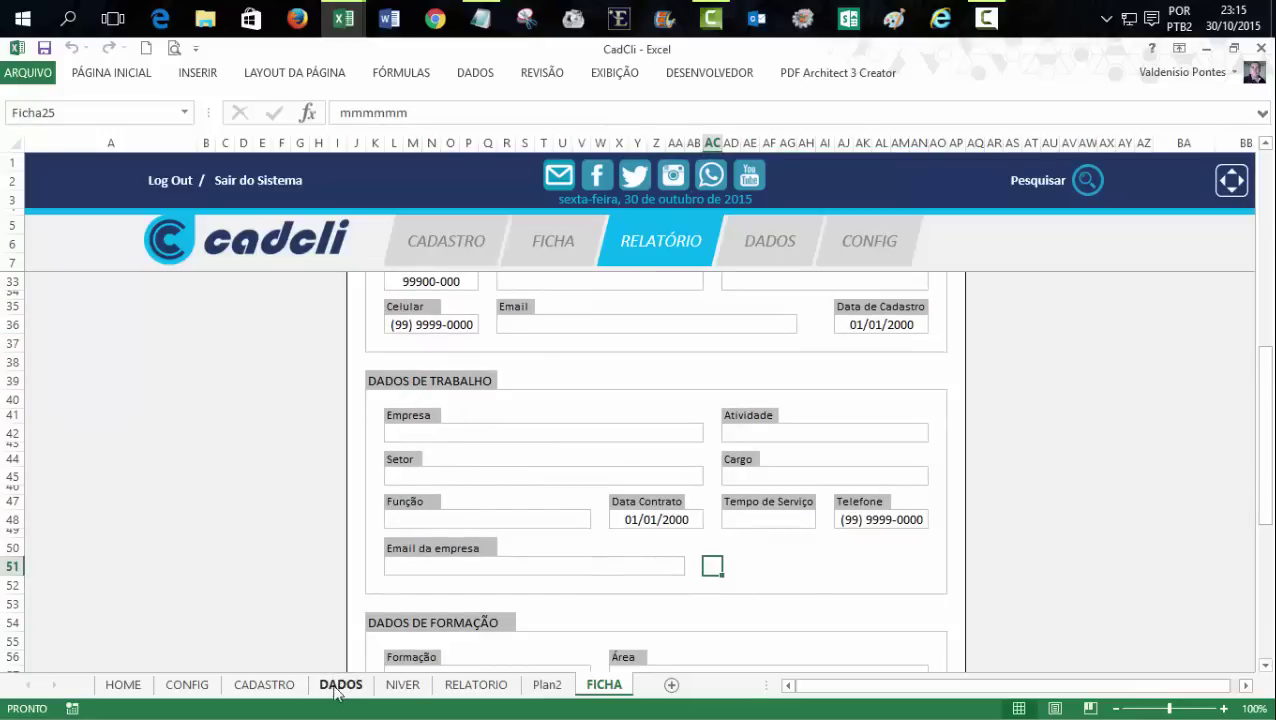
- Confirm CADASTRO's Rotulo de Trabalho field in Informações de Trabalho is Cad_25, then return to FICHA
left_click(264, 684)
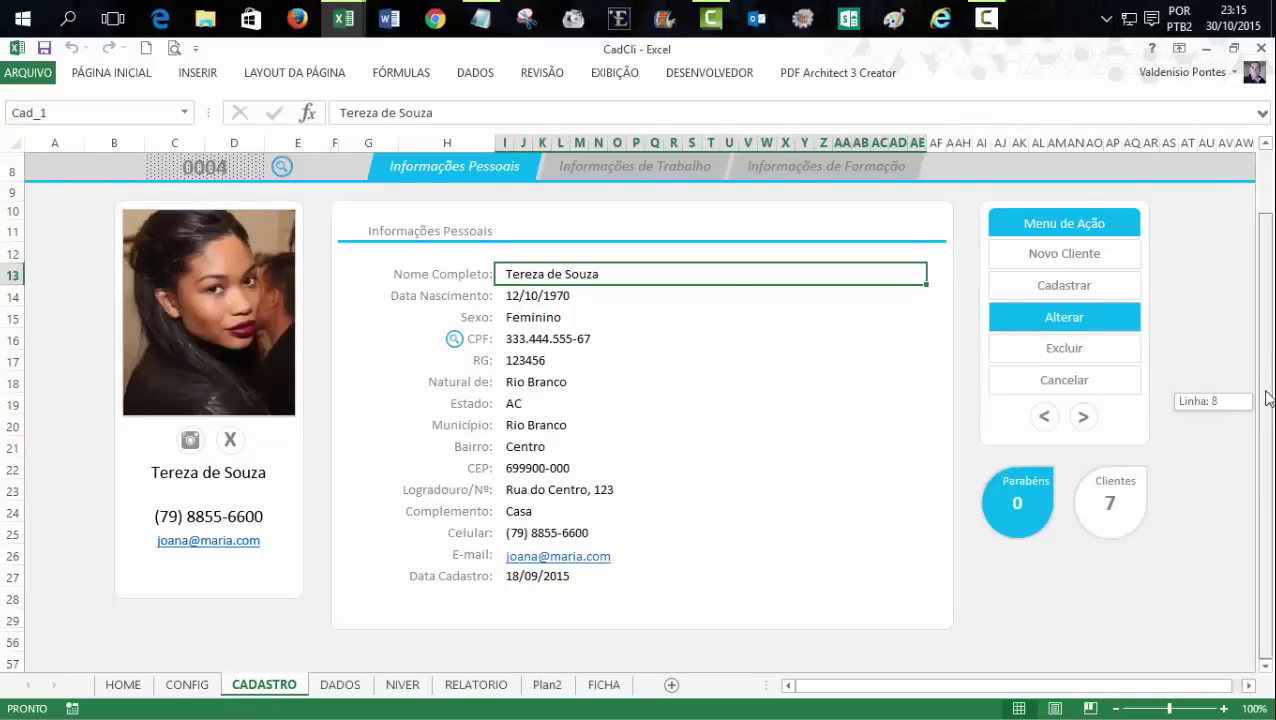
left_click_drag(1268, 408, 1268, 394)
left_click(640, 230)
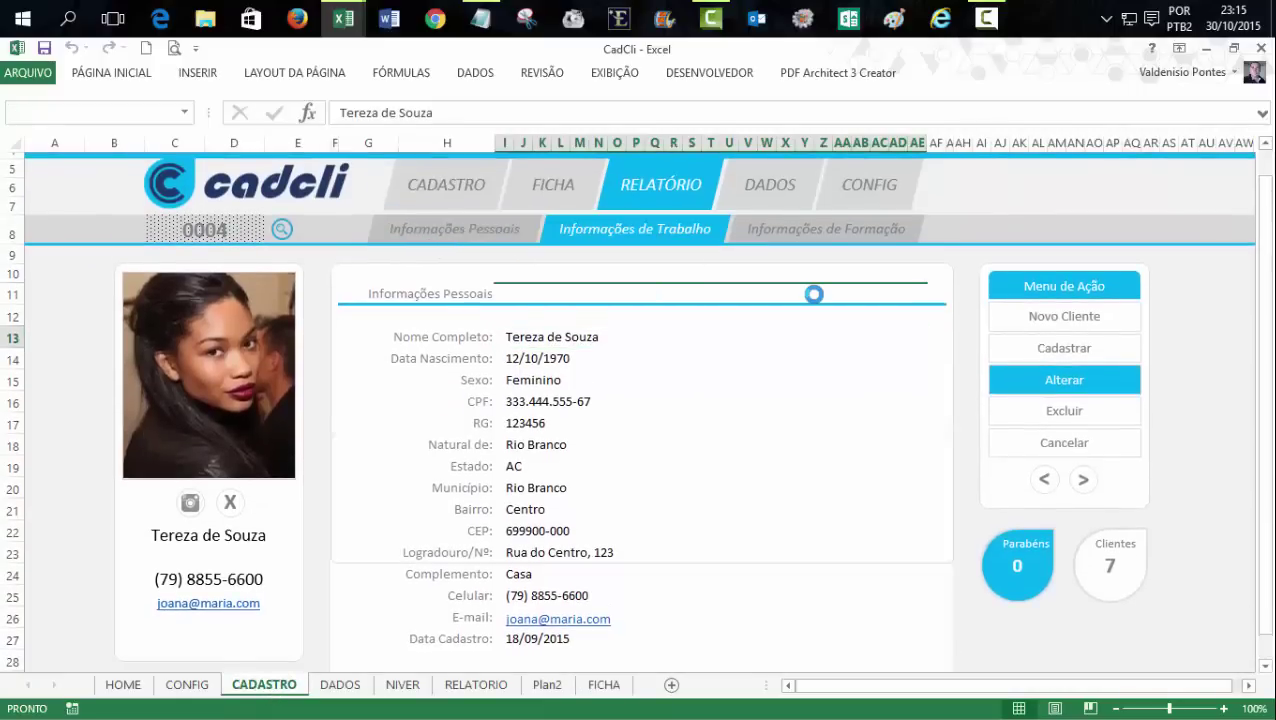
left_click(508, 536)
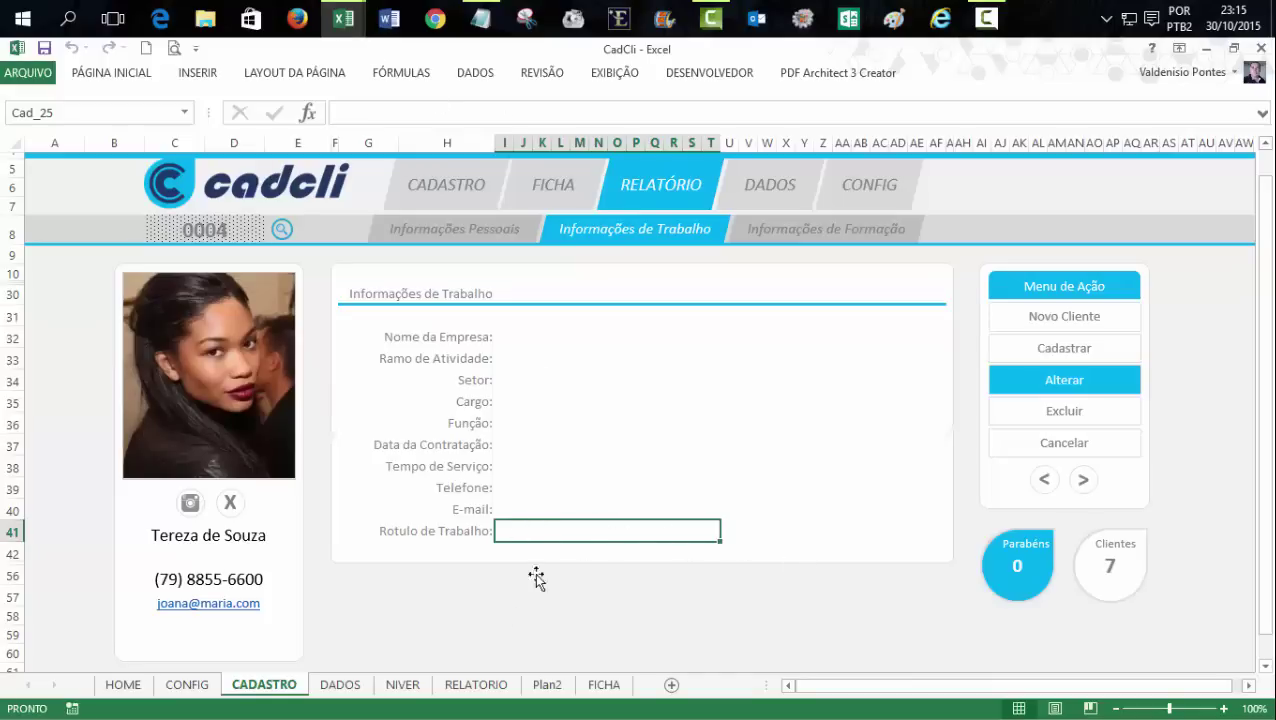
left_click(608, 688)
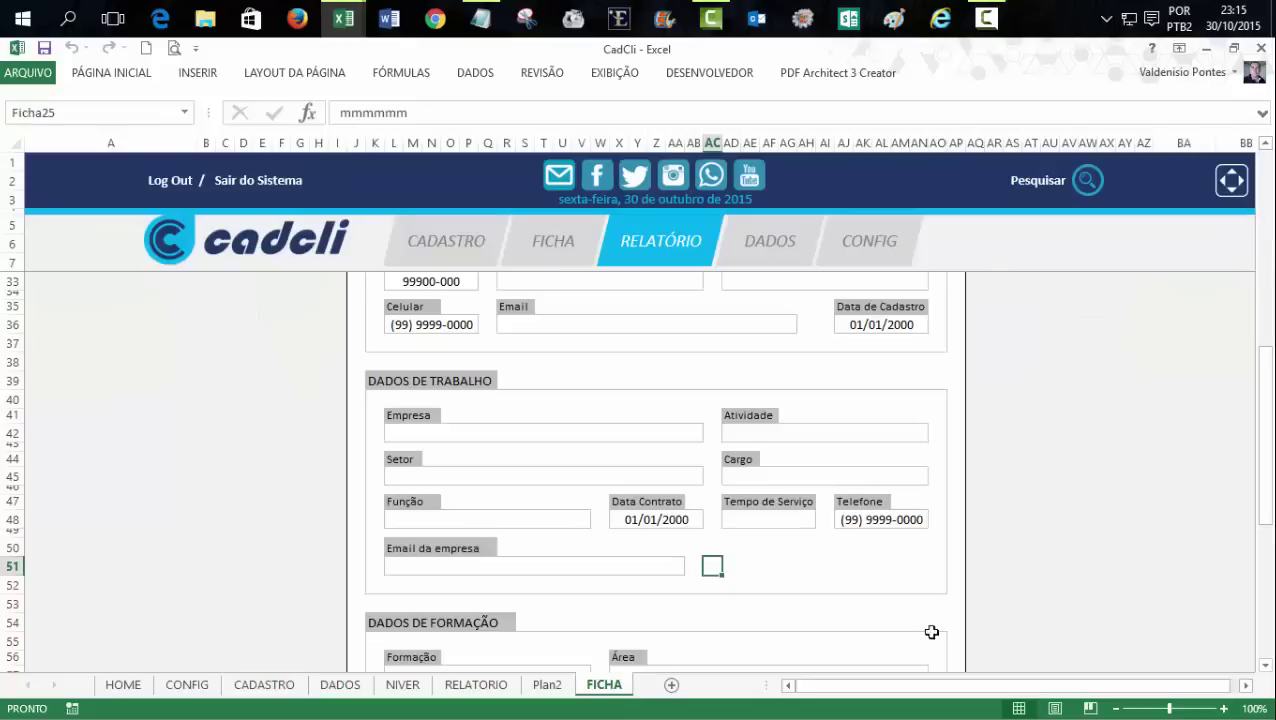
mouse_move(1266, 470)
left_mouse_down()
mouse_move(1268, 490)
mouse_move(1264, 478)
left_mouse_up()
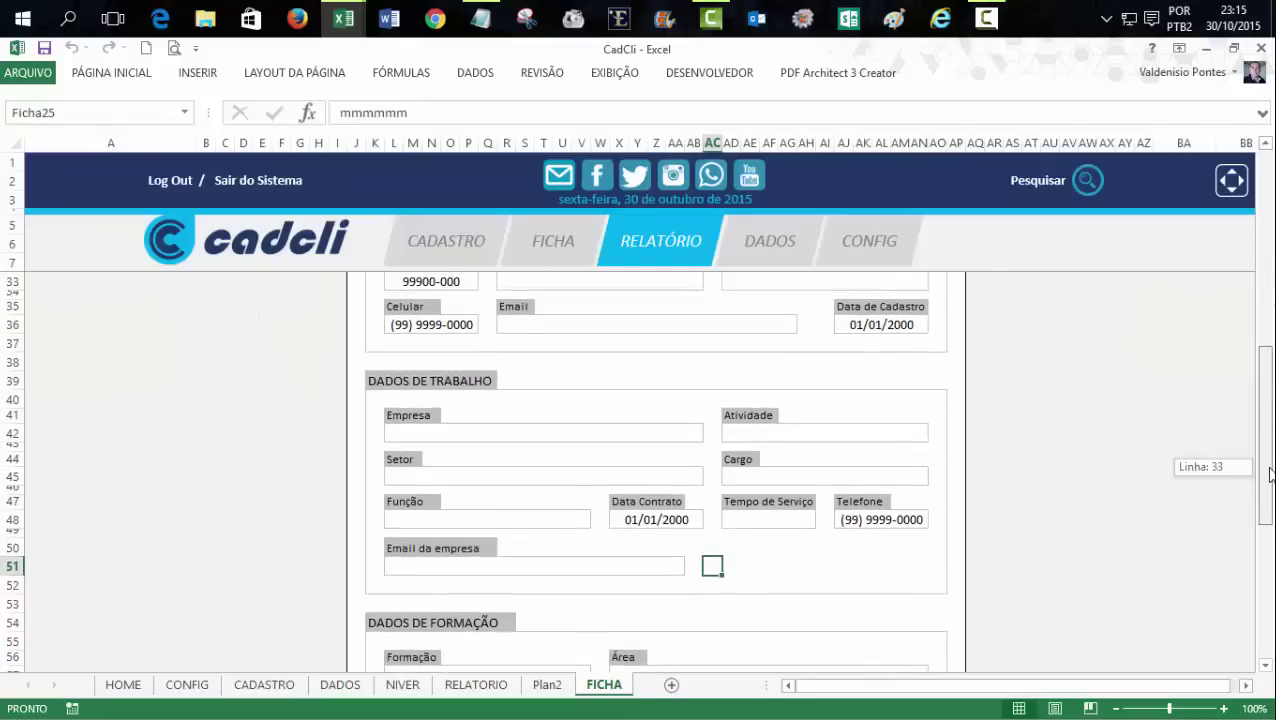
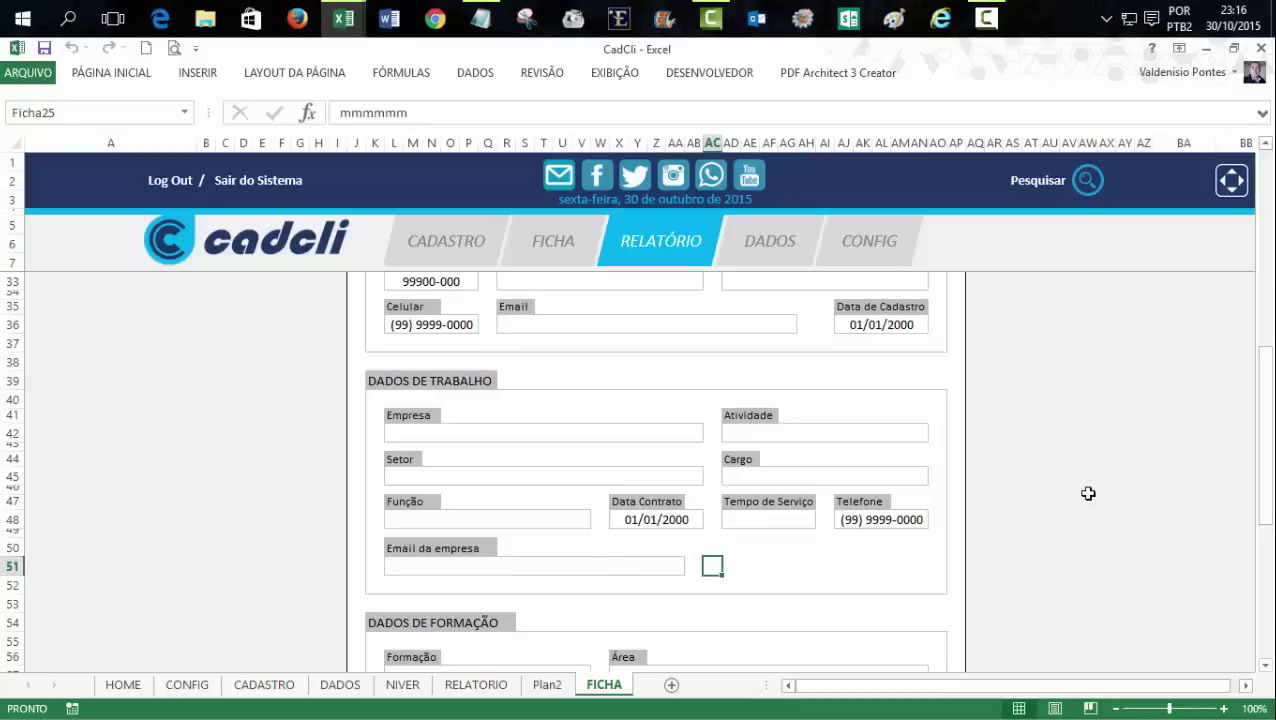
- Inspect the Email da empresa field and the hidden text in the Ficha25 cell beside it
left_click(677, 568)
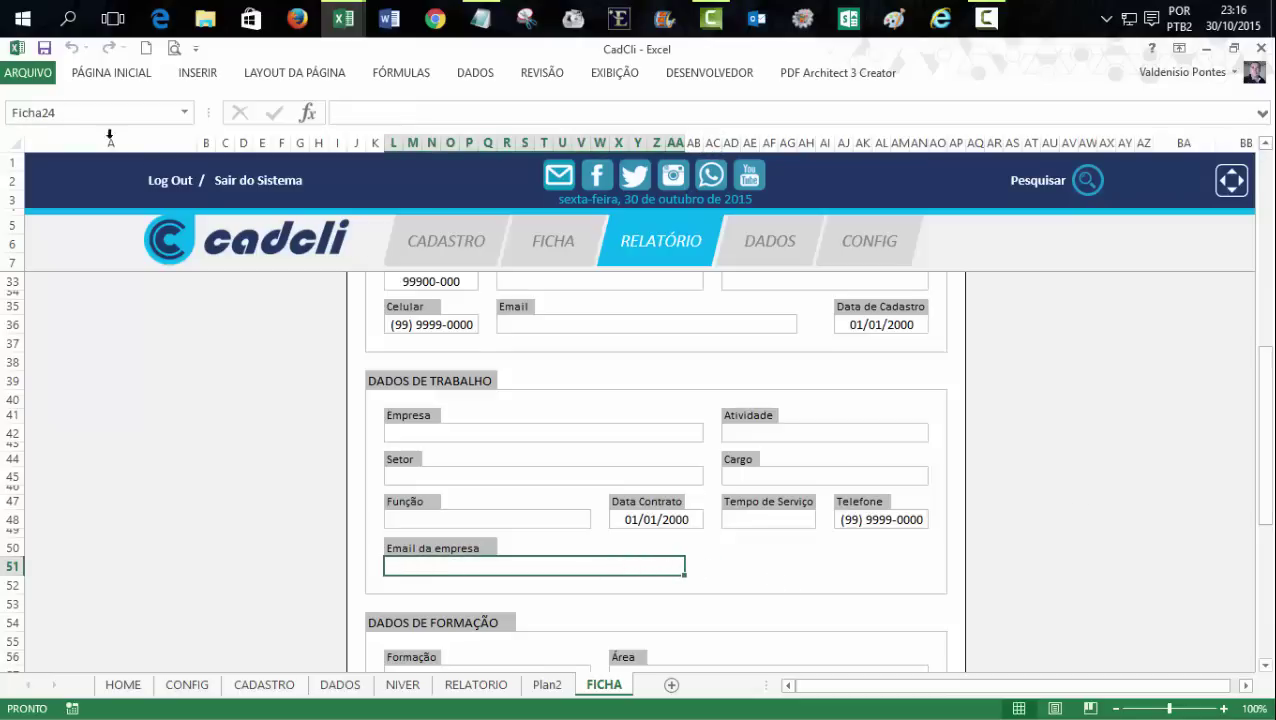
left_click(62, 111)
left_click(708, 566)
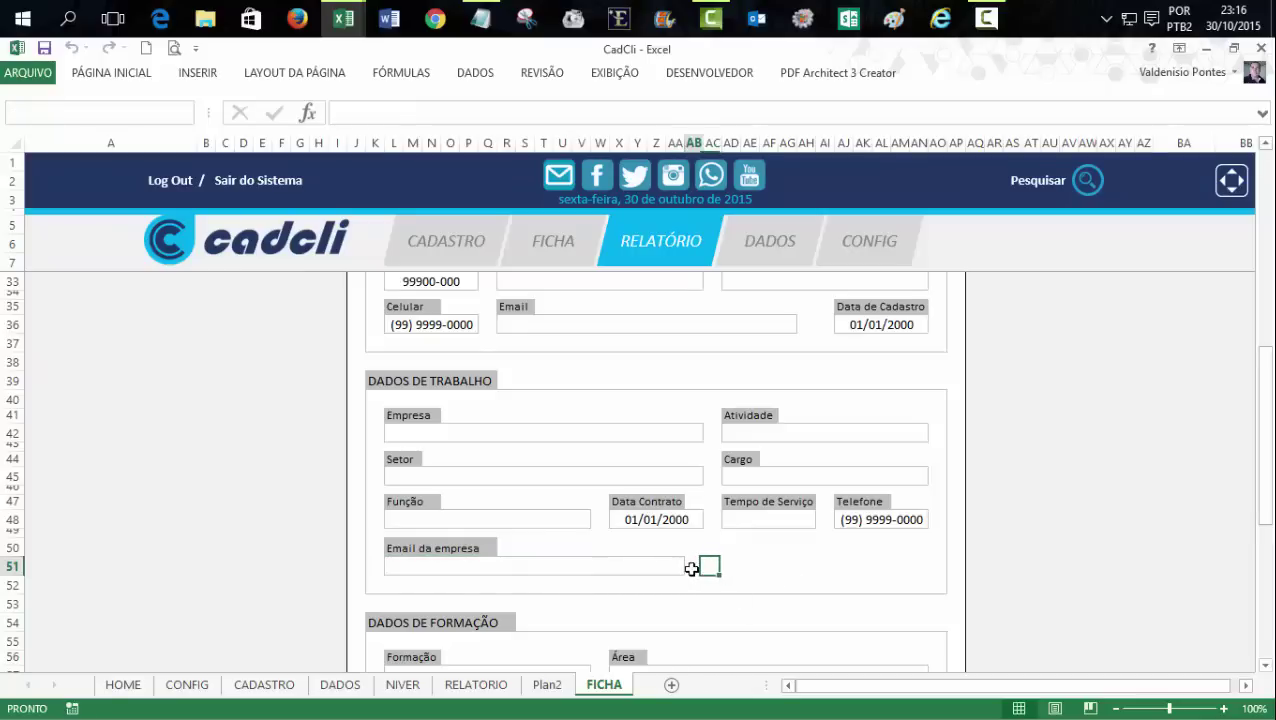
left_click(726, 567)
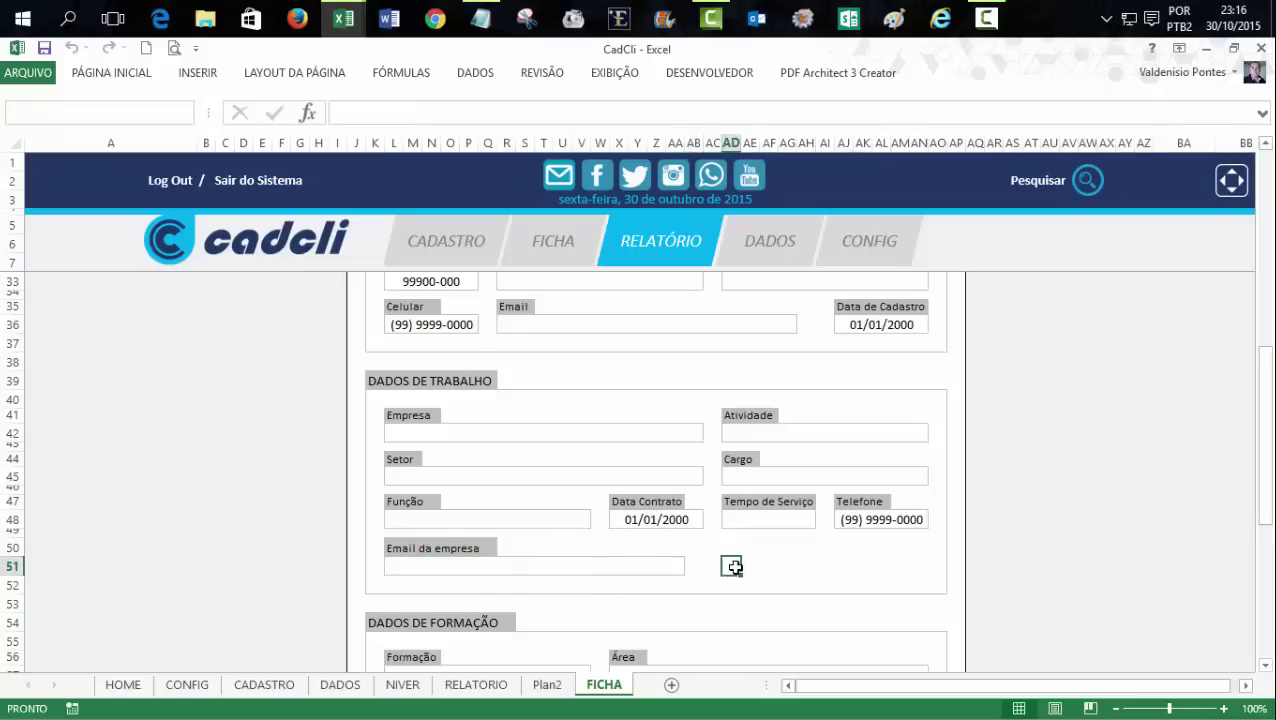
left_click(712, 568)
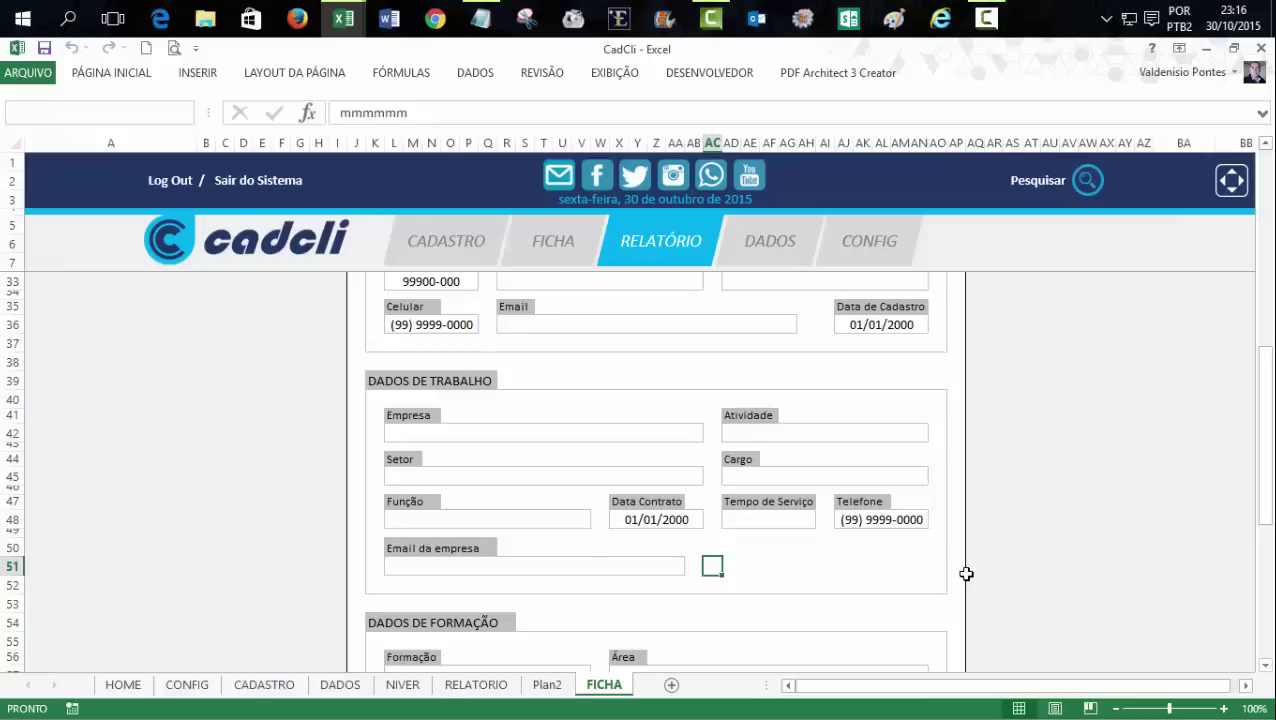
left_click(166, 114)
left_click_drag(724, 567, 783, 567)
left_click(712, 567)
left_click(421, 112)
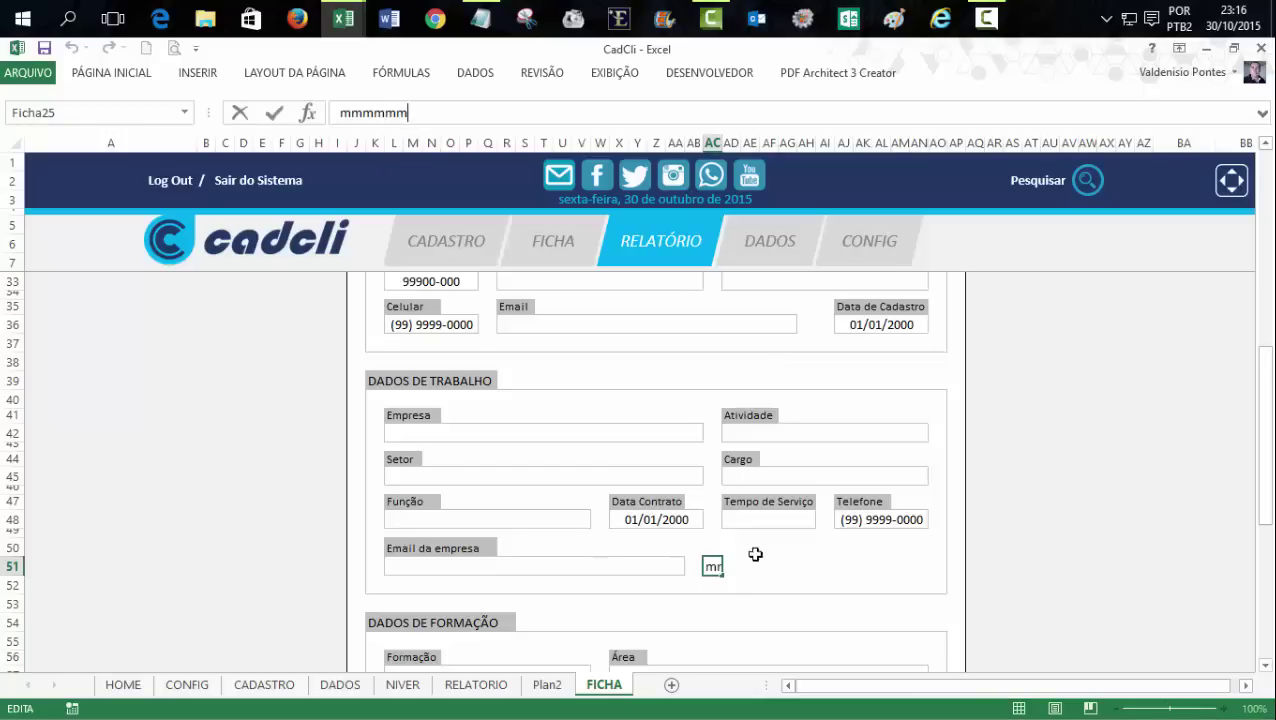
key("Return")
- Review the Ficha25 cell's custom number format and close the dialog without changes
left_click(712, 567)
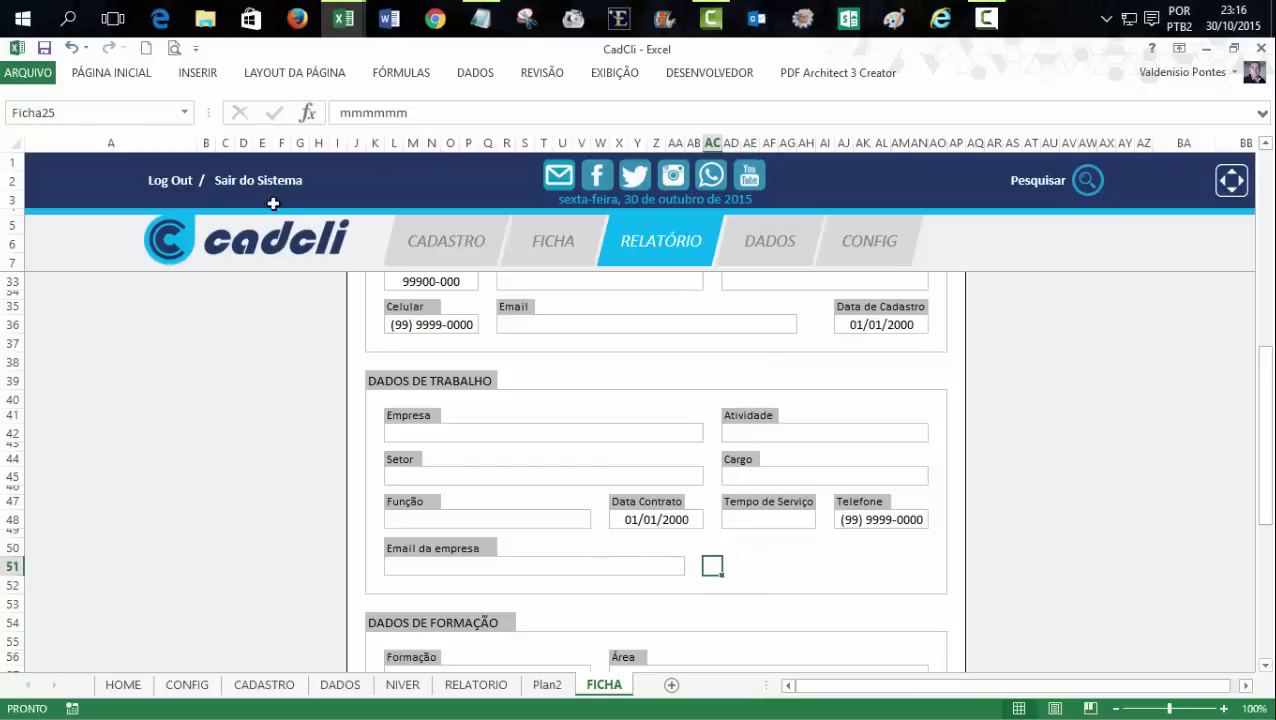
left_click(111, 73)
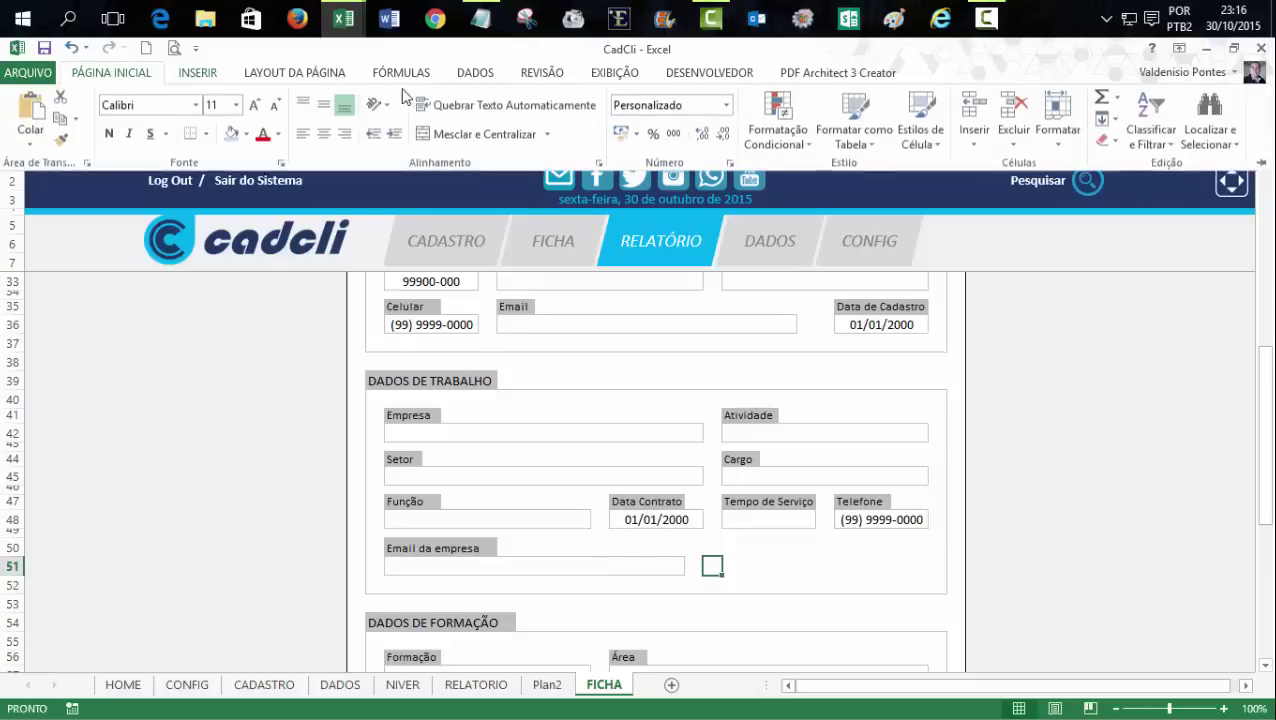
left_click(727, 106)
left_click(712, 541)
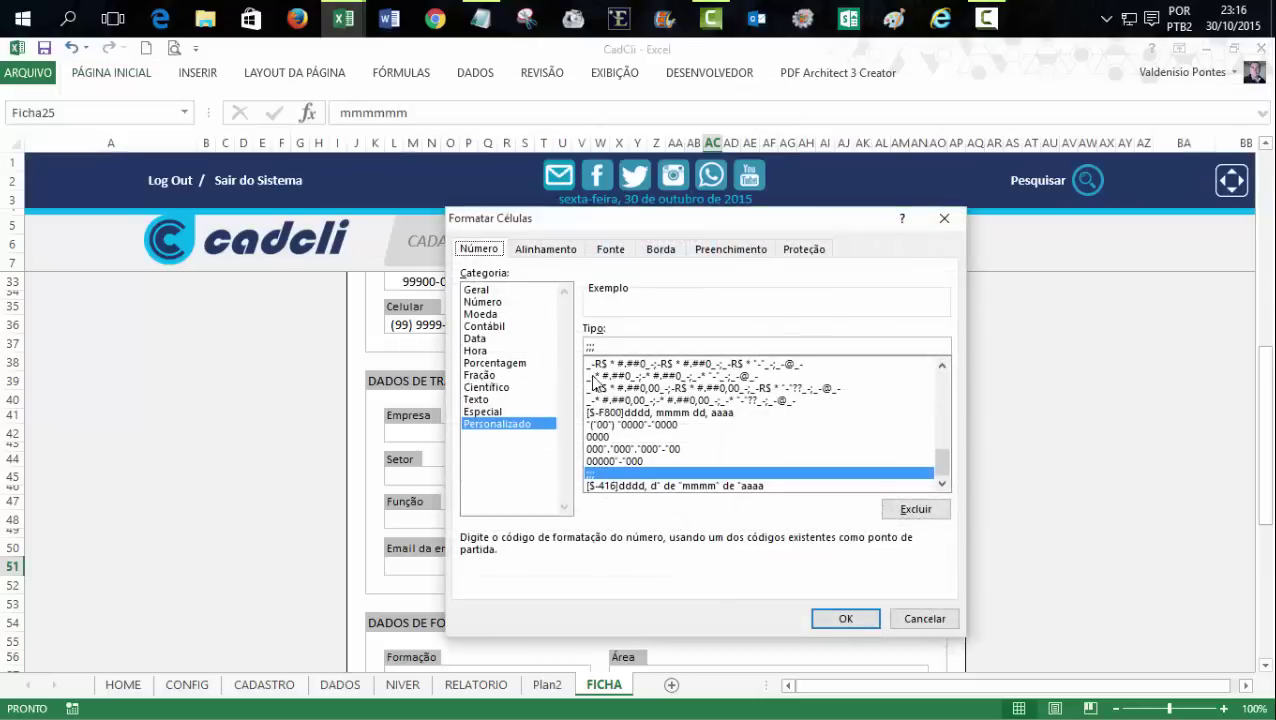
left_click(614, 347)
left_click(917, 618)
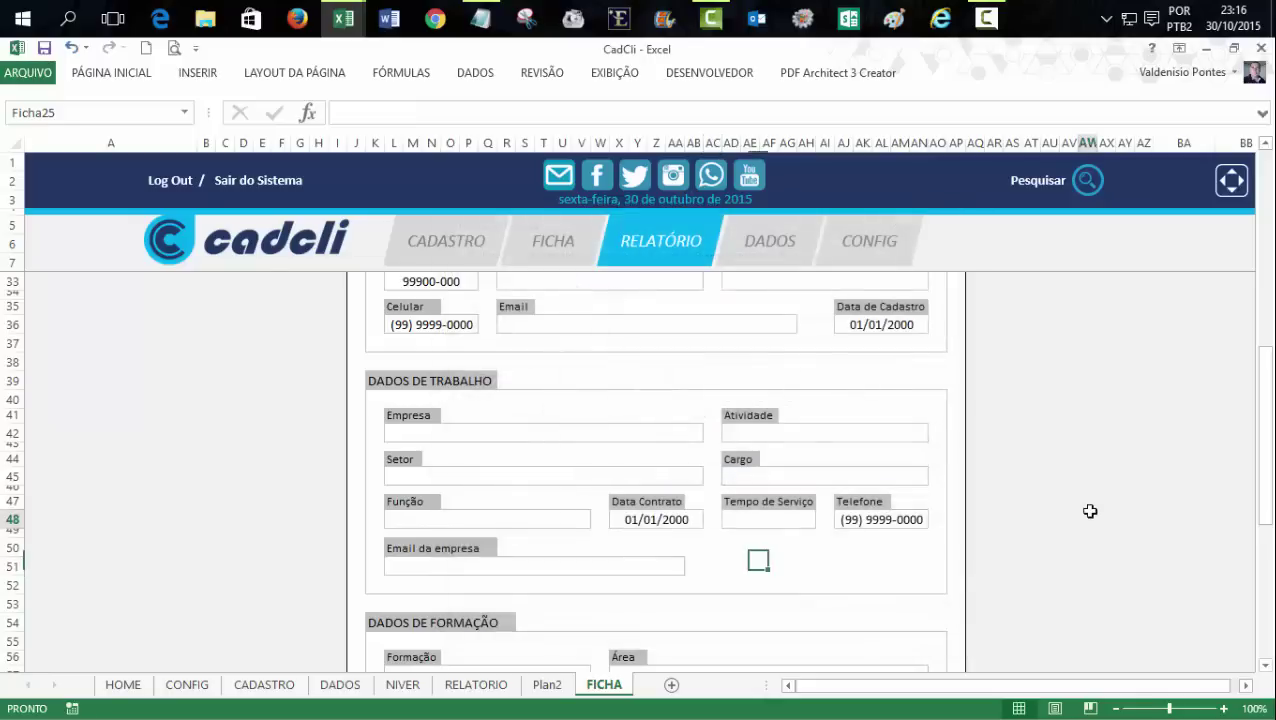
left_click(1090, 511)
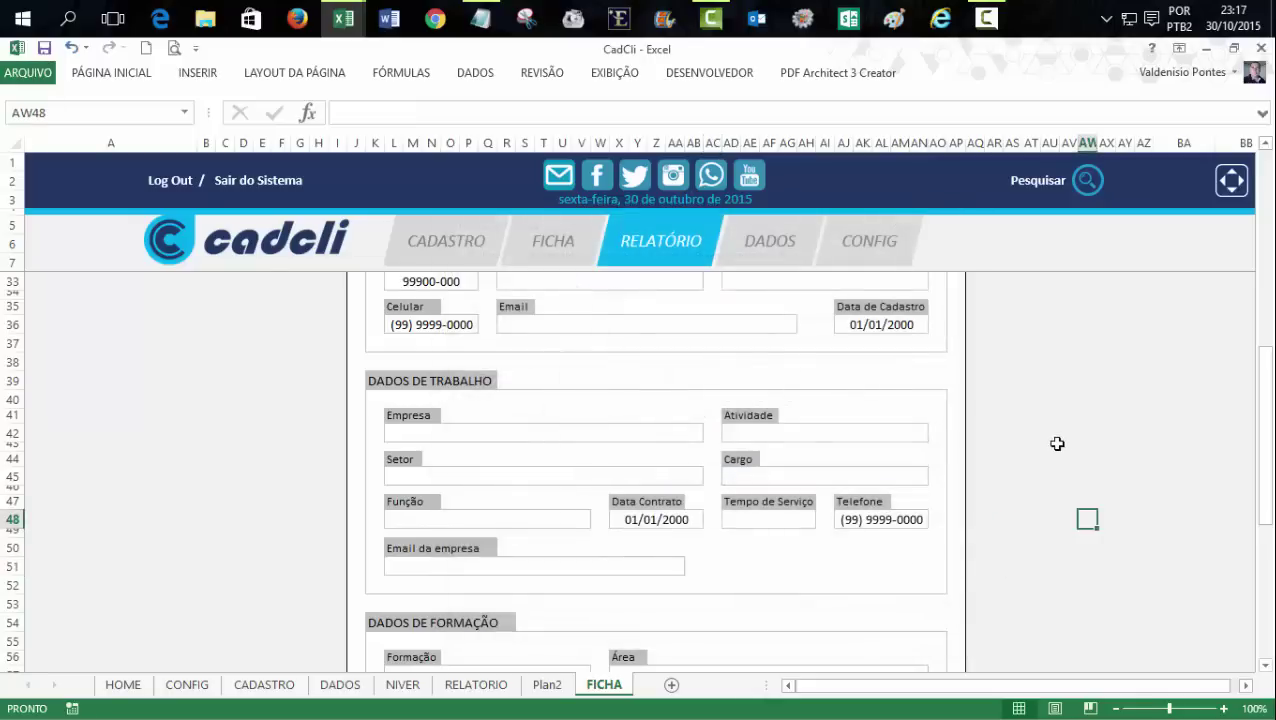
left_click(713, 566)
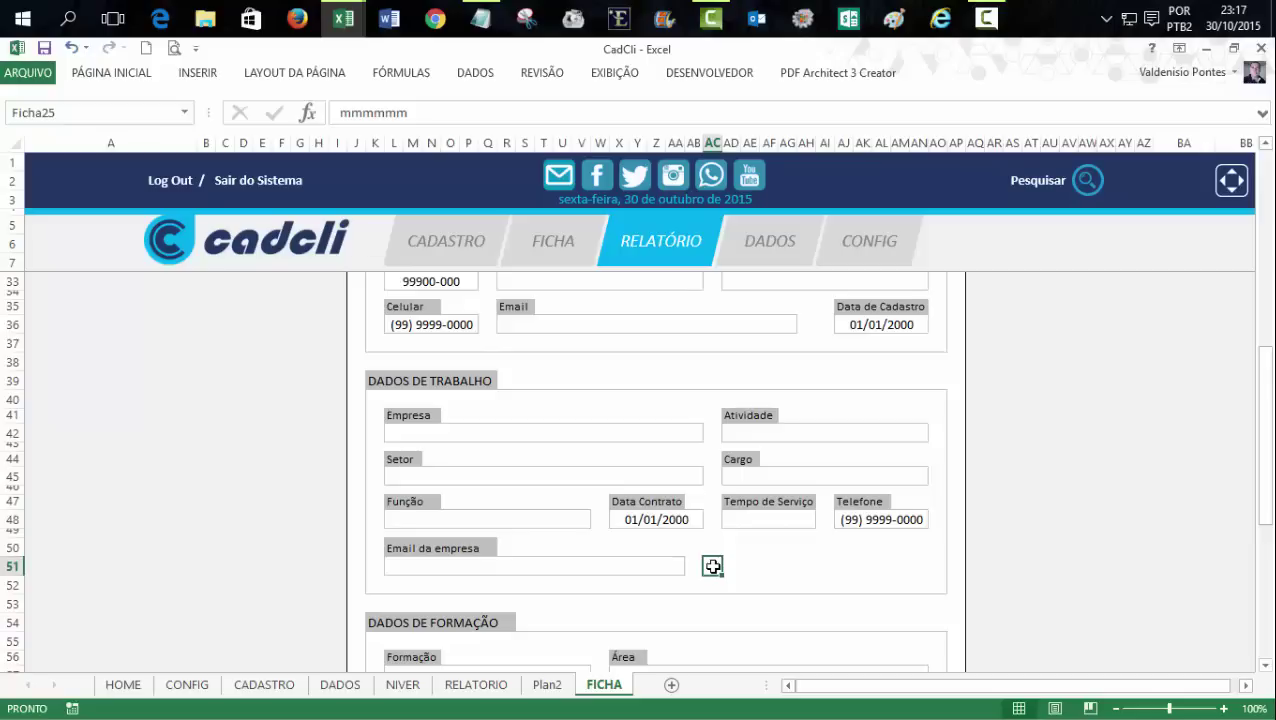
- Check the Formação, Área, Instituição, Ano and Outros fields on the FICHA report
left_click_drag(1266, 463, 1260, 614)
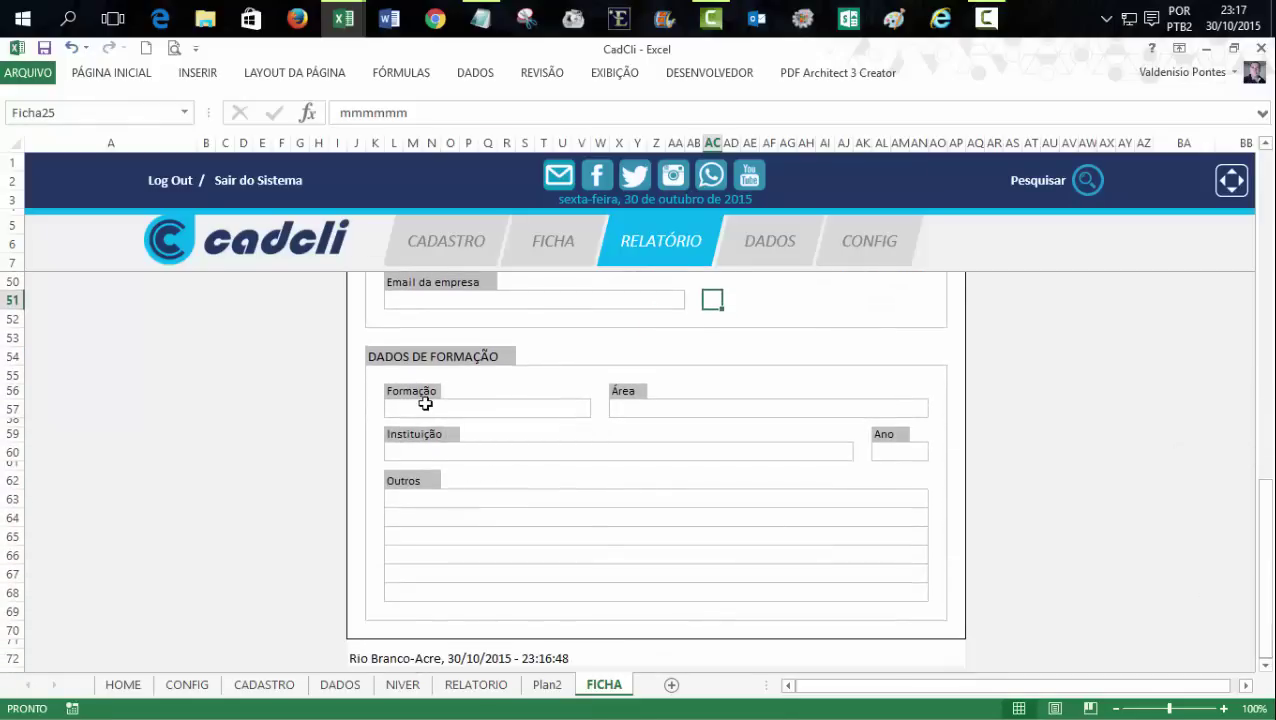
left_click(424, 403)
left_click(649, 407)
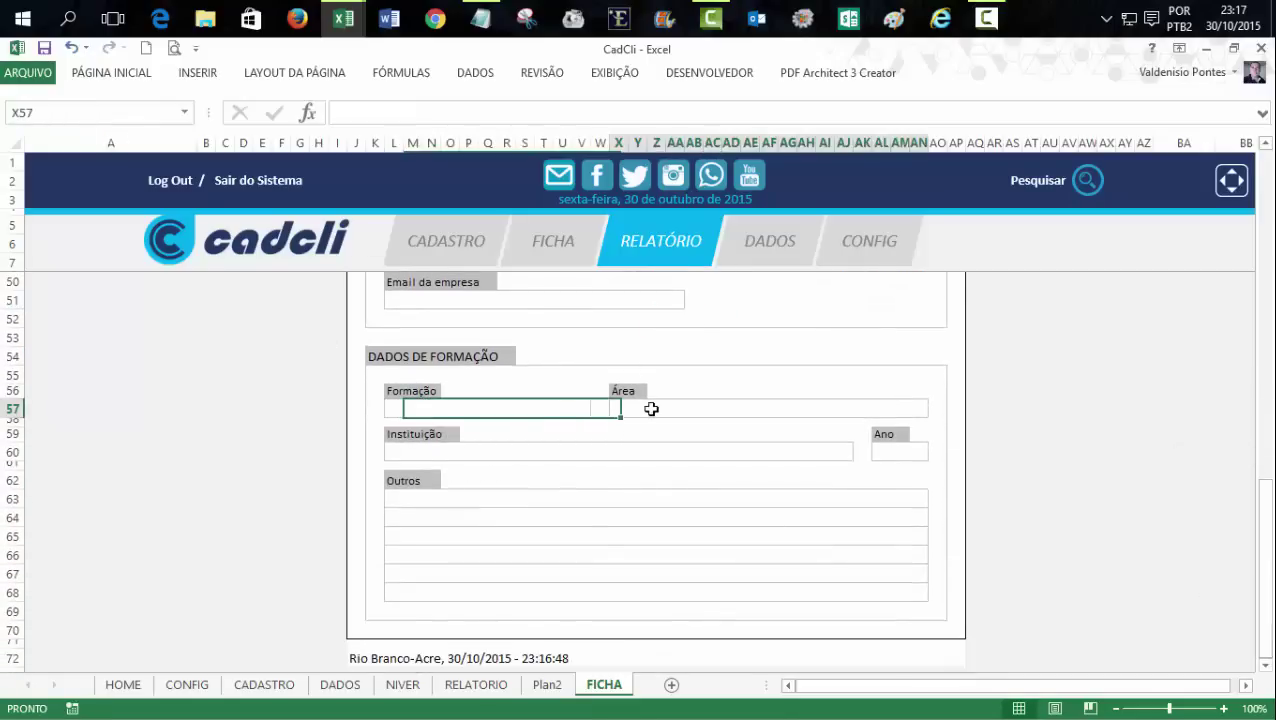
left_click(477, 450)
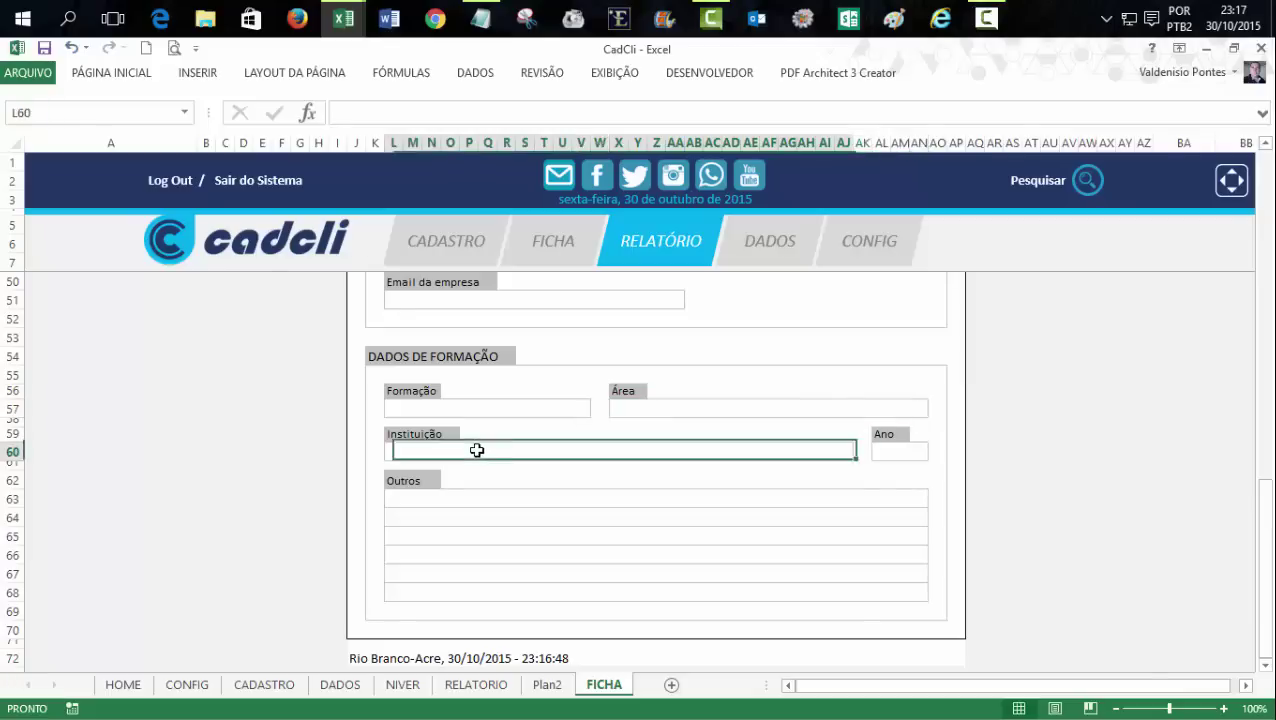
left_click(878, 456)
left_click(405, 495)
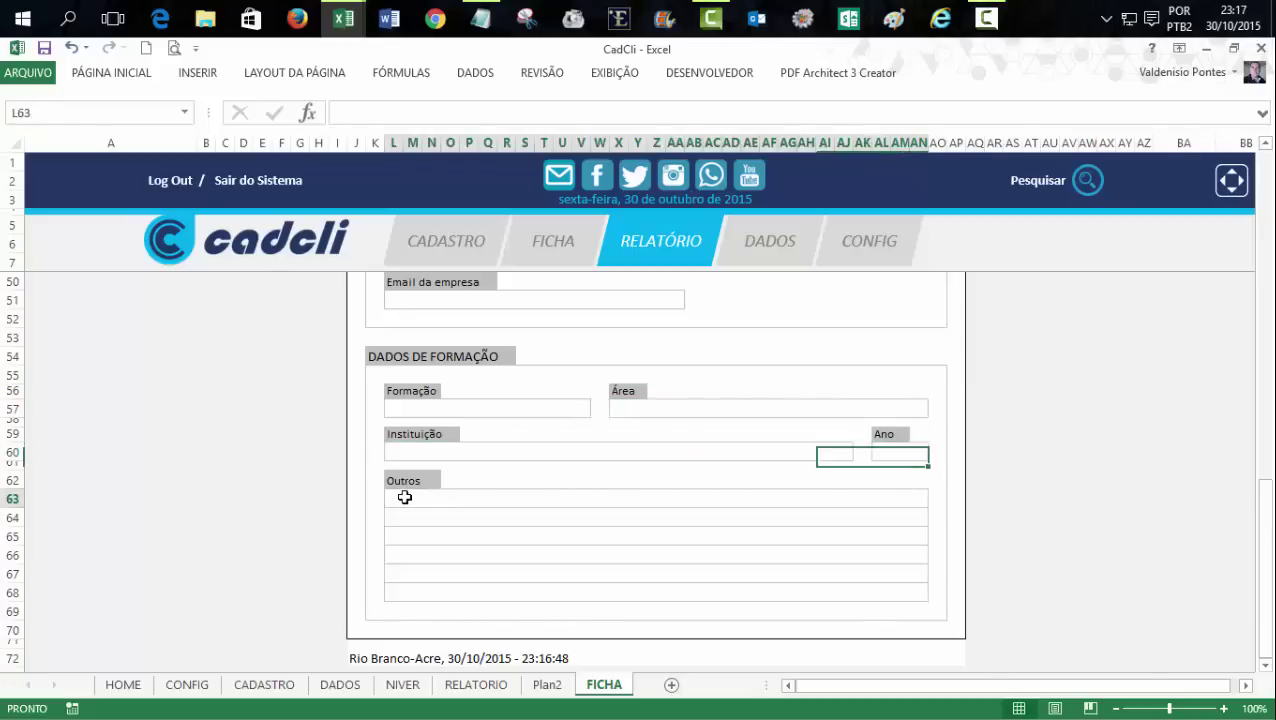
left_click(413, 520)
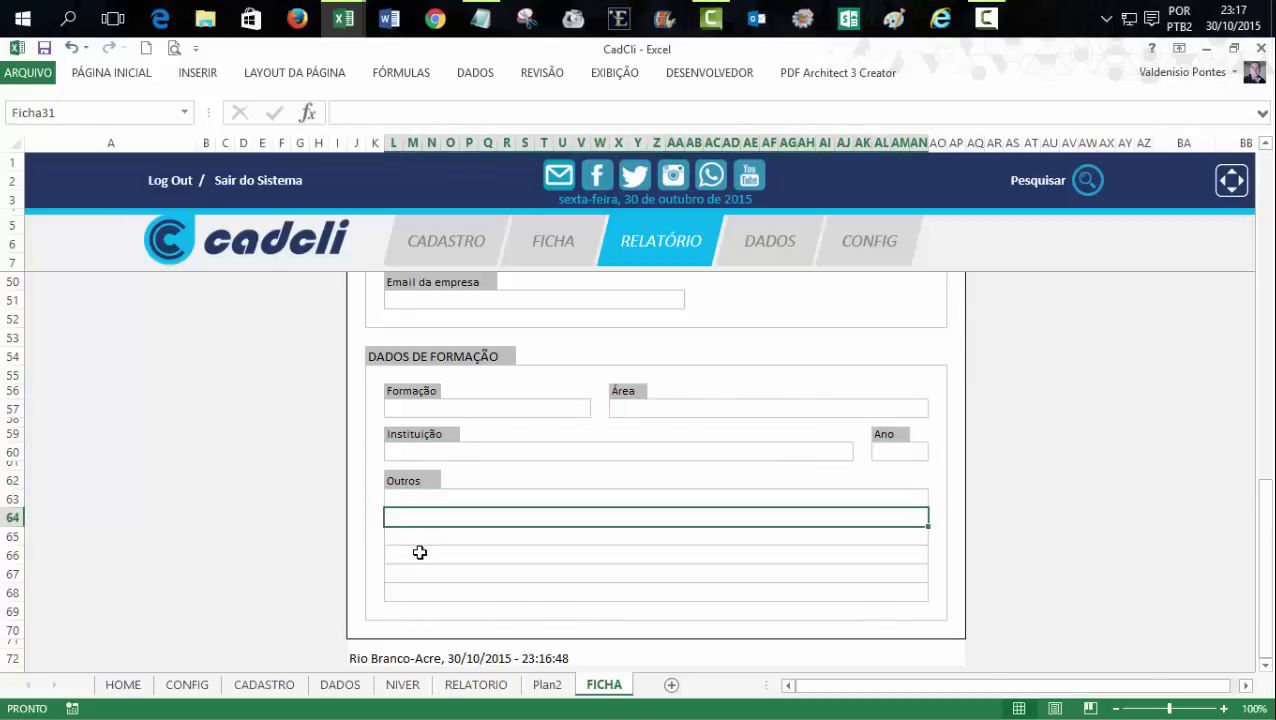
left_click(421, 538)
left_click(418, 553)
left_click(423, 571)
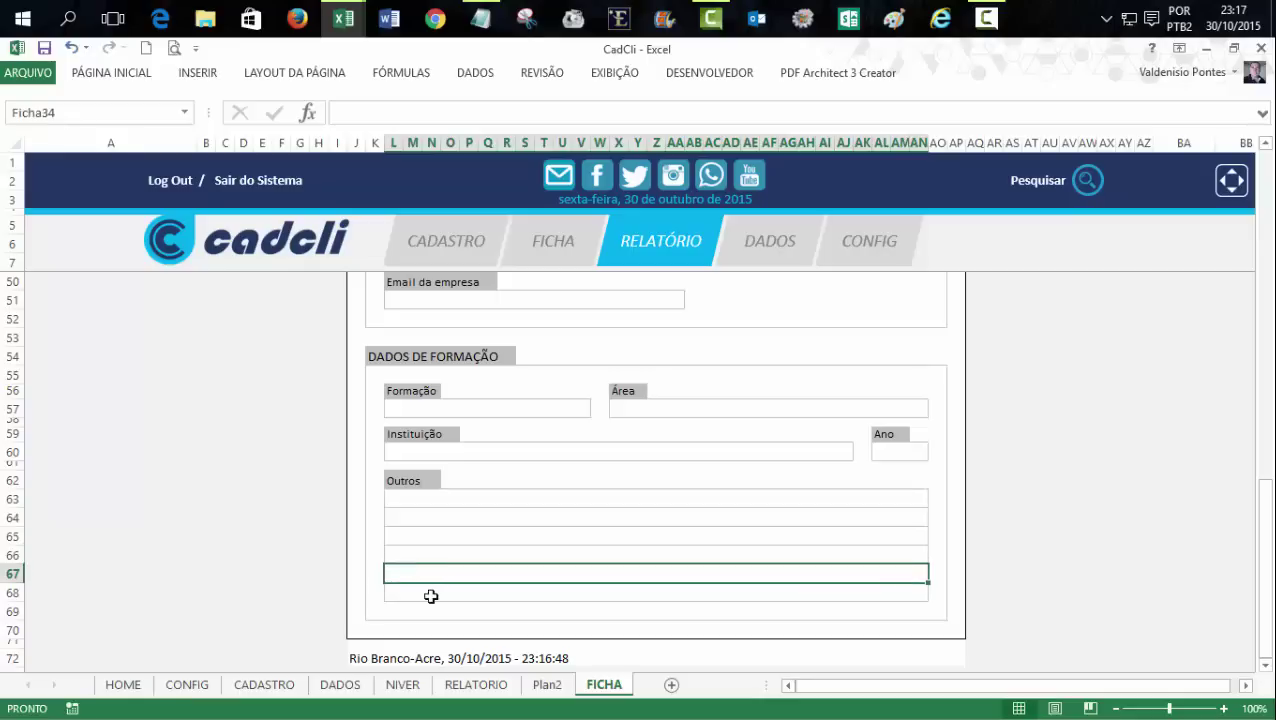
left_click(430, 593)
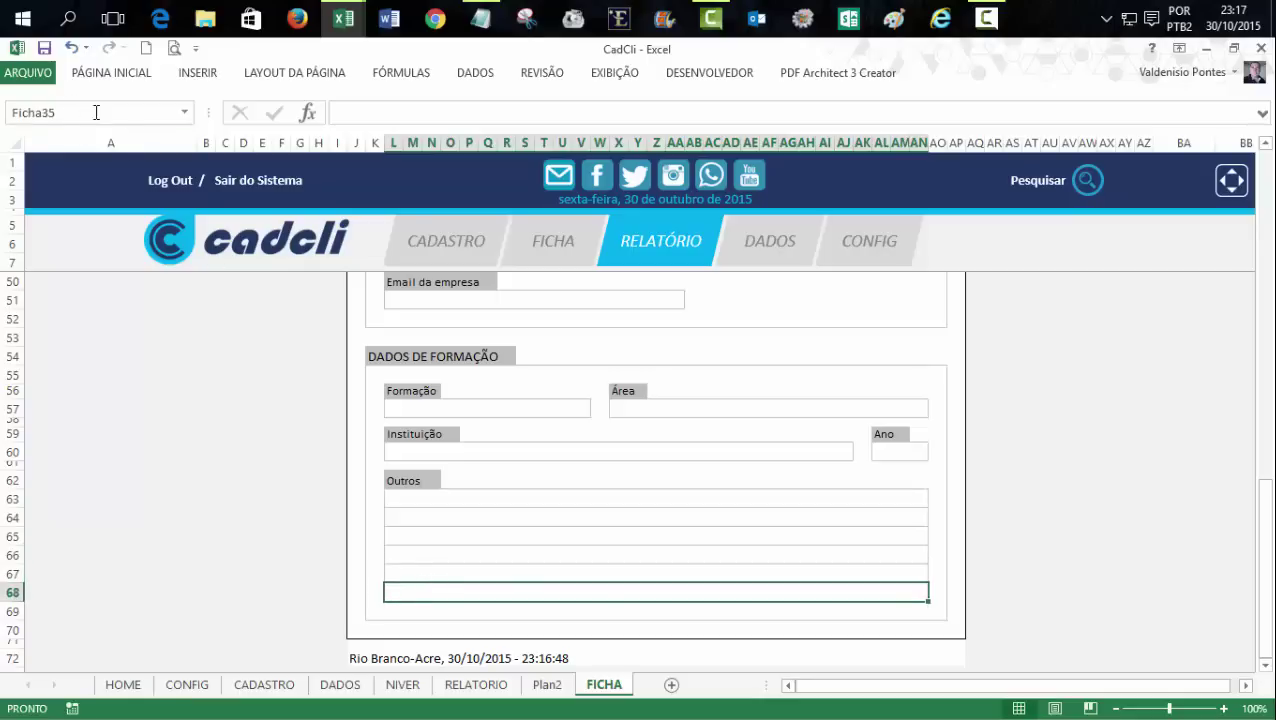
left_click_drag(1266, 490, 1268, 587)
- Recommit J72's footer formula showing 'Rio Branco-Acre, ' with the current date and time
left_click(360, 658)
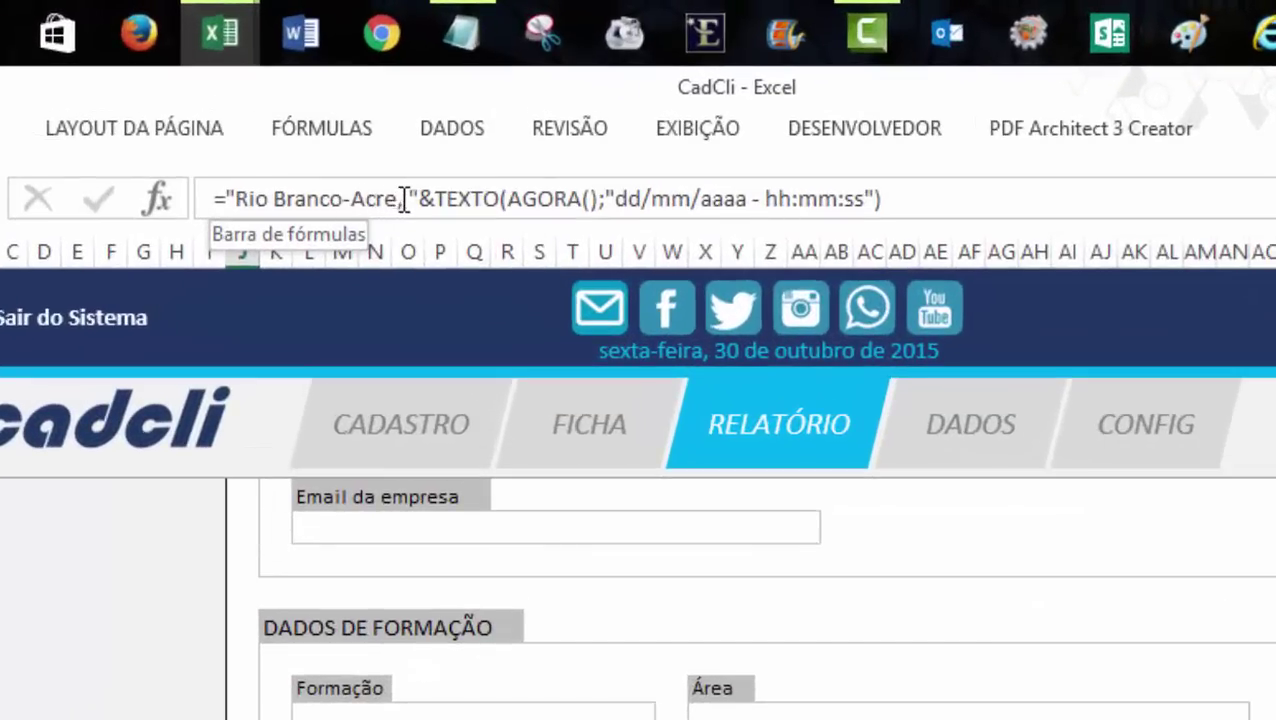
left_click(402, 198)
type(",")
left_click(423, 197)
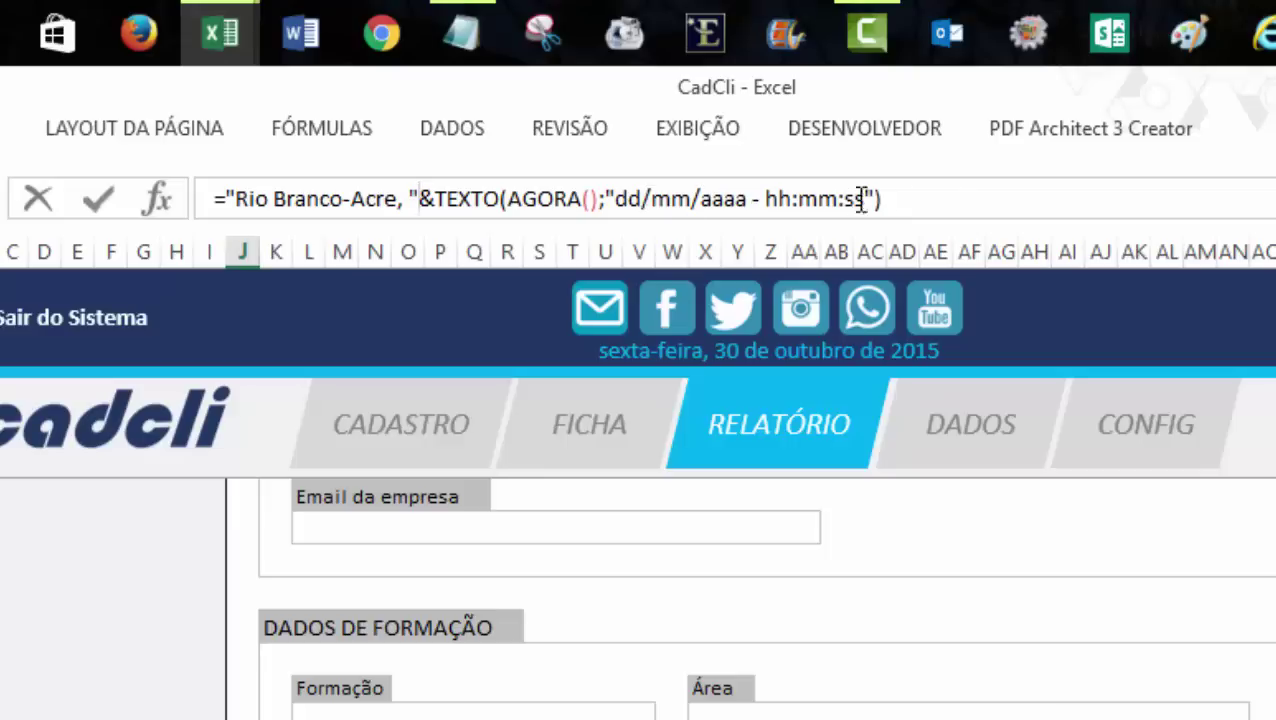
left_click(1087, 592)
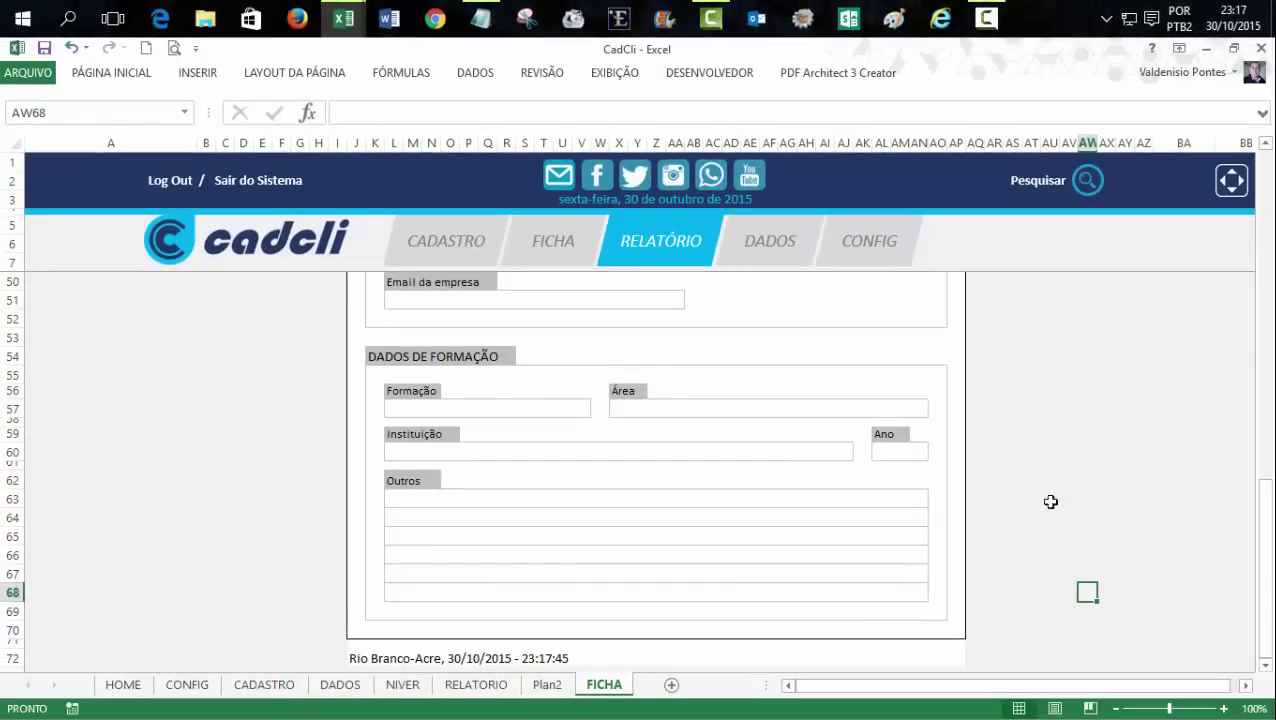
left_click(356, 657)
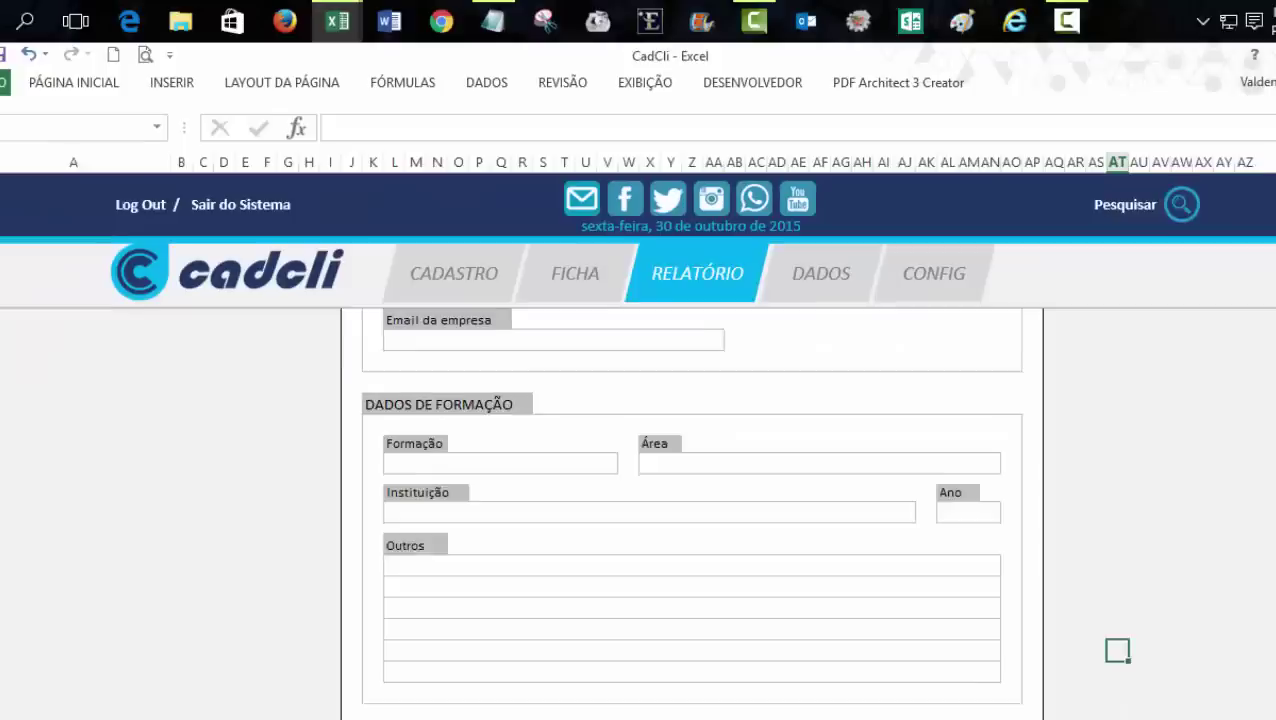
left_click_drag(1265, 580, 1265, 555)
left_click(1166, 425)
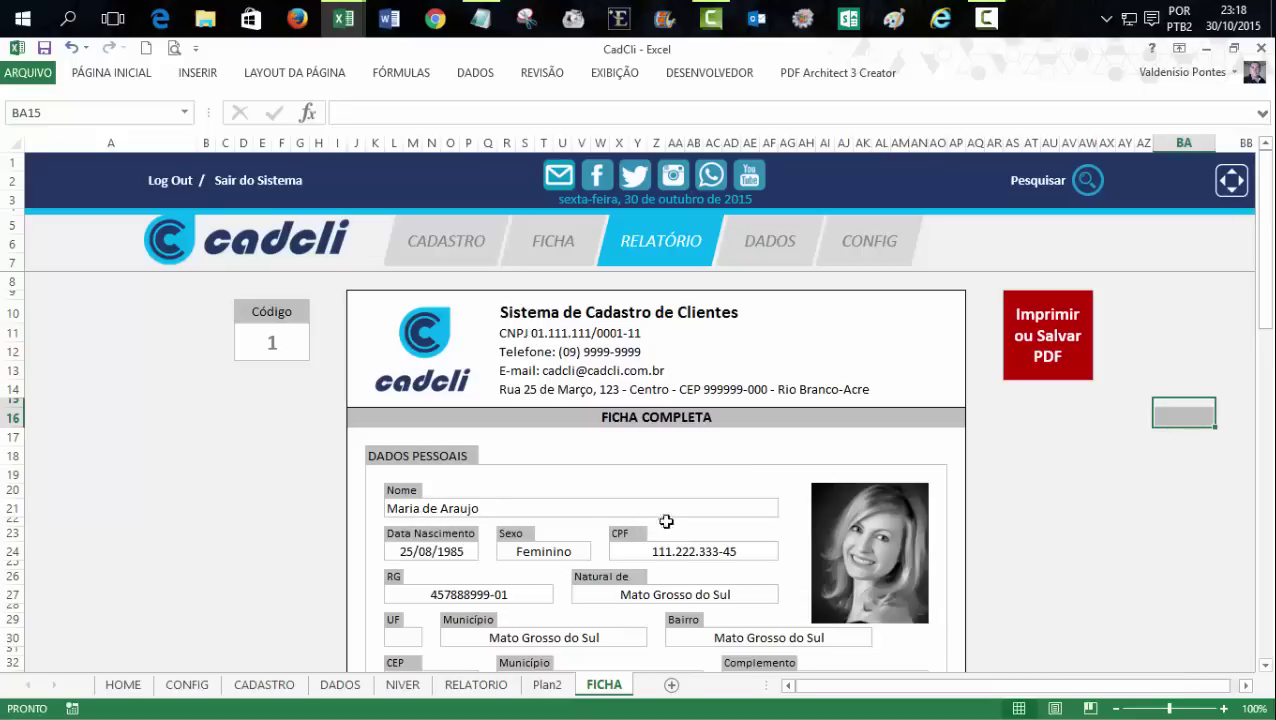
- Pick three clients from FICHA's search list, then compare CADASTRO's personal information fields
left_click(1088, 186)
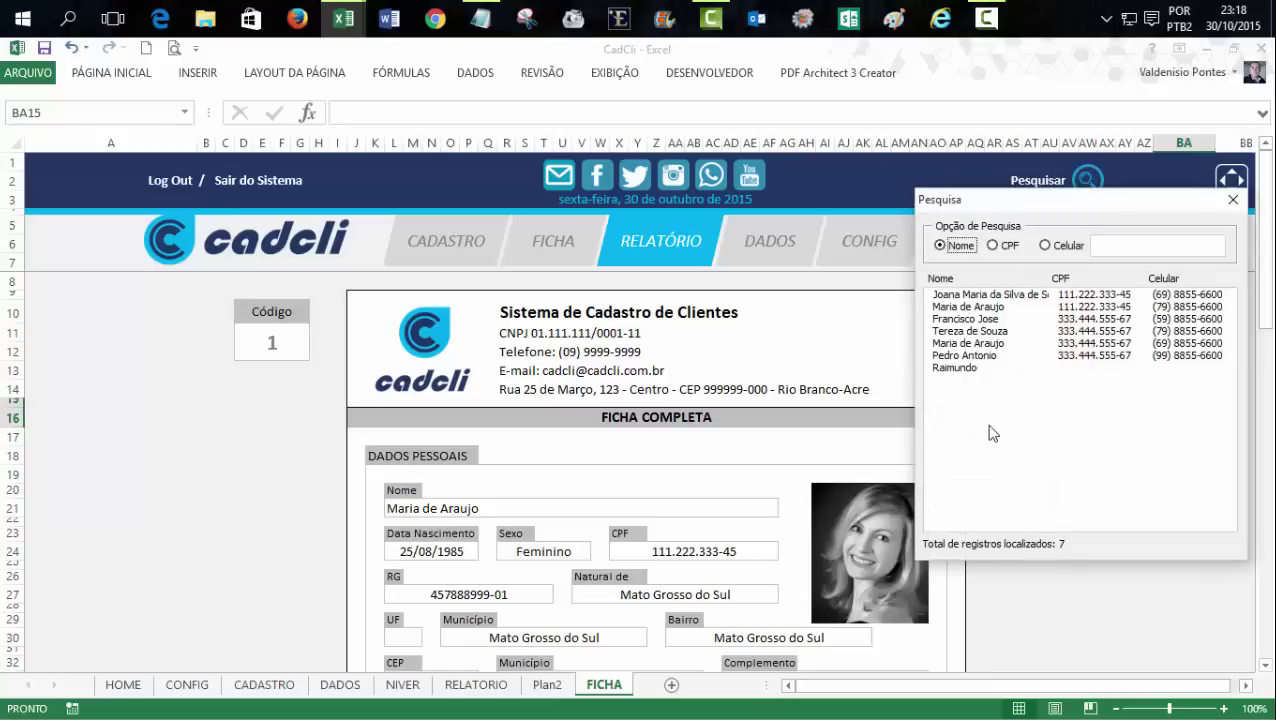
left_click(958, 321)
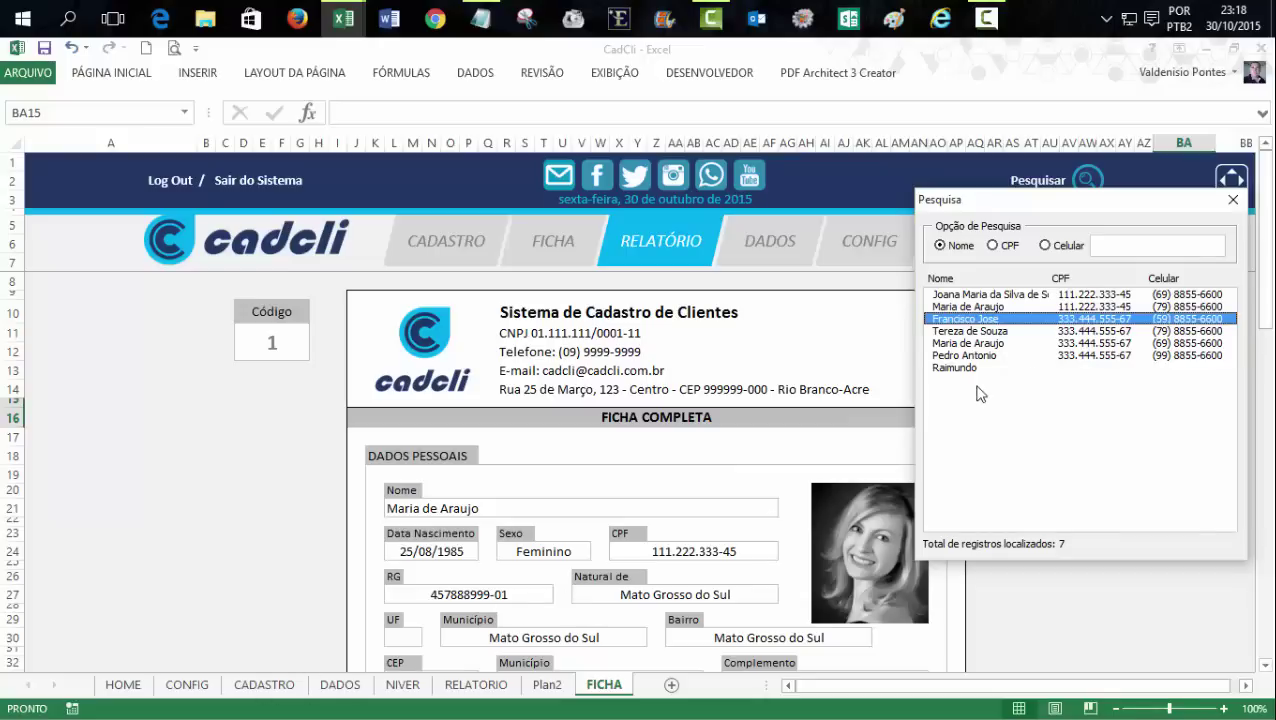
left_click(983, 345)
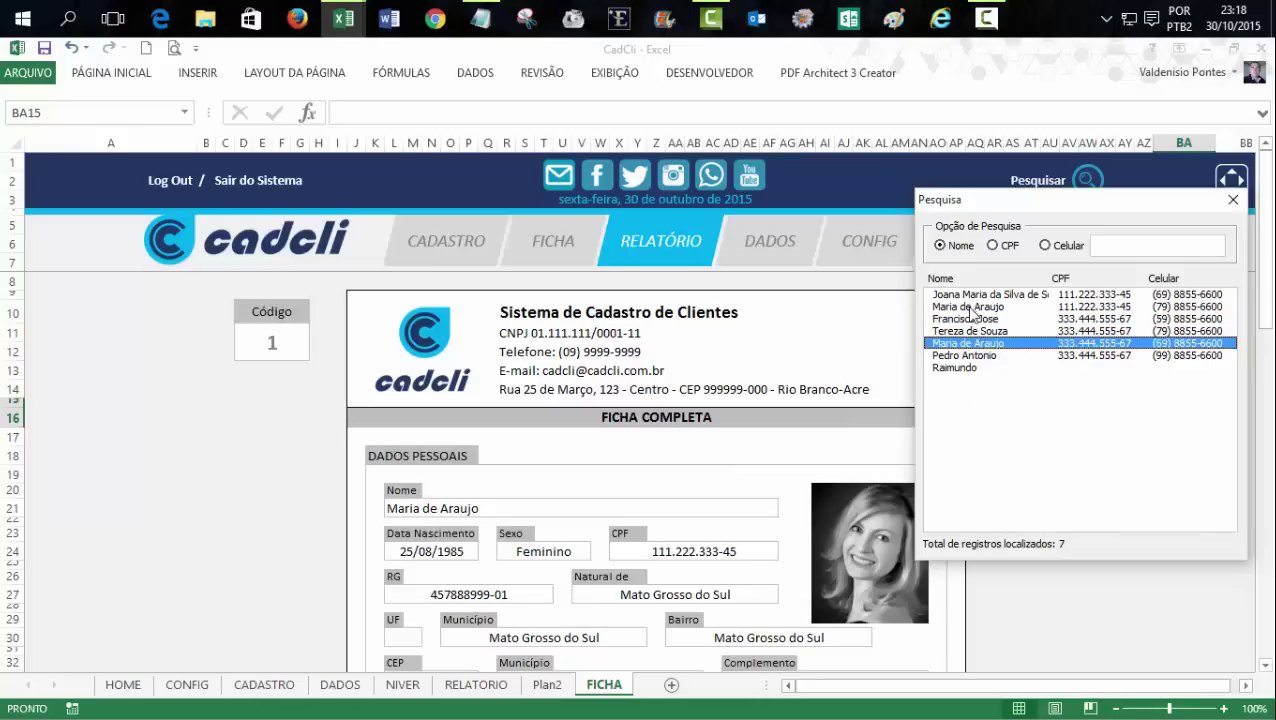
left_click(954, 370)
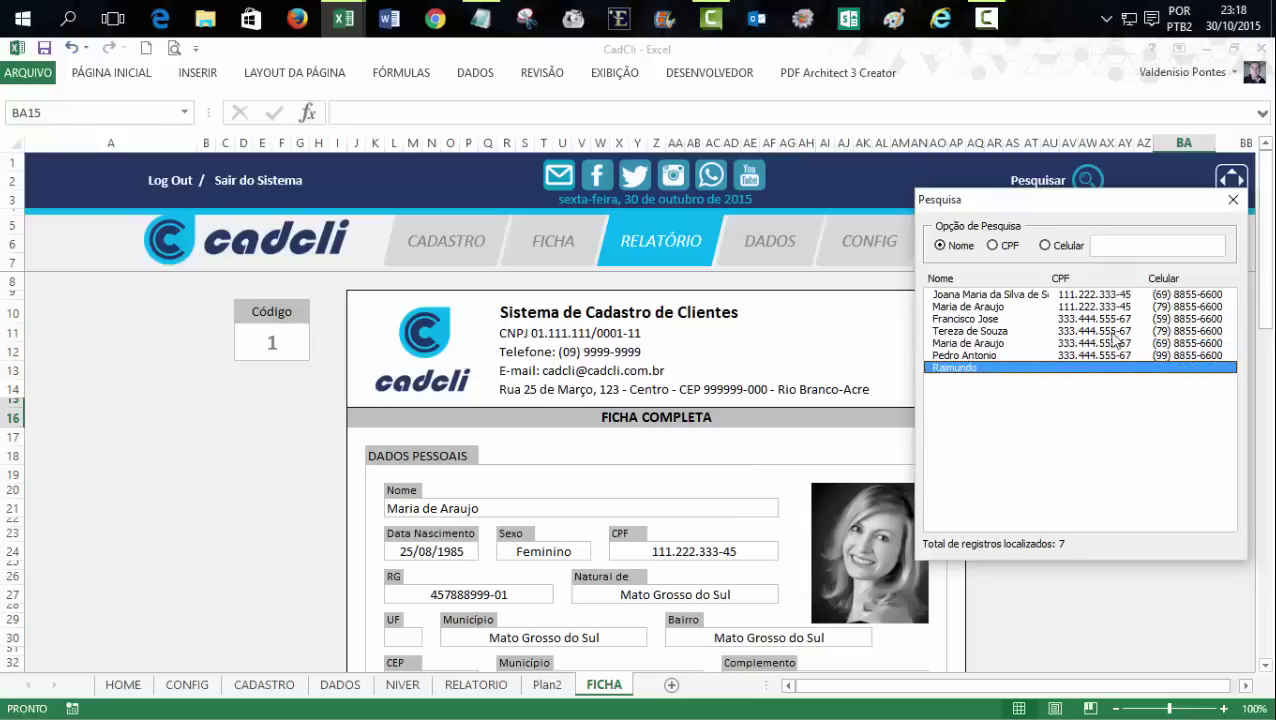
left_click(1233, 199)
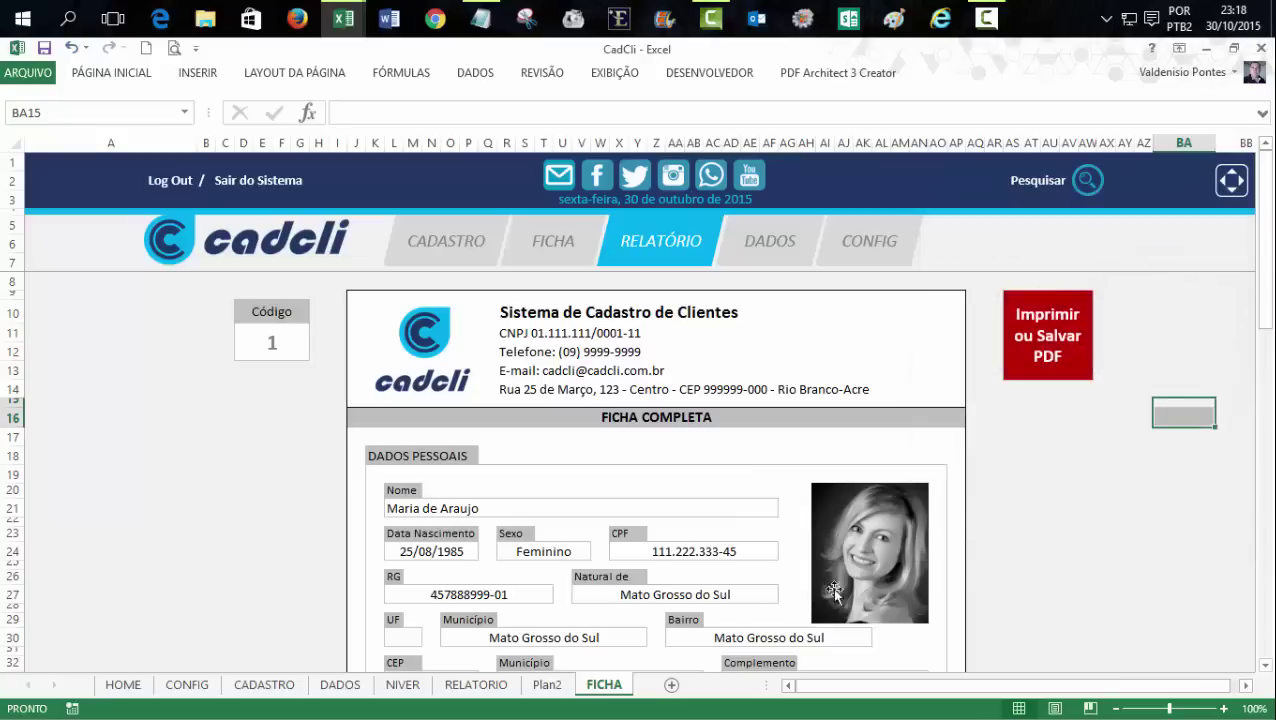
left_click(265, 684)
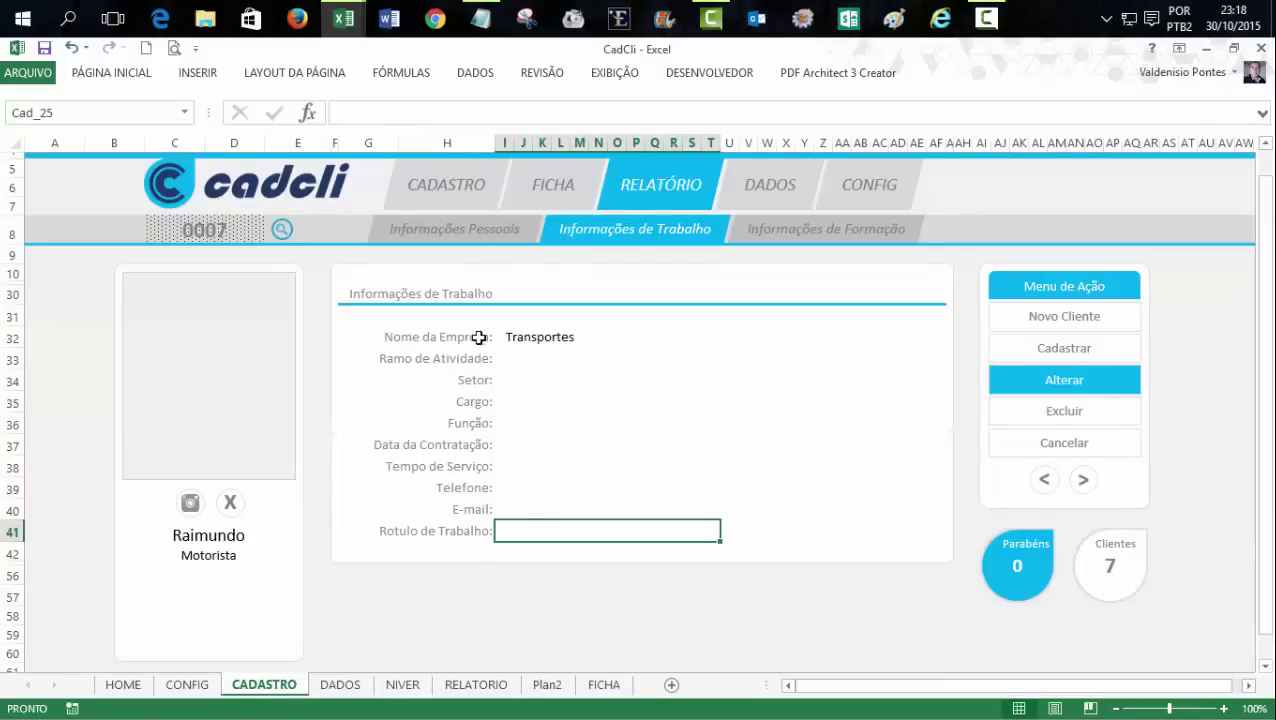
left_click(437, 238)
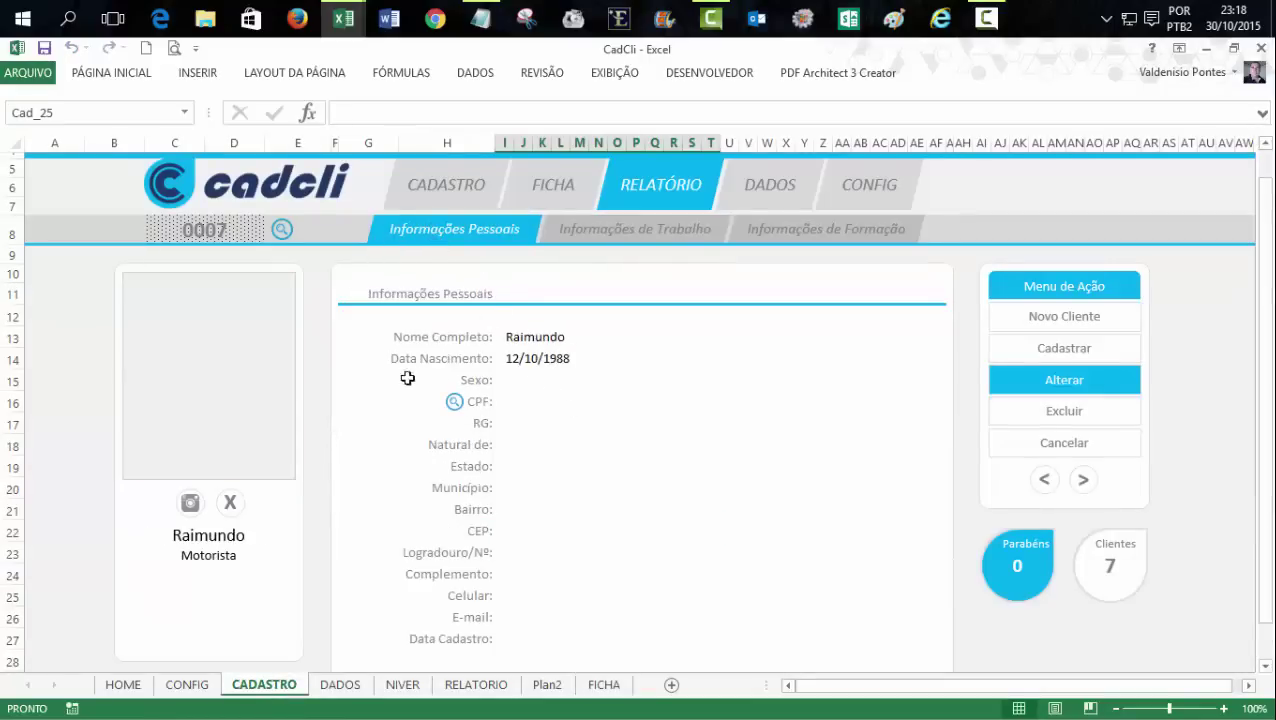
left_click(604, 686)
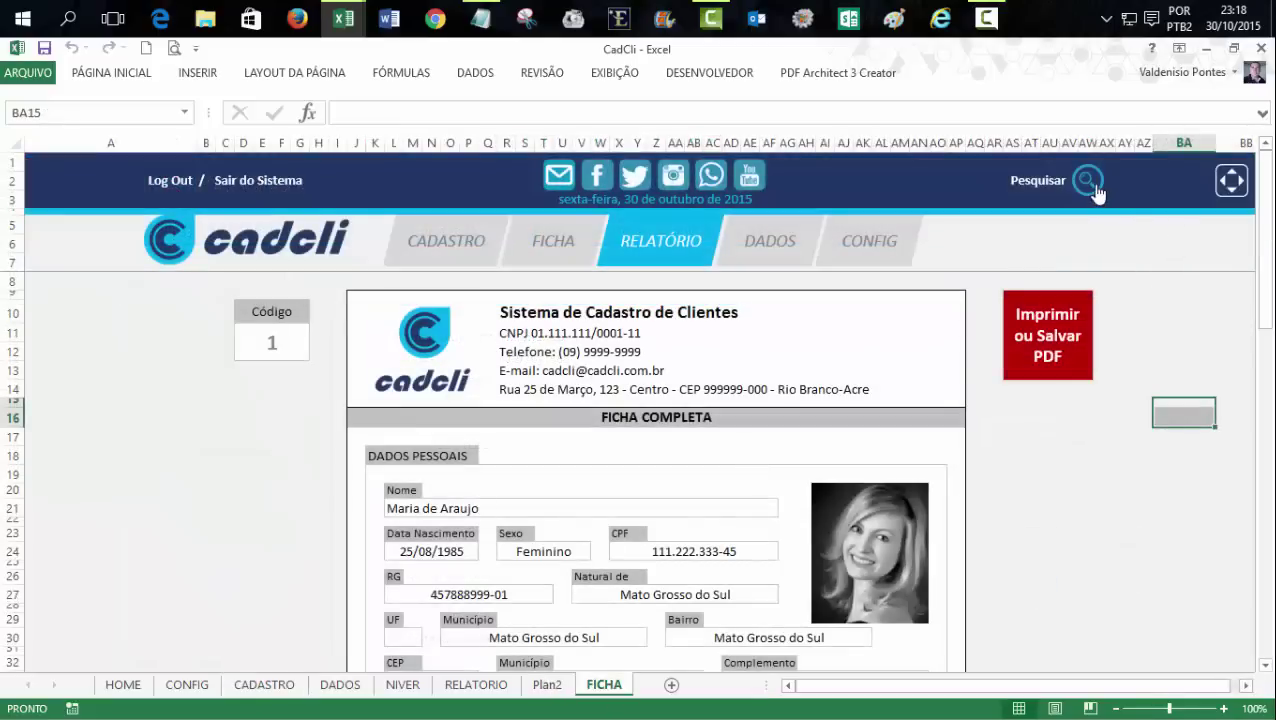
- Load two more clients into the FICHA report through the Pesquisa search list
left_click(1088, 180)
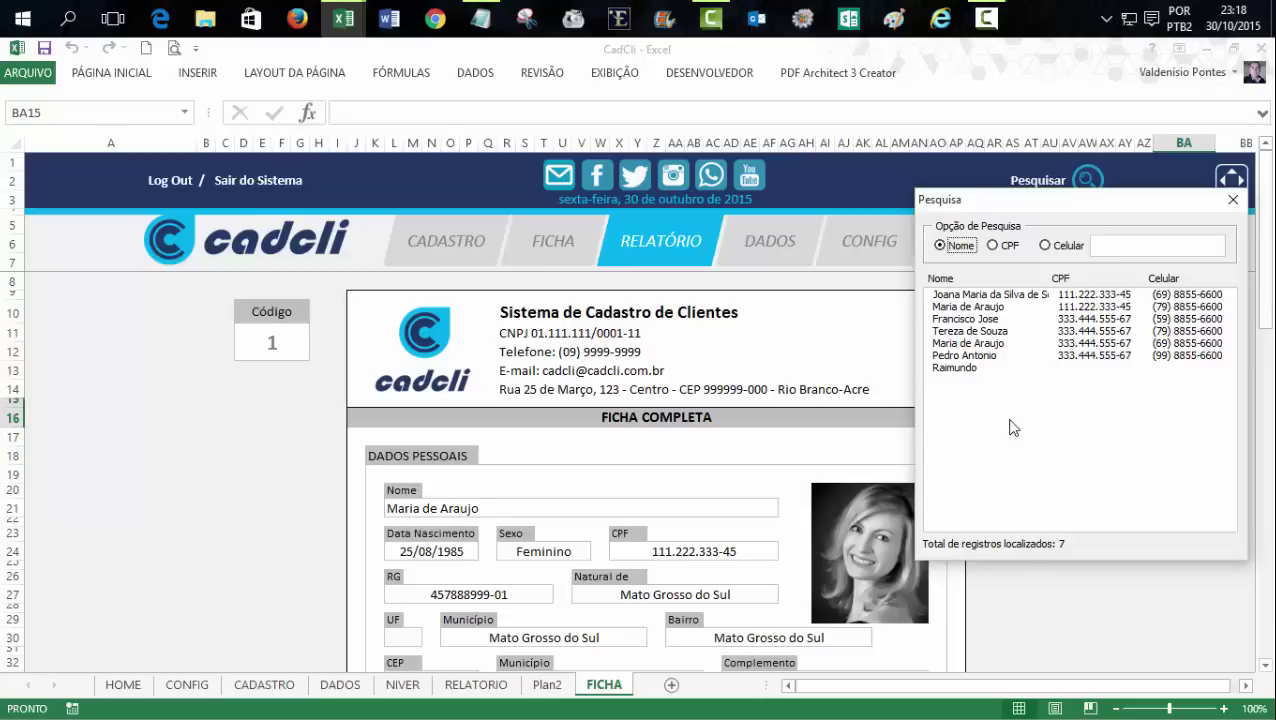
left_click(985, 356)
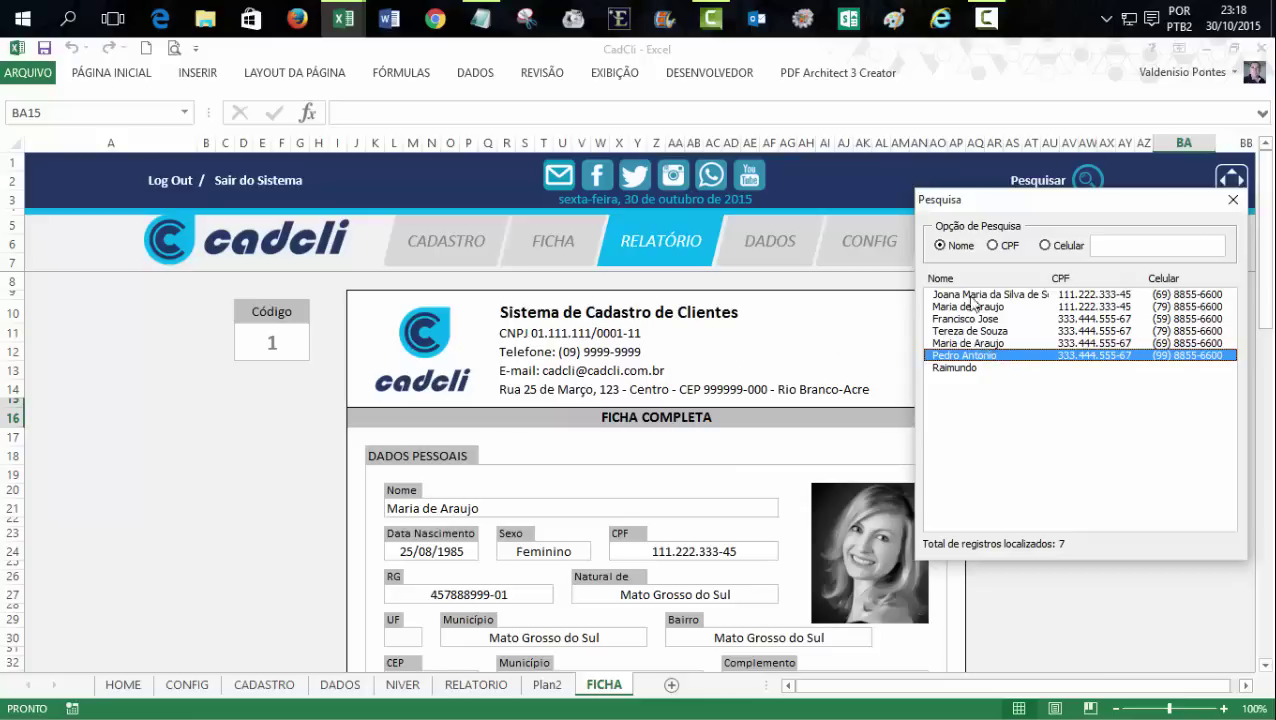
left_click(1233, 199)
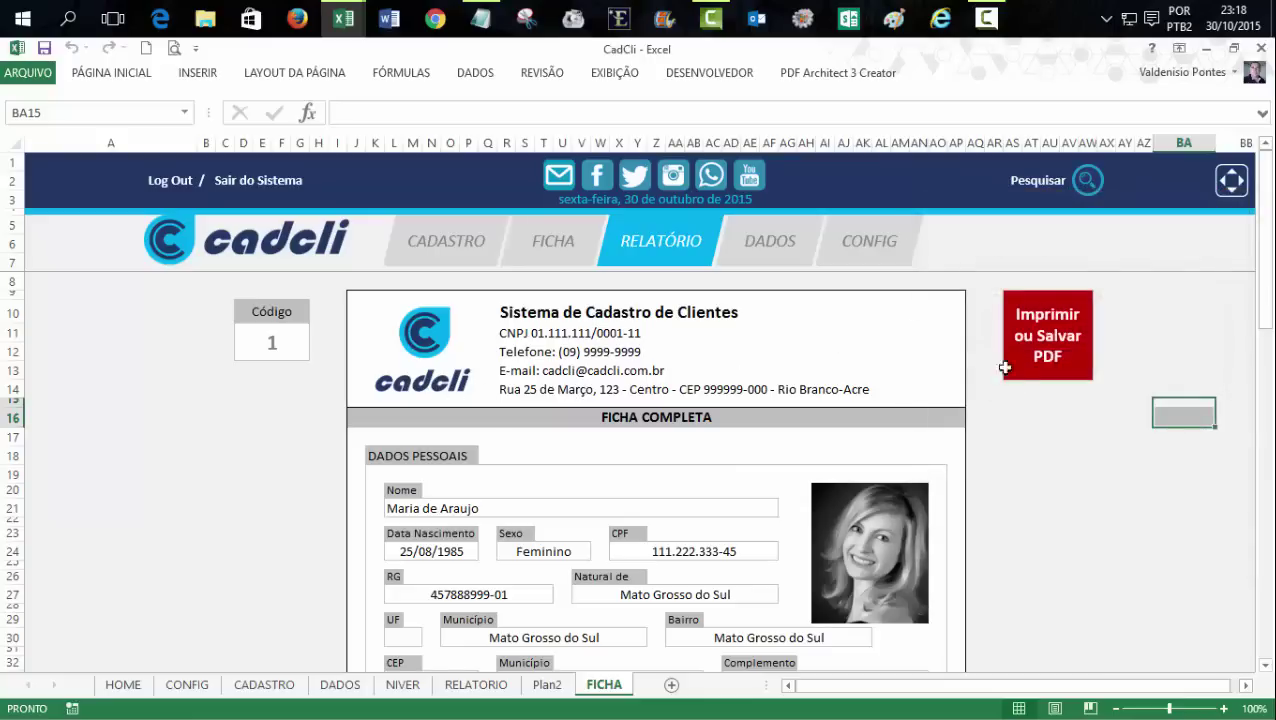
left_click(1090, 198)
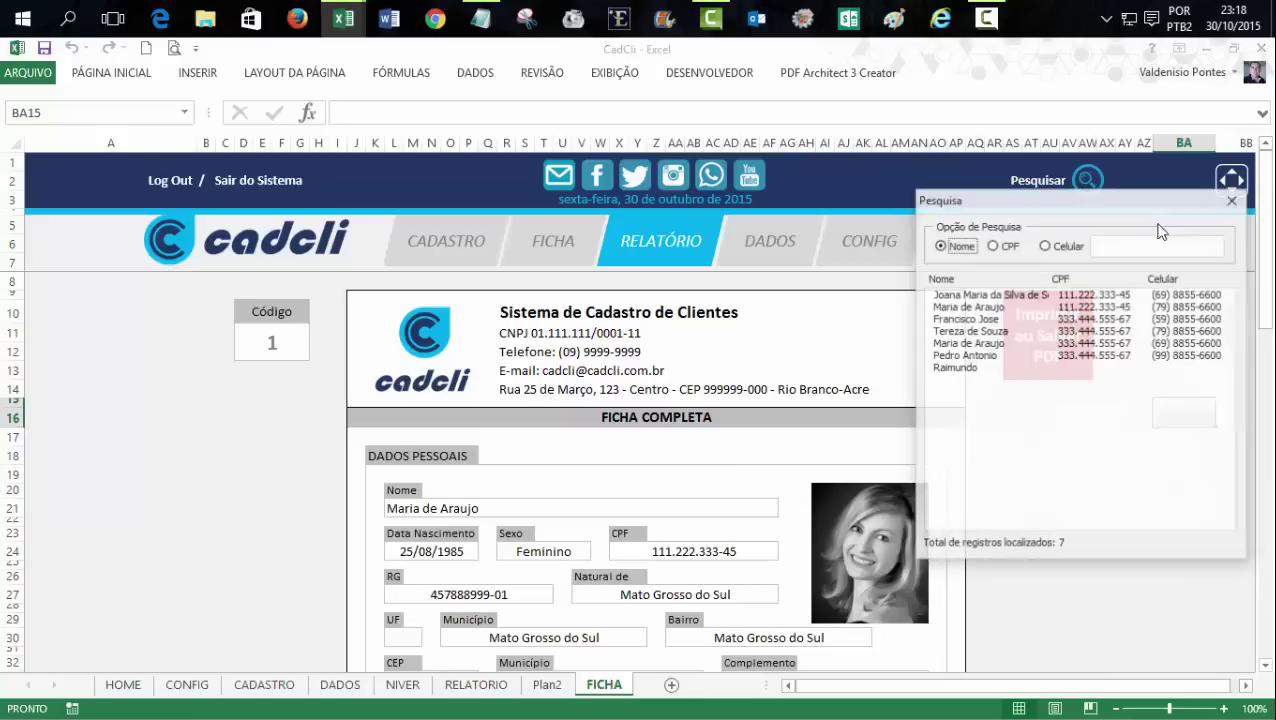
left_click(962, 331)
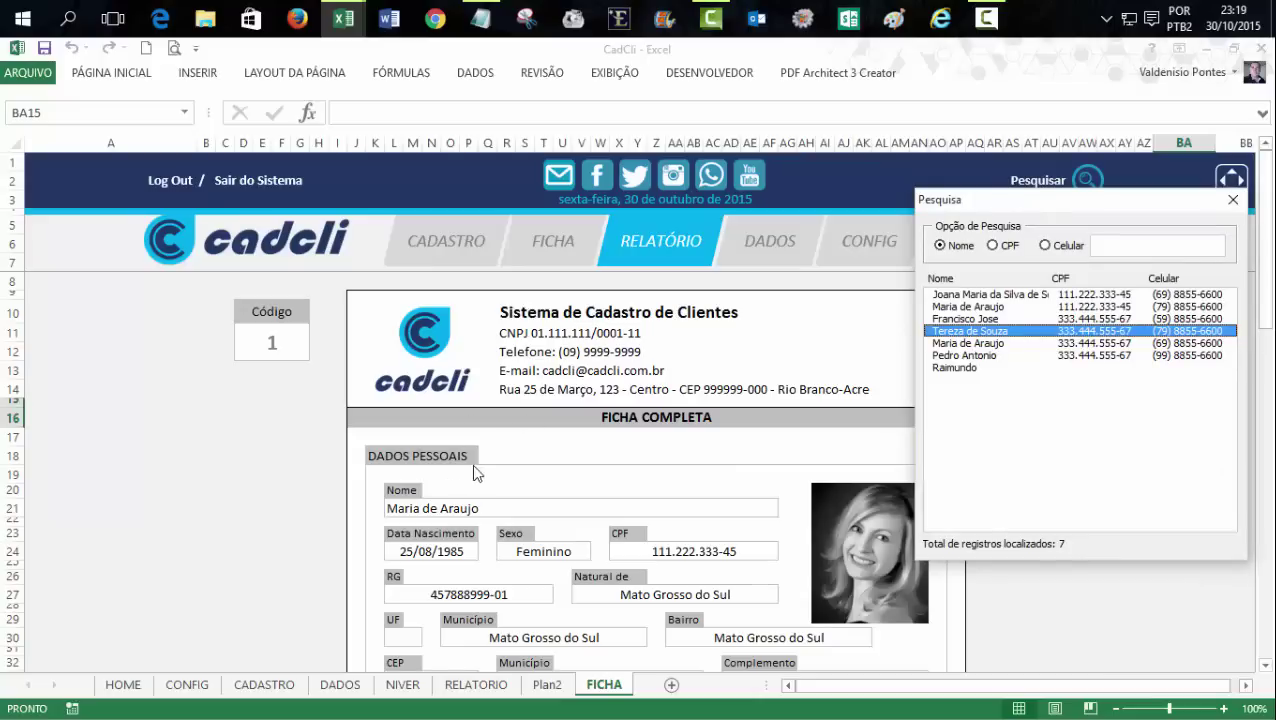
left_click(1233, 199)
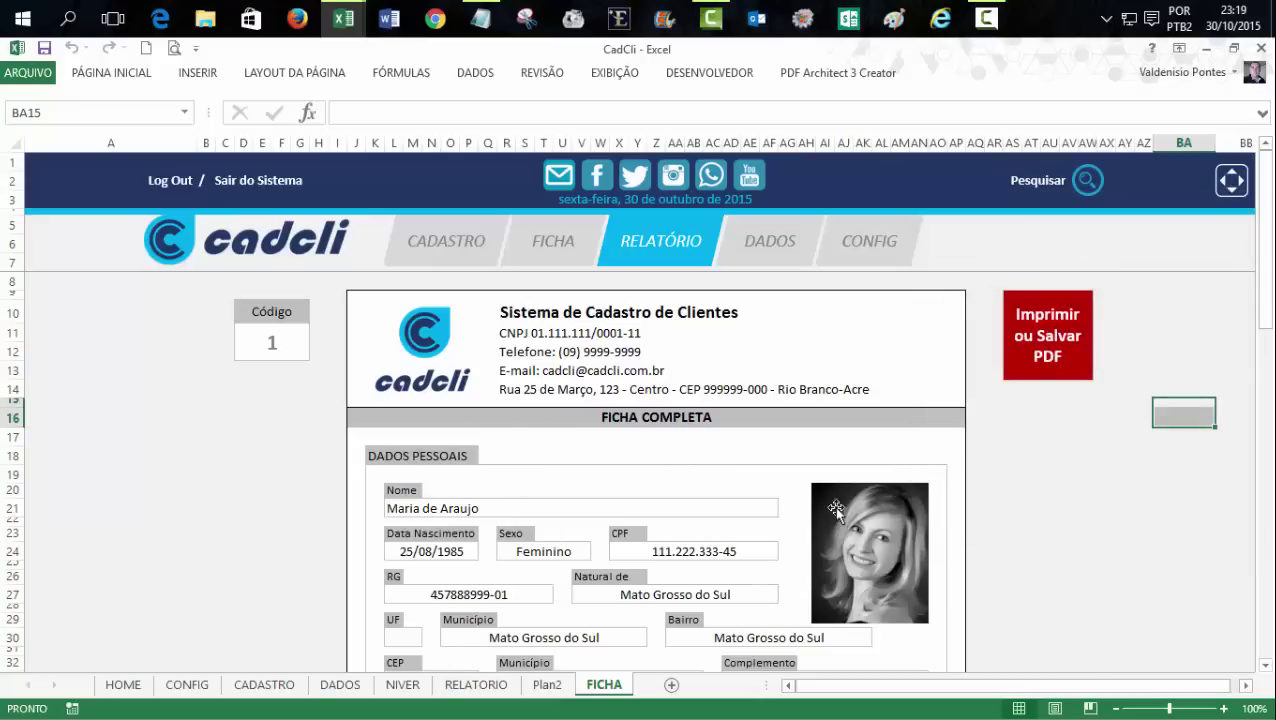
- Inspect the report's Nome and Código cells for the loaded client
left_click(420, 512)
left_click(285, 346)
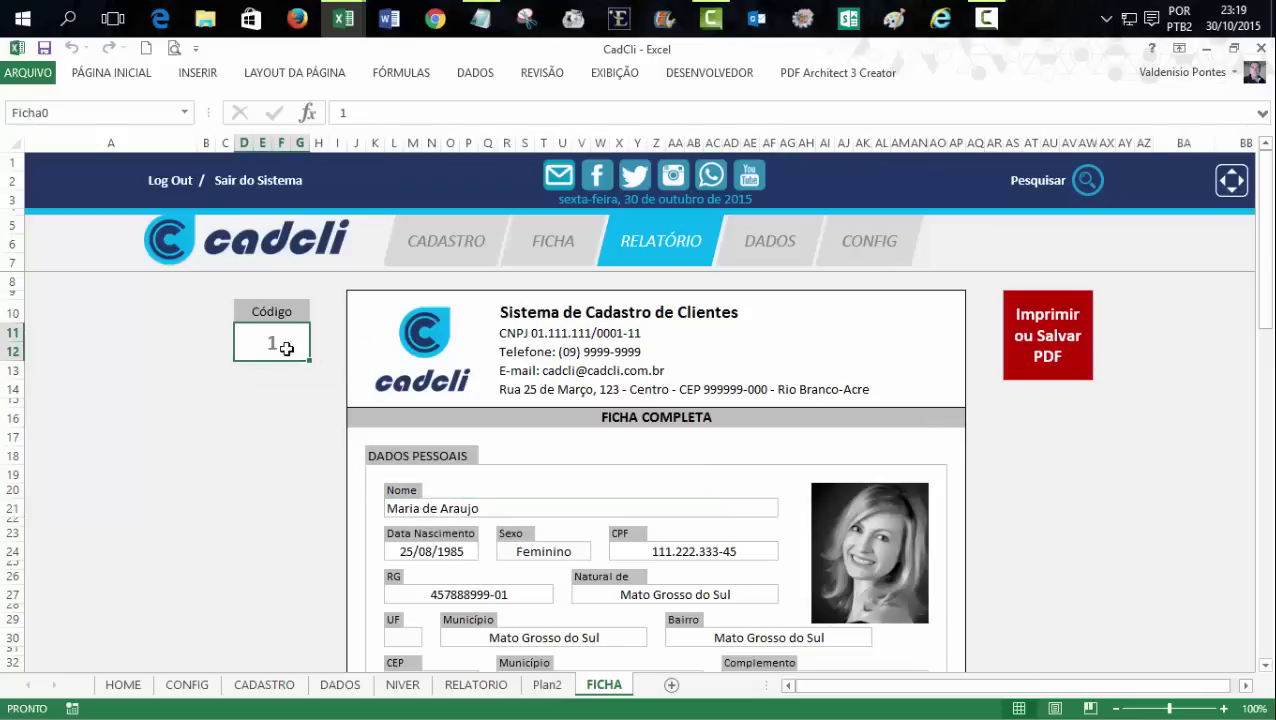
left_click(506, 506)
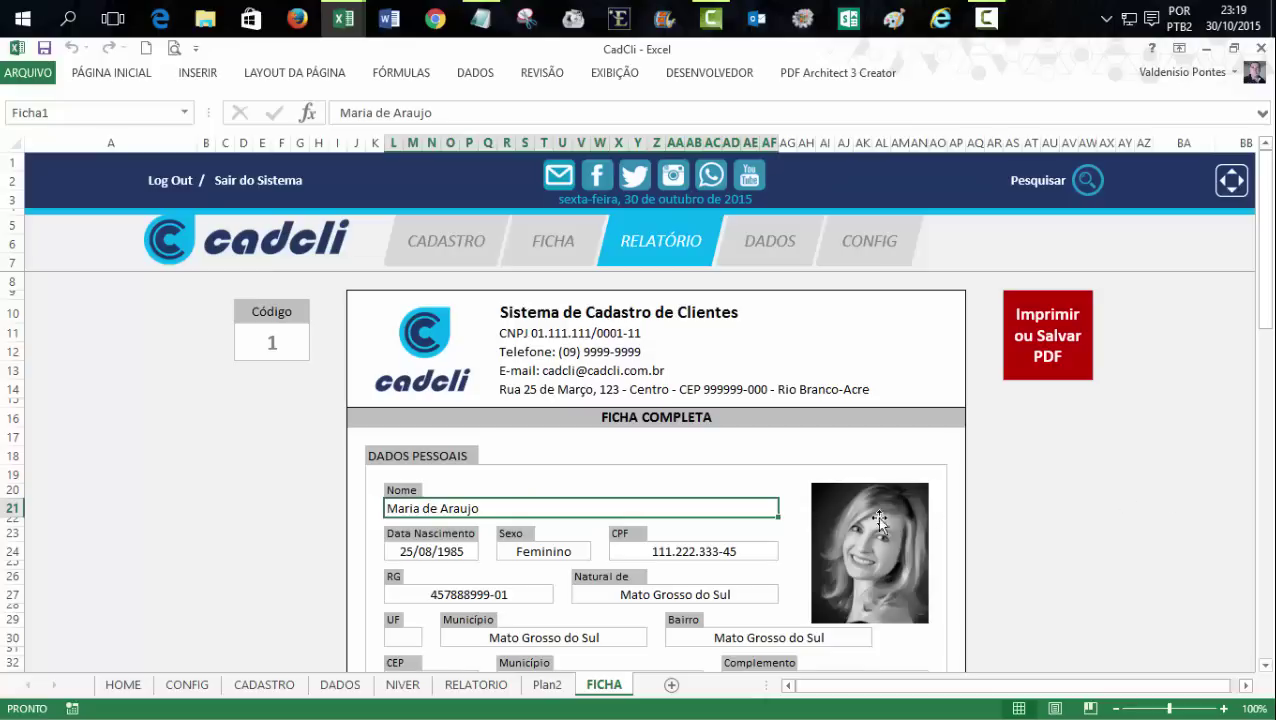
key("Right")
key("Right")
key("Right")
key("Right")
key("Right")
key("Right")
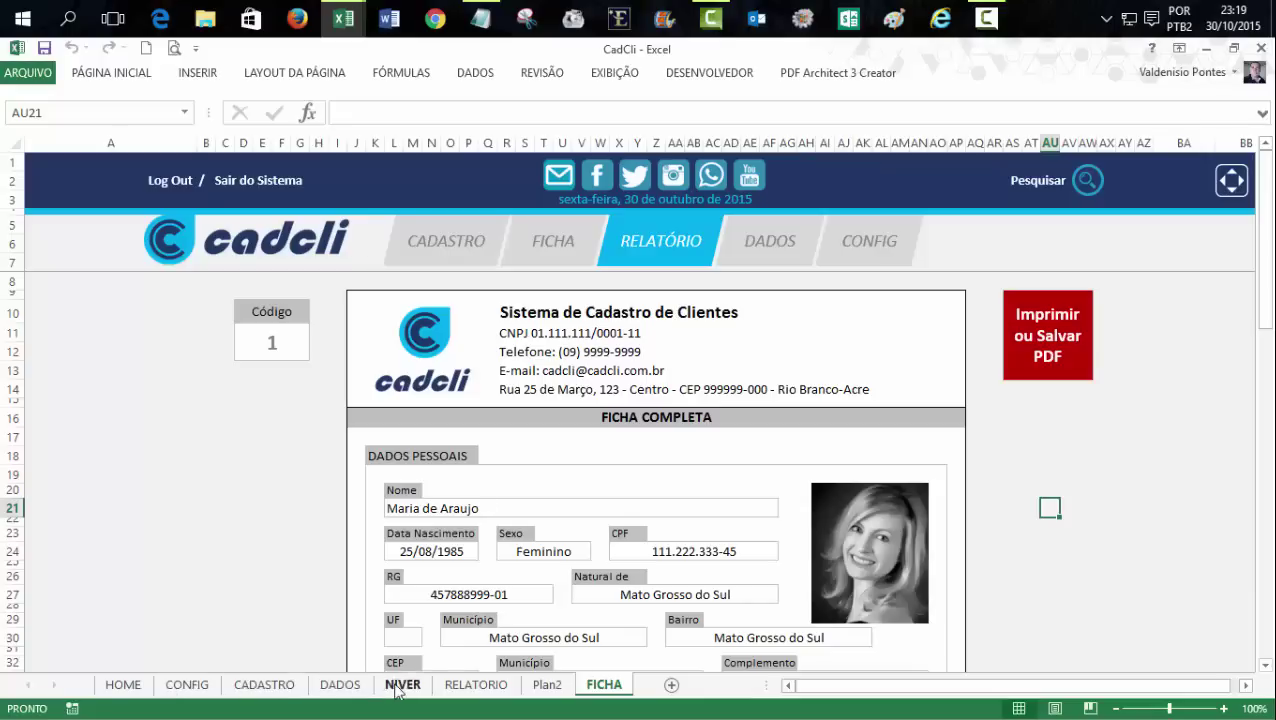
left_click(1125, 437)
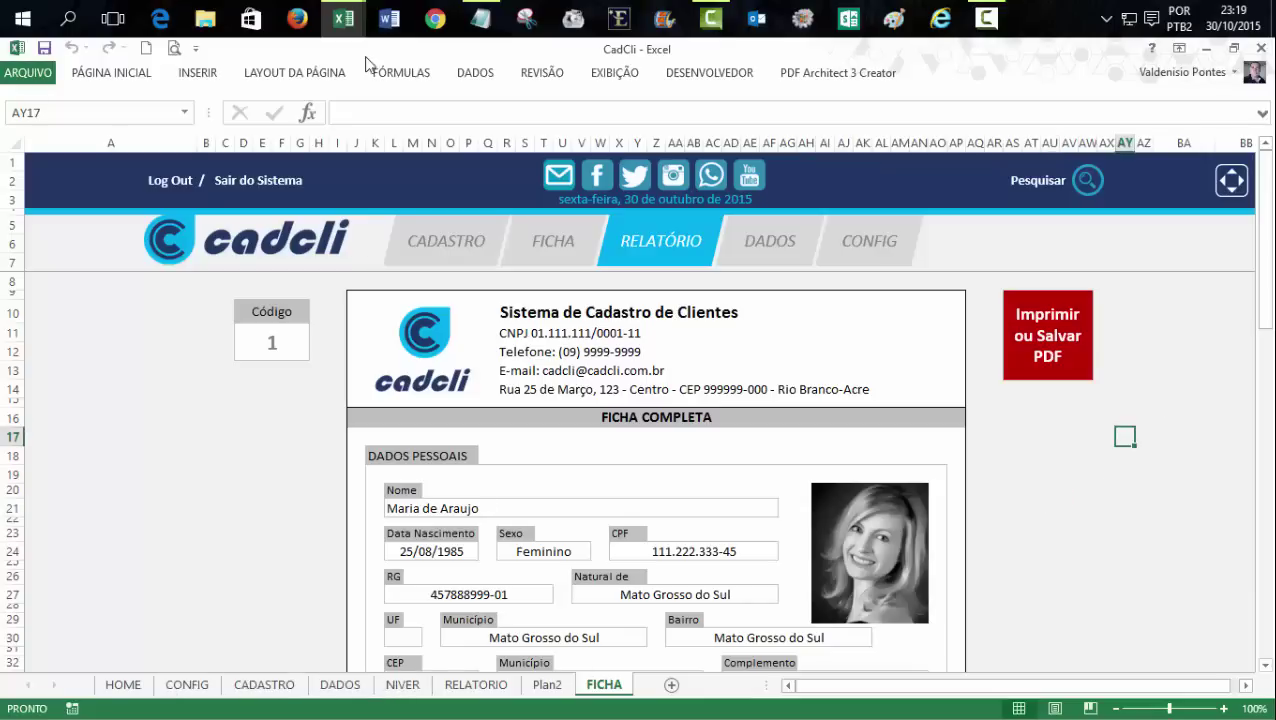
mouse_move(343, 19)
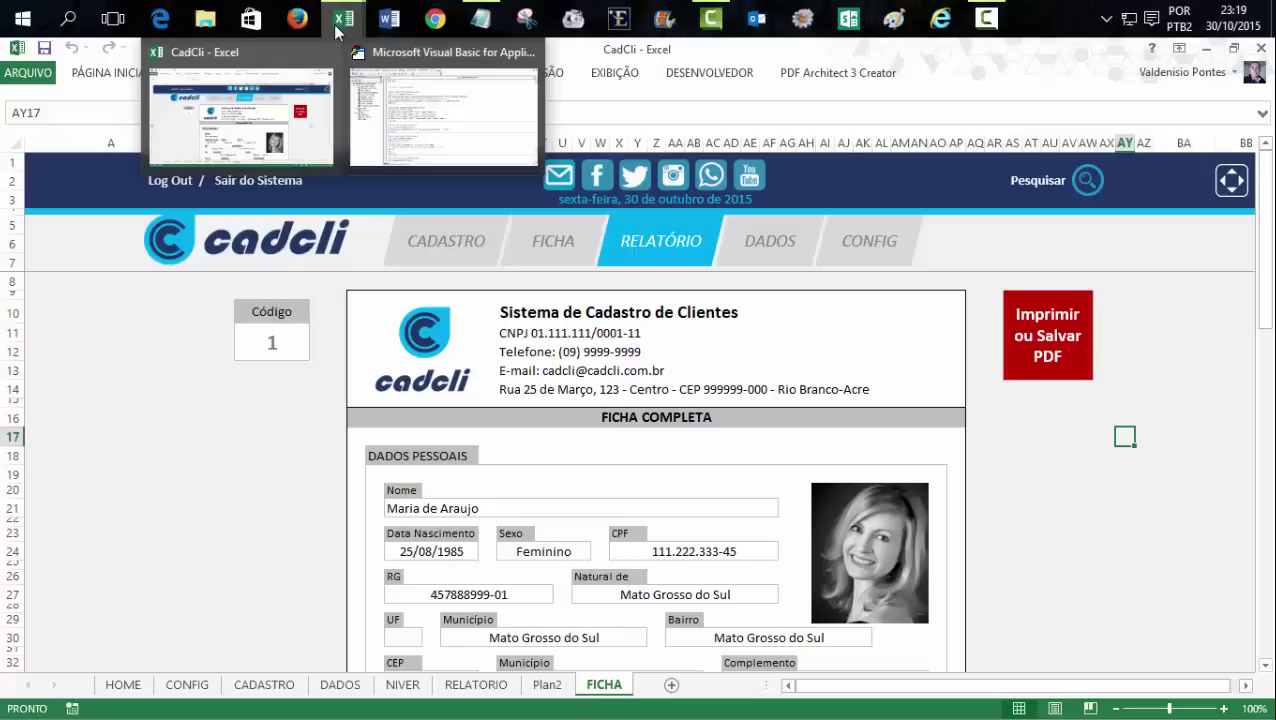
left_click(1031, 521)
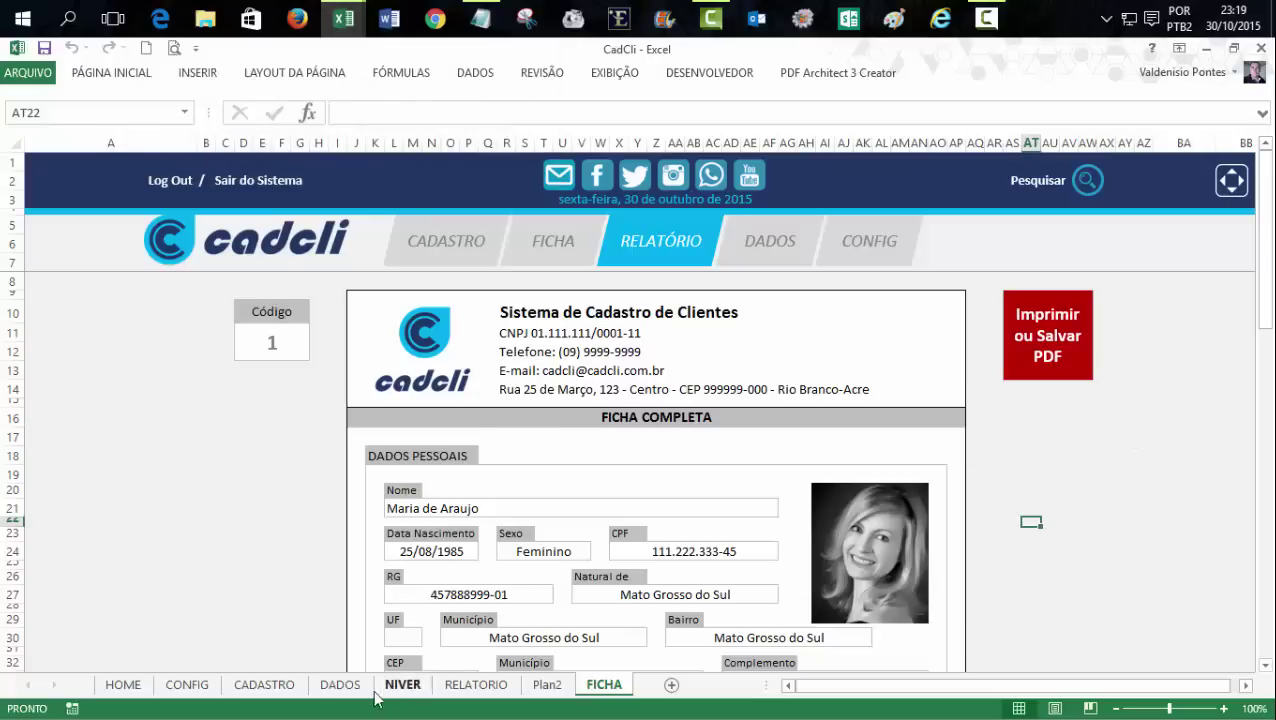
- On CADASTRO, scroll to the top and enter 1 in the hidden cell A1
left_click(285, 686)
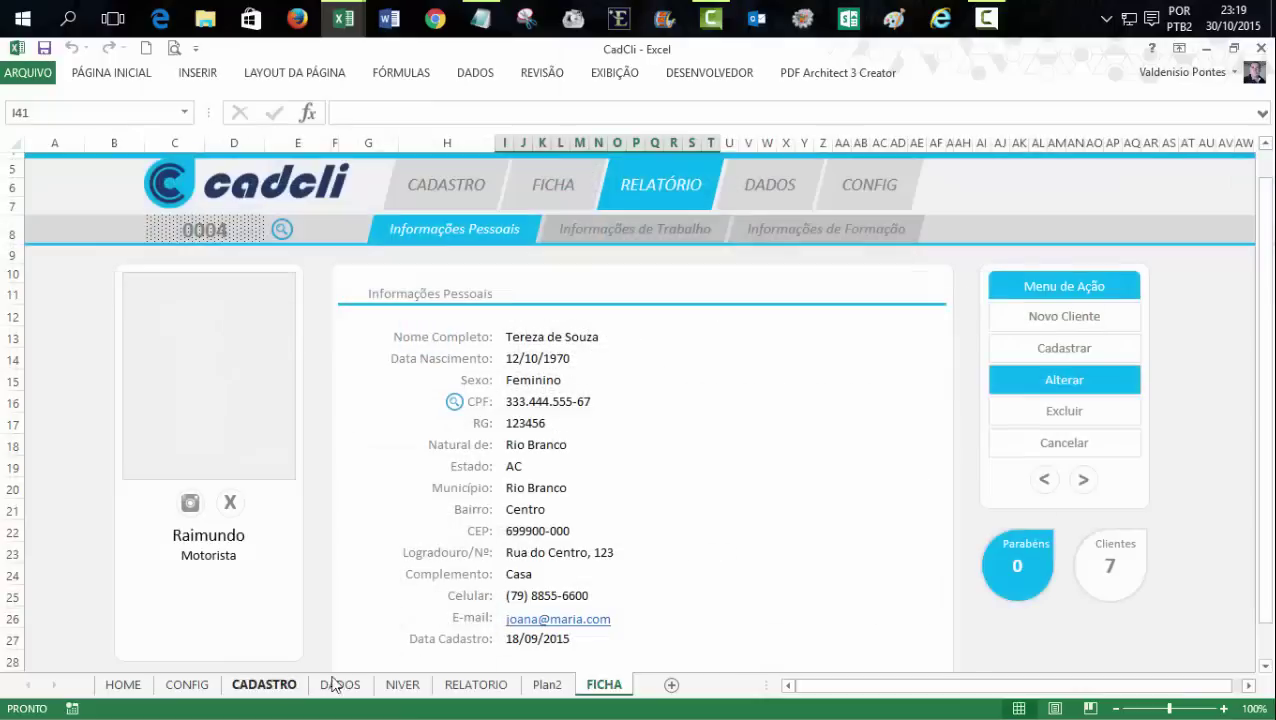
left_click(1207, 292)
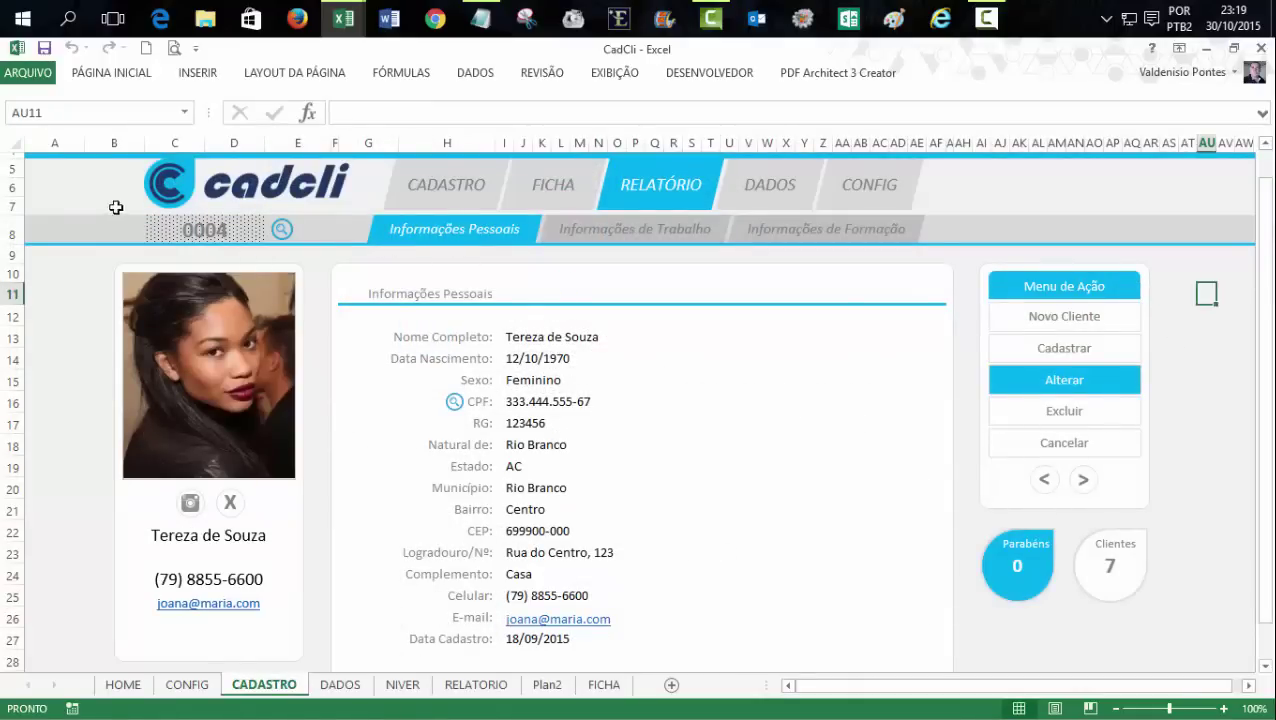
left_click(38, 169)
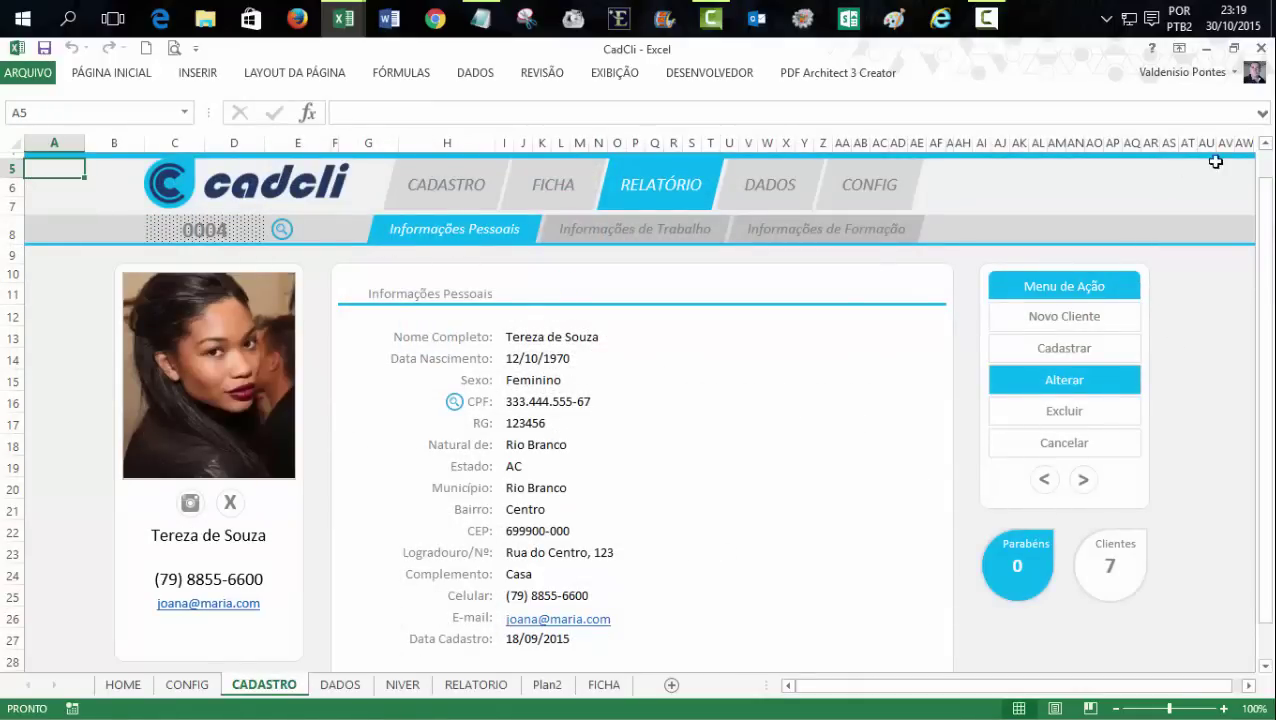
scroll(1265, 145, "up", 1)
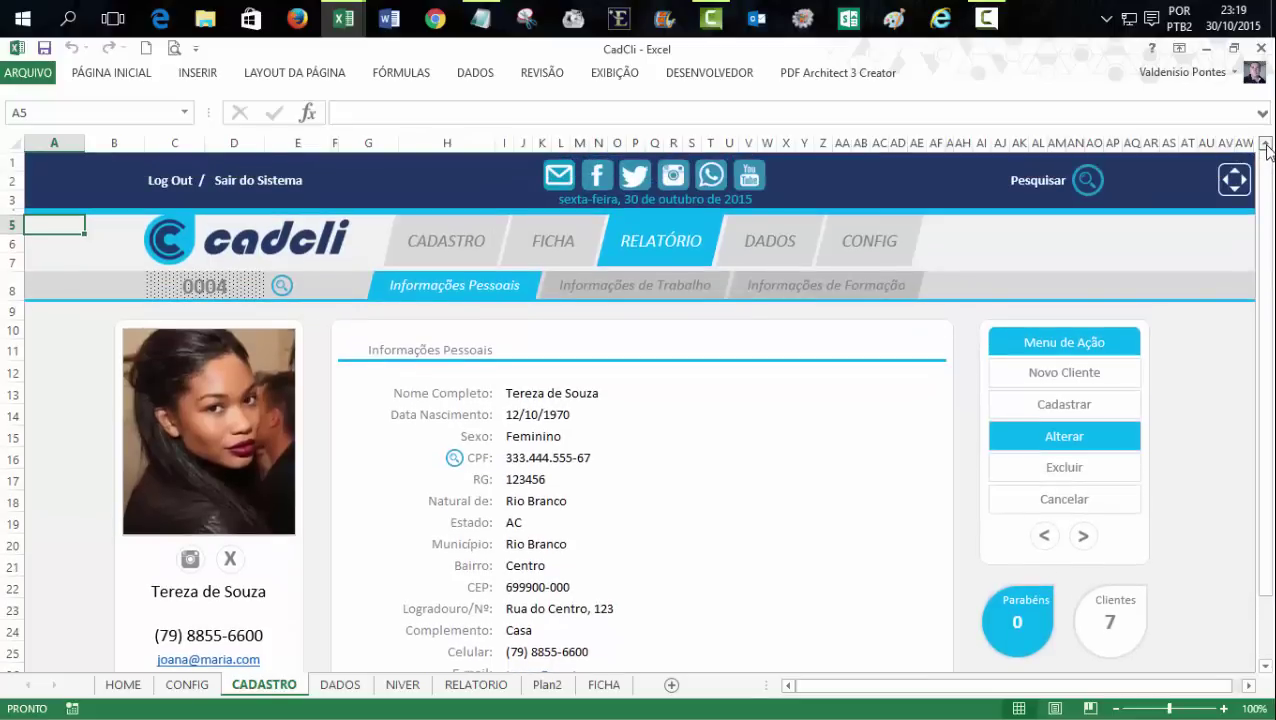
left_click(1225, 329)
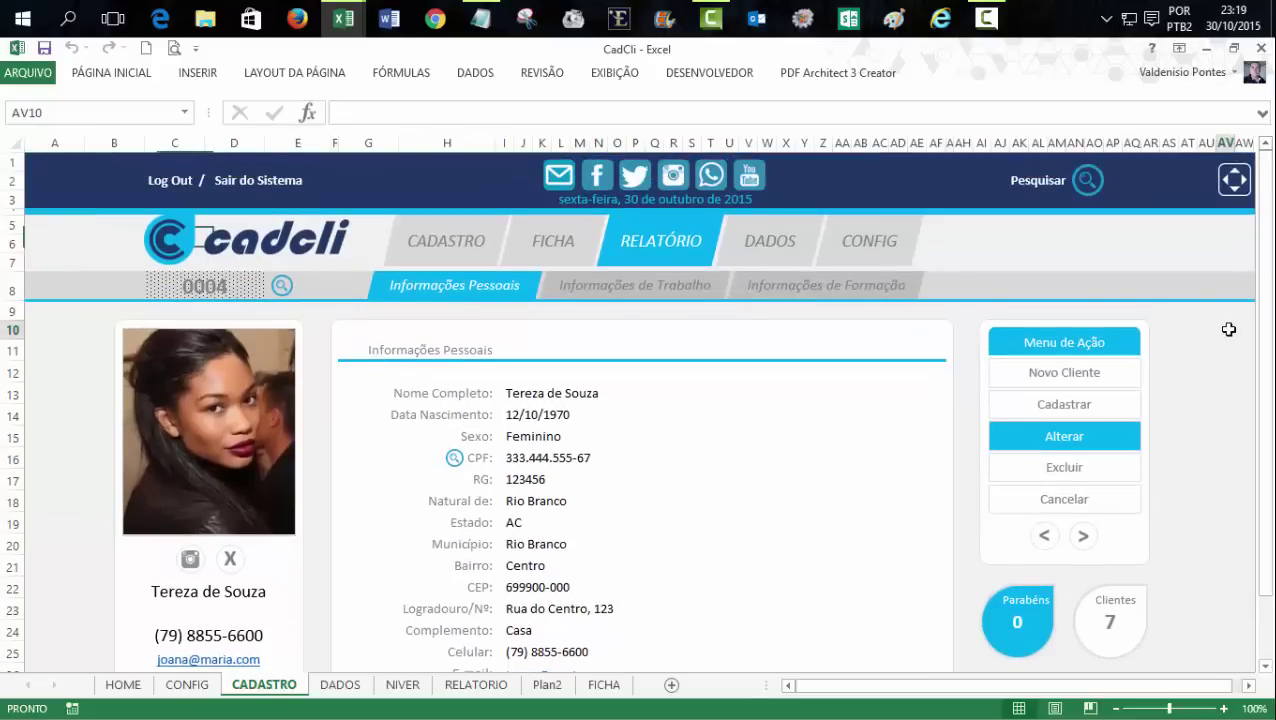
left_click(35, 166)
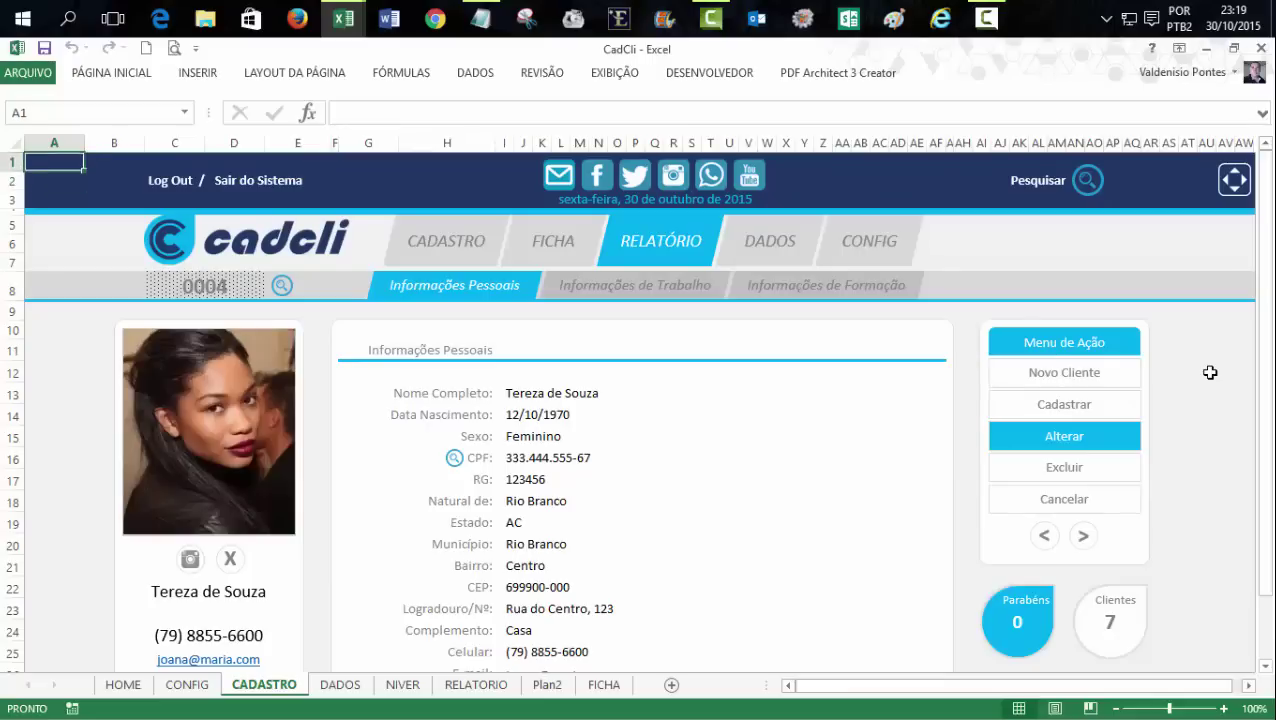
type("1")
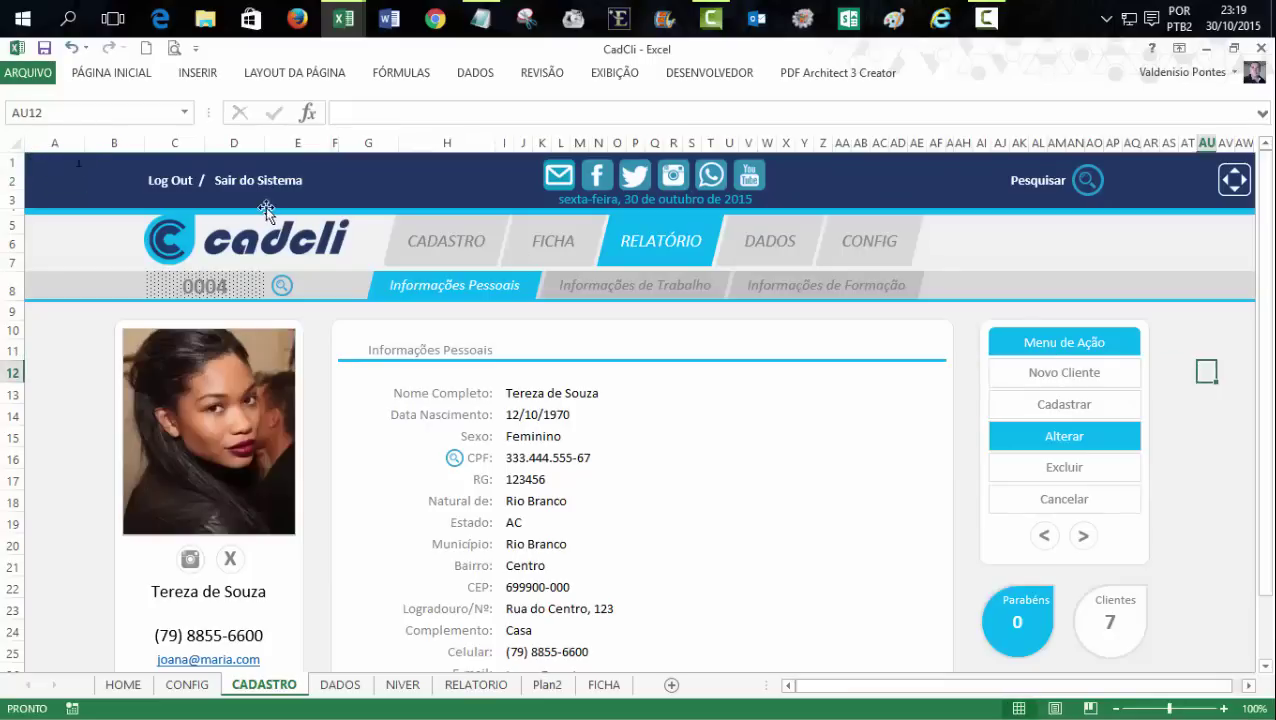
key("Return")
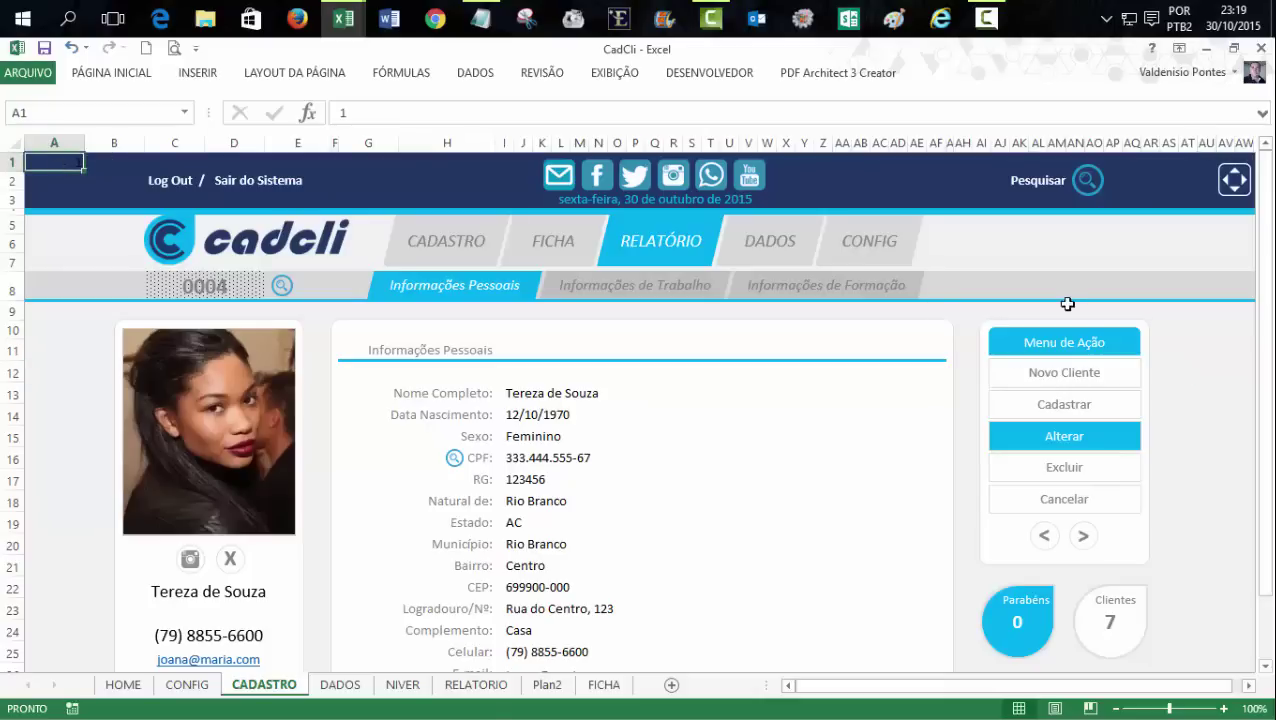
- Open and close the client search on CADASTRO, then on FICHA, returning to CADASTRO
left_click(1085, 182)
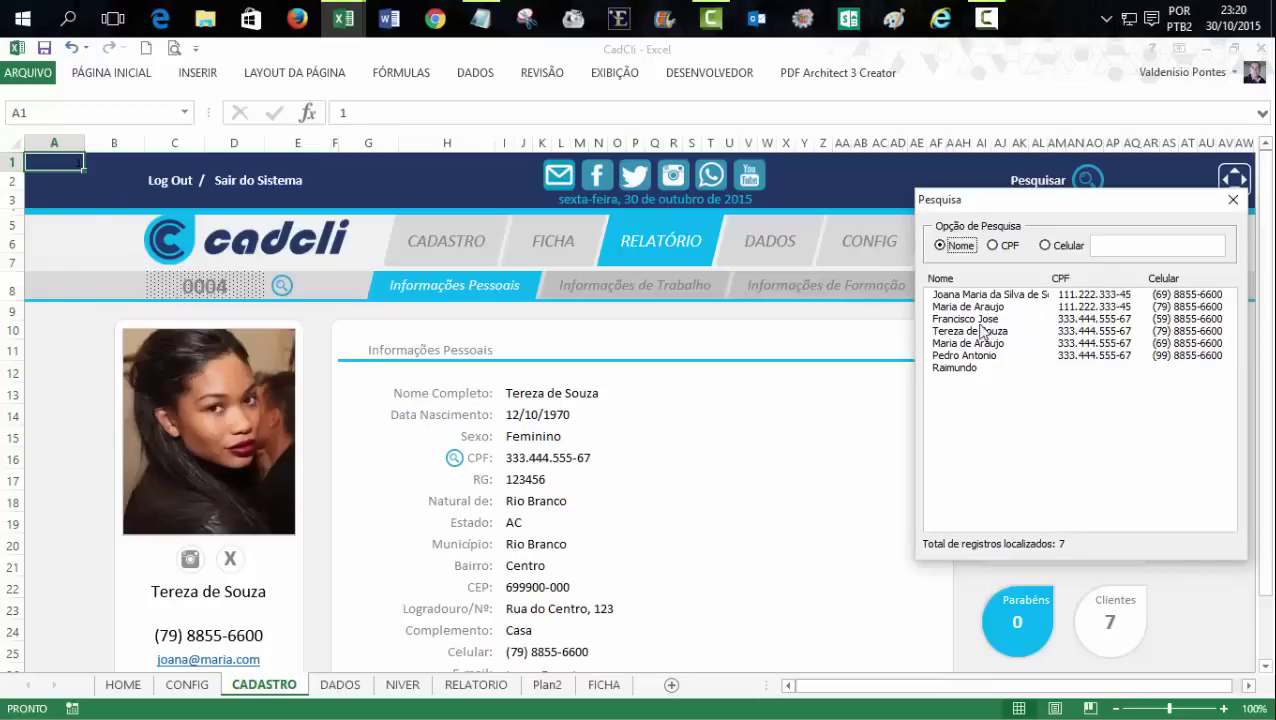
left_click(1233, 199)
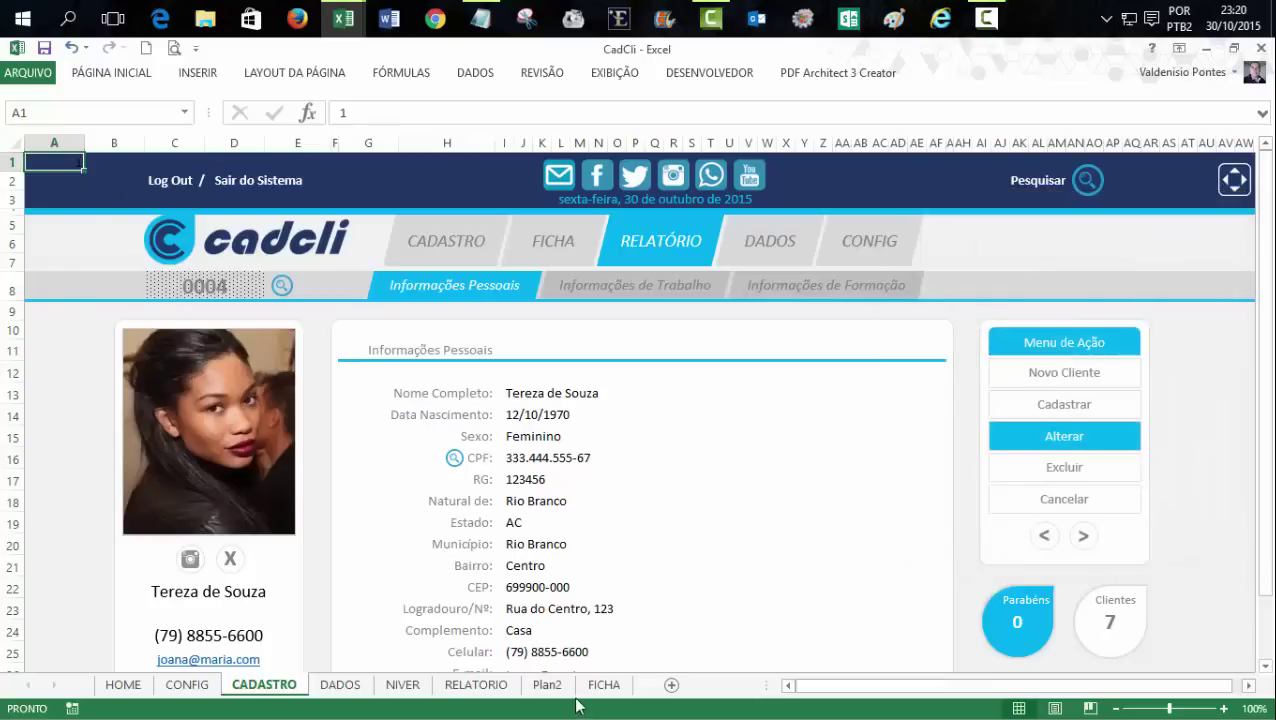
left_click(606, 684)
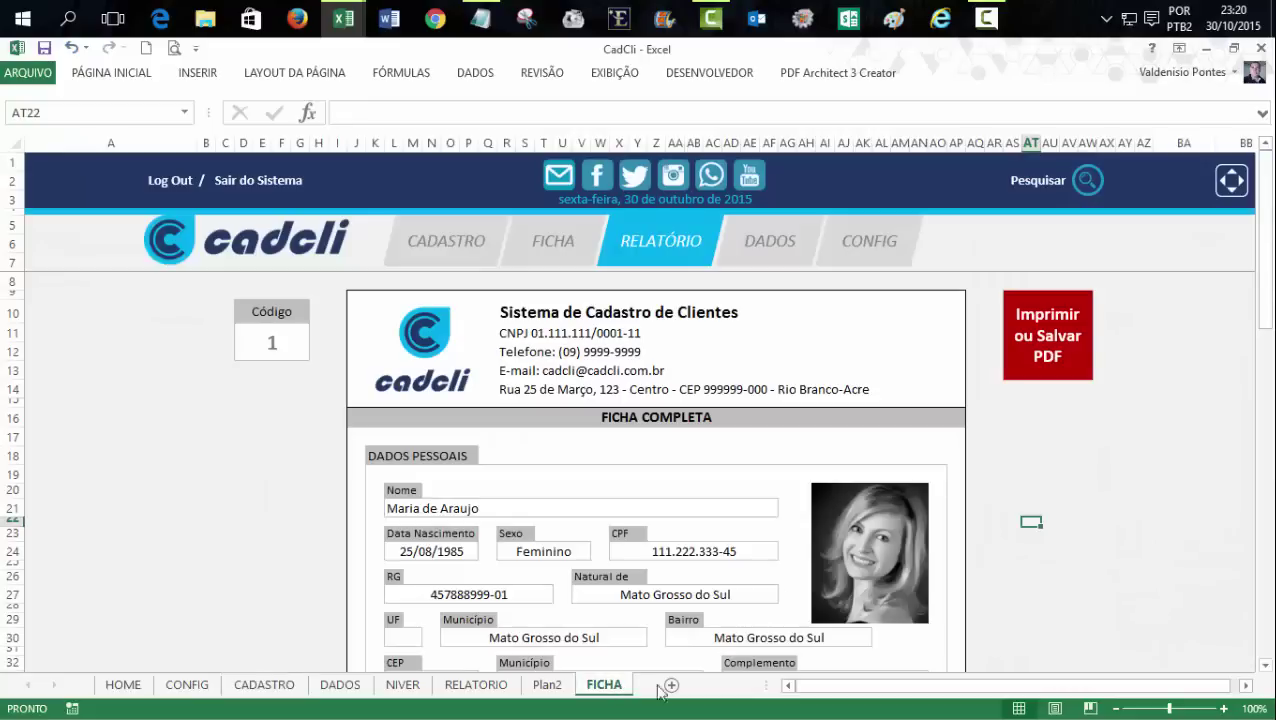
left_click(1100, 184)
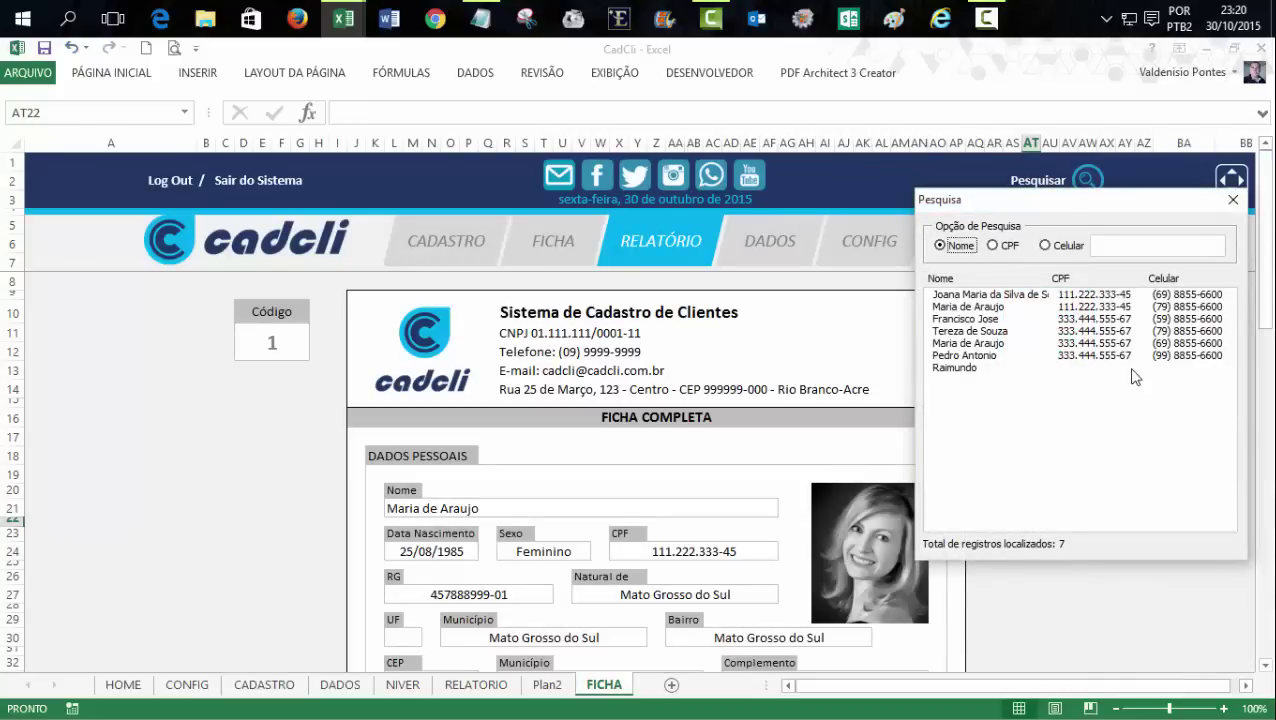
left_click(1233, 199)
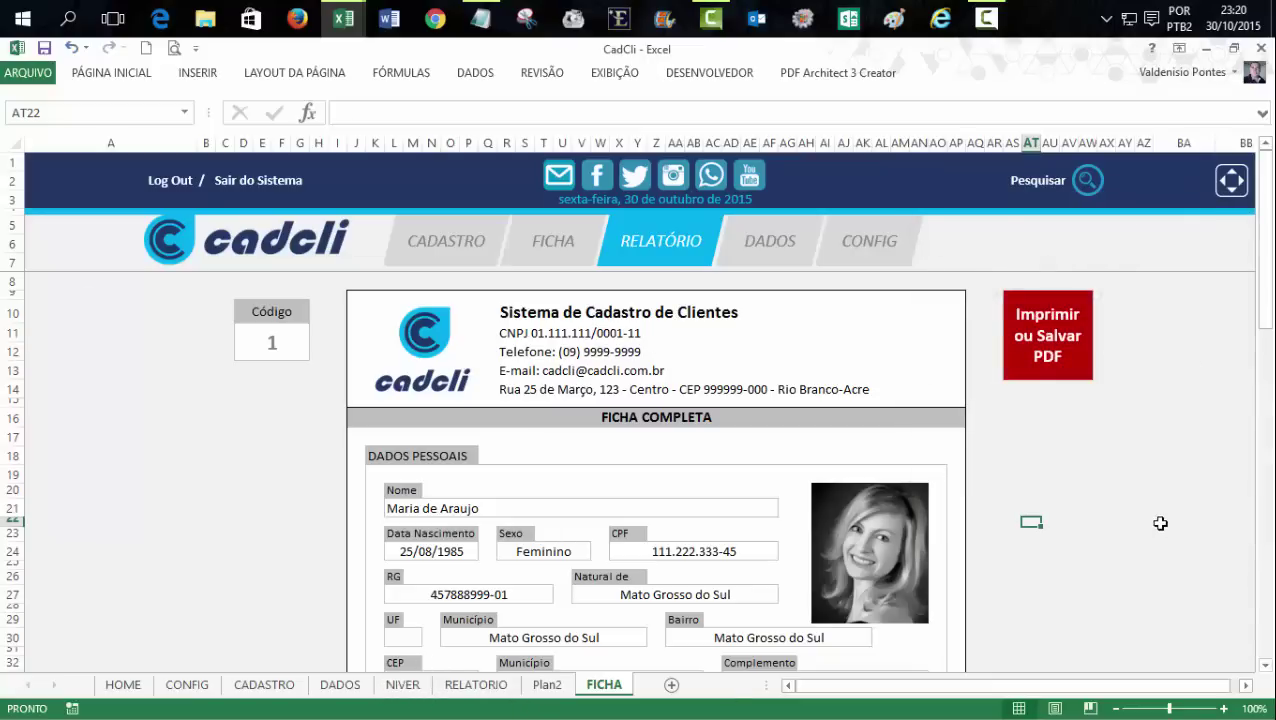
left_click(268, 686)
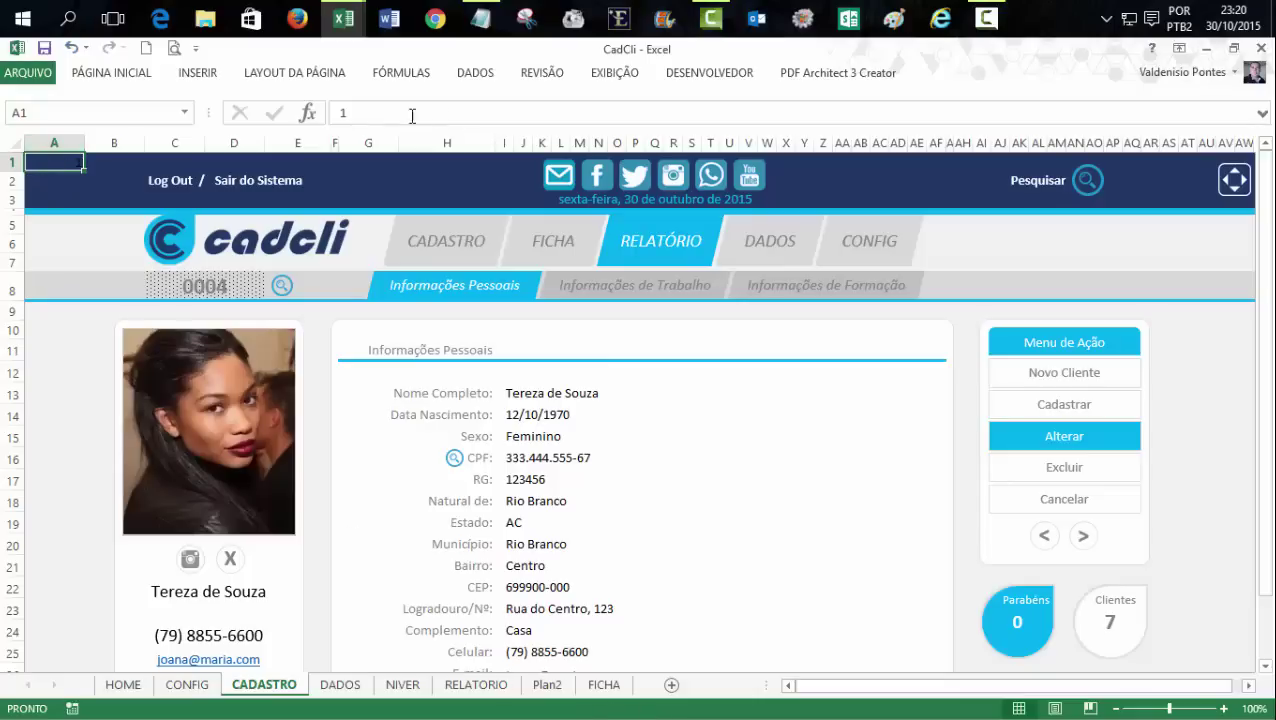
left_click(1088, 181)
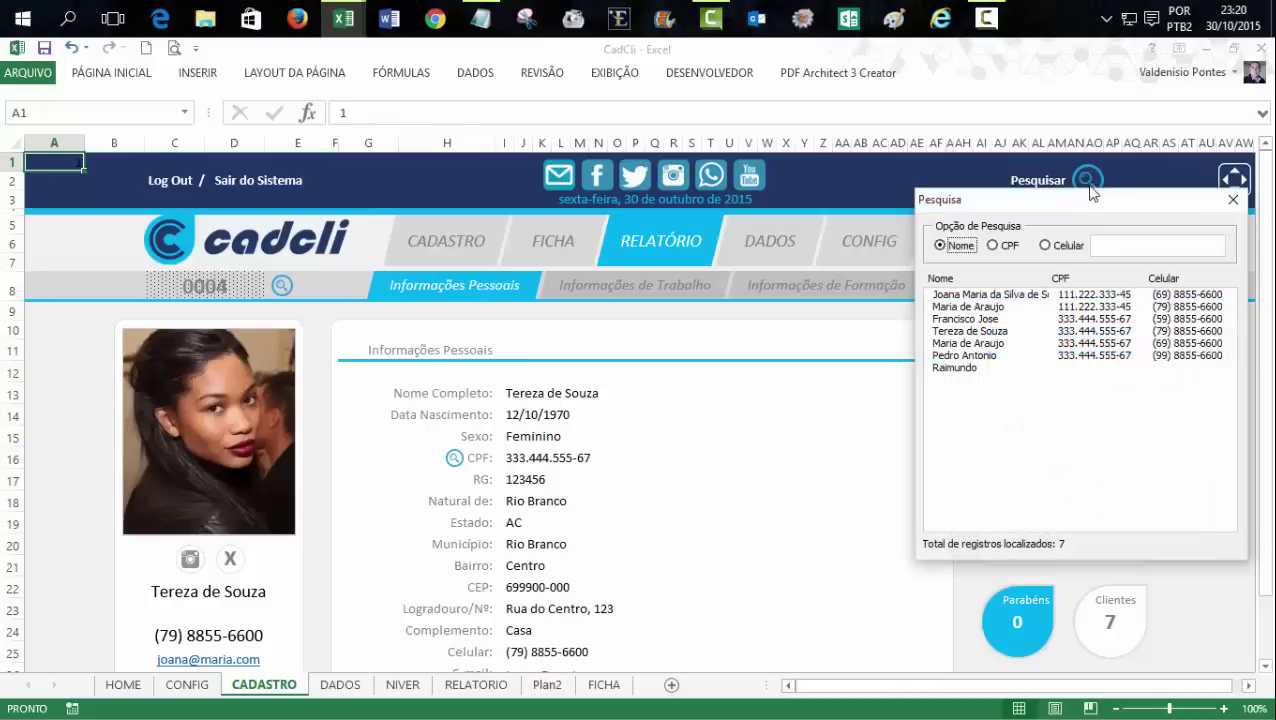
left_click(985, 306)
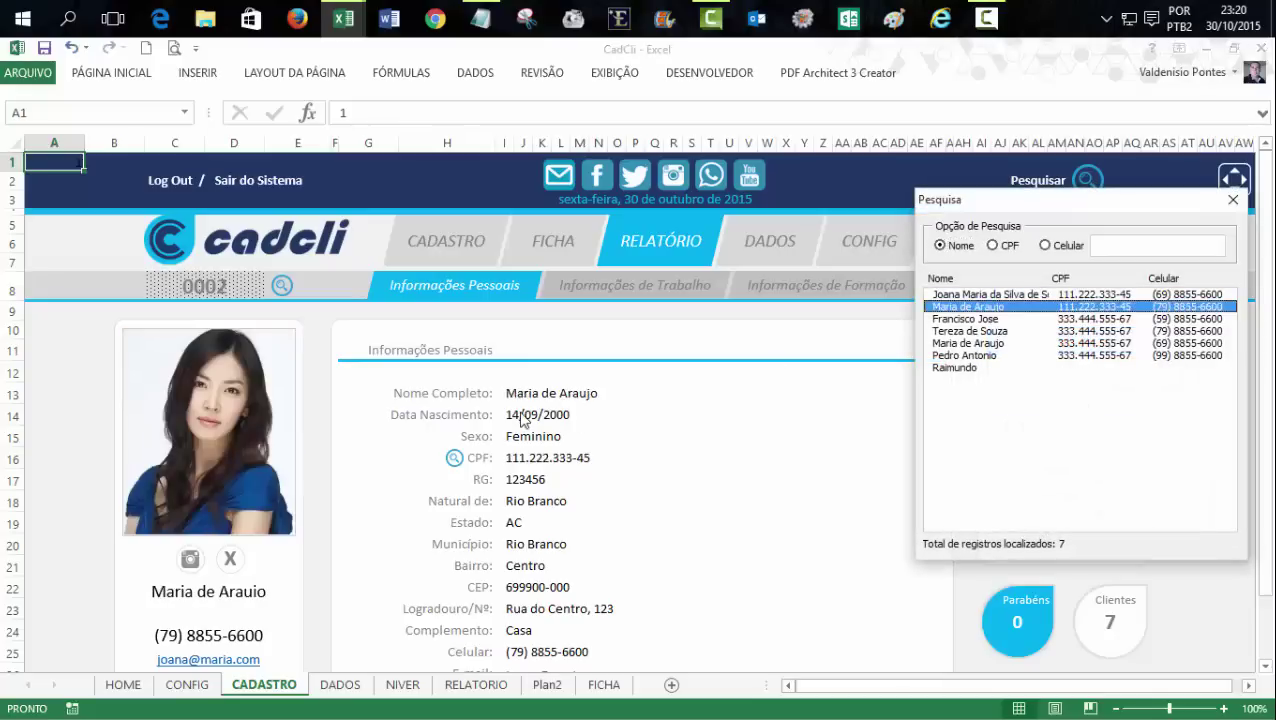
left_click(952, 331)
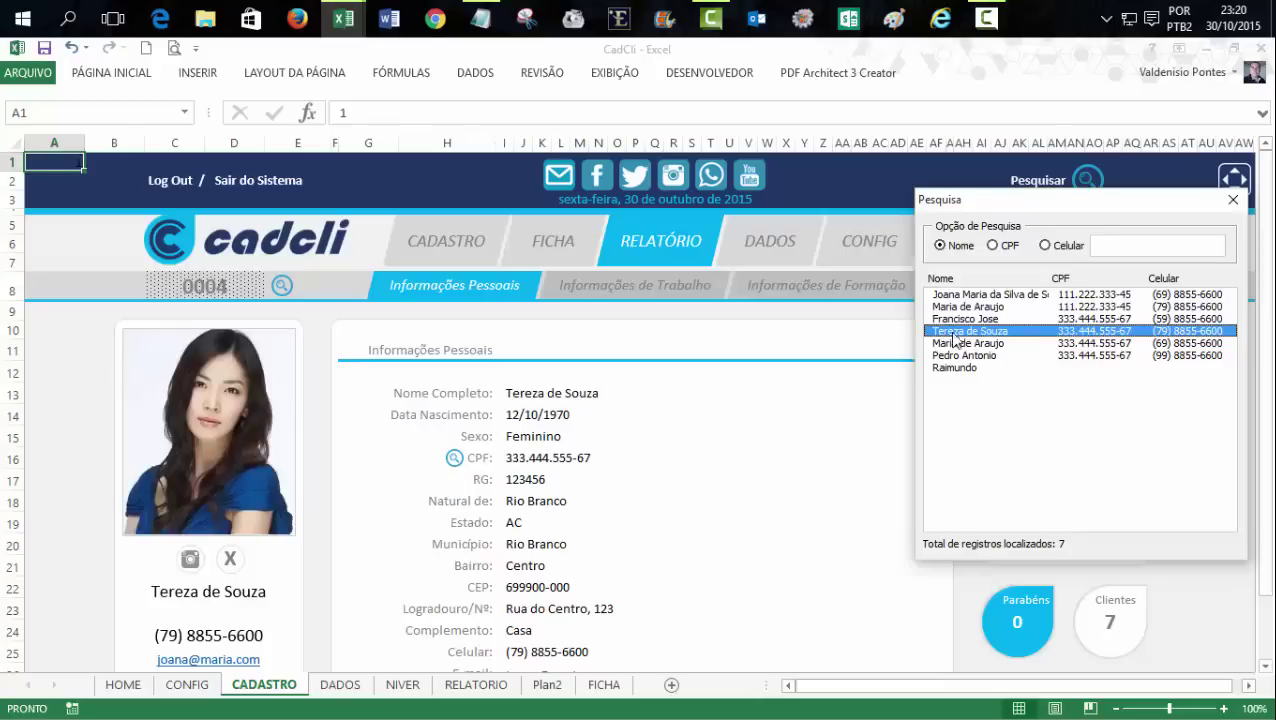
left_click(1233, 199)
left_click(1206, 440)
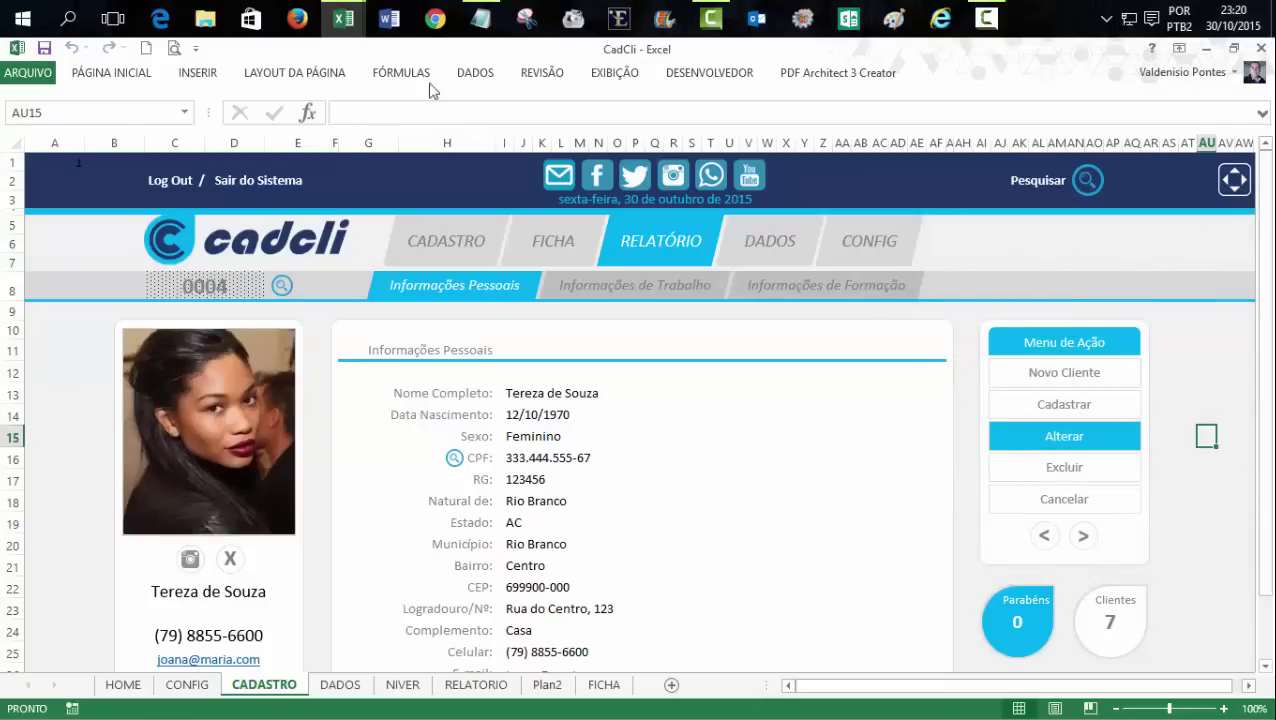
- Show frmPesquisa's code and locate the ListBox1_Click loop filling CADASTRO's Cad_ ranges
mouse_move(343, 18)
left_click(463, 137)
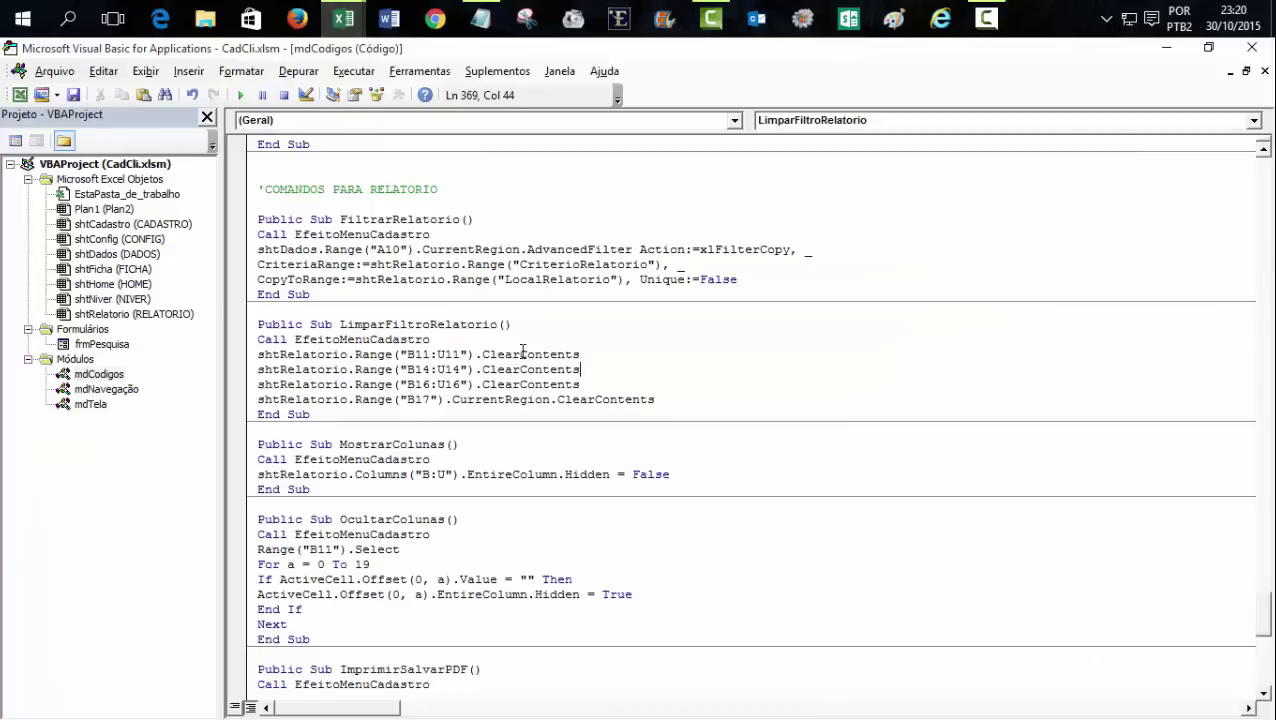
double_click(92, 344)
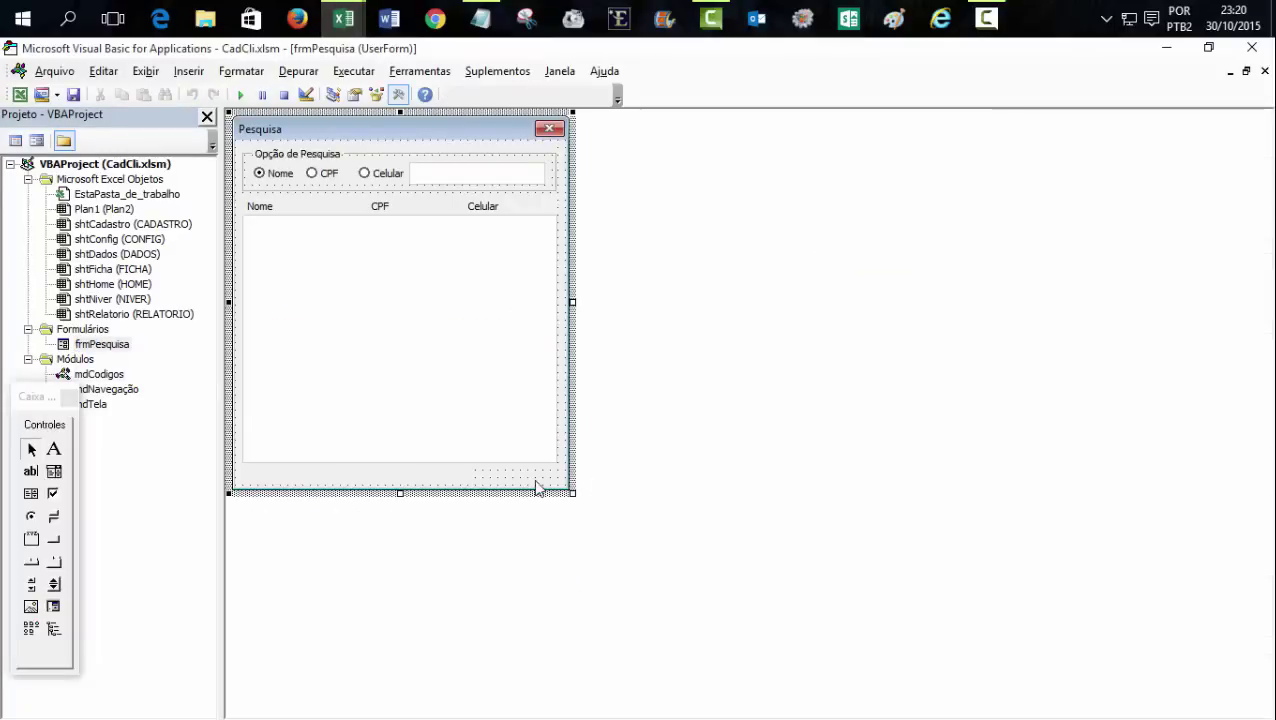
key("F7")
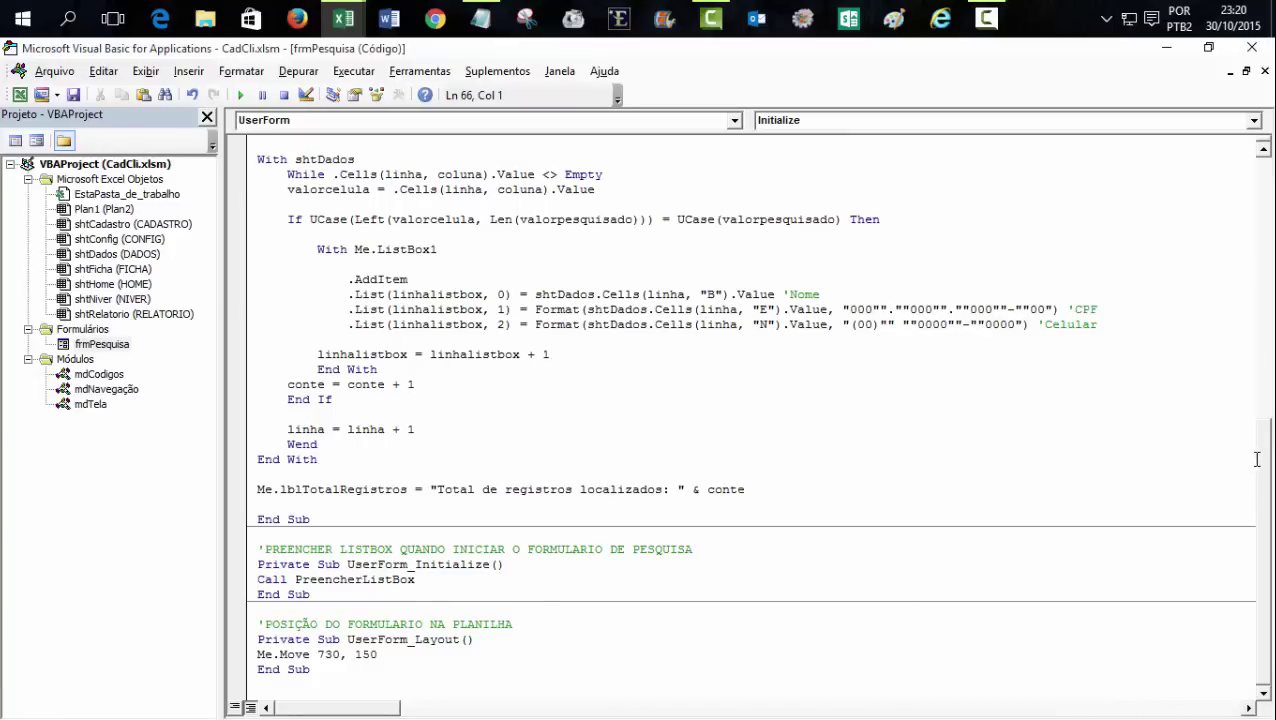
left_click_drag(1264, 460, 1266, 165)
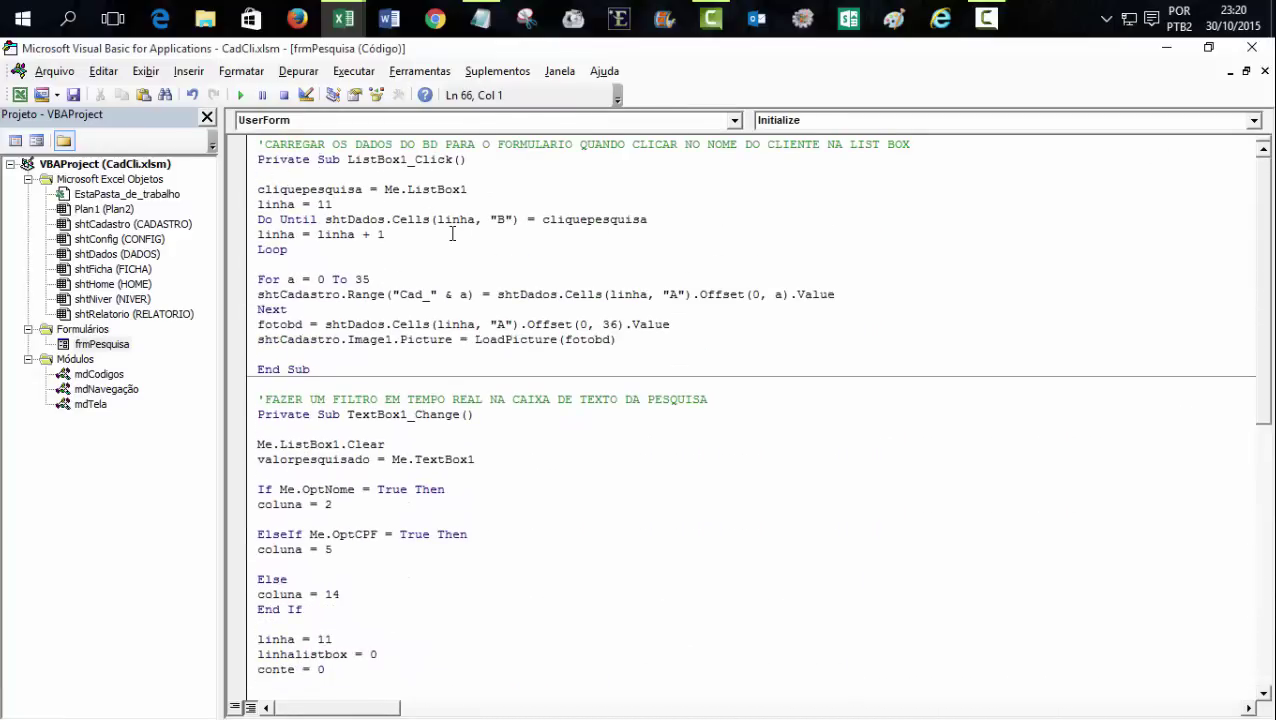
left_click_drag(258, 279, 646, 328)
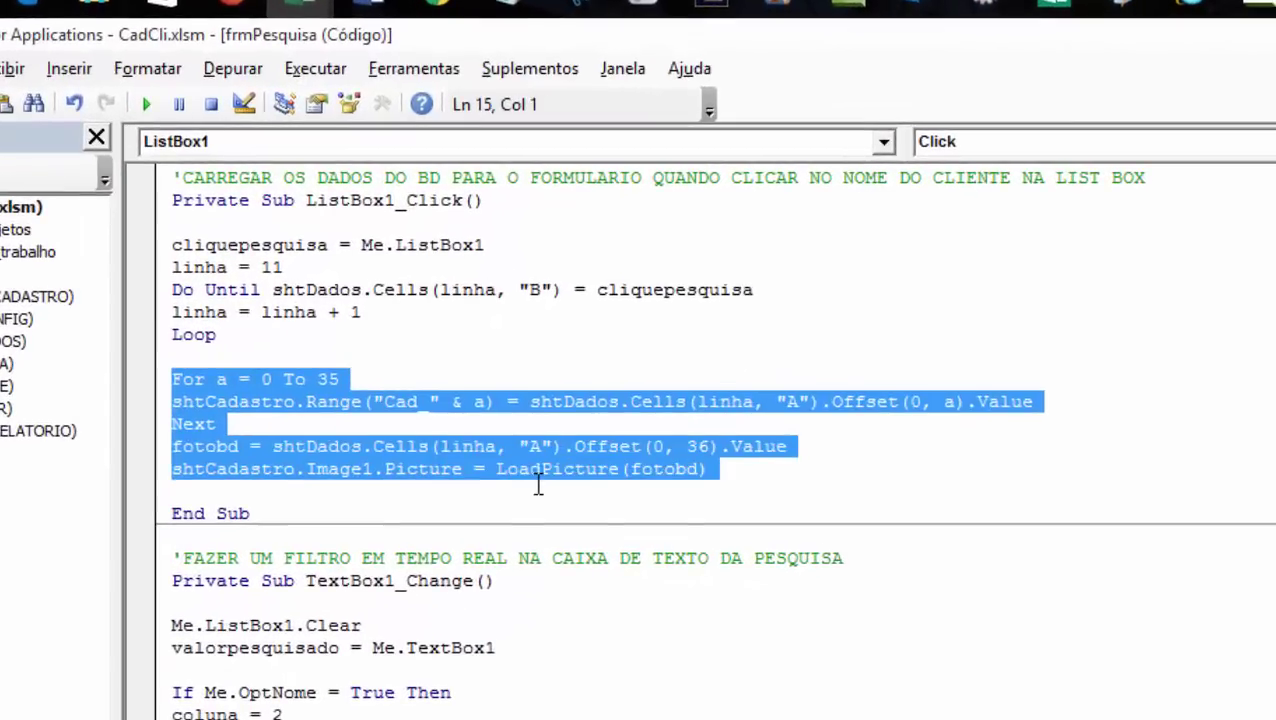
left_click_drag(755, 452, 937, 422)
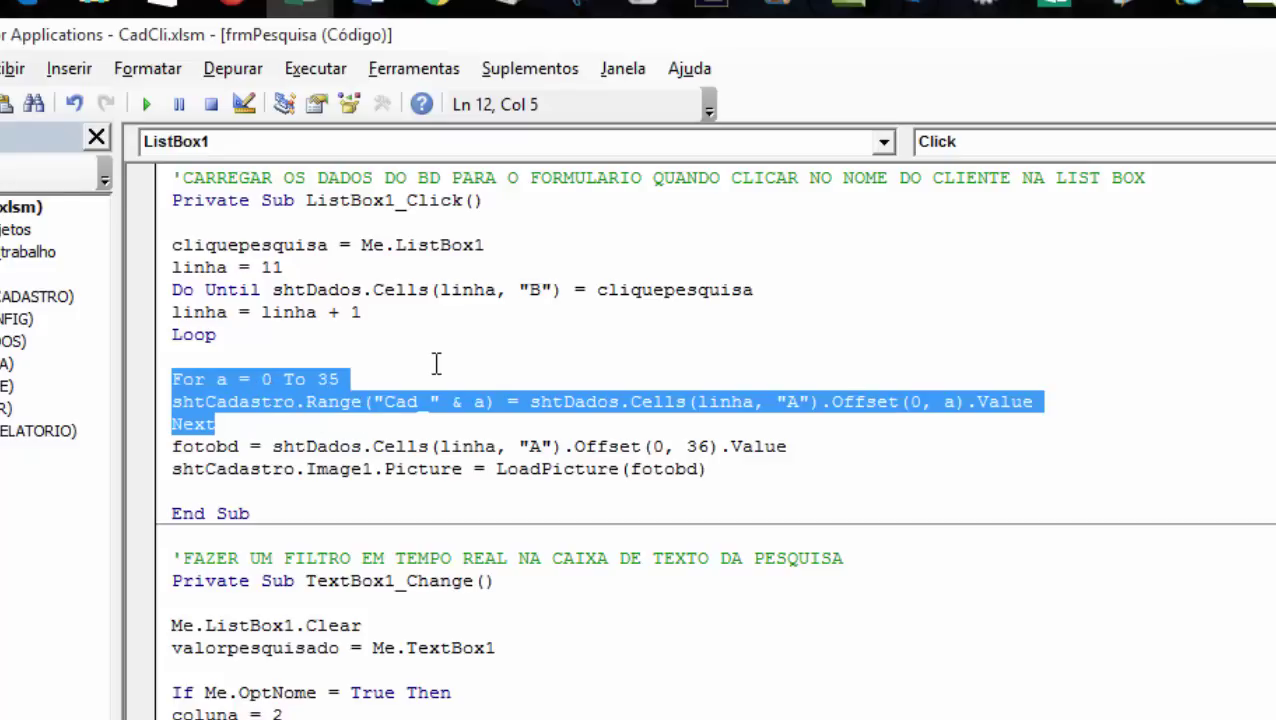
left_click(224, 402)
left_click_drag(174, 402, 298, 402)
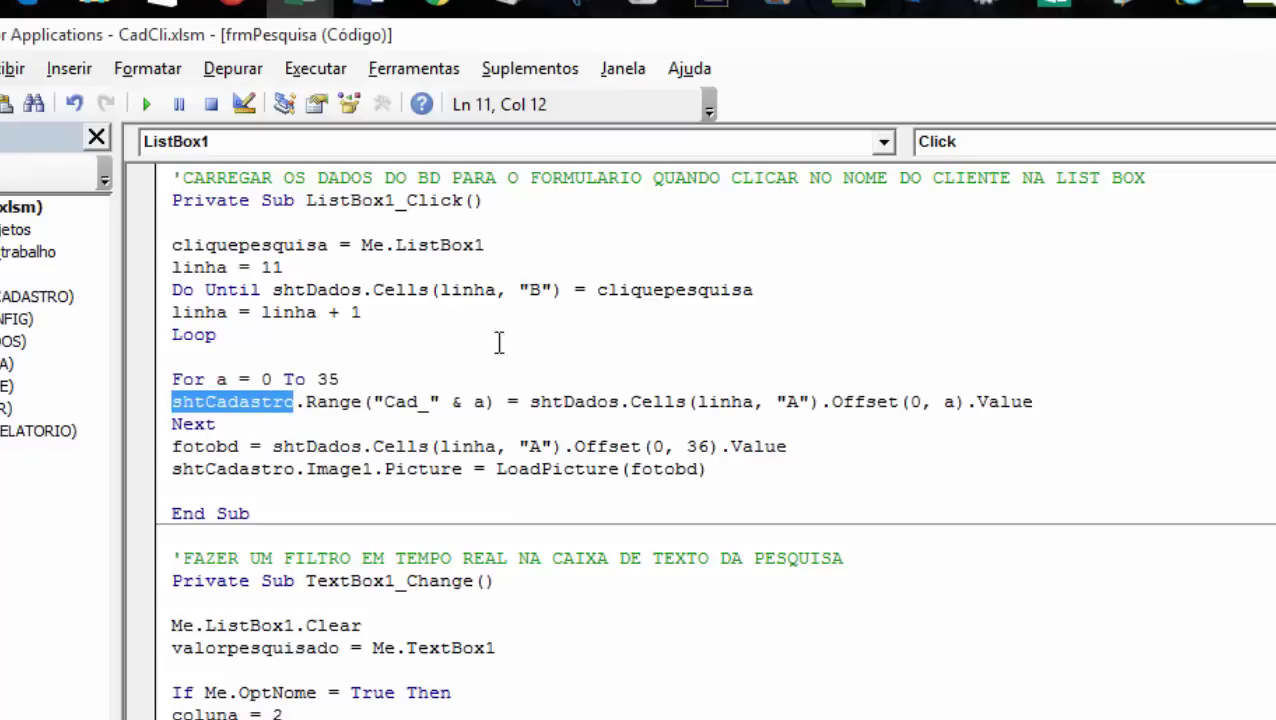
left_click(200, 358)
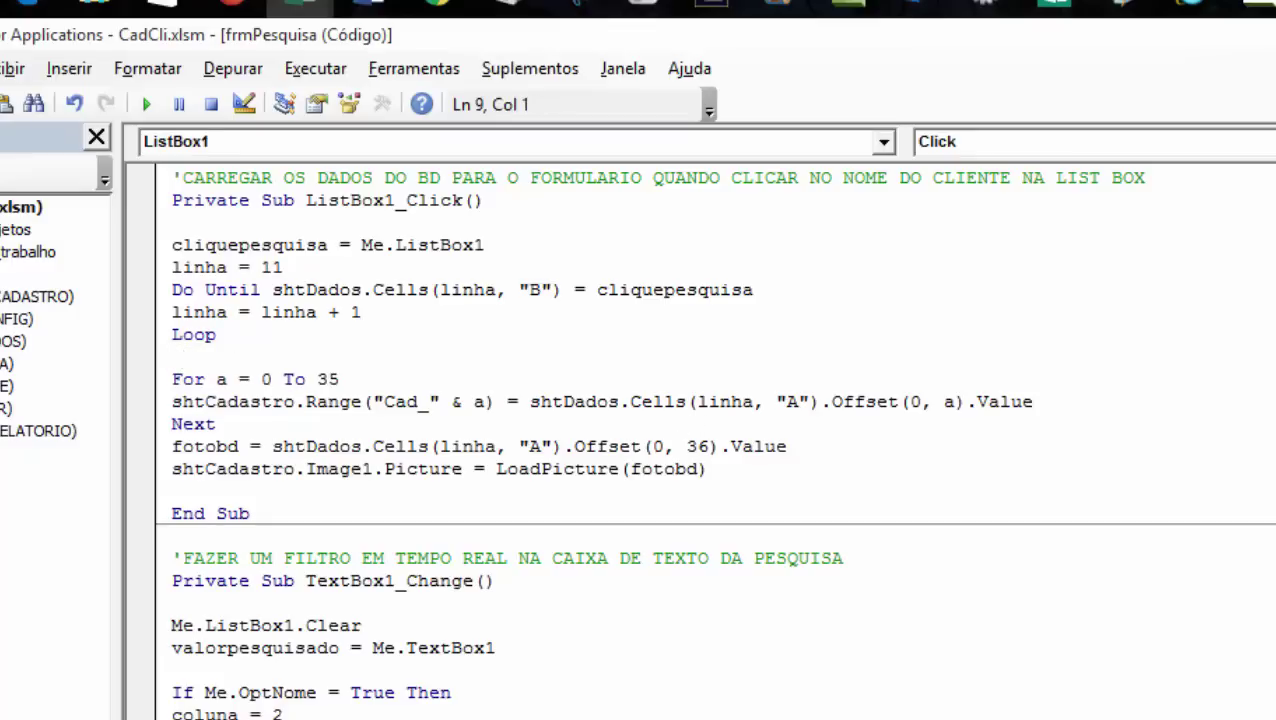
- Add the line If shtCadastro.Range("A1") = 1 Then to ListBox1_Click
key("Return")
left_click(172, 357)
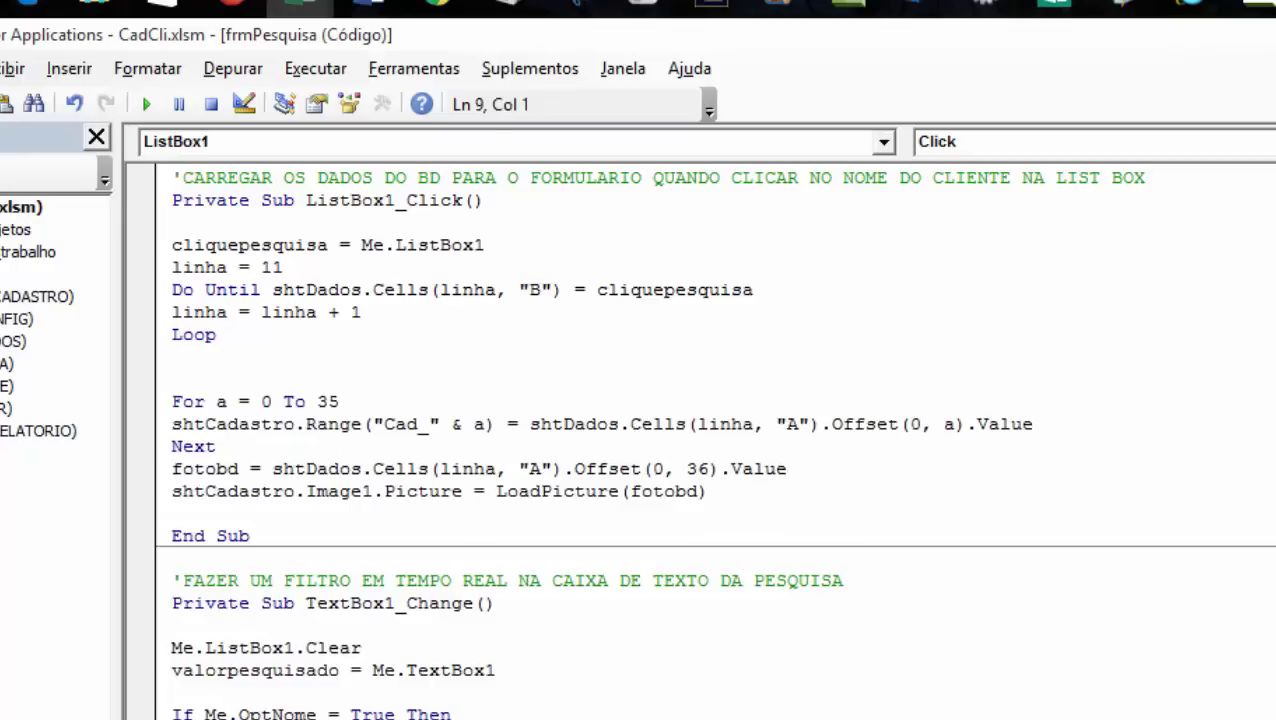
key("Return")
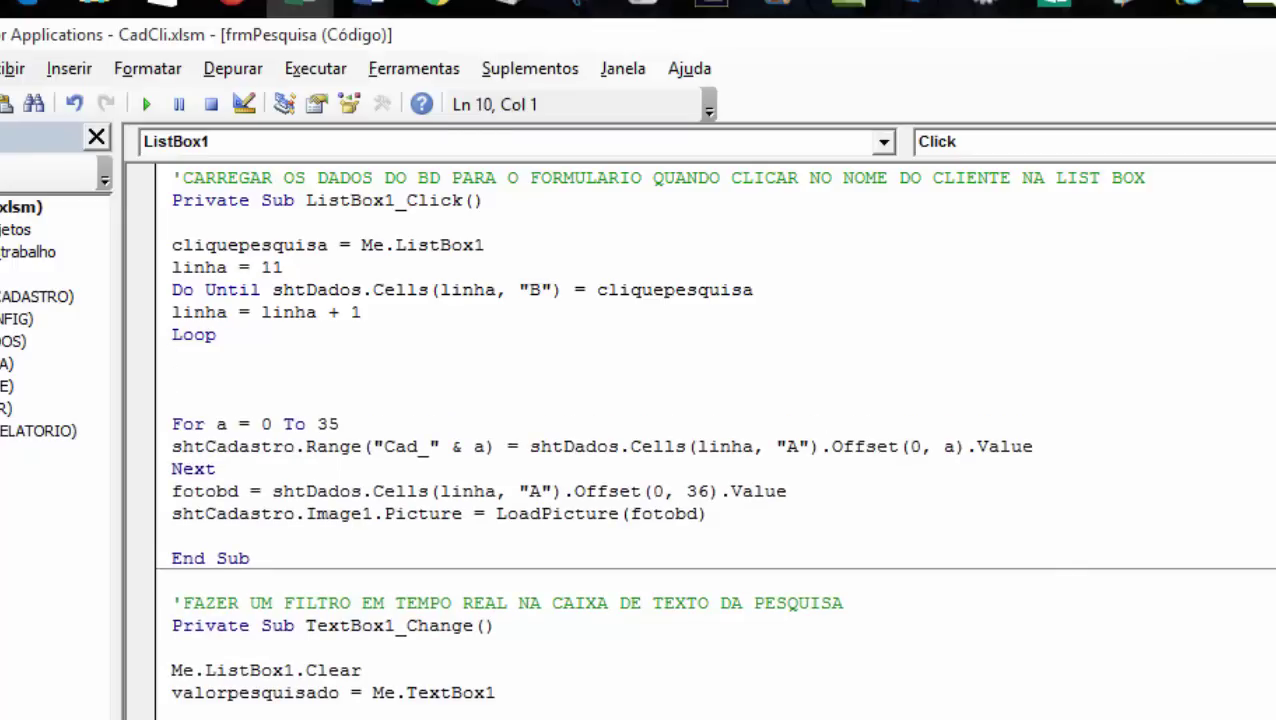
type("if ")
type("sht")
type("cadast")
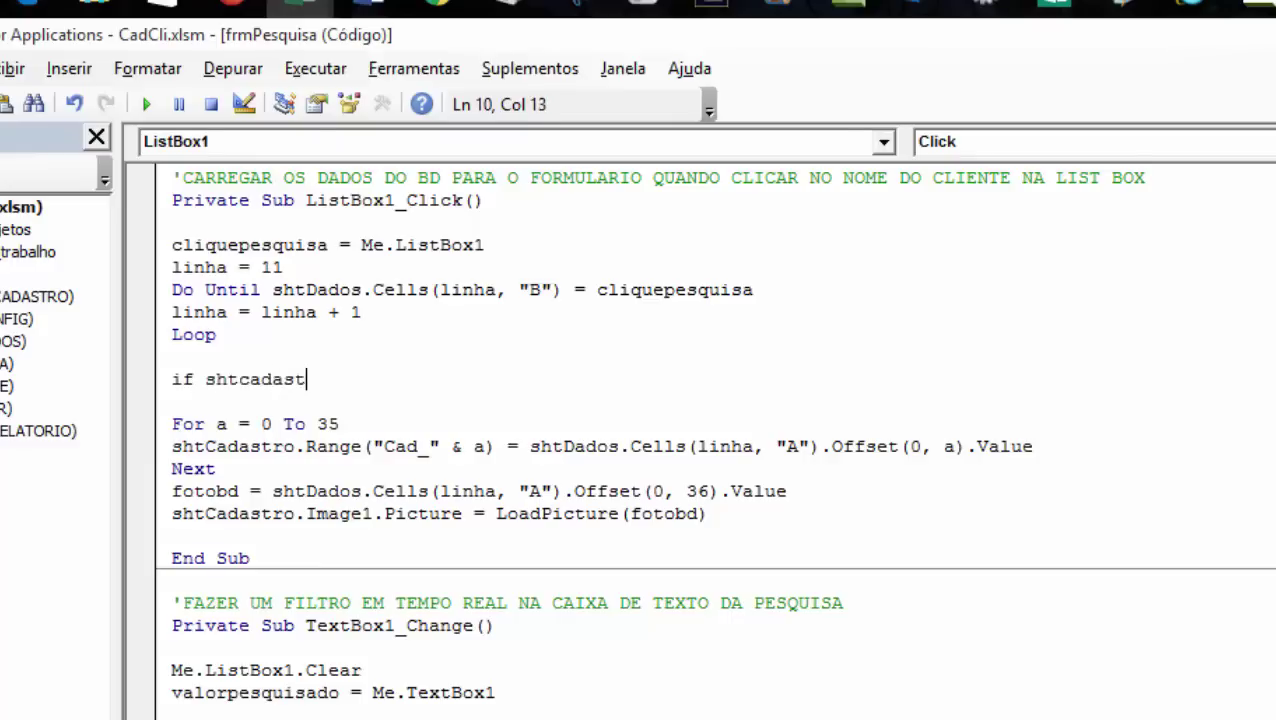
type("ro.r")
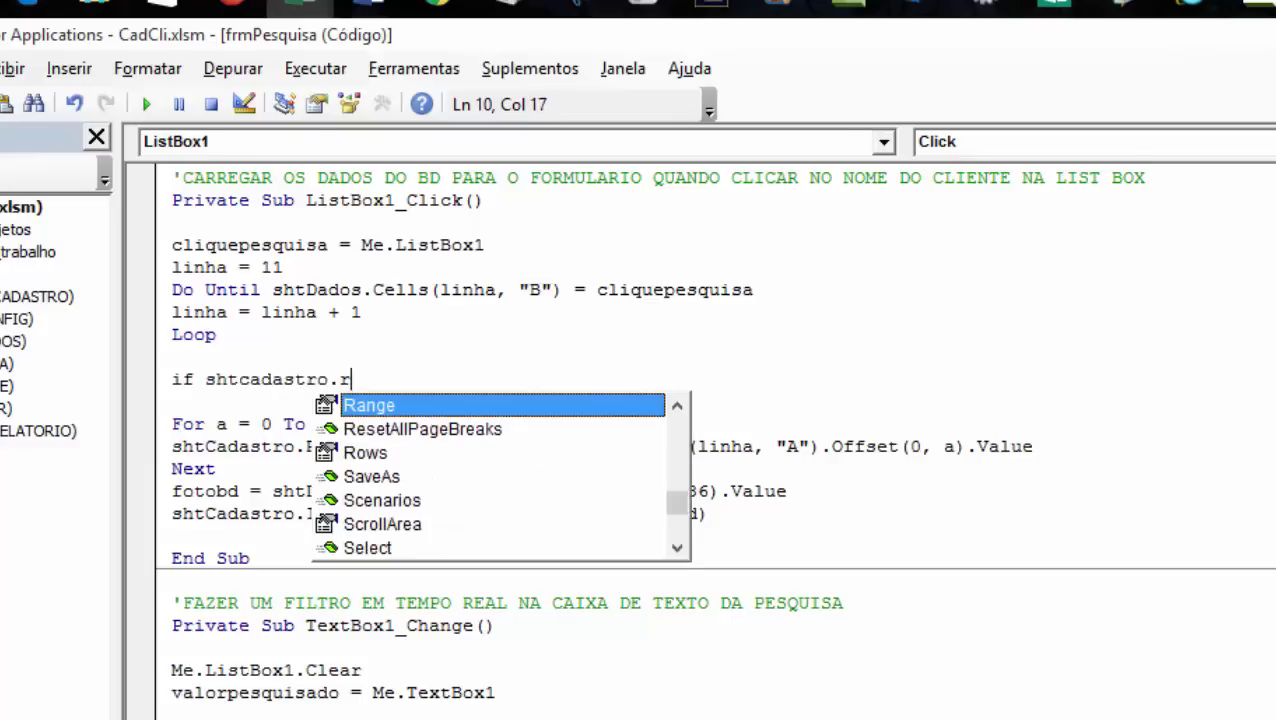
key("Tab")
type("(")
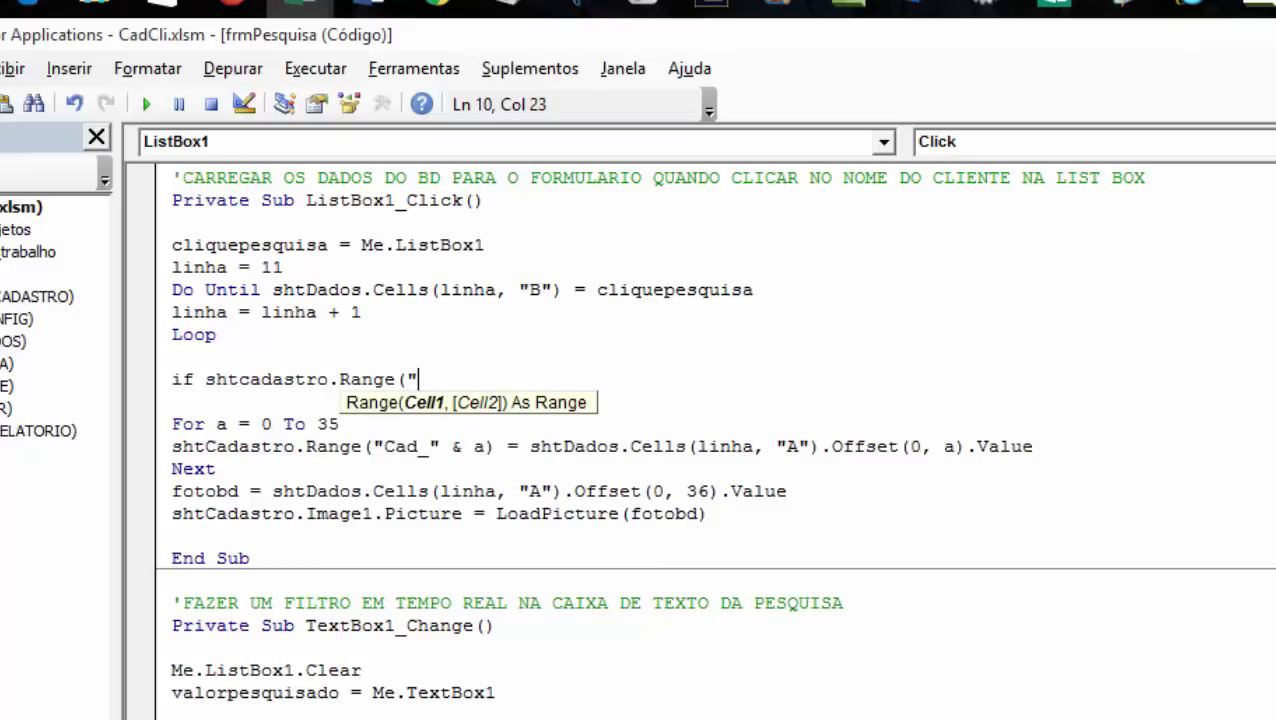
type("A!")
type("1")
type(")")
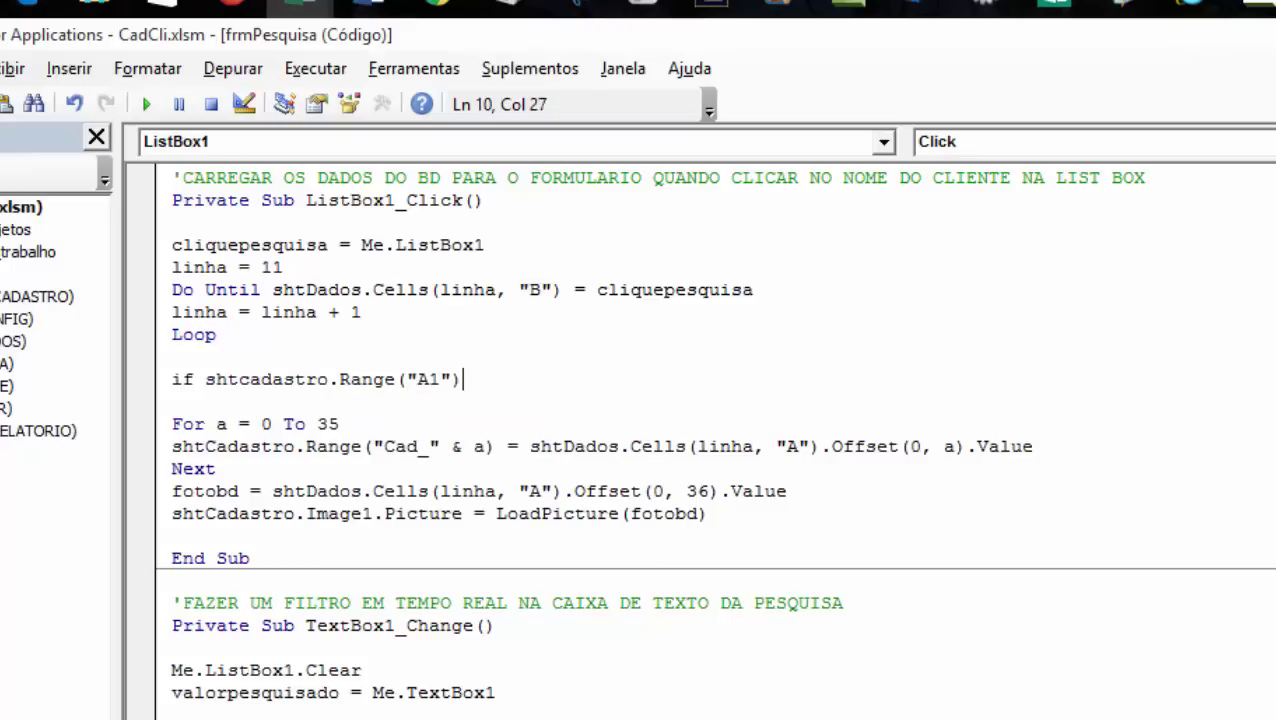
type("=1")
type(" then")
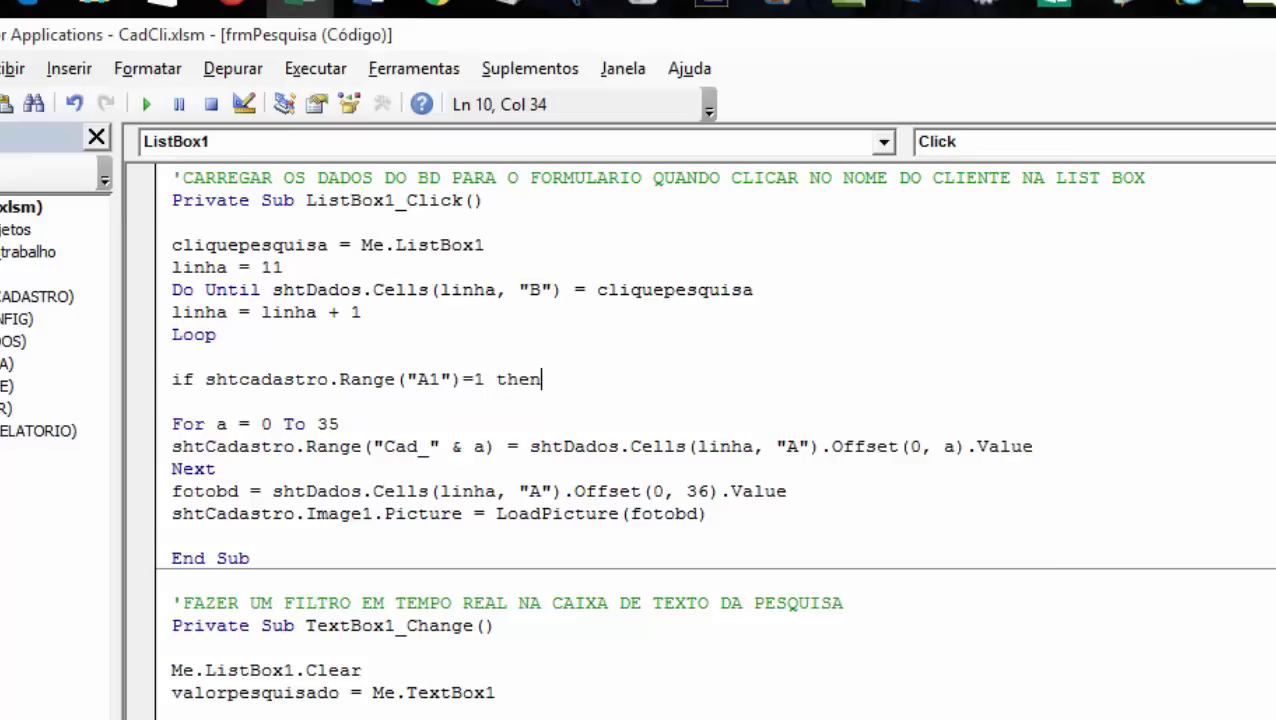
left_click(200, 405)
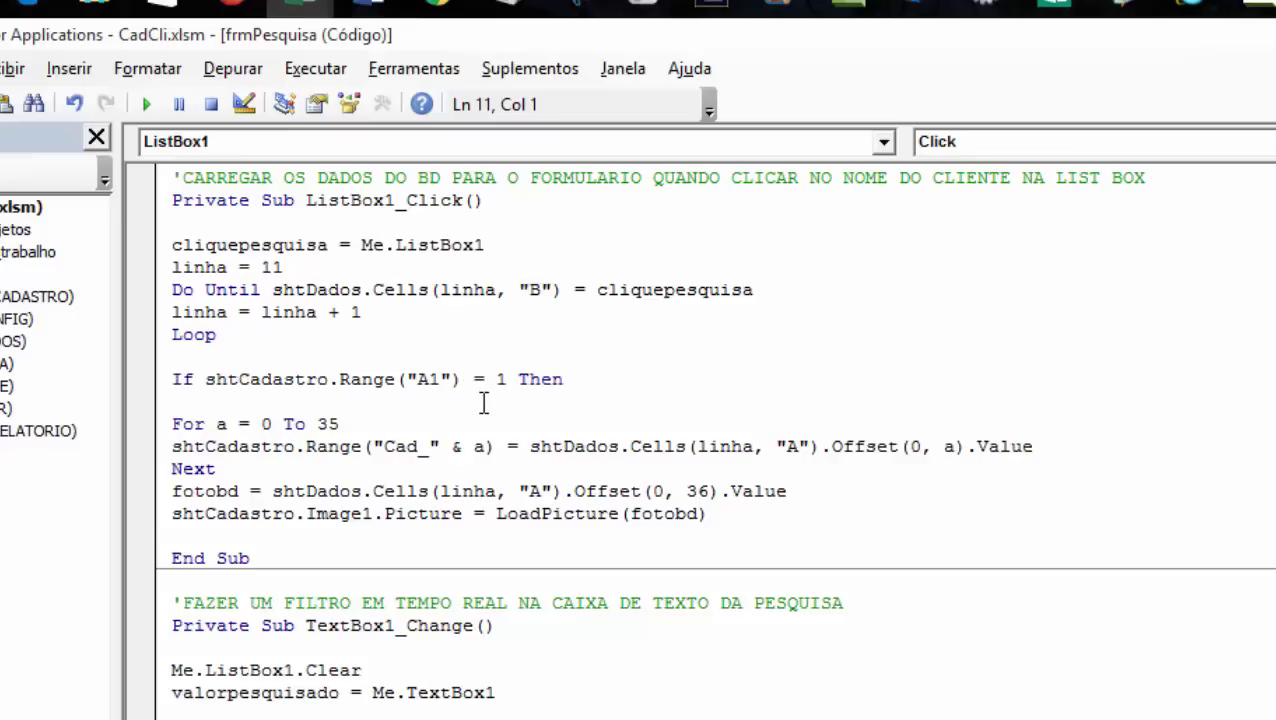
key("Delete")
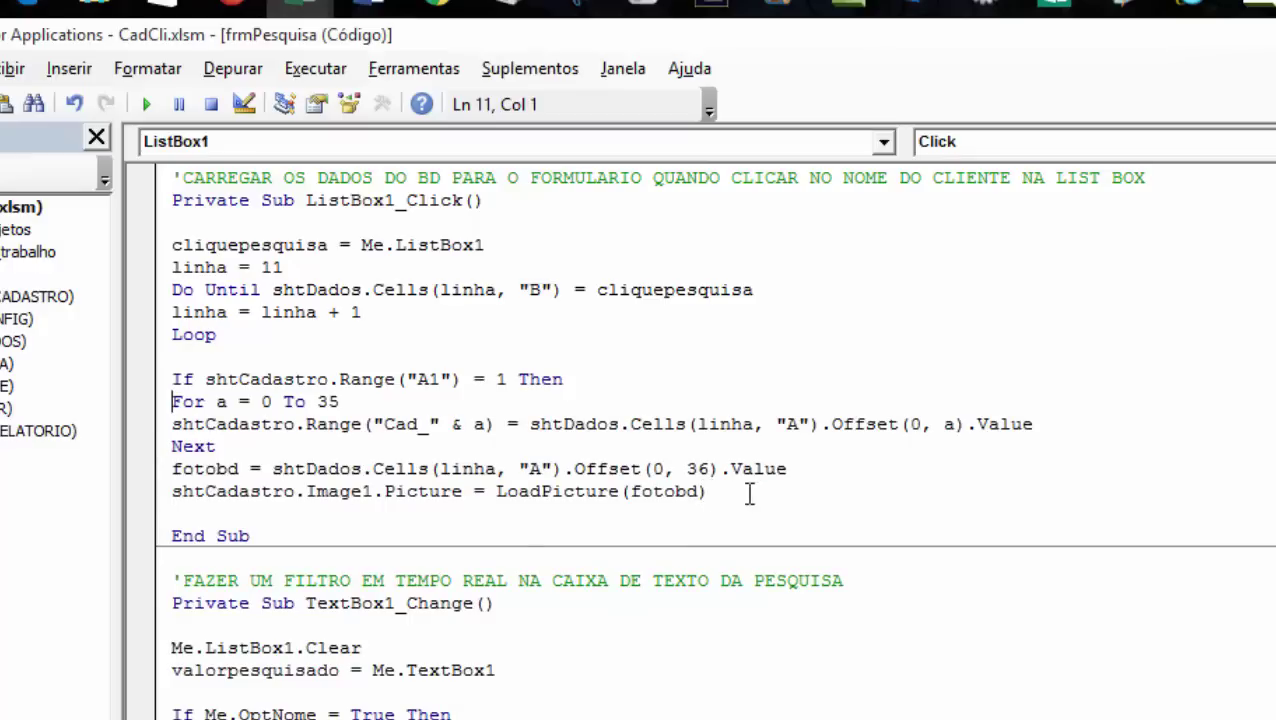
- Add an Else line before End Sub and select the For loop through the LoadPicture line
left_click(212, 503)
type("else")
key("Return")
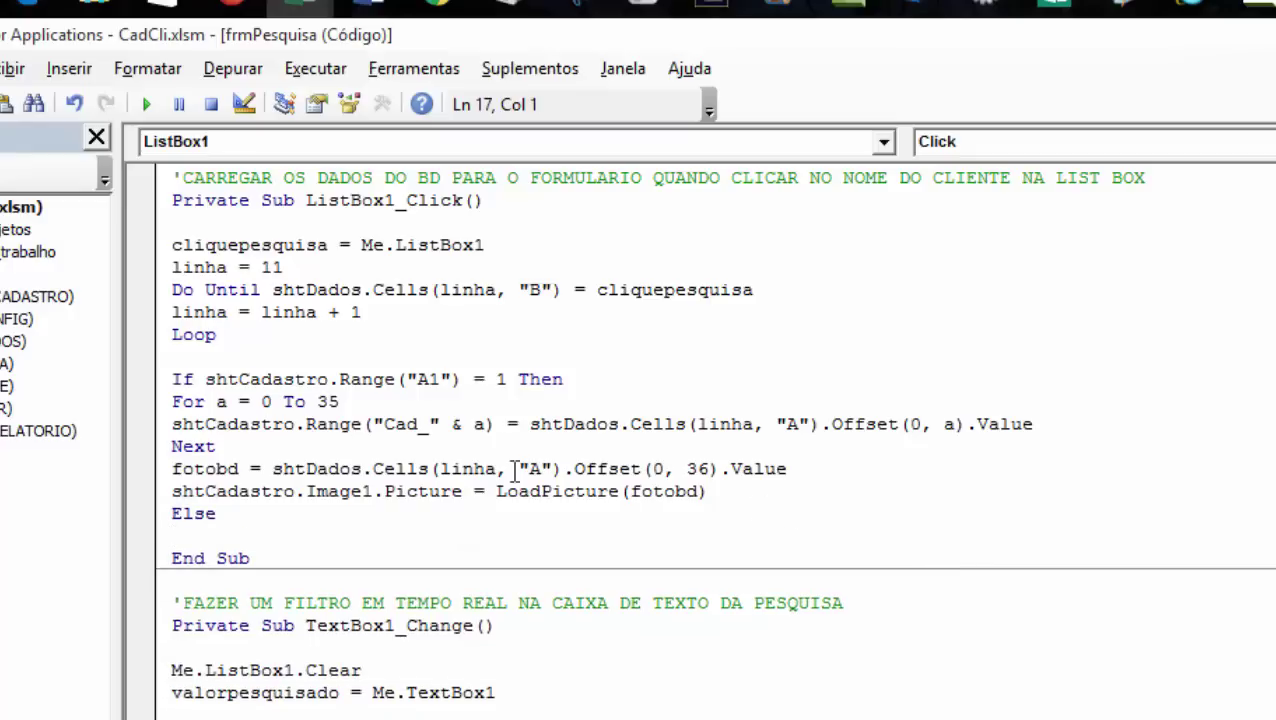
left_click(171, 401)
left_click_drag(171, 401, 240, 440)
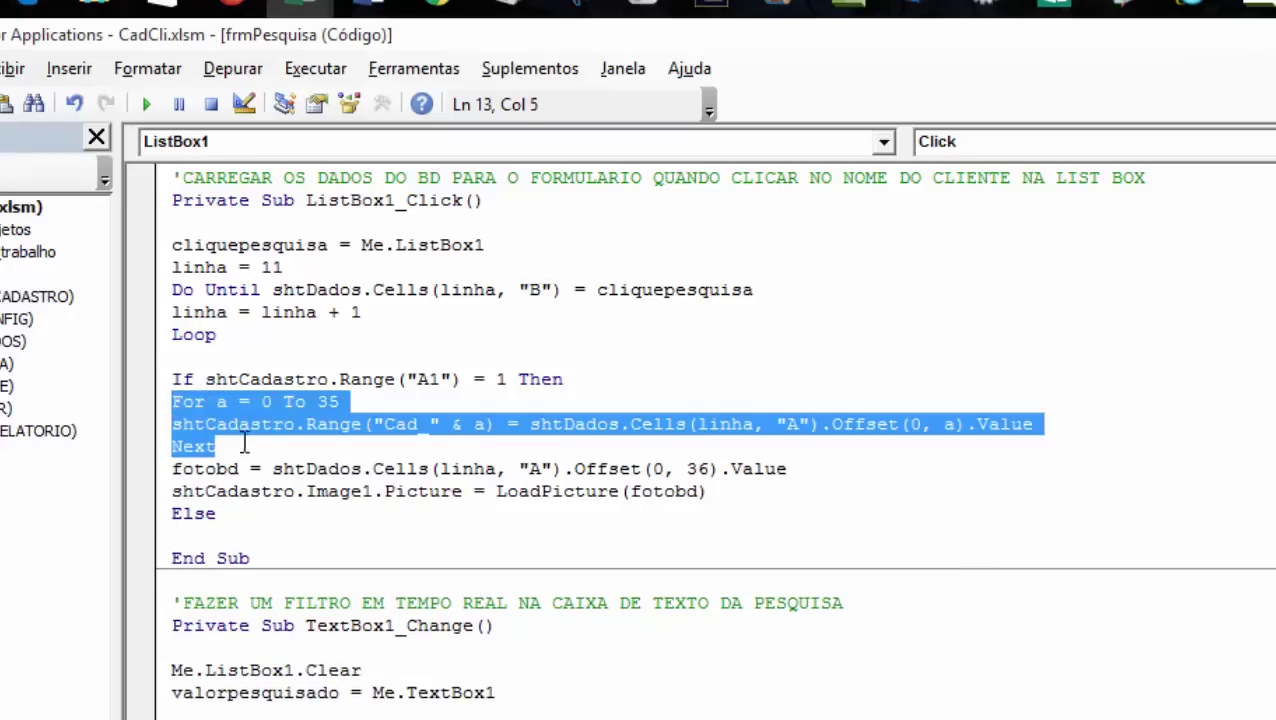
left_click(709, 491, "shift")
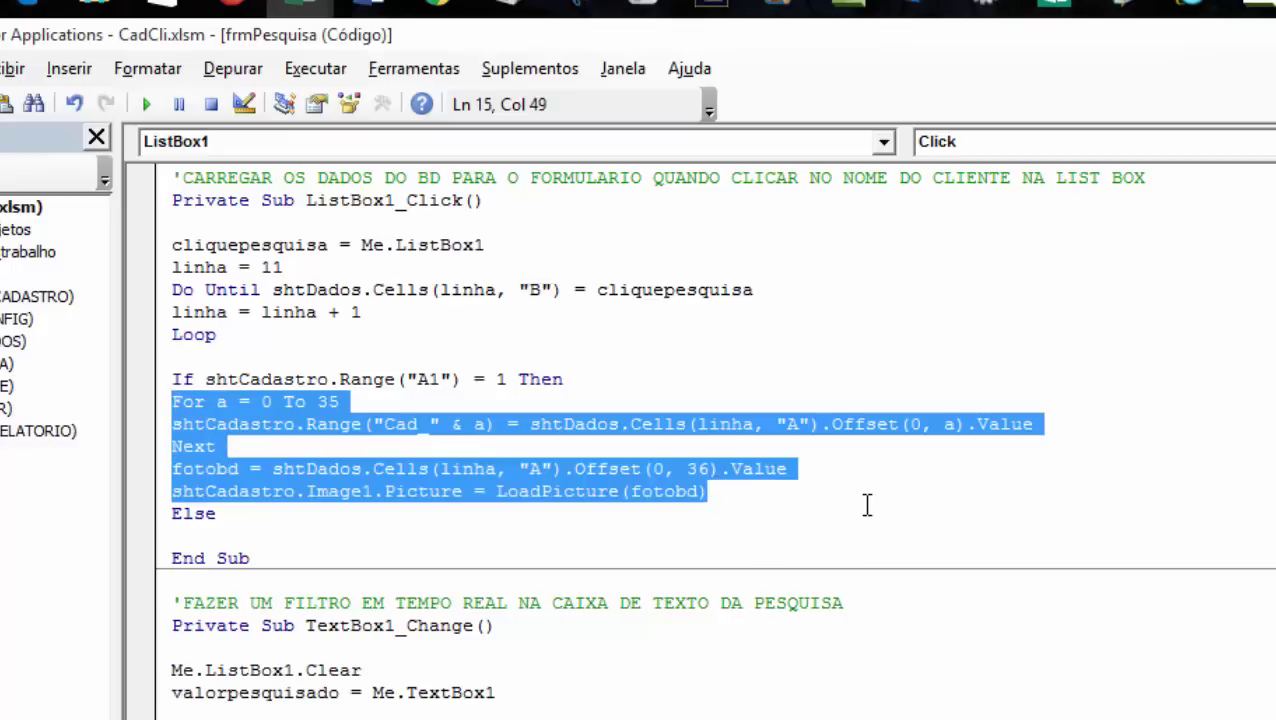
left_click(300, 536)
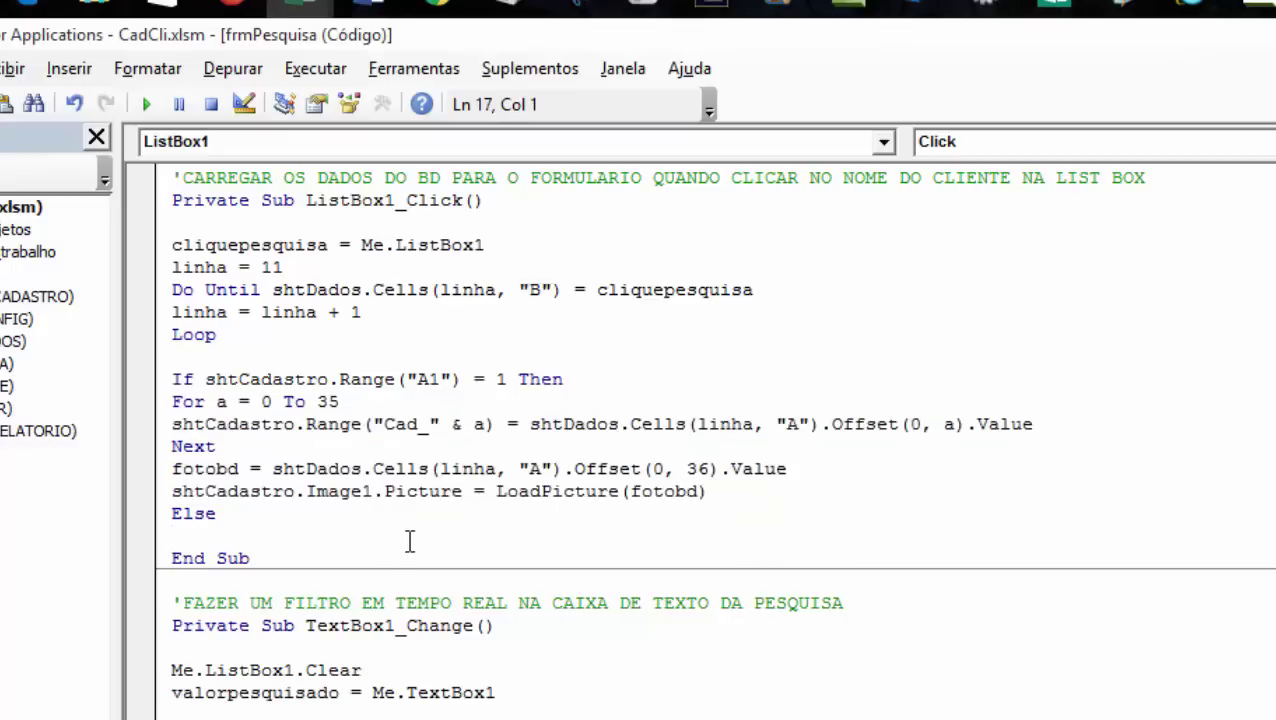
- Paste the loading block under Else and change Cadastro to ficha in its loop and image lines
type("For a = 0 To 35 shtCadastro.Range(\"Cad_\" & a) = shtDados.Cells(linha, \"A\").Offset(0, a).Value Next fotobd = shtDados.Cells(linha, \"A\").Offset(0, 36).Value shtCadastro.Image1.Picture = LoadPicture(fotobd)")
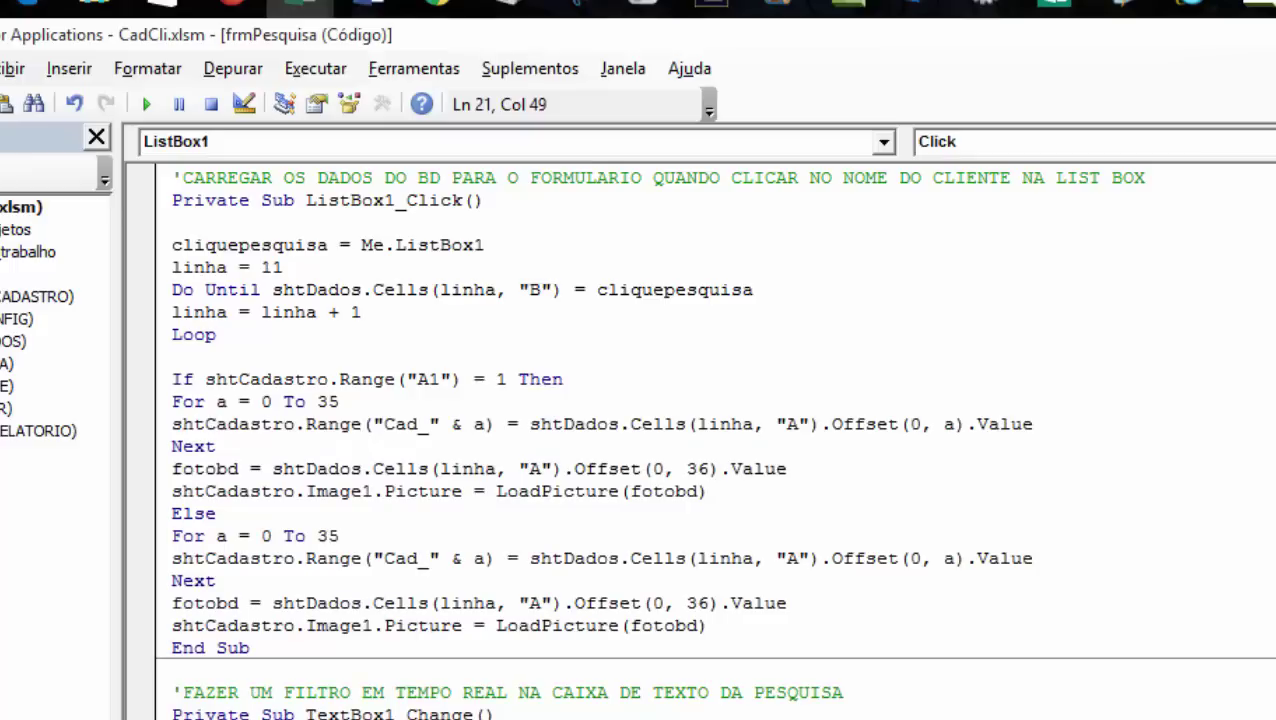
left_click(7, 363)
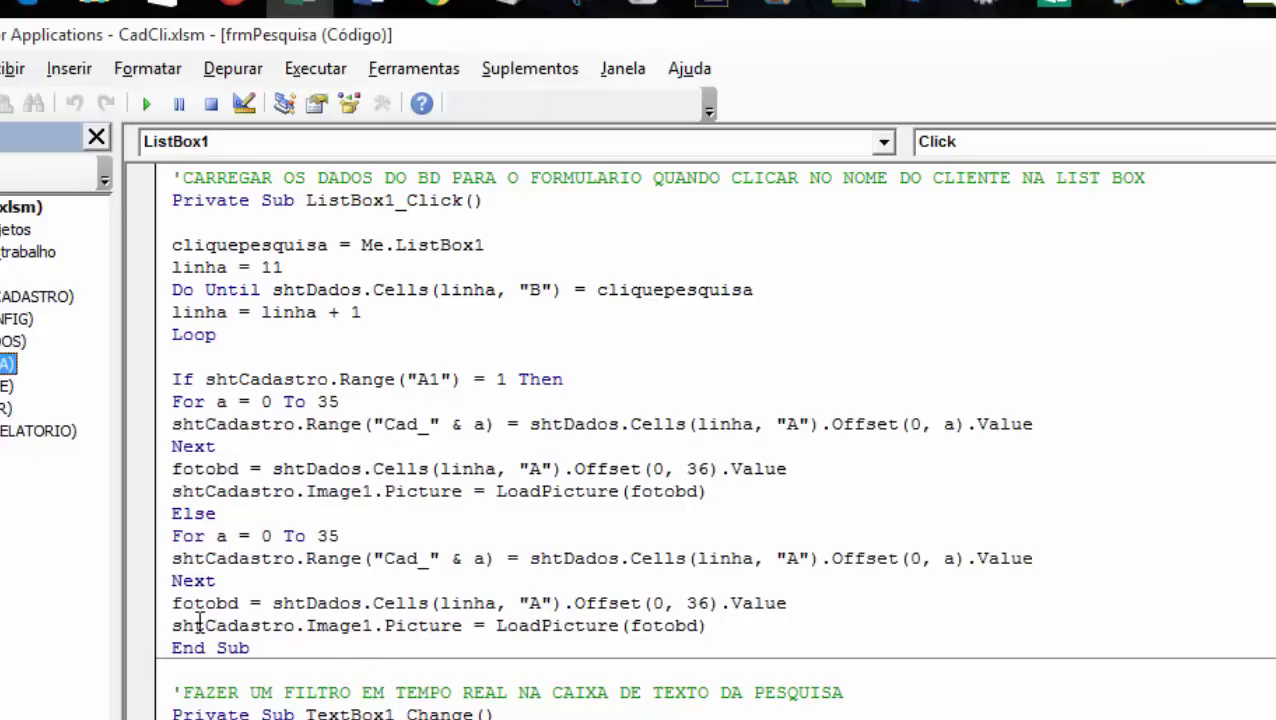
left_click_drag(205, 558, 298, 560)
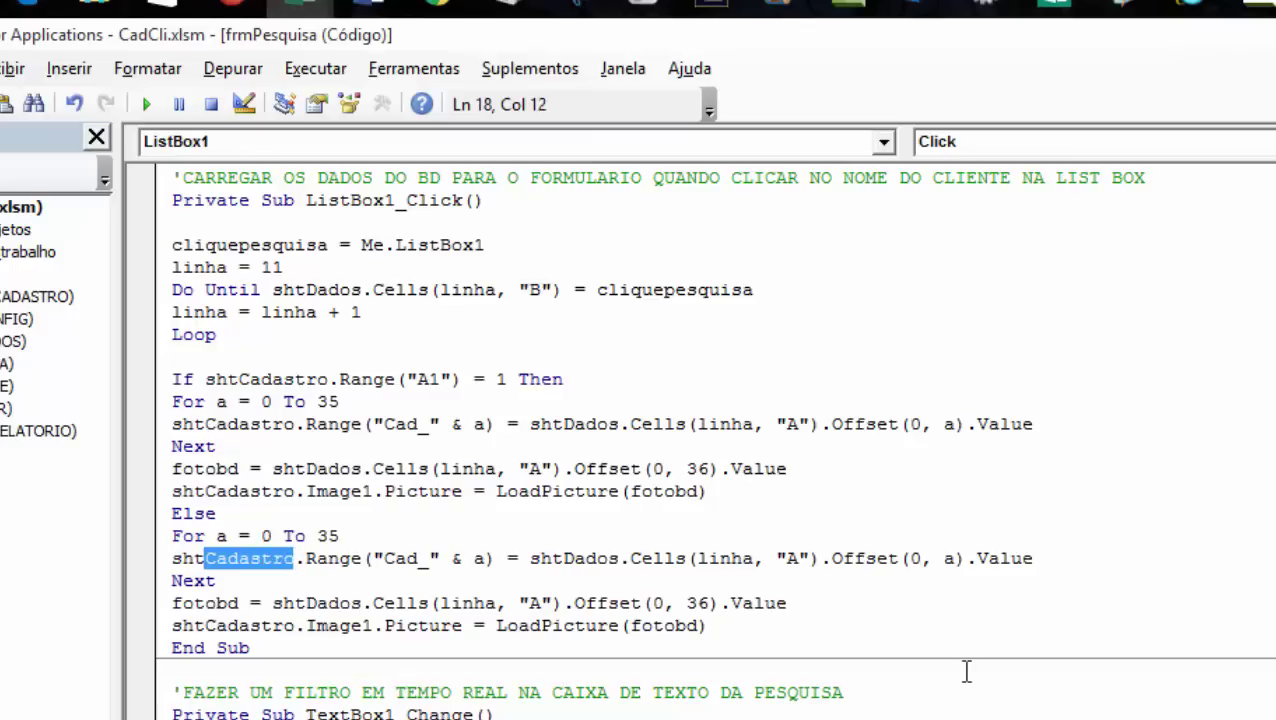
type("ficha")
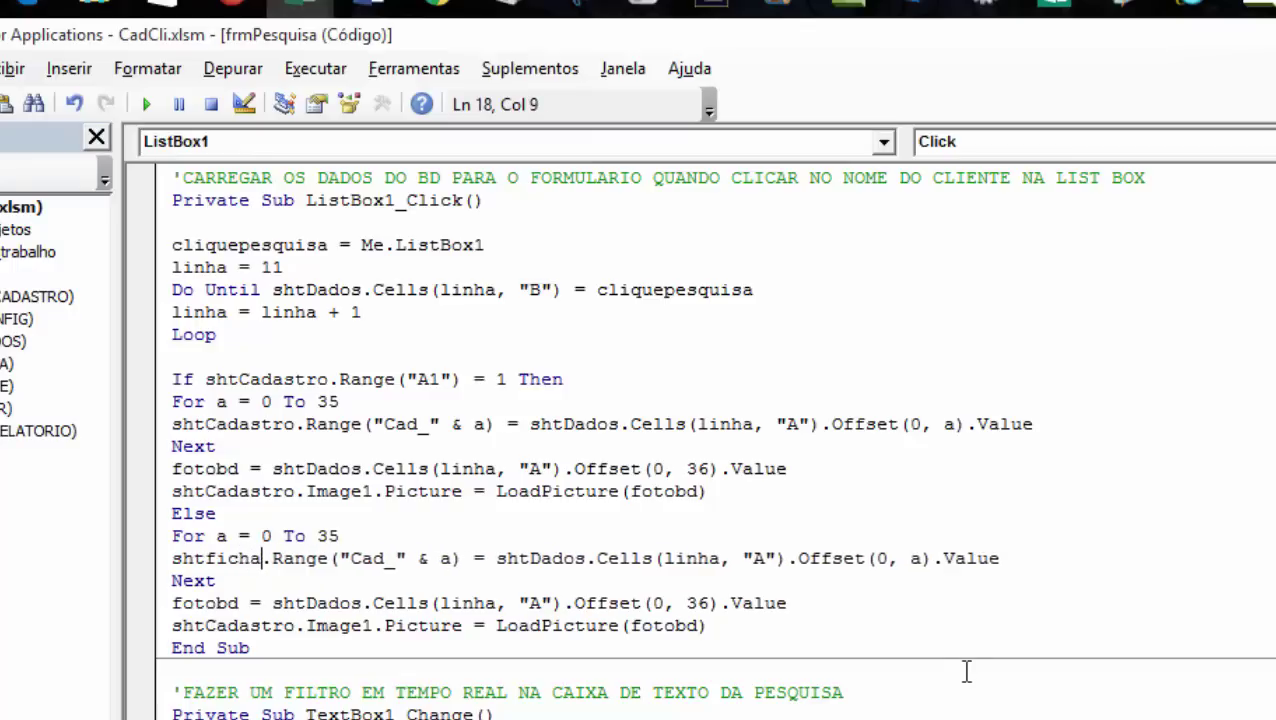
left_click(1051, 598)
left_click_drag(206, 625, 292, 625)
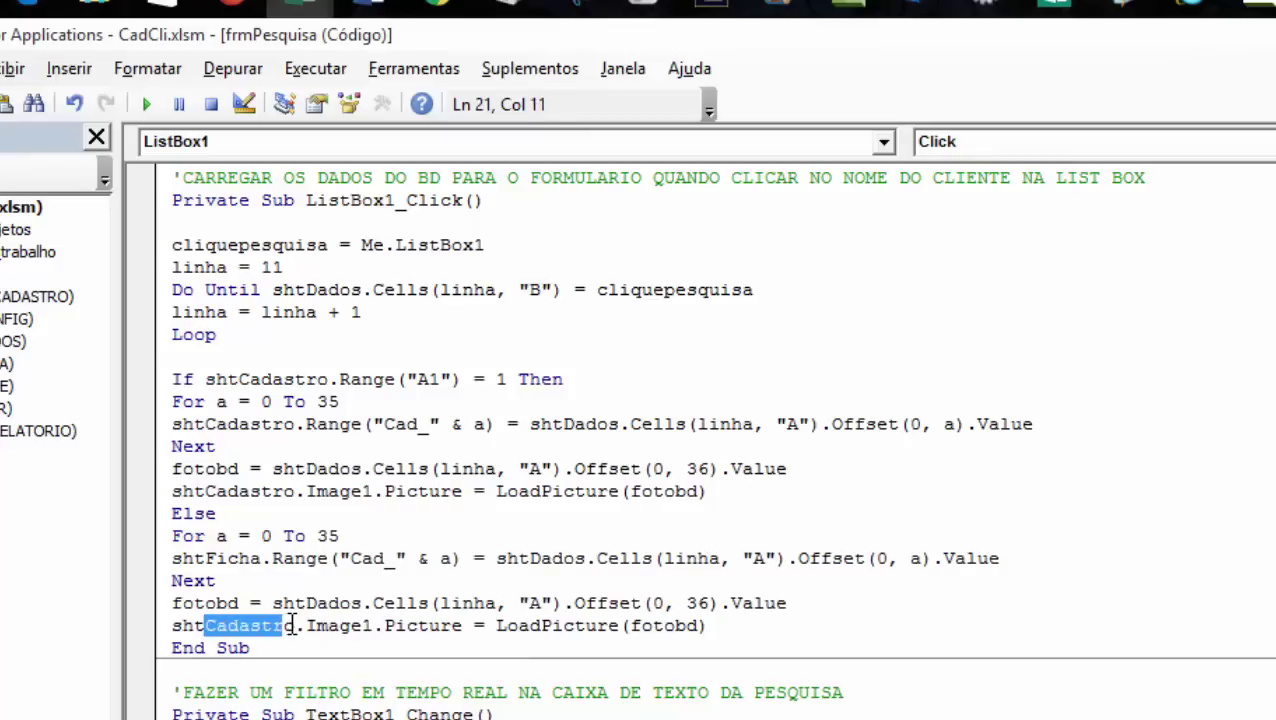
type("ficha")
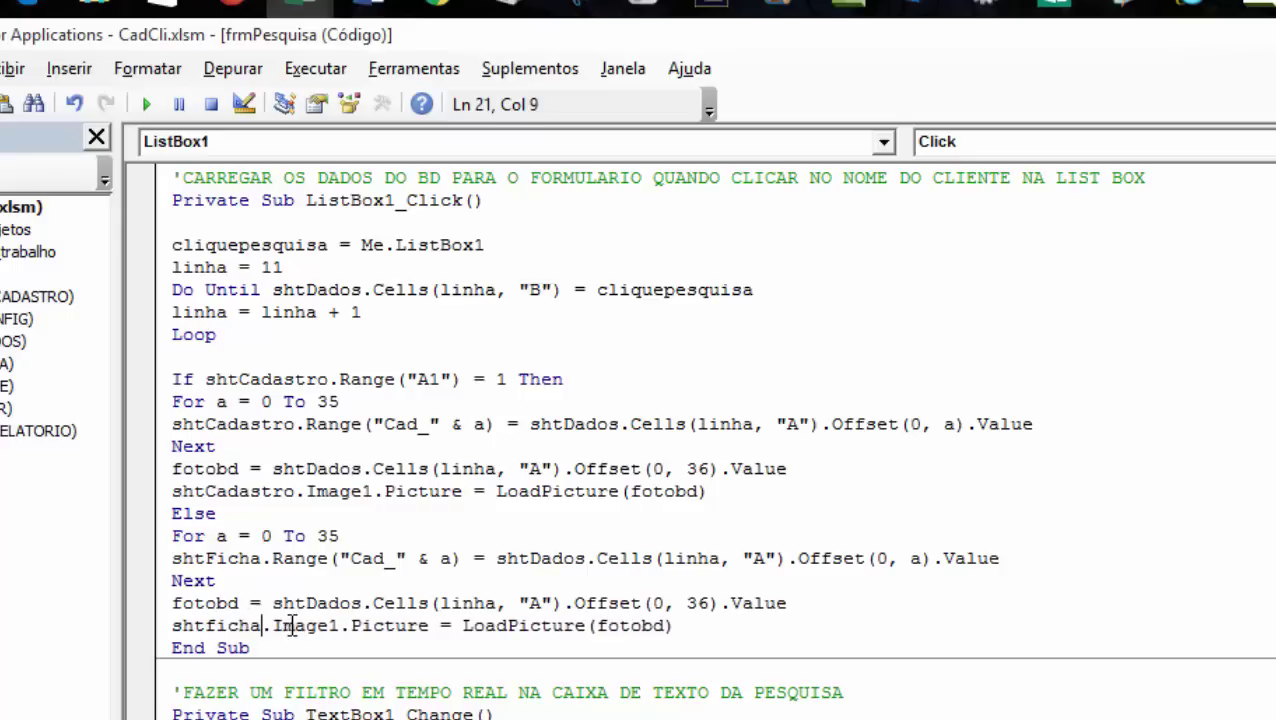
- Comment out the Else branch's fotobd and shtFicha.Image1 lines with apostrophes
left_click(172, 580)
key("Down")
type("'")
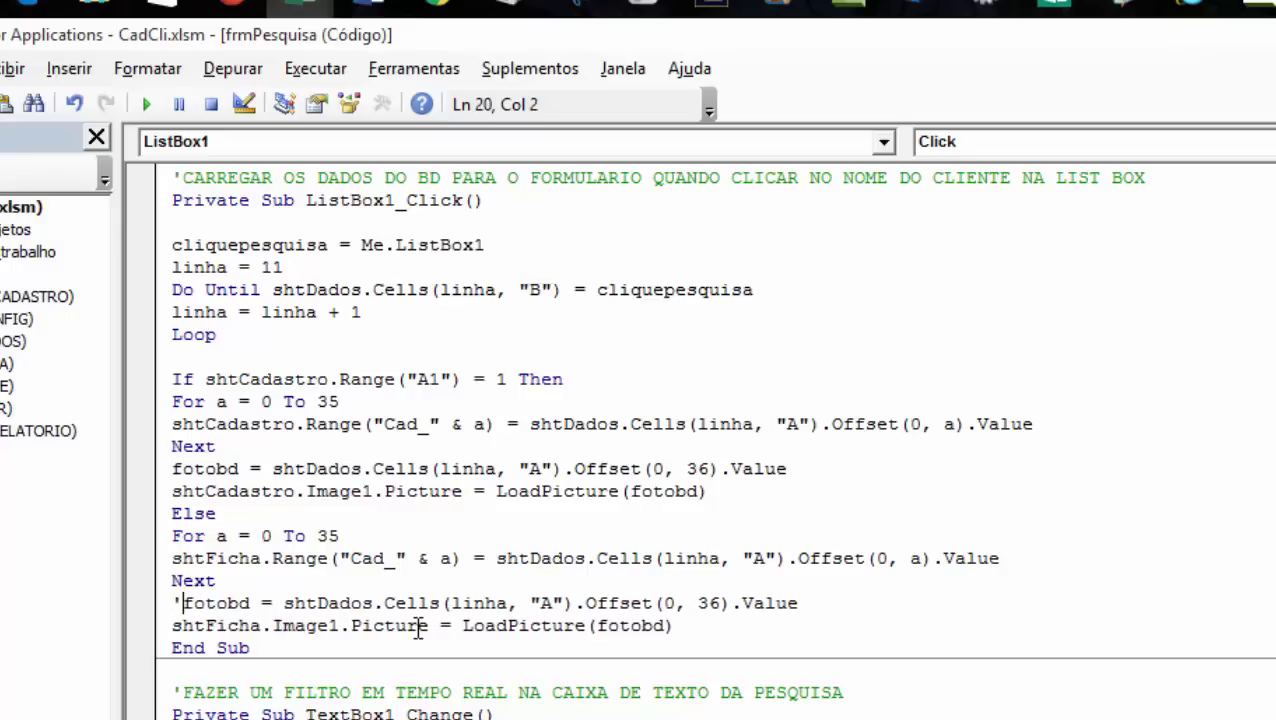
key("Down")
key("Left")
type("'")
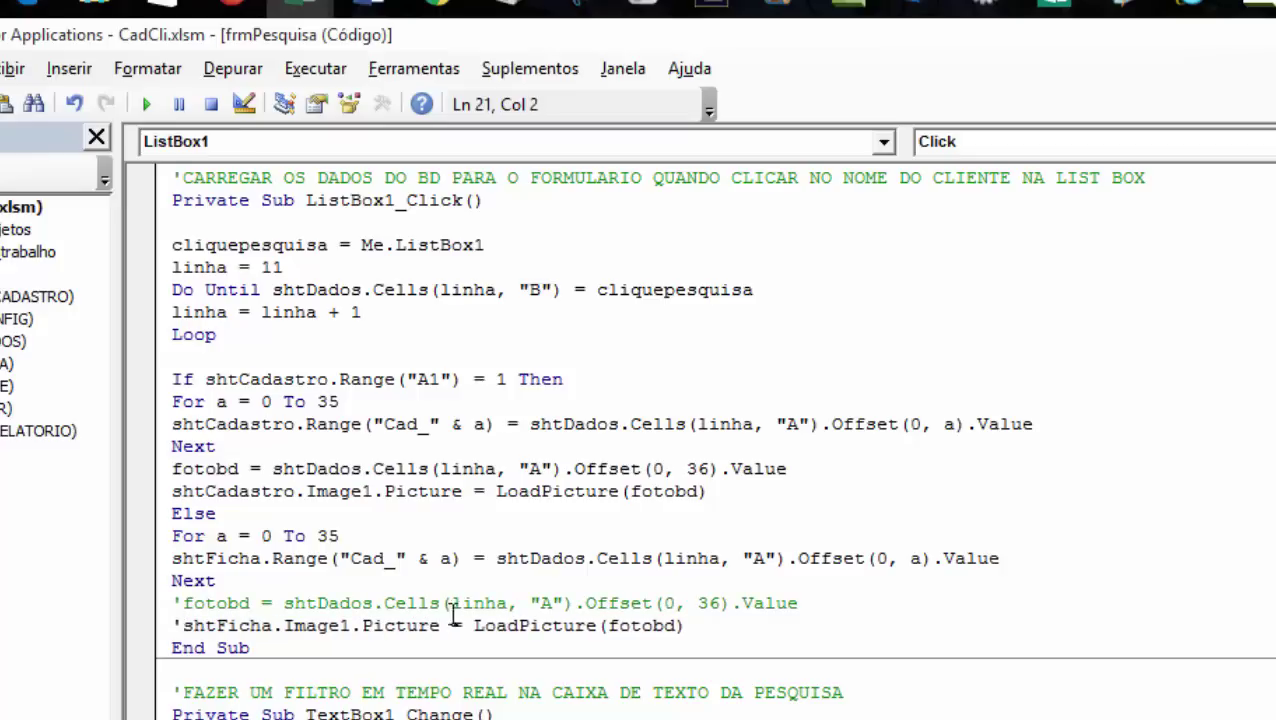
left_click(1105, 528)
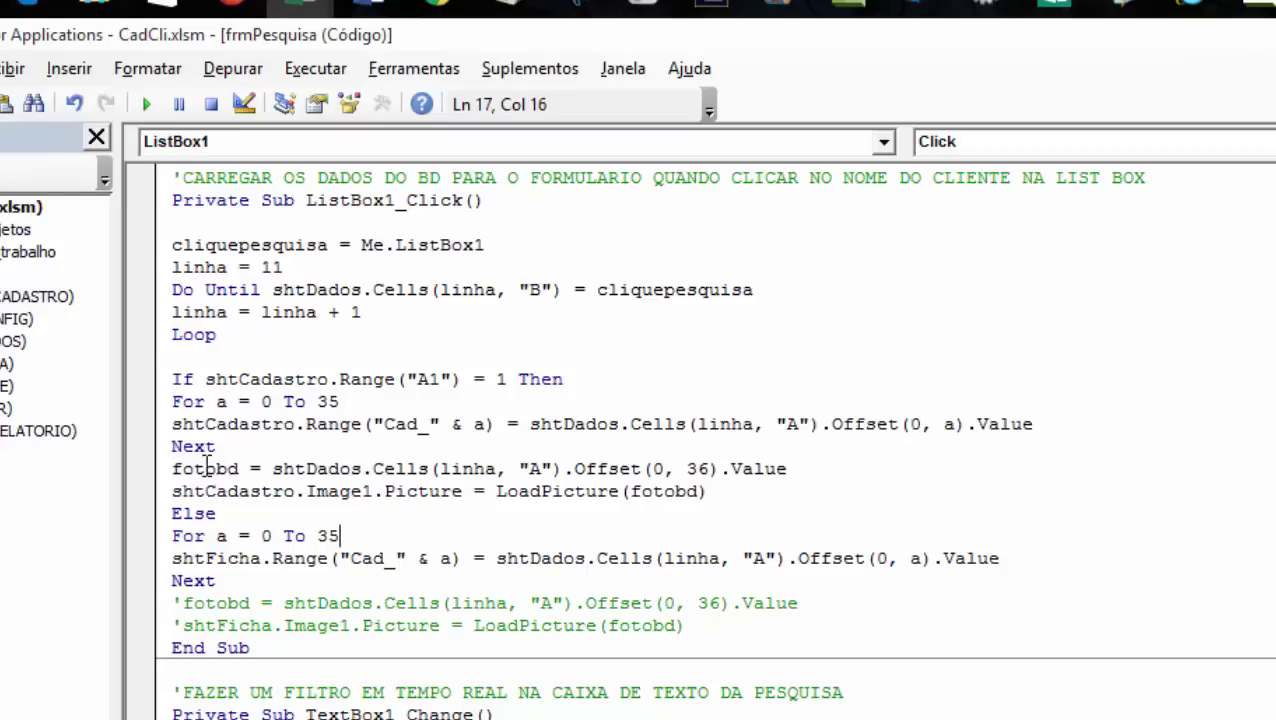
- Close the If block with End If and indent its inner lines one level
left_click(608, 445)
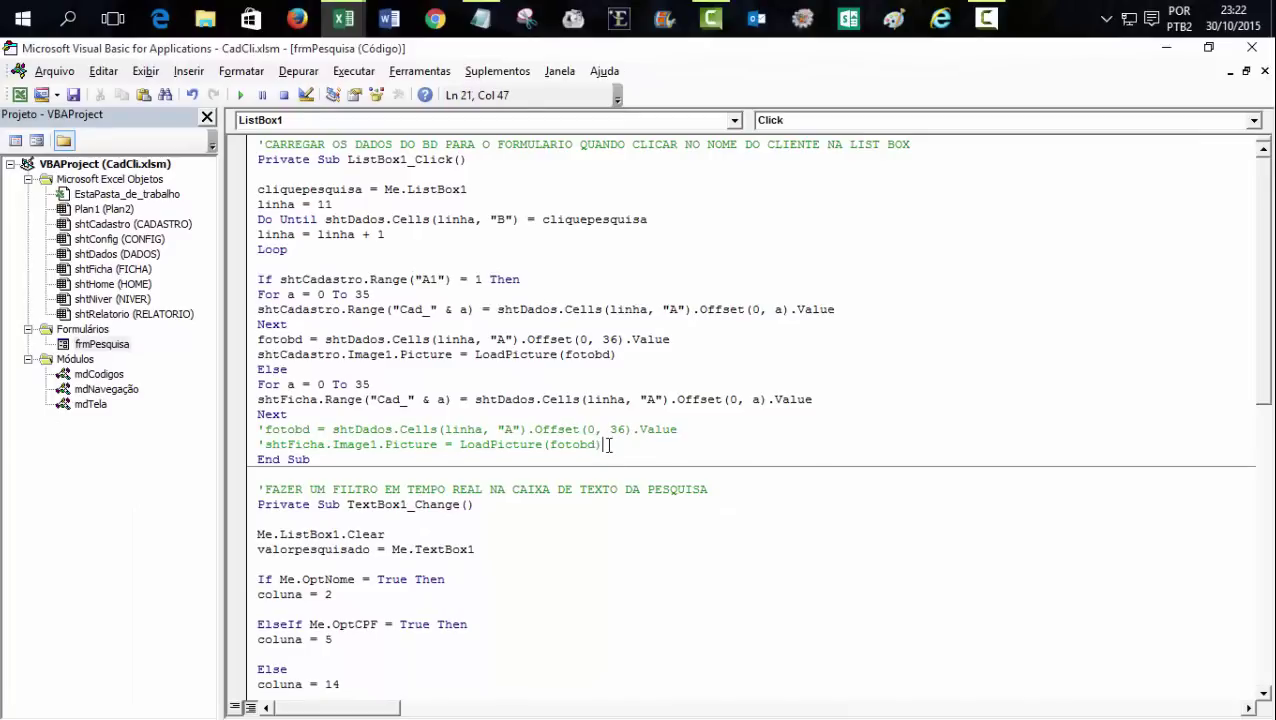
key("Return")
type("endif")
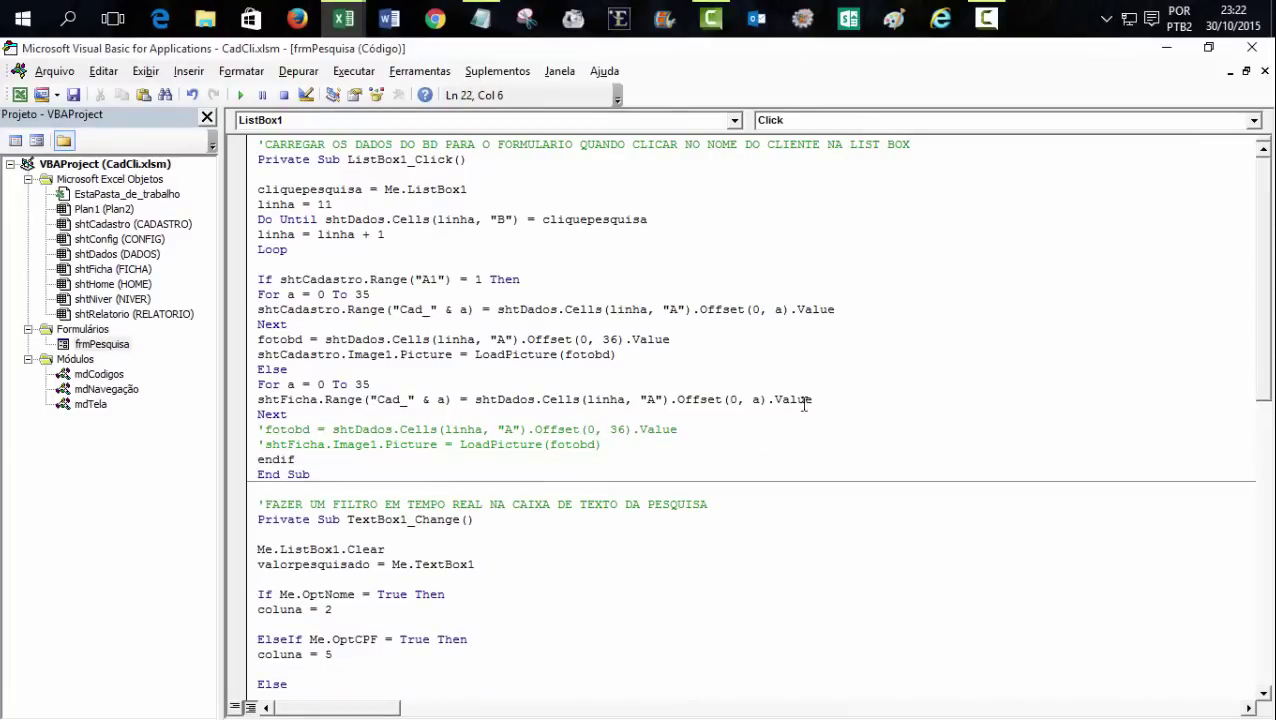
left_click(846, 358)
left_click_drag(259, 296, 325, 449)
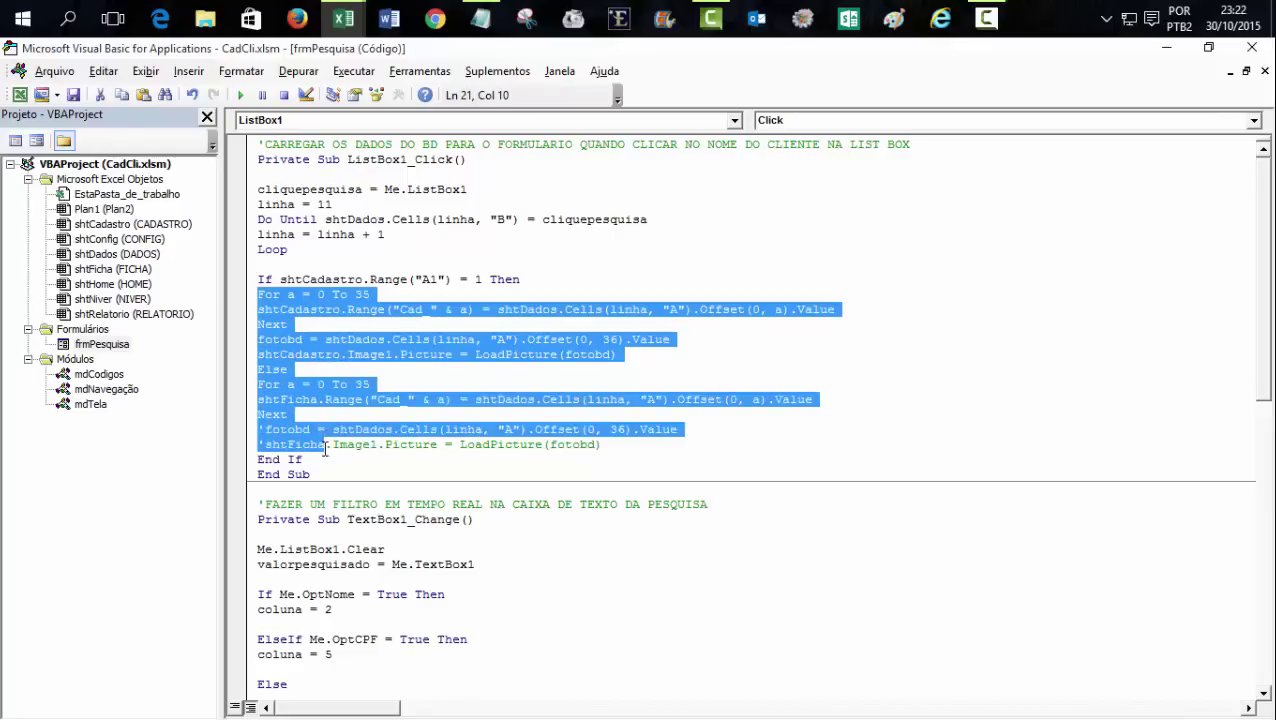
key("Tab")
left_click(985, 262)
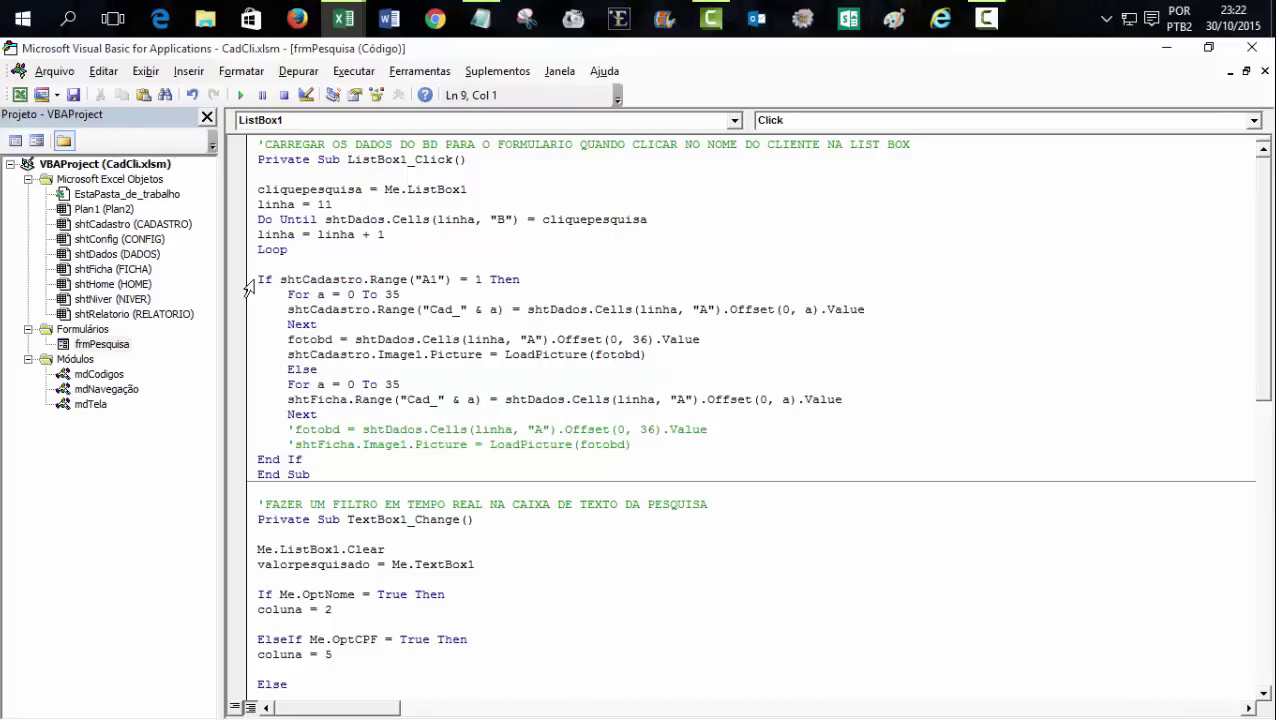
- Add a blank line between the shtCadastro.Image1 LoadPicture line and Else
left_click_drag(258, 280, 435, 281)
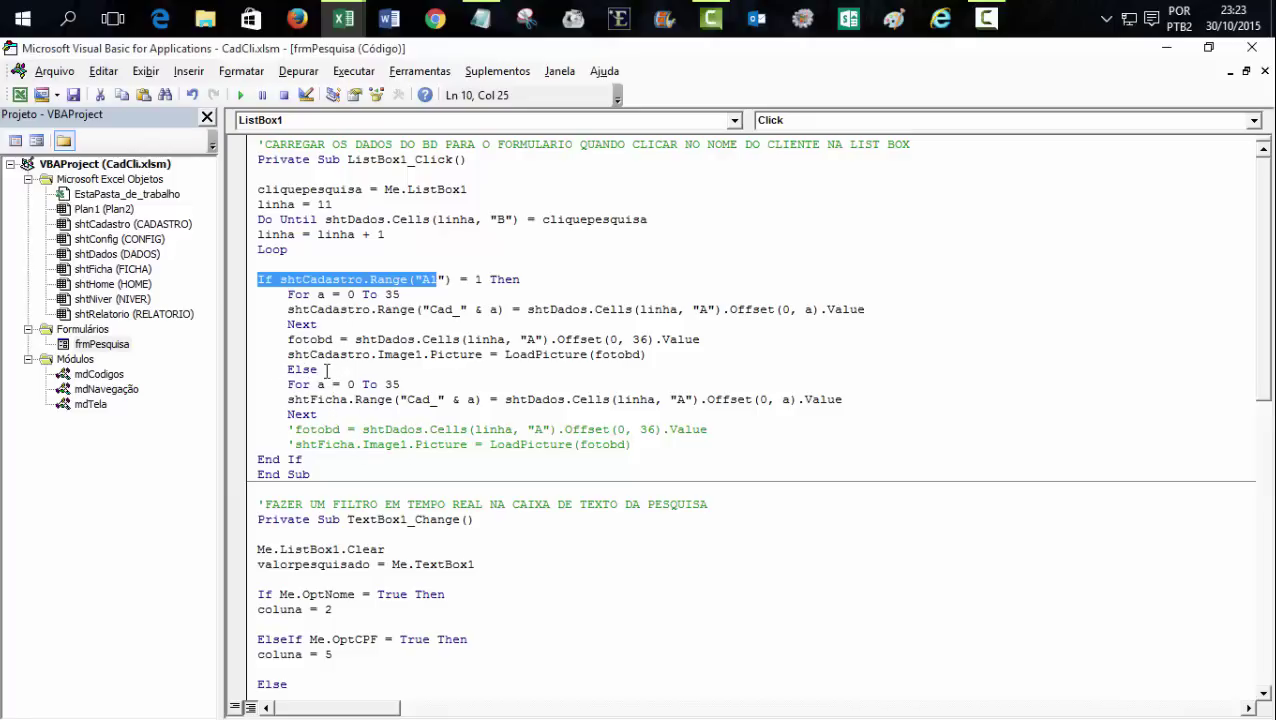
left_click(327, 370)
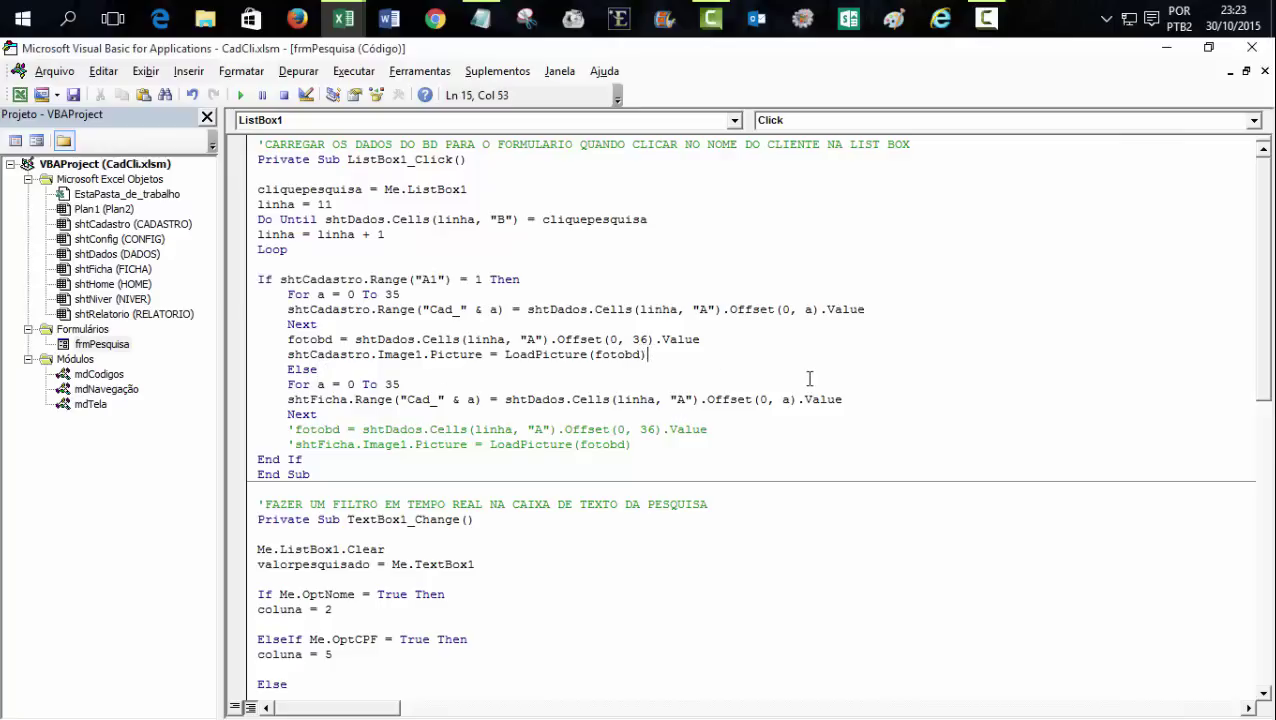
key("Return")
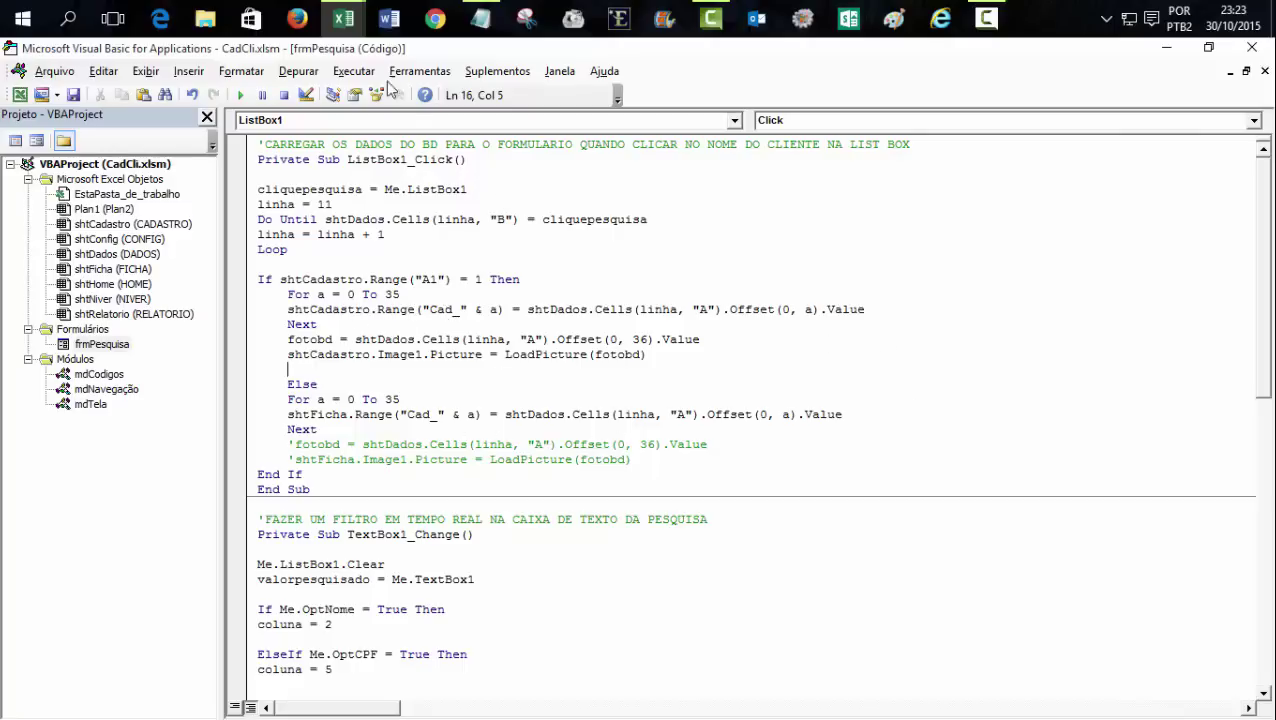
- Test the search on CADASTRO, hit error 1004 in ListBox1_Click, debug it and reset
left_click(255, 110)
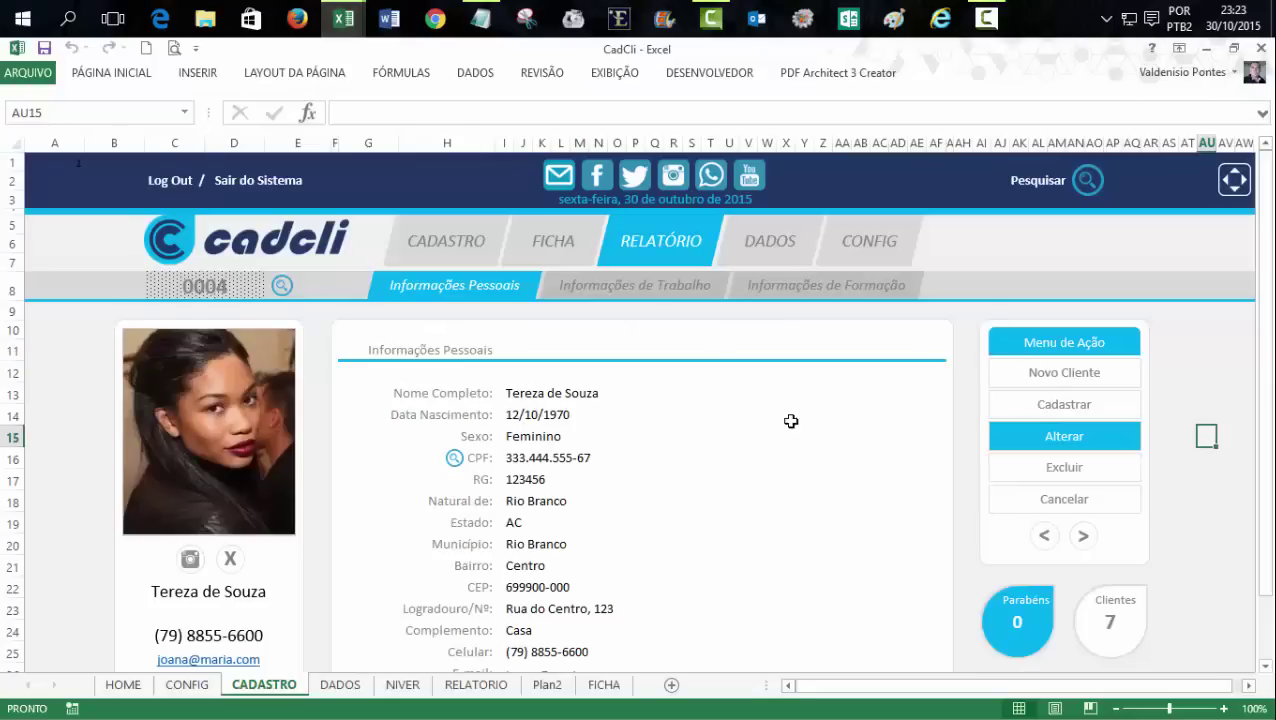
left_click(1206, 349)
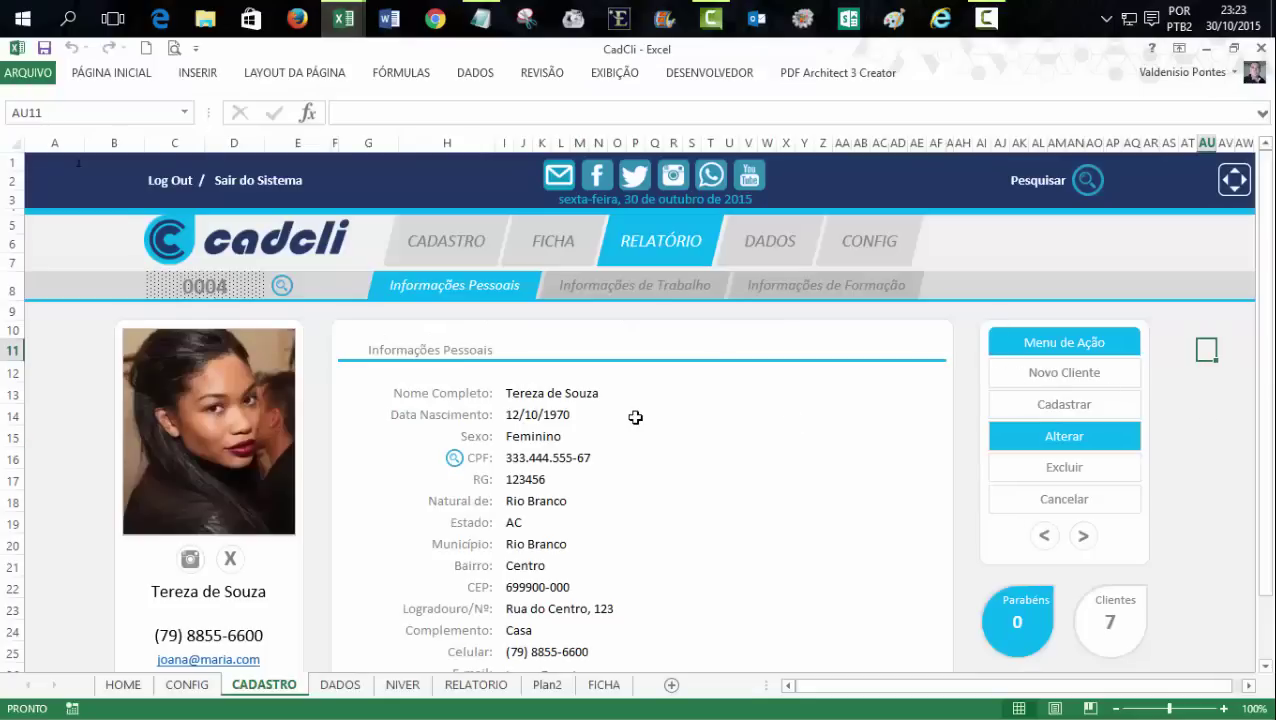
left_click(72, 164)
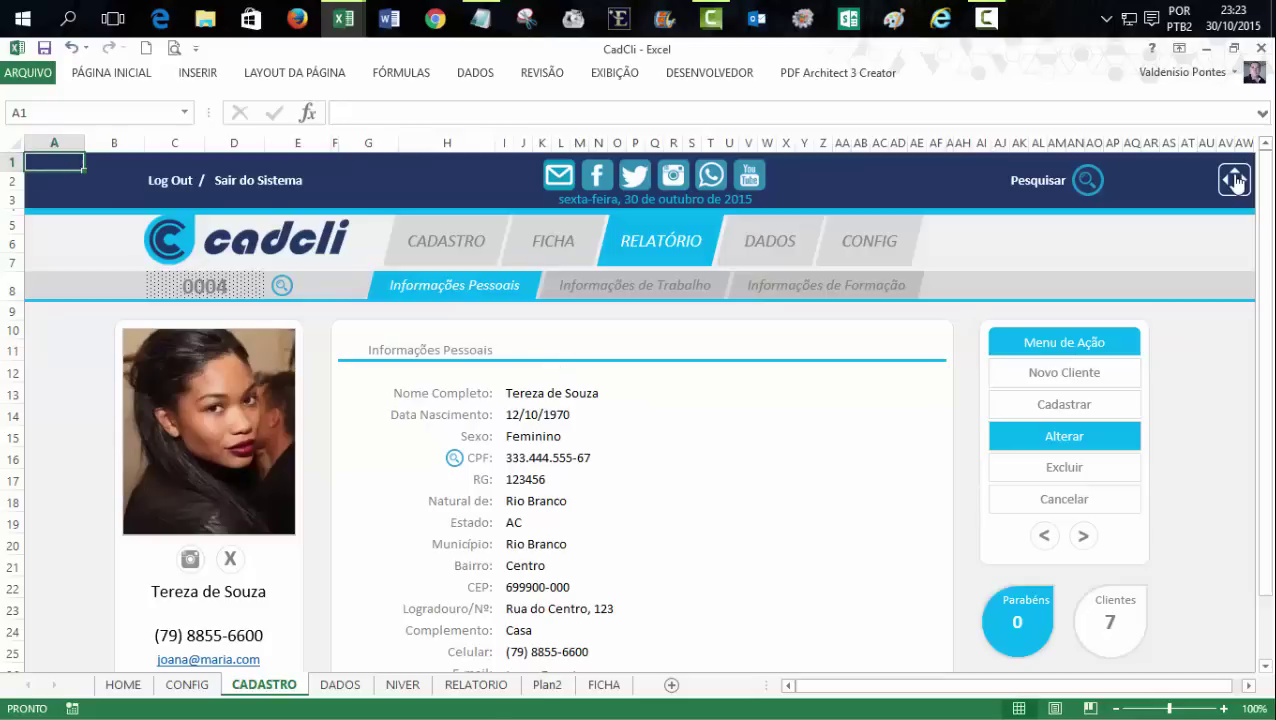
left_click(1098, 179)
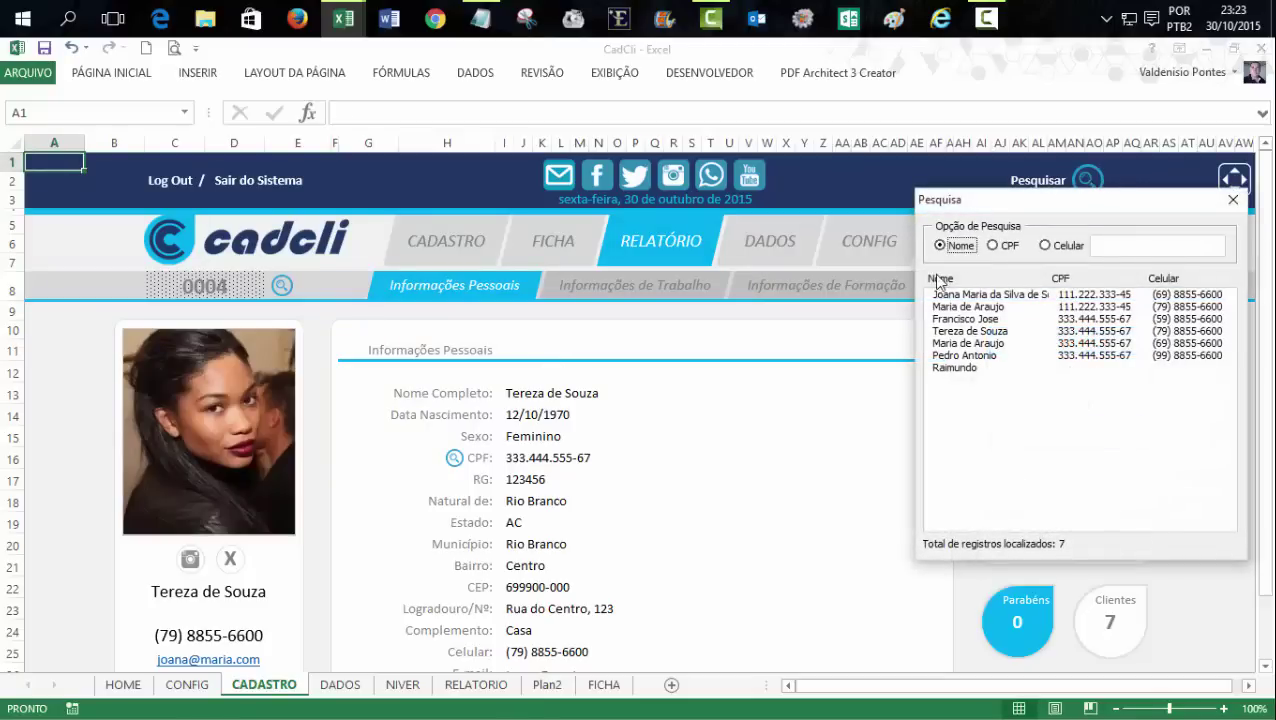
left_click(938, 298)
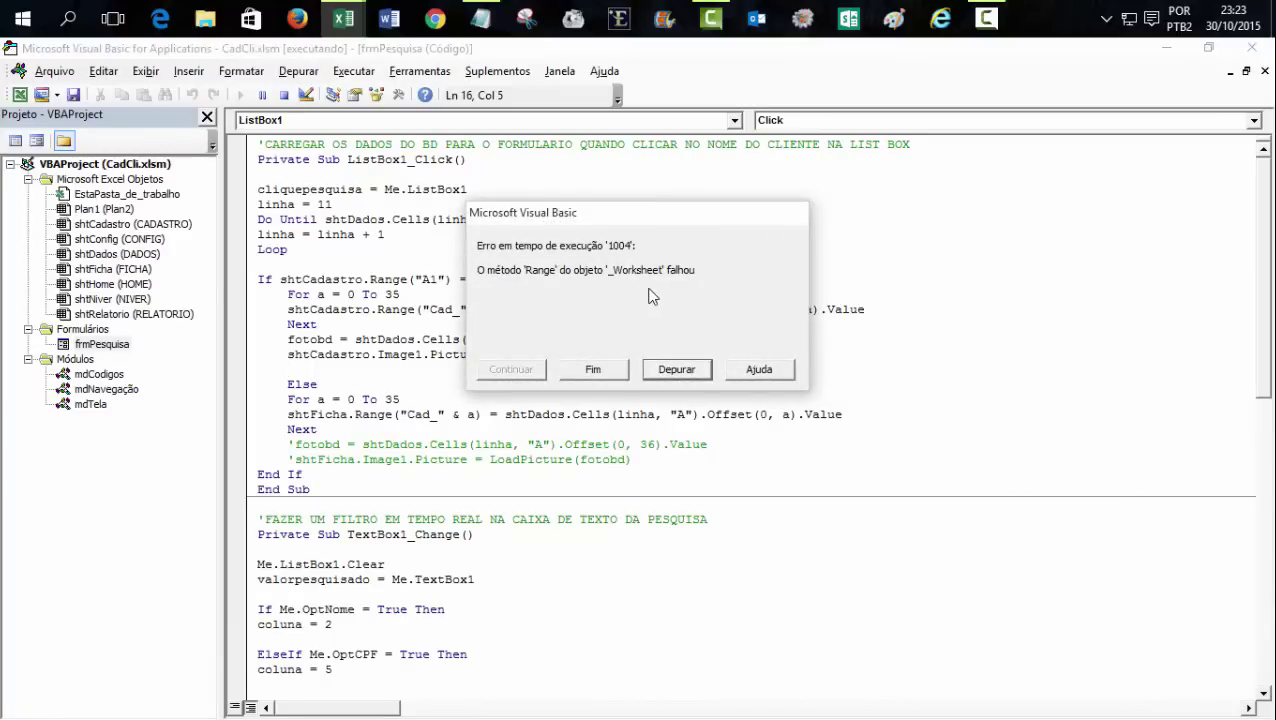
left_click(677, 369)
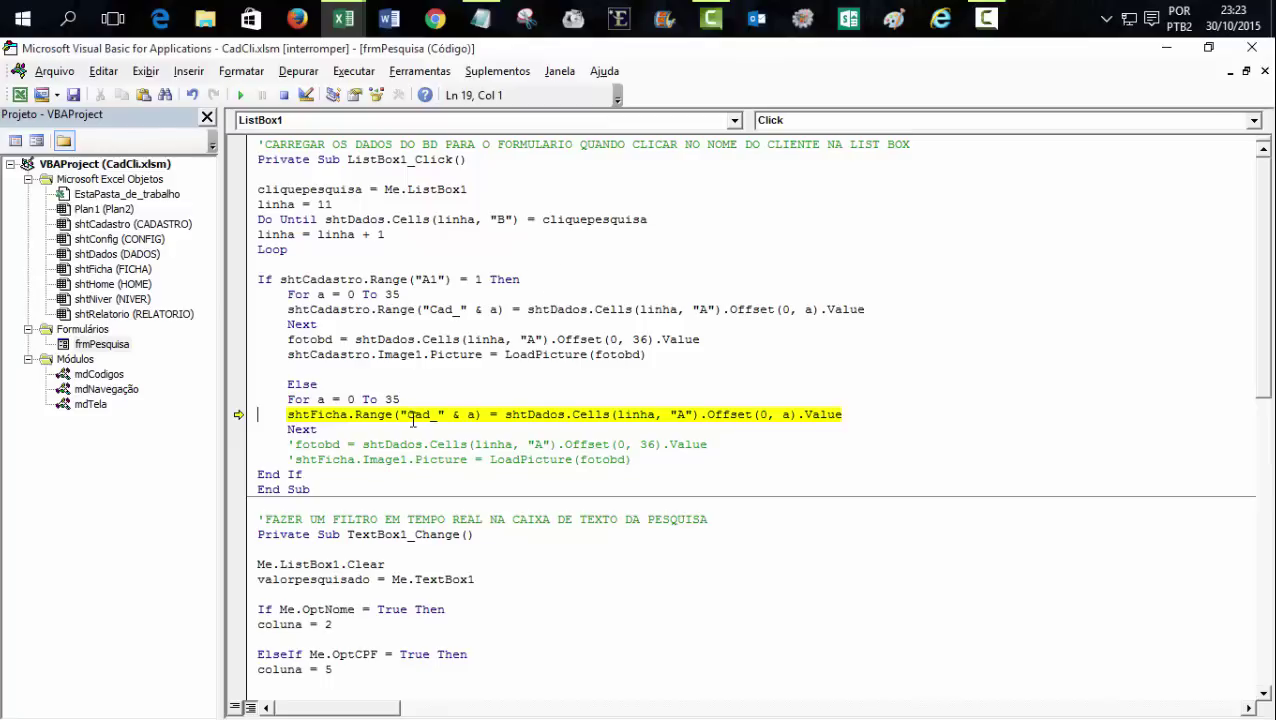
left_click(284, 94)
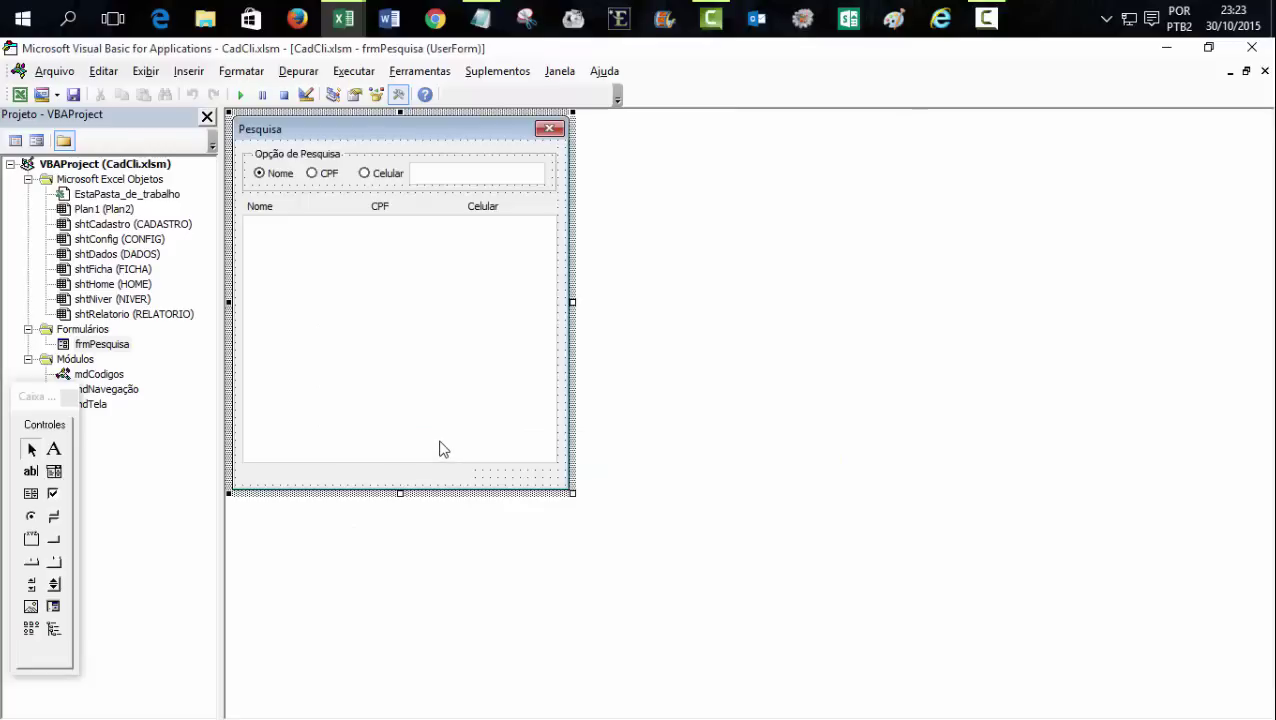
- Change the Else loop's shtFicha.Range("Cad_" & a) to shtFicha.Range("Ficha" & a)
key("F7")
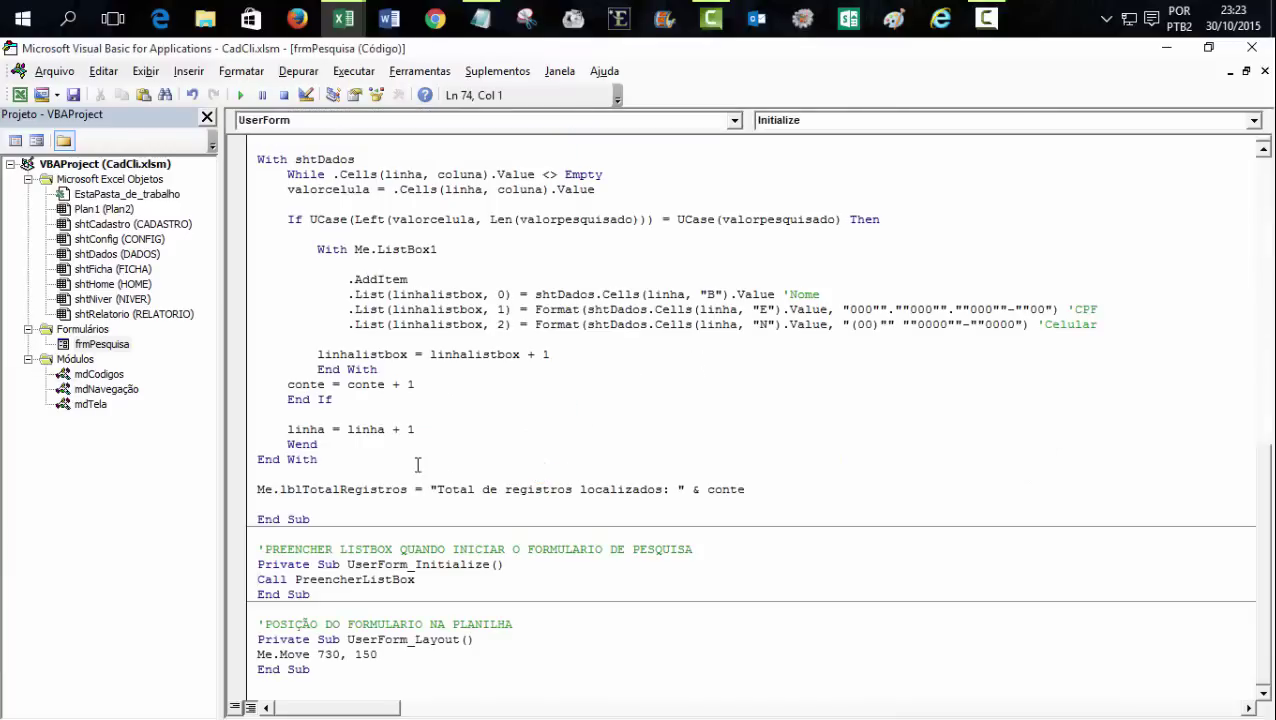
left_click_drag(1266, 450, 1267, 183)
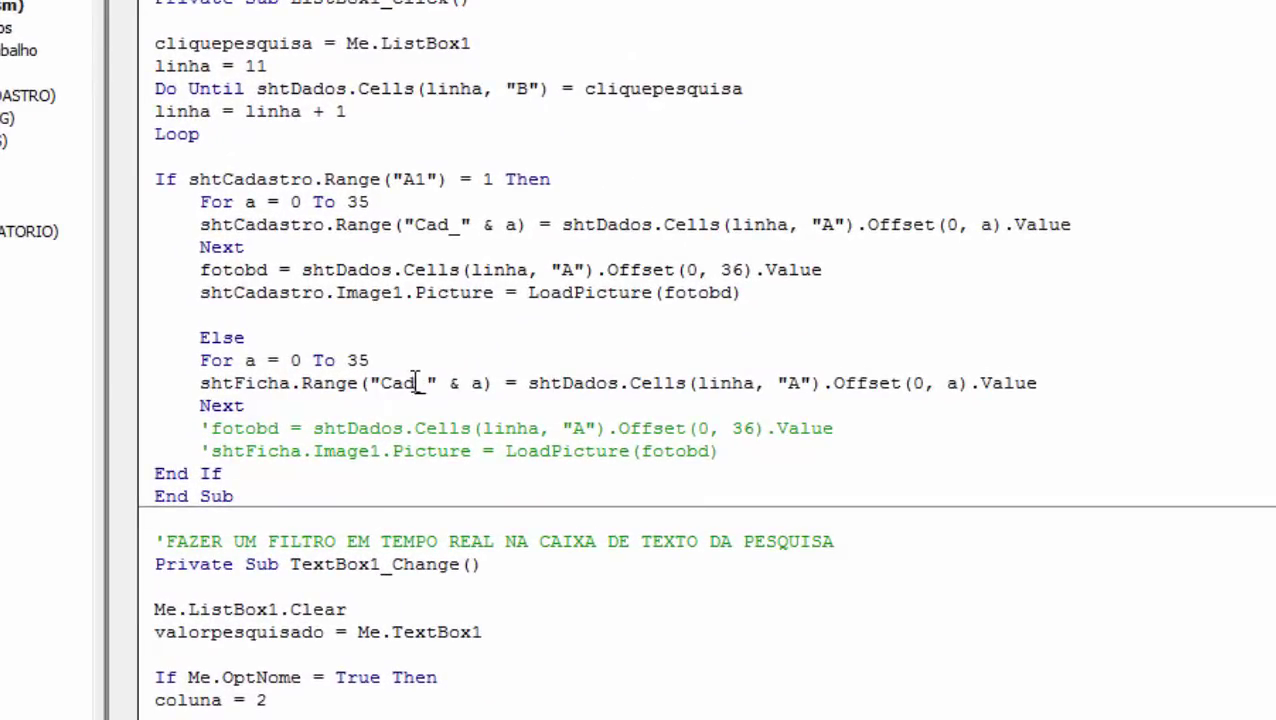
left_click_drag(380, 383, 430, 383)
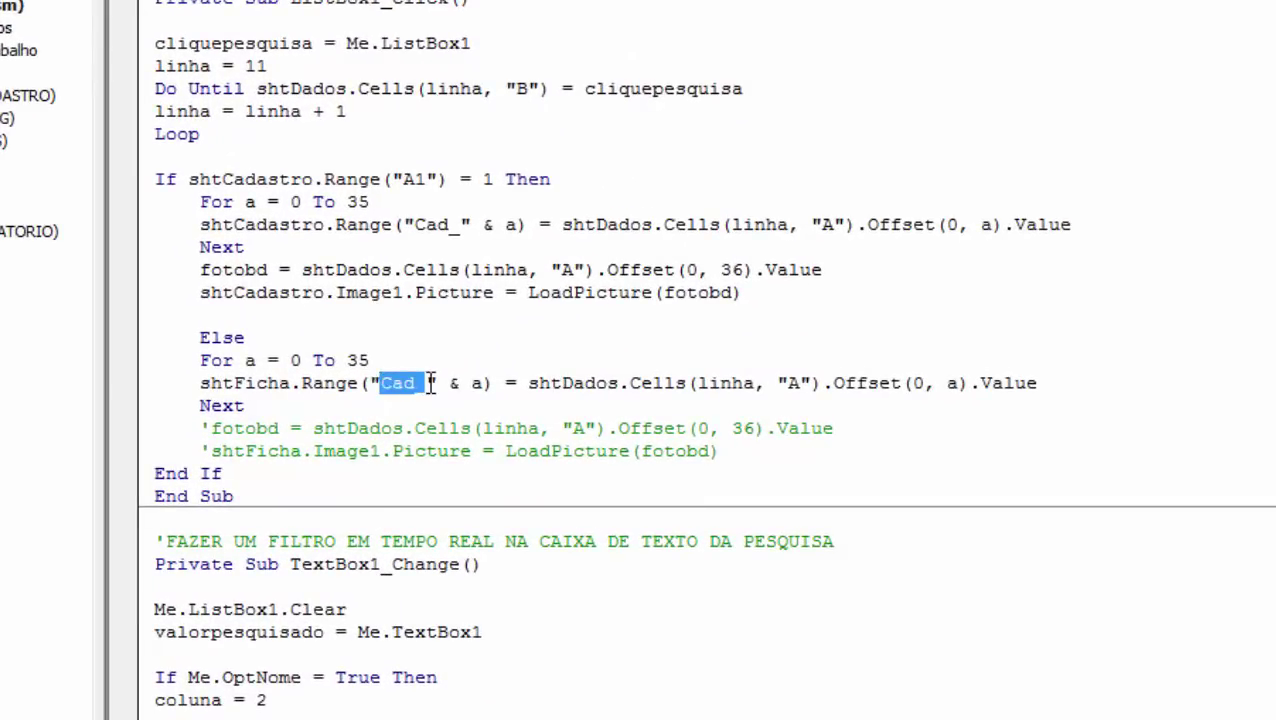
type("F")
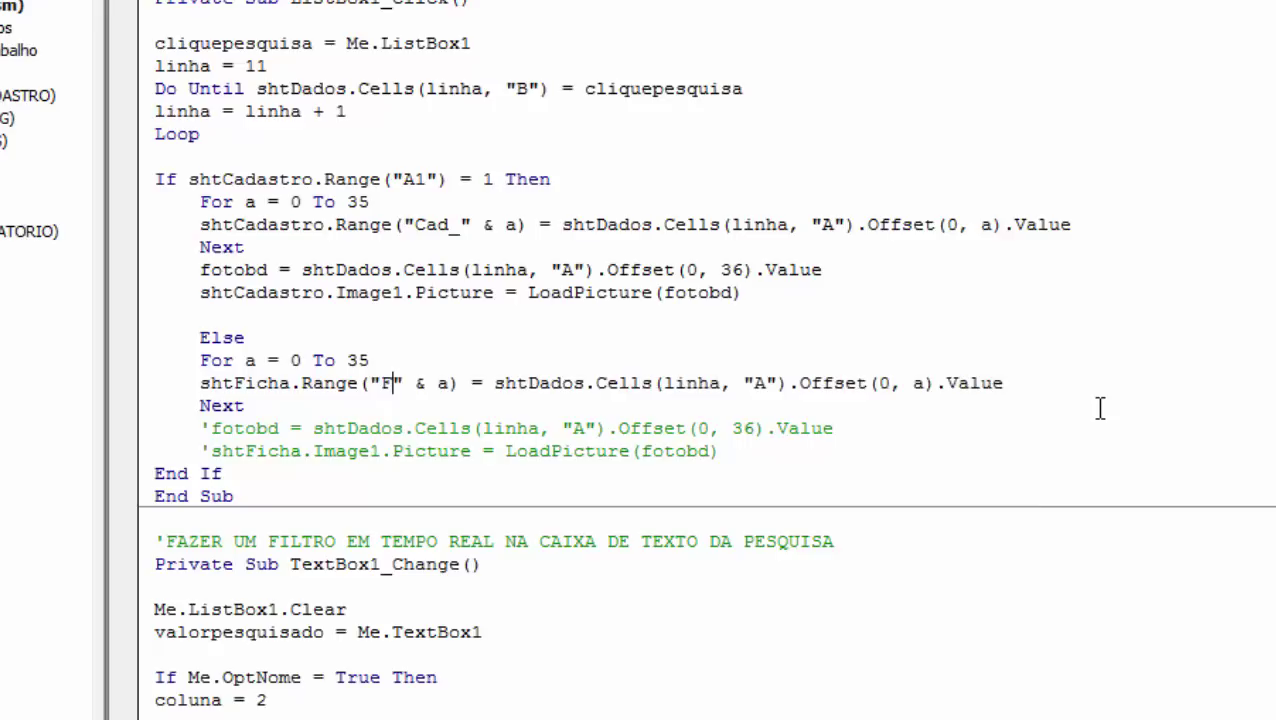
type("icha")
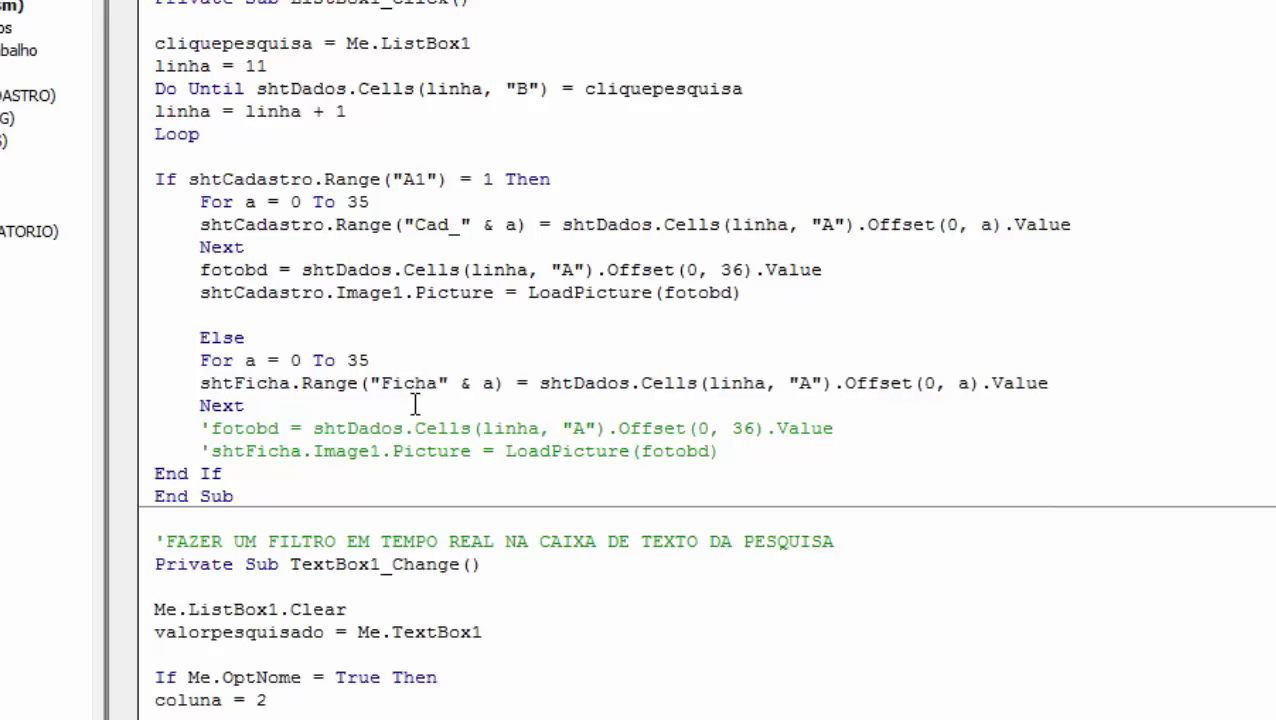
left_click(1104, 317)
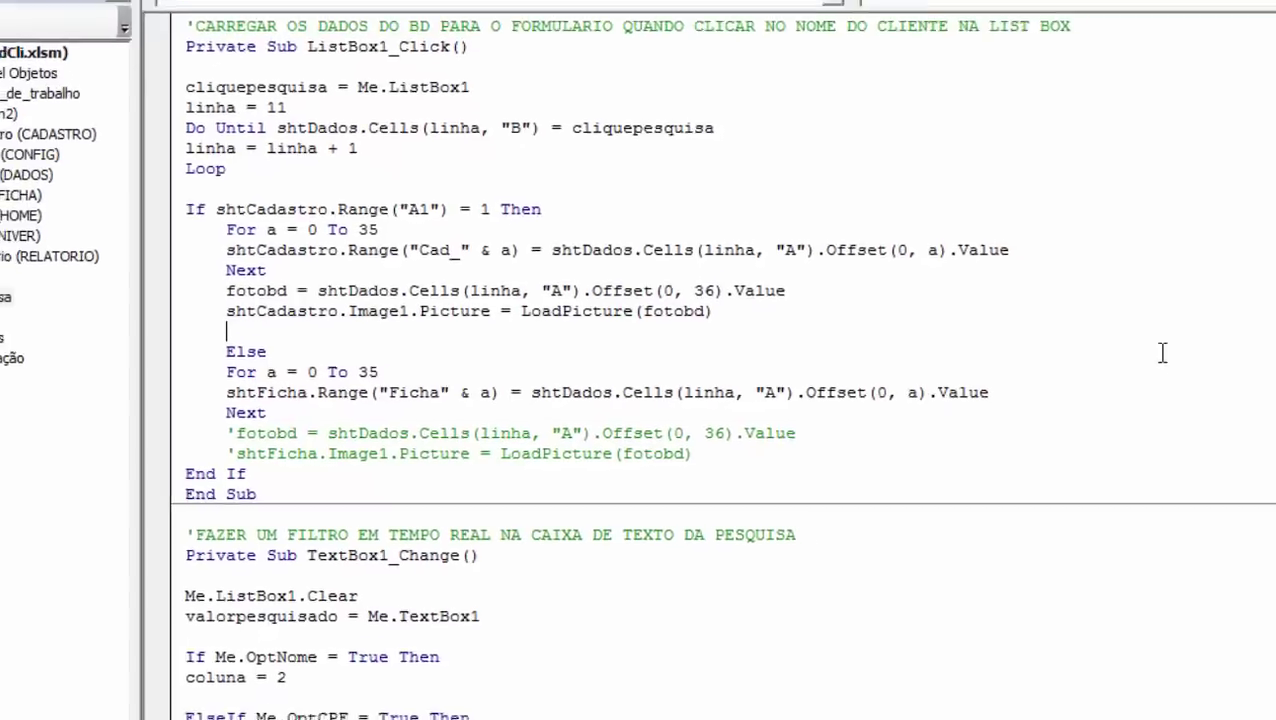
mouse_move(343, 18)
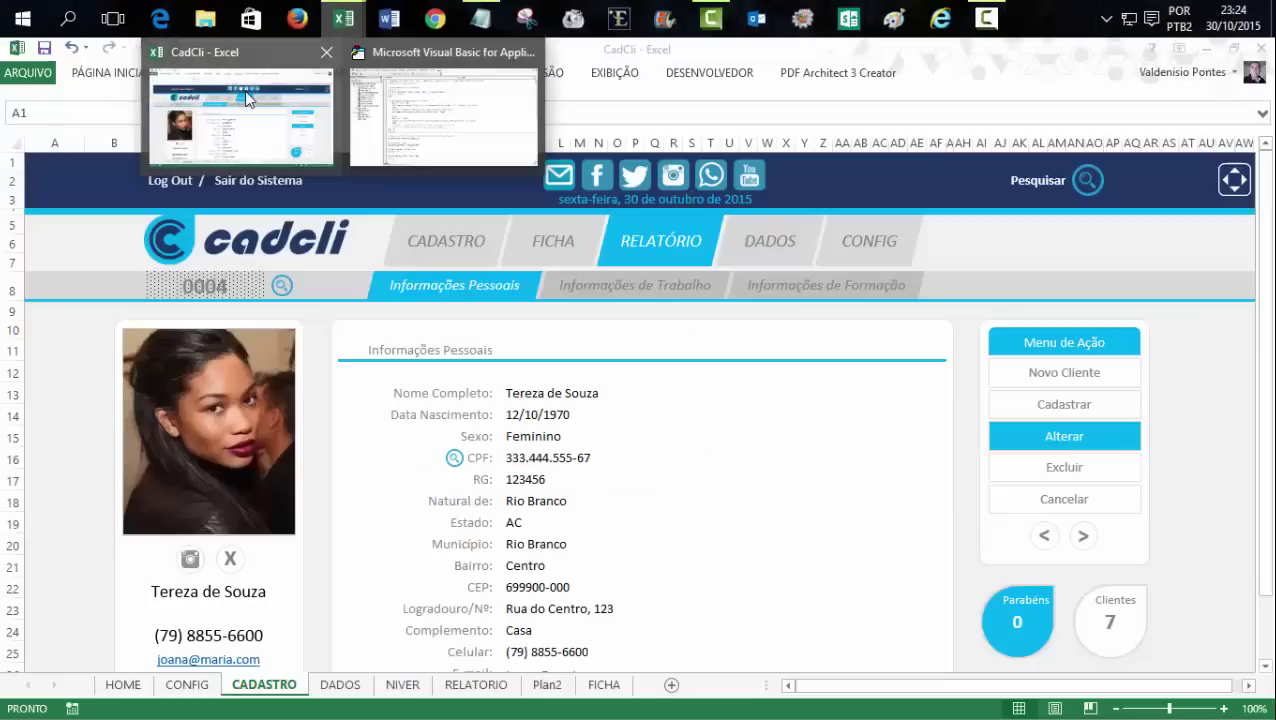
- Back in CadCli, load the sixth client's record into the FICHA report via the search
left_click(247, 97)
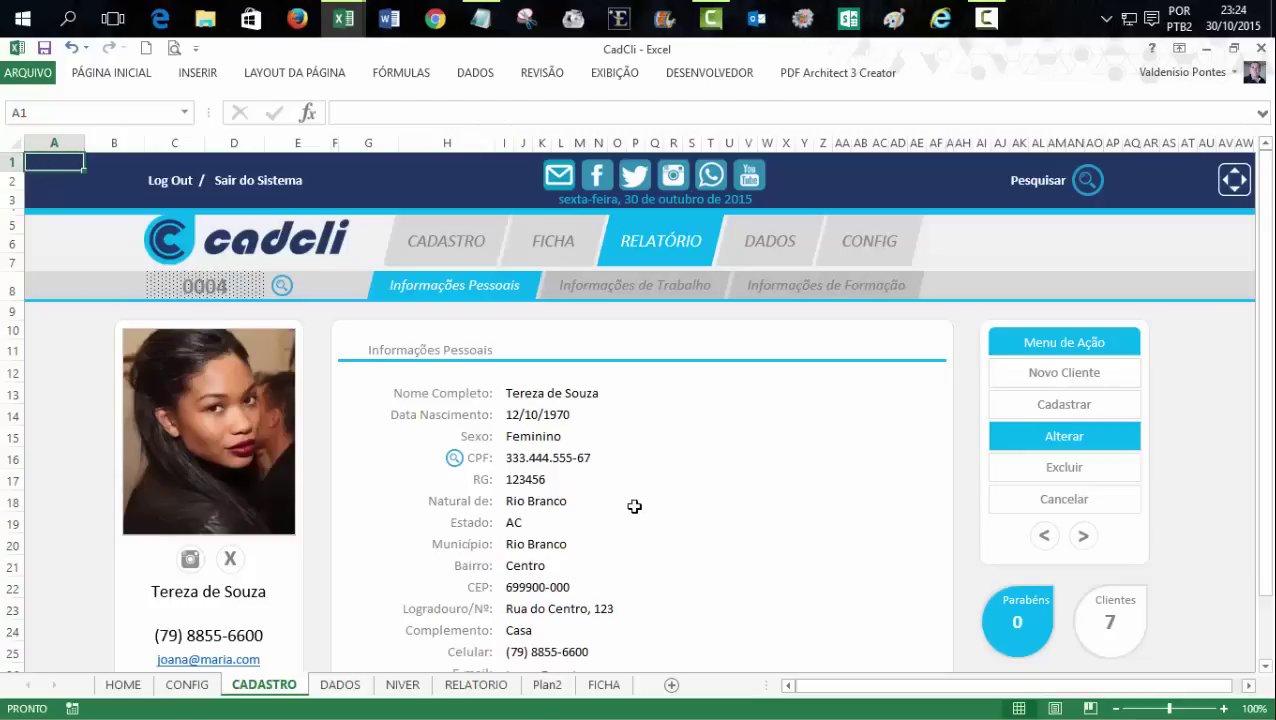
left_click(604, 685)
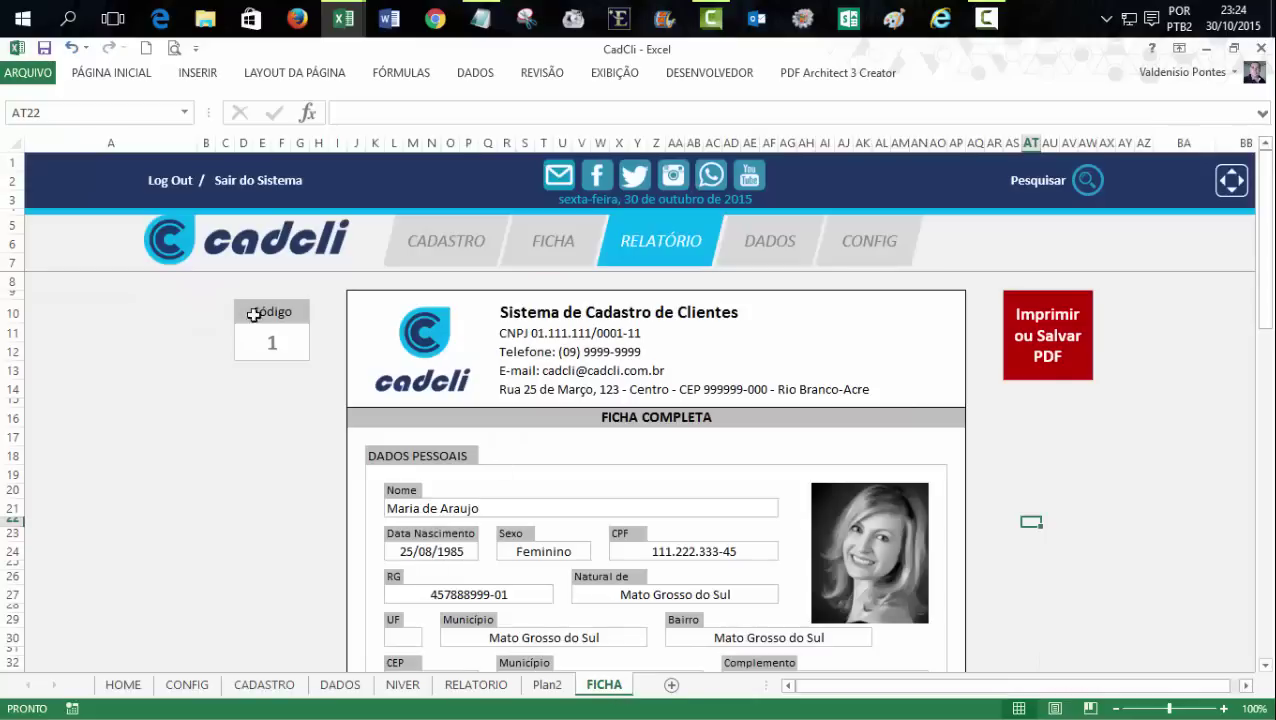
left_click(1087, 180)
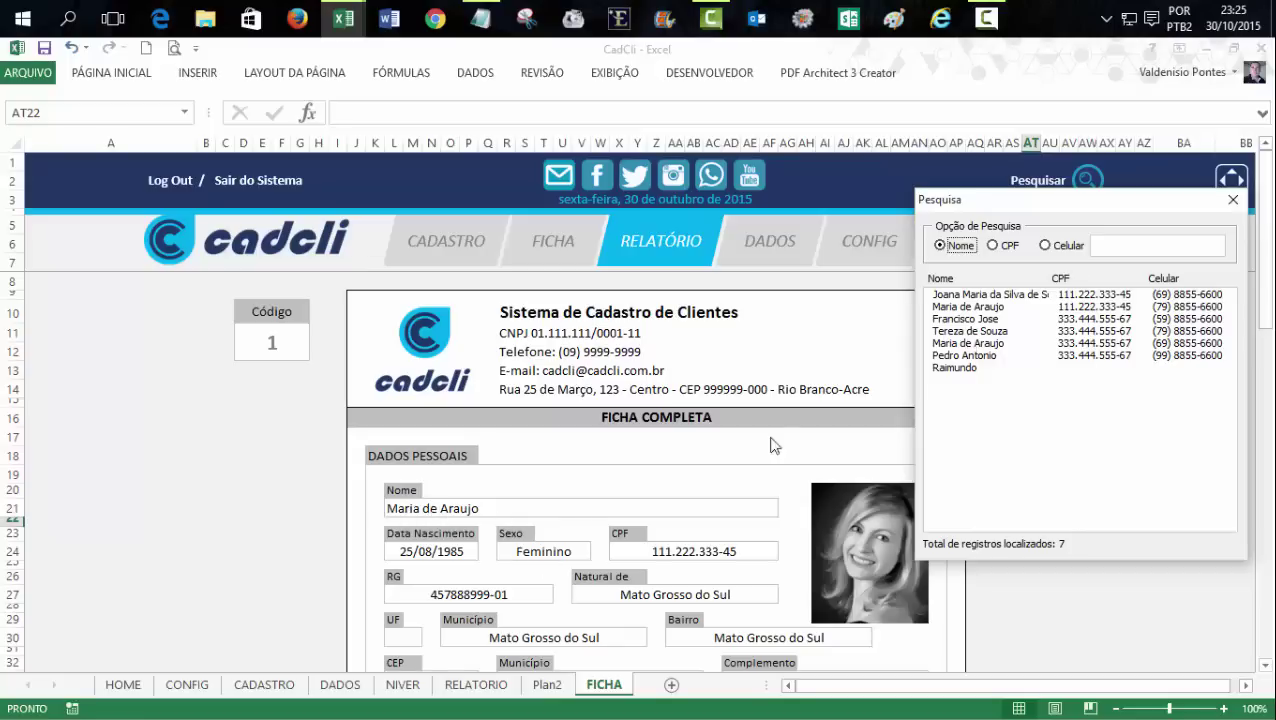
left_click(970, 356)
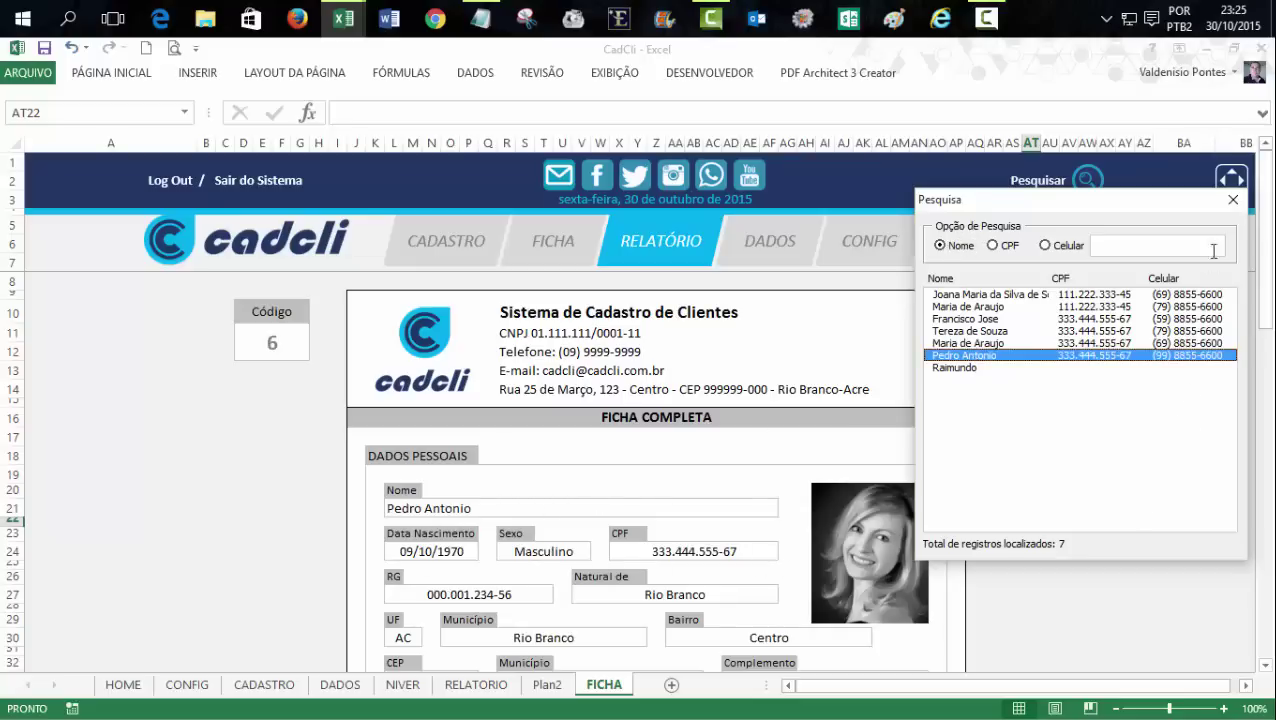
left_click(1234, 203)
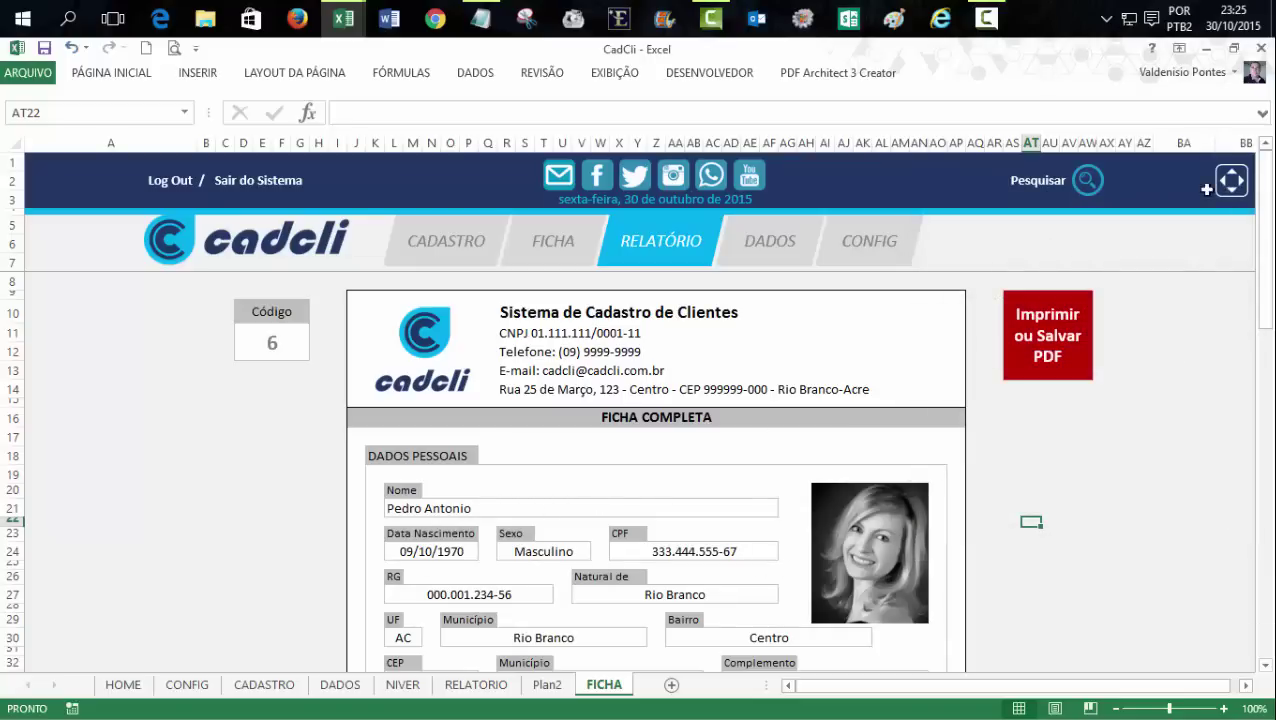
left_click(1228, 182)
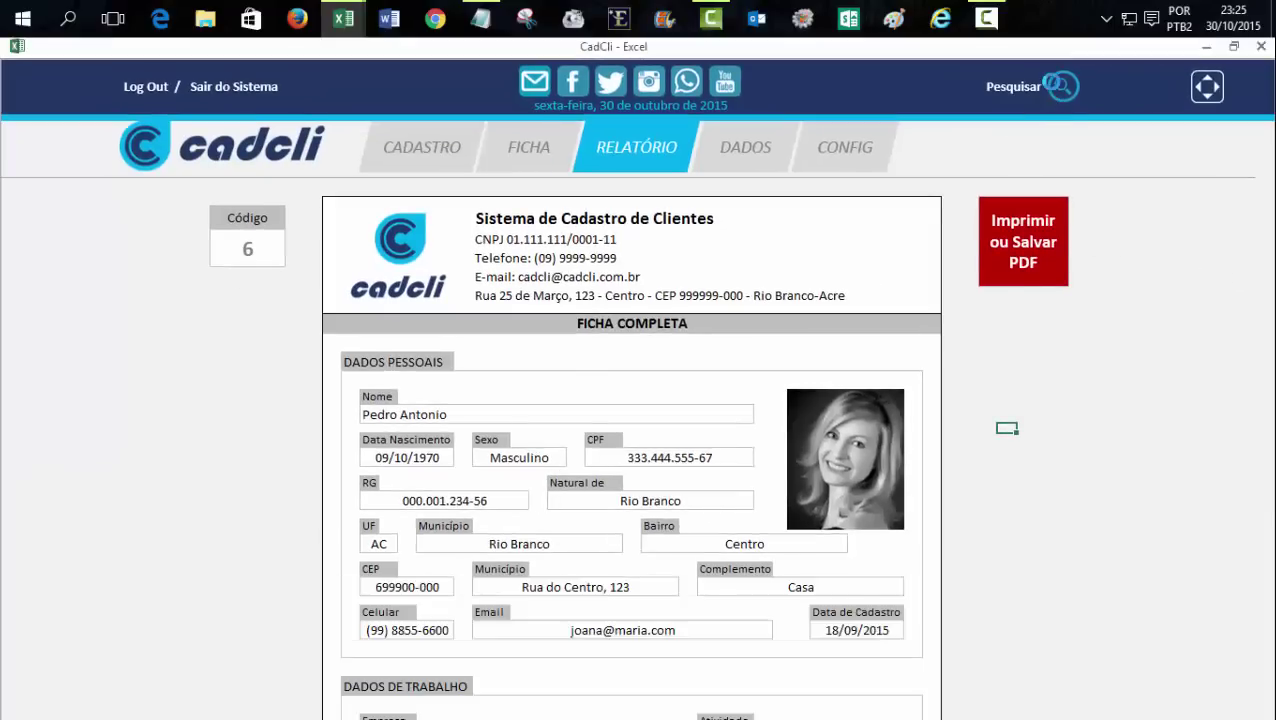
- In full screen, arrow through clients from Joana Maria onward, filling FICHA, then leave full screen
left_click(1055, 88)
left_click(986, 296)
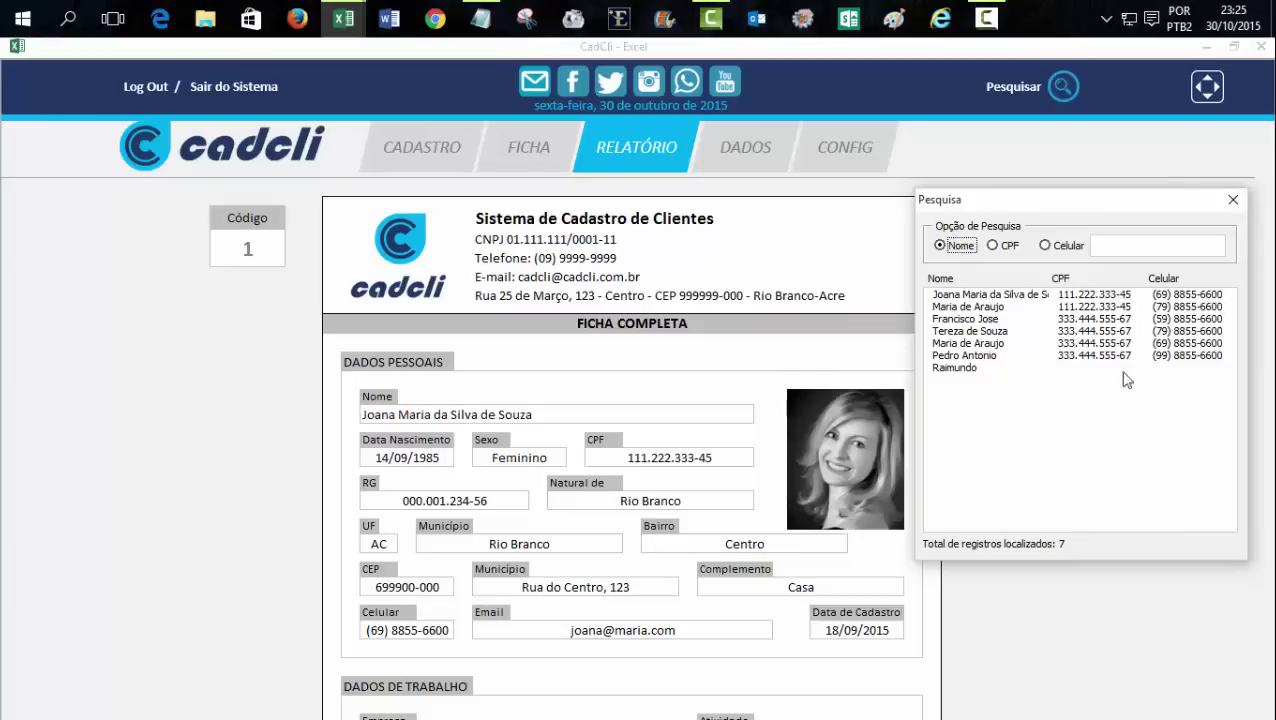
key("Down")
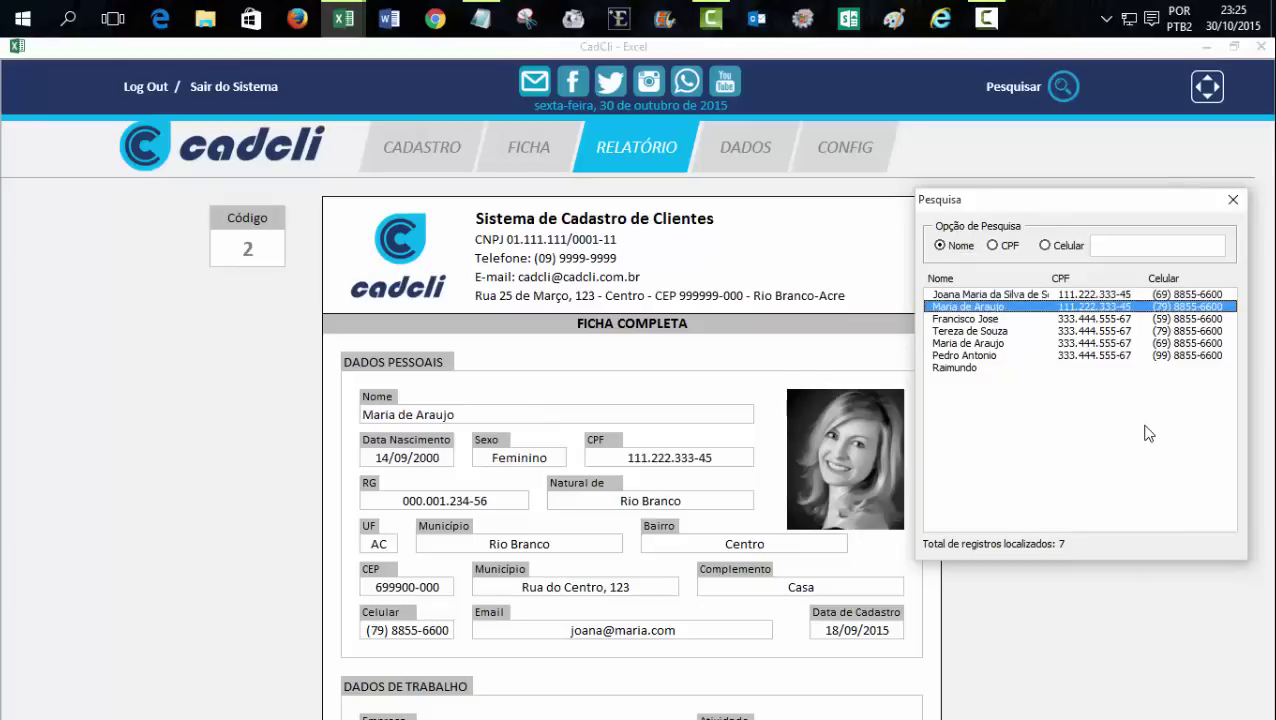
key("Down")
key("Down")
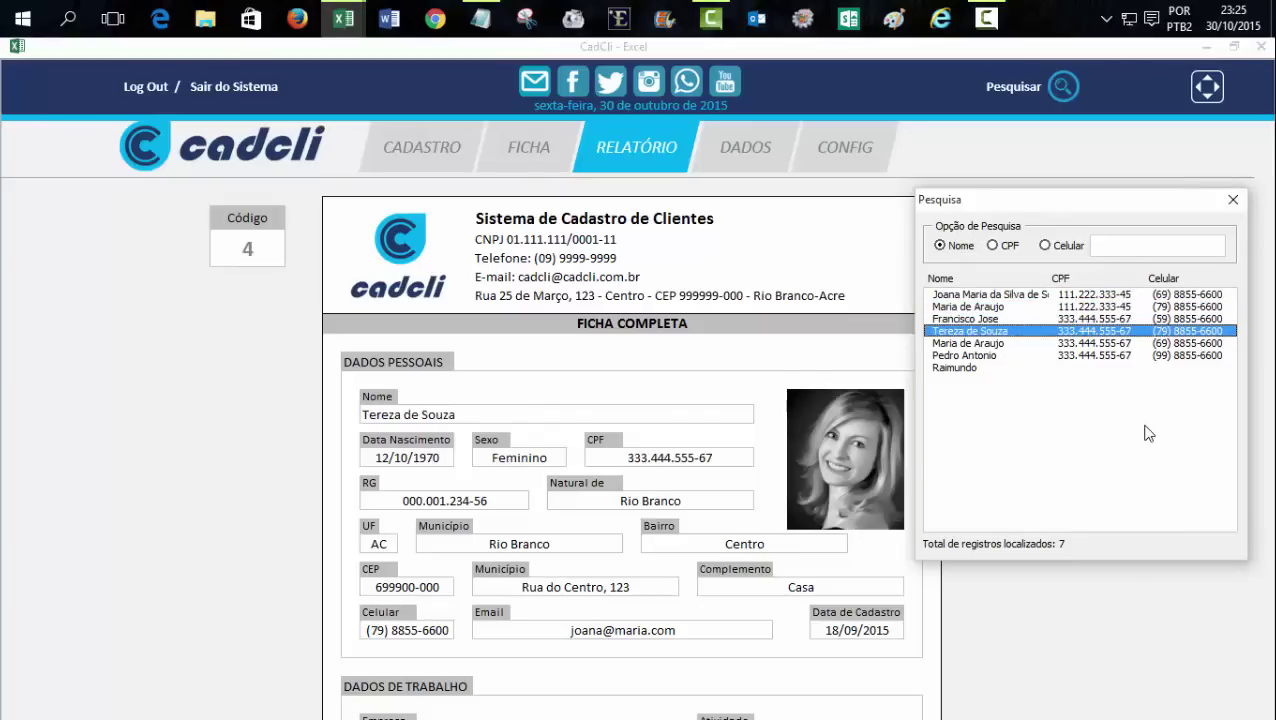
key("Down")
key("Down")
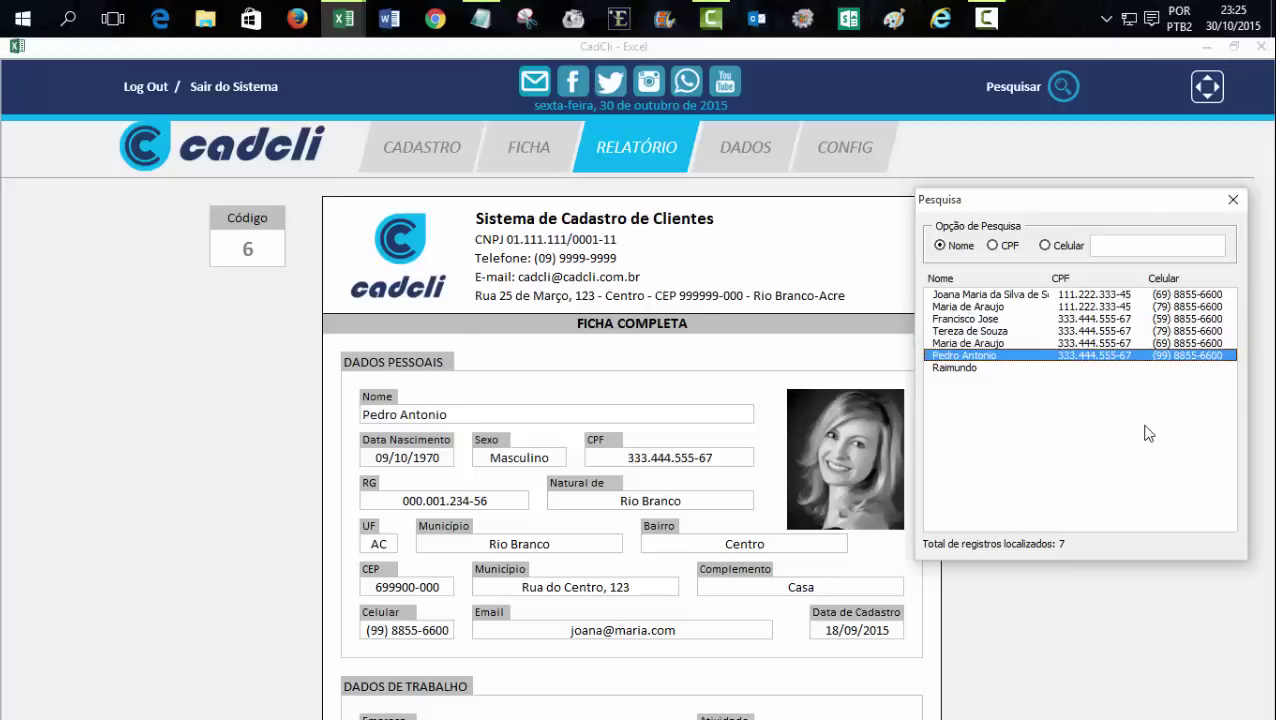
key("Up")
key("Up")
key("Up")
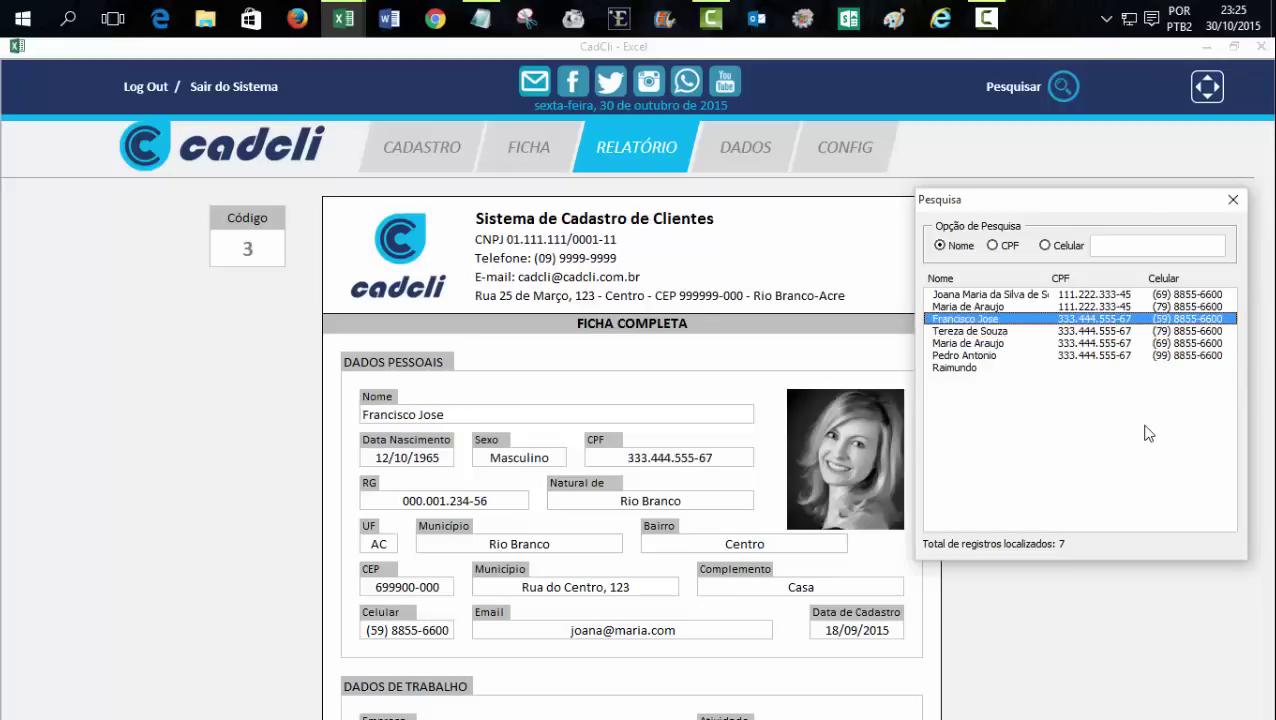
key("Up")
key("Up")
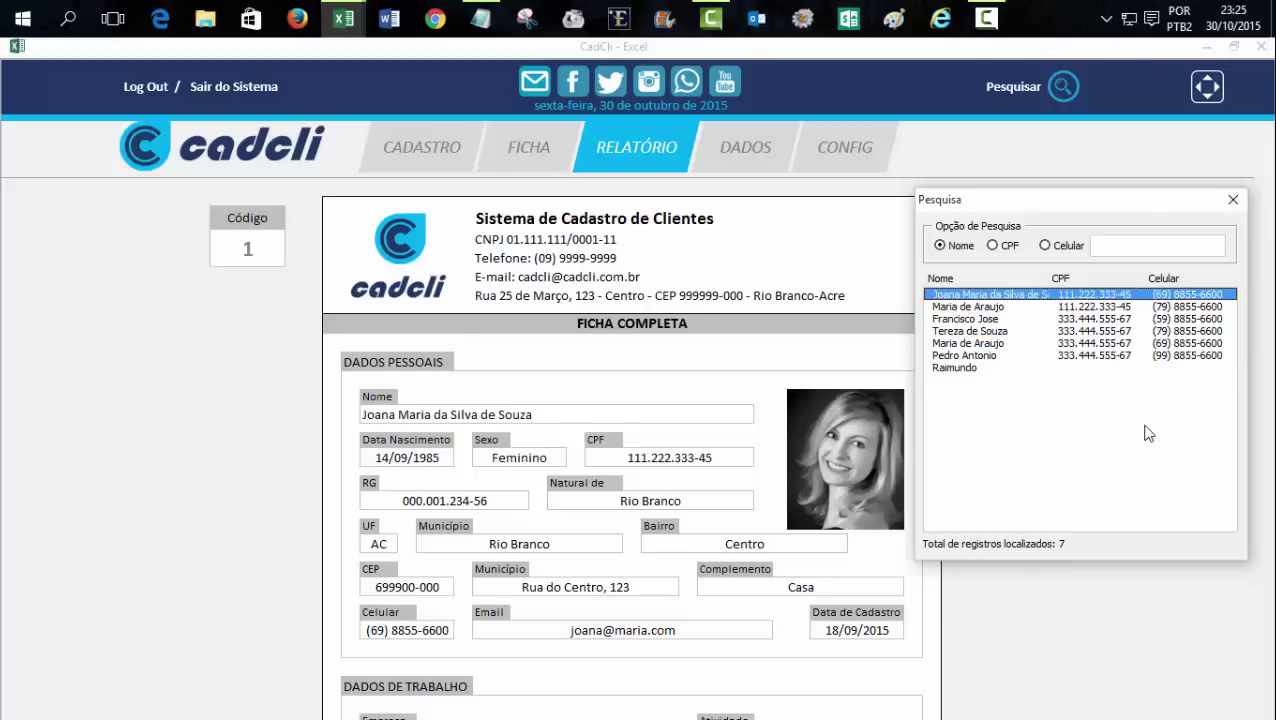
key("Down")
key("Down")
key("Down")
key("Down")
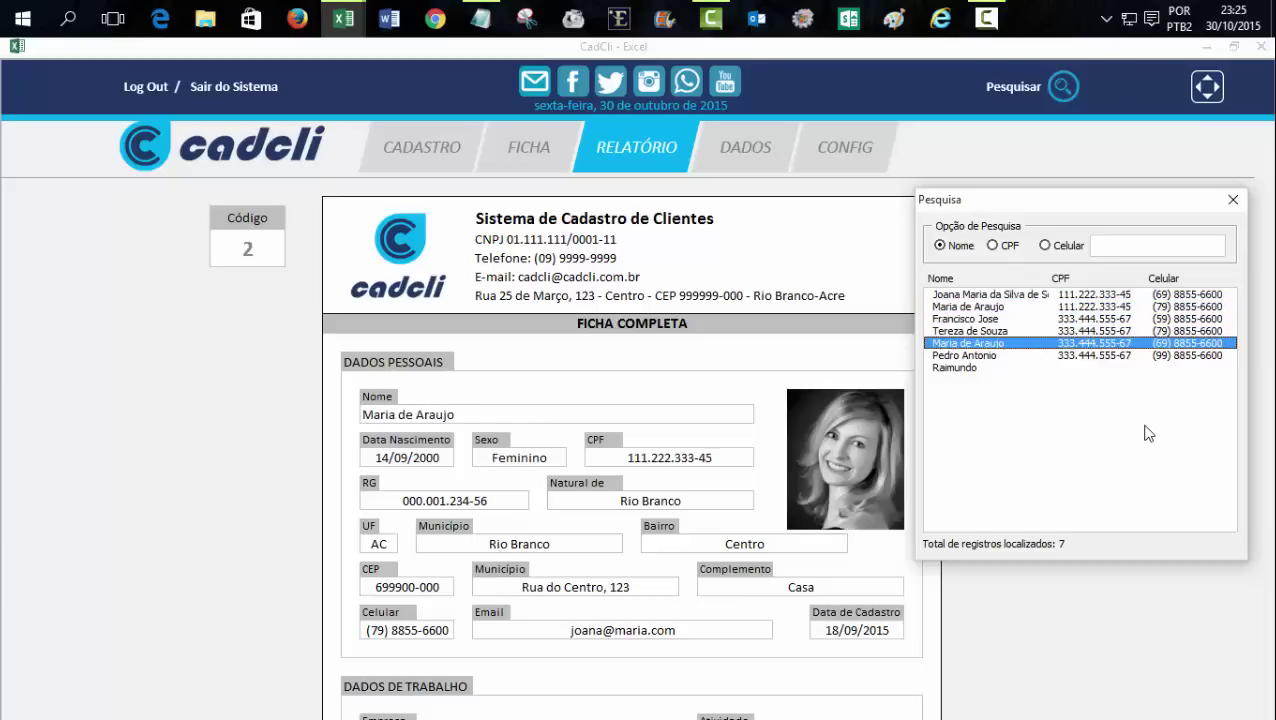
key("Down")
key("Down")
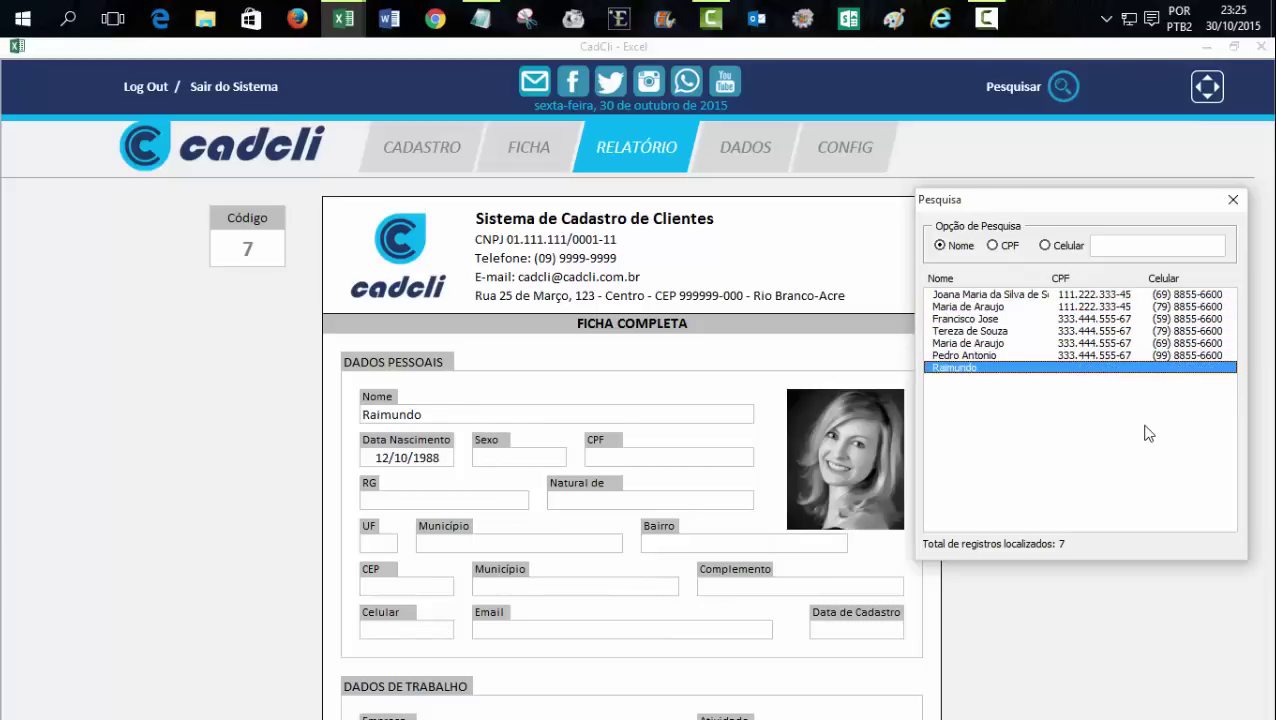
left_click(1233, 199)
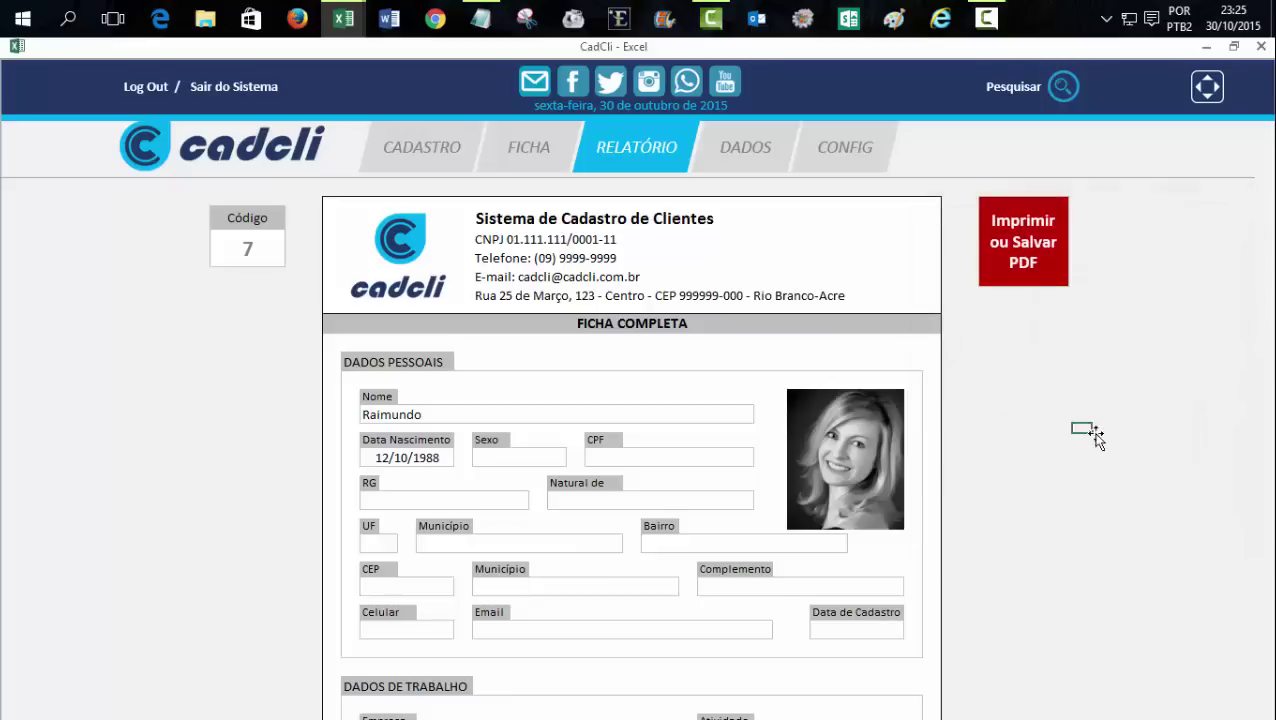
left_click(1098, 430)
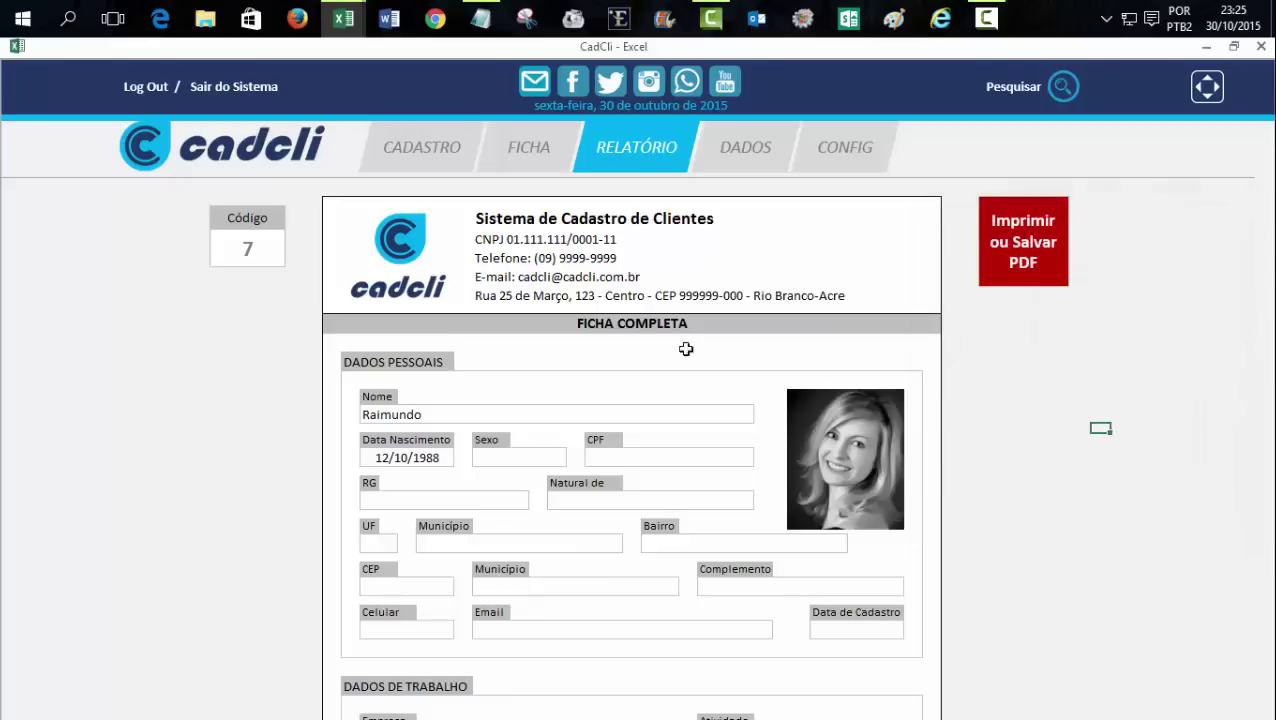
left_click(1197, 100)
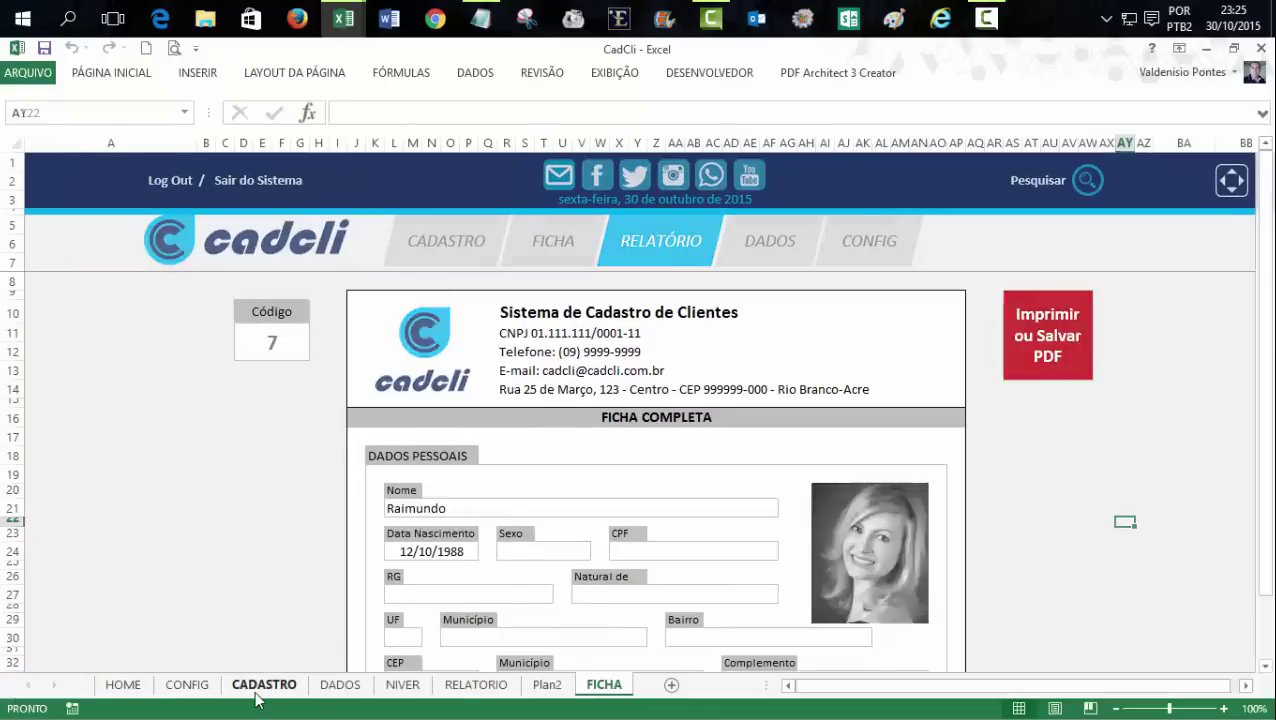
- Enter 1 in cell A1 of CADASTRO, then show FICHA in full screen
left_click(256, 690)
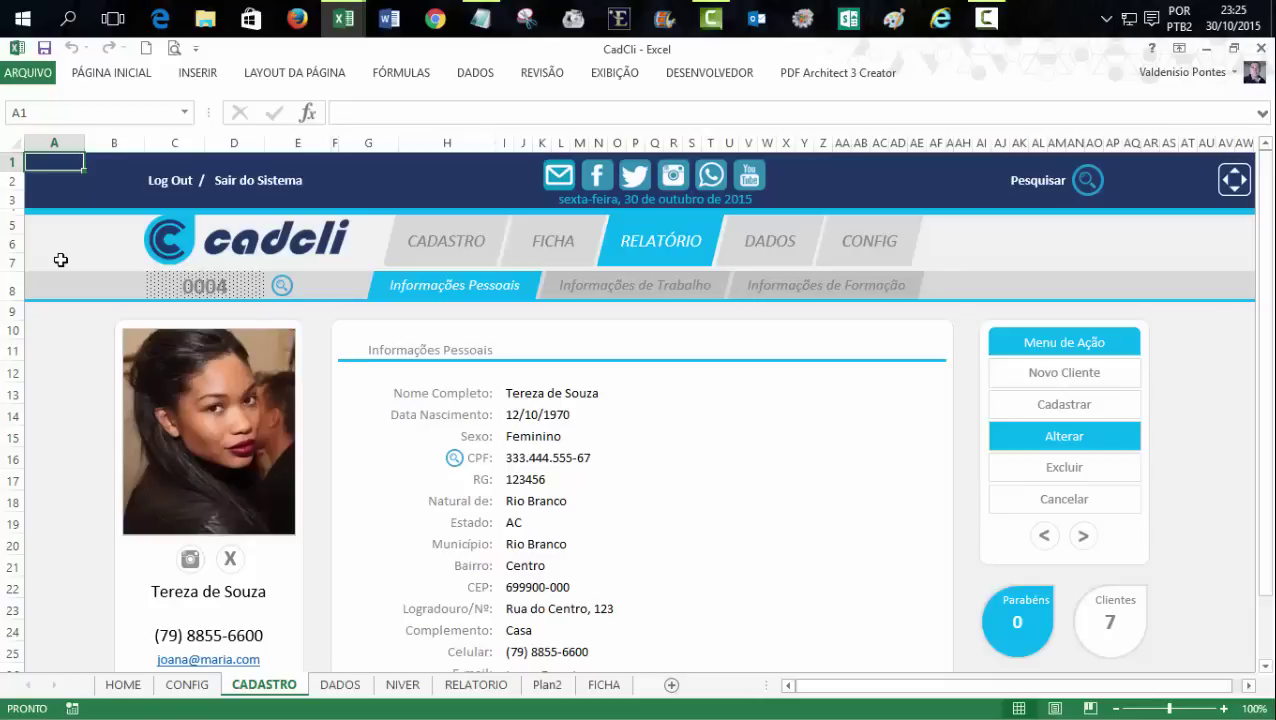
type("1")
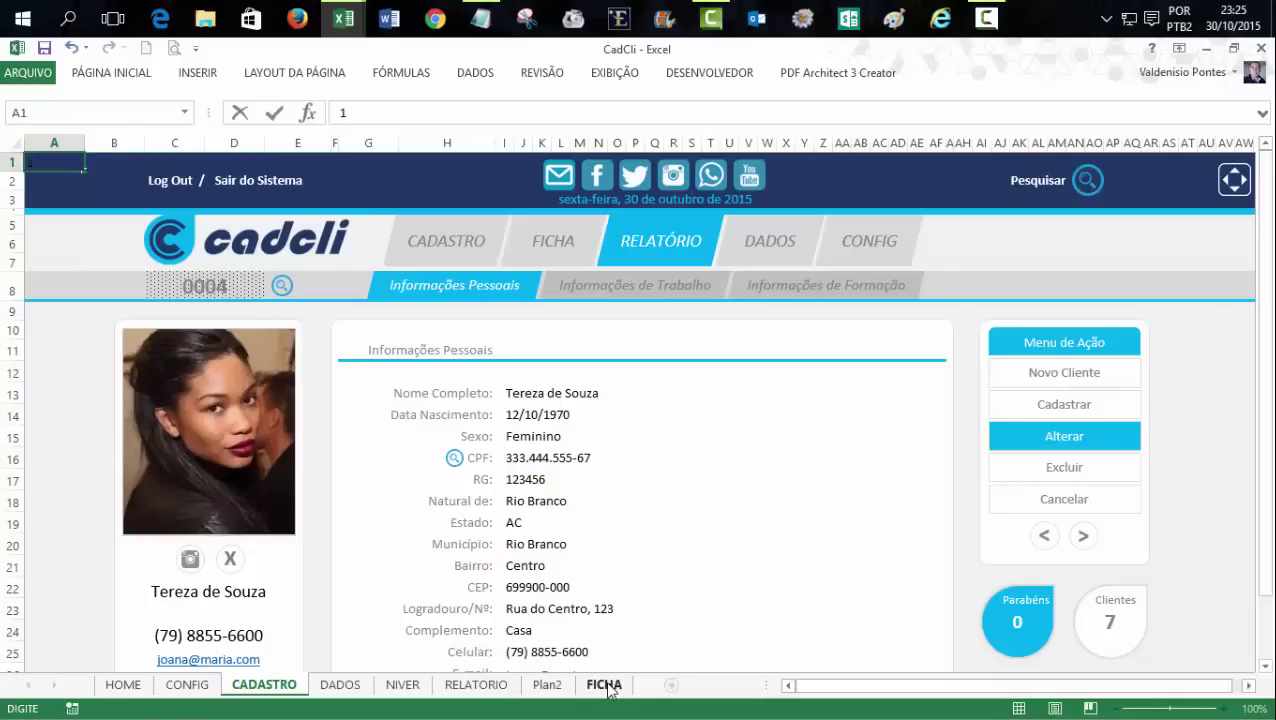
left_click(604, 686)
left_click(1200, 455)
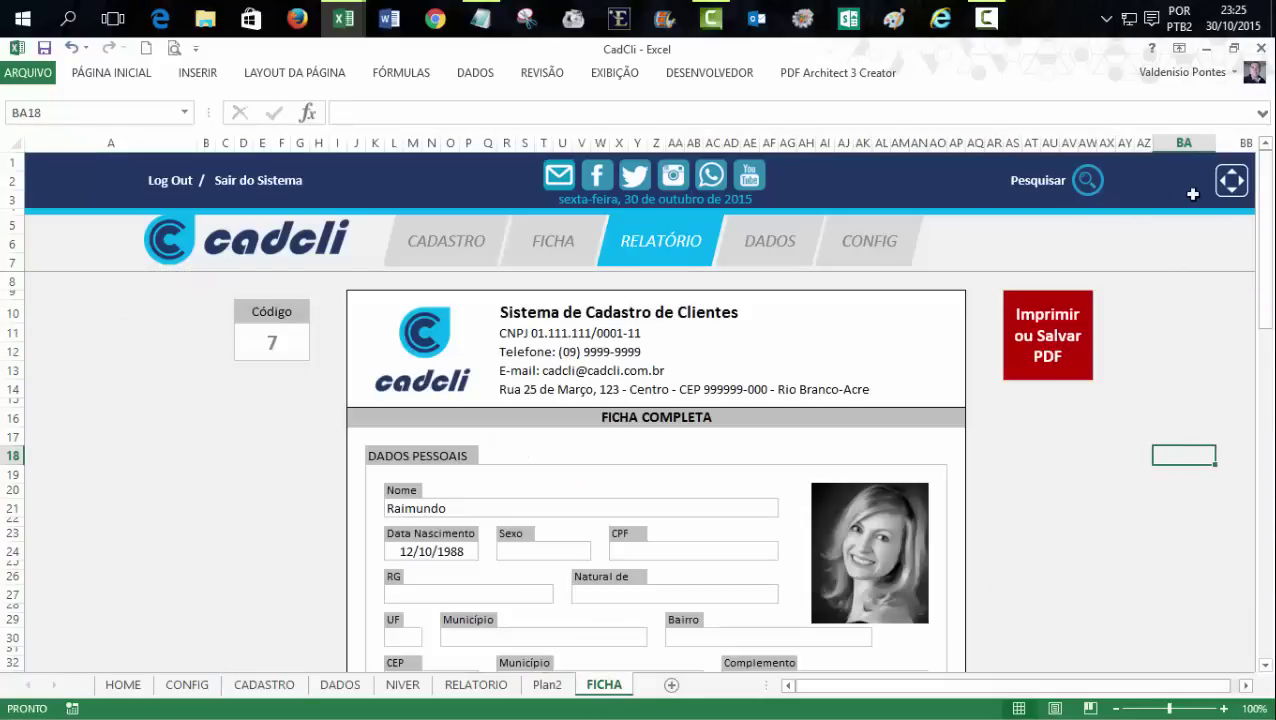
left_click(1231, 180)
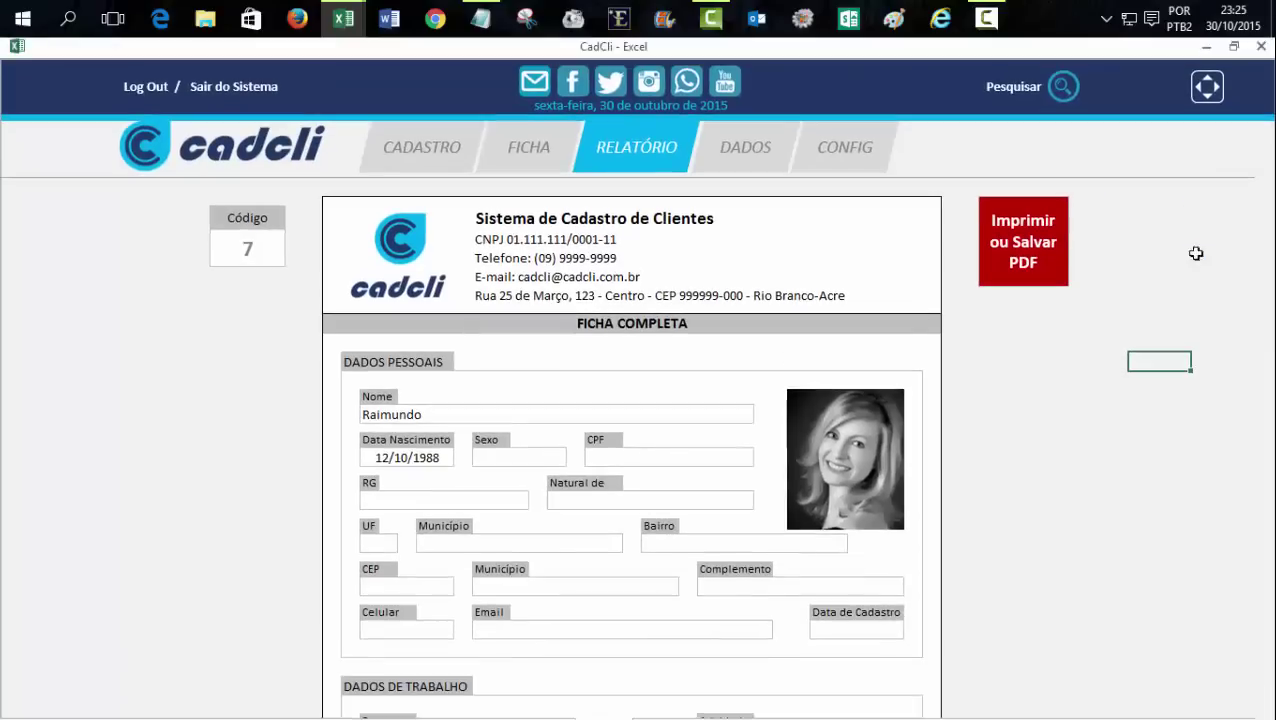
- Arrow through the search list and confirm FICHA stays on client code 7's record
left_click(1066, 88)
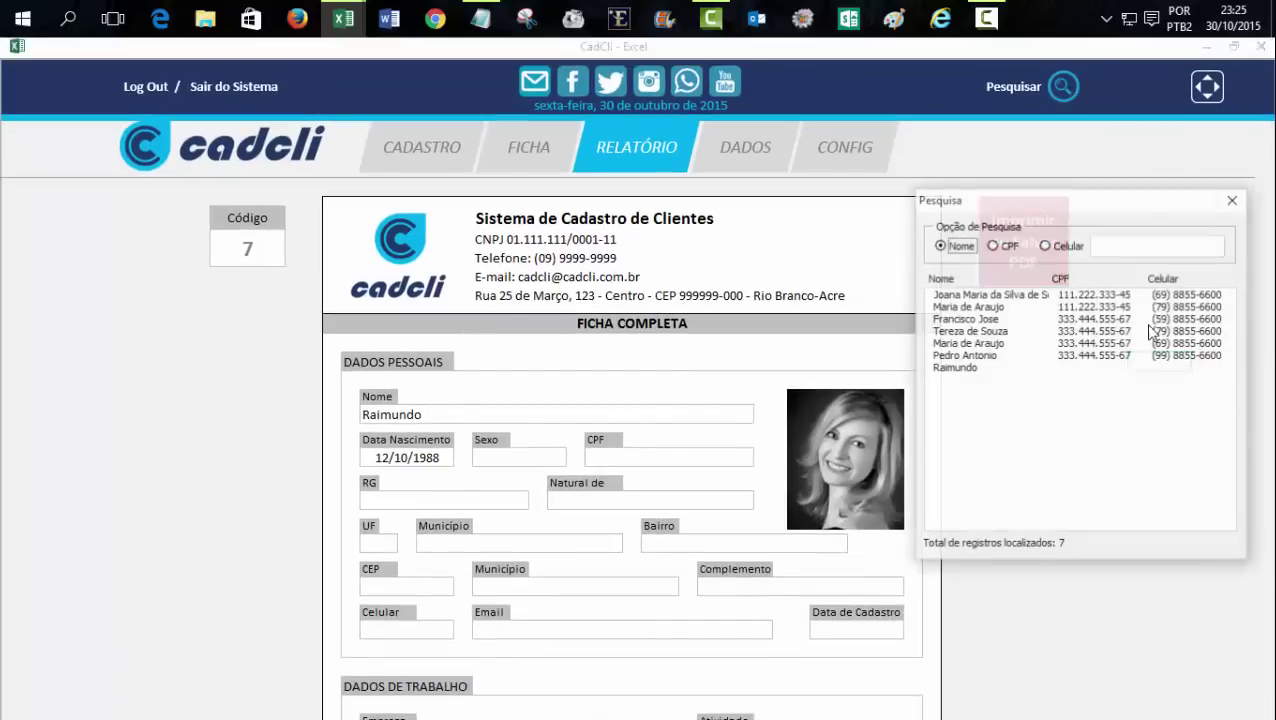
left_click(958, 297)
key("Down")
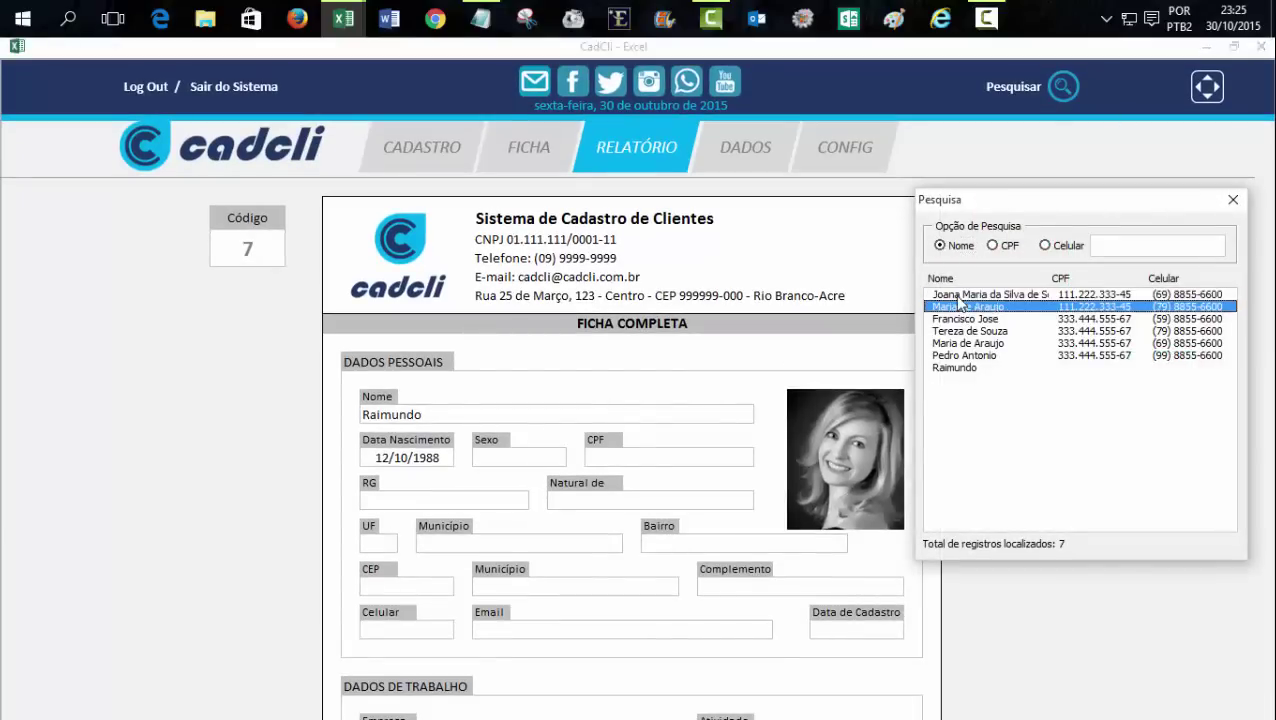
key("Down")
key("Down")
key("Down")
key("Down")
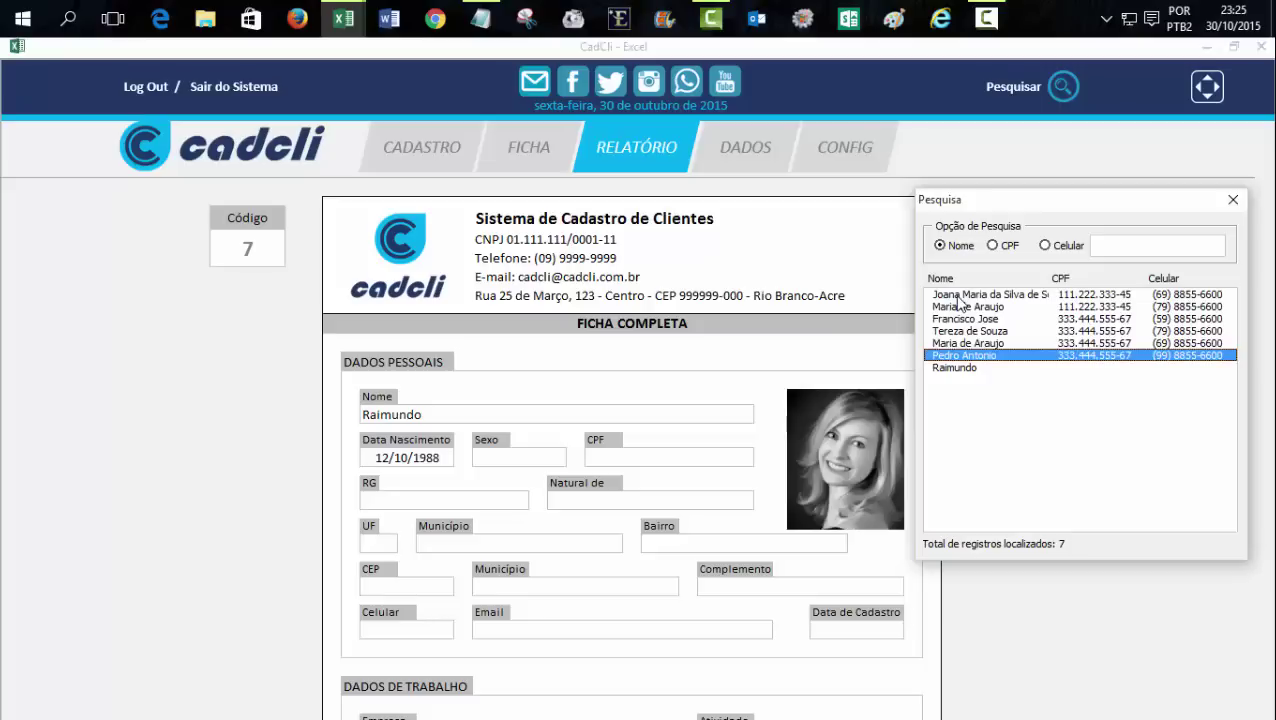
key("Down")
key("Up")
key("Up")
key("Up")
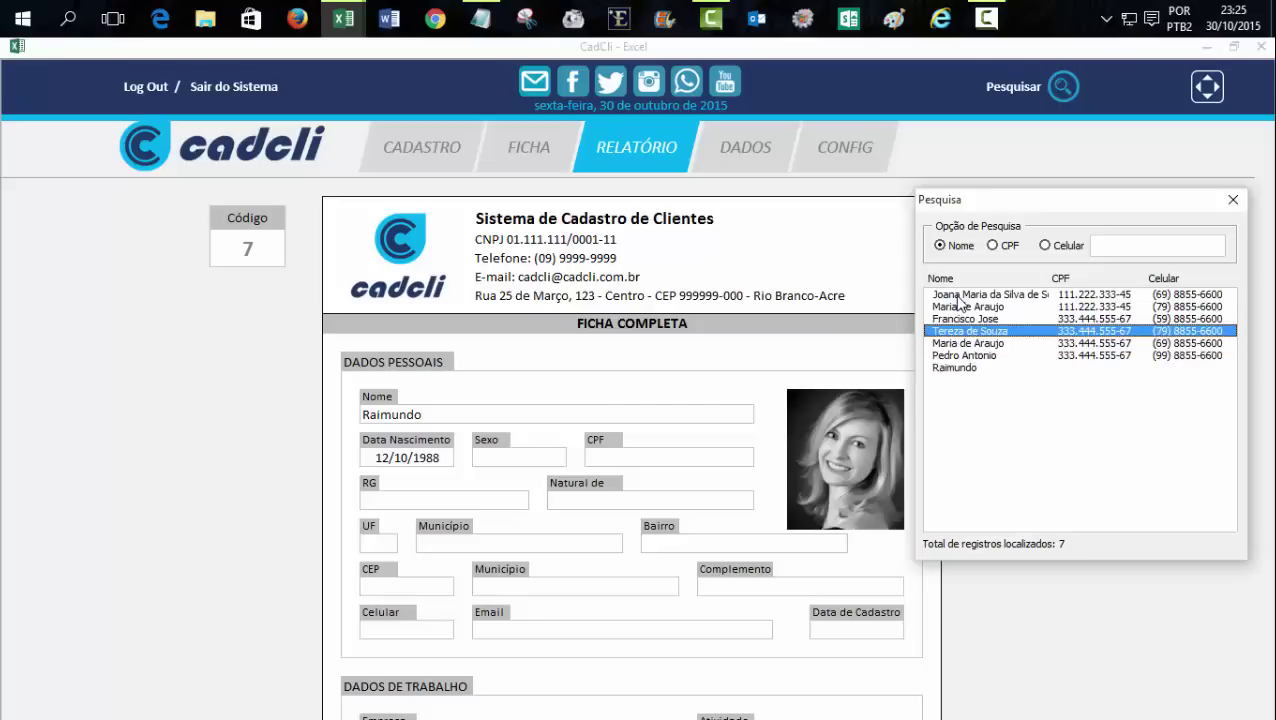
key("Up")
key("Up")
key("Up")
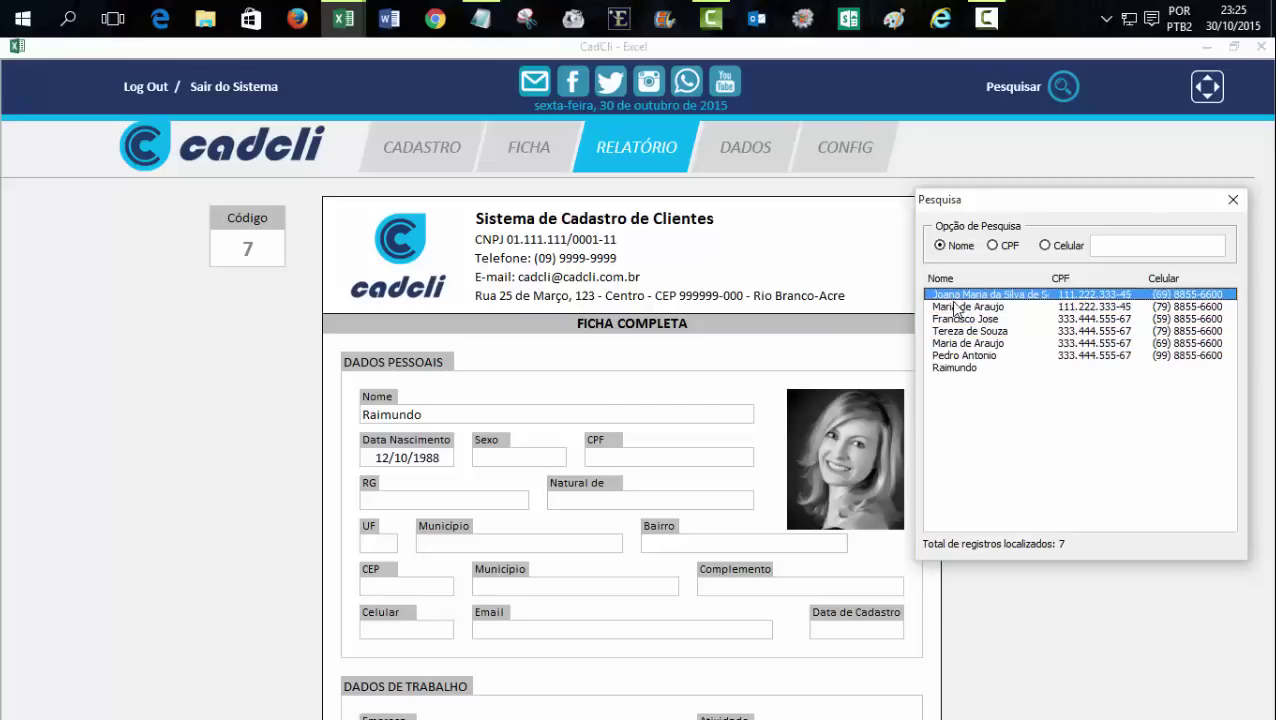
left_click(1233, 199)
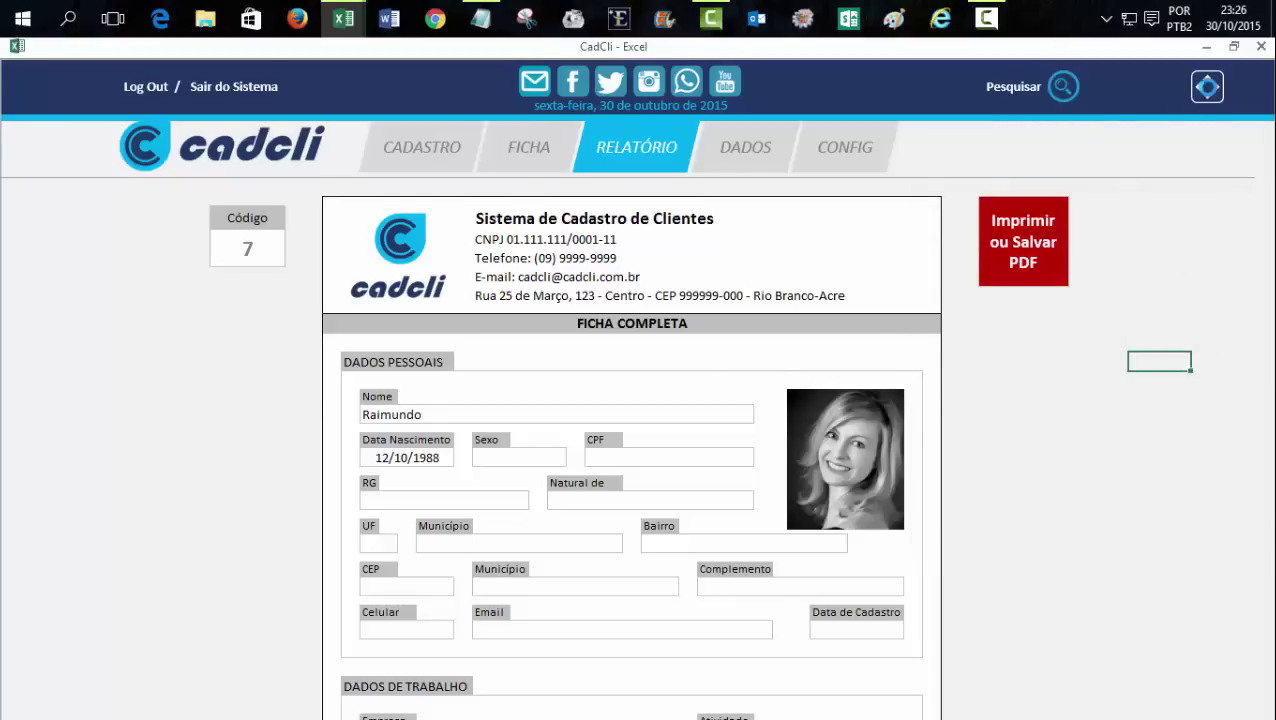
left_click(1207, 86)
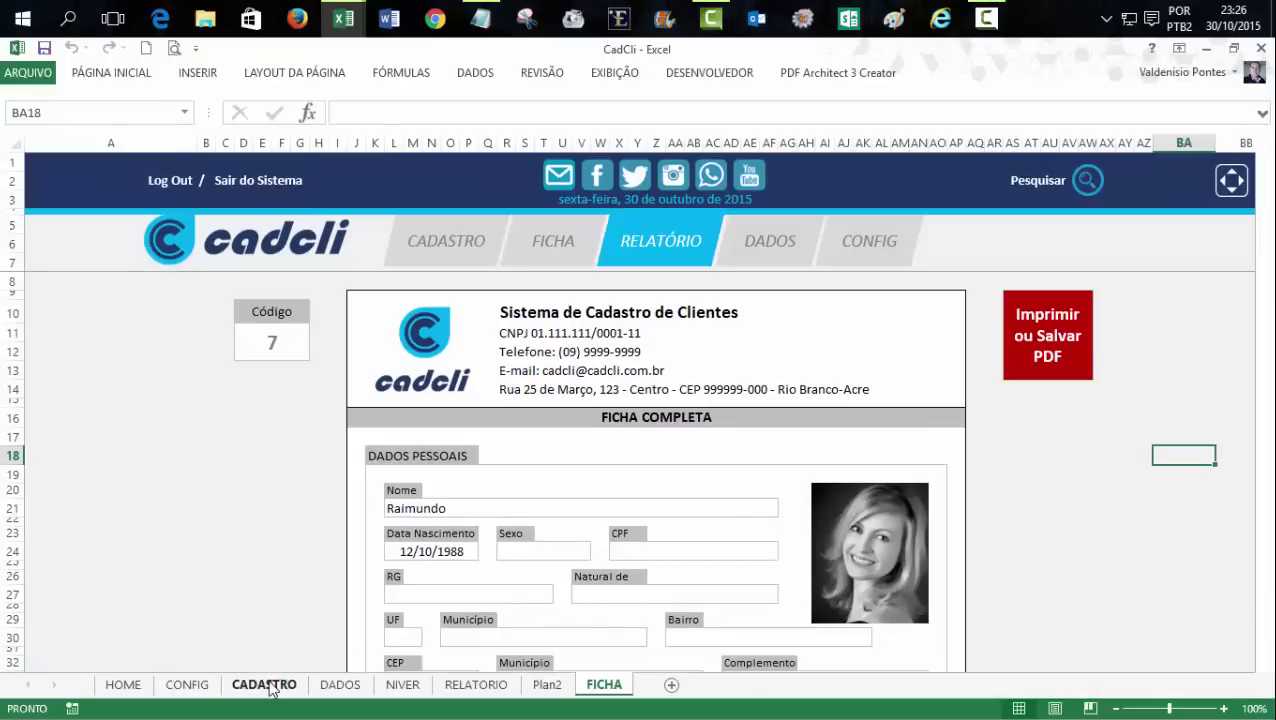
- On CADASTRO, arrow through the search list down to Raimundo, filling the form with client 0007
left_click(266, 684)
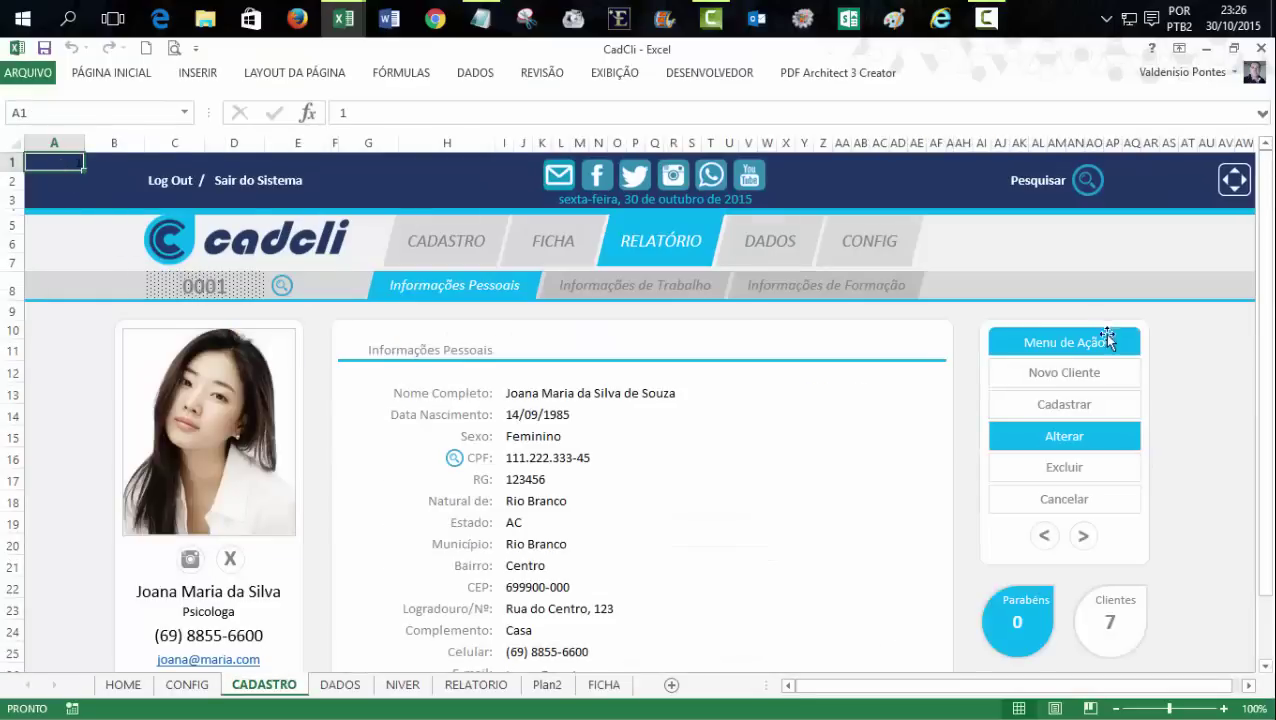
left_click(1084, 184)
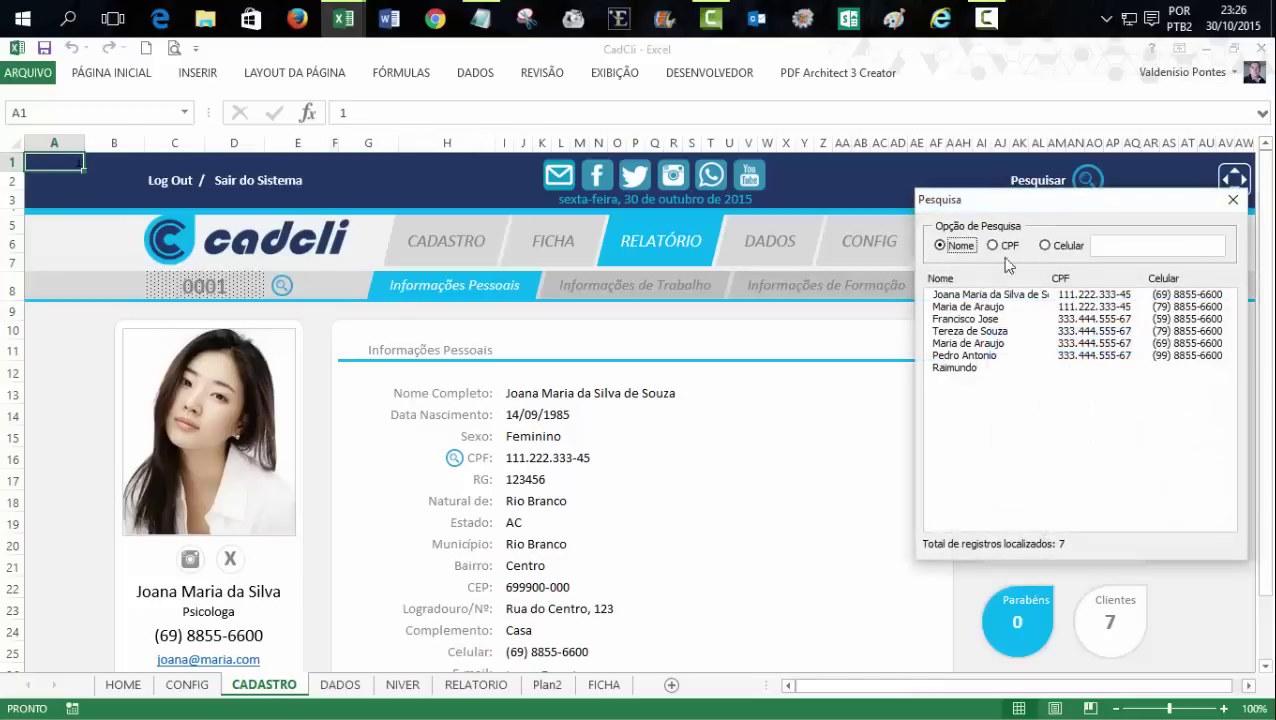
left_click(967, 300)
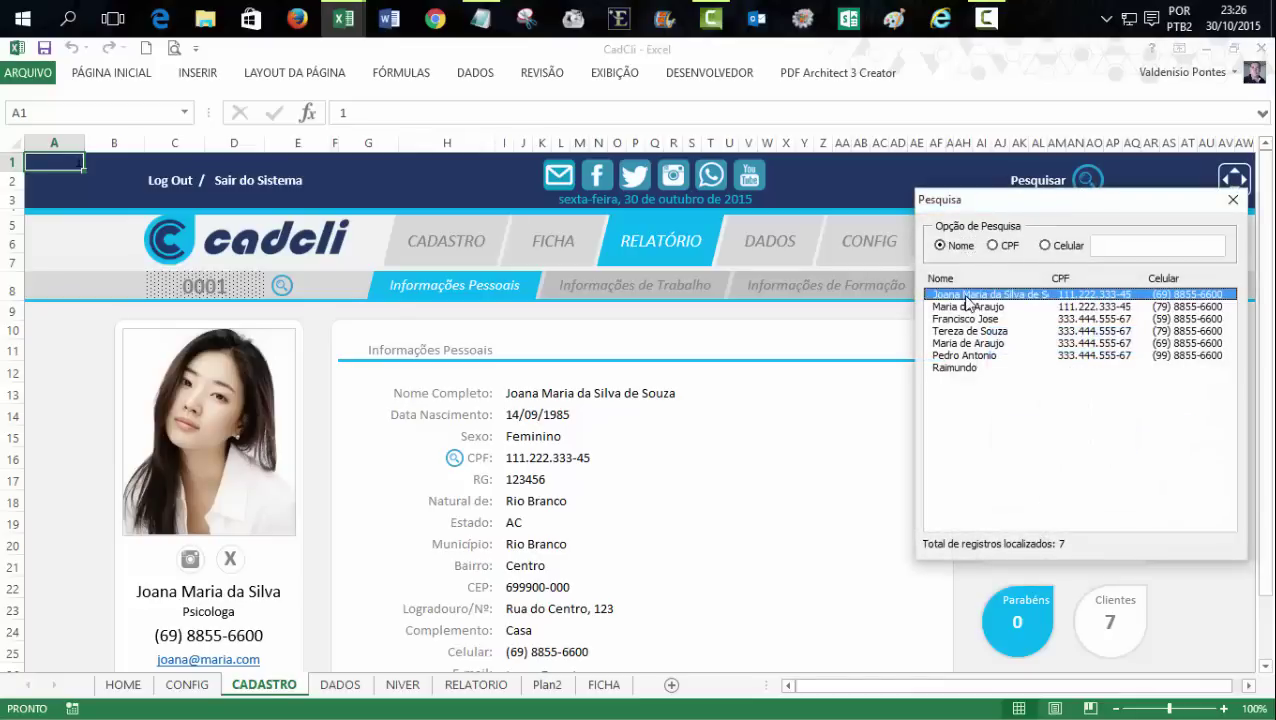
key("Down")
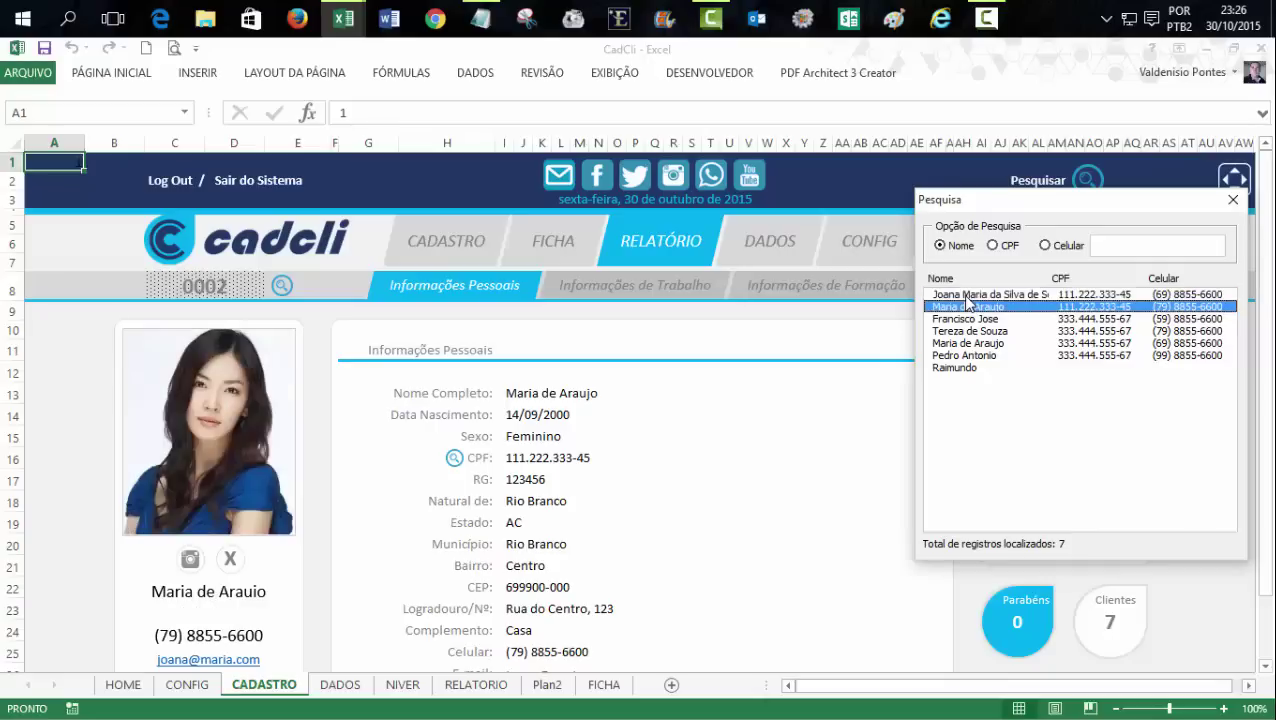
key("Down")
key("Down")
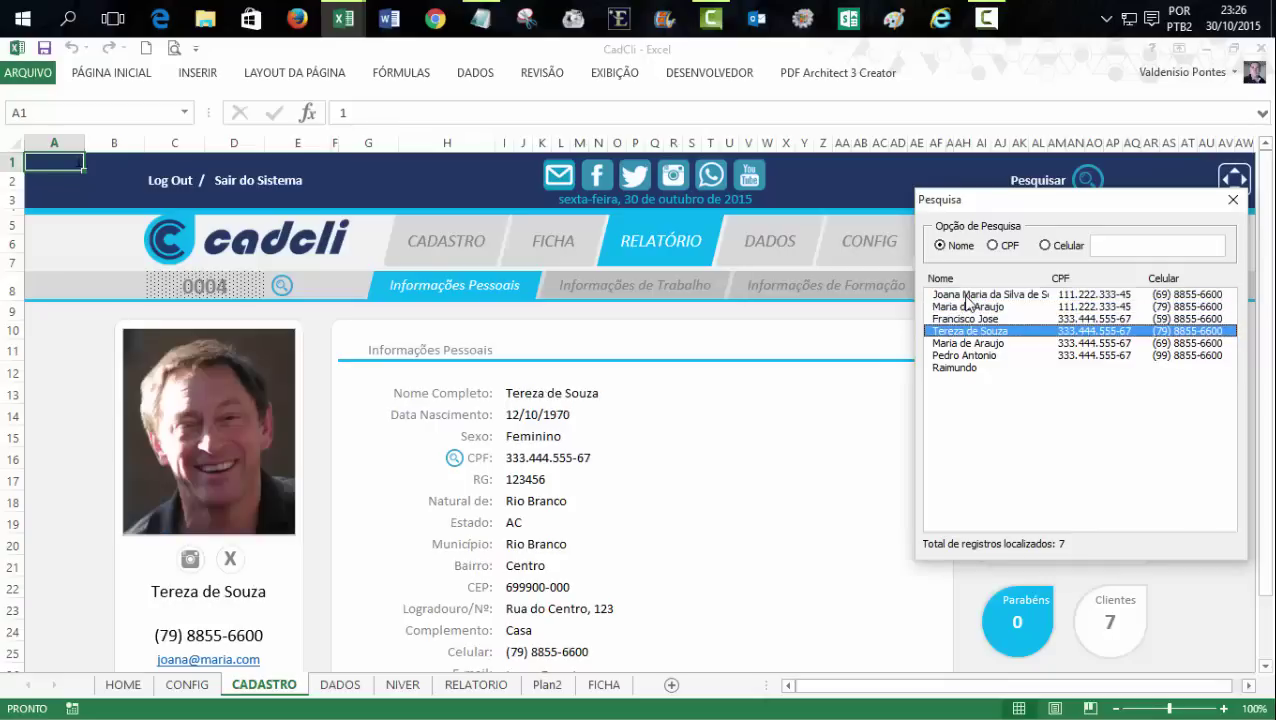
key("Down")
key("Down")
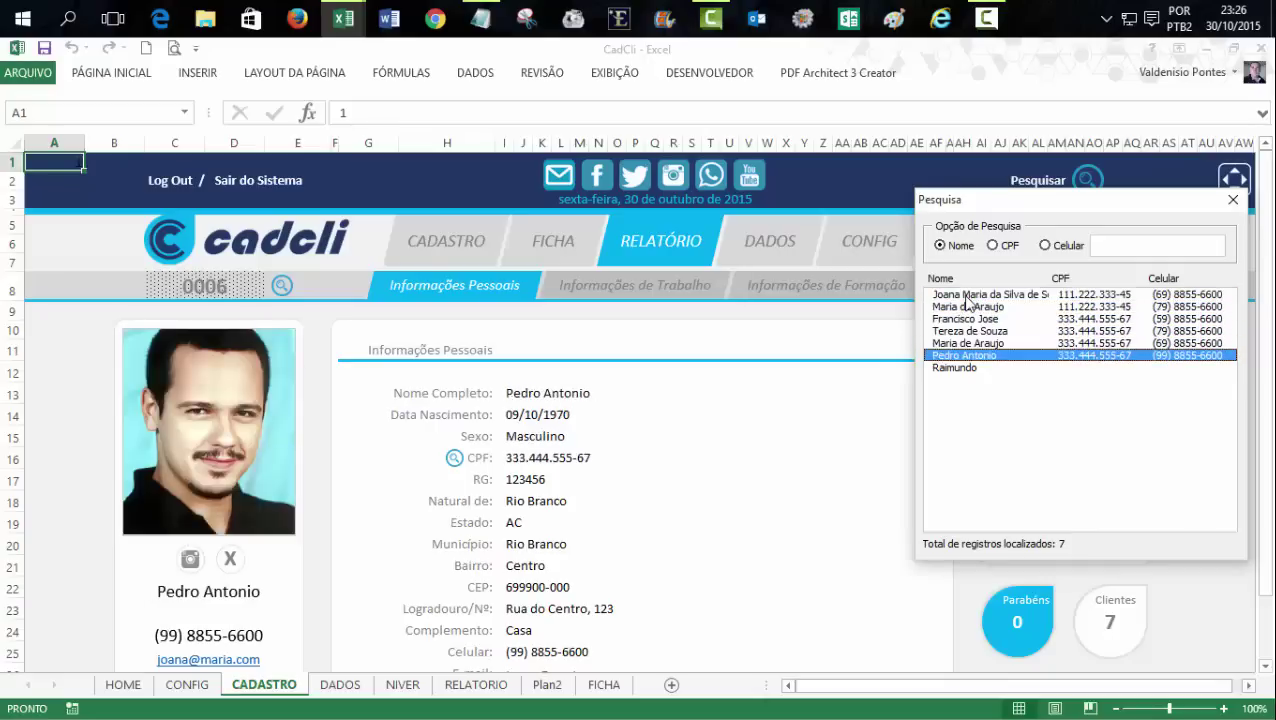
key("Down")
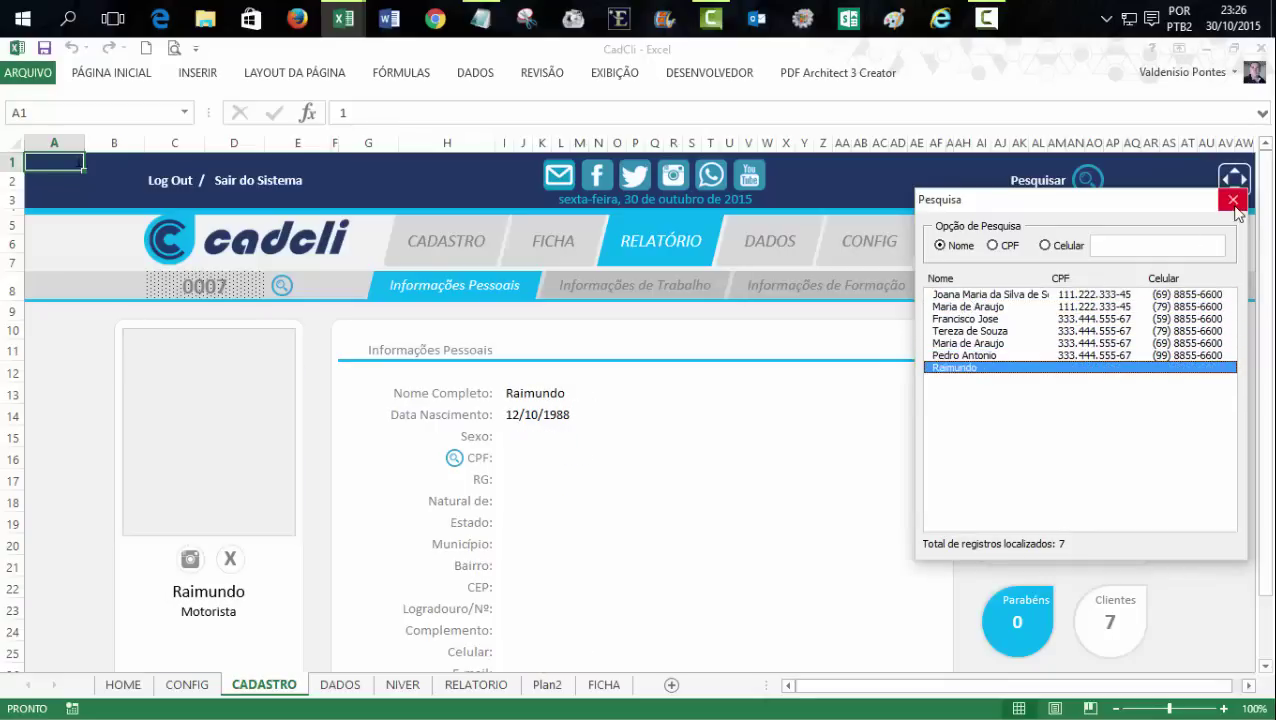
left_click(1233, 199)
left_click(1205, 413)
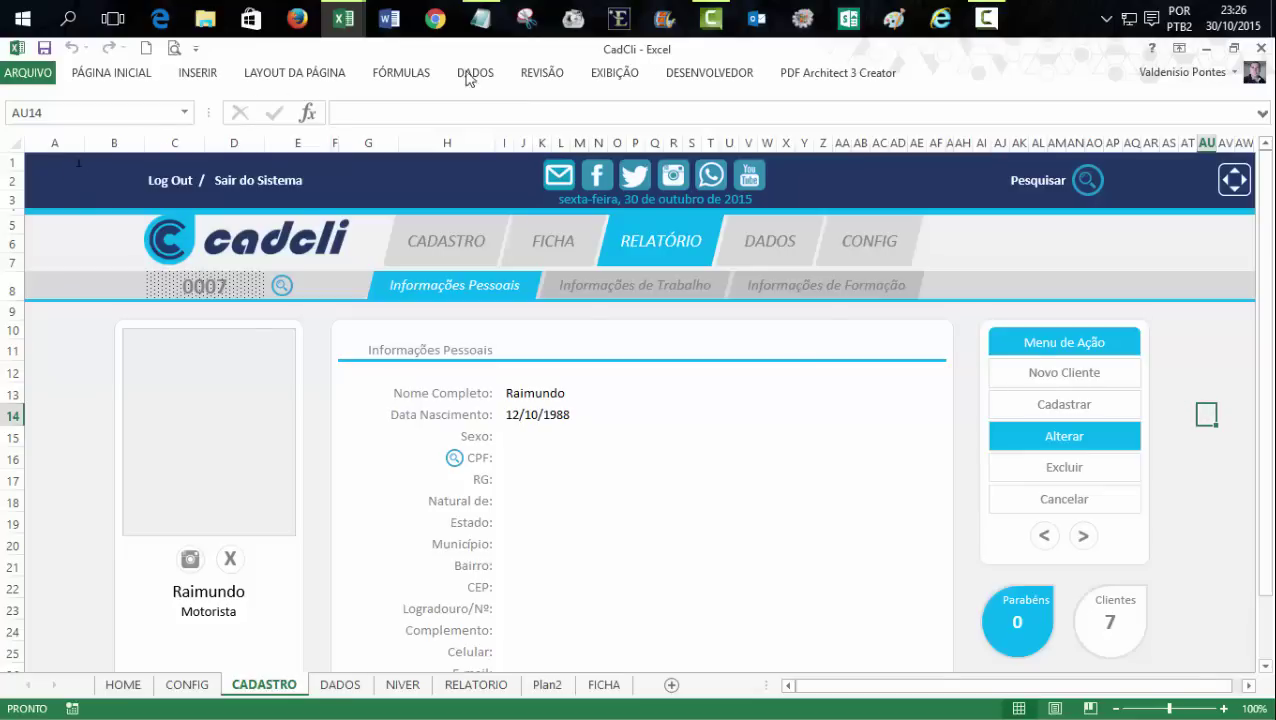
- Show frmPesquisa's ListBox1_Click code, highlighting its condition that checks CADASTRO's cell A1
mouse_move(343, 18)
left_click(475, 147)
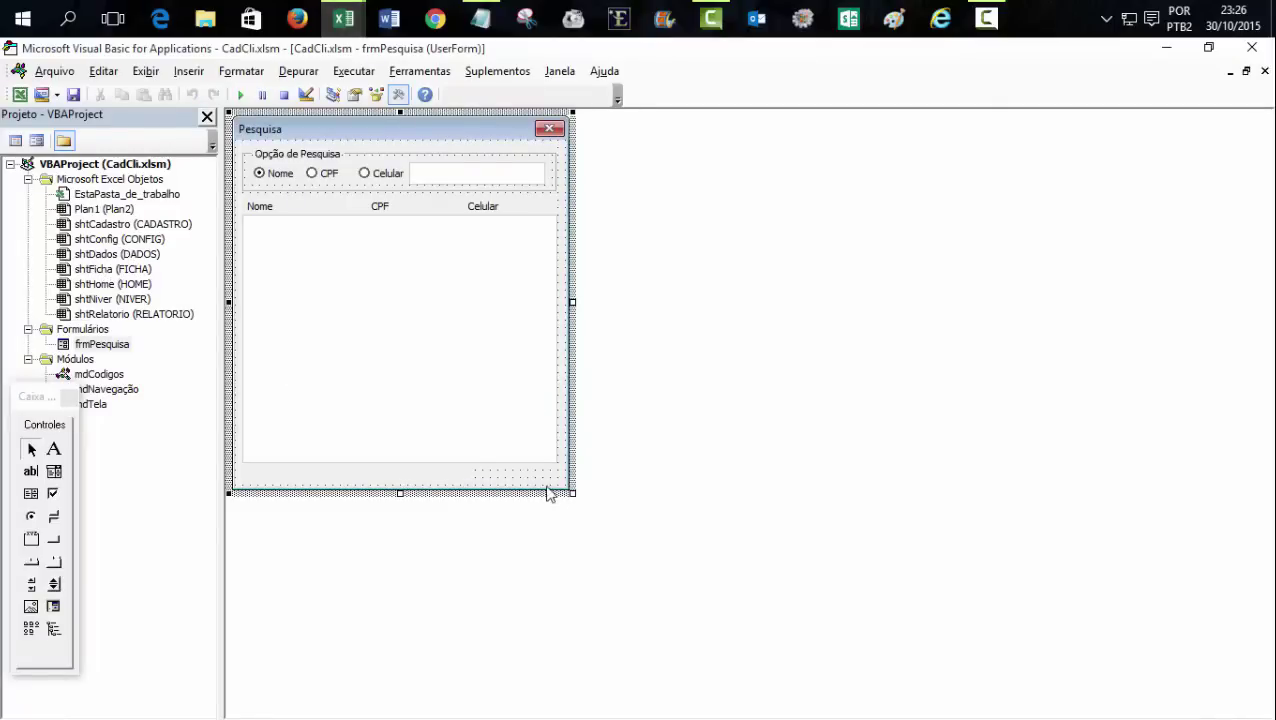
key("F7")
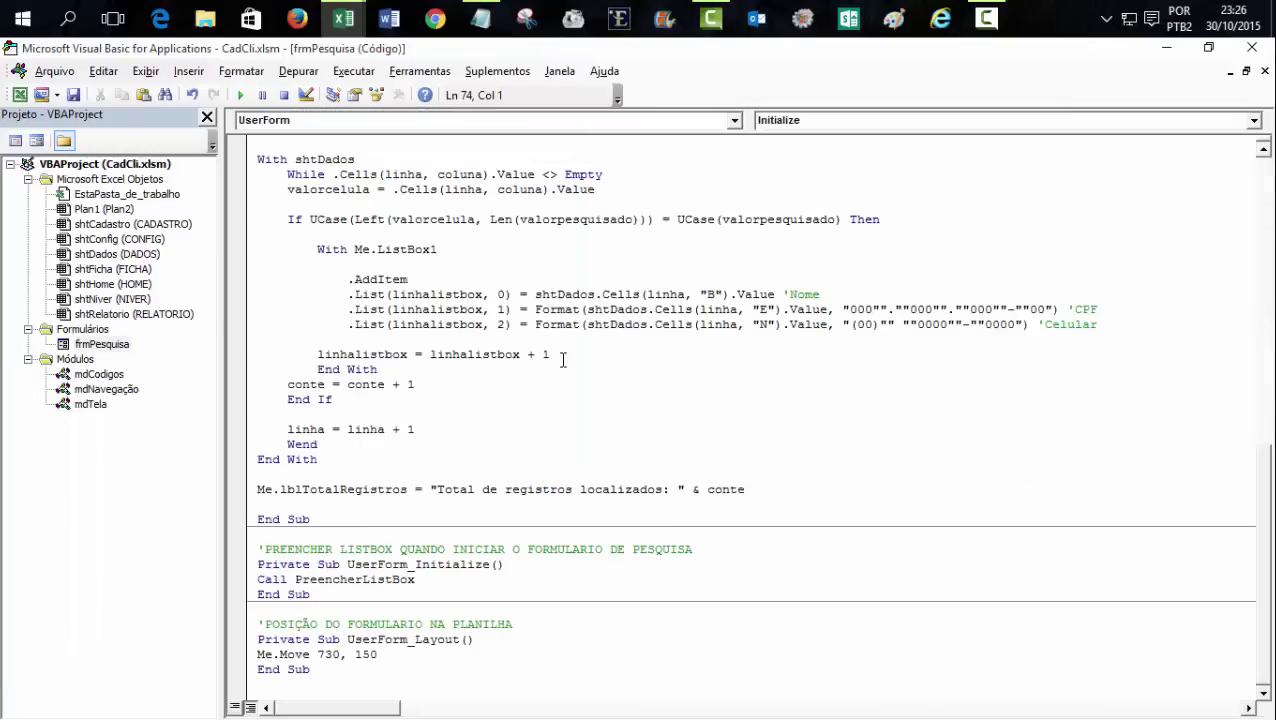
left_click_drag(1264, 509, 1238, 210)
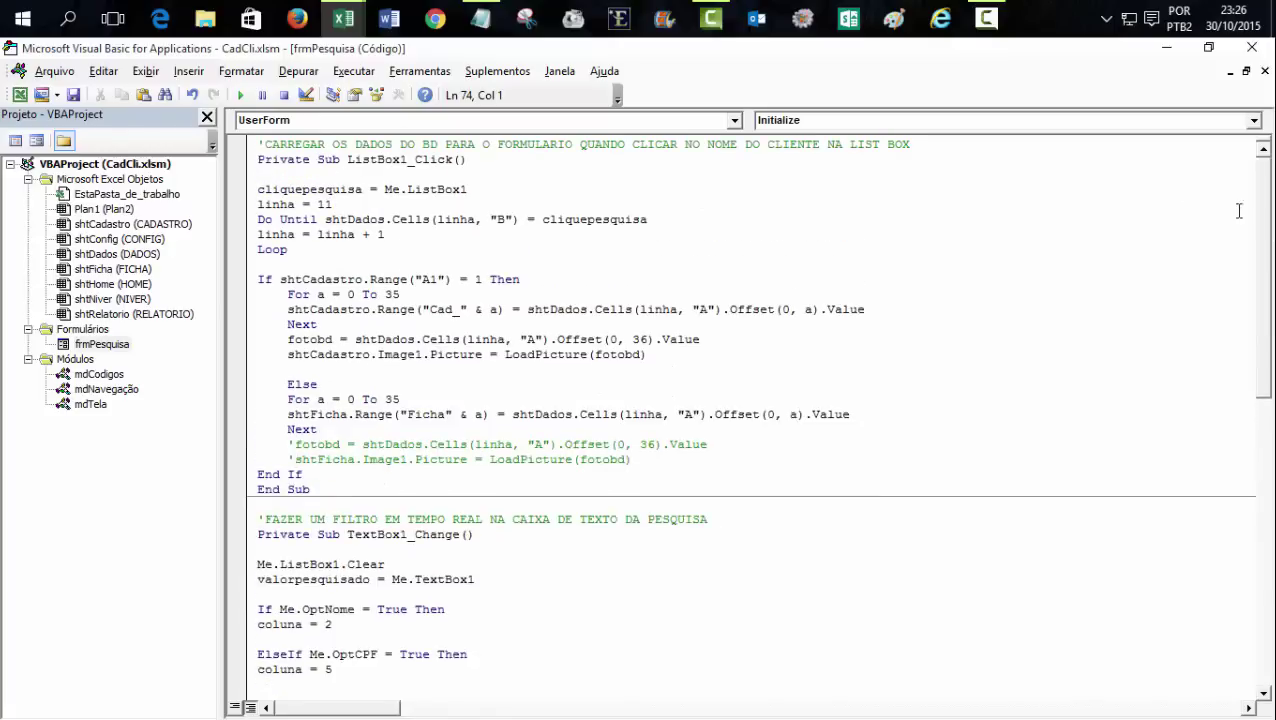
left_click_drag(281, 279, 482, 279)
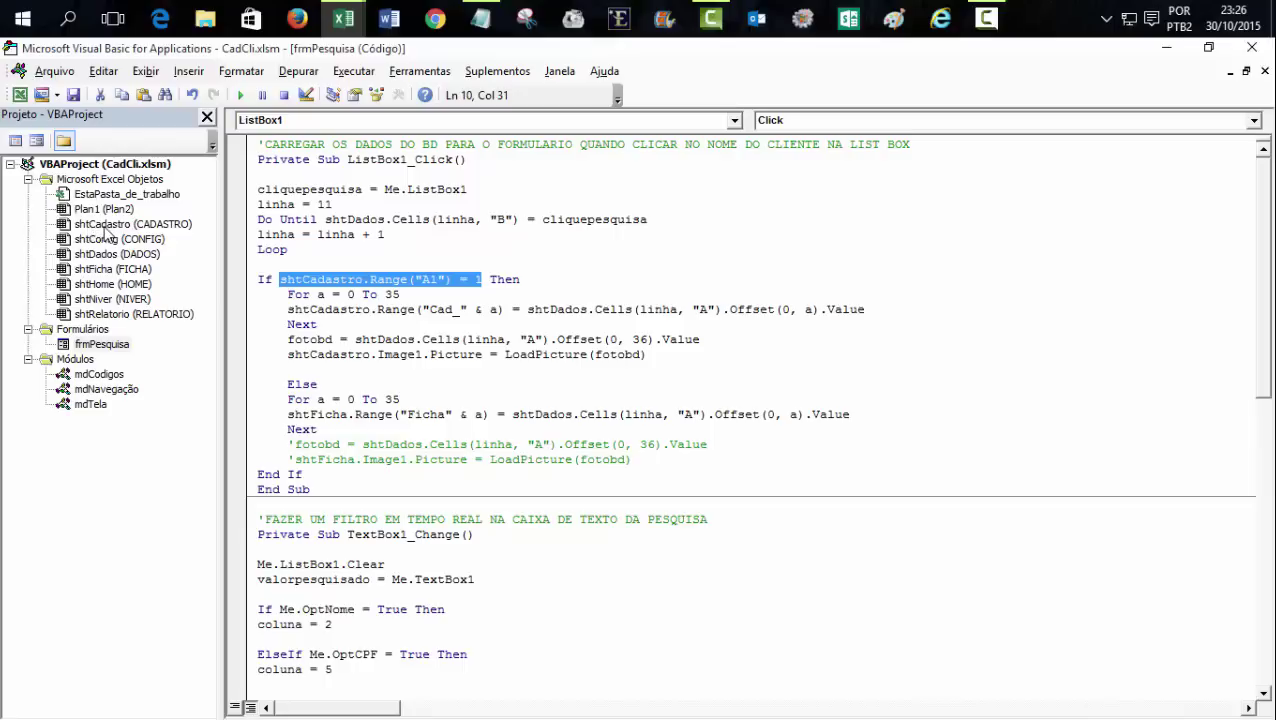
left_click(106, 224)
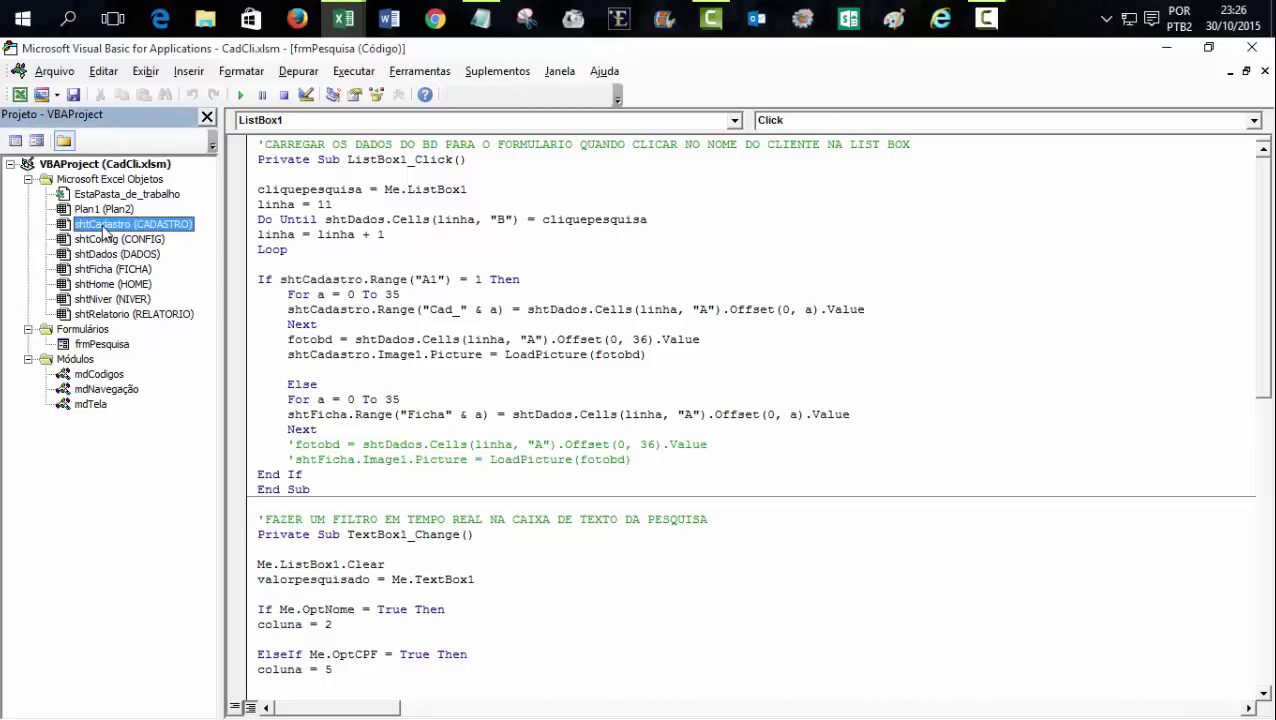
- Add a Worksheet_Activate routine to the shtCadastro code module
double_click(105, 228)
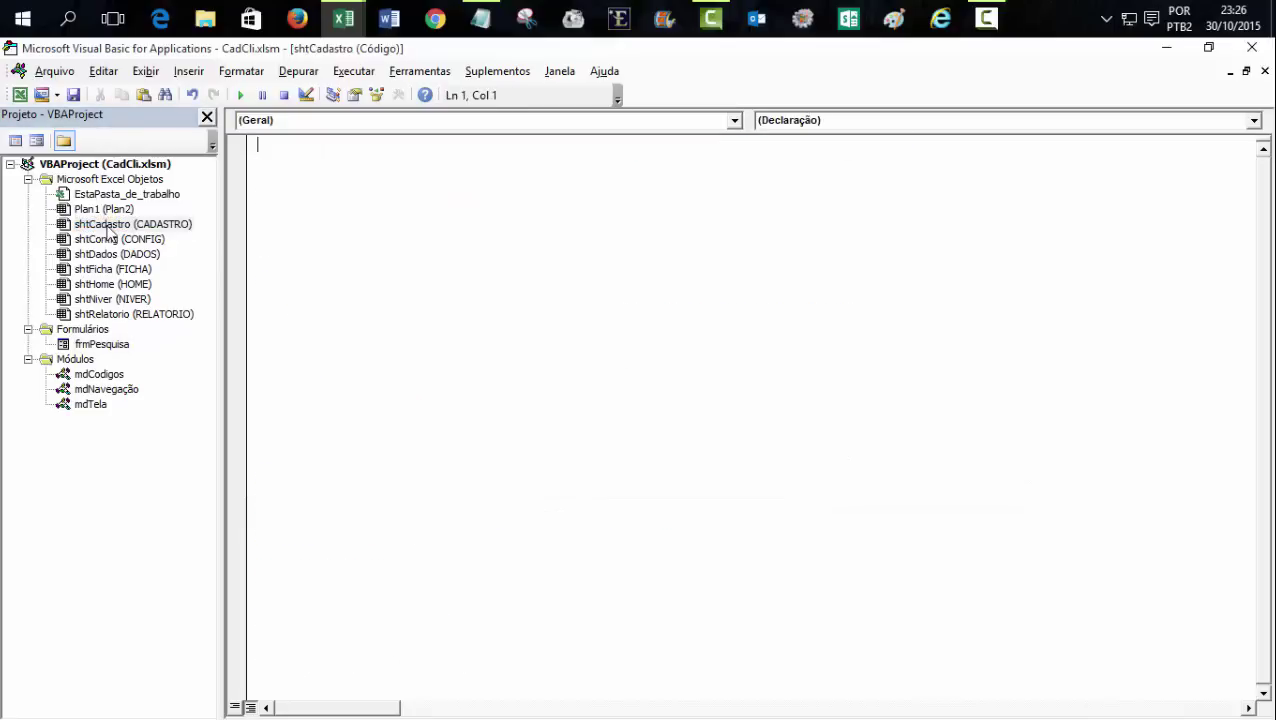
left_click(734, 120)
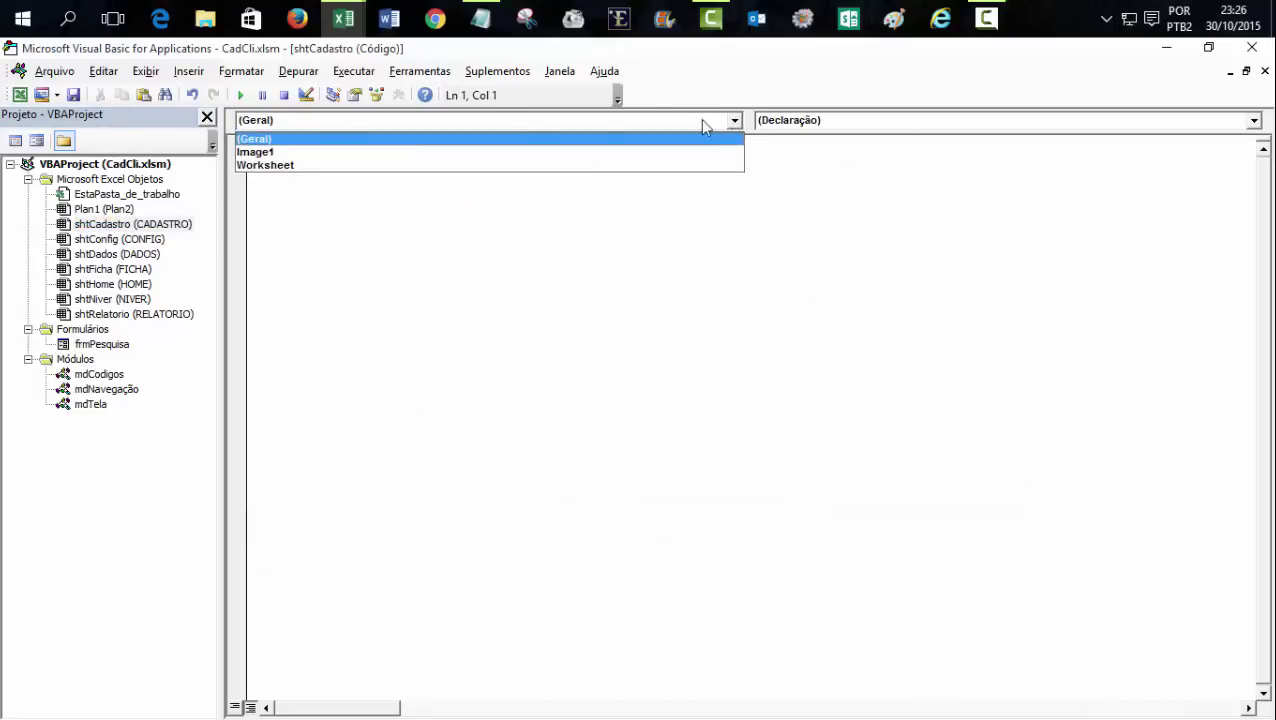
left_click(260, 166)
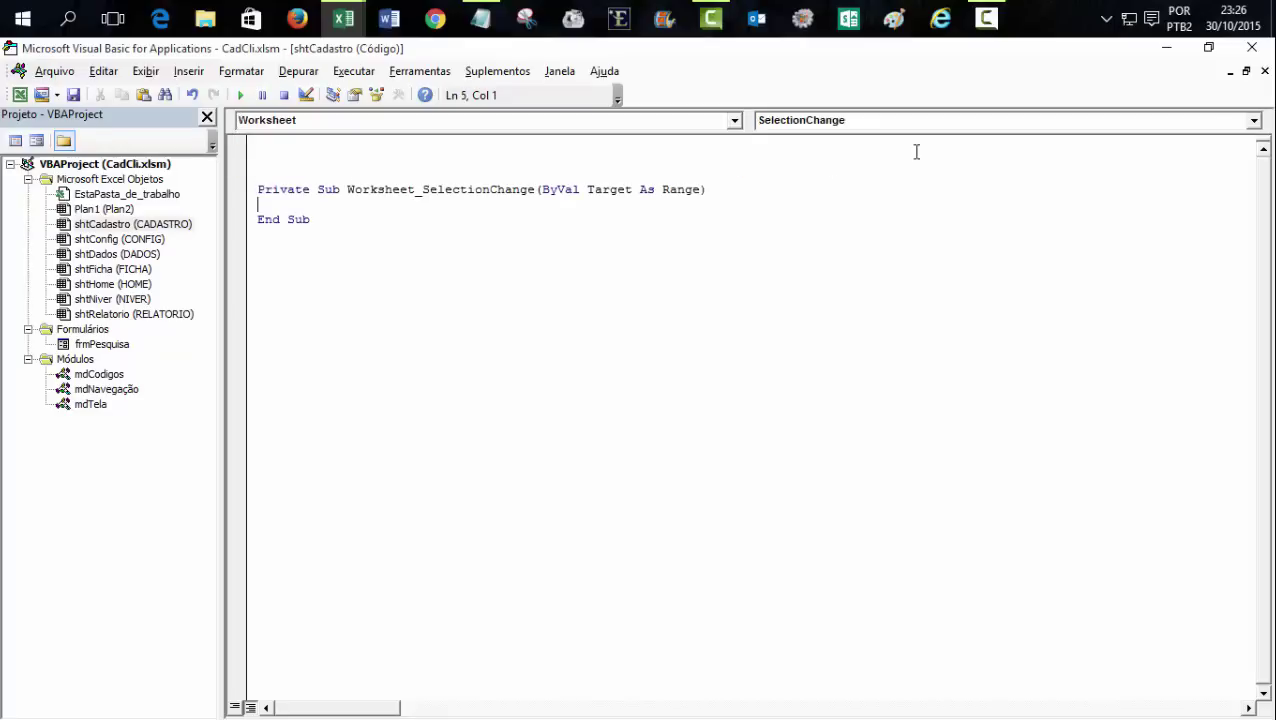
left_click(1253, 120)
mouse_move(1254, 207)
left_mouse_down()
mouse_move(1257, 165)
mouse_move(1220, 151)
left_mouse_up()
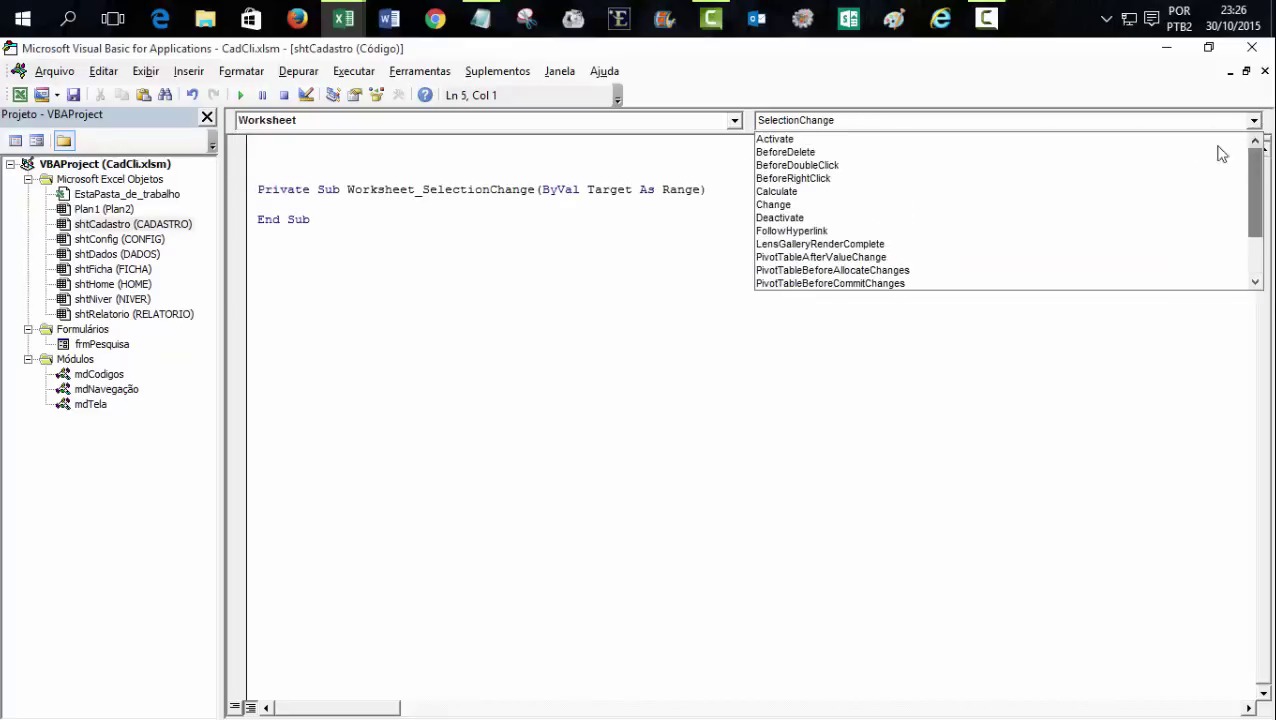
left_click(780, 140)
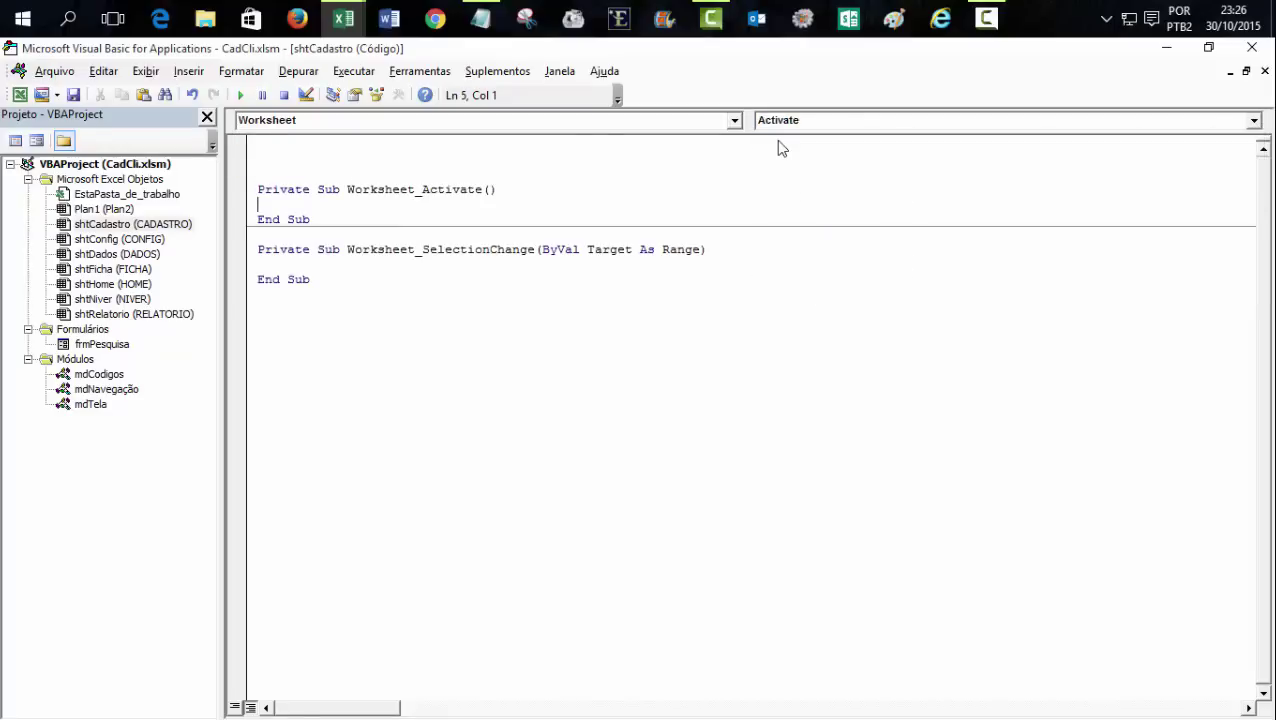
- Delete the SelectionChange stub, write shtCadastro.Range("A1") = 1 in Activate, and copy the routine
left_click_drag(242, 257, 248, 300)
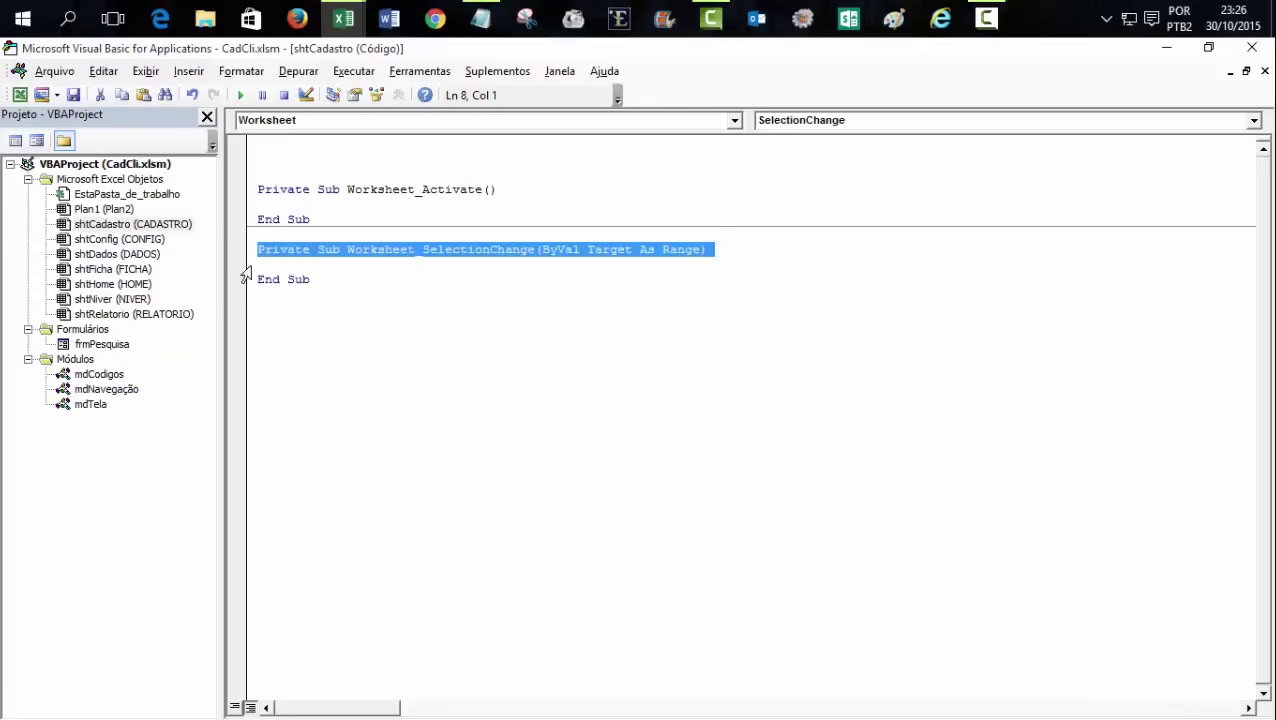
key("Delete")
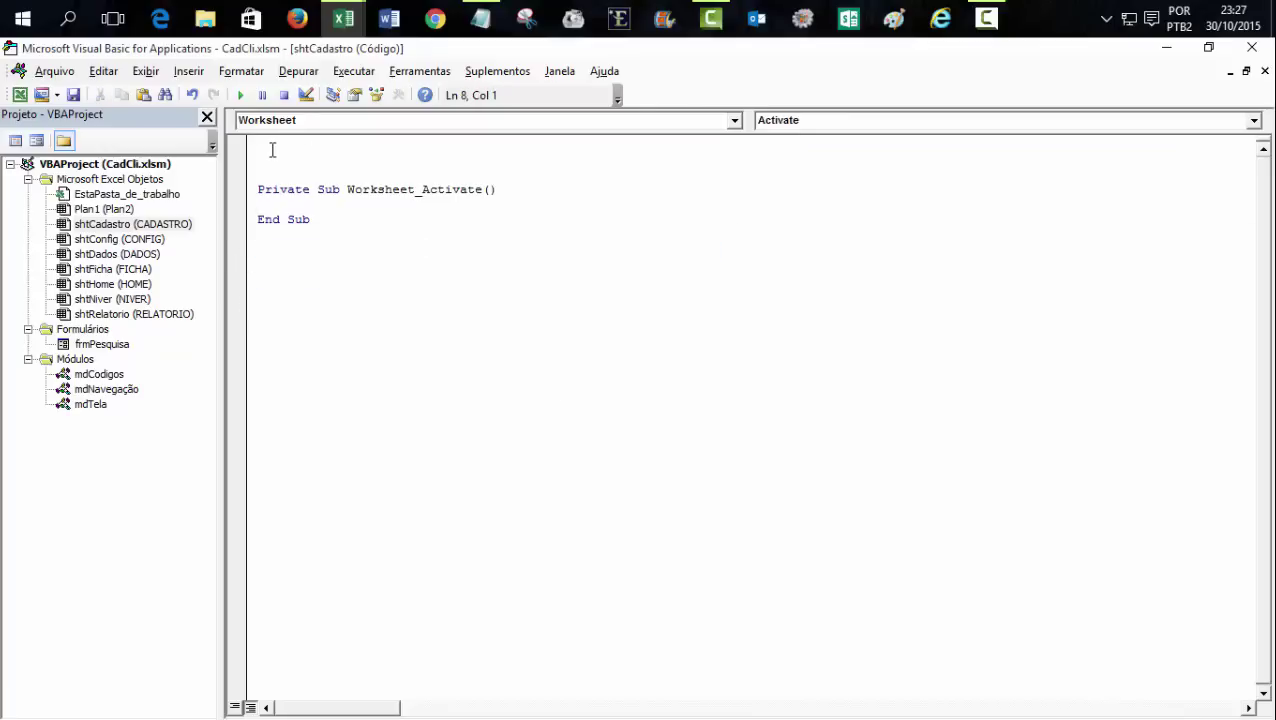
left_click(272, 150)
key("Delete")
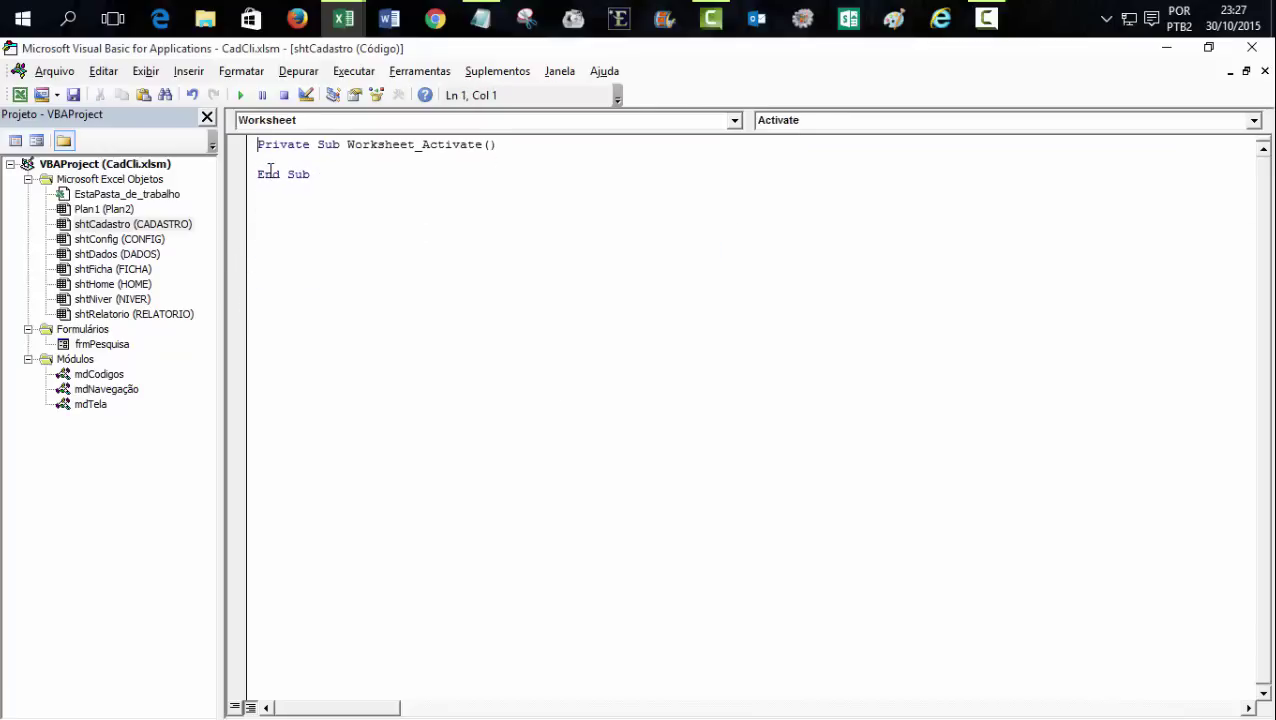
left_click(428, 212)
type("shtCadastro.Range(\"A1\") = 1")
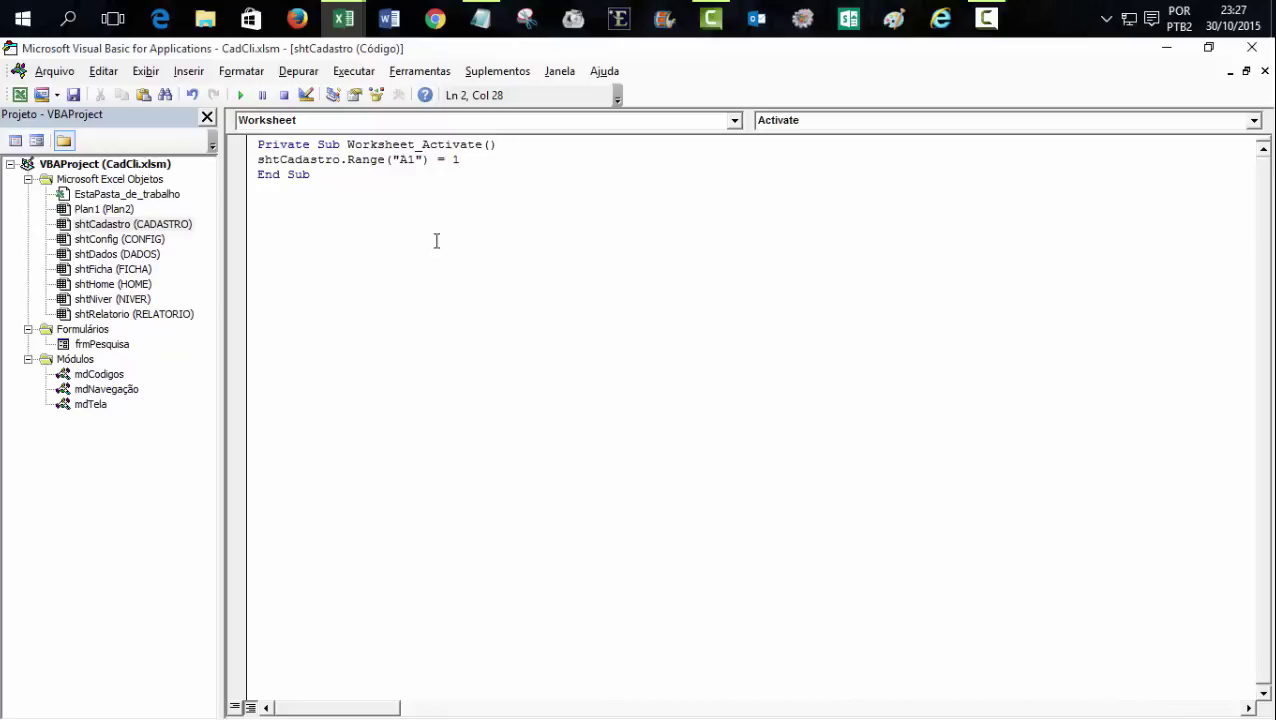
left_click_drag(261, 147, 384, 205)
key("ctrl+c")
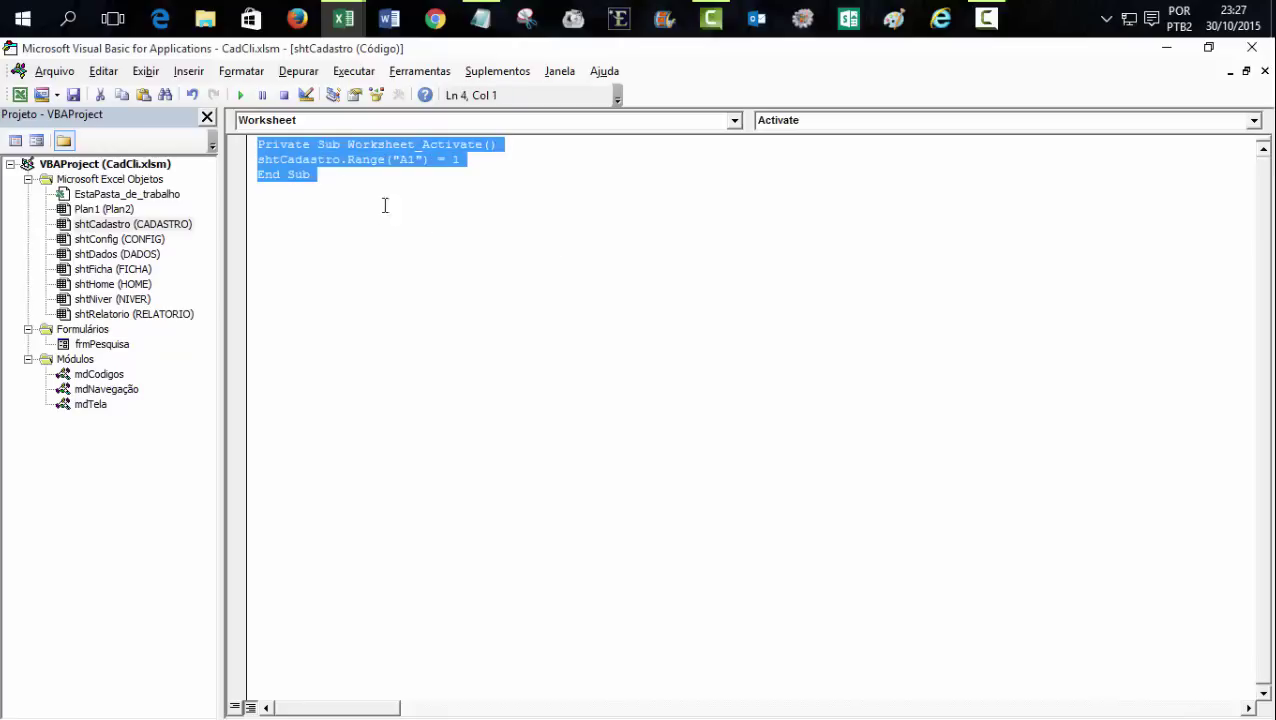
- Paste the Activate routine into shtFicha and change its value from 1 to ""
double_click(137, 271)
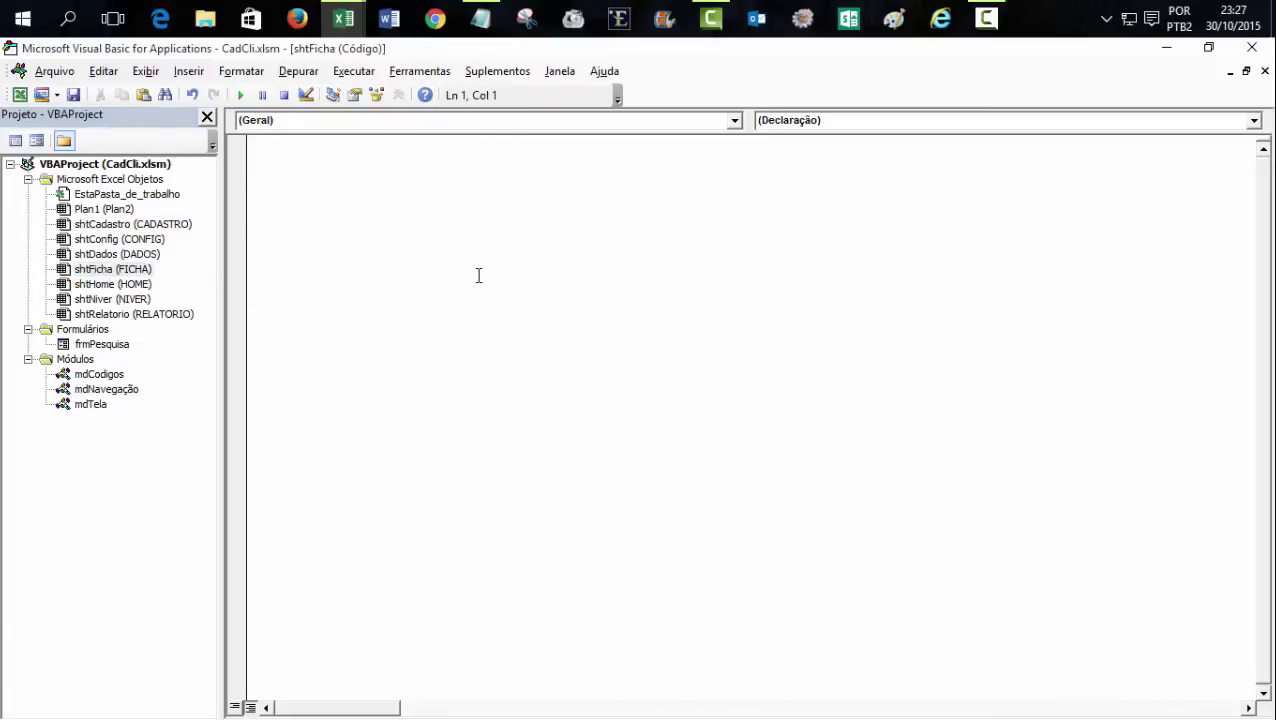
key("ctrl+v")
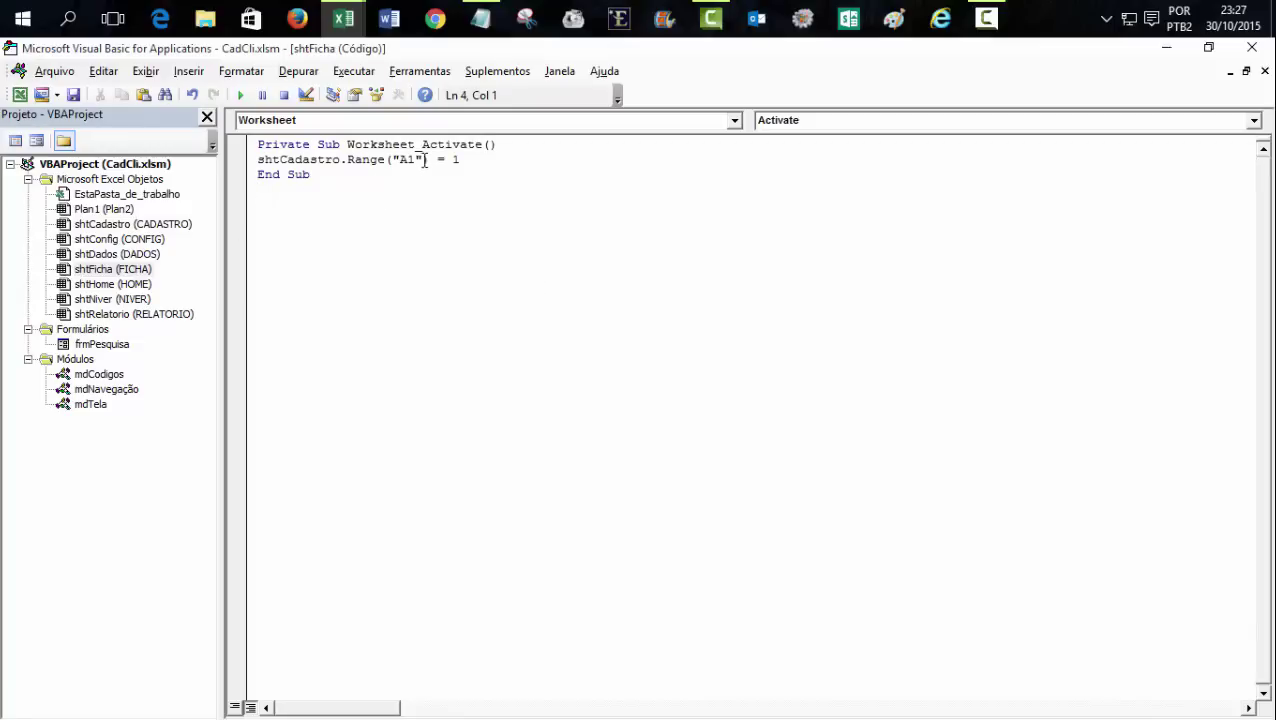
left_click_drag(449, 159, 475, 162)
type("\"\"")
left_click(476, 241)
- Return to the CadCli workbook and show the FICHA sheet with client 7's report
mouse_move(343, 18)
left_click(263, 105)
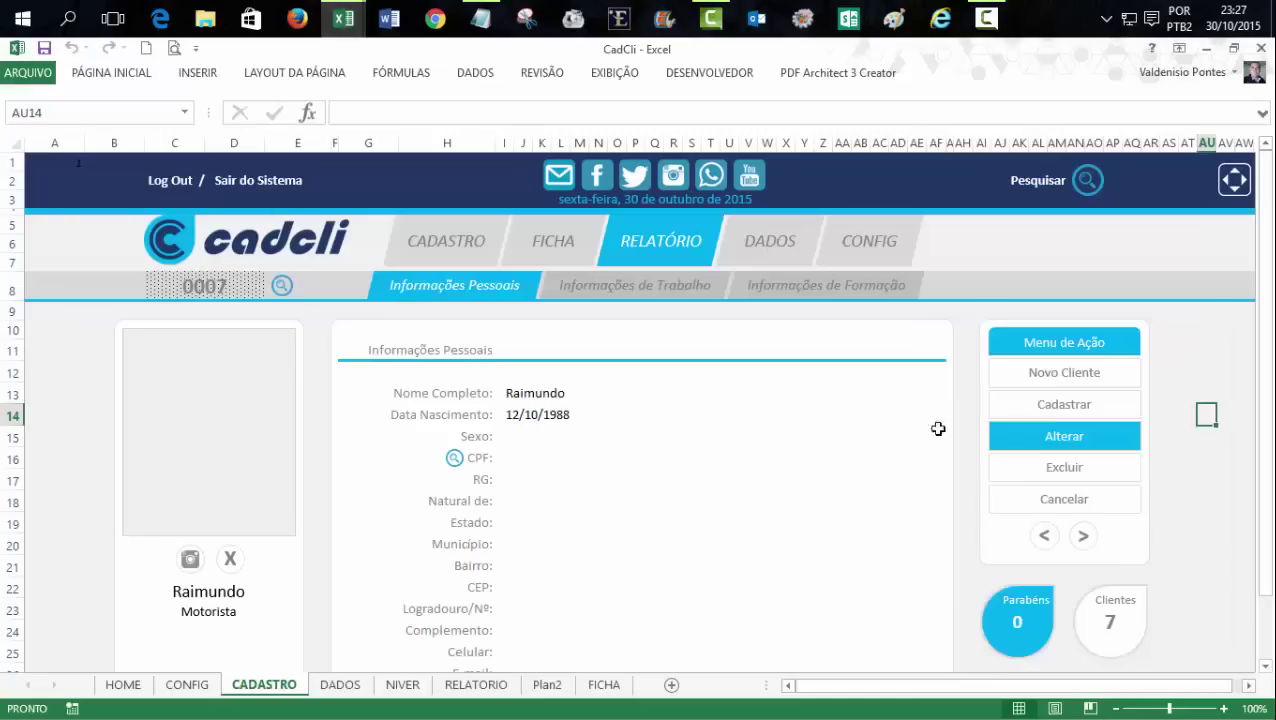
left_click(1212, 346)
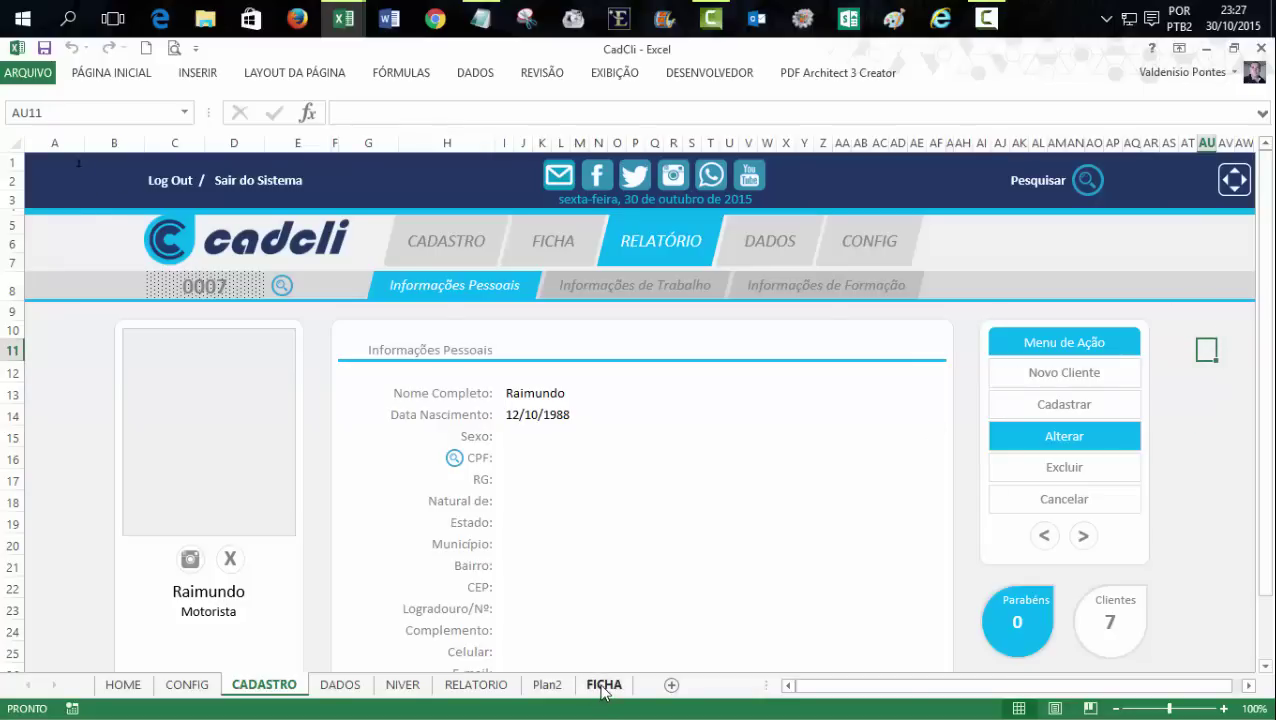
left_click(603, 686)
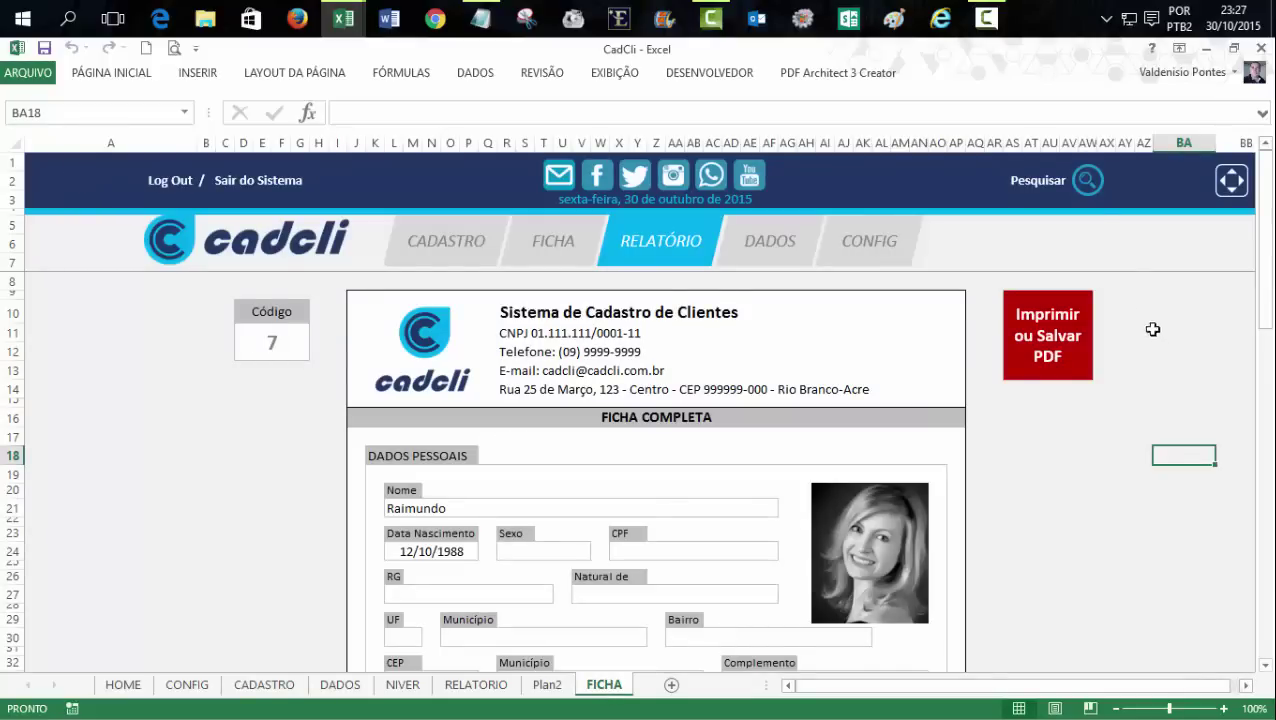
- Load two clients from the search into FICHA, ending on Francisco Jose's code 3, then go to CADASTRO
left_click(1088, 182)
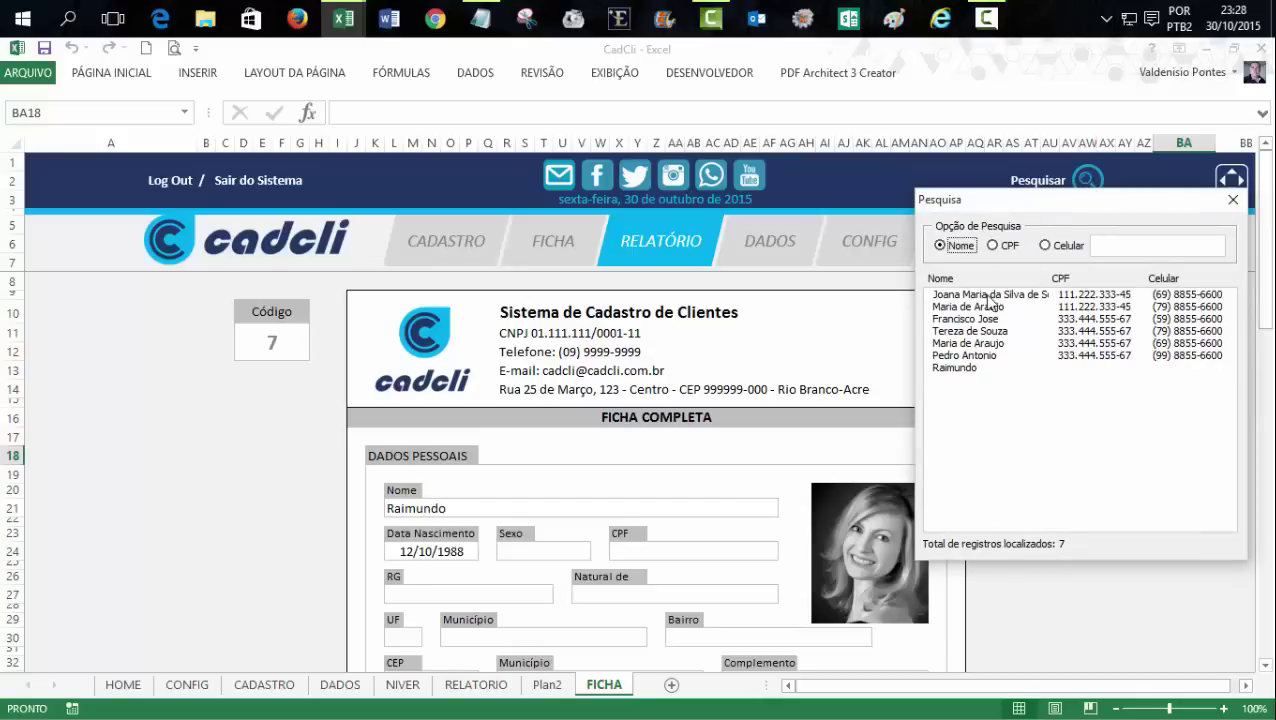
left_click(987, 296)
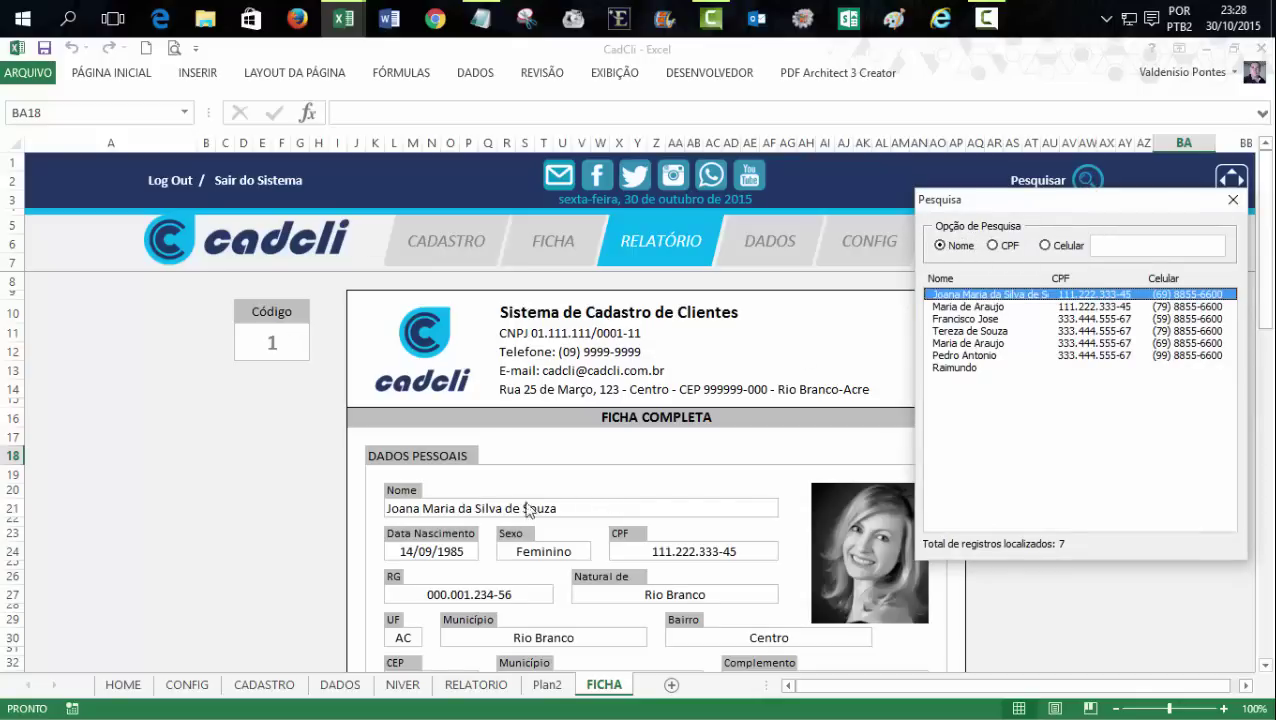
left_click(966, 319)
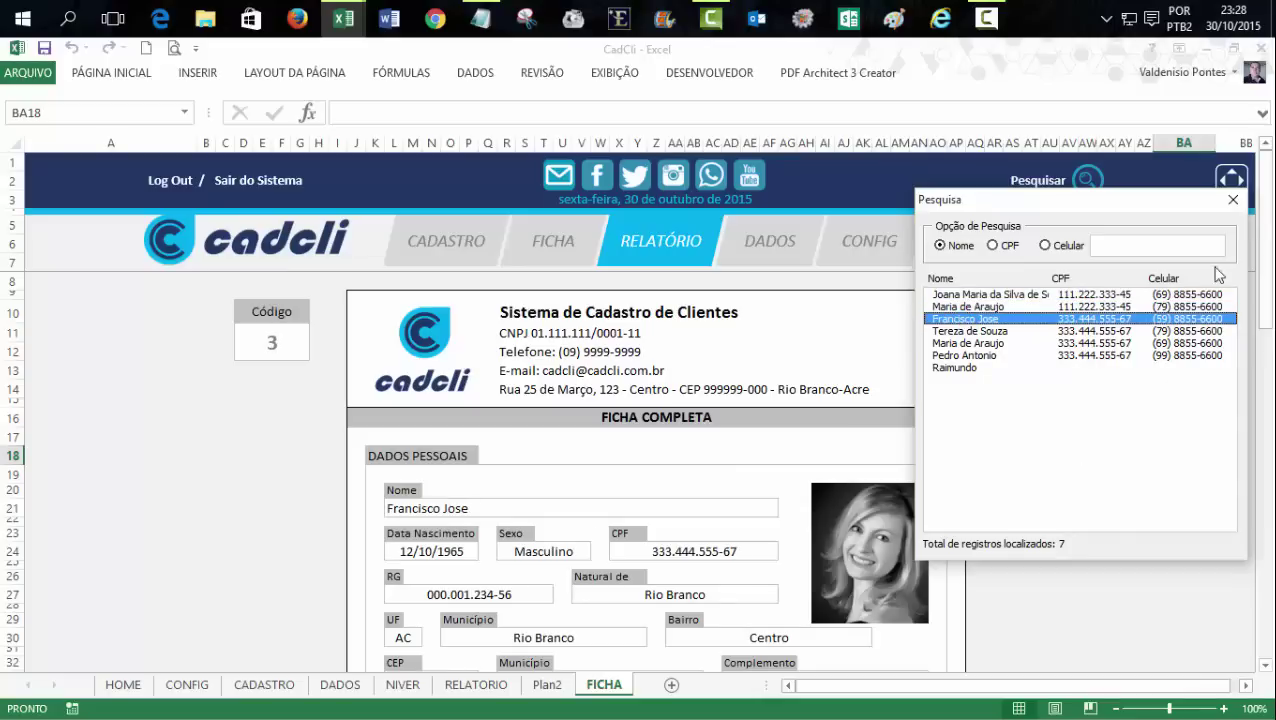
left_click(1233, 202)
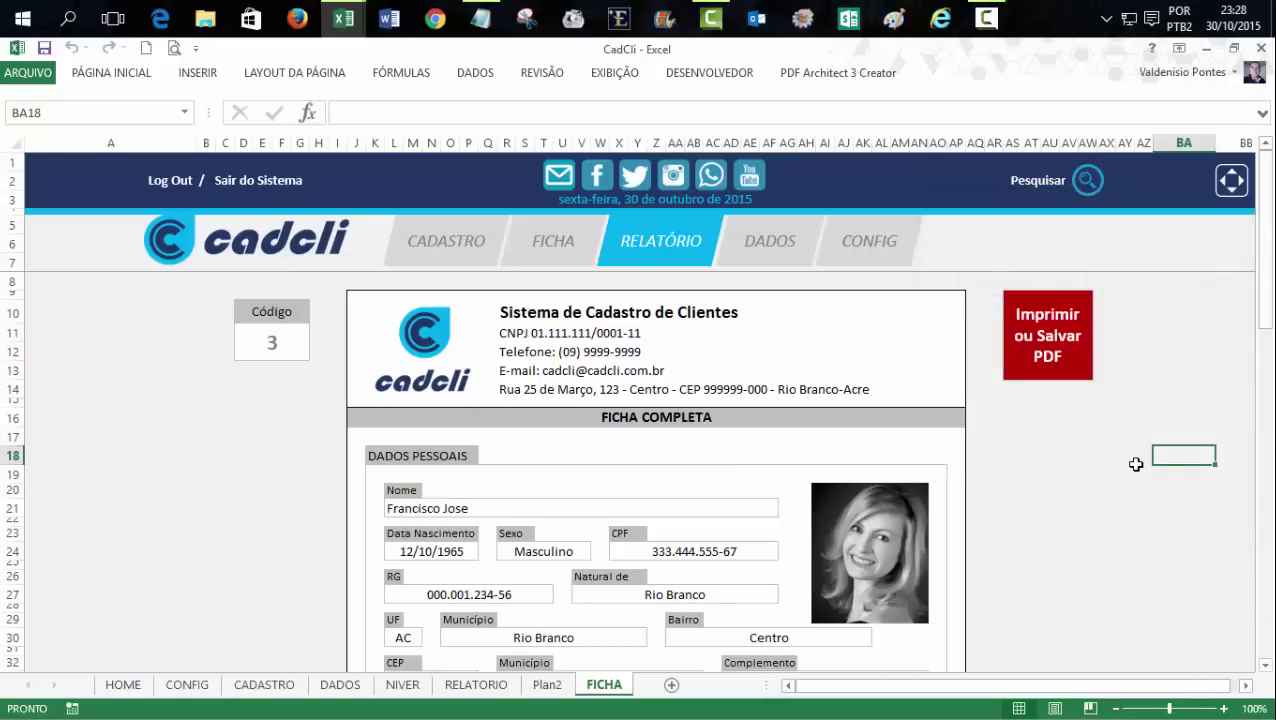
left_click(1134, 462)
left_click(264, 685)
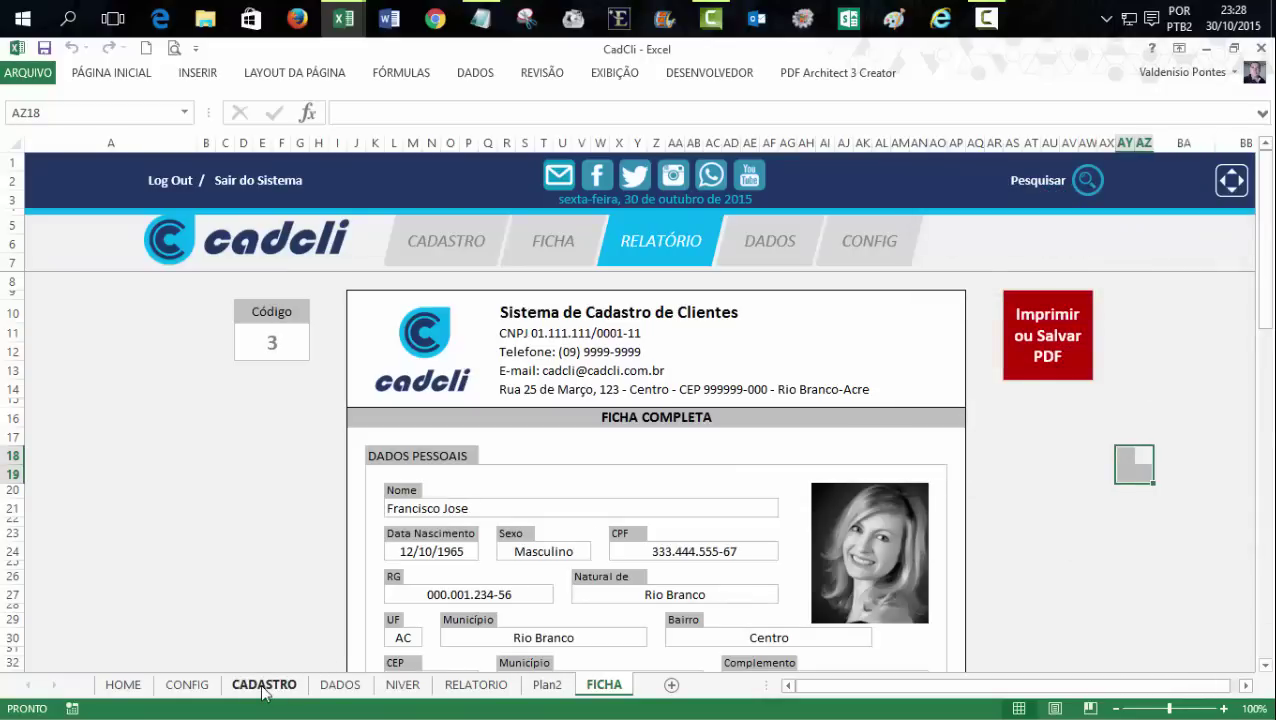
- Check cell A1, then load several clients into CADASTRO from the search, ending on code 0004
left_click(62, 163)
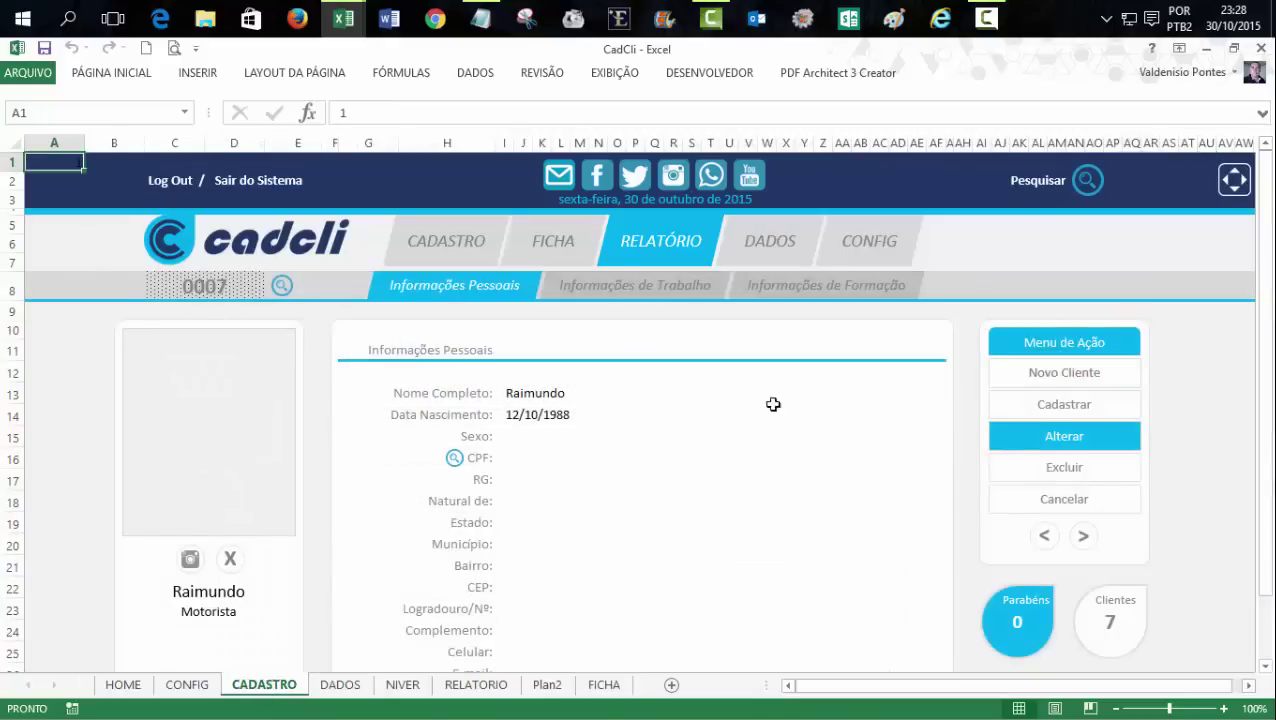
left_click(1087, 180)
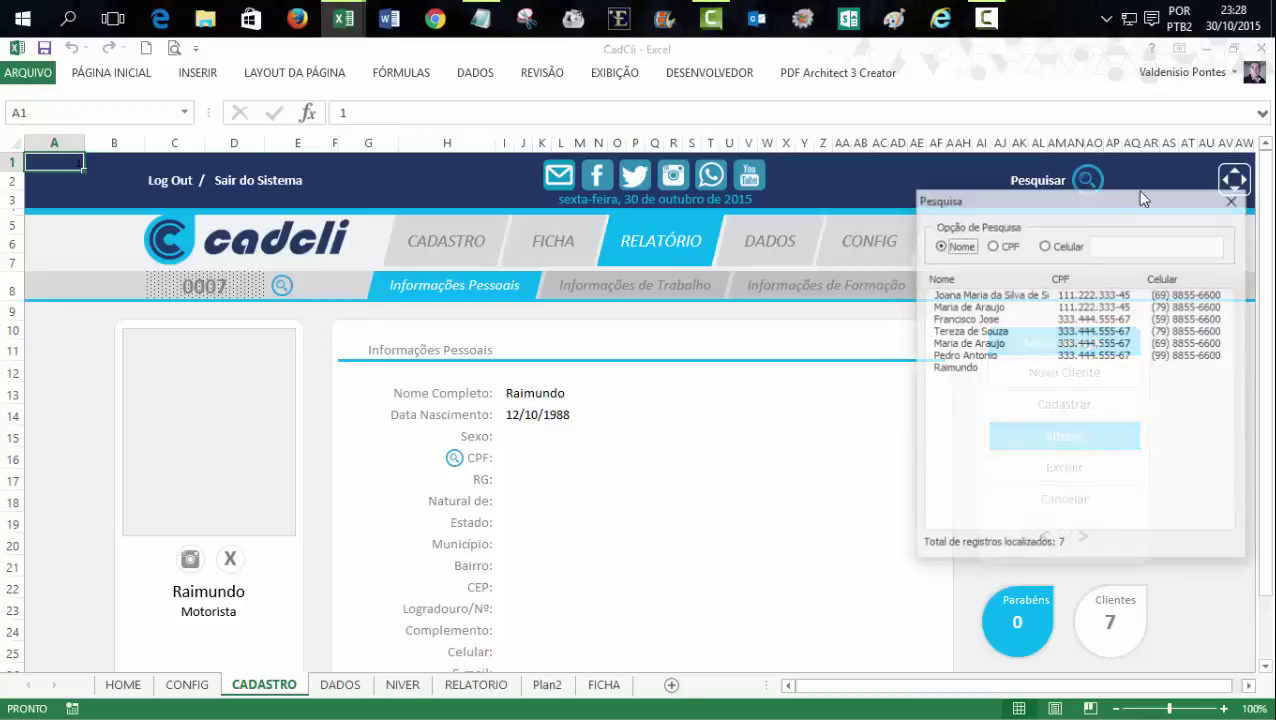
left_click(971, 294)
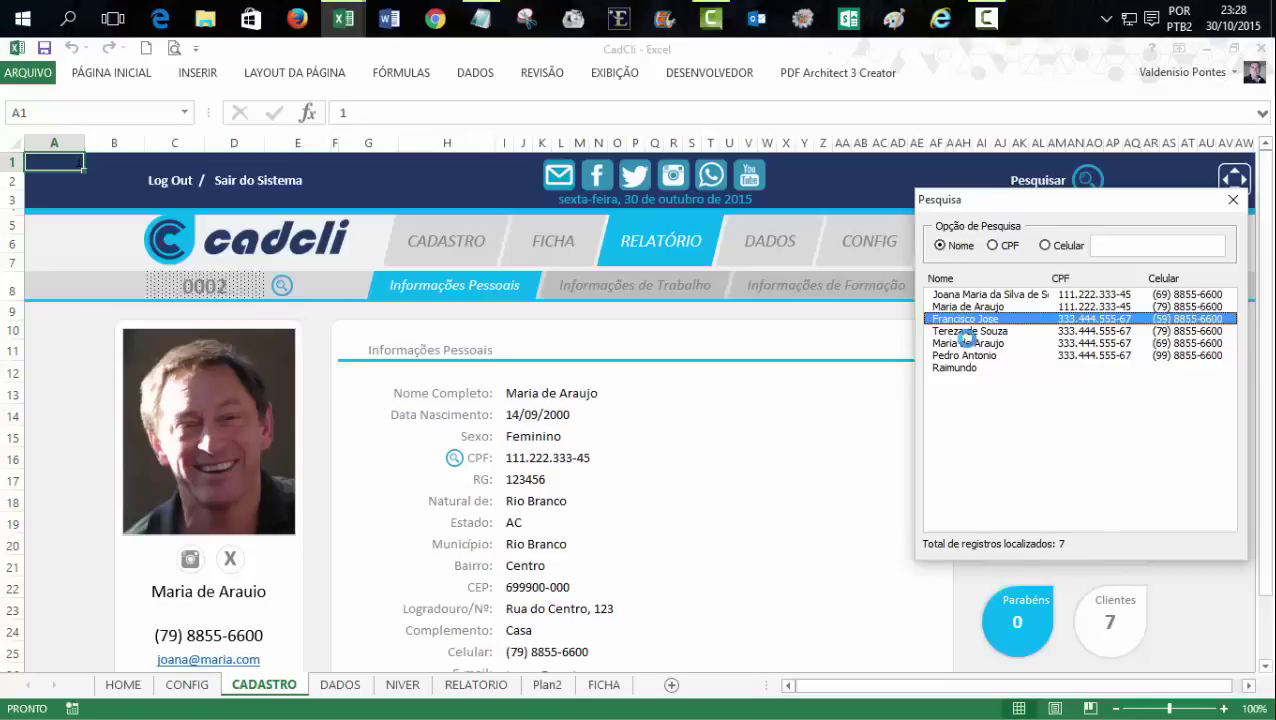
left_click(966, 343)
left_click(967, 304)
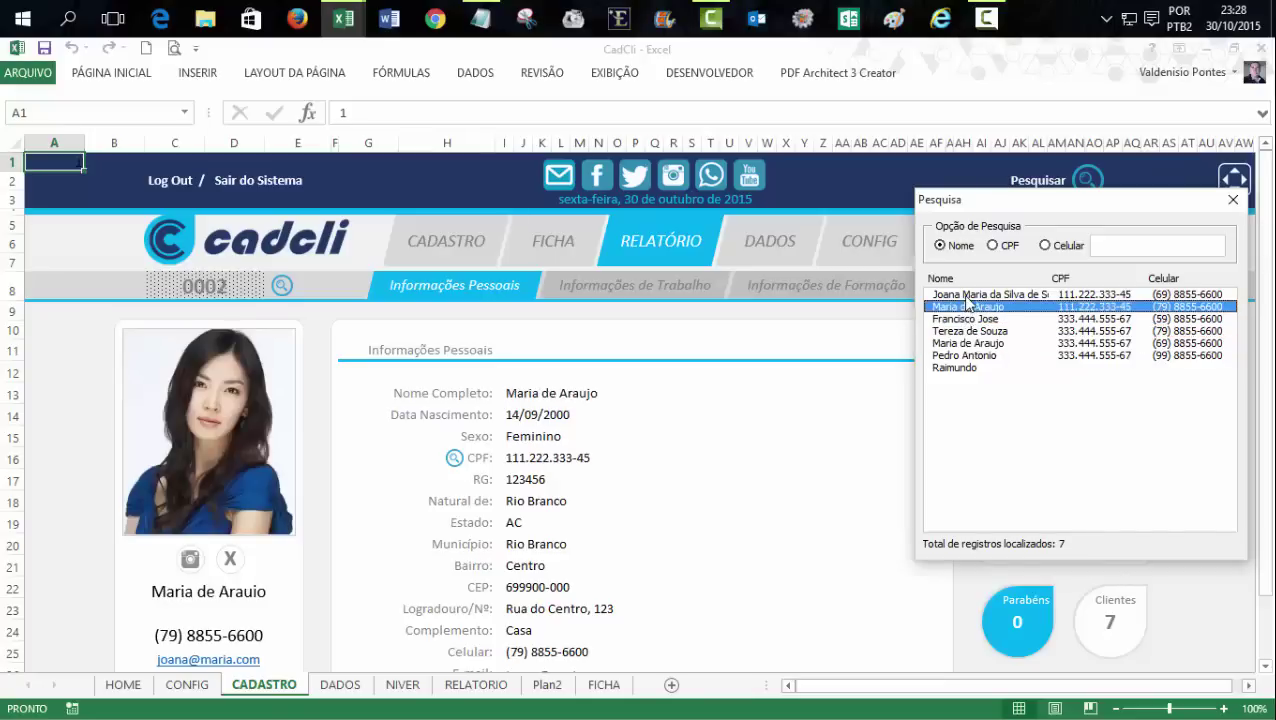
left_click(966, 294)
left_click(966, 331)
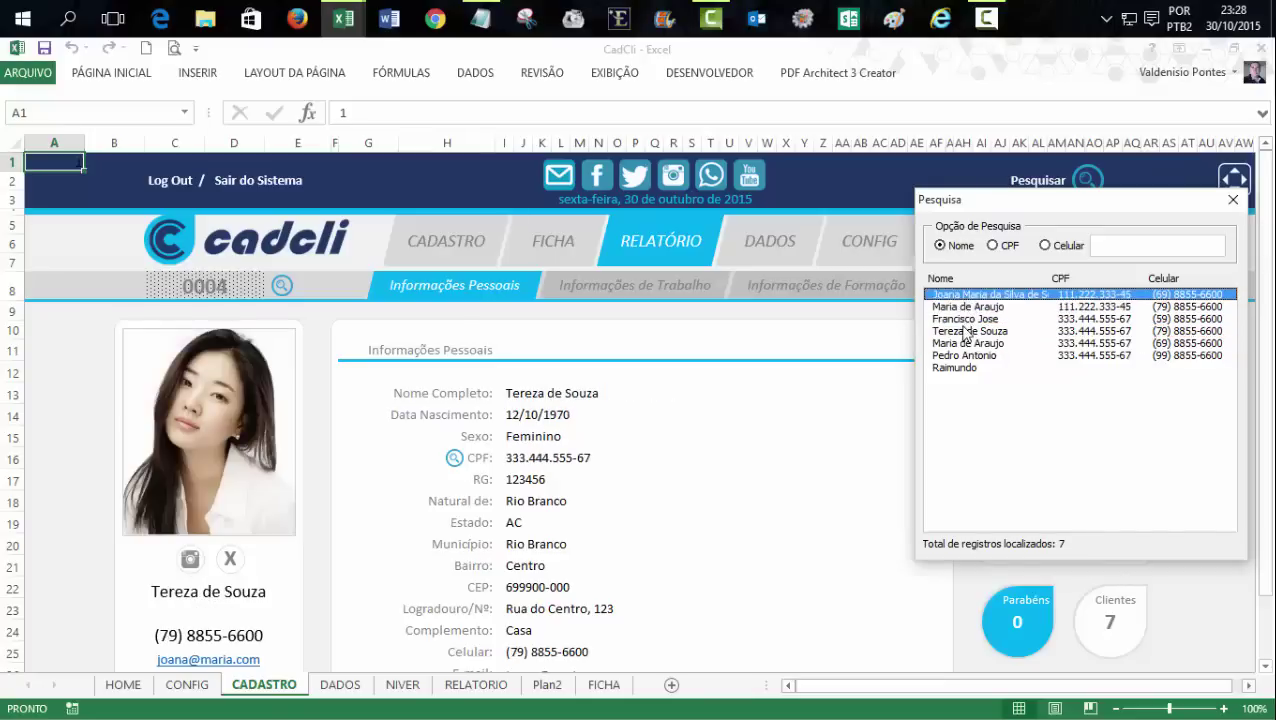
left_click(1233, 199)
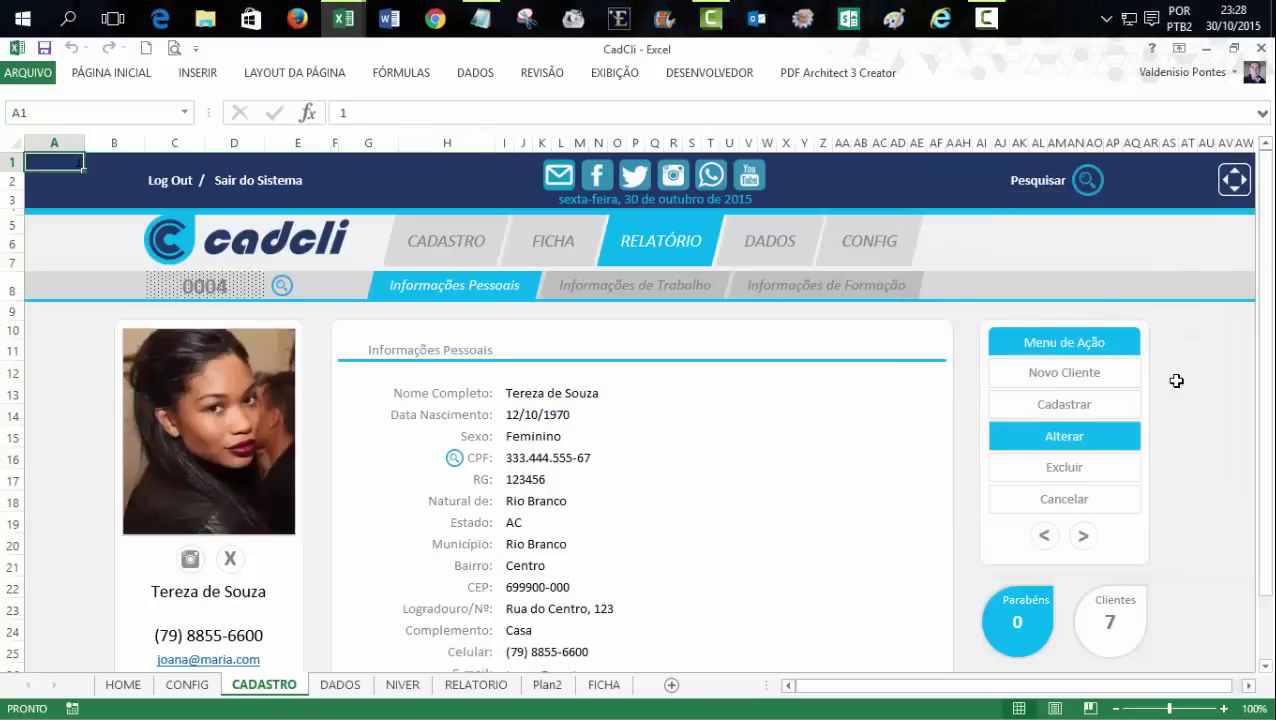
- Select cell A1, holding the value 1, with the home ribbon commands showing
left_click(1180, 378)
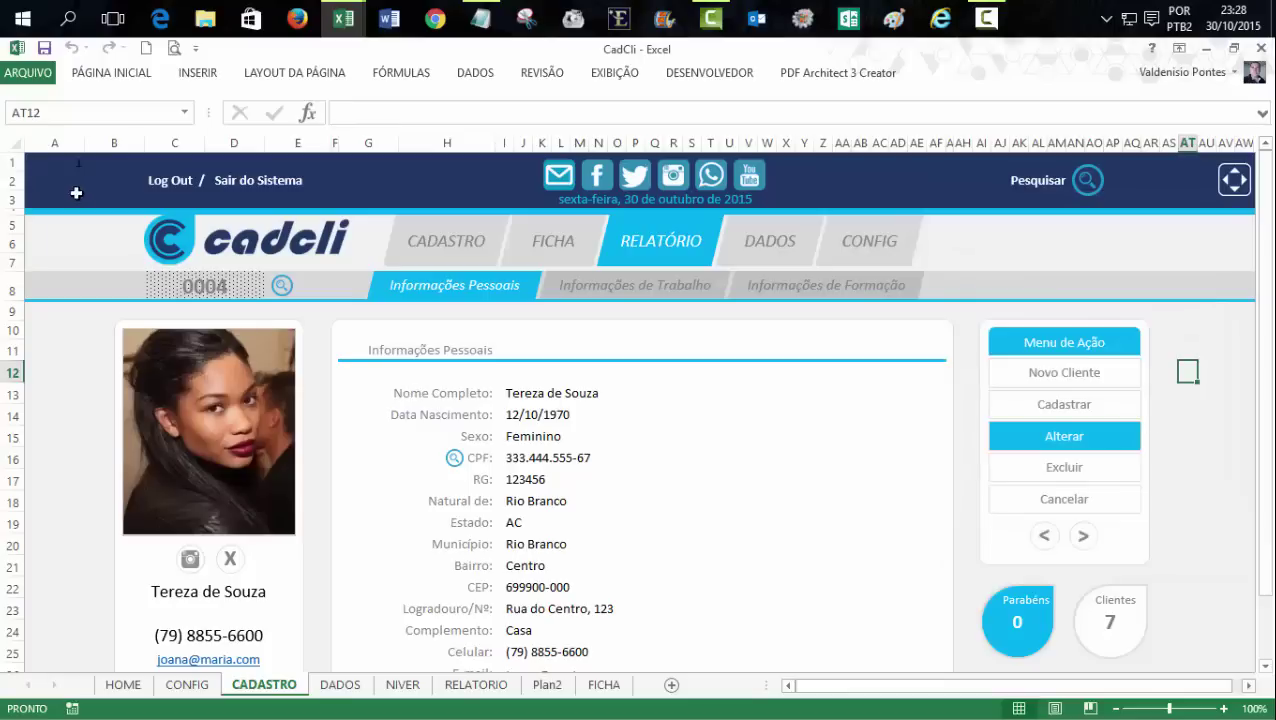
left_click(58, 163)
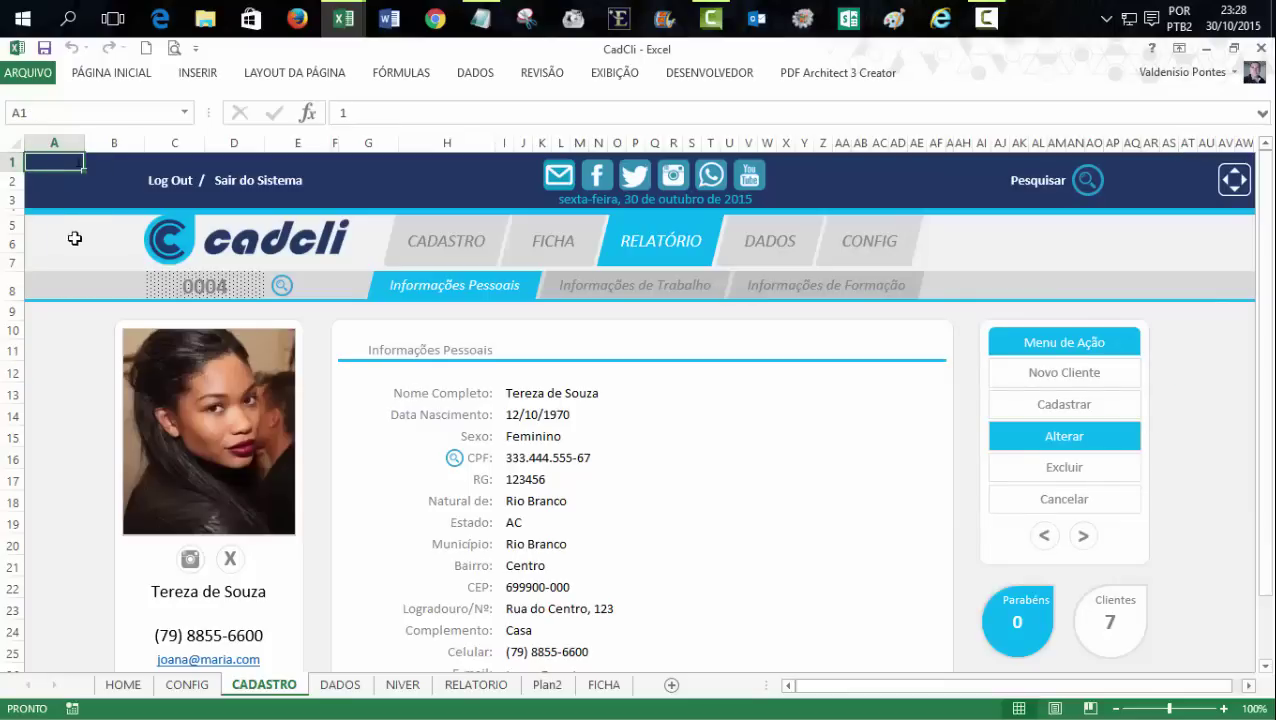
left_click(111, 72)
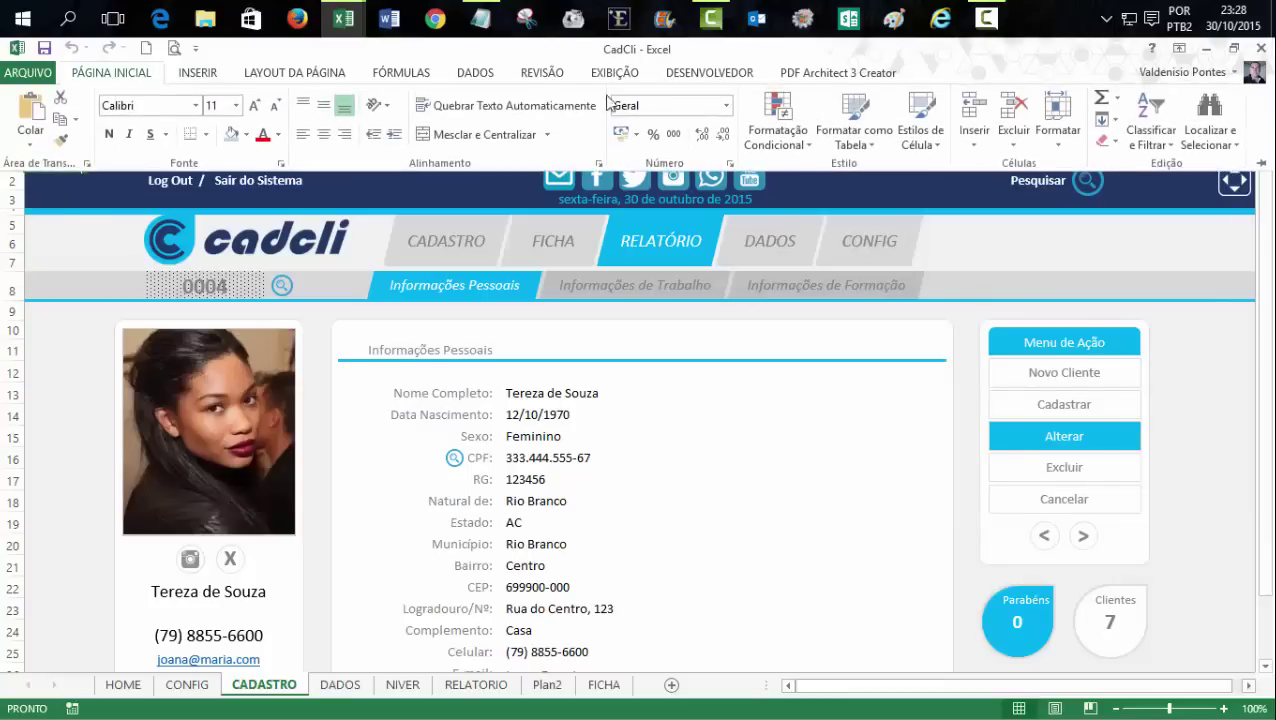
- Give cell A1 the custom number format ';;;' so its value 1 is hidden
left_click(726, 106)
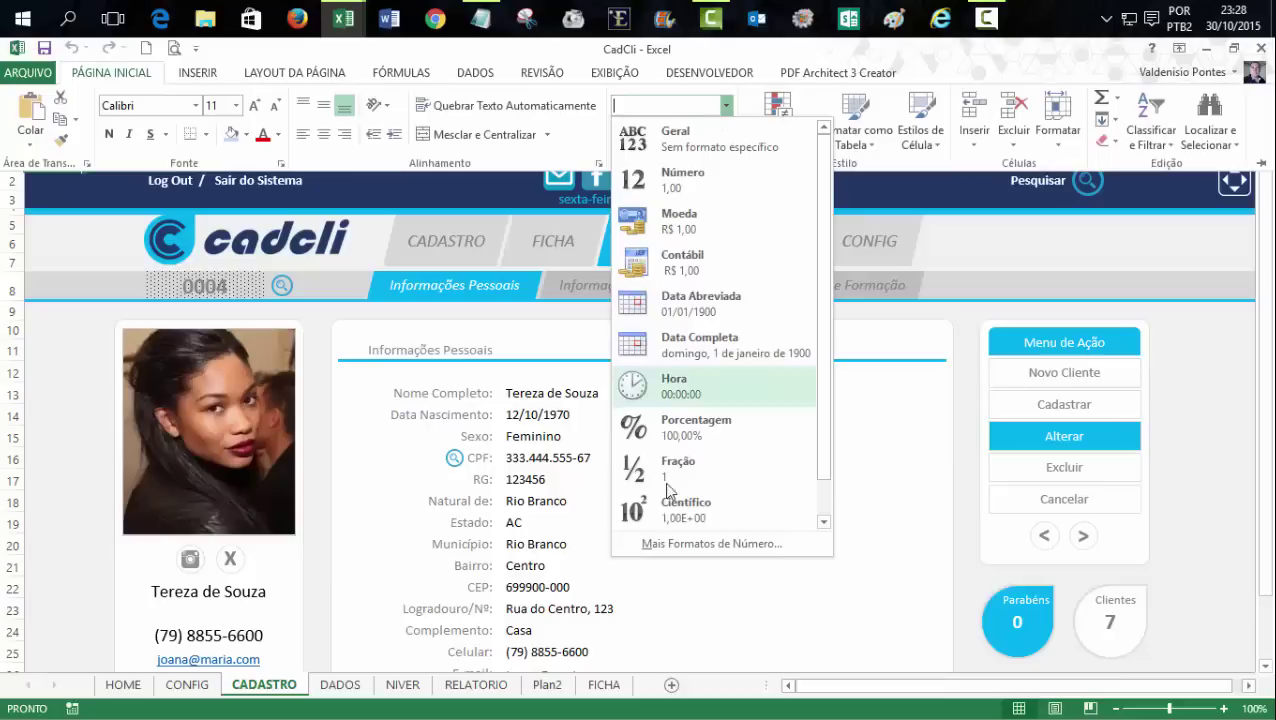
left_click(660, 551)
left_click(521, 424)
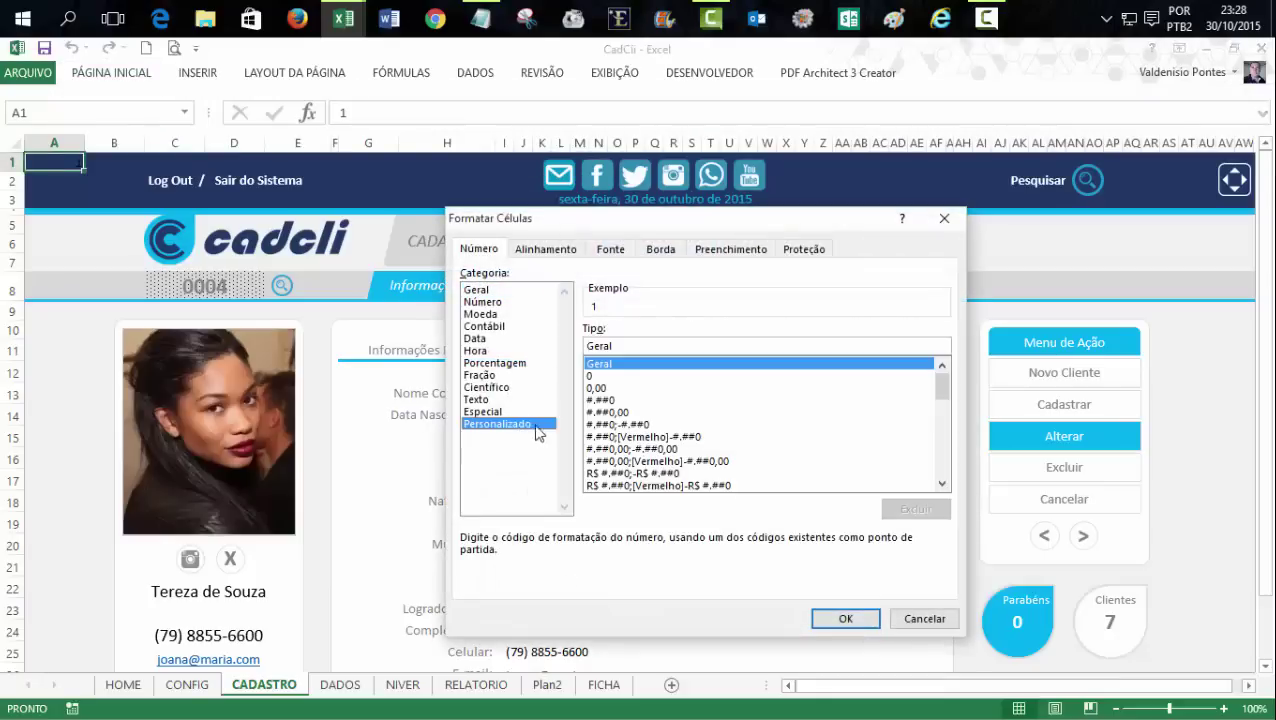
left_click_drag(619, 346, 520, 342)
type(";;;")
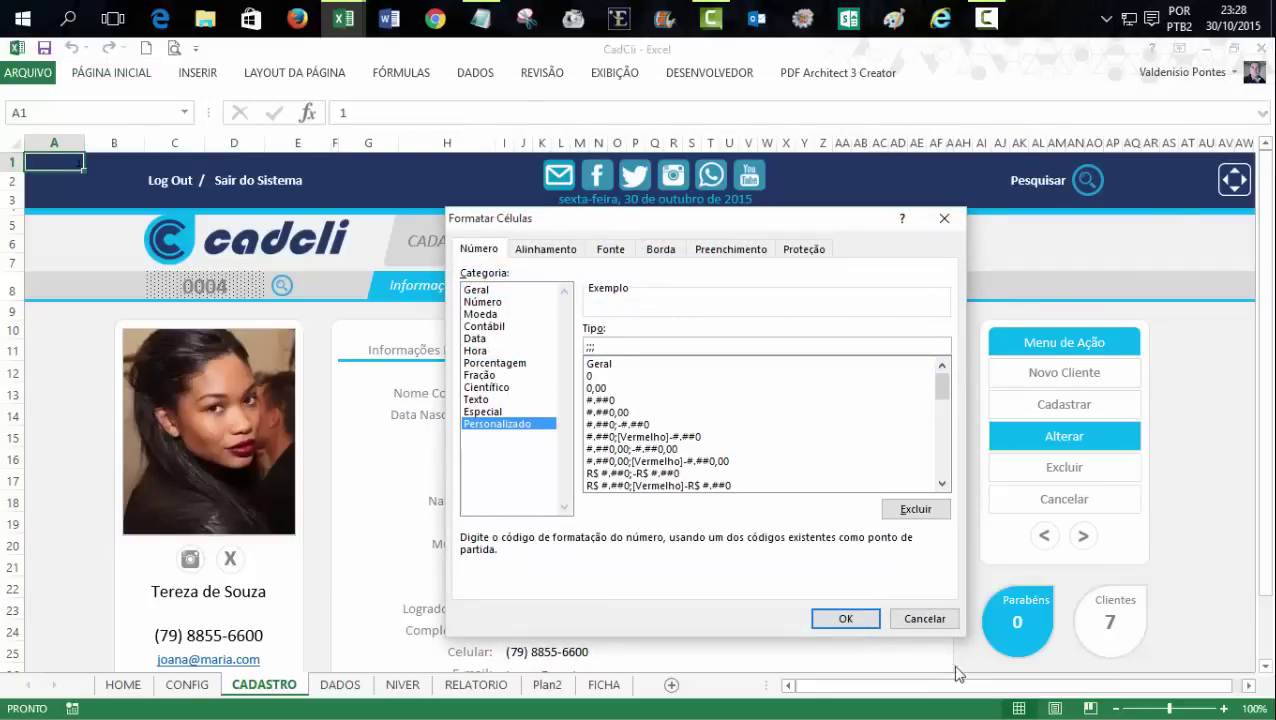
left_click(866, 620)
left_click(1214, 432)
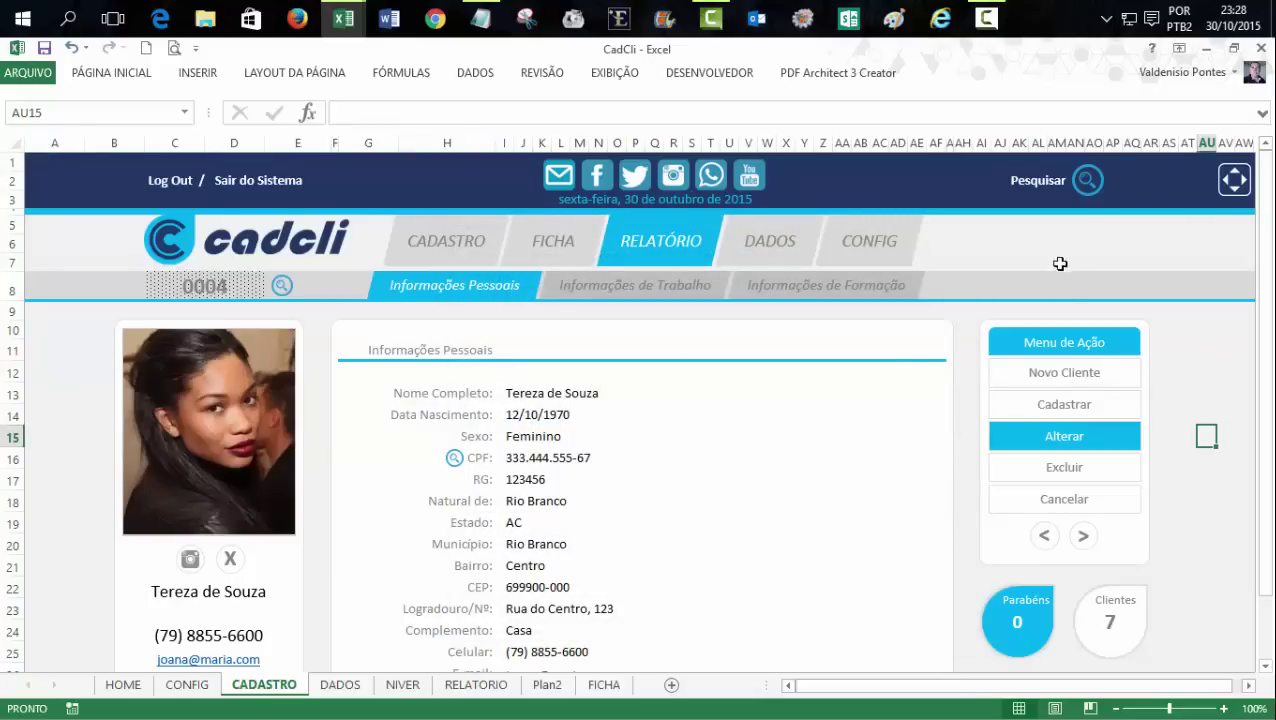
left_click(46, 164)
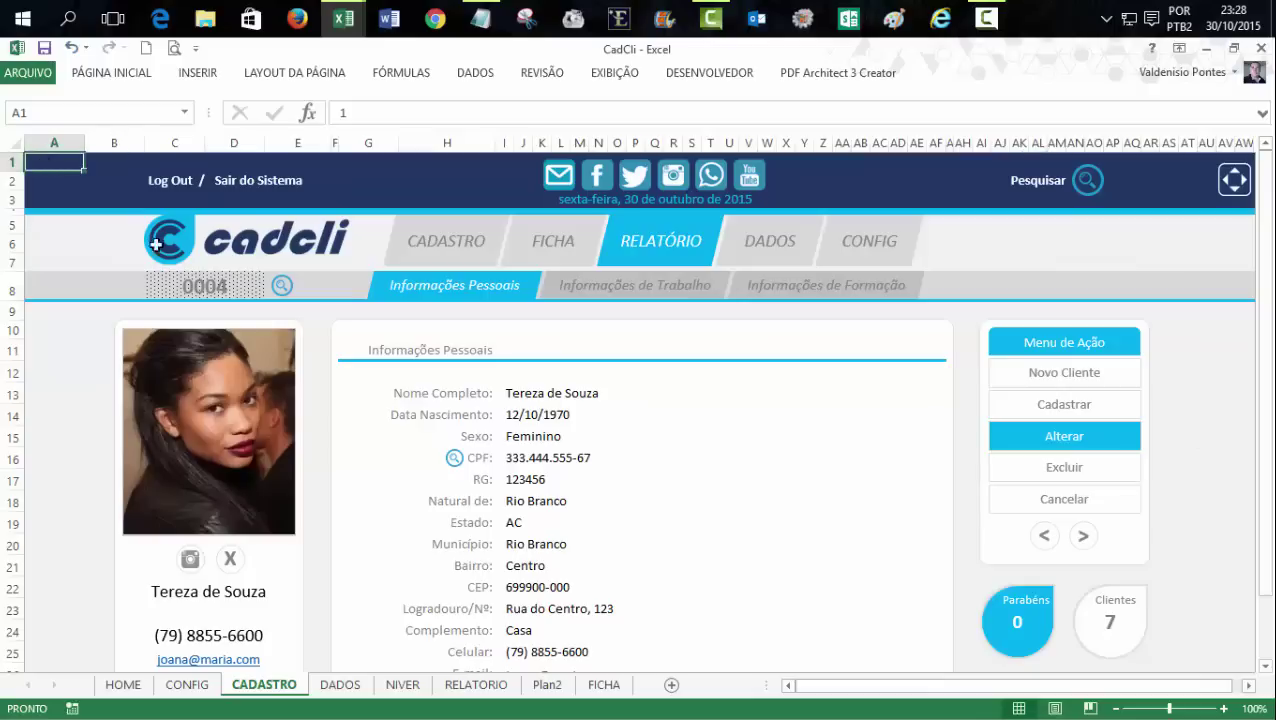
right_click(281, 690)
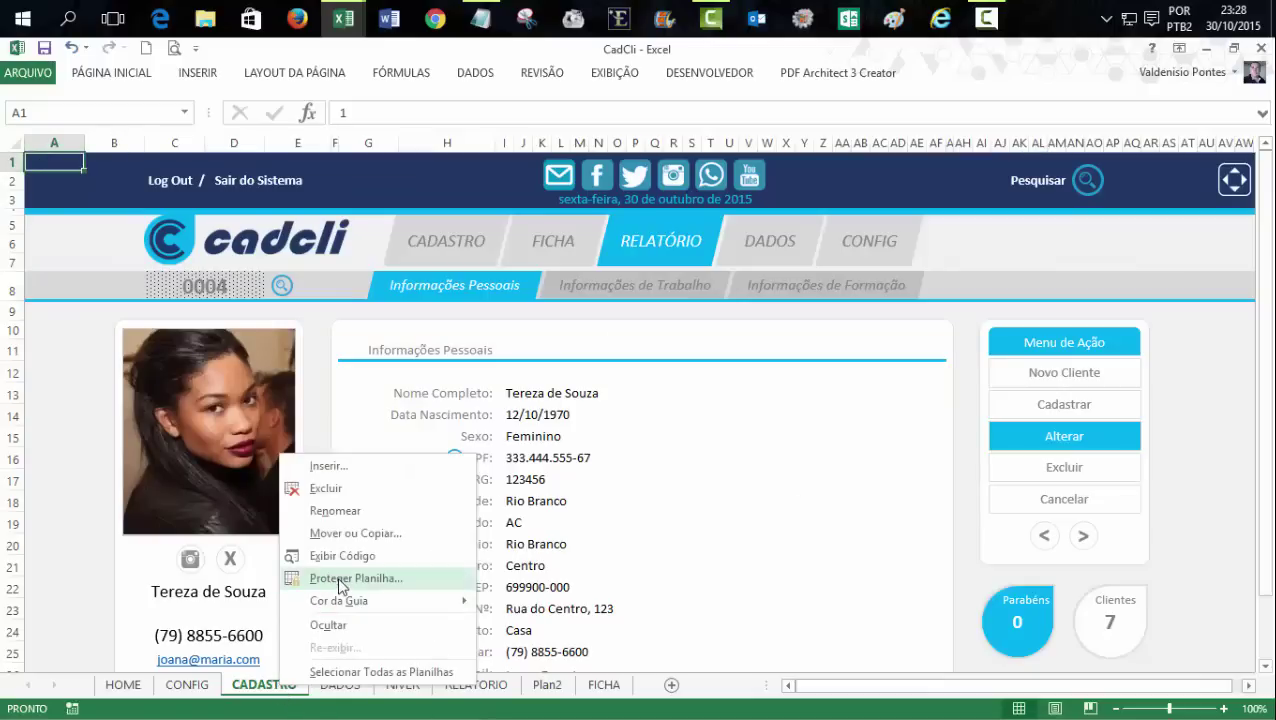
left_click(45, 161)
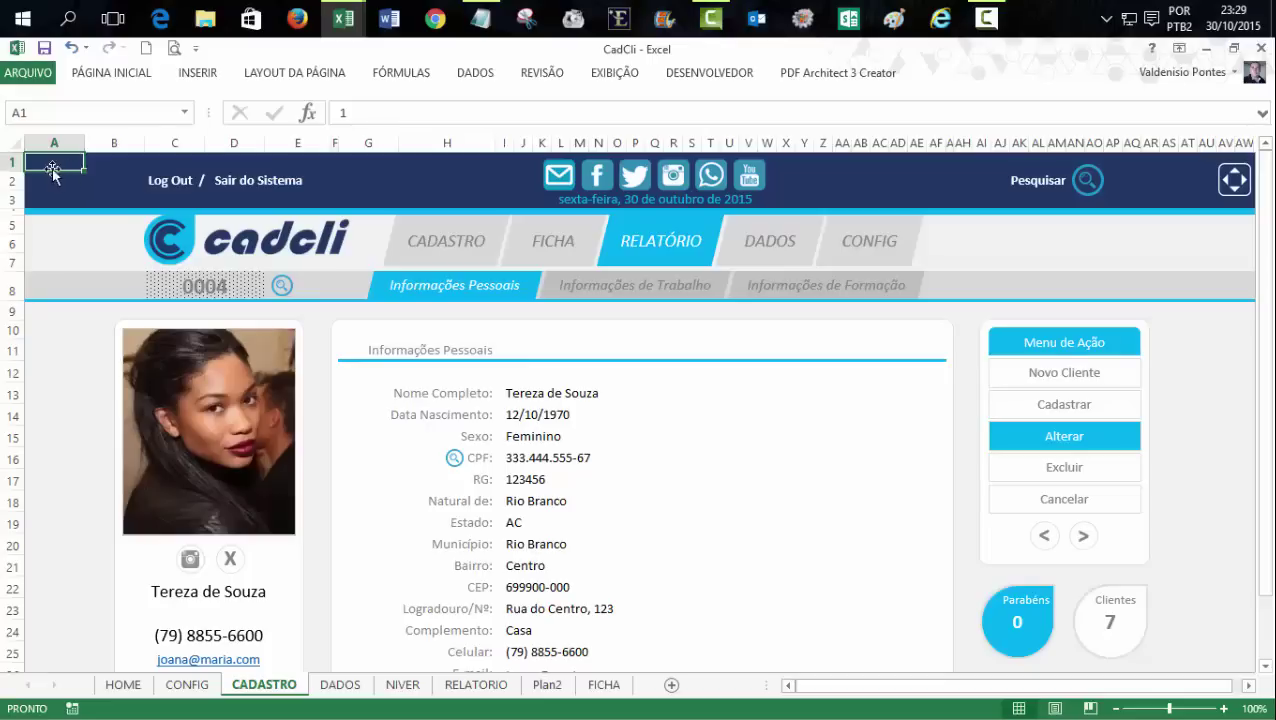
left_click(1248, 686)
left_click(1248, 686)
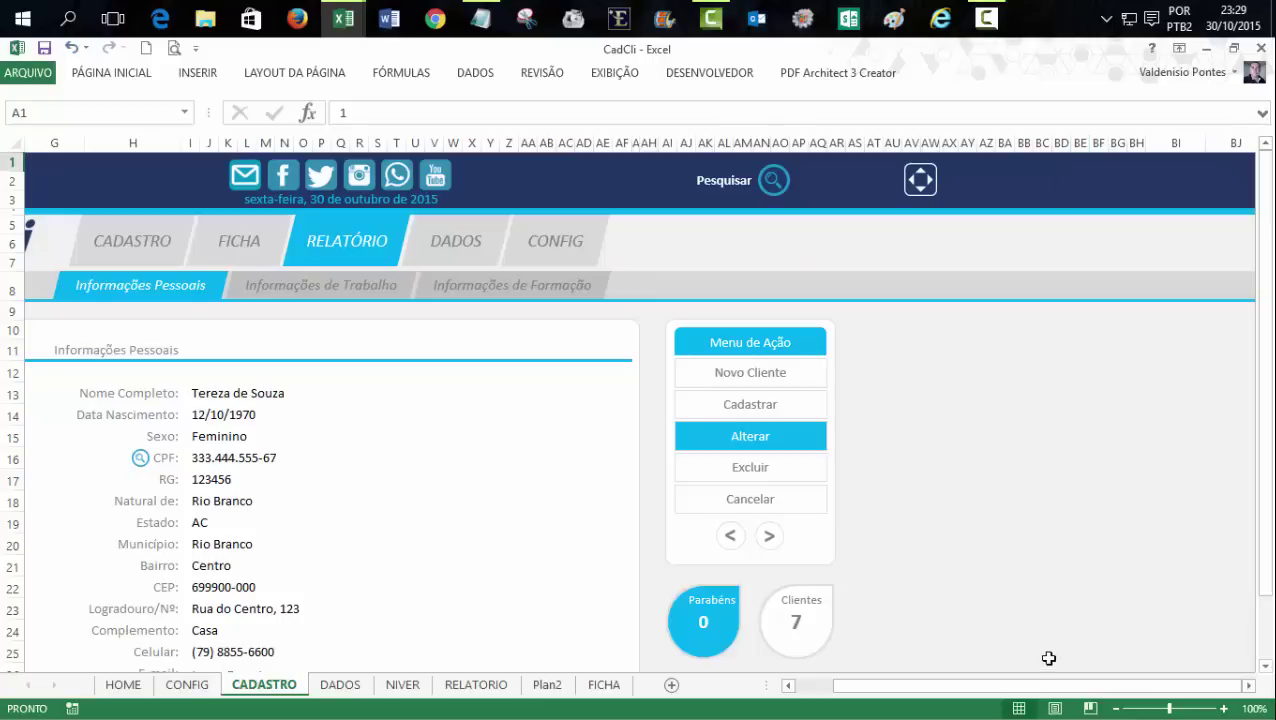
left_click_drag(1033, 690, 951, 693)
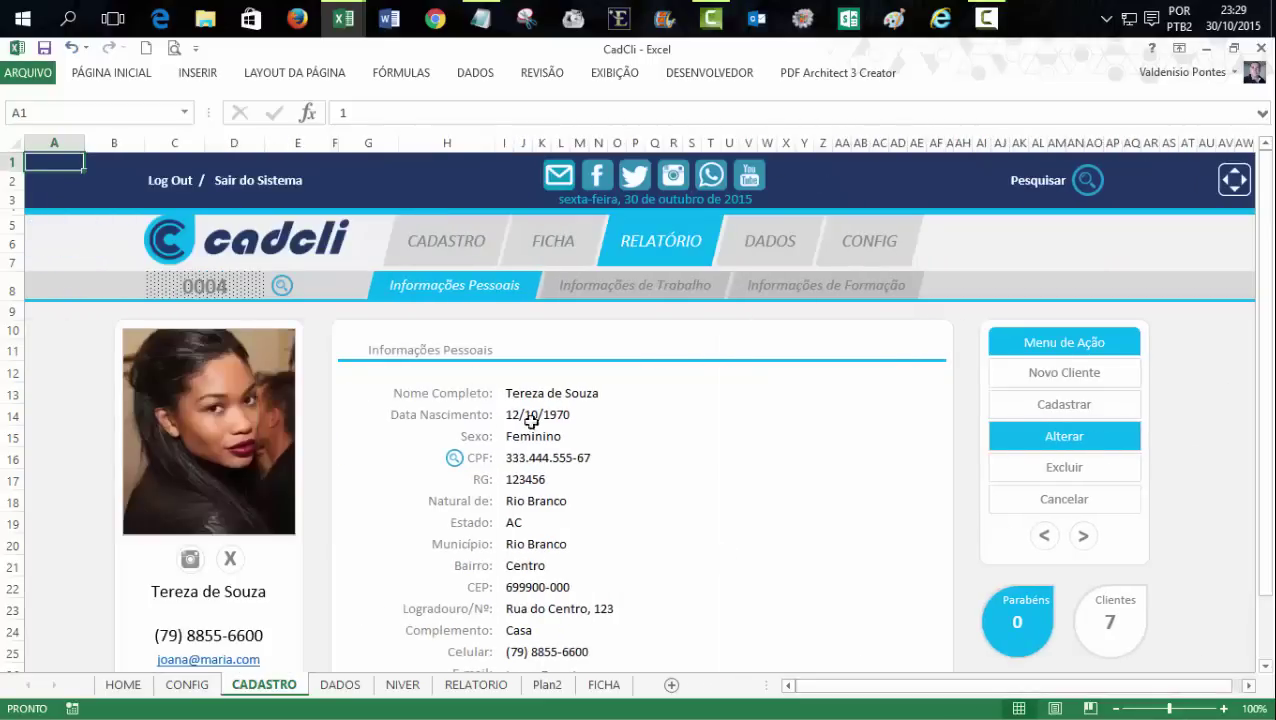
left_click(518, 392)
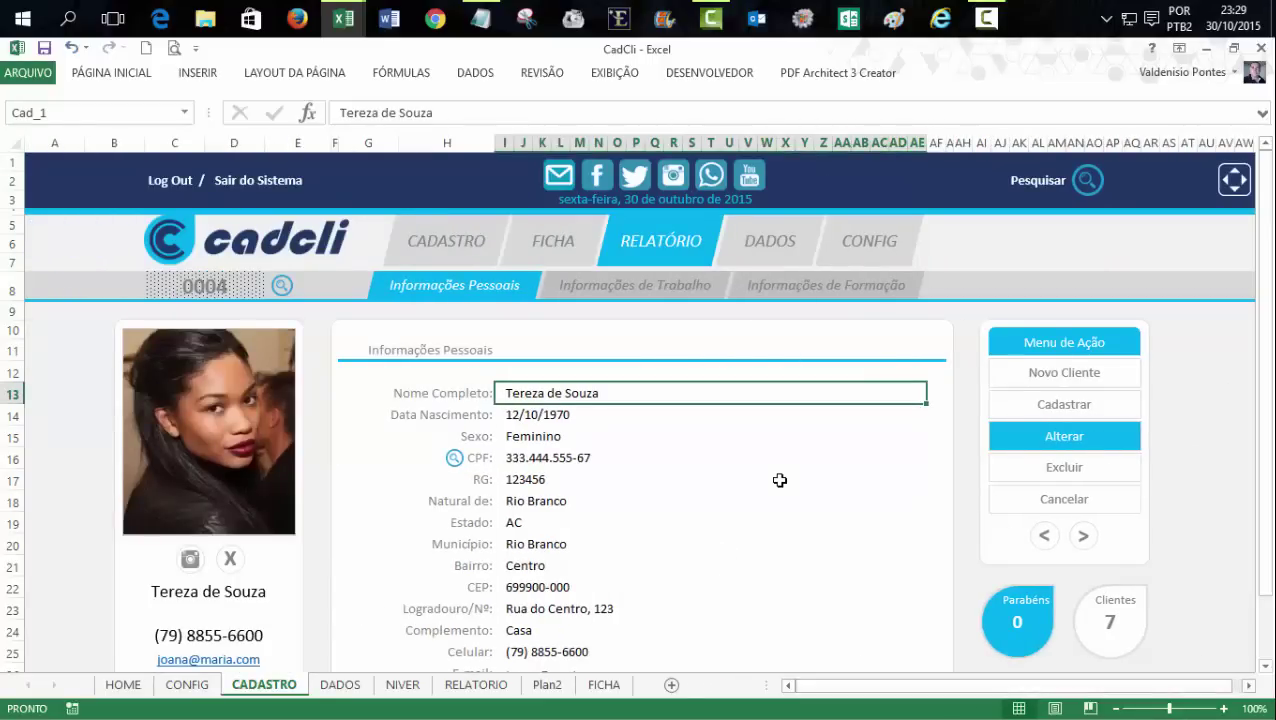
key("Tab")
key("Down")
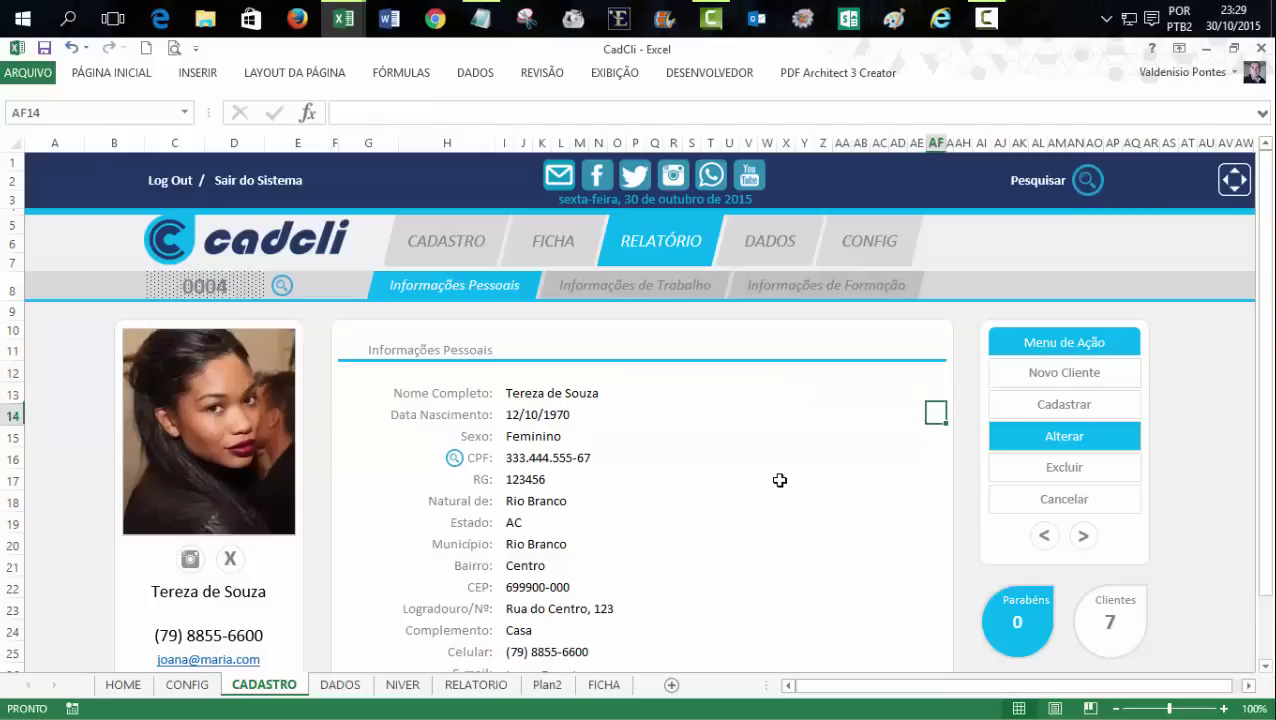
key("Left")
key("Left")
key("Left")
key("Left")
key("Left")
key("Left")
key("Left")
key("Left")
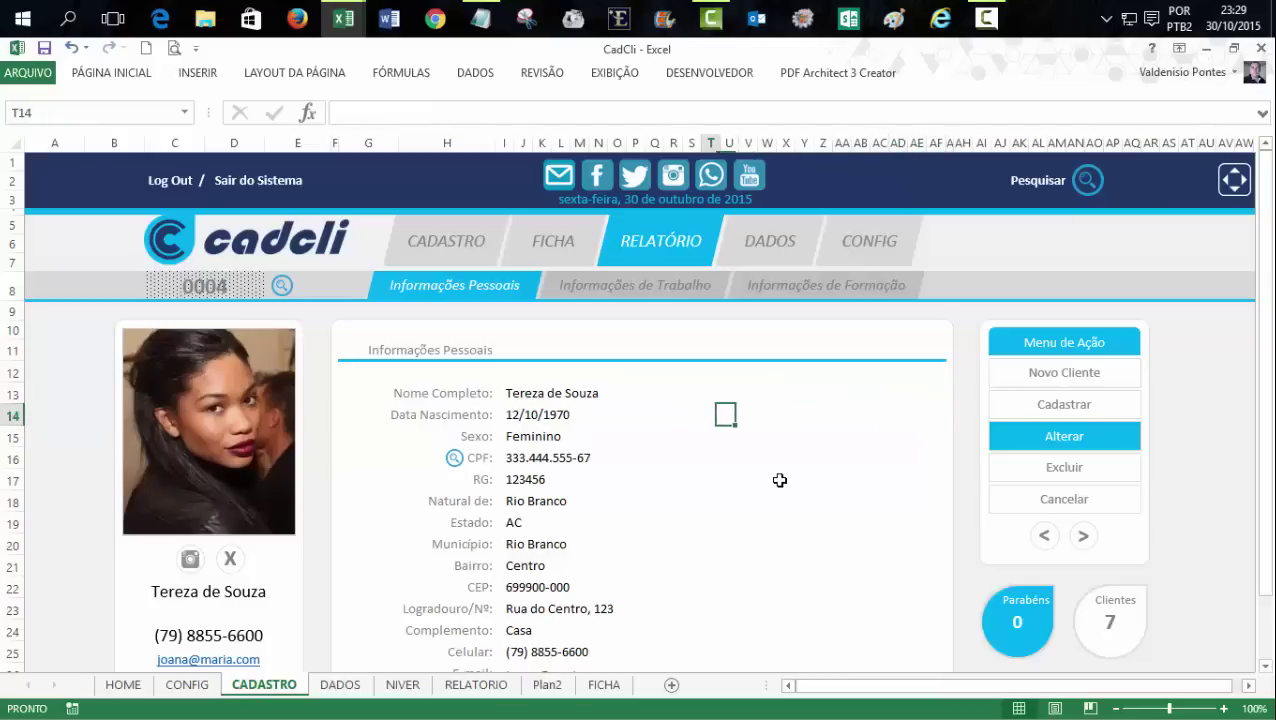
key("Left")
key("Left")
key("Left")
key("Left")
key("Left")
key("Left")
key("Left")
key("Left")
key("Right")
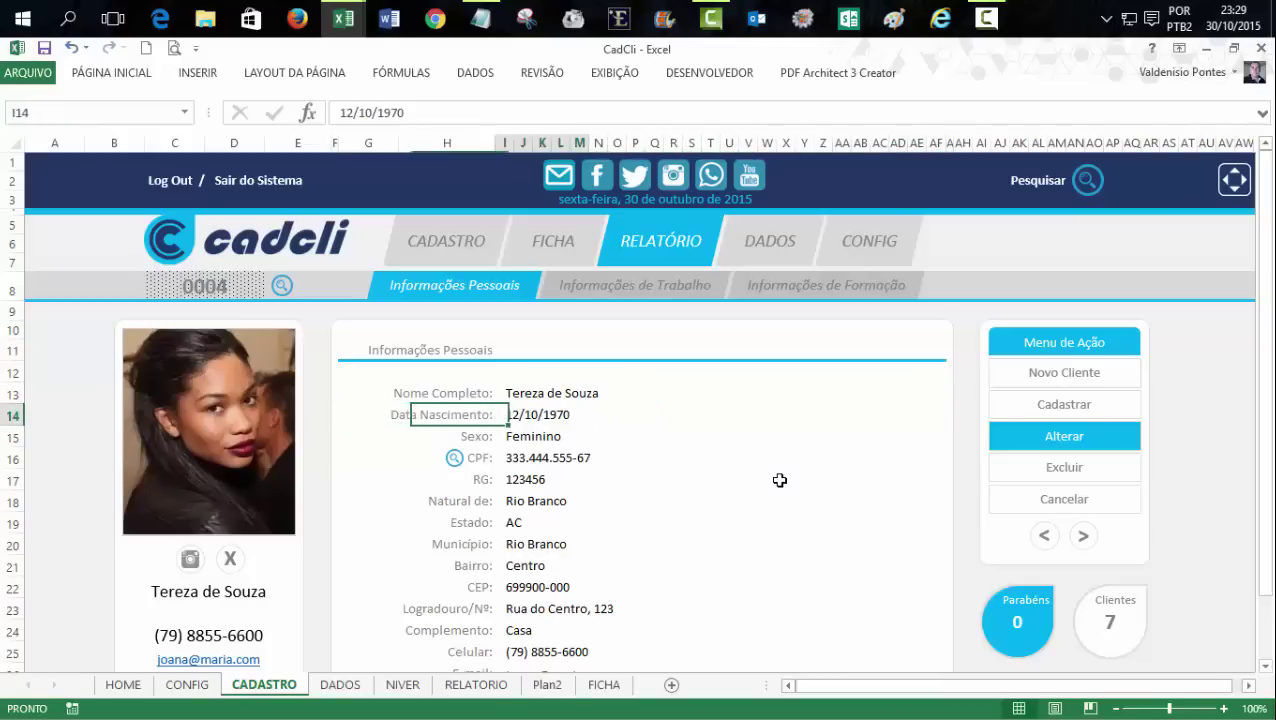
key("Right")
key("Up")
key("Up")
key("Down")
key("Down")
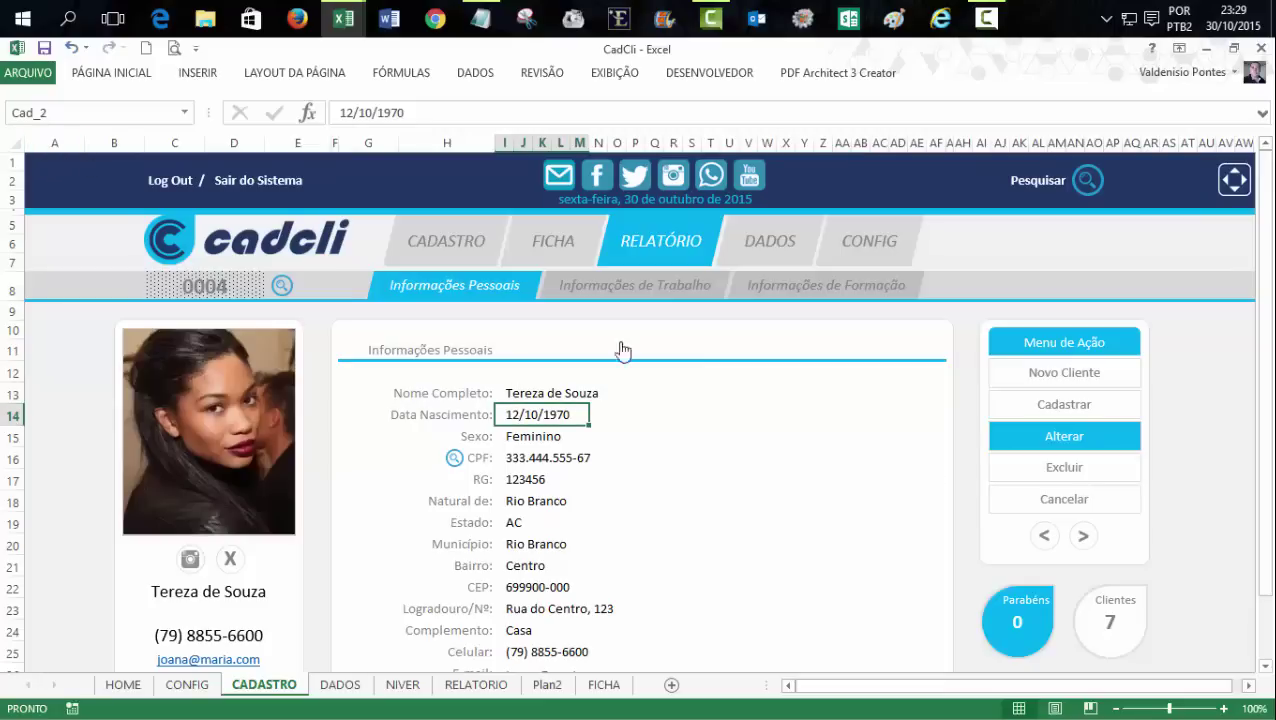
left_click_drag(985, 686, 1085, 690)
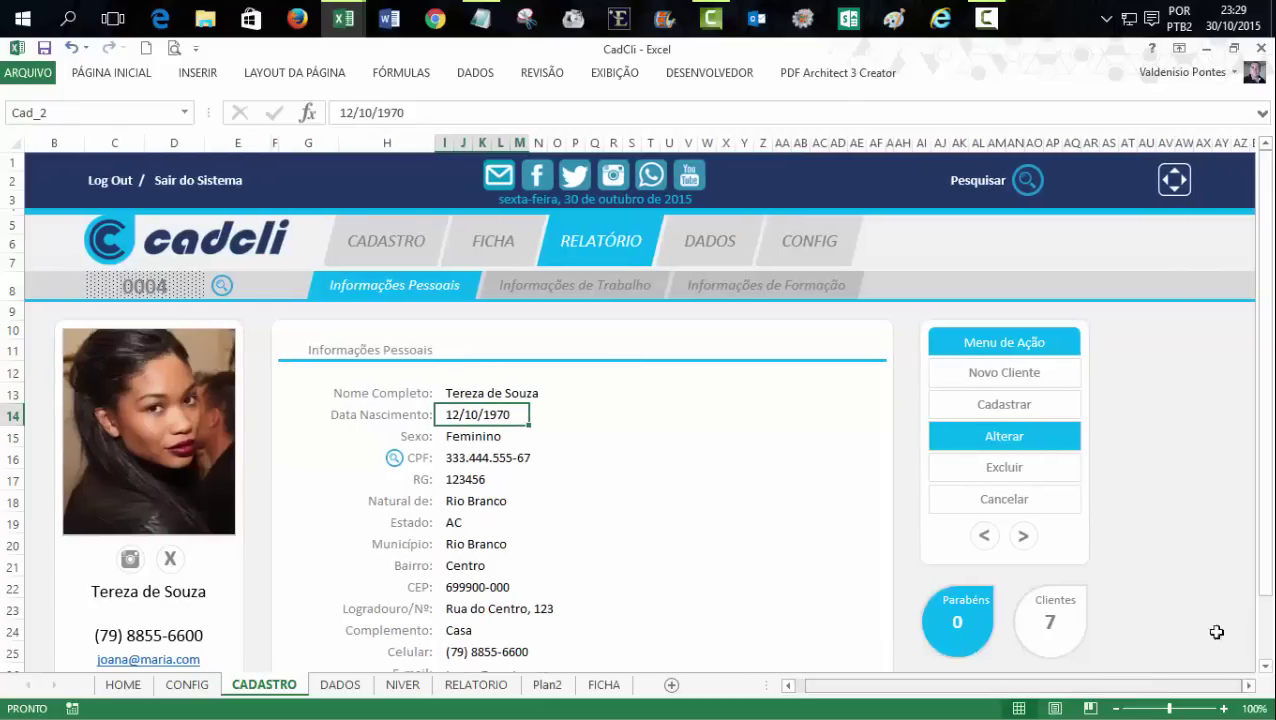
left_click(1250, 686)
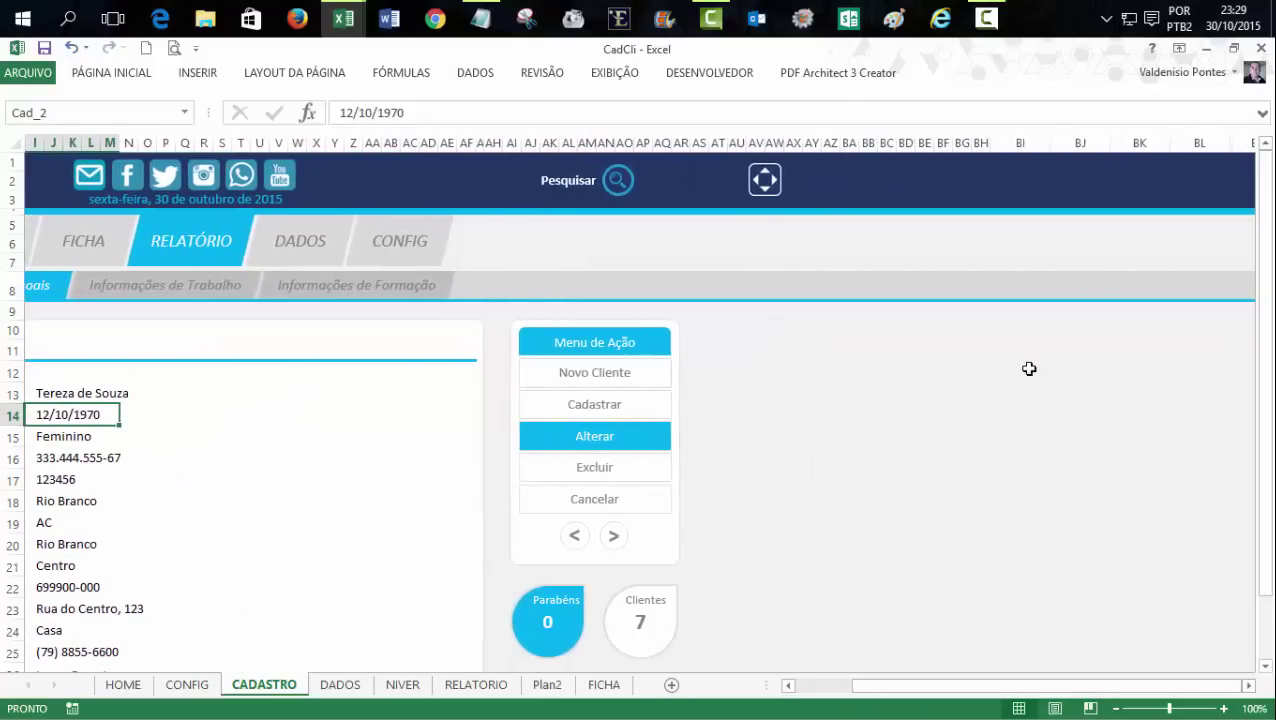
left_click(962, 162)
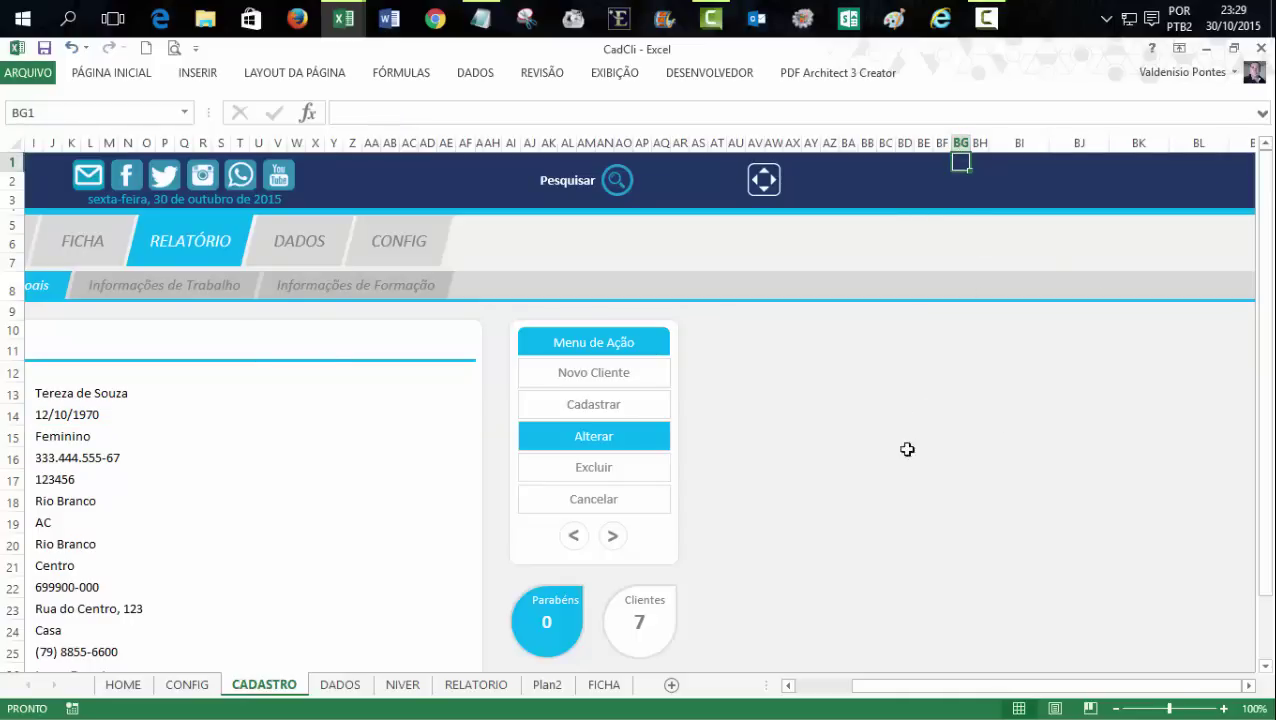
left_click(803, 695)
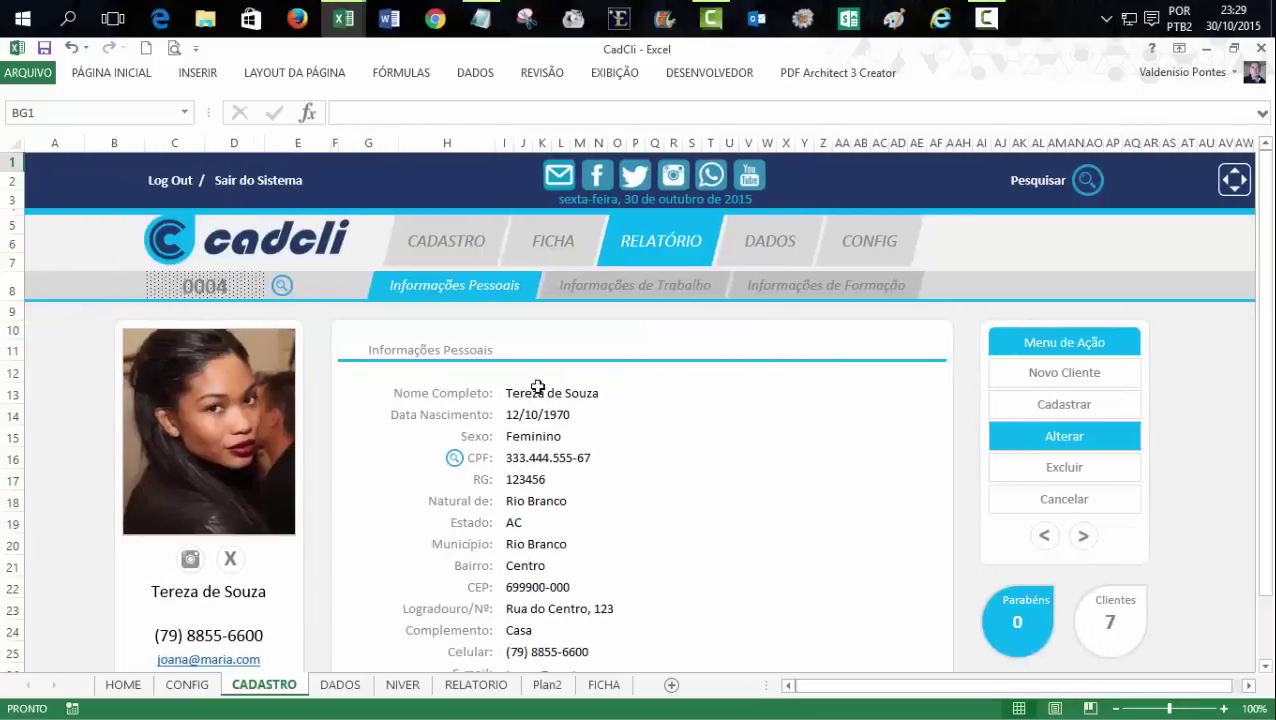
left_click(1206, 371)
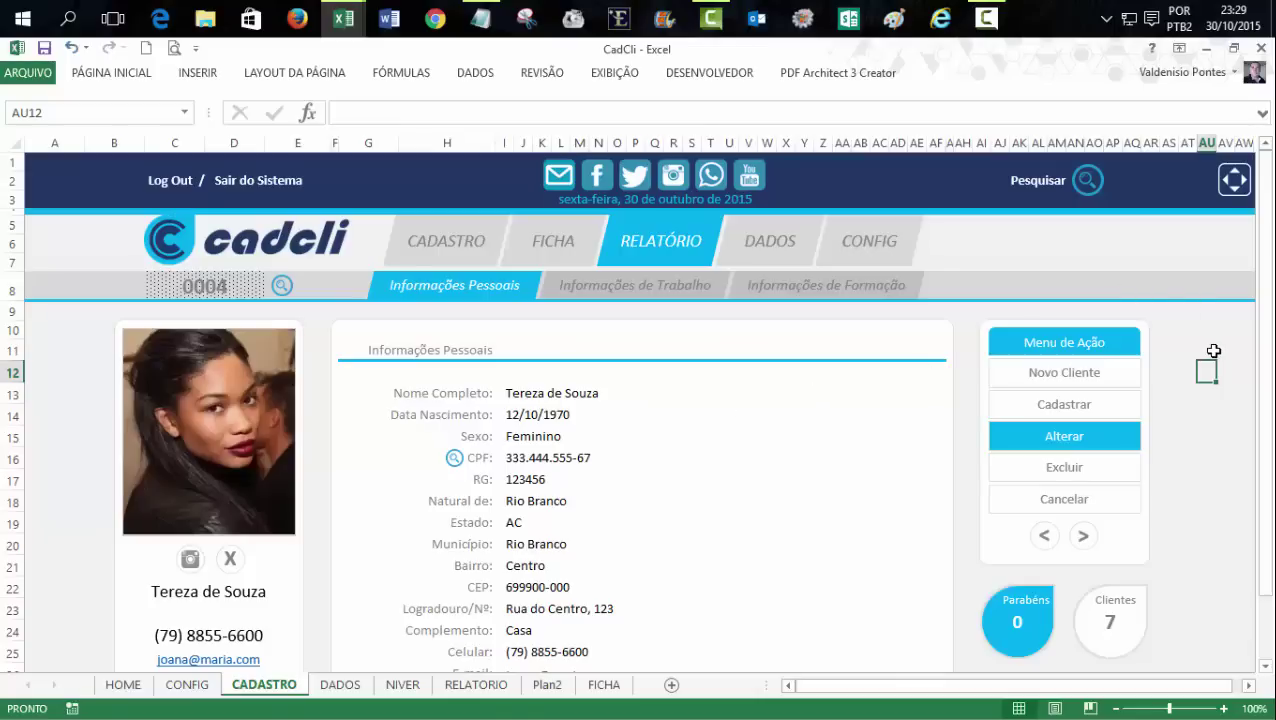
- Switch to the FICHA sheet and scroll through the client record form
left_click(604, 685)
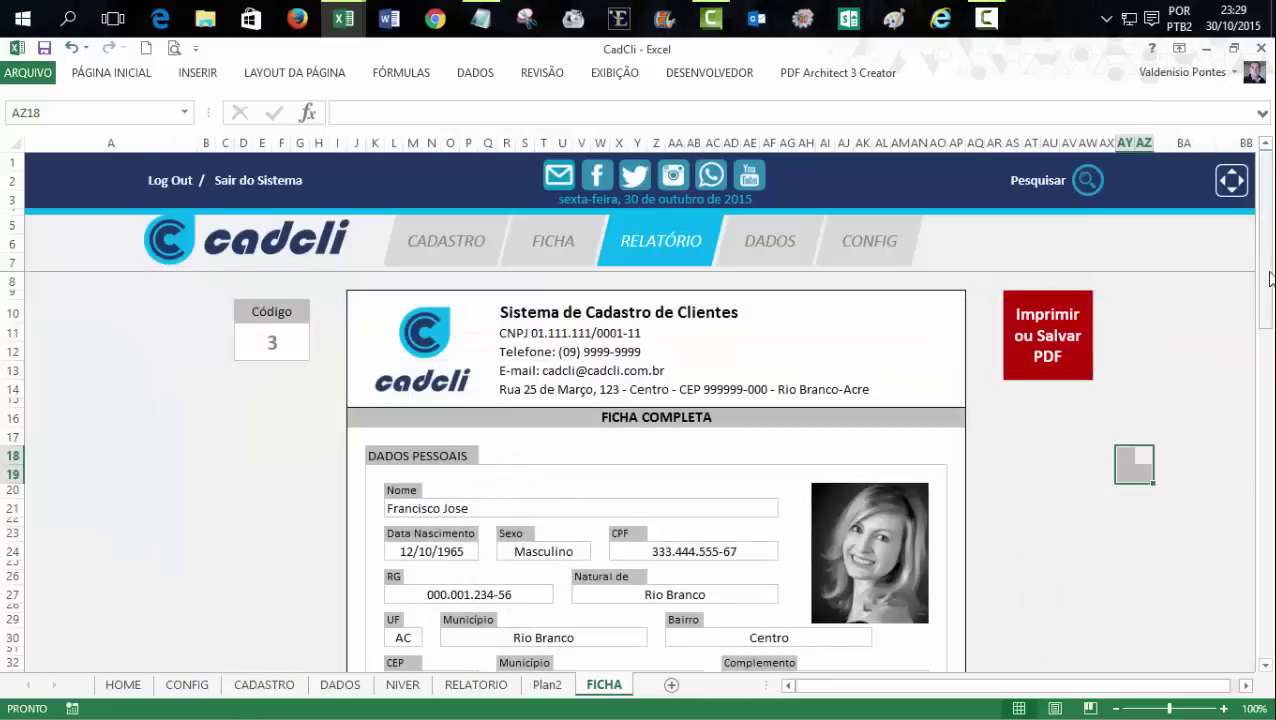
left_click_drag(1272, 250, 1272, 527)
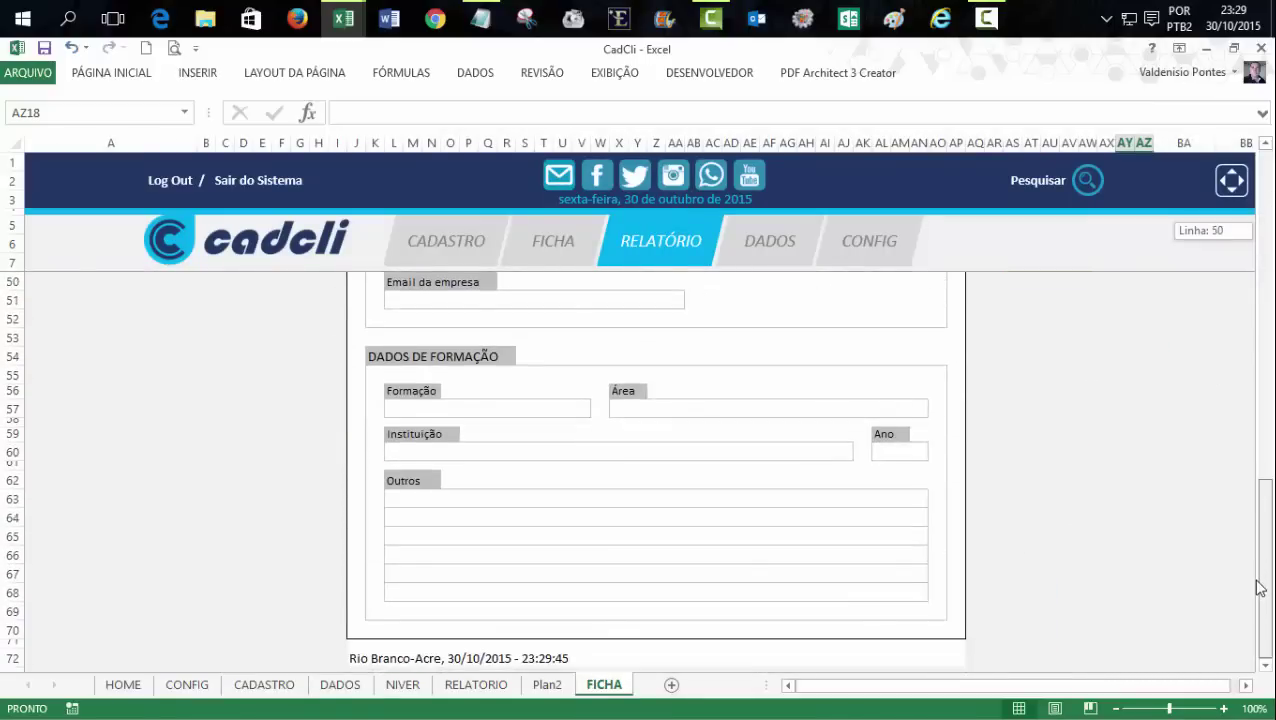
left_click_drag(1272, 527, 1266, 200)
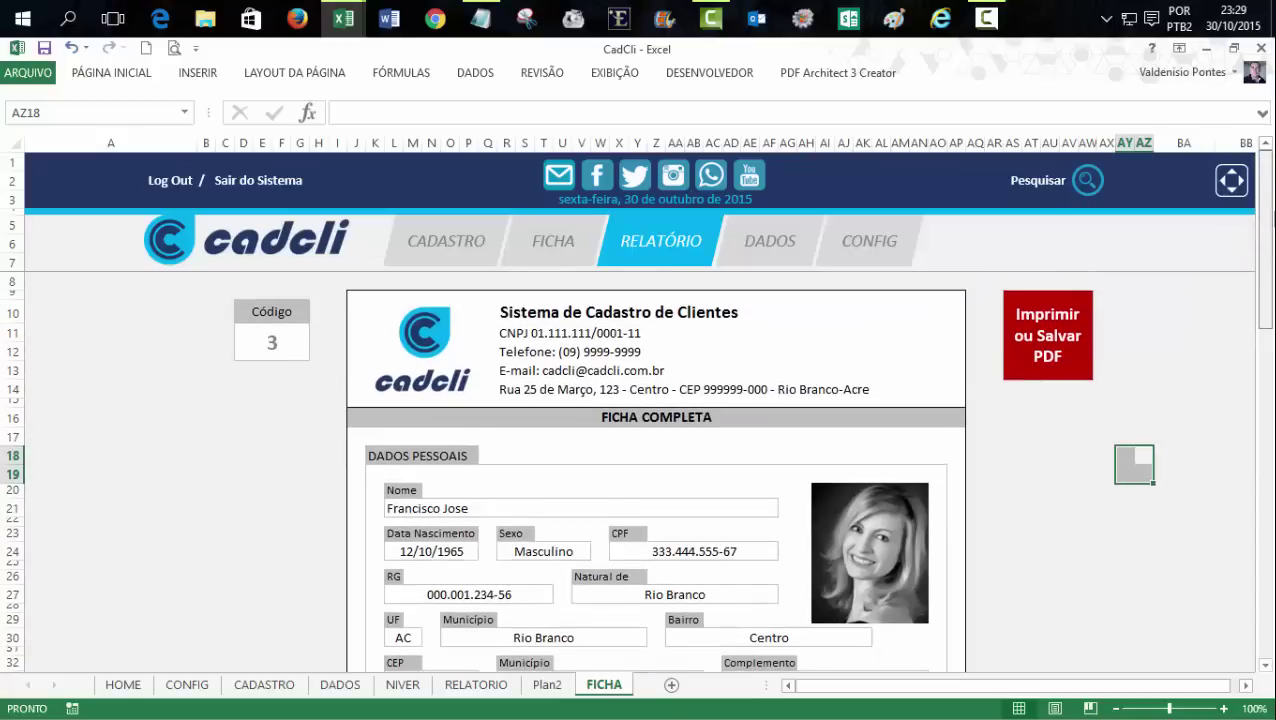
- Try the Pesquisar client search, then close it, leaving client code 3's record (born 12/10/1965) shown
left_click(1092, 180)
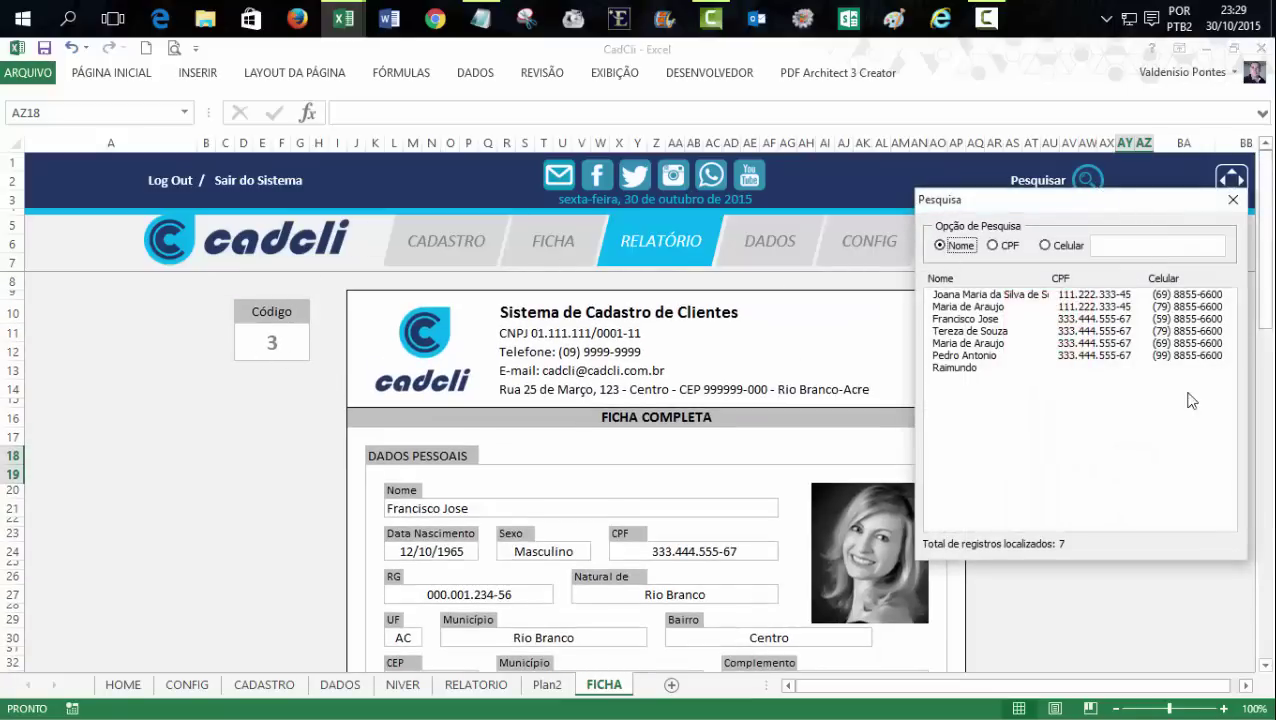
left_click(1233, 199)
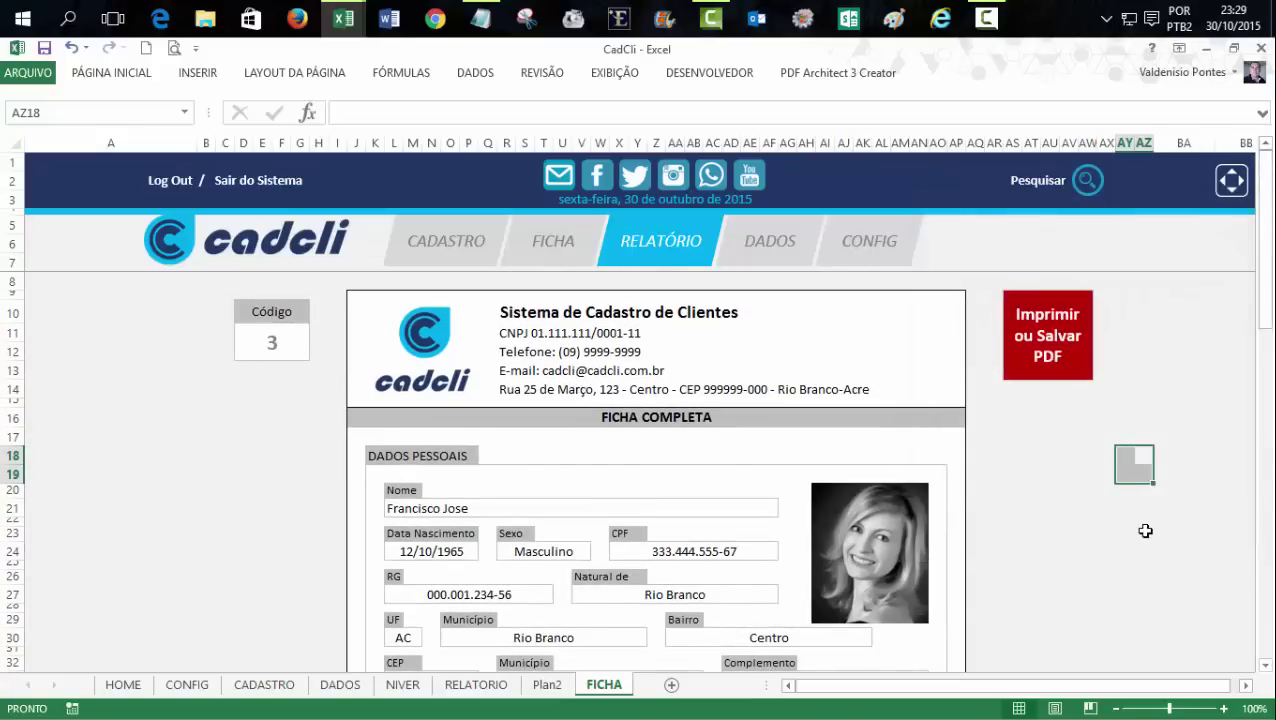
left_click(1158, 418)
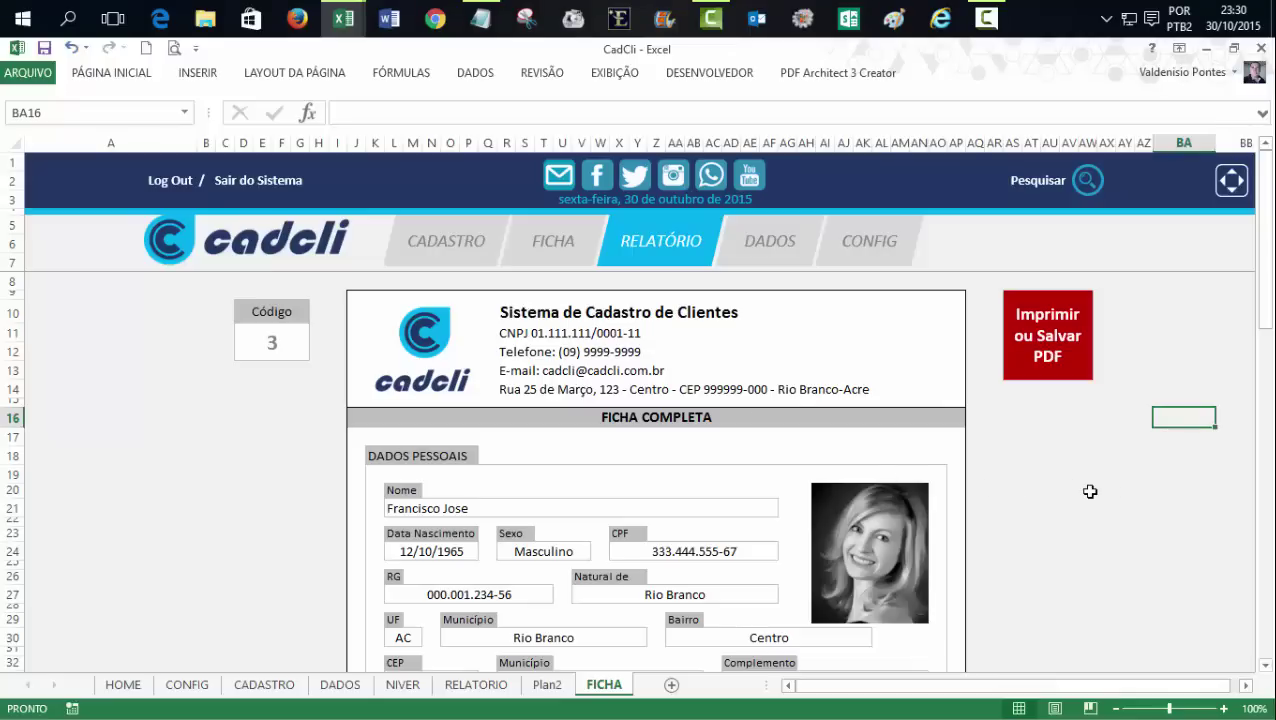
left_click_drag(1265, 230, 1265, 233)
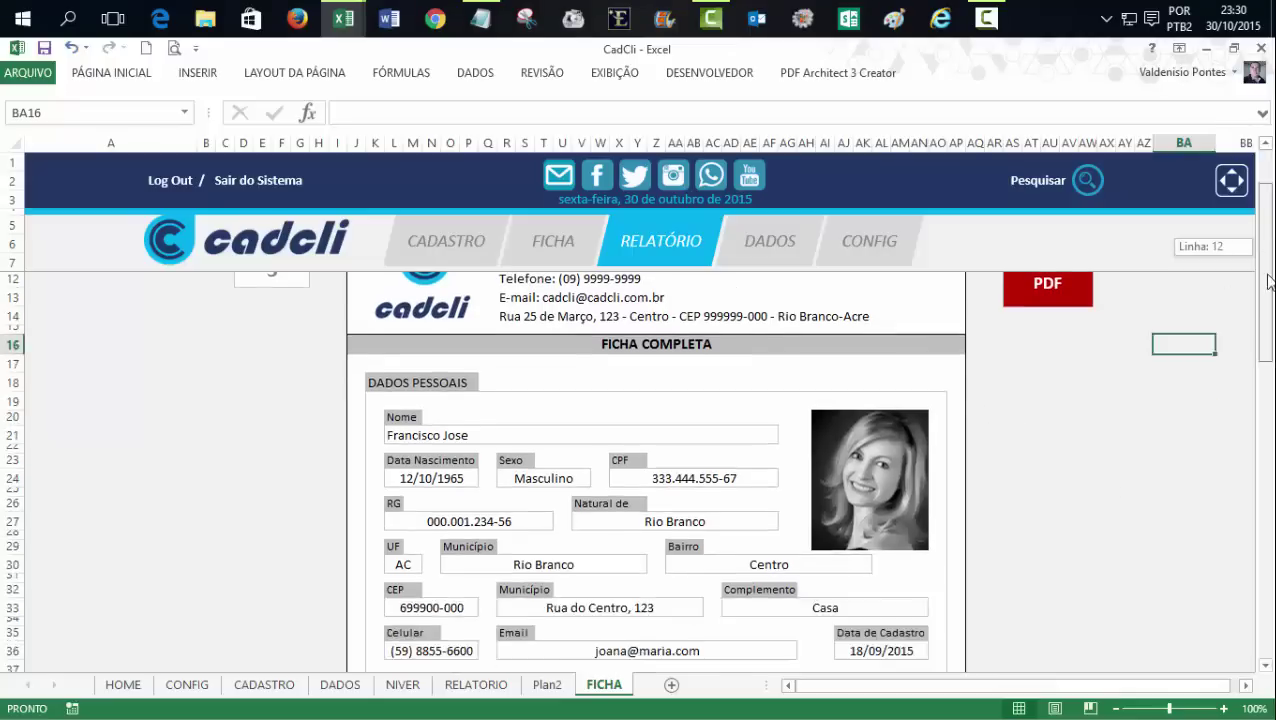